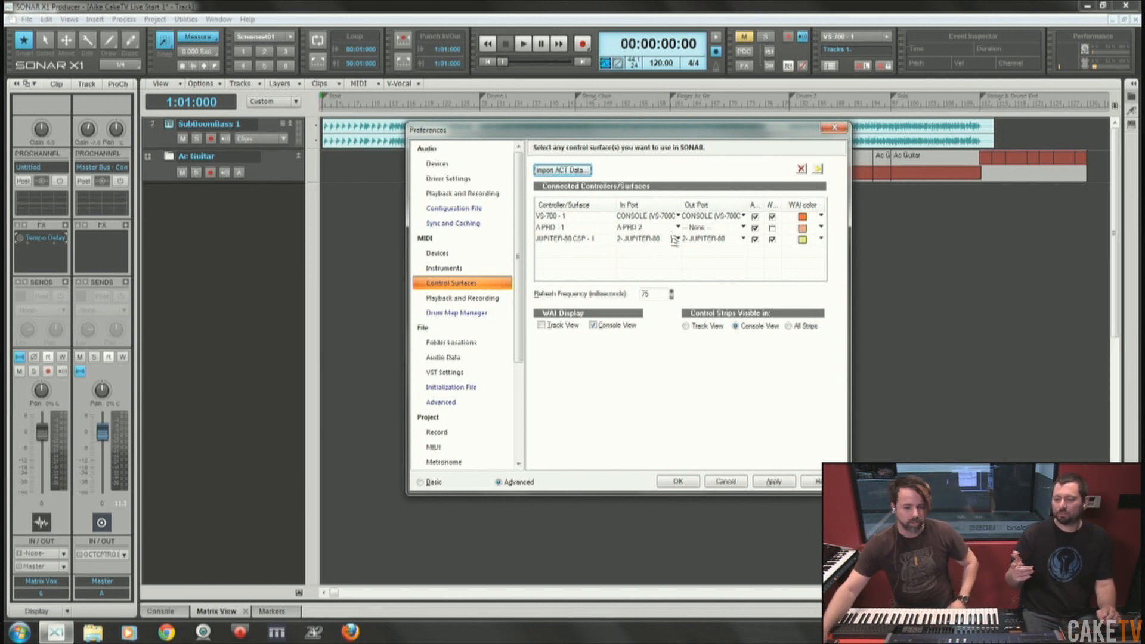
Close the preferences without applying changes and audition the SubBoomBass 1 track in solo from measure 13.
{"action": "left_click", "coordinate": [723, 482]}
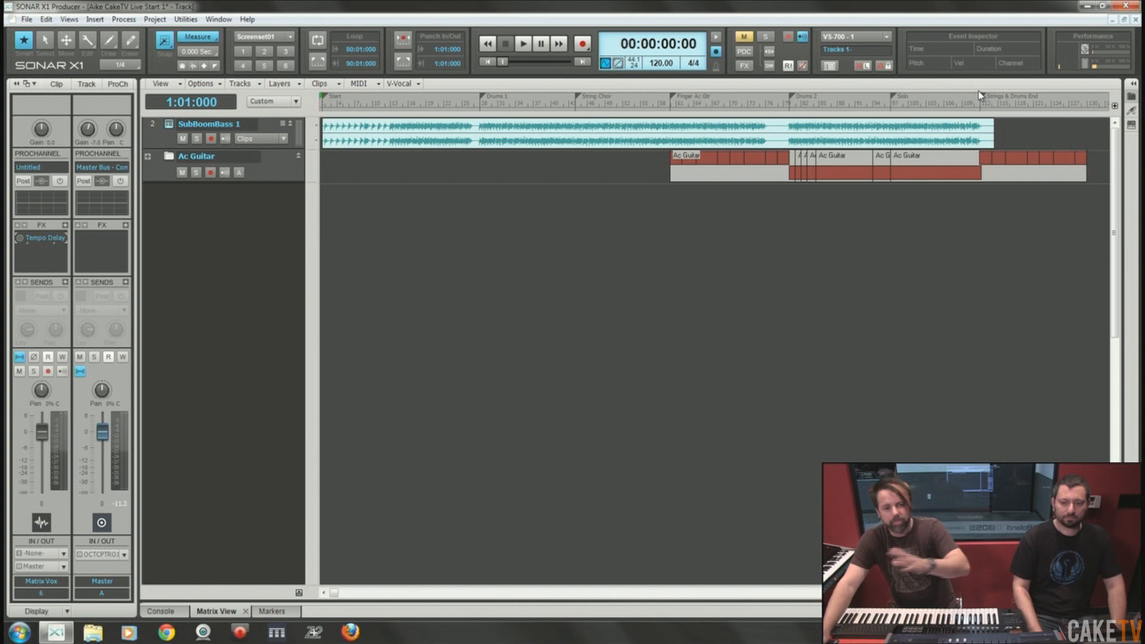
{"action": "left_click", "coordinate": [196, 142]}
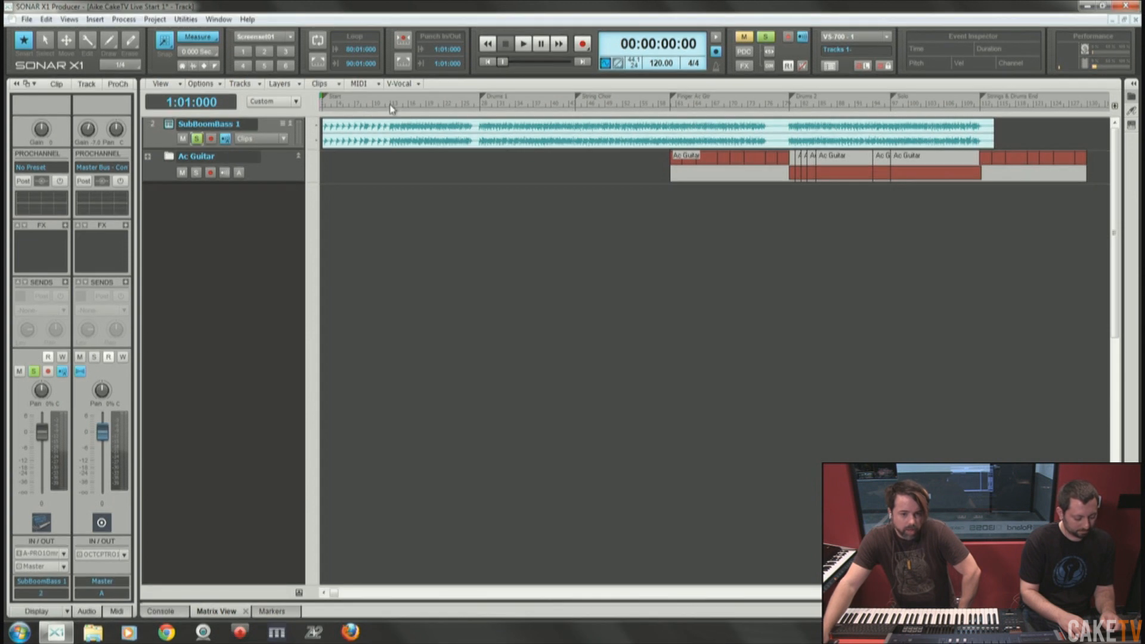
{"action": "left_click", "coordinate": [391, 107]}
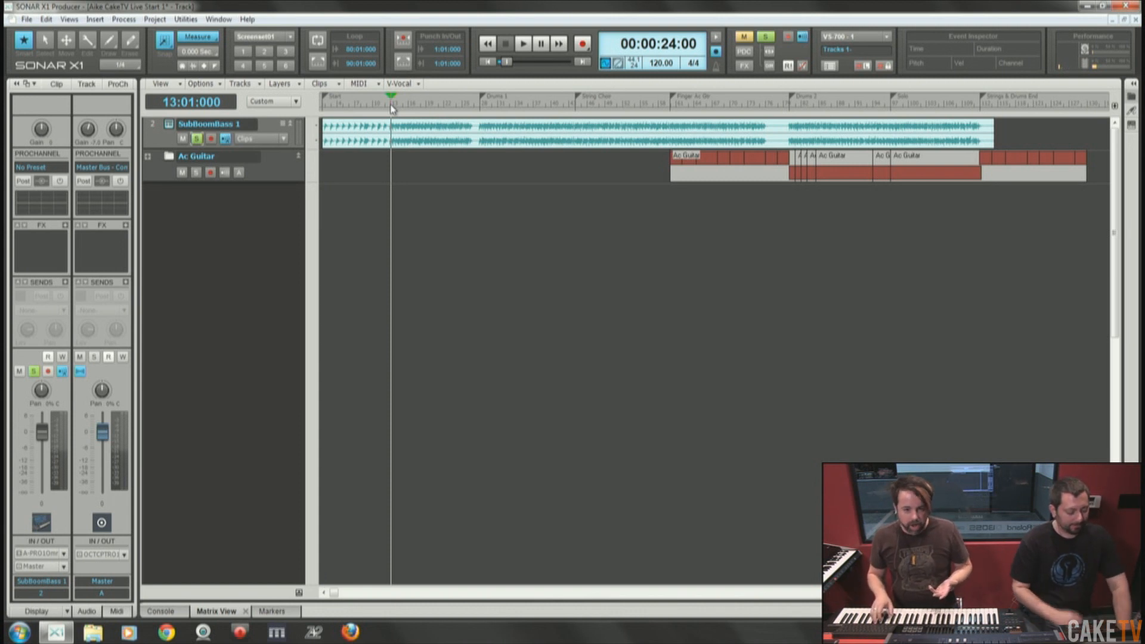
{"action": "key", "text": "space"}
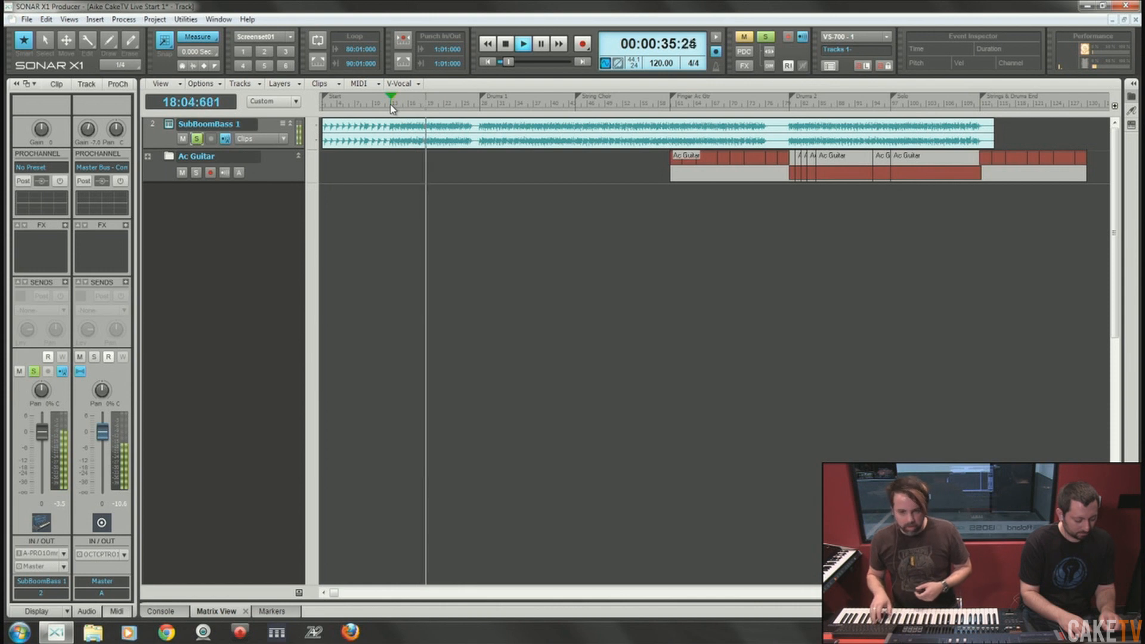
{"action": "key", "text": "space"}
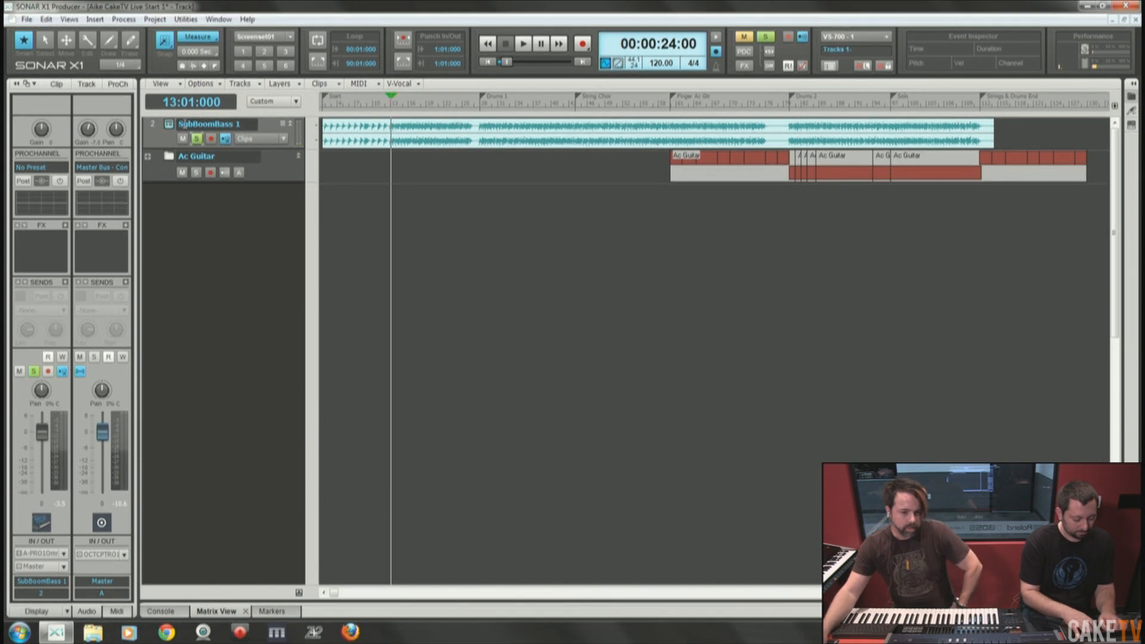
{"action": "left_click", "coordinate": [196, 139]}
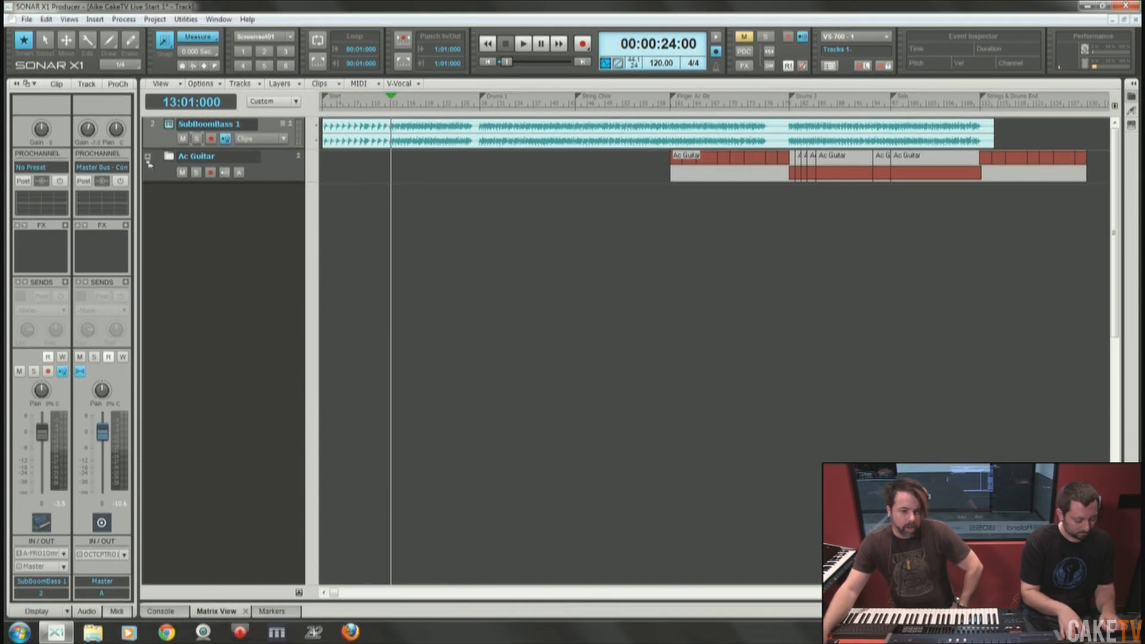
Expand the Ac Guitar folder and audition the Ac Gtr Fingerpick track in solo from measure 60 with its ProChannel shown.
{"action": "left_click", "coordinate": [148, 157]}
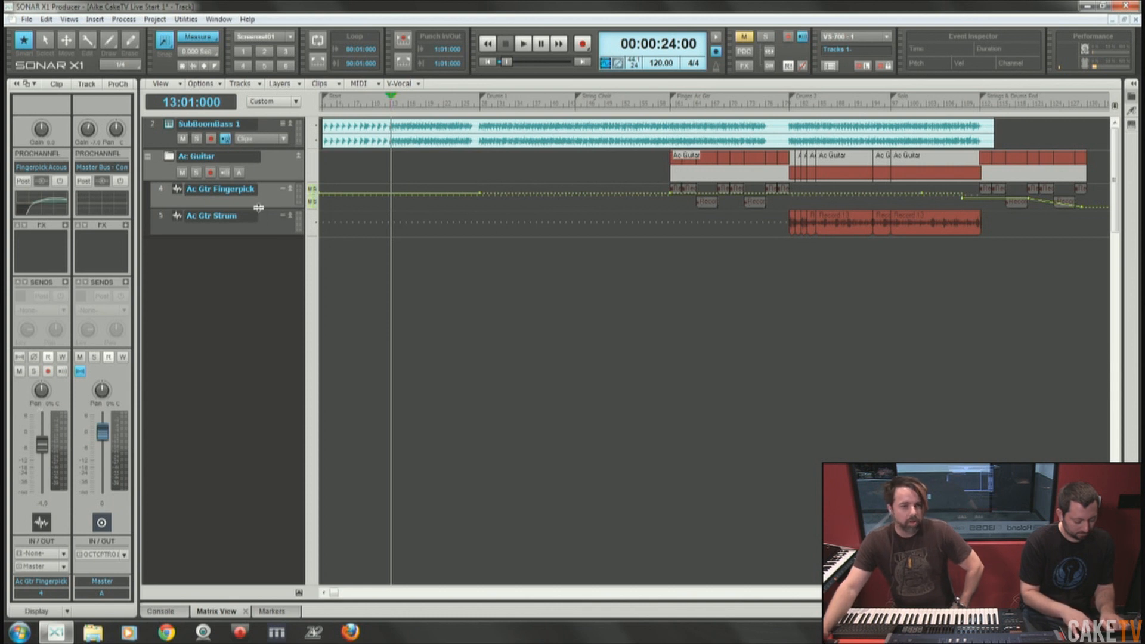
{"action": "left_click", "coordinate": [671, 108]}
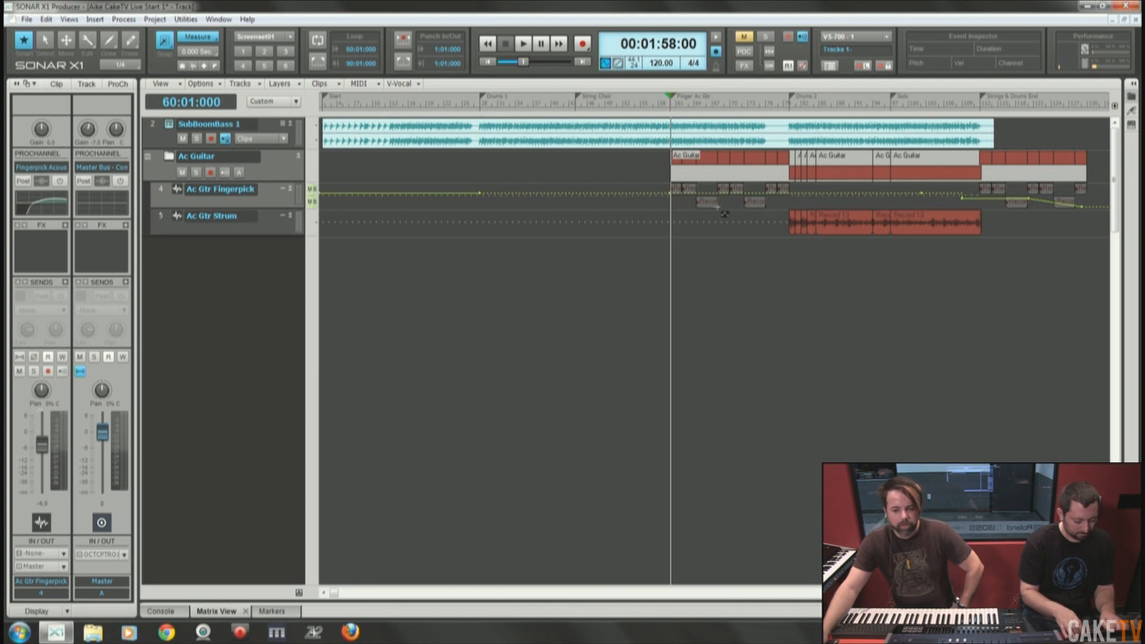
{"action": "left_click_drag", "start_coordinate": [257, 210], "coordinate": [256, 250]}
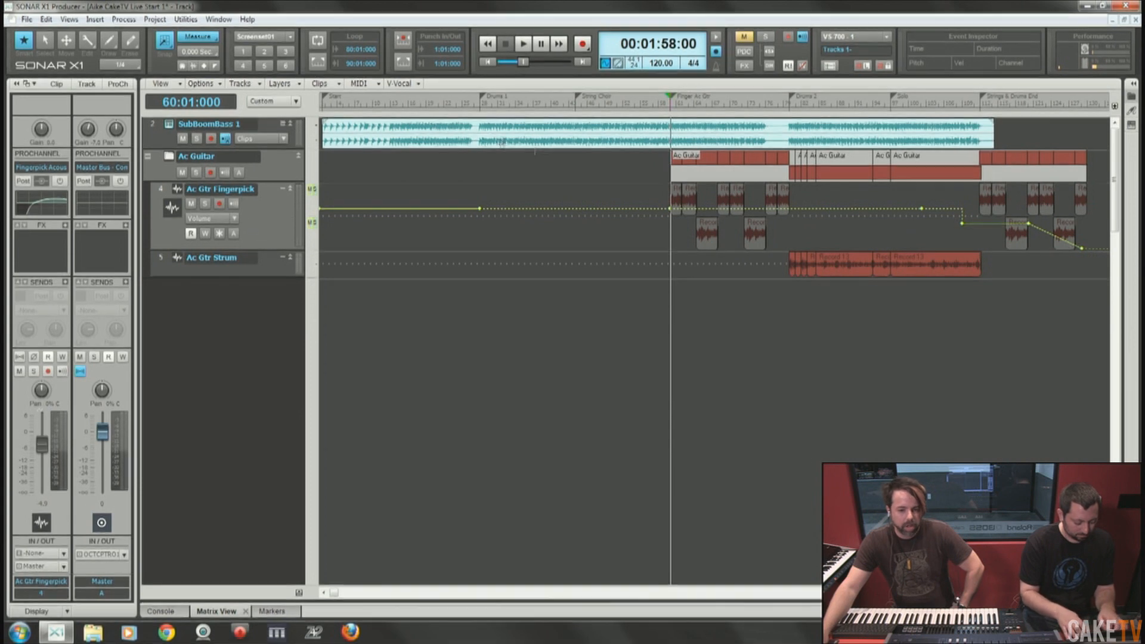
{"action": "left_click", "coordinate": [208, 204]}
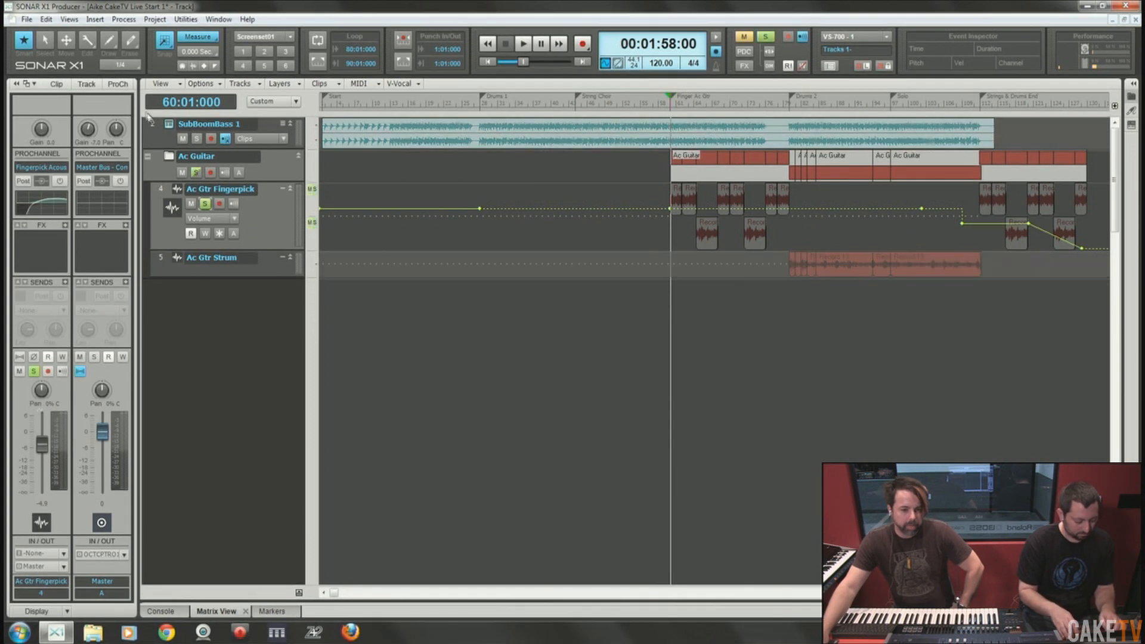
{"action": "left_click", "coordinate": [119, 84]}
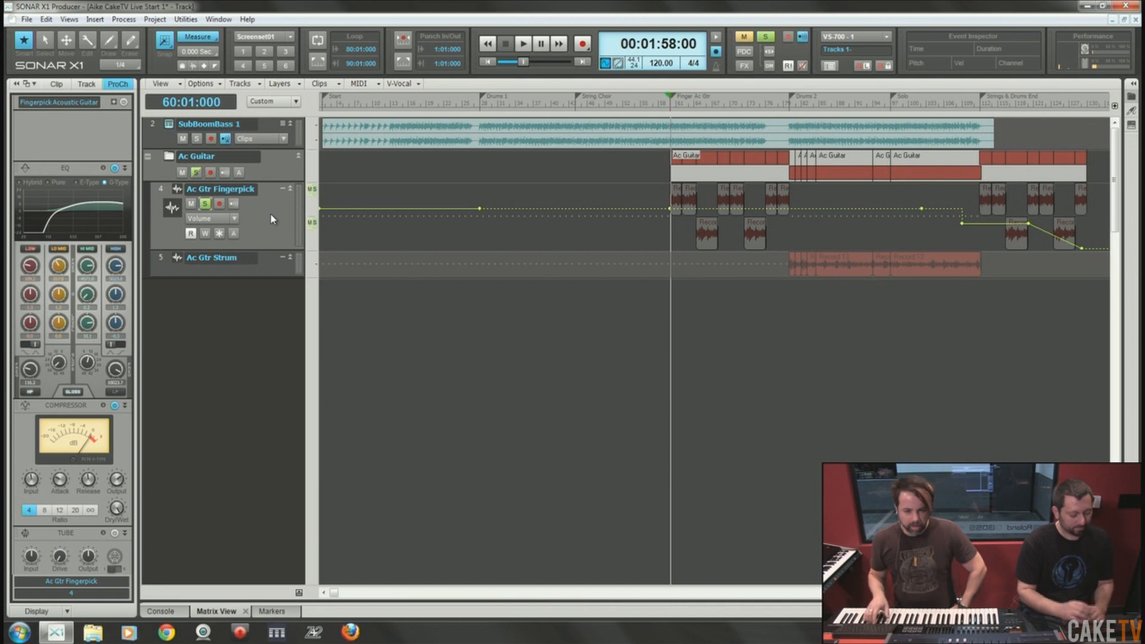
{"action": "key", "text": "space"}
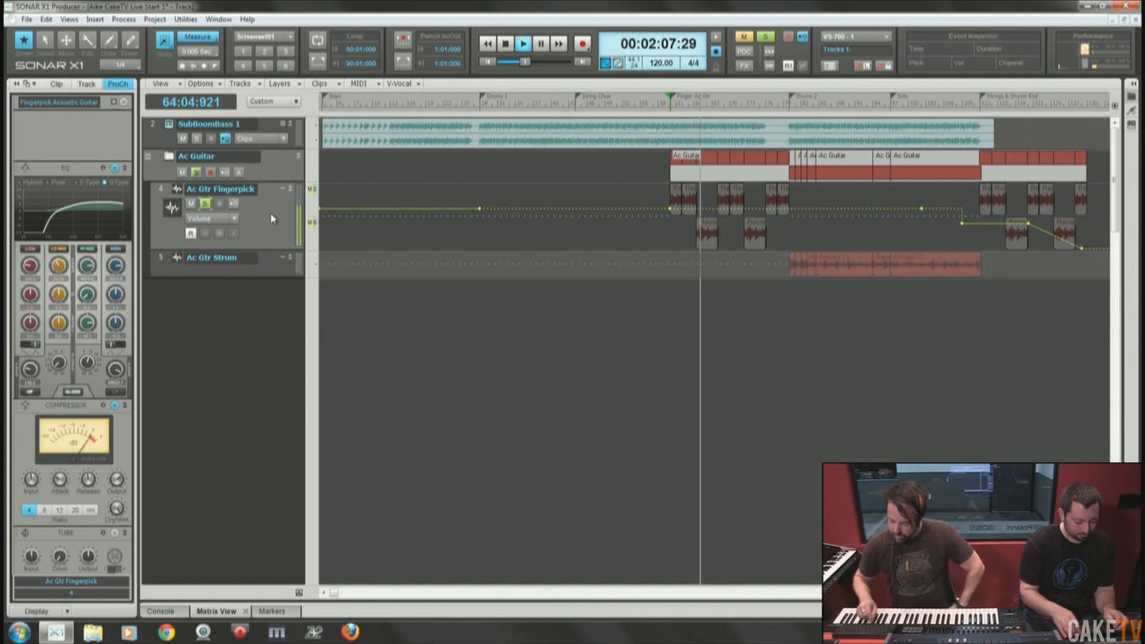
{"action": "key", "text": "space"}
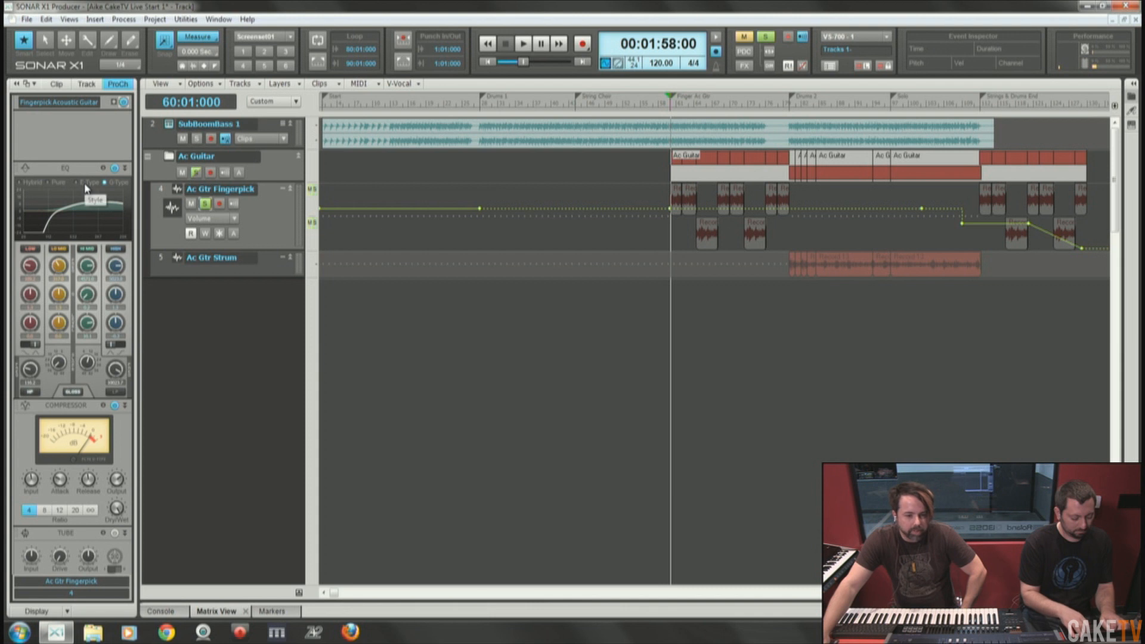
Compare the Fingerpick track with its ProChannel EQ and compressor bypassed, re-enabling the EQ and the compressor during playback.
{"action": "left_click", "coordinate": [29, 371]}
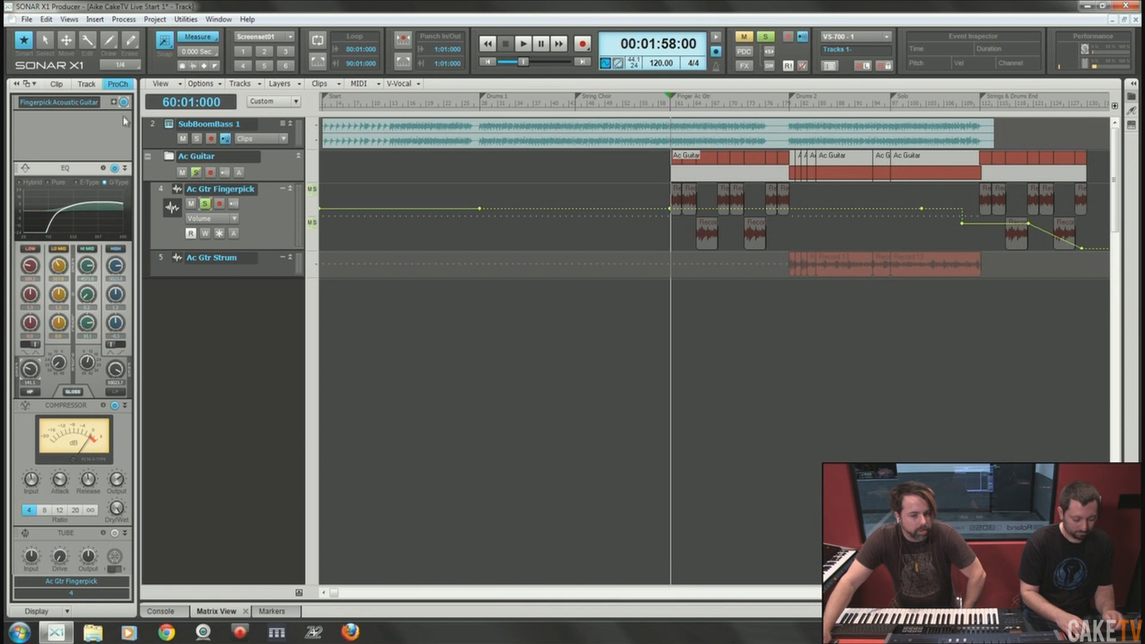
{"action": "left_click", "coordinate": [115, 169]}
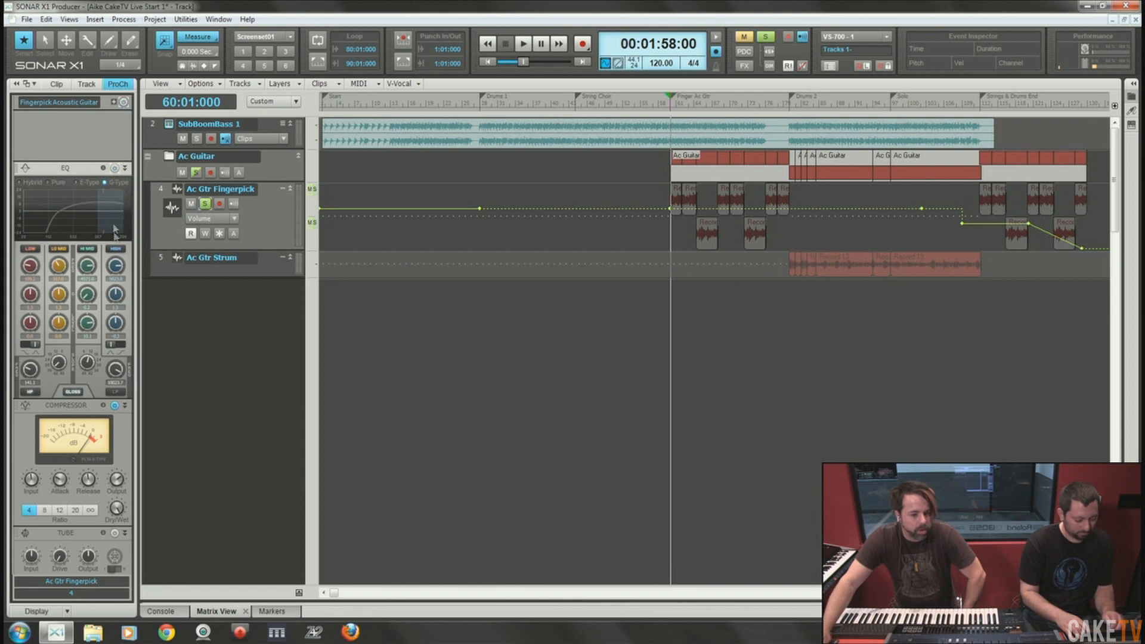
{"action": "left_click", "coordinate": [115, 406]}
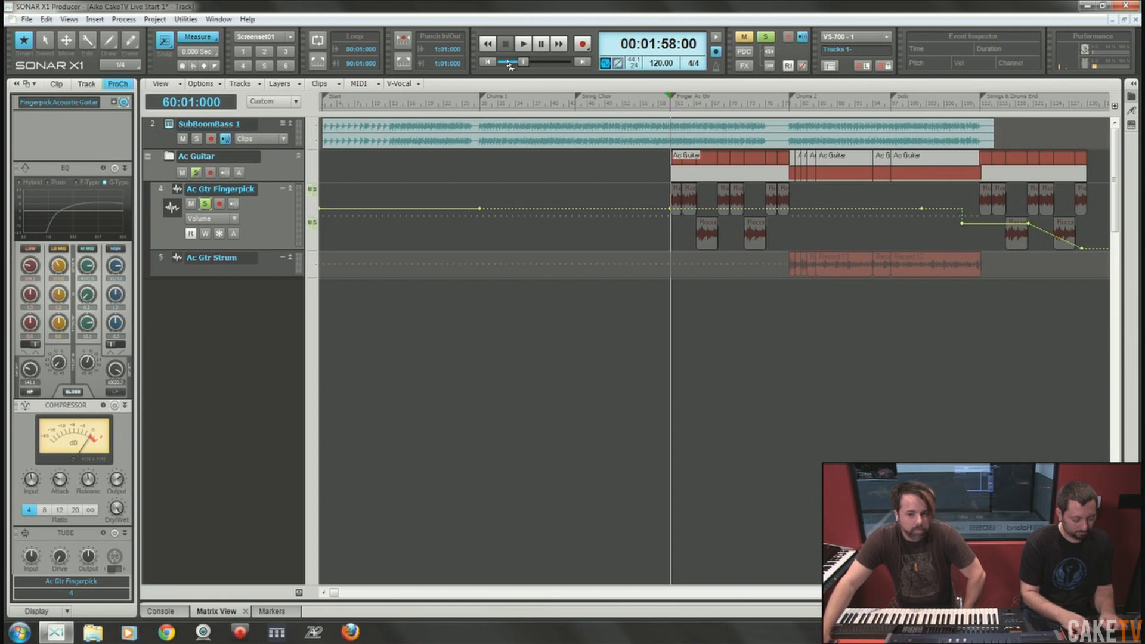
{"action": "key", "text": "space"}
{"action": "left_click", "coordinate": [115, 169]}
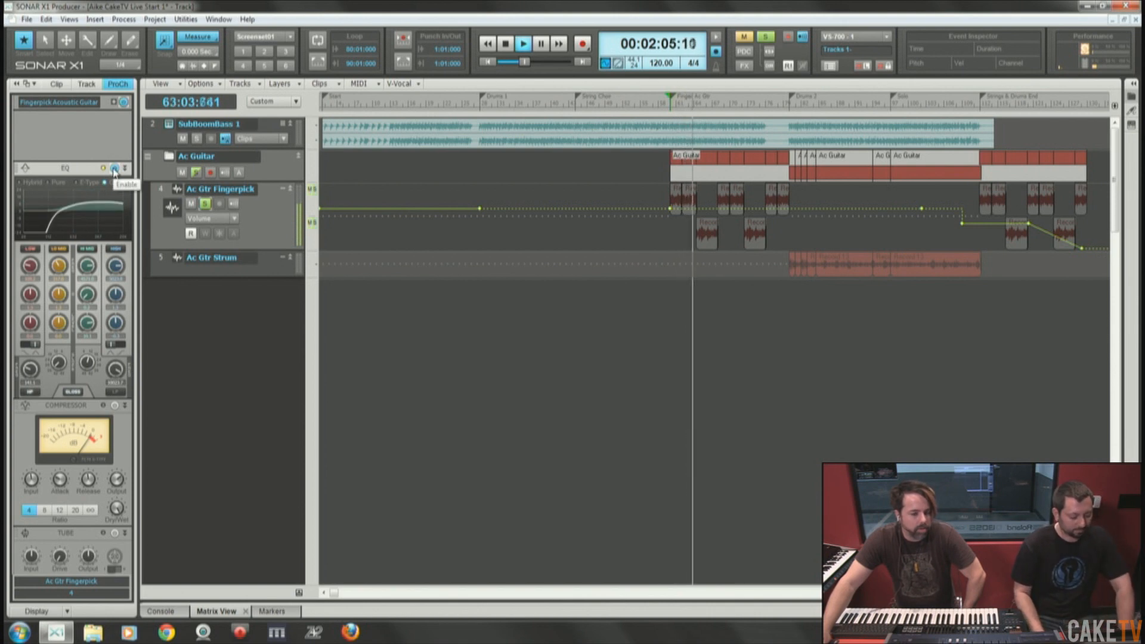
{"action": "left_click", "coordinate": [116, 407]}
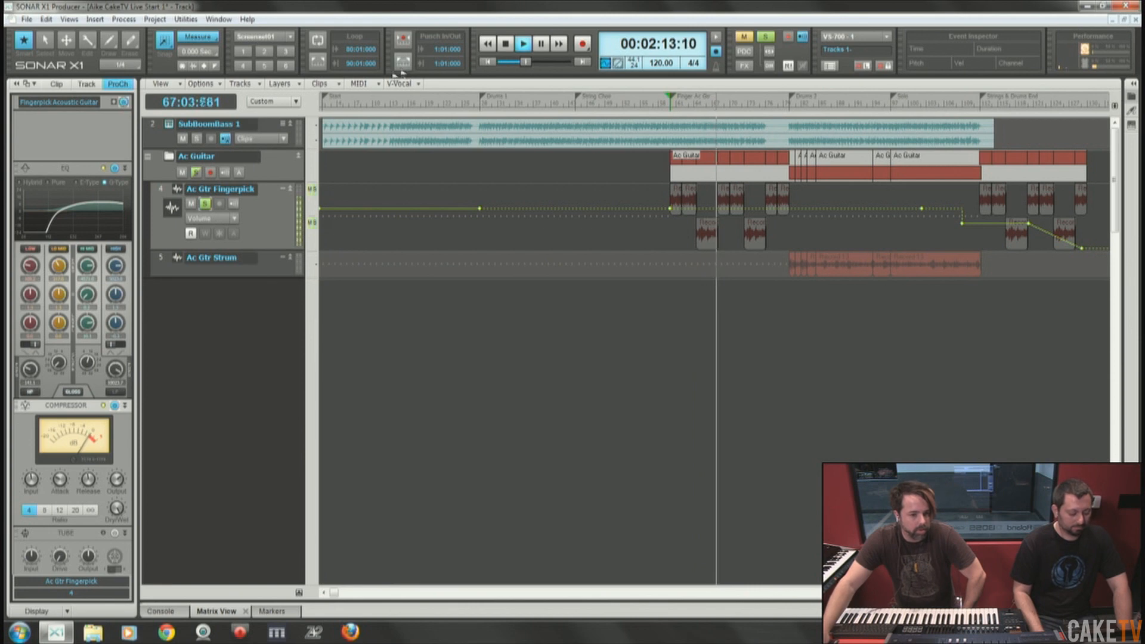
{"action": "left_click", "coordinate": [506, 44]}
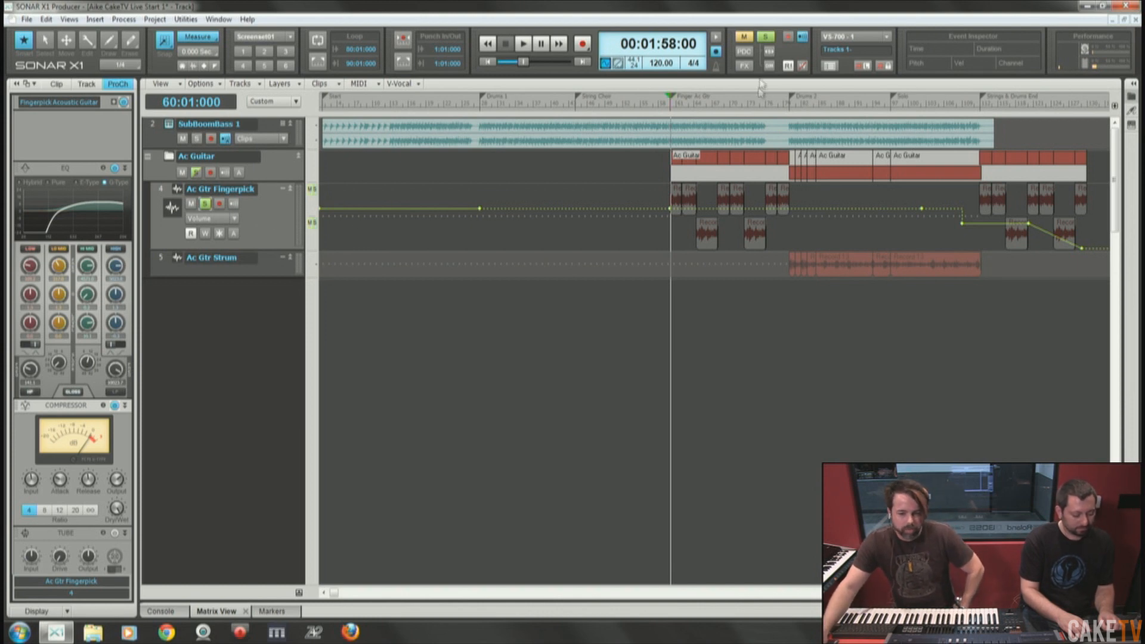
Enlarge, solo and select the Ac Gtr Strum track, and audition it from measure 80 with its ProChannel shown.
{"action": "left_click", "coordinate": [793, 107]}
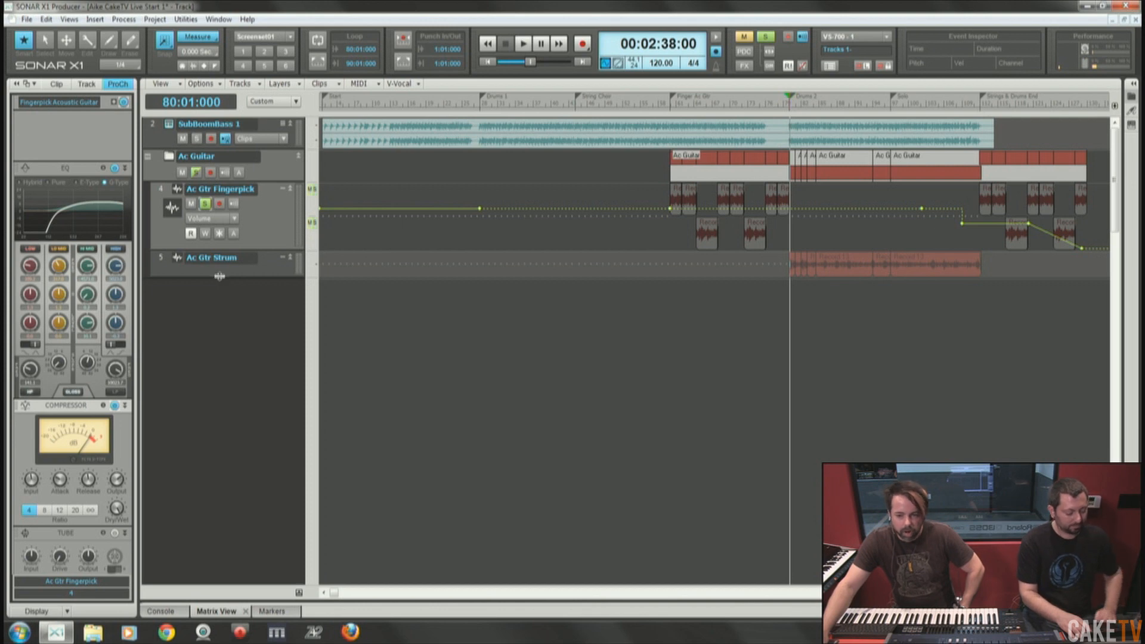
{"action": "left_click_drag", "start_coordinate": [220, 276], "coordinate": [219, 320]}
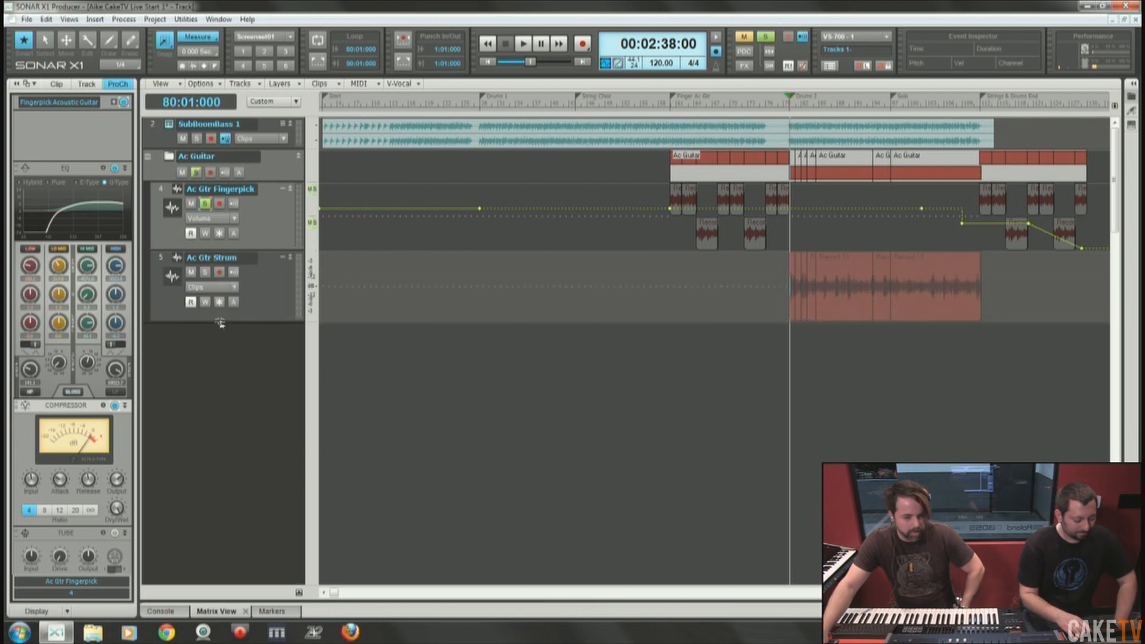
{"action": "left_click", "coordinate": [205, 273]}
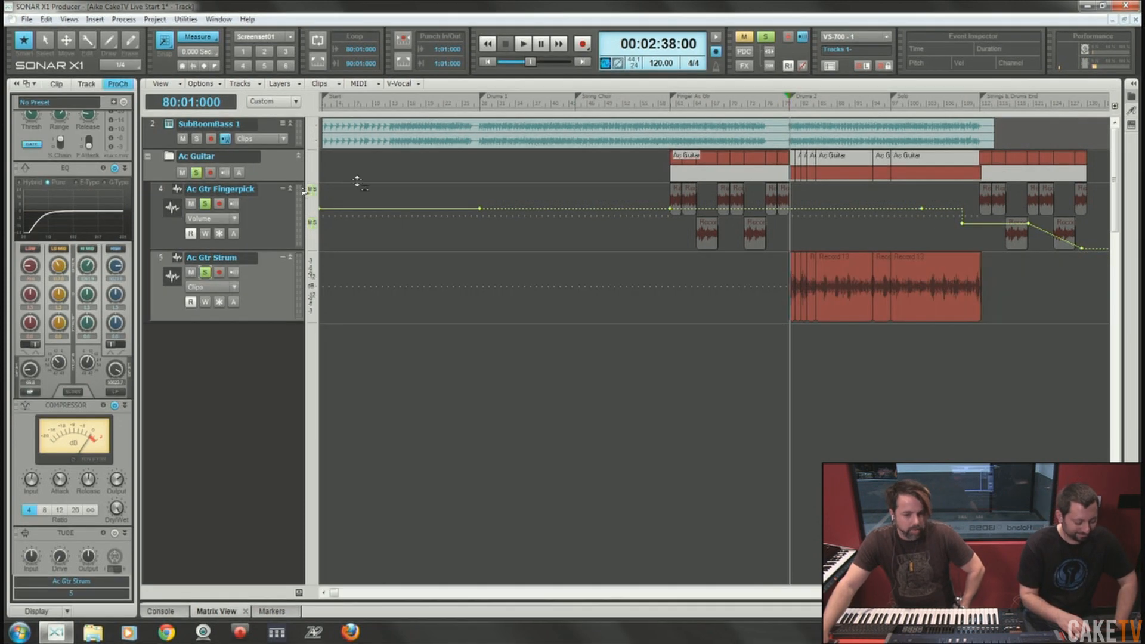
{"action": "left_click", "coordinate": [160, 259]}
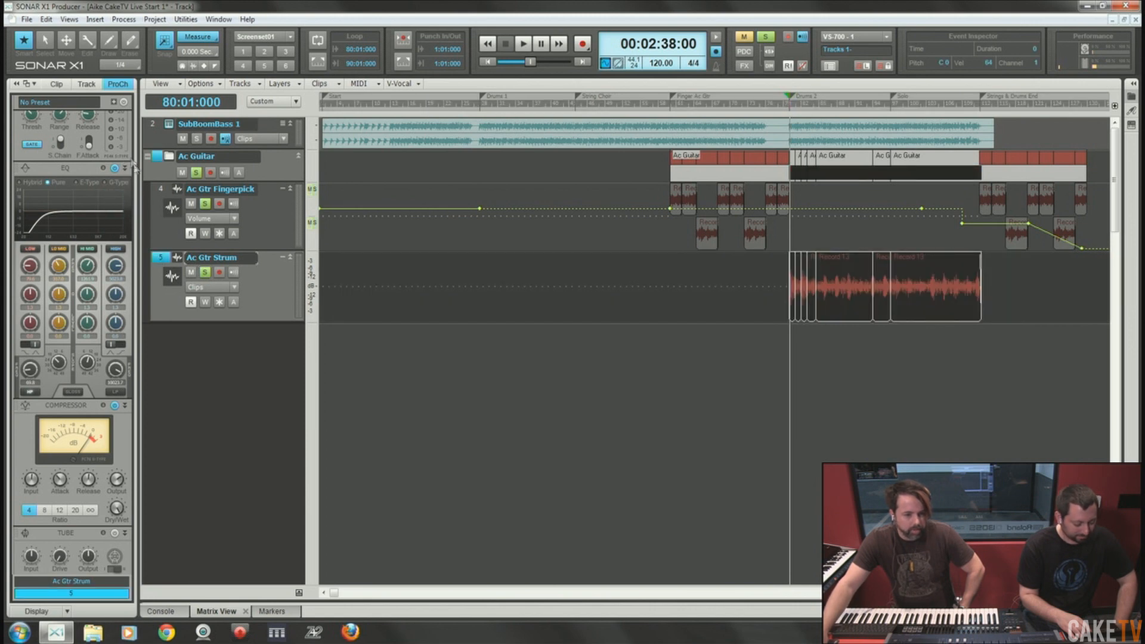
{"action": "key", "text": "space"}
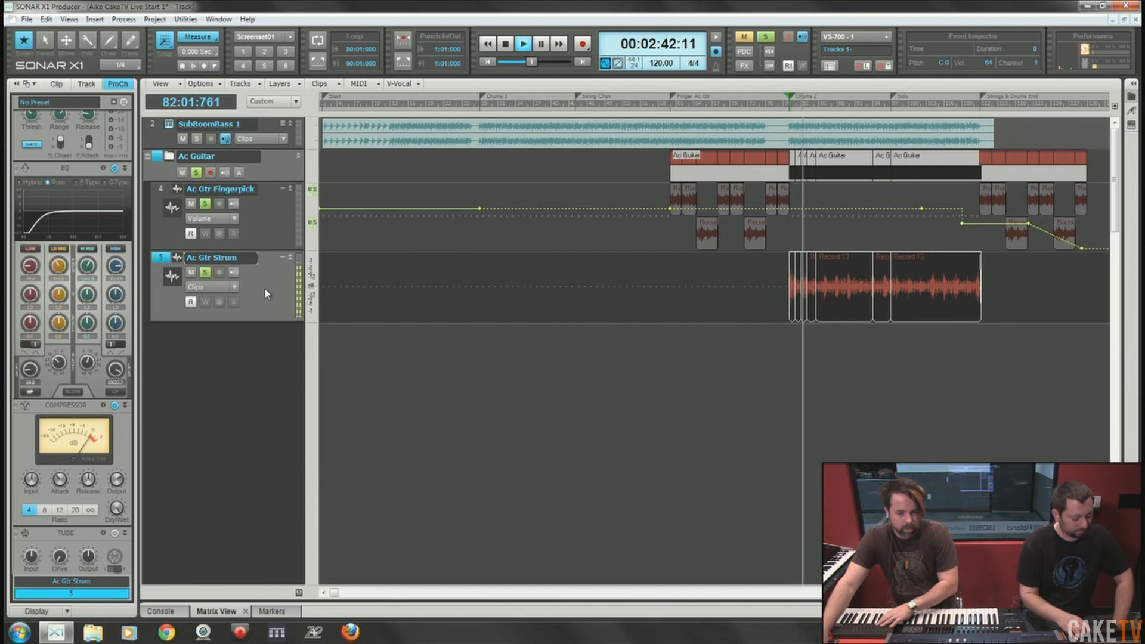
{"action": "key", "text": "space"}
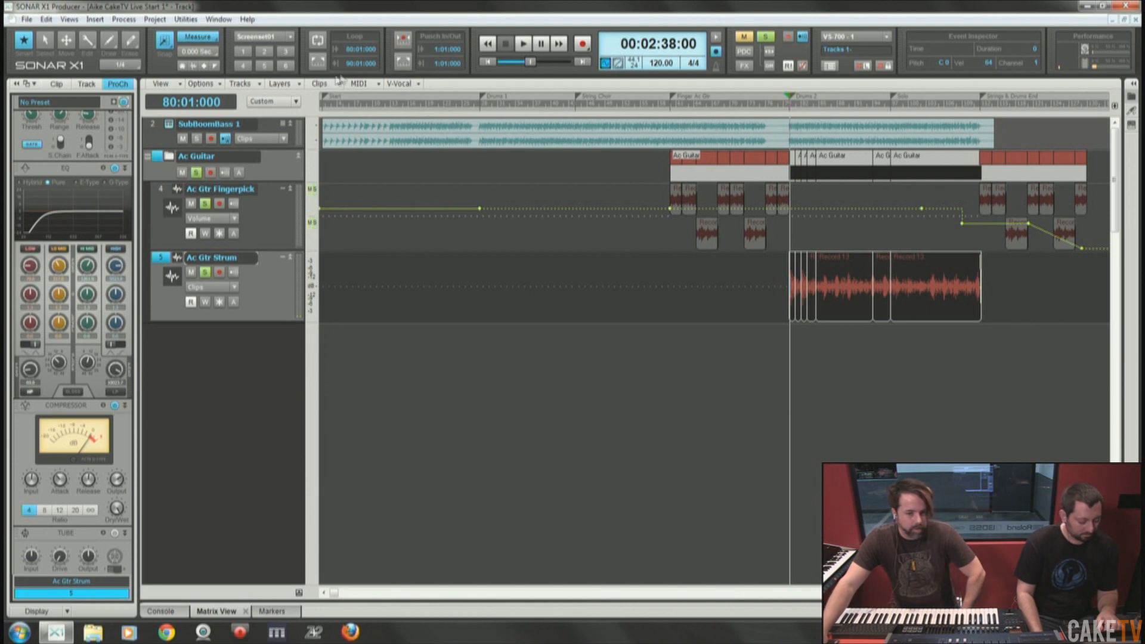
{"action": "left_click", "coordinate": [523, 44]}
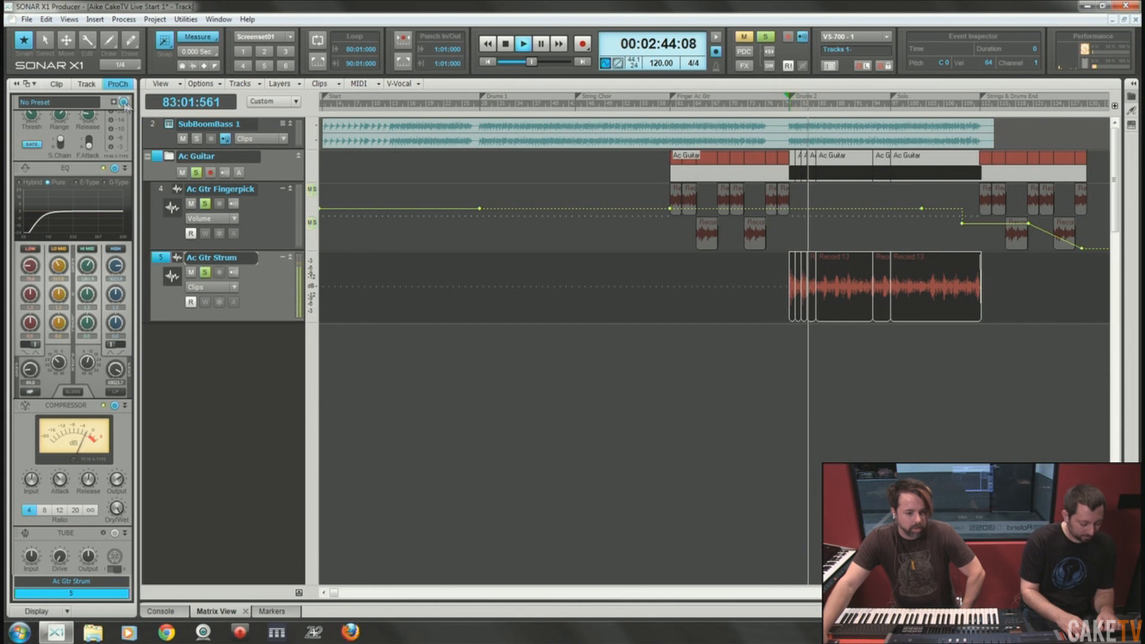
{"action": "left_click", "coordinate": [505, 43]}
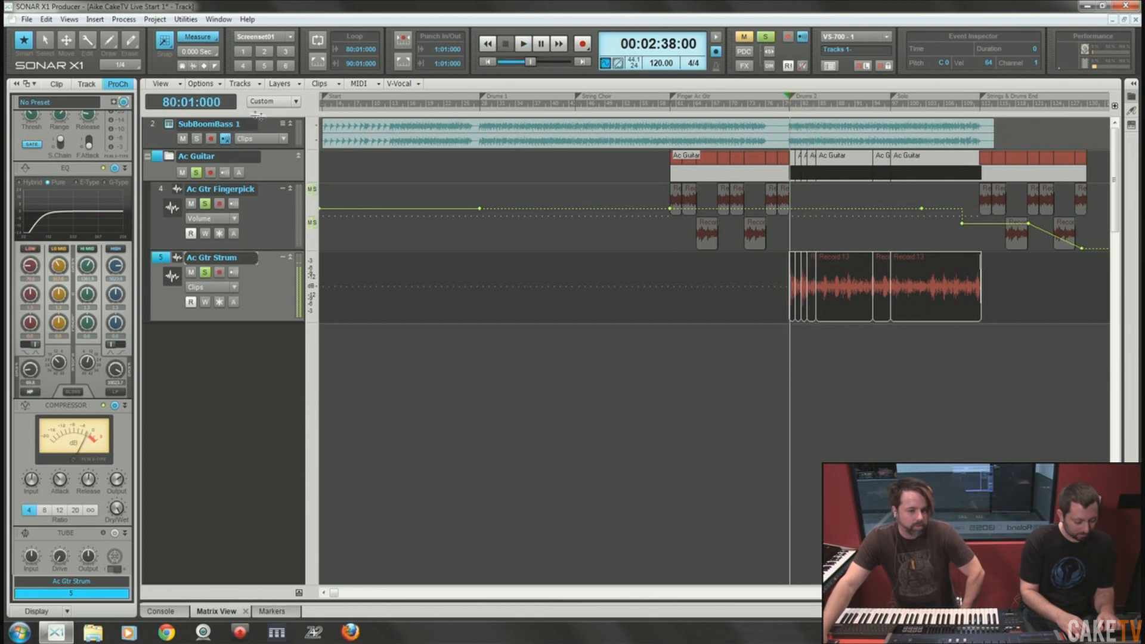
Set the reverb level of the Sonitus Reverb on Ac Gtr Strum to -13.9 dB during playback and clear all solos to hear the mix.
{"action": "left_click", "coordinate": [118, 84]}
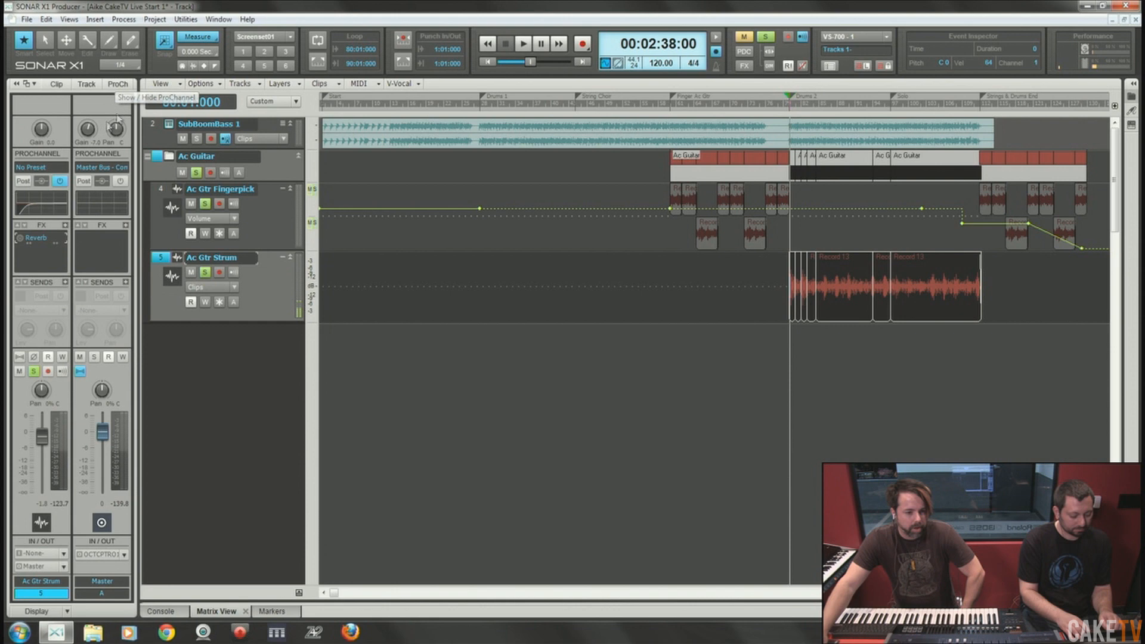
{"action": "double_click", "coordinate": [41, 239]}
{"action": "left_click_drag", "start_coordinate": [140, 12], "coordinate": [406, 107]}
{"action": "left_click", "coordinate": [525, 45]}
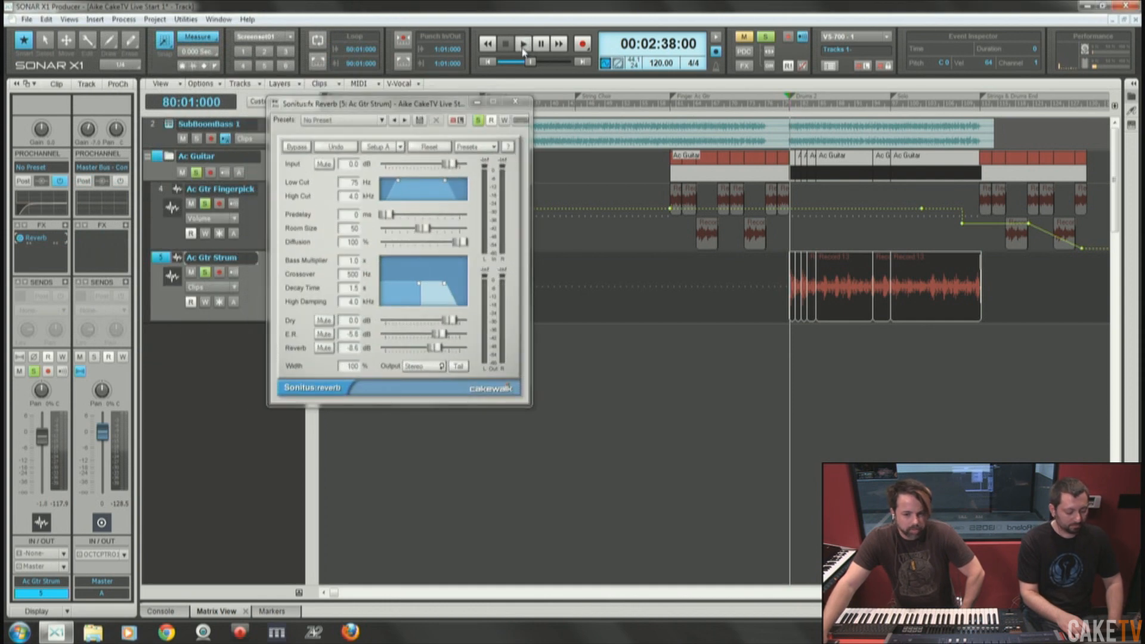
{"action": "left_click_drag", "start_coordinate": [435, 348], "coordinate": [426, 348]}
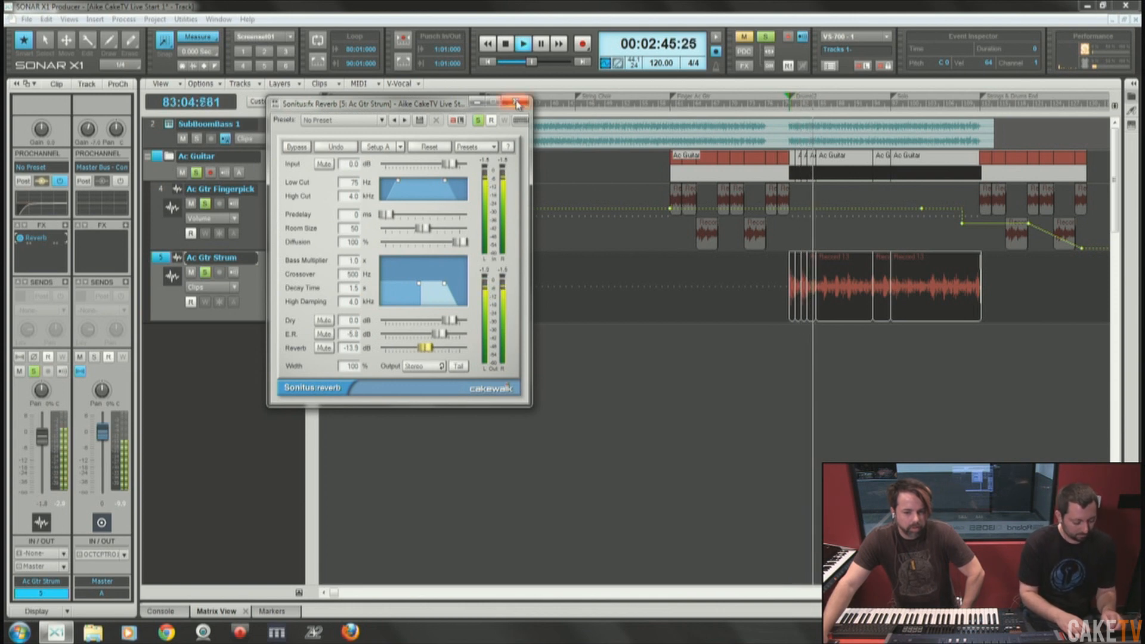
{"action": "left_click", "coordinate": [766, 37]}
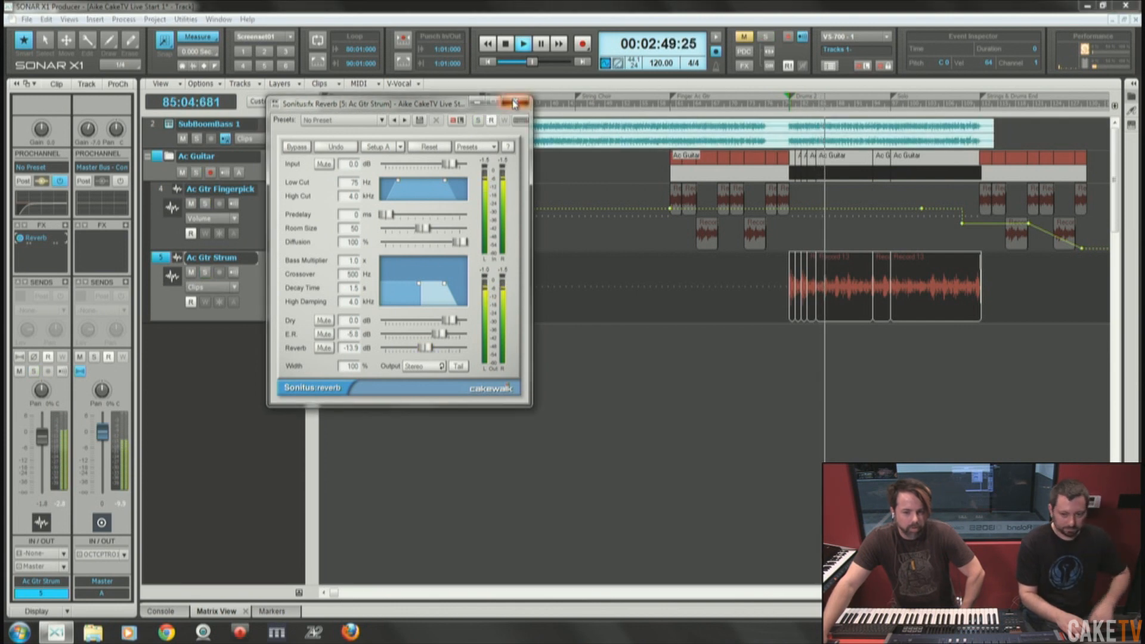
{"action": "left_click", "coordinate": [516, 101]}
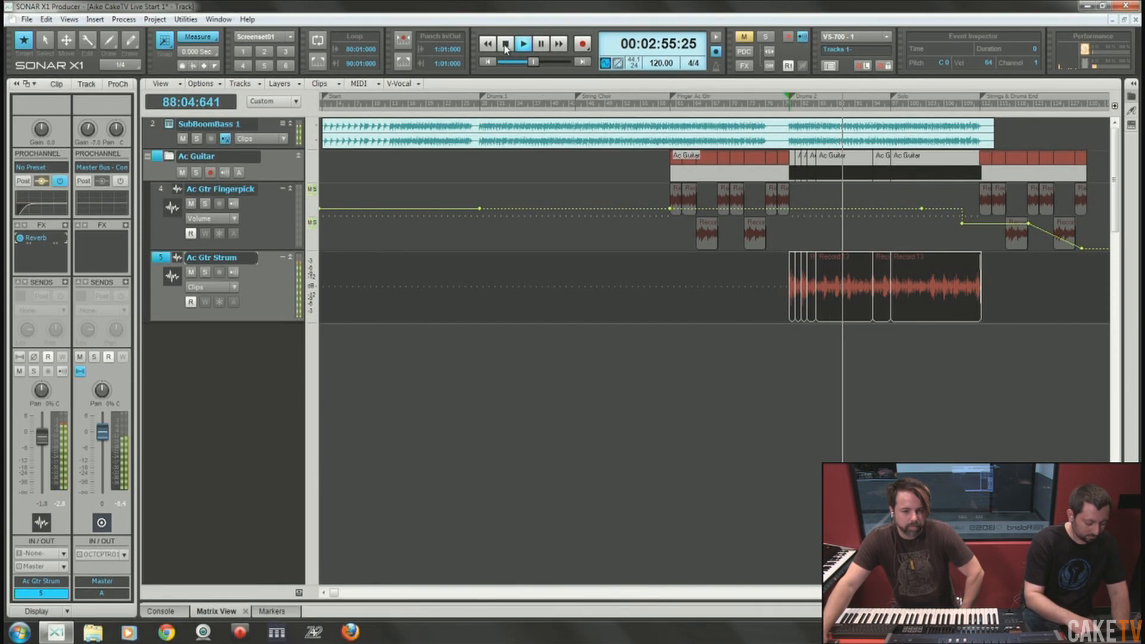
{"action": "left_click", "coordinate": [505, 44]}
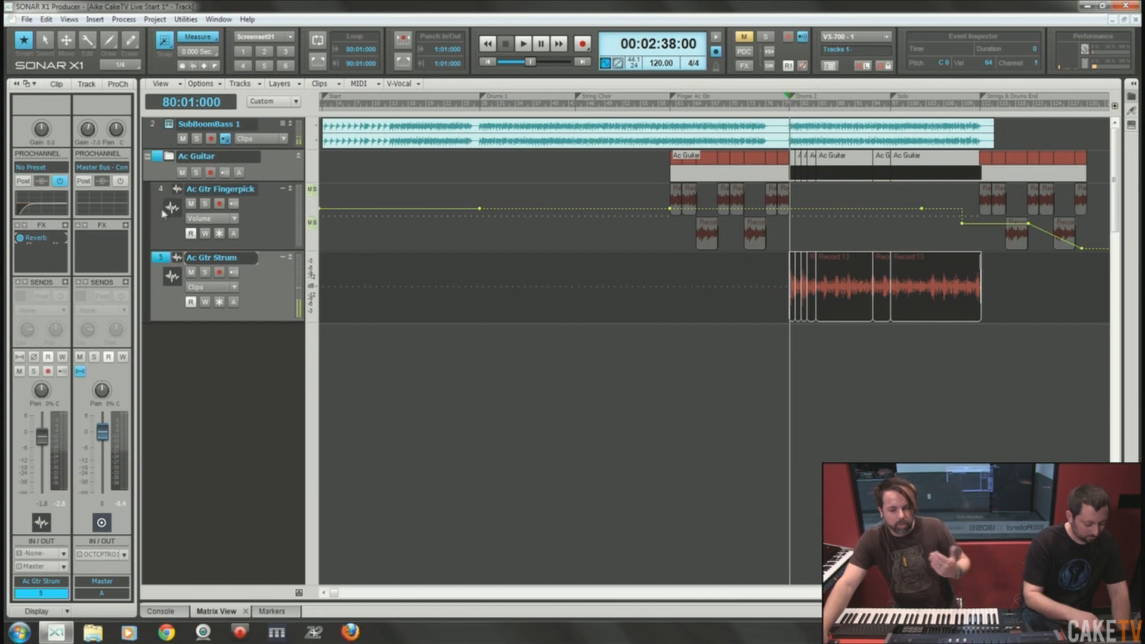
Collapse the Ac Guitar folder and return the playhead to the start of the project.
{"action": "left_click", "coordinate": [146, 157]}
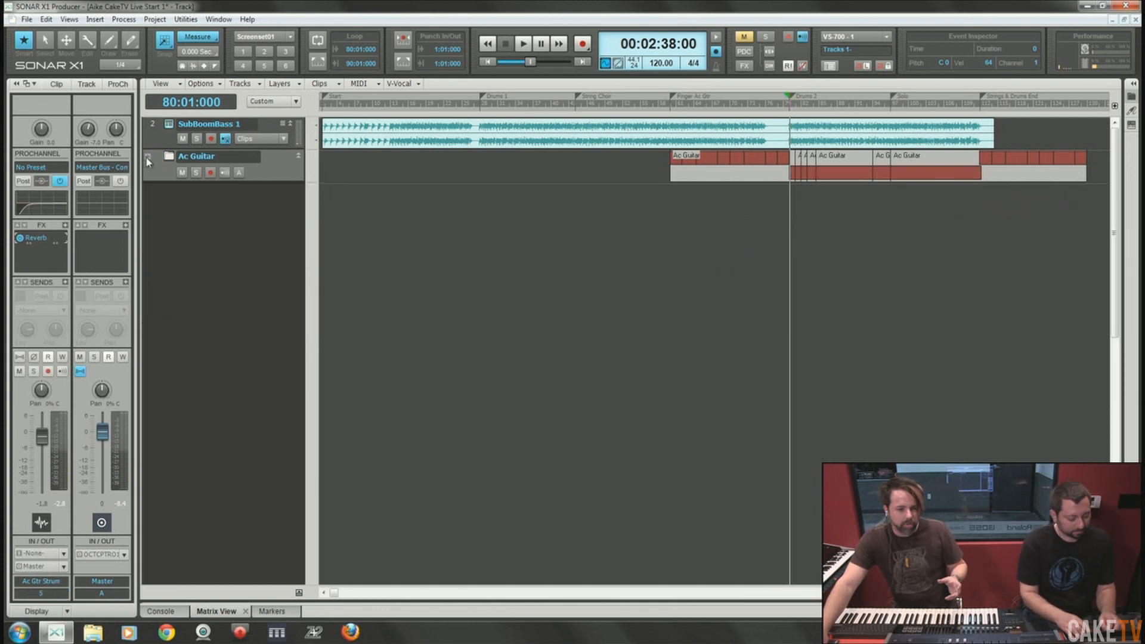
{"action": "left_click", "coordinate": [486, 63]}
Save the project and show the Aike CakeTV Live content location in the media browser.
{"action": "left_click", "coordinate": [27, 19]}
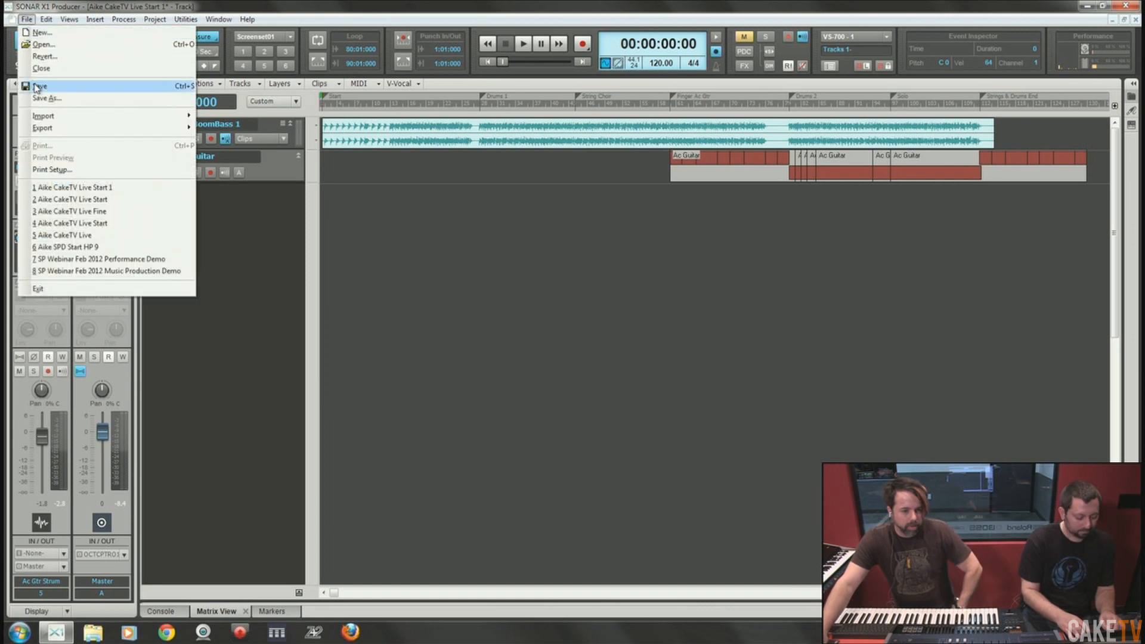
{"action": "left_click", "coordinate": [36, 87]}
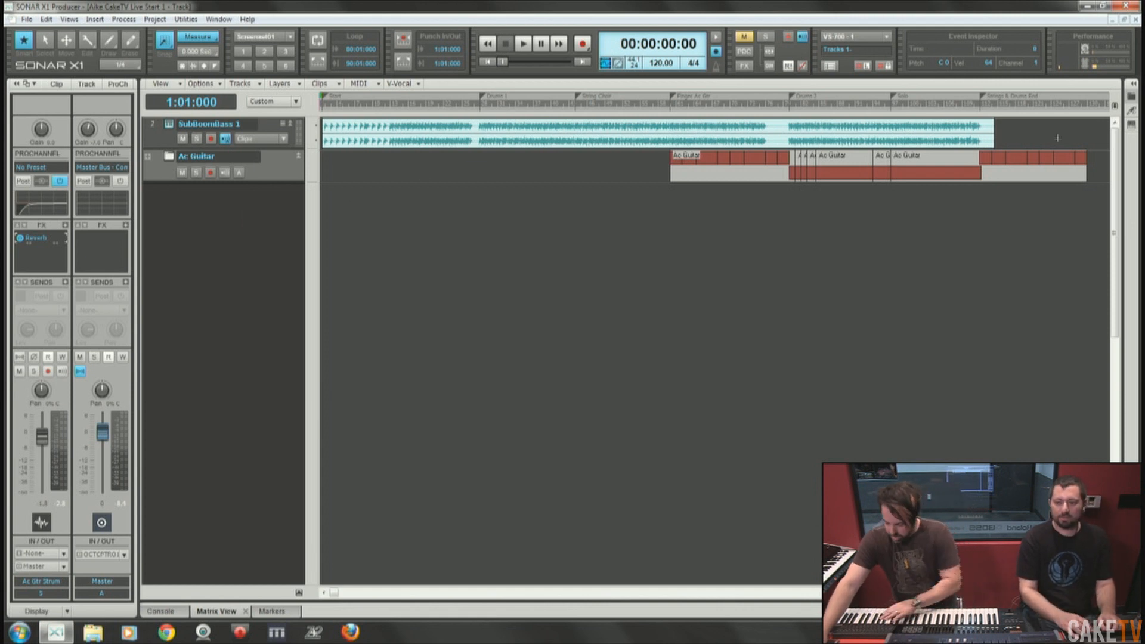
{"action": "key", "text": "b"}
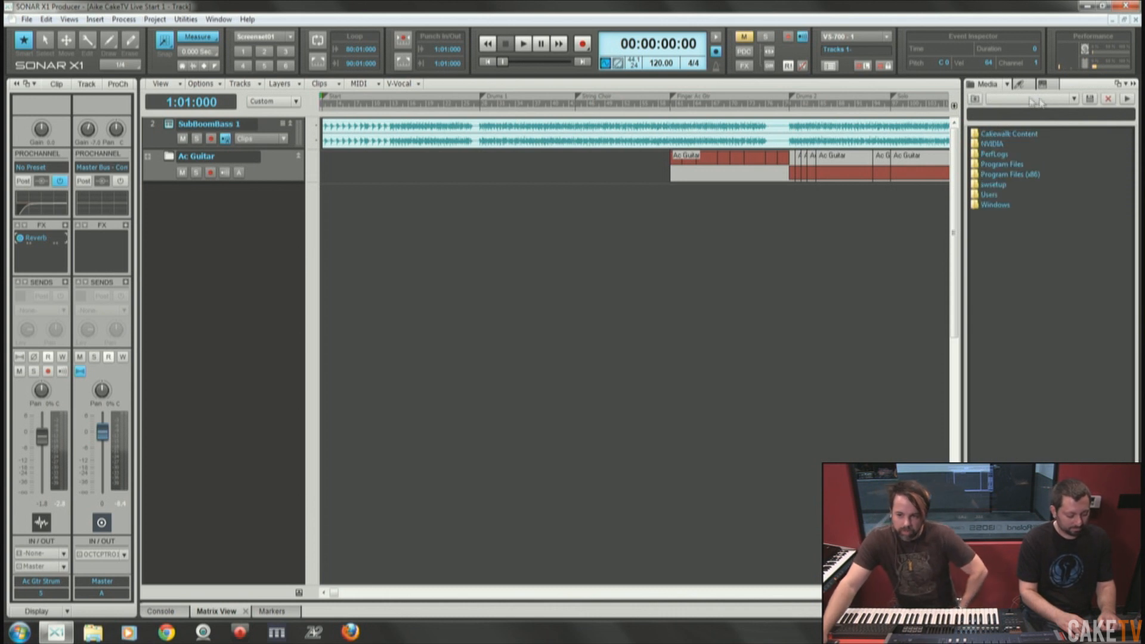
{"action": "left_click", "coordinate": [1038, 100]}
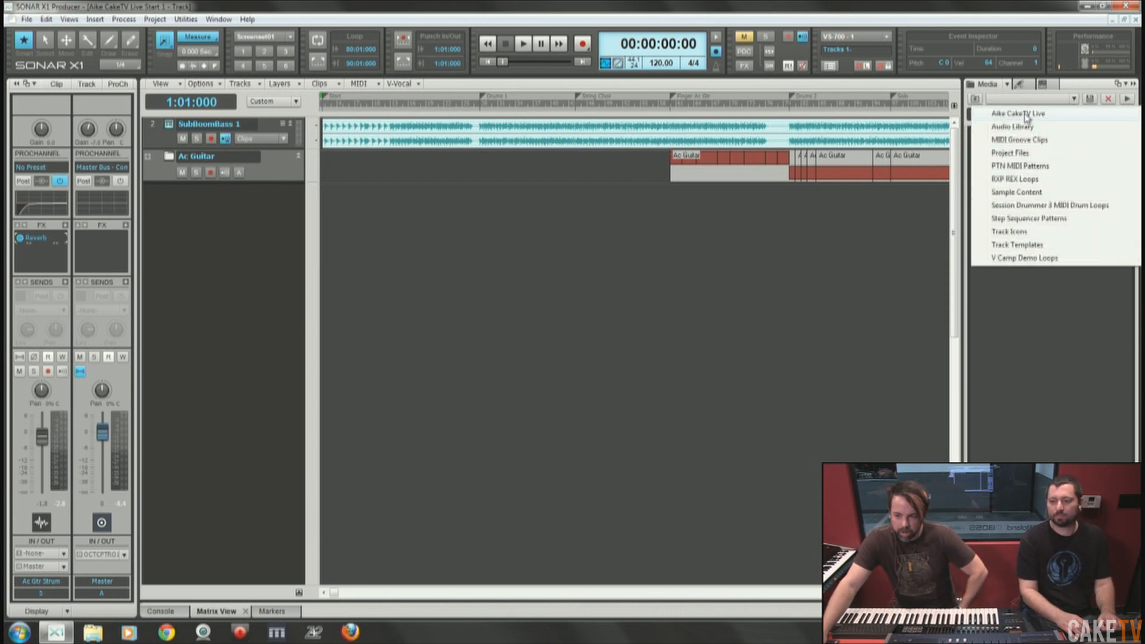
{"action": "left_click", "coordinate": [1026, 114]}
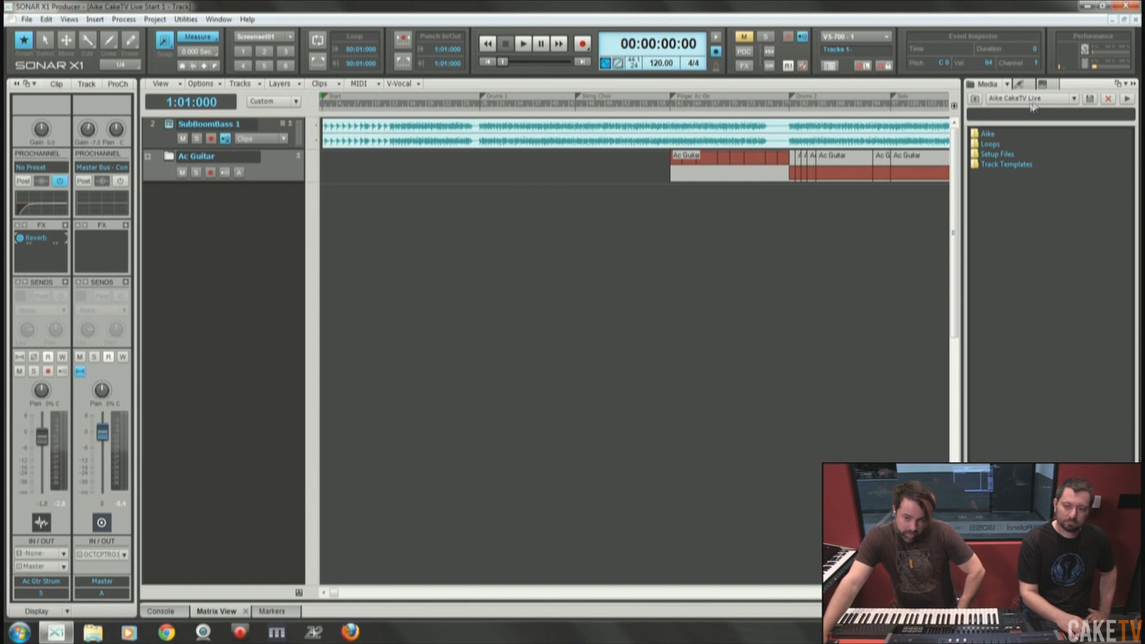
Insert the Z3TA+ 2_64 instrument from the plug-in browser as a new synth track below Ac Guitar, and reposition its window.
{"action": "left_click", "coordinate": [1021, 84]}
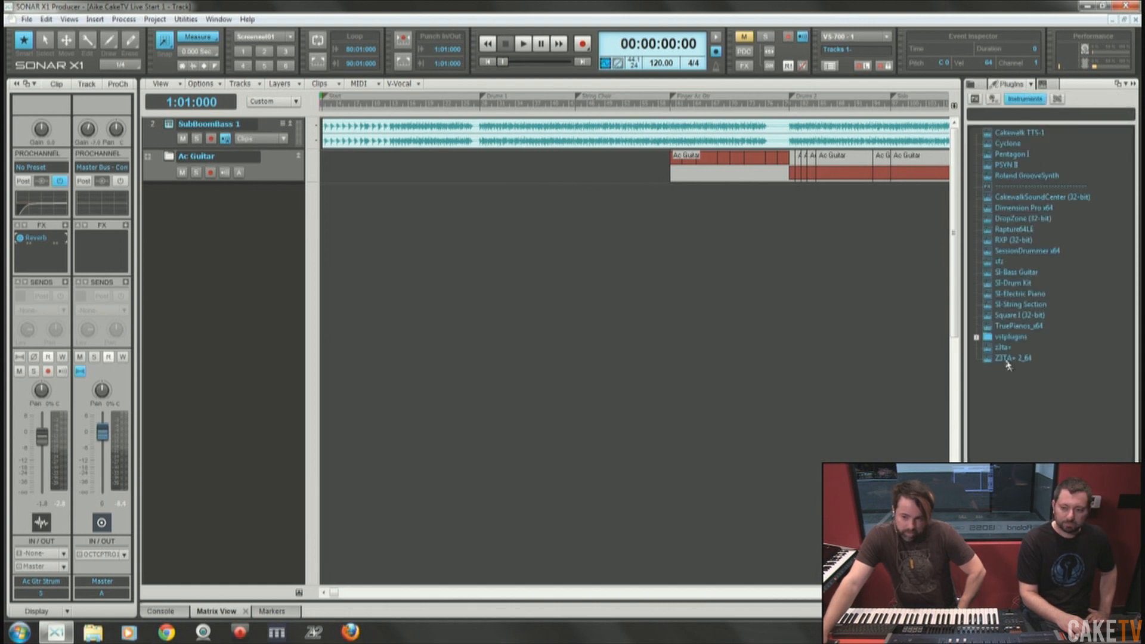
{"action": "left_click_drag", "start_coordinate": [1011, 362], "coordinate": [281, 230]}
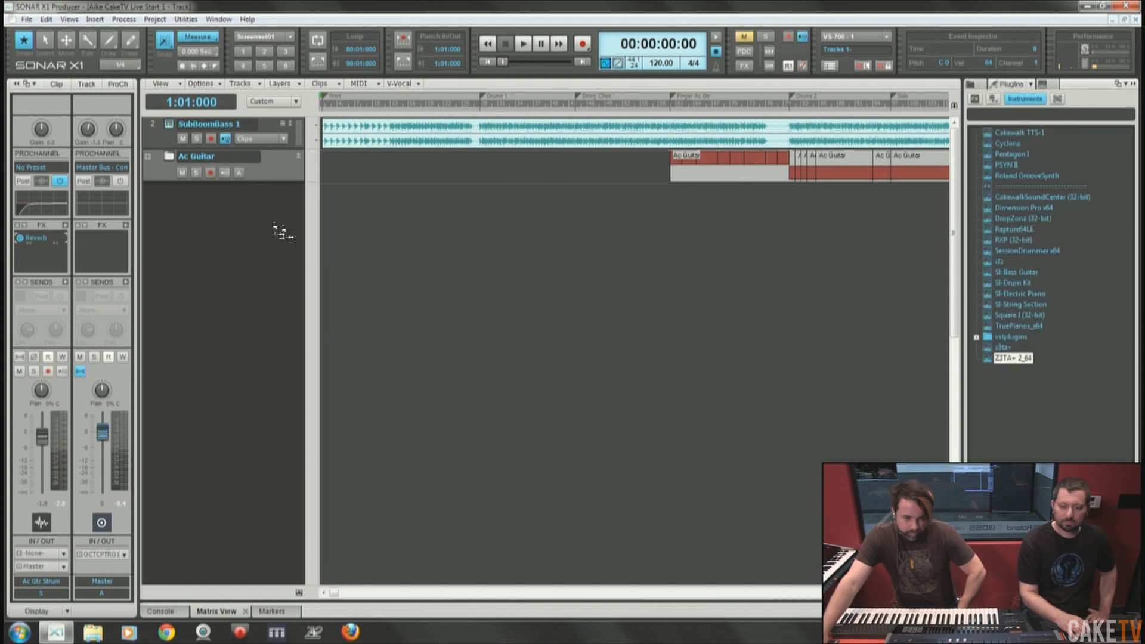
{"action": "left_click", "coordinate": [687, 234]}
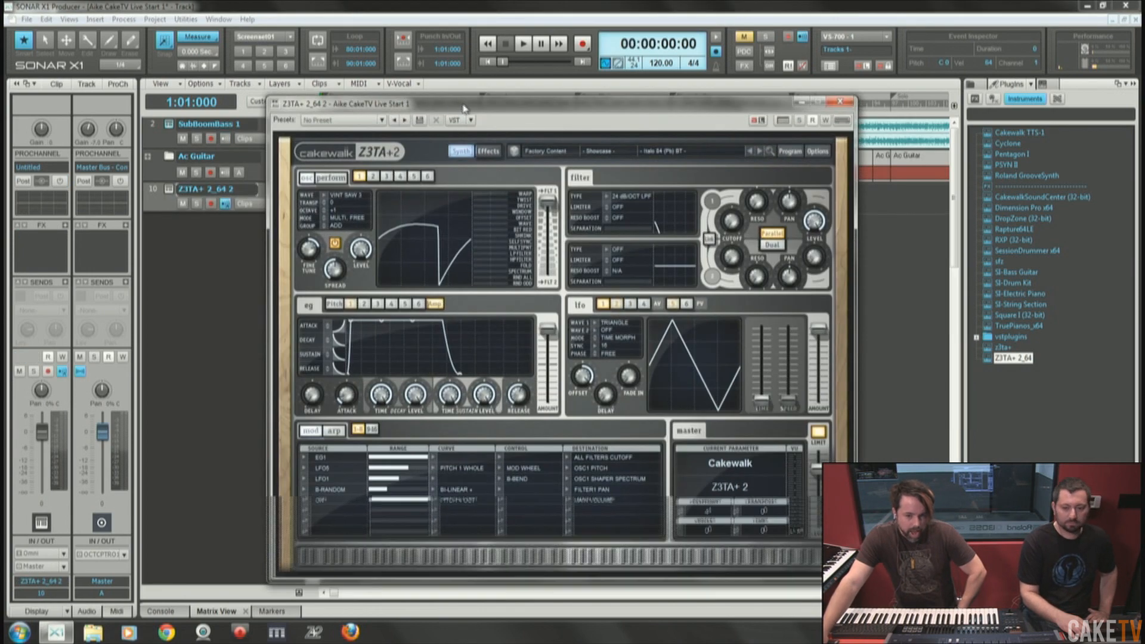
{"action": "left_click_drag", "start_coordinate": [465, 108], "coordinate": [477, 97]}
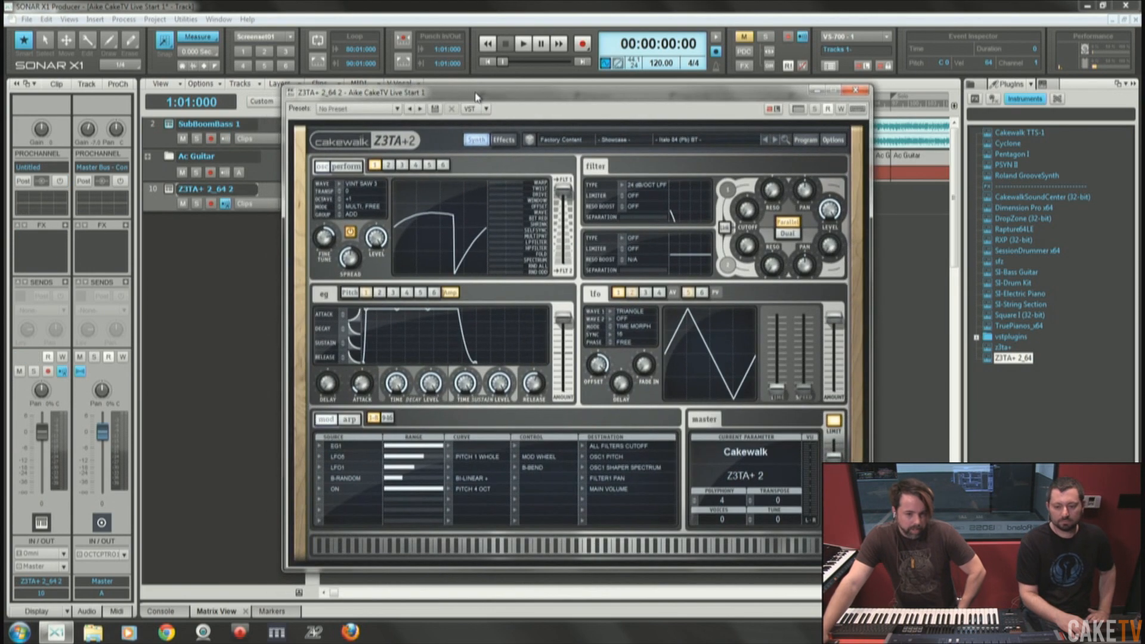
{"action": "left_click_drag", "start_coordinate": [476, 96], "coordinate": [421, 92]}
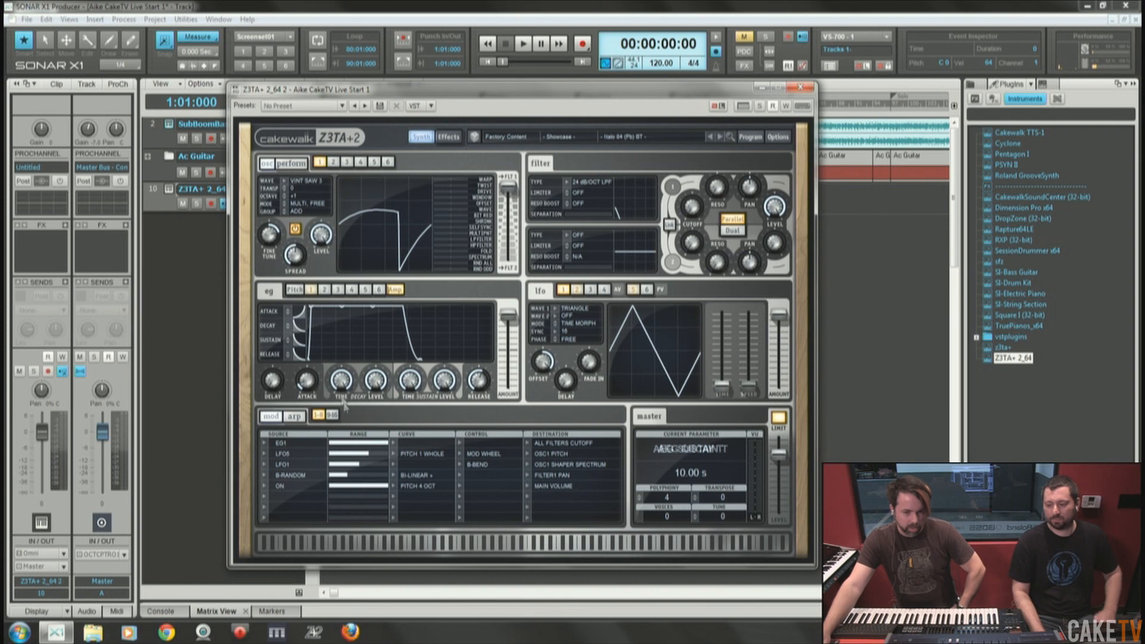
Examine the performance, oscillator and effects pages of the Z3TA+ 2 synth, ending back on the synth page.
{"action": "left_click", "coordinate": [293, 165]}
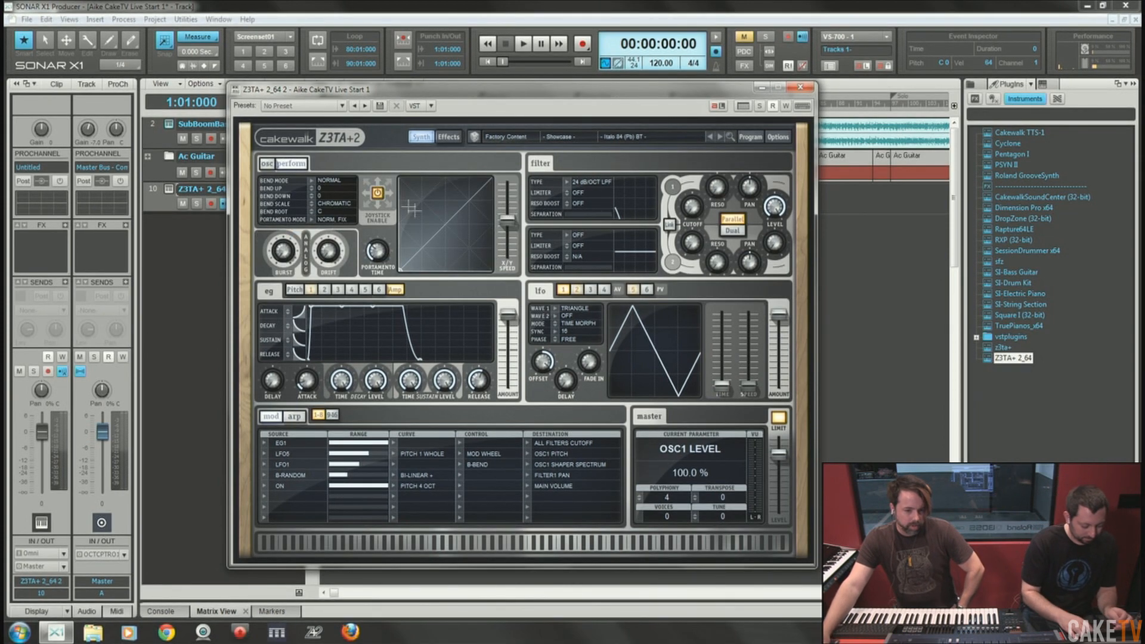
{"action": "left_click", "coordinate": [264, 164]}
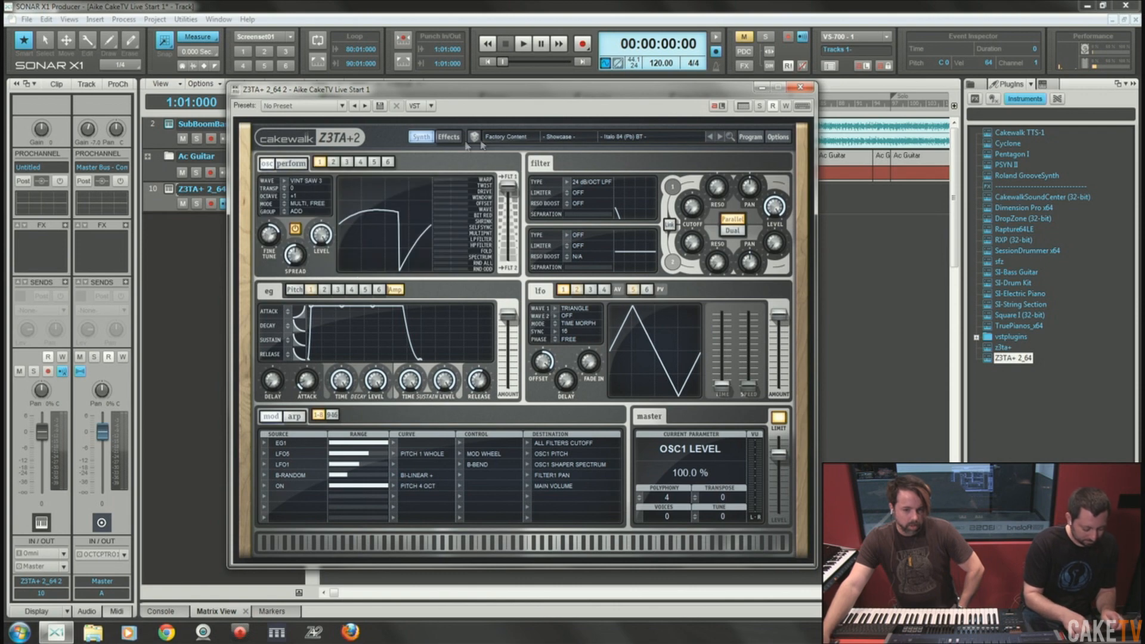
{"action": "left_click", "coordinate": [449, 137]}
{"action": "left_click_drag", "start_coordinate": [500, 214], "coordinate": [495, 238]}
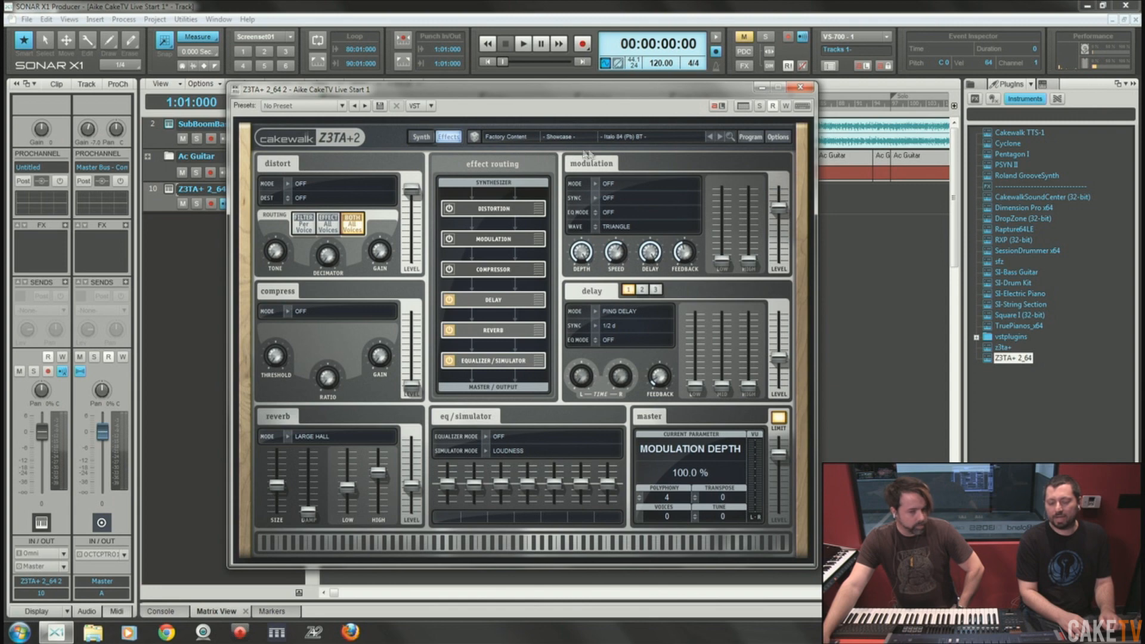
{"action": "left_click", "coordinate": [422, 137]}
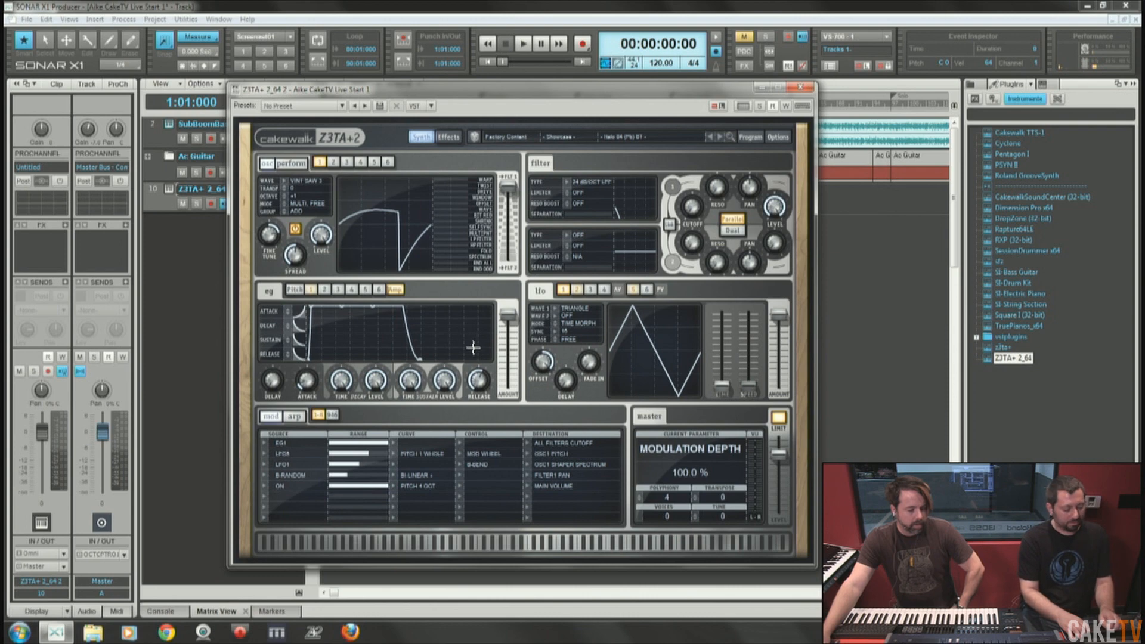
Reposition the Z3TA+ 2 window and load the next Showcase program, Alpha Centauri 1 FI.
{"action": "left_click_drag", "start_coordinate": [503, 97], "coordinate": [541, 102]}
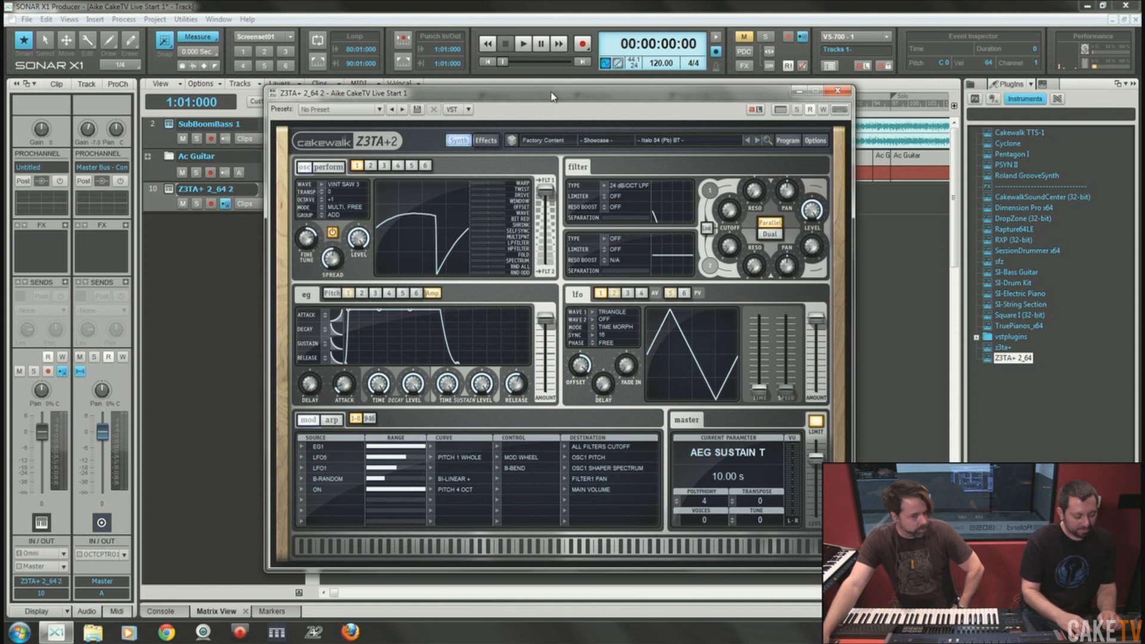
{"action": "left_click", "coordinate": [757, 140]}
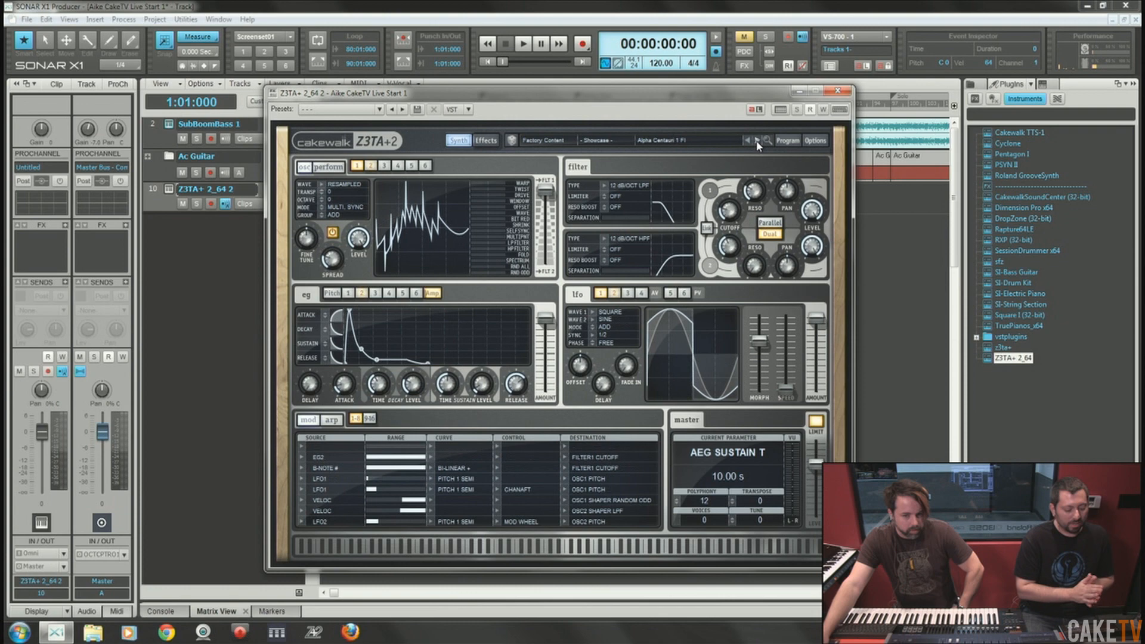
{"action": "left_click_drag", "start_coordinate": [559, 97], "coordinate": [568, 103]}
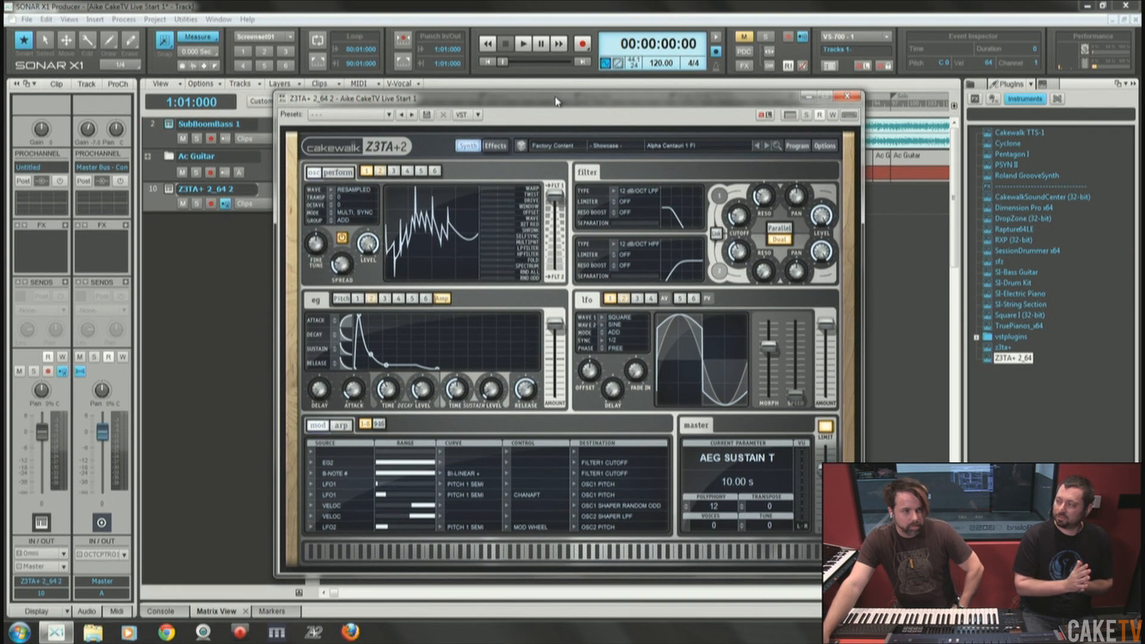
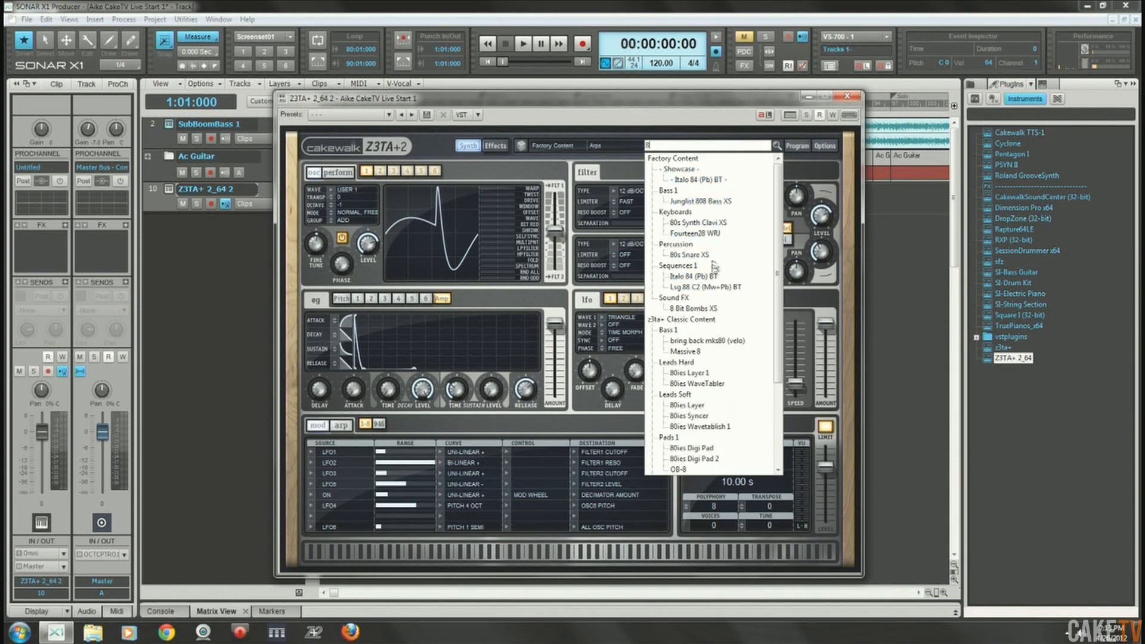
Load 8-bar First contact from the program search results for 8, and switch the bank back to Factory Content.
{"action": "left_click_drag", "start_coordinate": [779, 281], "coordinate": [780, 364]}
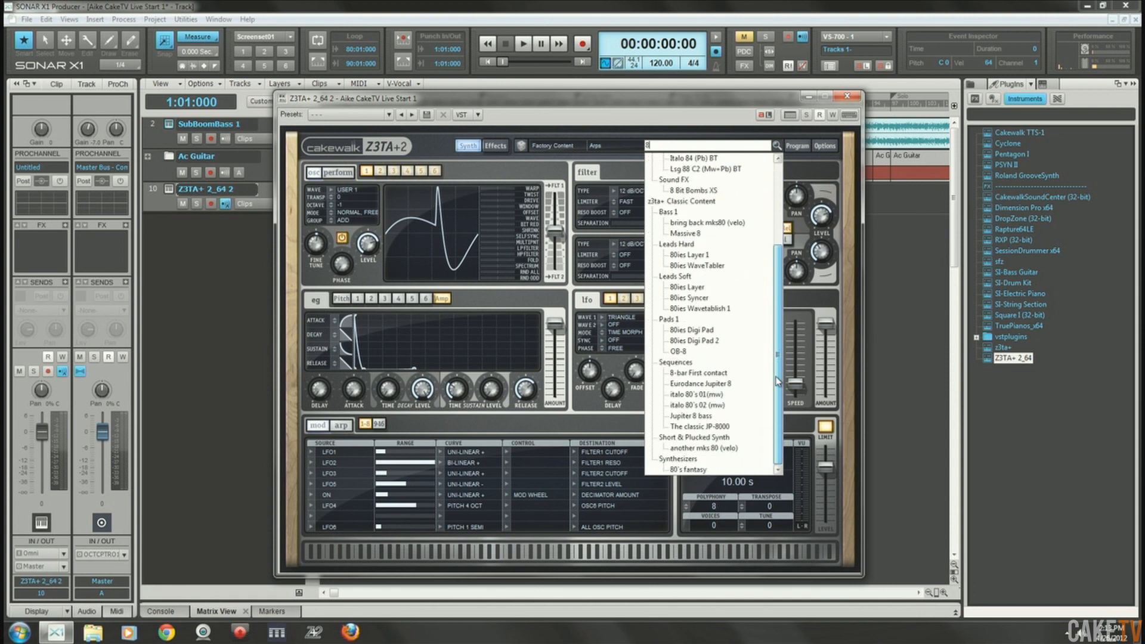
{"action": "left_click", "coordinate": [703, 374]}
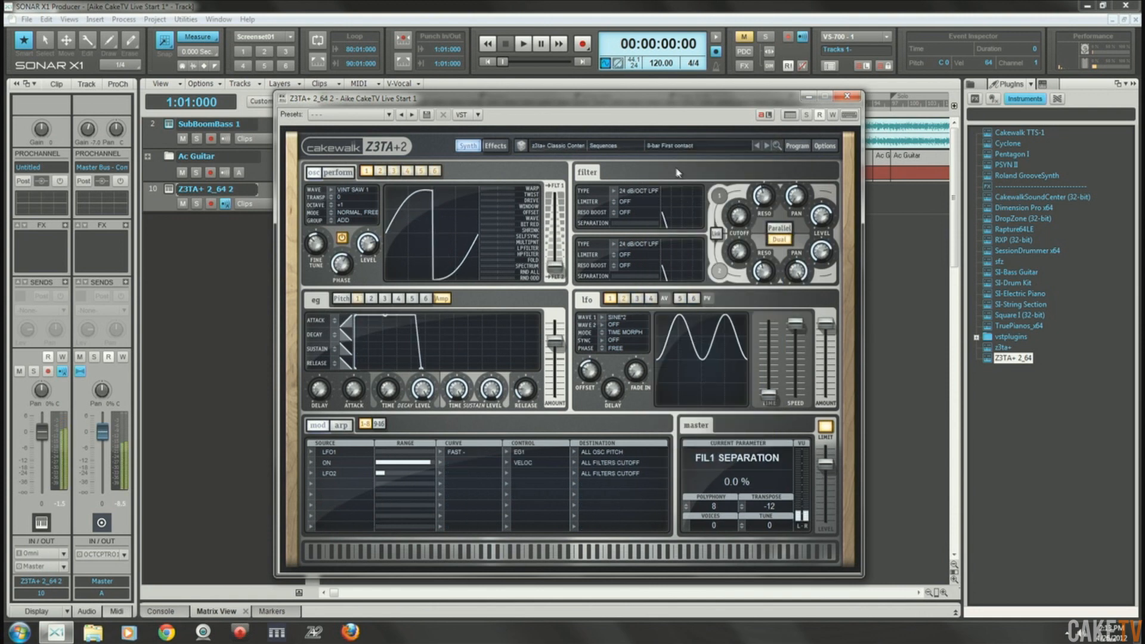
{"action": "left_click", "coordinate": [578, 151]}
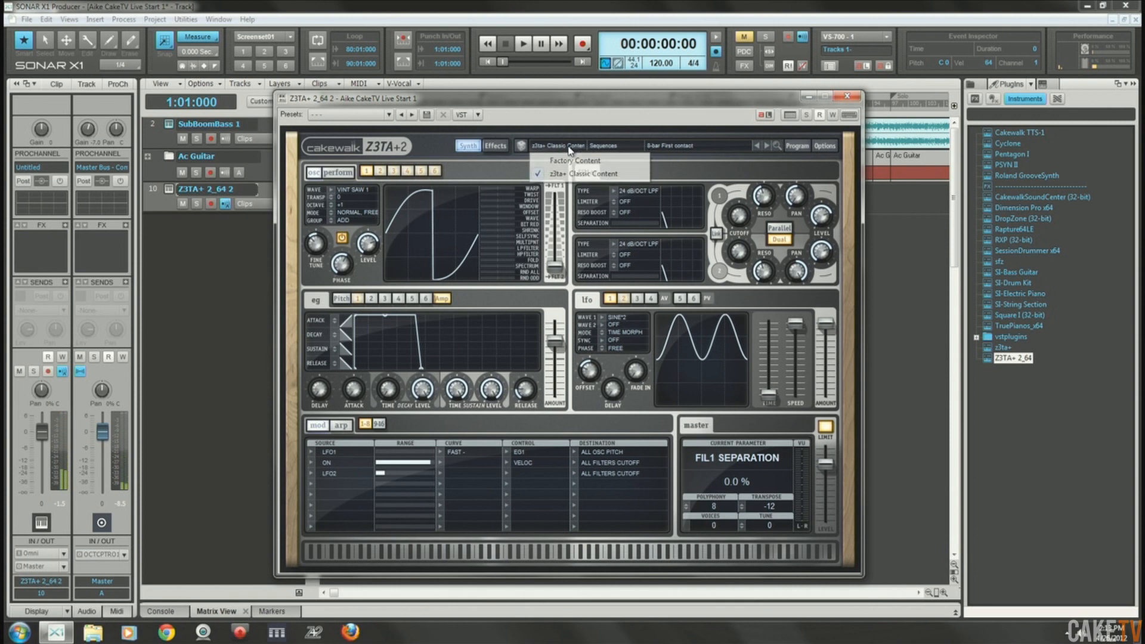
{"action": "left_click", "coordinate": [571, 161]}
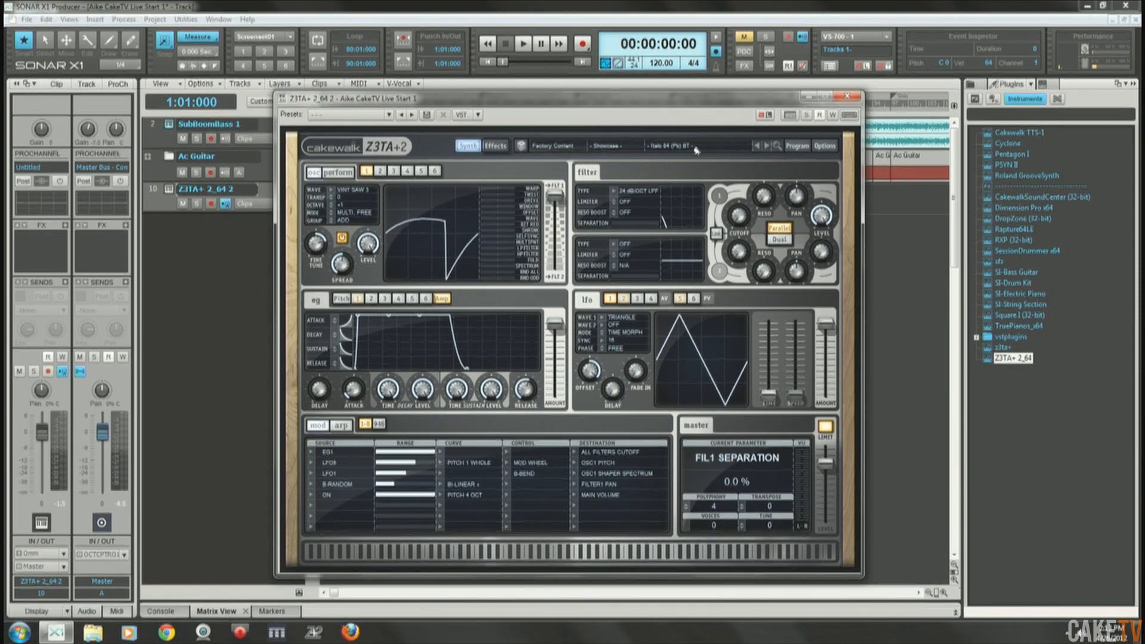
Audition the Factory Content Showcase programs one after another, from Alpha Centauri 1 FI to Fried Approach C2 (Mw) BT.
{"action": "left_click", "coordinate": [768, 146]}
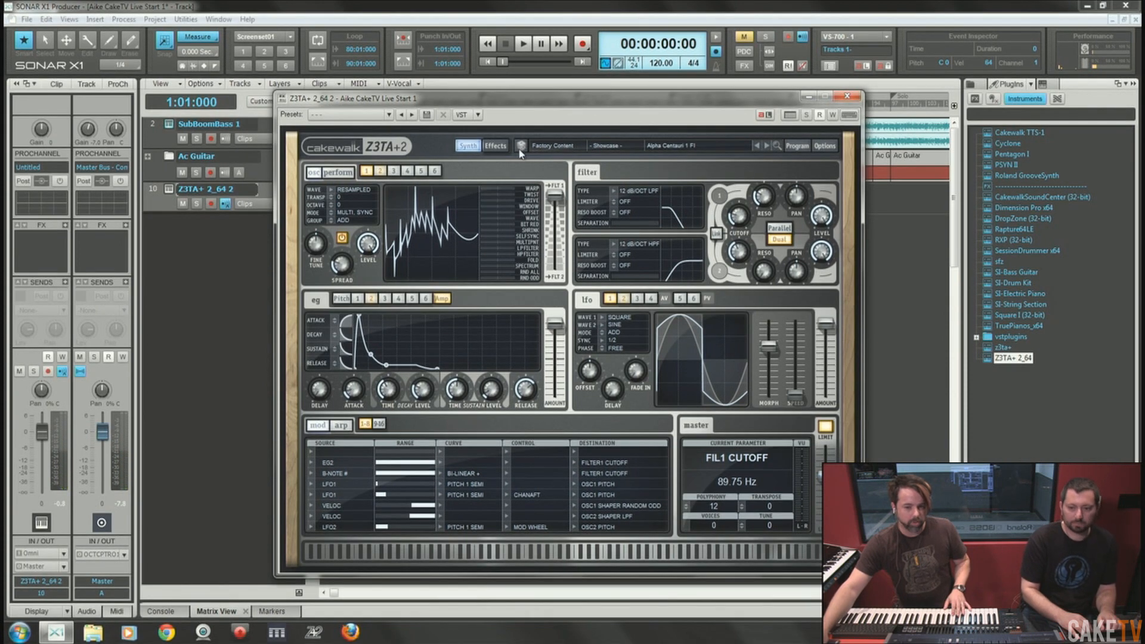
{"action": "left_click", "coordinate": [768, 146]}
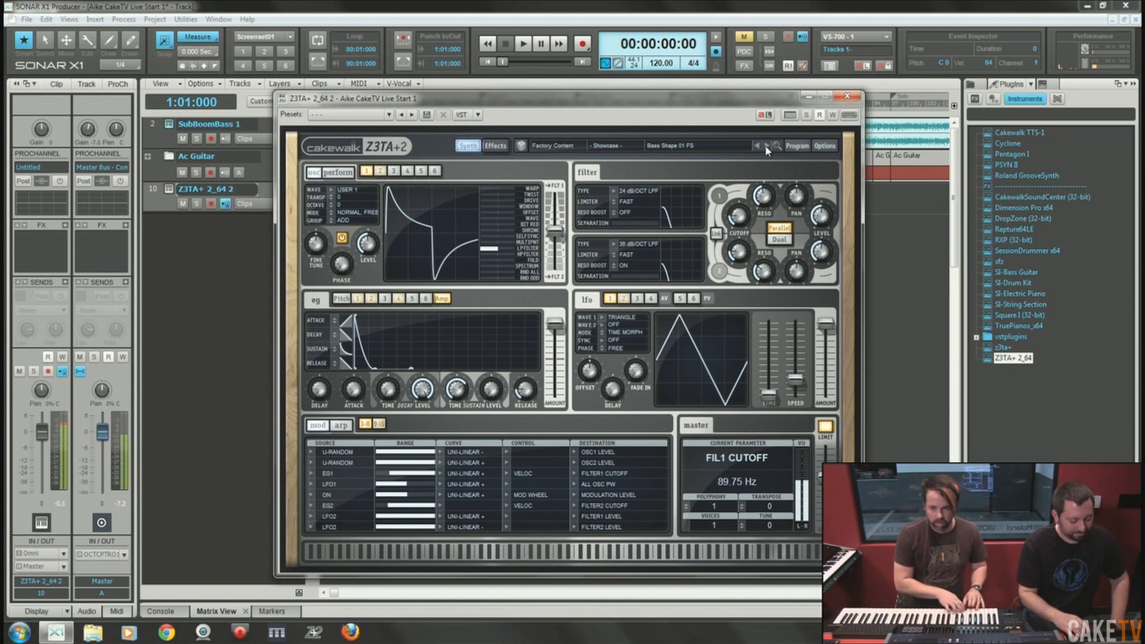
{"action": "left_click", "coordinate": [768, 146]}
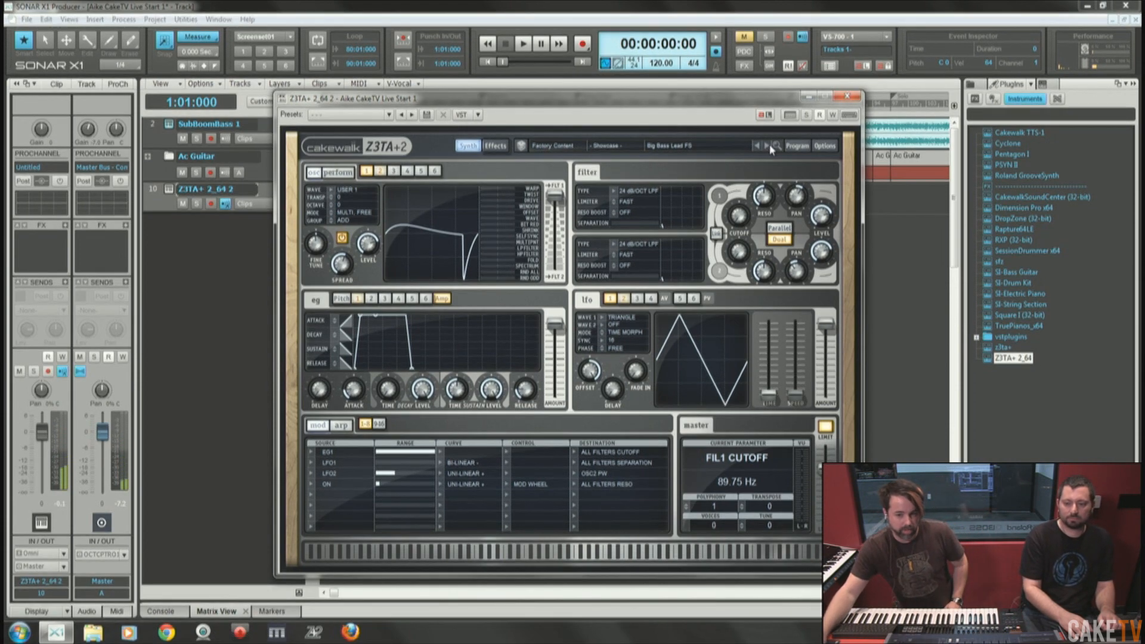
{"action": "left_click", "coordinate": [769, 146]}
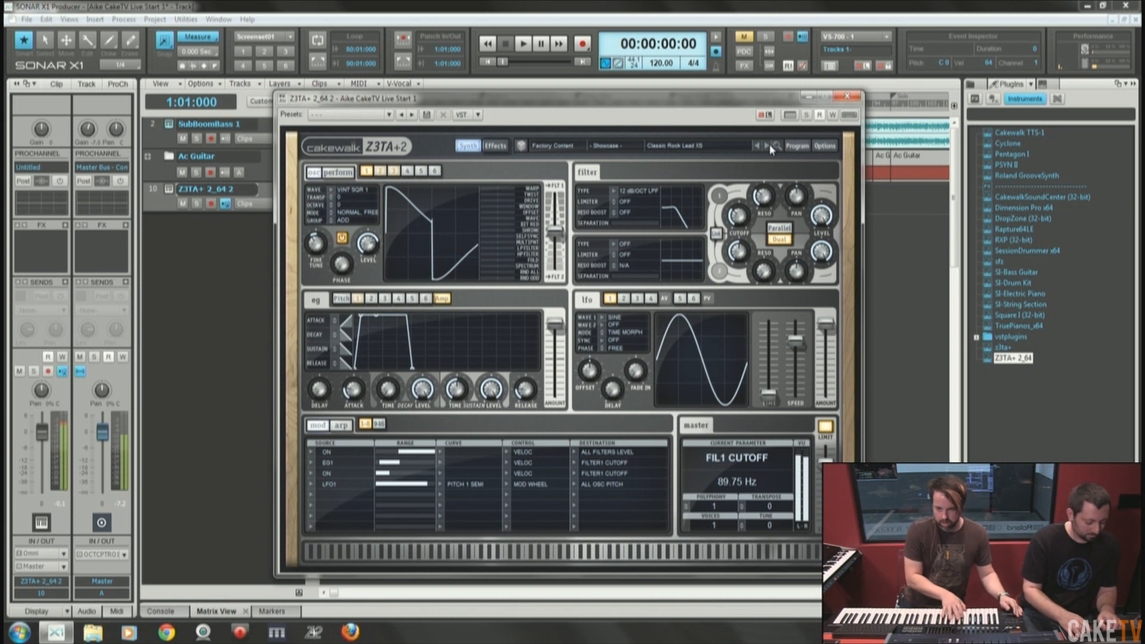
{"action": "left_click", "coordinate": [769, 146]}
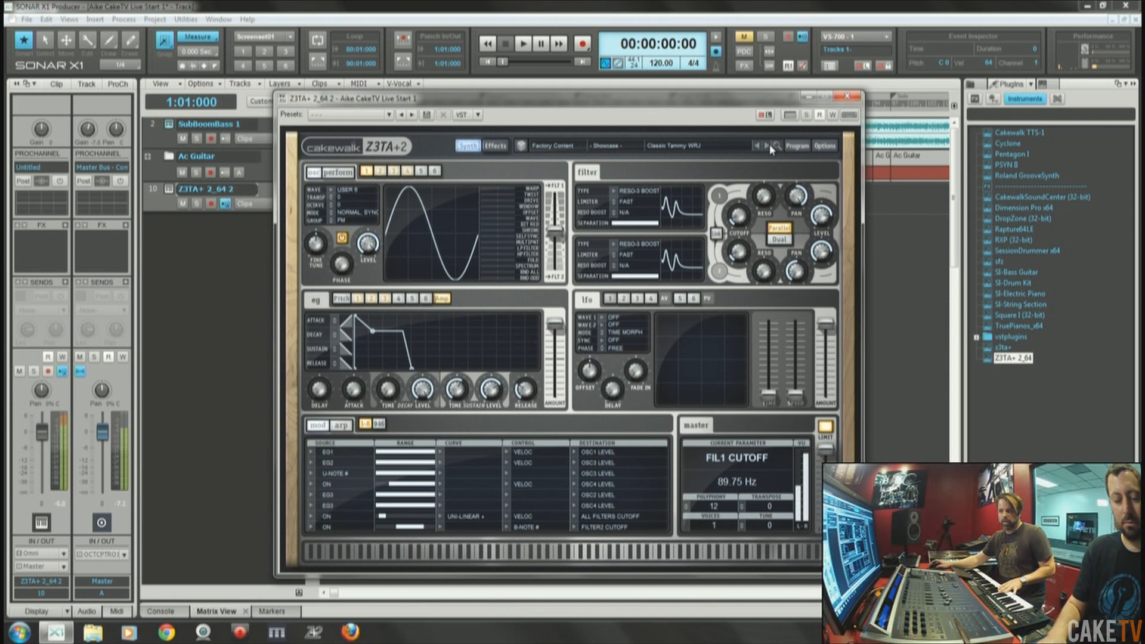
{"action": "left_click", "coordinate": [769, 147]}
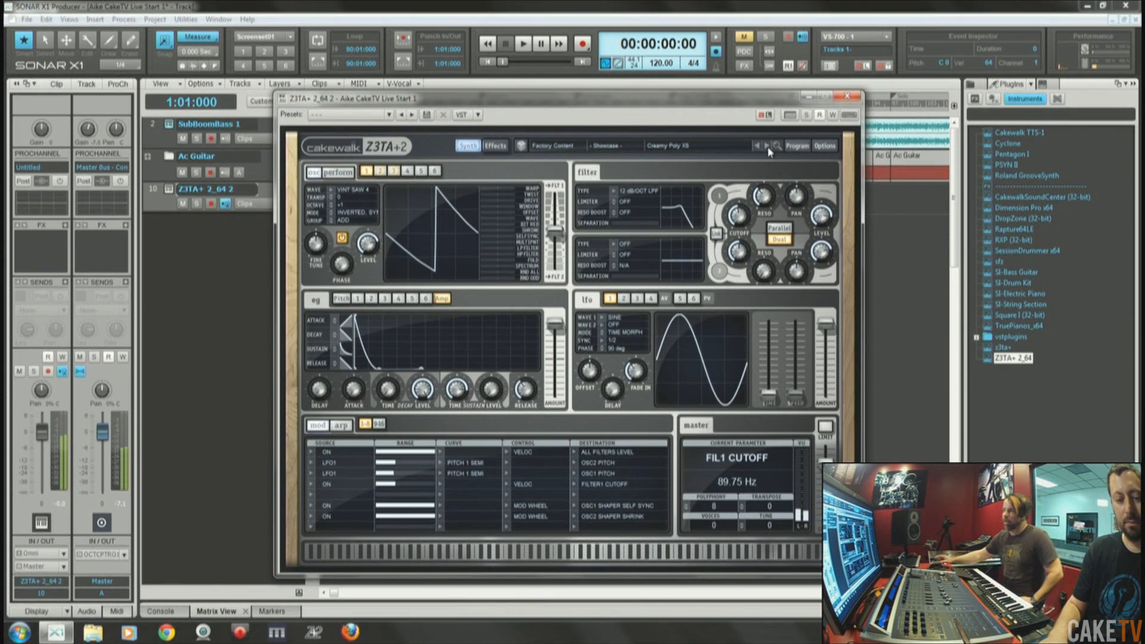
{"action": "left_click", "coordinate": [768, 148]}
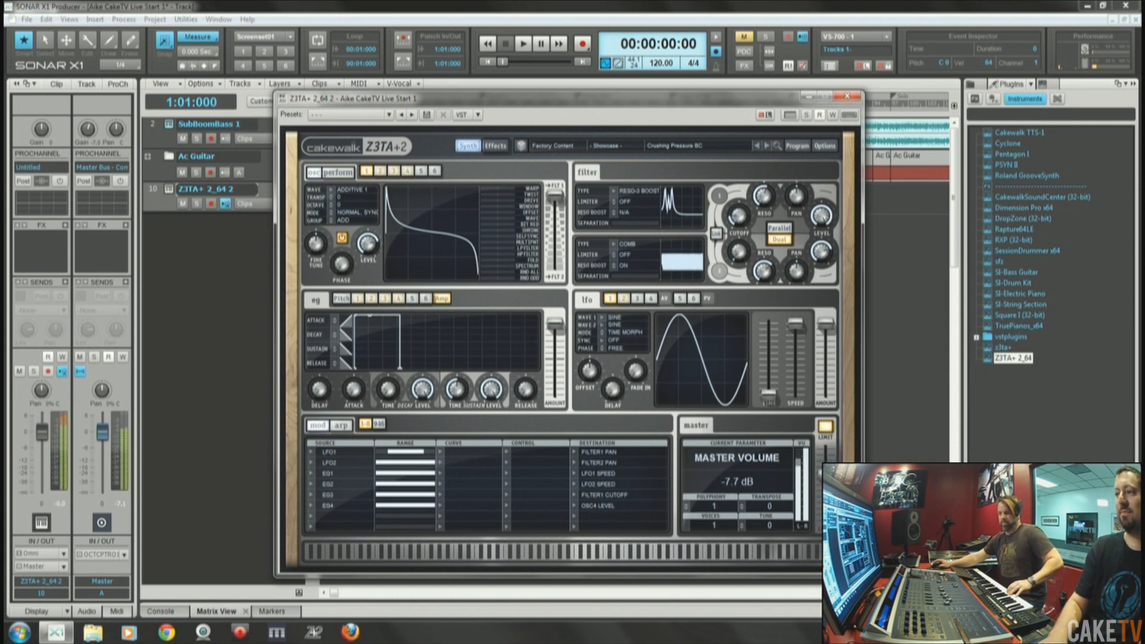
{"action": "left_click", "coordinate": [767, 146]}
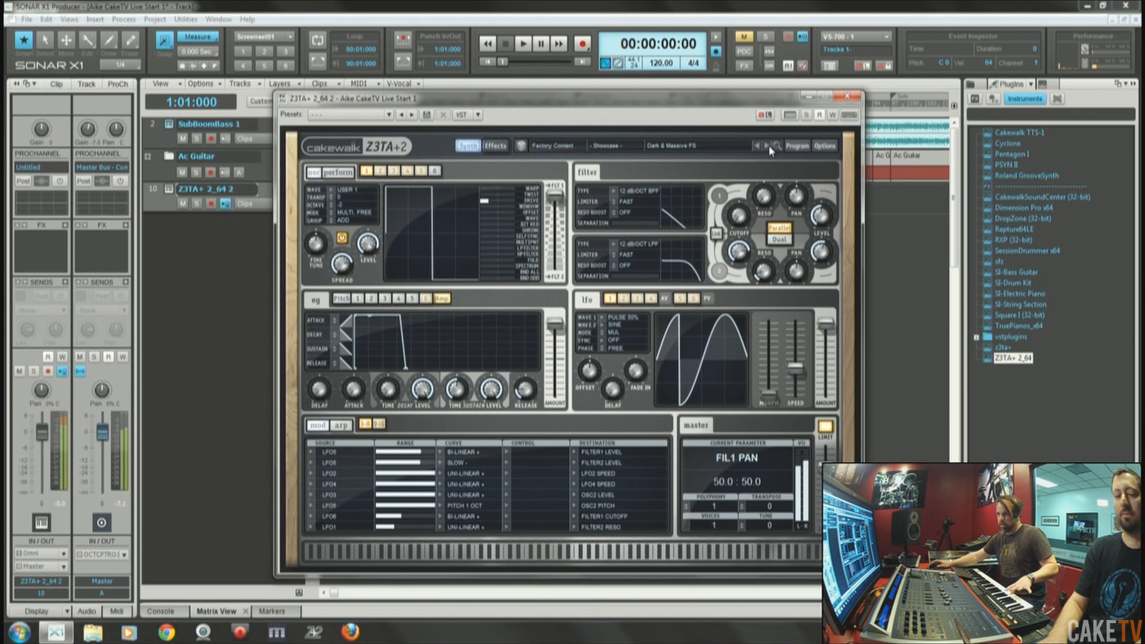
{"action": "left_click", "coordinate": [770, 148]}
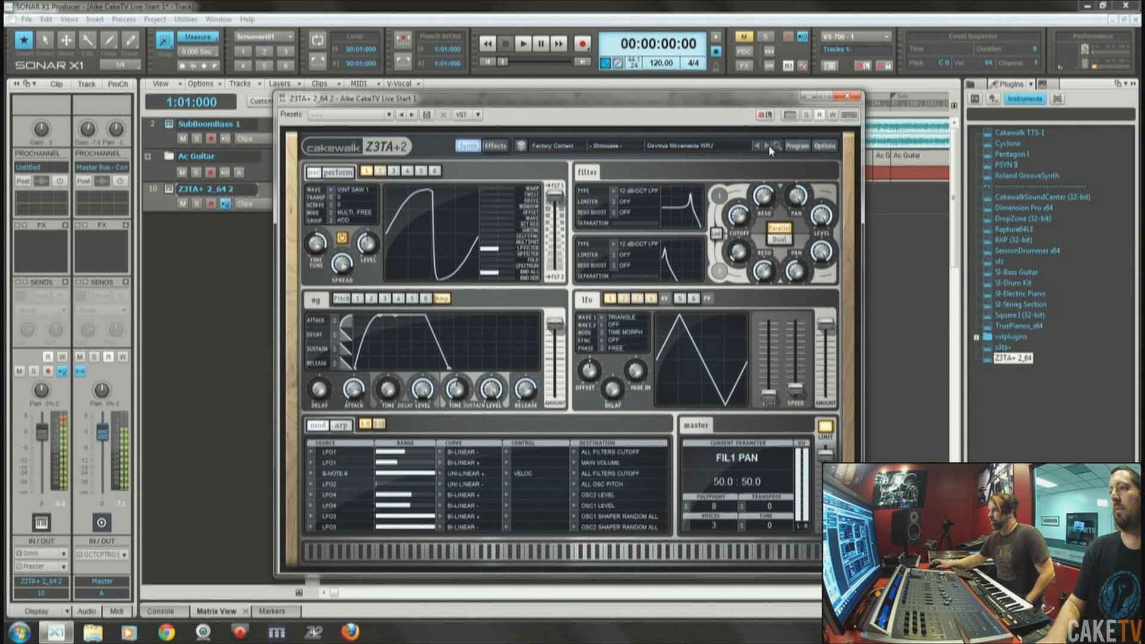
{"action": "left_click", "coordinate": [769, 147]}
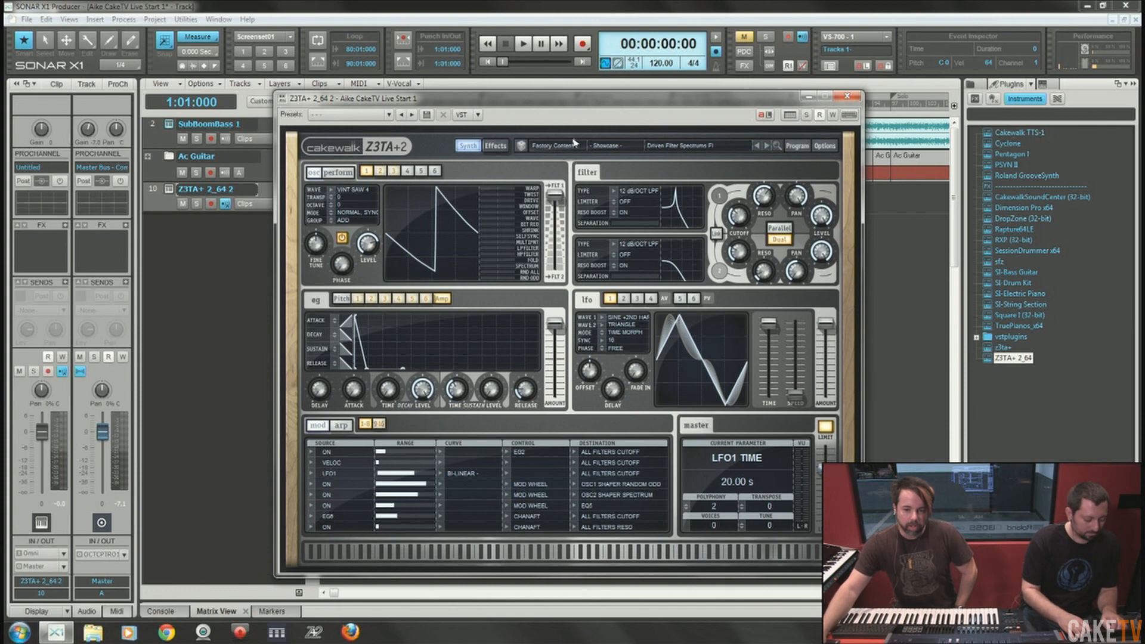
{"action": "left_click", "coordinate": [767, 146]}
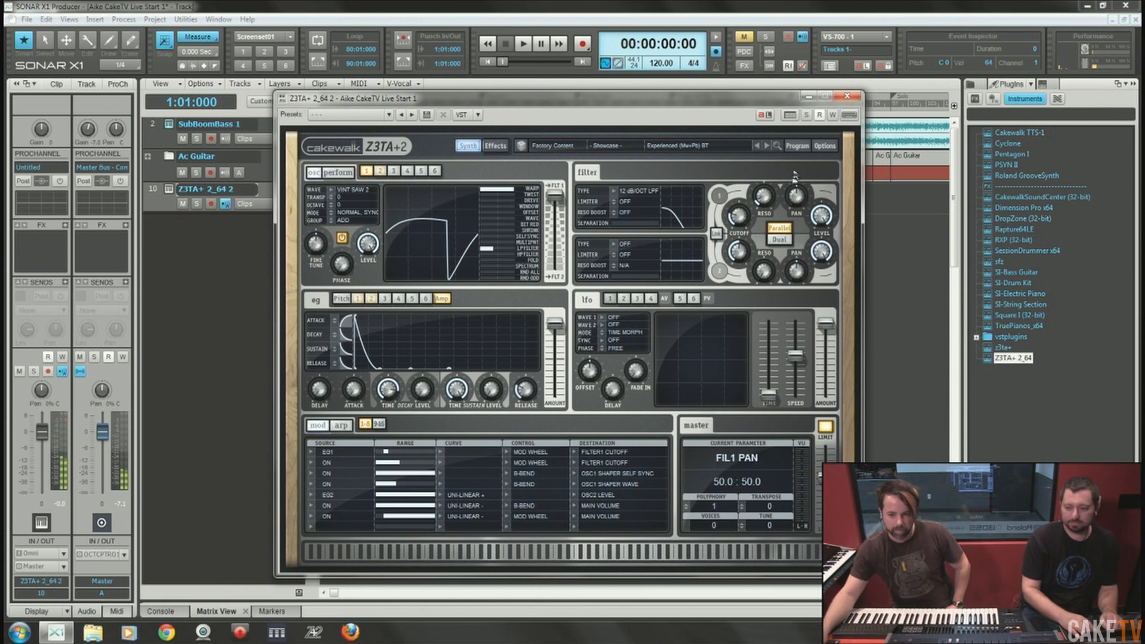
{"action": "left_click", "coordinate": [767, 147]}
{"action": "left_click", "coordinate": [767, 146]}
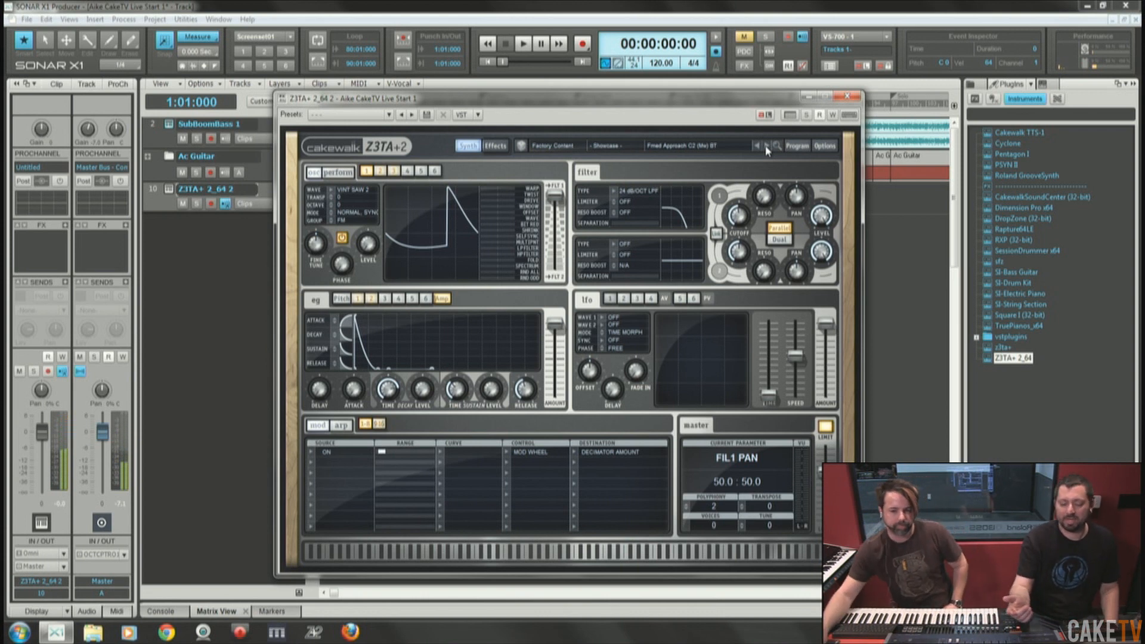
Reshape the first oscillator's waveform by setting its warp to 58.47%.
{"action": "left_click_drag", "start_coordinate": [465, 209], "coordinate": [423, 200]}
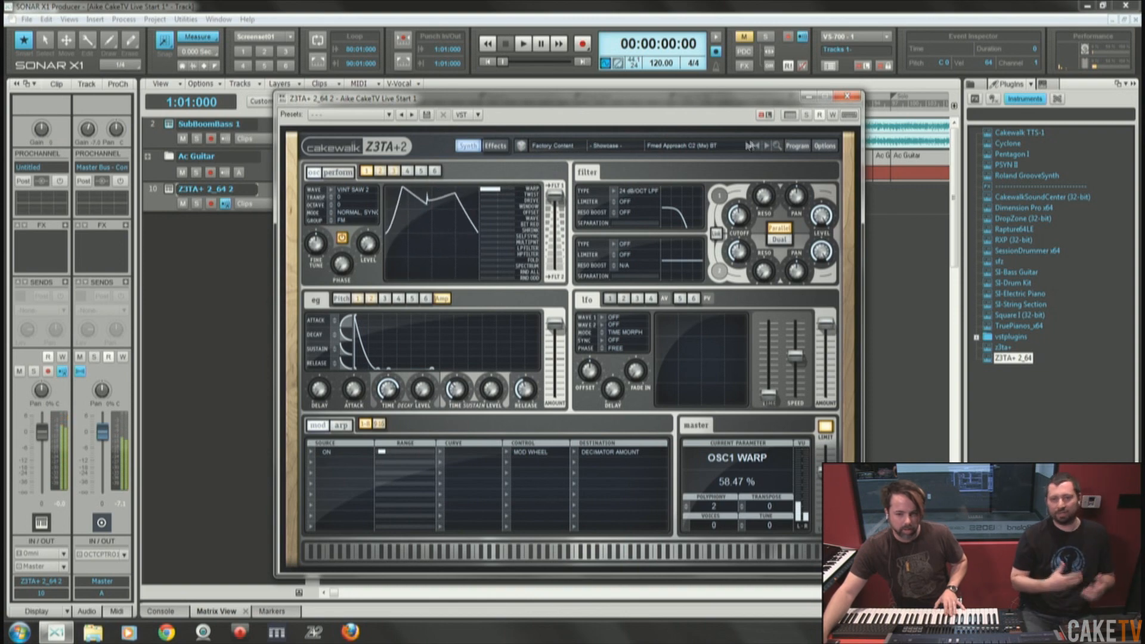
Audition the Showcase programs from Hard Fanfare FS to Hoth BD and vary the first filter's cutoff and resonance.
{"action": "left_click", "coordinate": [766, 146]}
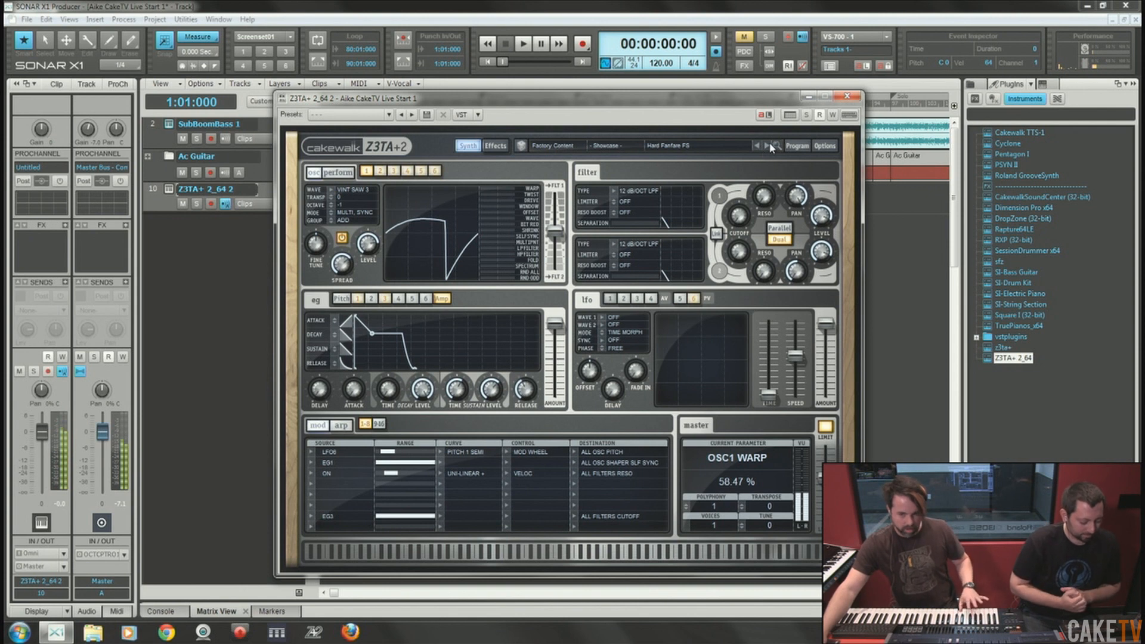
{"action": "left_click", "coordinate": [768, 146]}
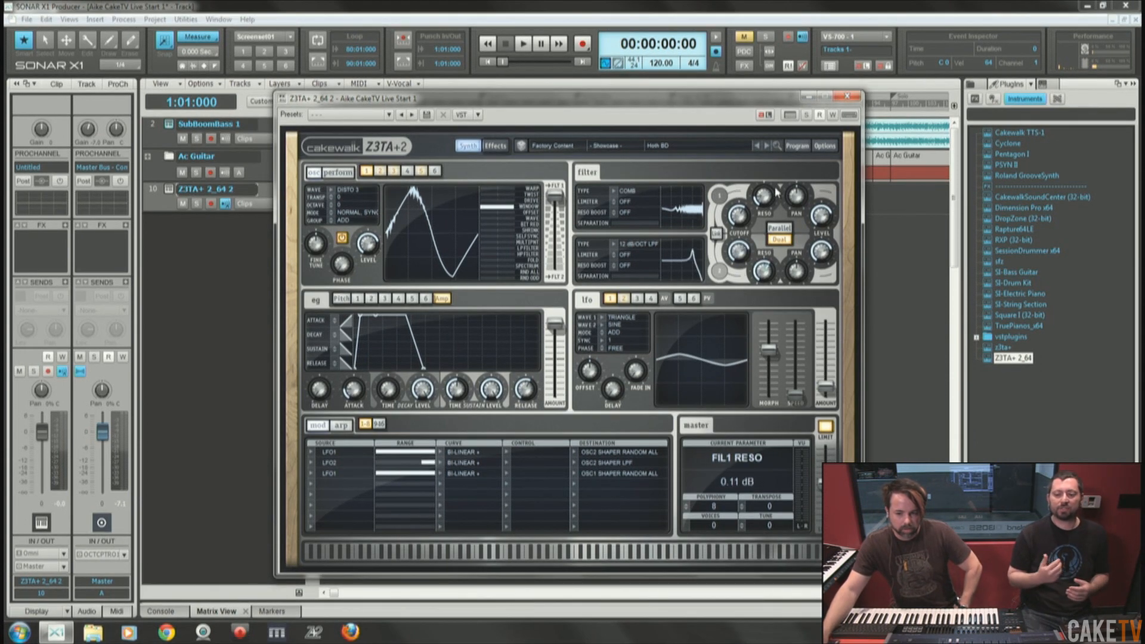
{"action": "mouse_move", "coordinate": [738, 216]}
{"action": "left_mouse_down"}
{"action": "mouse_move", "coordinate": [740, 272]}
{"action": "mouse_move", "coordinate": [743, 211]}
{"action": "left_mouse_up"}
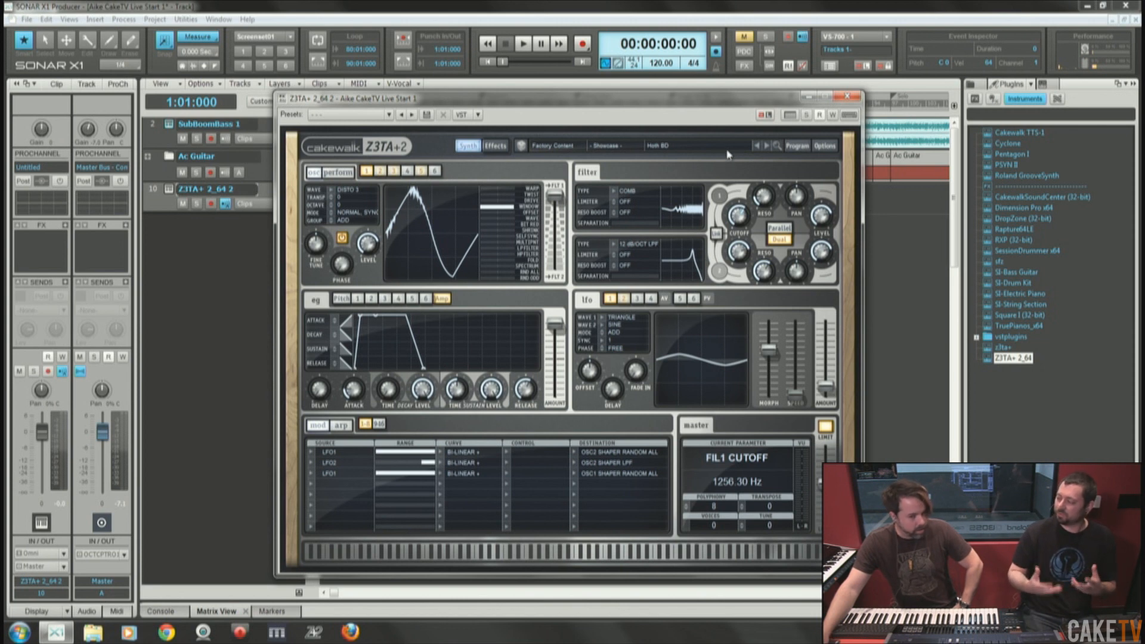
{"action": "left_click_drag", "start_coordinate": [762, 199], "coordinate": [741, 224]}
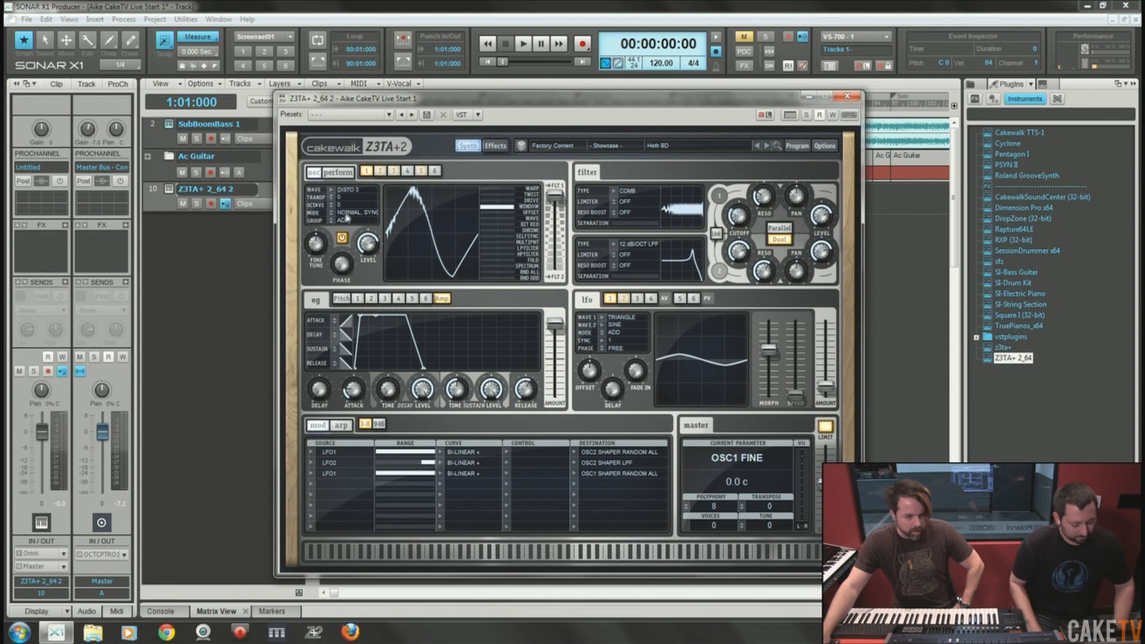
Show the synth's performance controls and arpeggiator, and lower its master output level.
{"action": "left_click", "coordinate": [338, 172]}
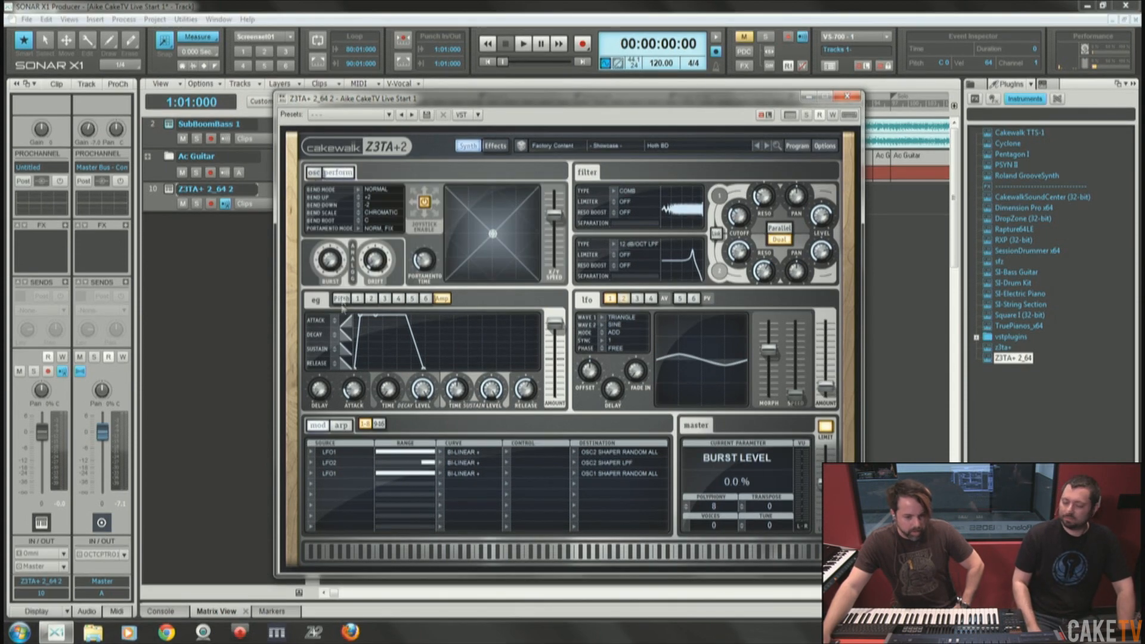
{"action": "left_click", "coordinate": [342, 426]}
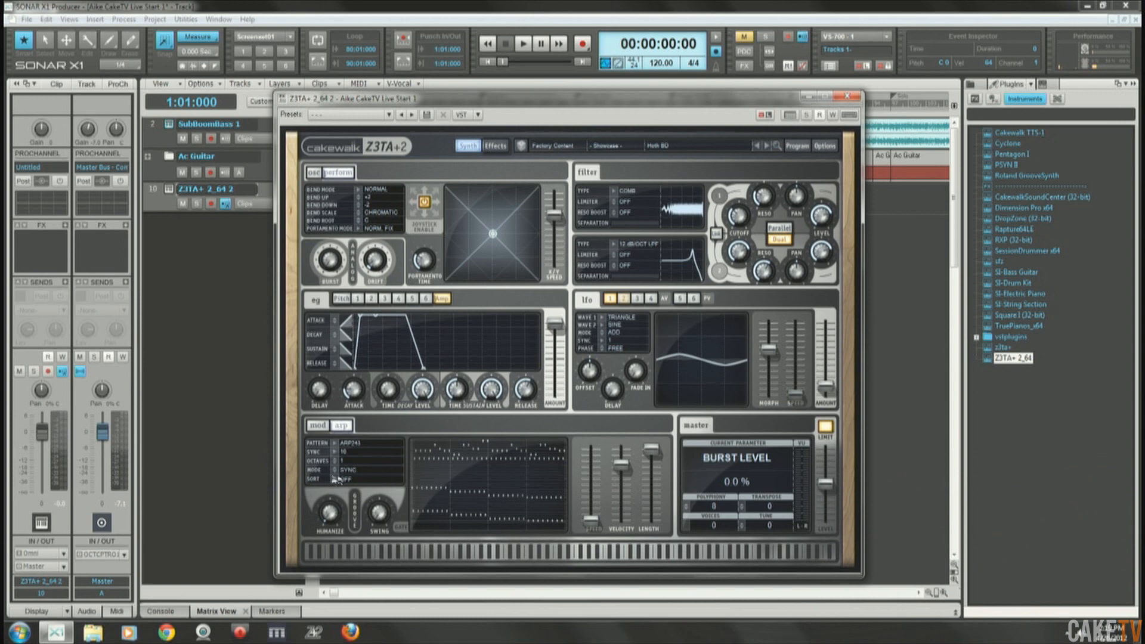
{"action": "left_click_drag", "start_coordinate": [826, 483], "coordinate": [826, 500]}
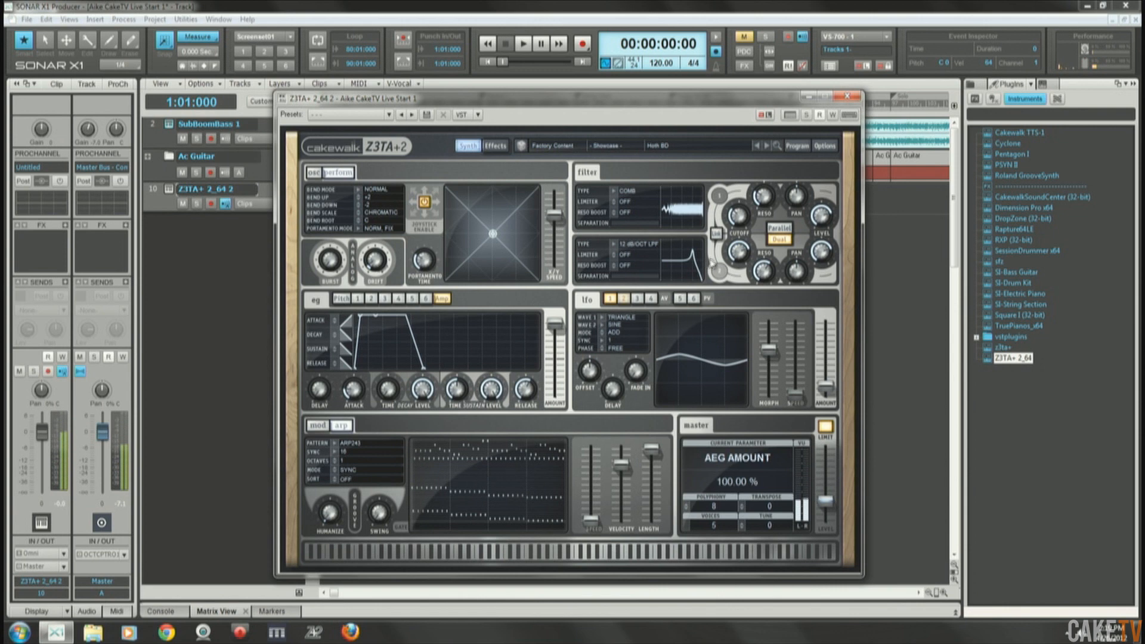
Sweep the first filter's cutoff and resonance and look through the factory program categories.
{"action": "left_click_drag", "start_coordinate": [739, 193], "coordinate": [733, 242]}
{"action": "left_click_drag", "start_coordinate": [764, 206], "coordinate": [737, 210]}
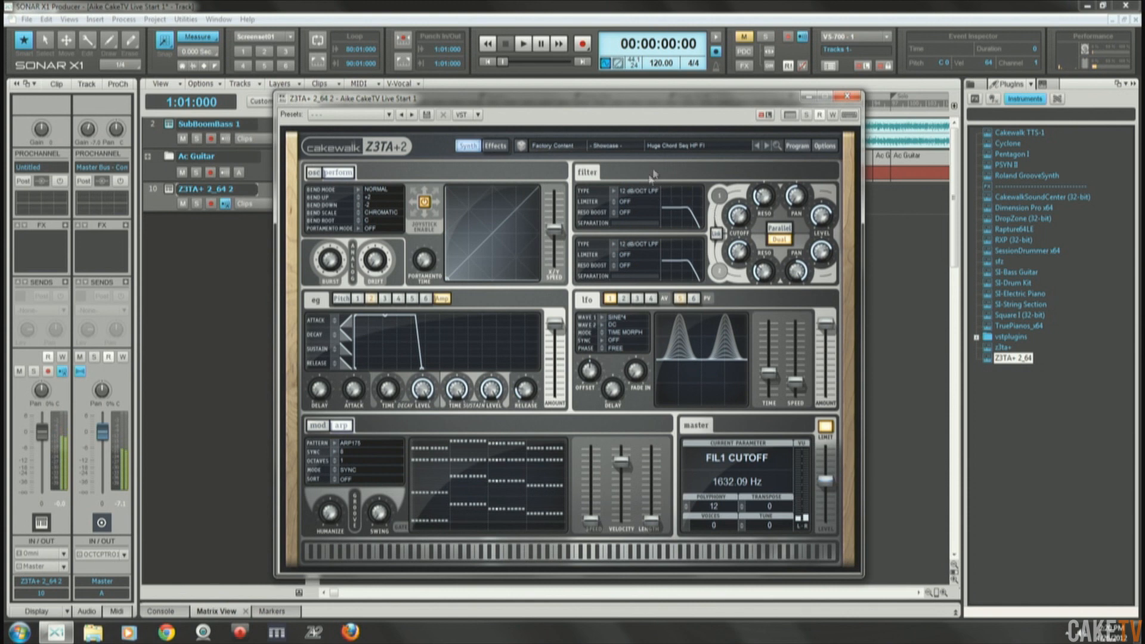
{"action": "left_click", "coordinate": [621, 147]}
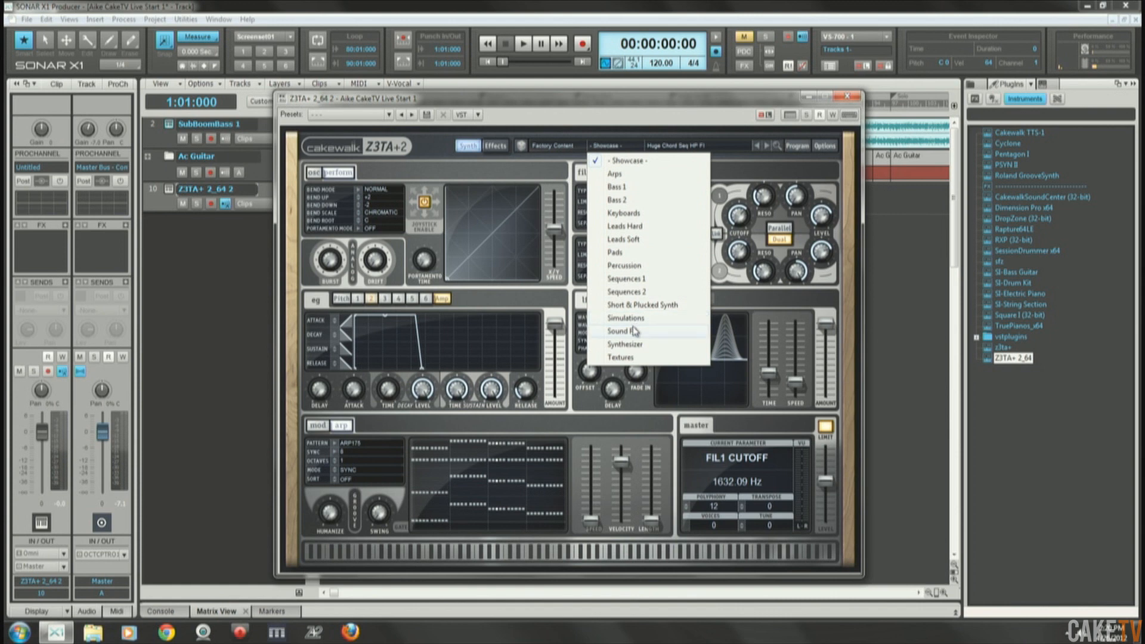
{"action": "left_click", "coordinate": [640, 106]}
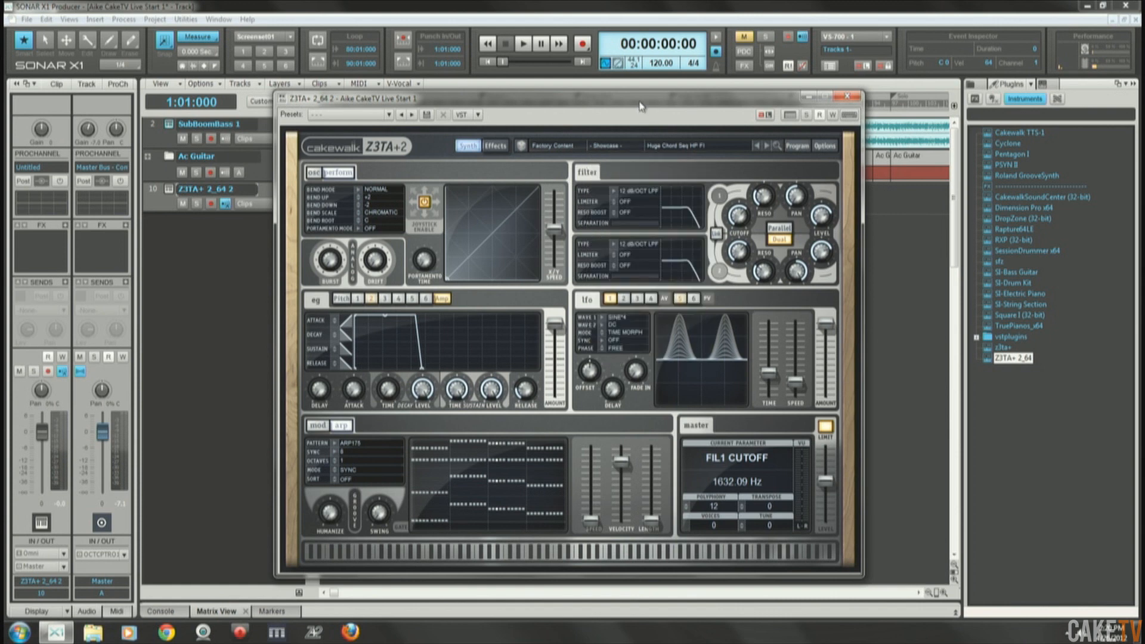
Close the synth window, undo the added Z3TA+ 2_64 2 track, and bring the recorded Z3TA+ 2_64 1 track into the track list.
{"action": "left_click", "coordinate": [847, 96]}
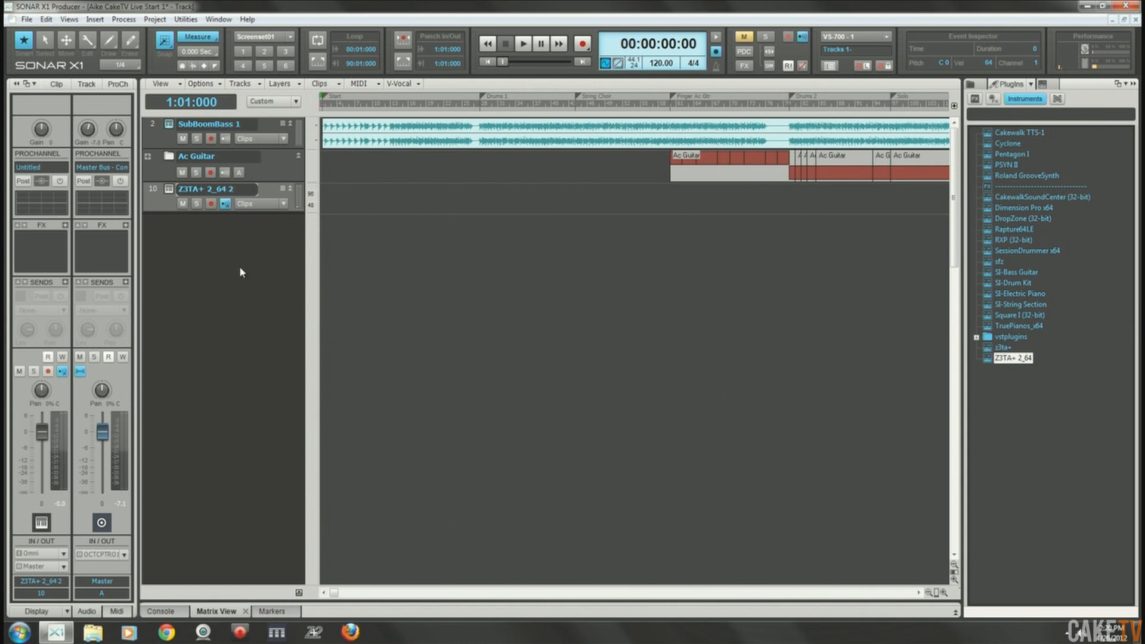
{"action": "key", "text": "ctrl+z"}
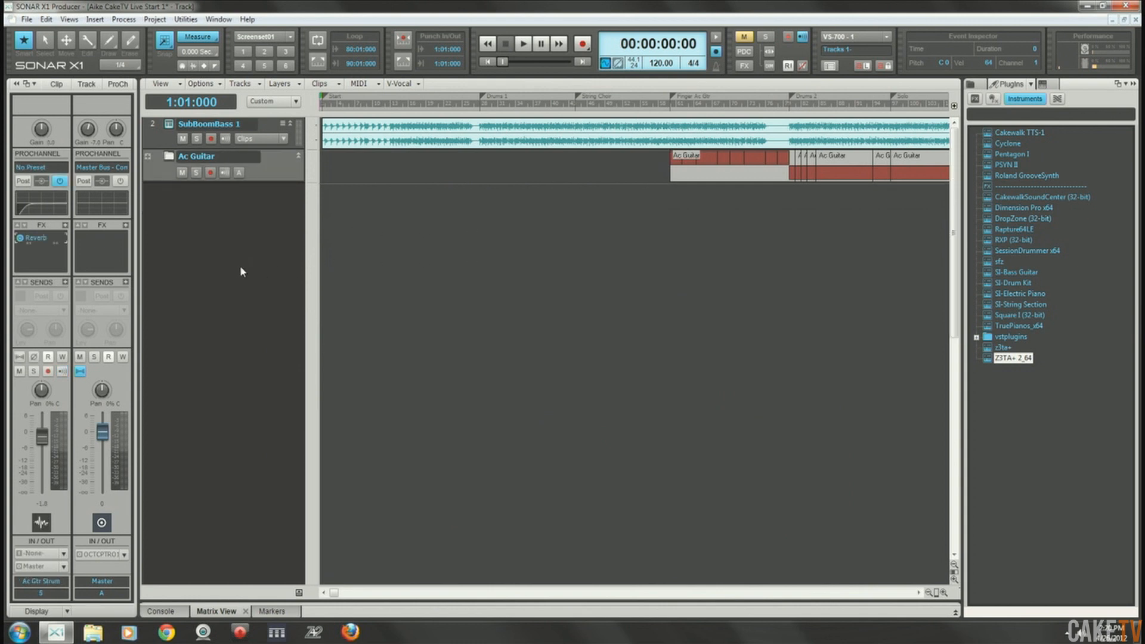
{"action": "right_click", "coordinate": [252, 257]}
{"action": "left_click", "coordinate": [227, 241]}
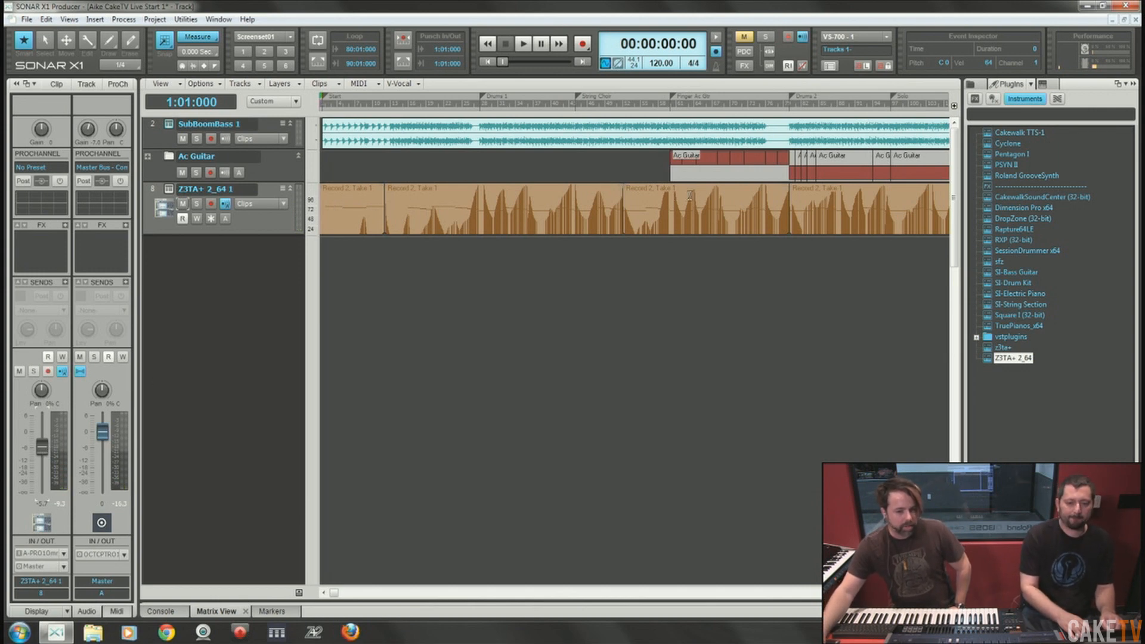
Play the song from the start and from bar 23, rewind it, and view the Z3TA+ 2_64 1 track's synth.
{"action": "left_click", "coordinate": [525, 44]}
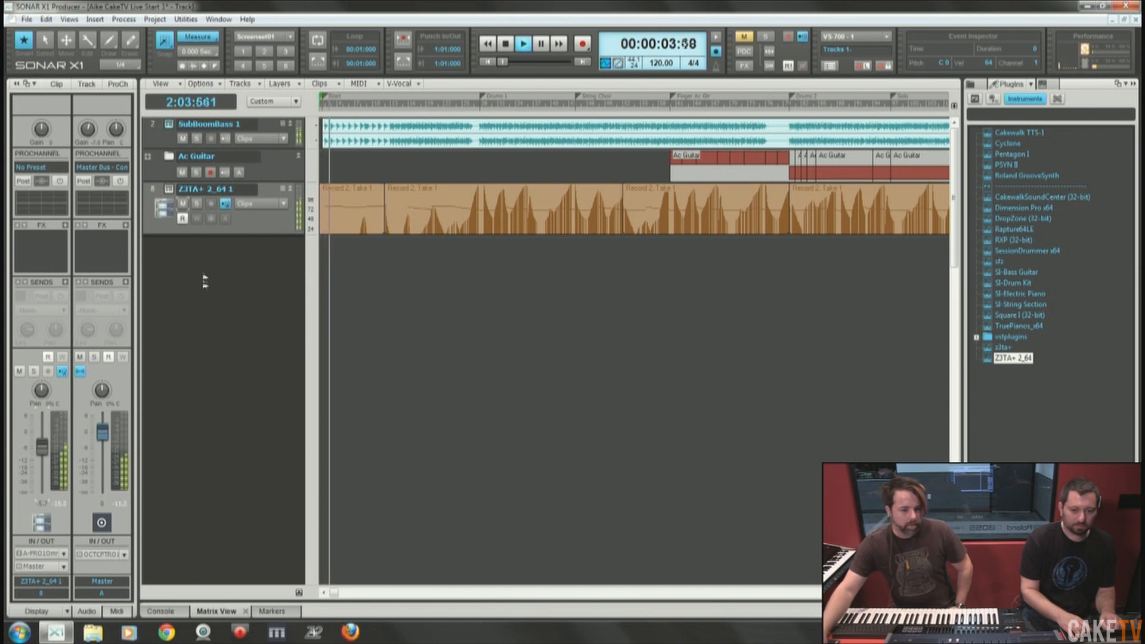
{"action": "left_click", "coordinate": [153, 190]}
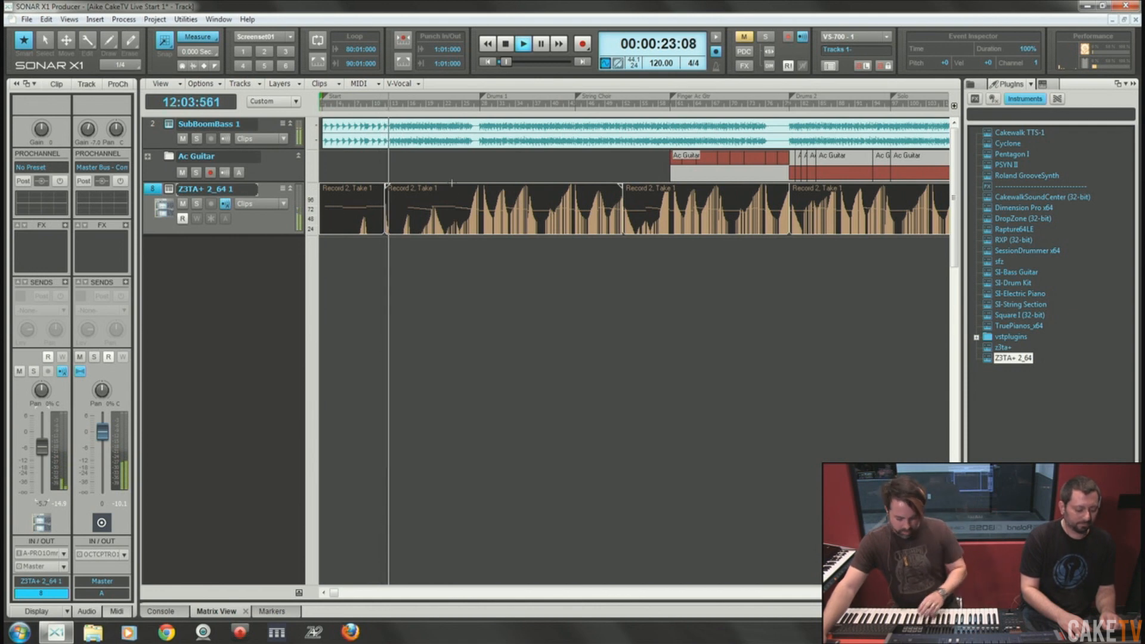
{"action": "key", "text": "space"}
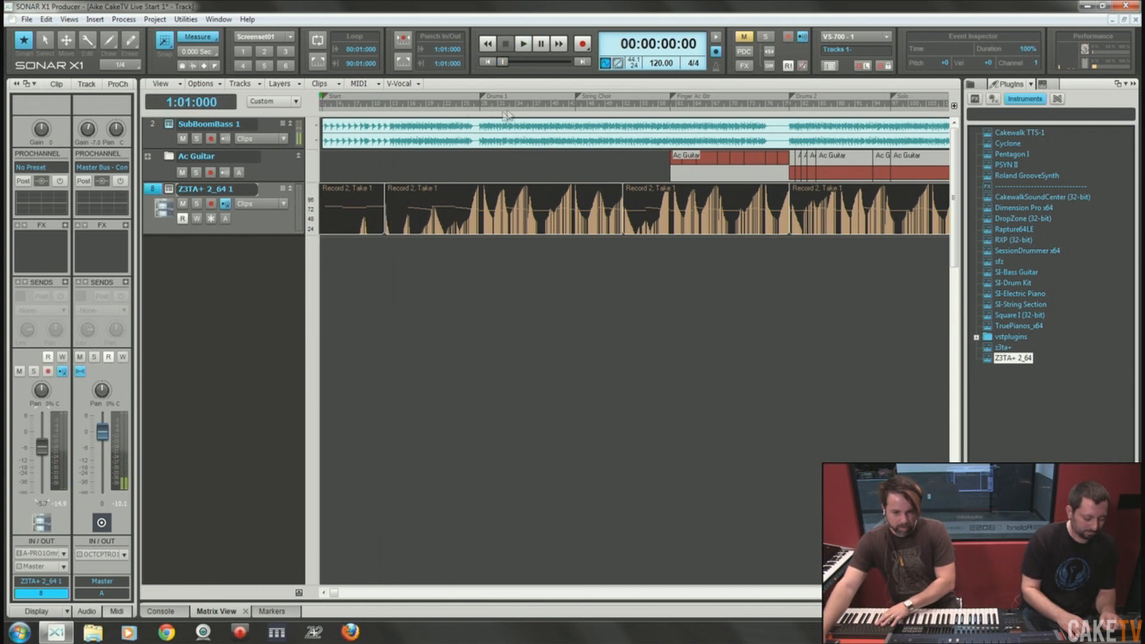
{"action": "key", "text": "space"}
{"action": "left_click", "coordinate": [452, 104]}
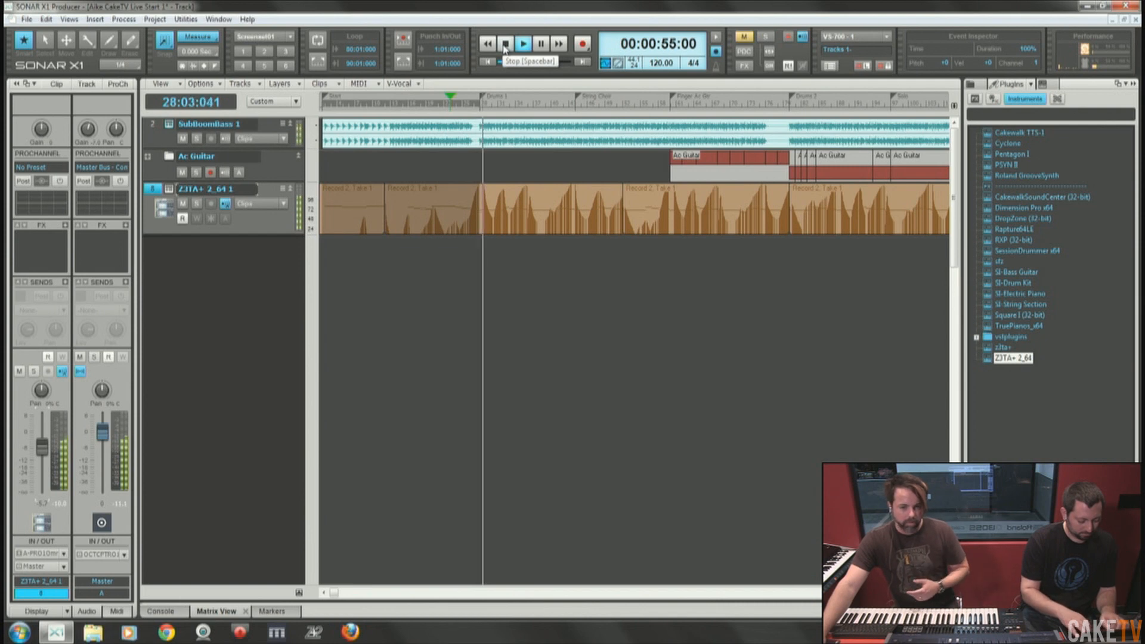
{"action": "left_click", "coordinate": [505, 45]}
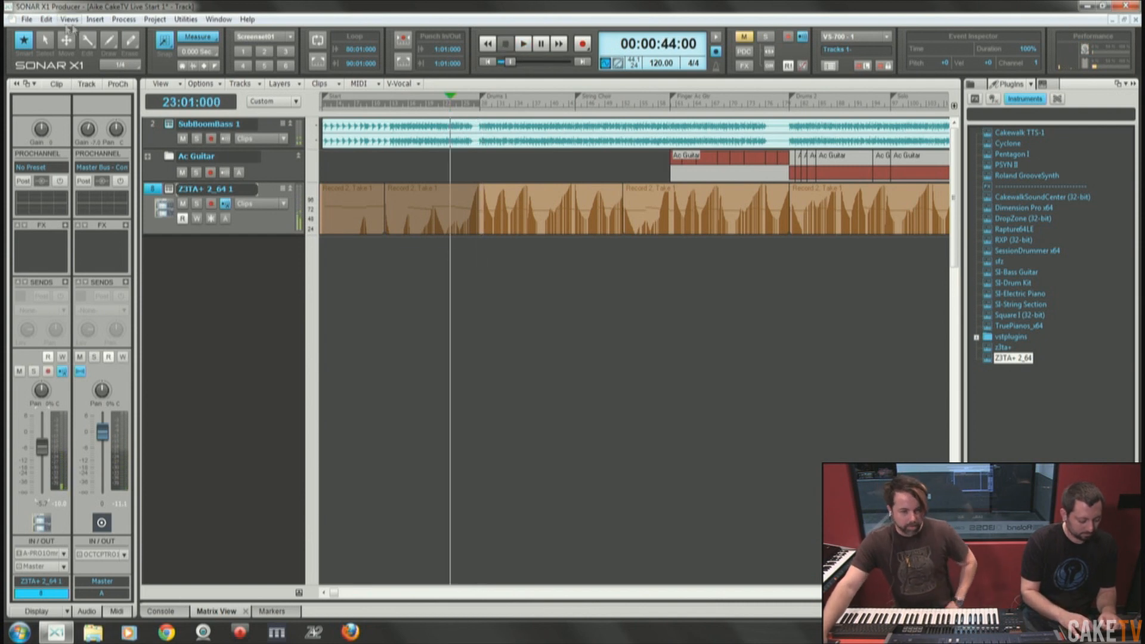
{"action": "left_click", "coordinate": [491, 62]}
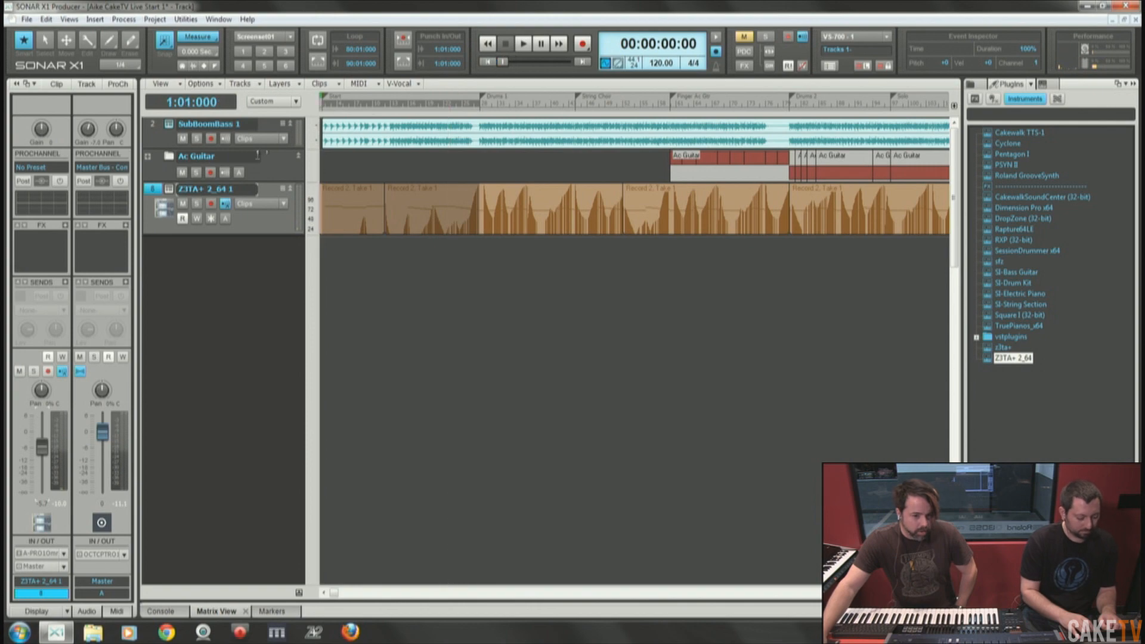
{"action": "left_click", "coordinate": [171, 189]}
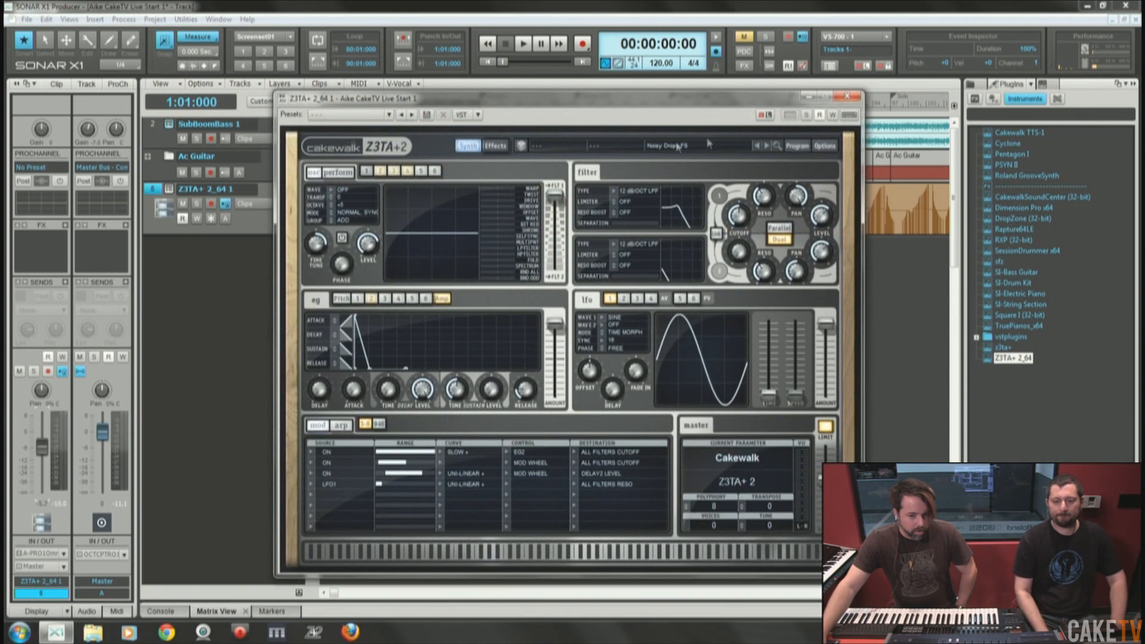
{"action": "left_click", "coordinate": [847, 97]}
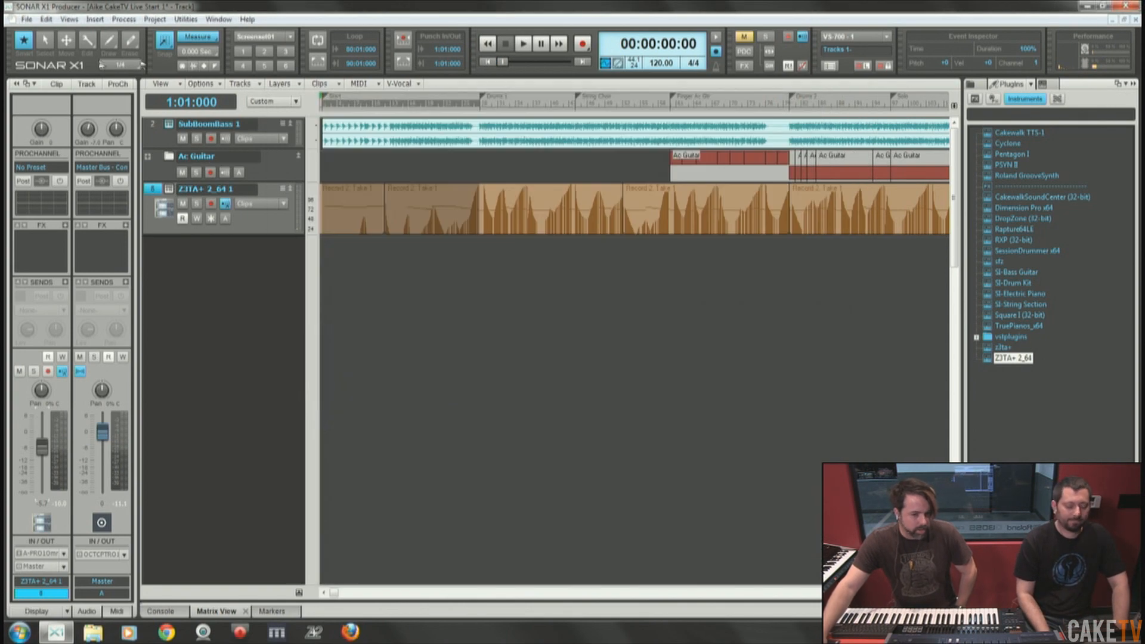
Save the project and list the track templates in the media browser.
{"action": "left_click", "coordinate": [27, 20]}
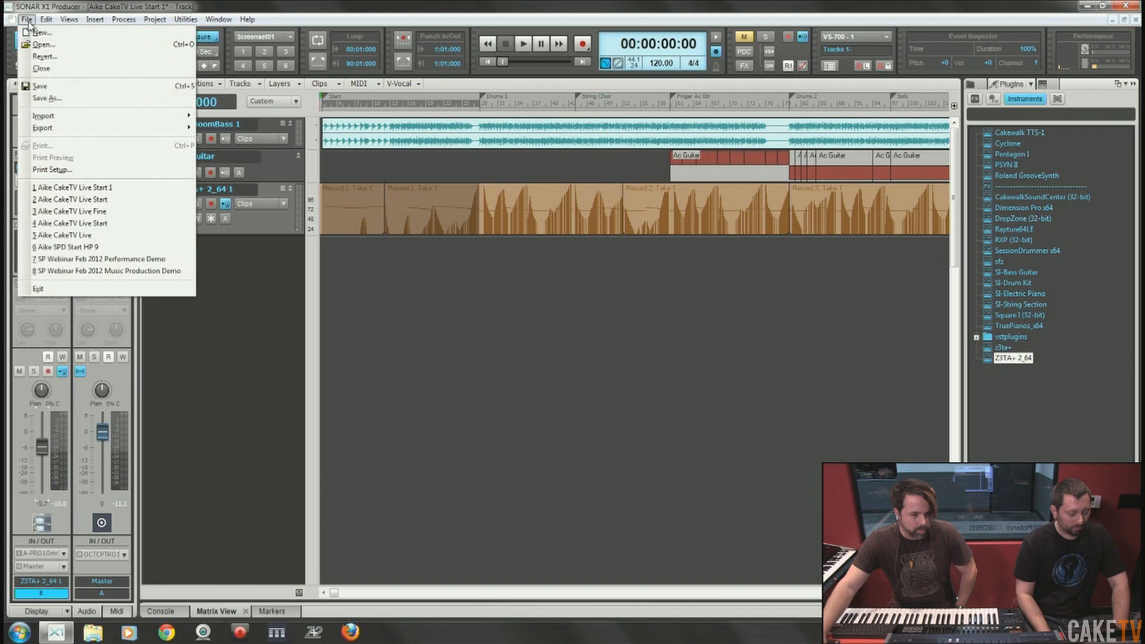
{"action": "left_click", "coordinate": [39, 87]}
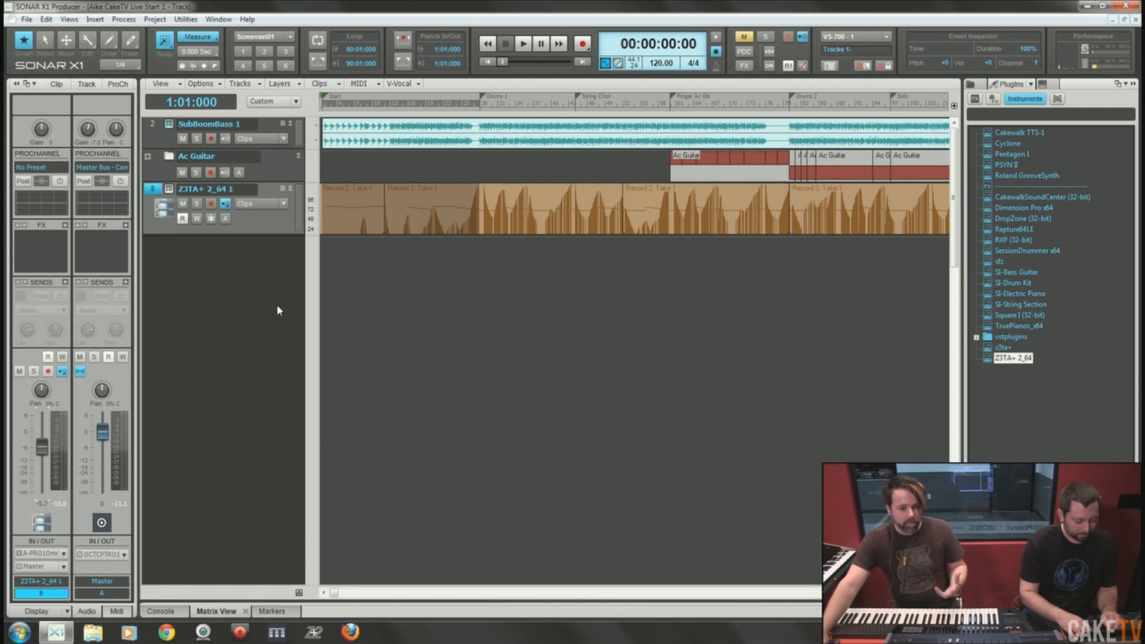
{"action": "left_click", "coordinate": [979, 87]}
{"action": "double_click", "coordinate": [1004, 165]}
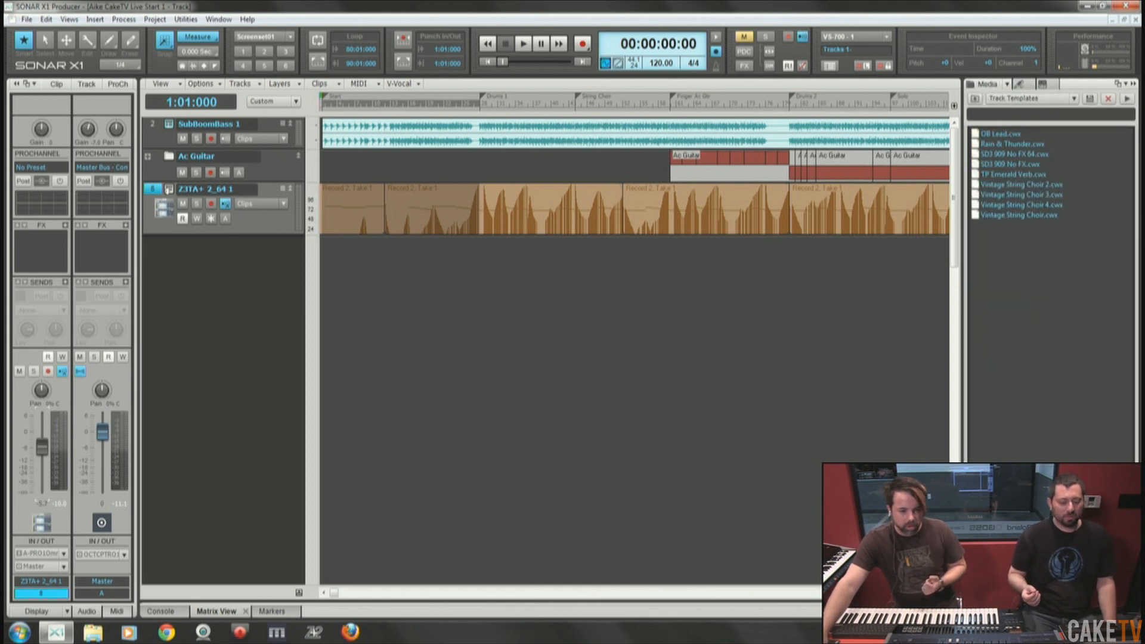
Open the Z3TA+ 2_64 1 track's synth, shift its window slightly, and try controller learning on the first filter's cutoff.
{"action": "left_click", "coordinate": [168, 189]}
{"action": "left_click_drag", "start_coordinate": [574, 98], "coordinate": [587, 98]}
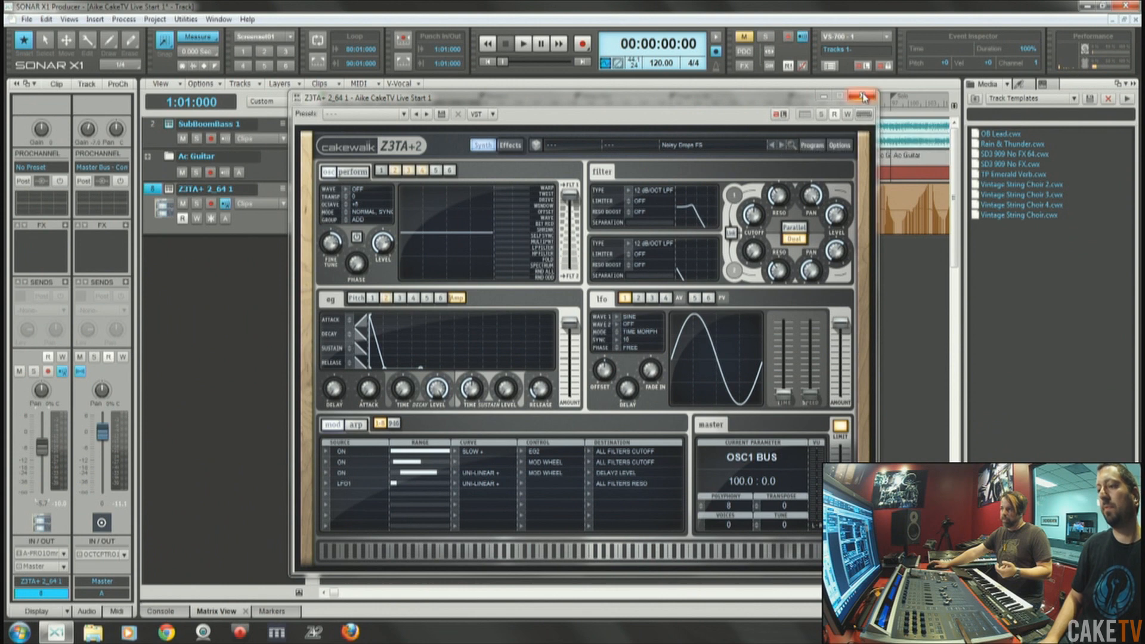
{"action": "left_click", "coordinate": [753, 213]}
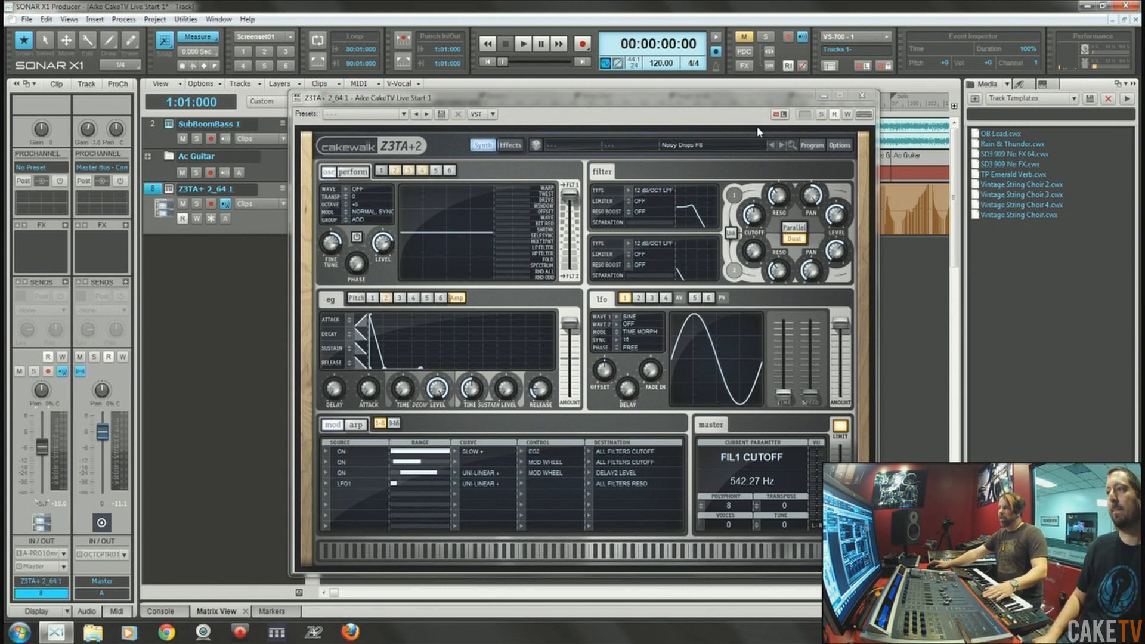
{"action": "left_click", "coordinate": [782, 116]}
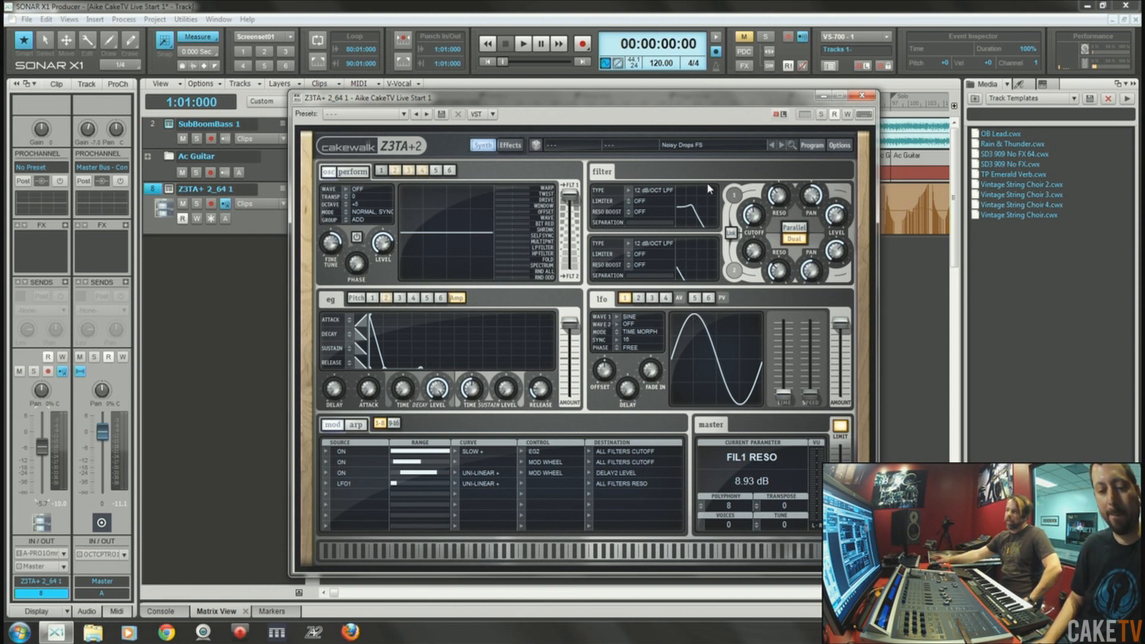
{"action": "mouse_move", "coordinate": [747, 221]}
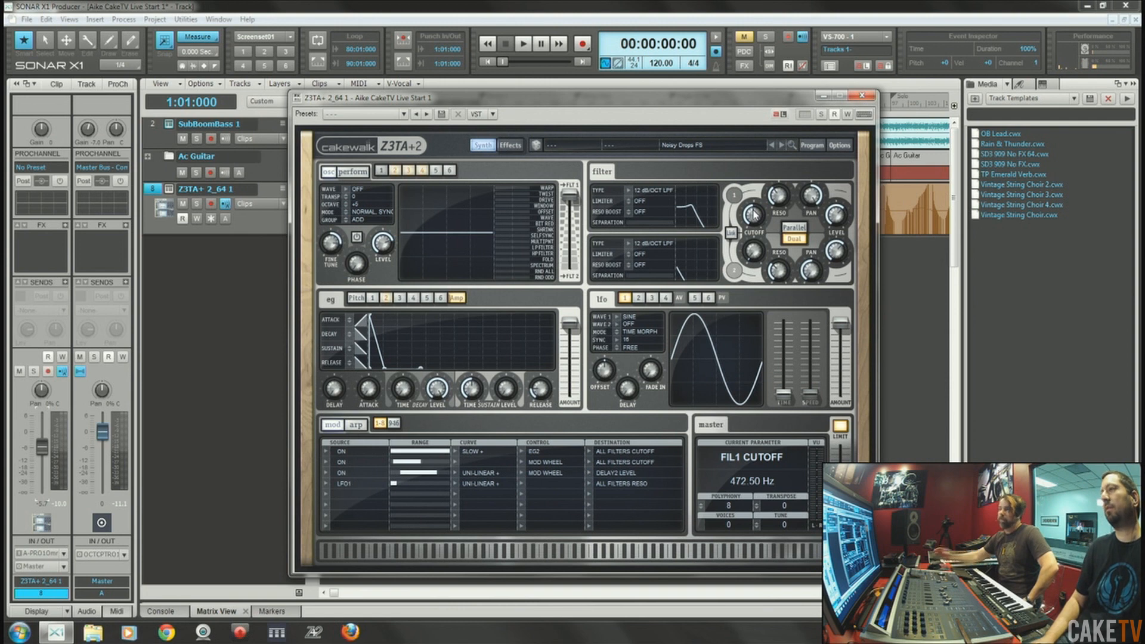
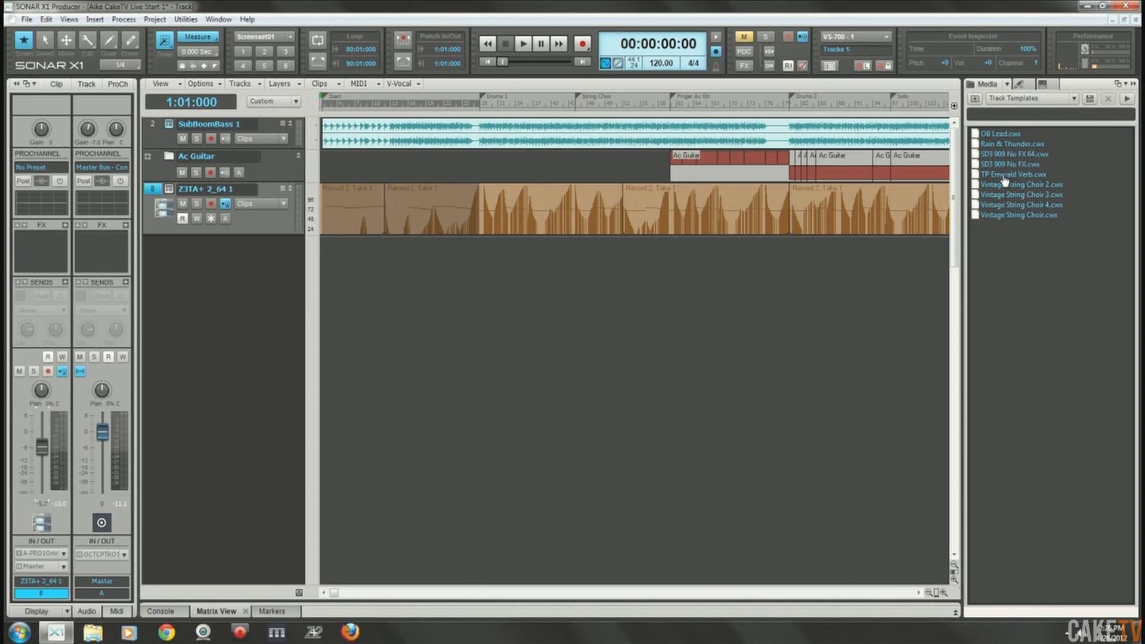
Add a TruePianos track from the TP Emerald Verb.cwx template, reposition the piano window, and close it.
{"action": "left_click_drag", "start_coordinate": [1005, 179], "coordinate": [245, 268]}
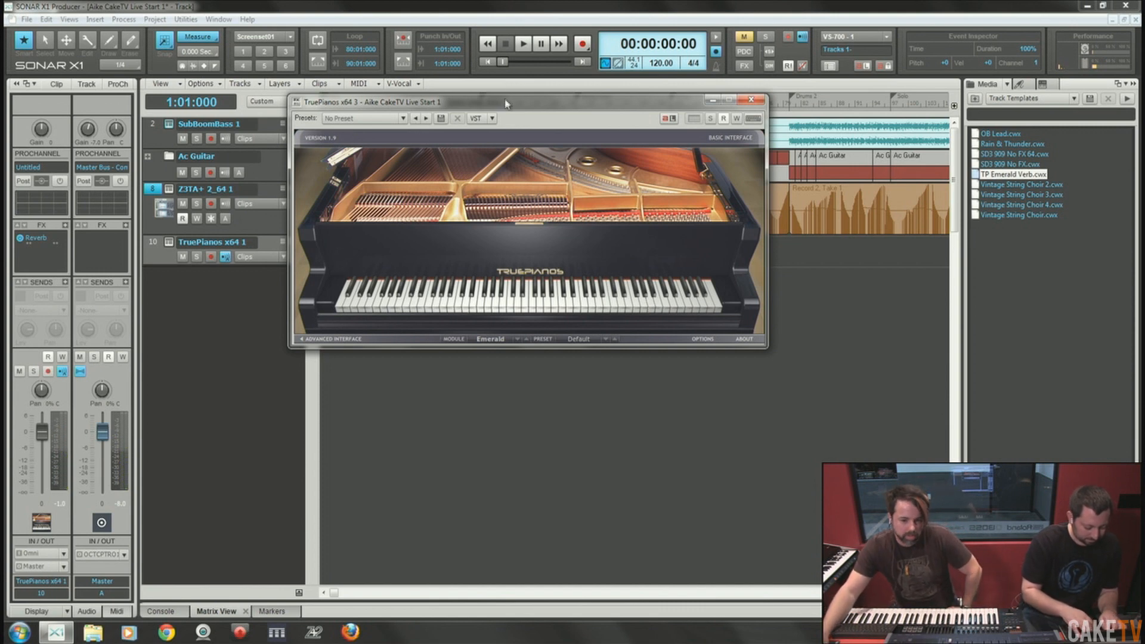
{"action": "left_click_drag", "start_coordinate": [499, 107], "coordinate": [552, 150]}
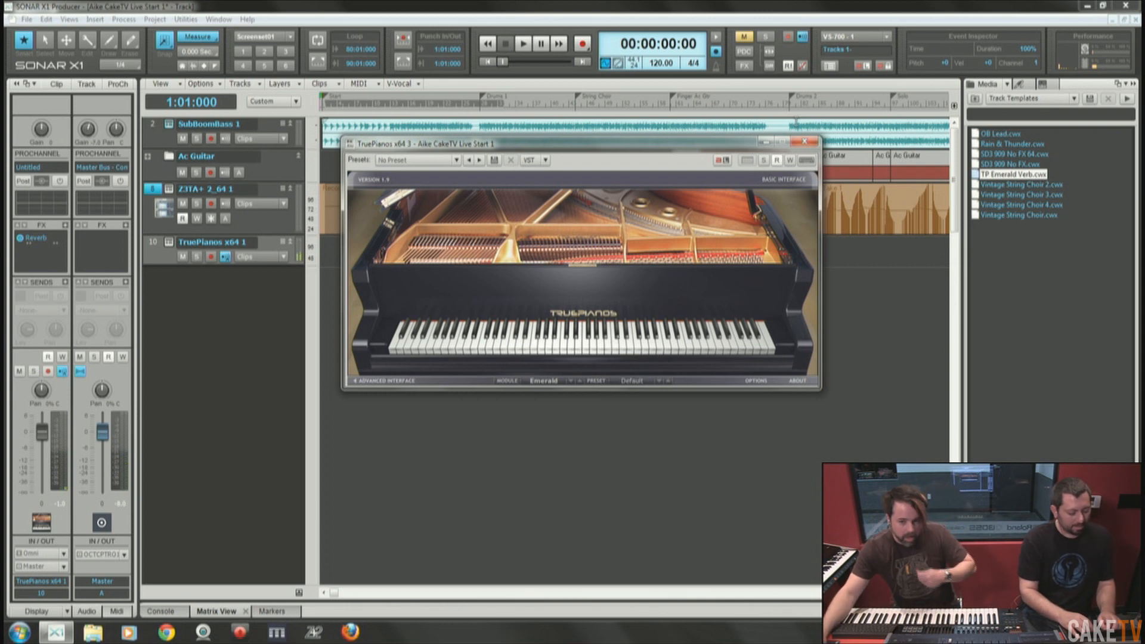
{"action": "left_click", "coordinate": [804, 142]}
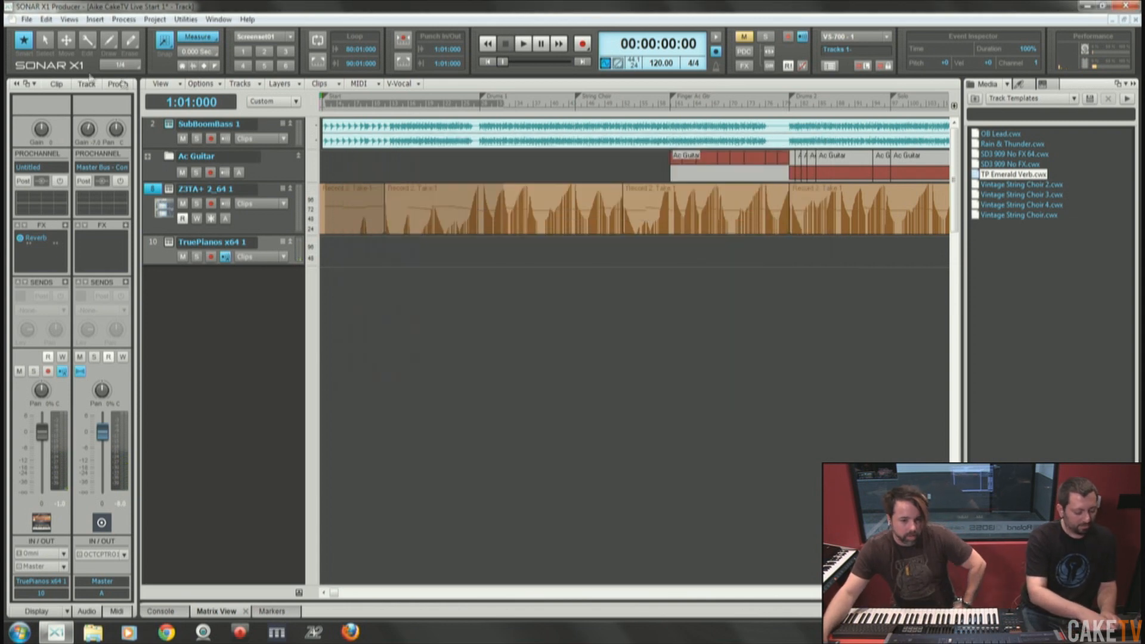
Open the Reverb effect on the TruePianos x64 1 track and reposition its window.
{"action": "left_click", "coordinate": [47, 19]}
{"action": "left_click", "coordinate": [124, 6]}
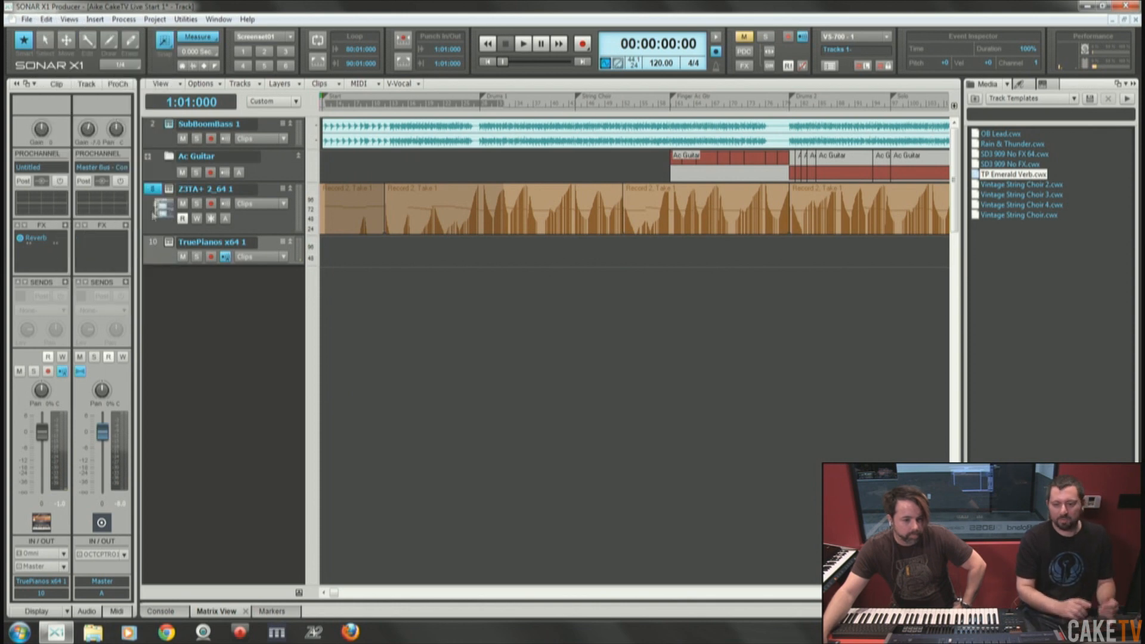
{"action": "double_click", "coordinate": [42, 242]}
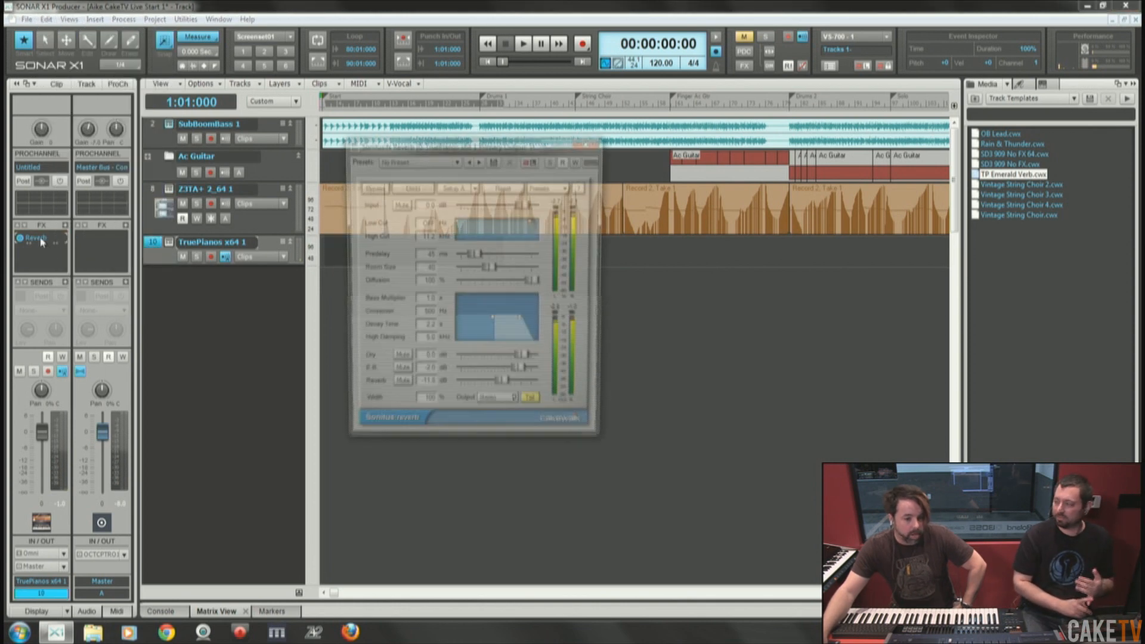
{"action": "left_click_drag", "start_coordinate": [458, 144], "coordinate": [542, 164]}
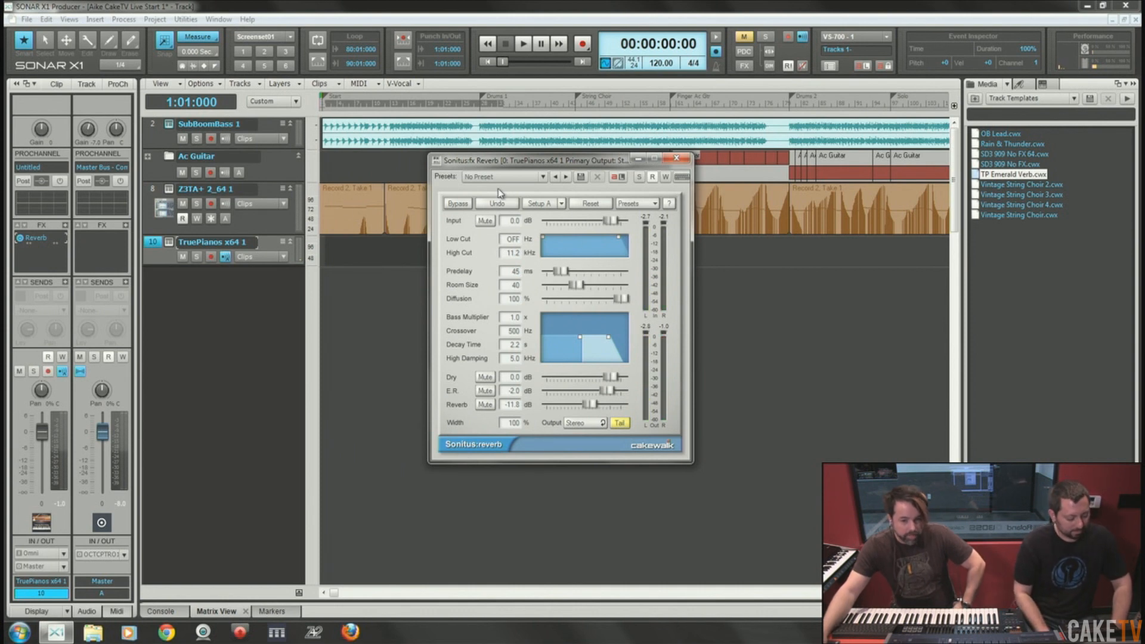
Toggle the bypass of the TruePianos reverb, close its window, and undo the track template import.
{"action": "left_click", "coordinate": [457, 203]}
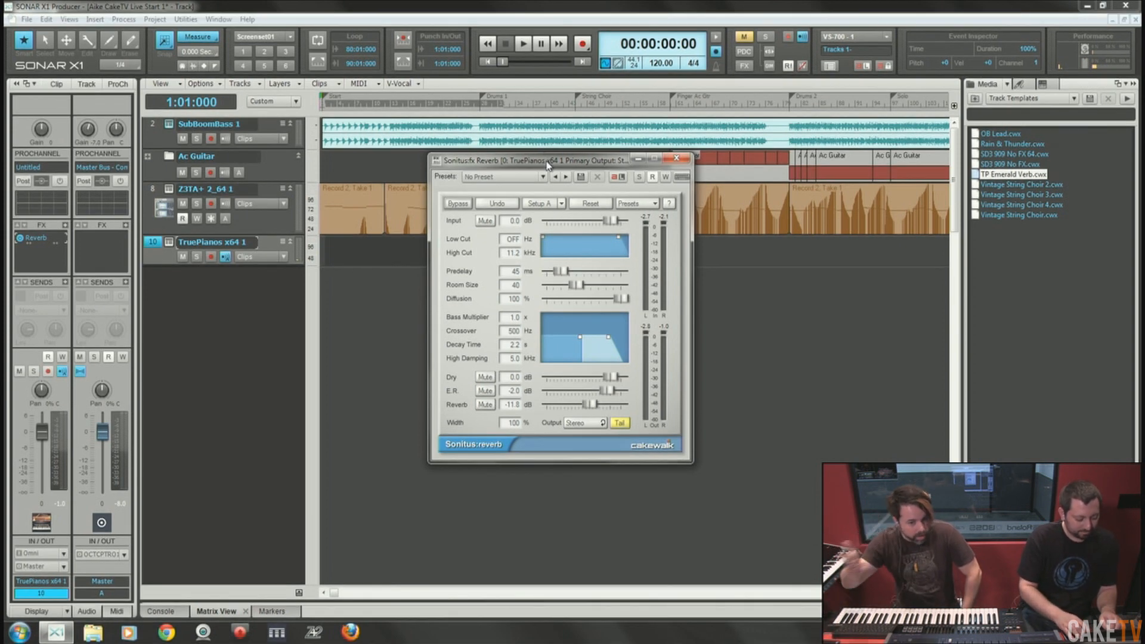
{"action": "left_click", "coordinate": [677, 158]}
{"action": "left_click", "coordinate": [46, 19]}
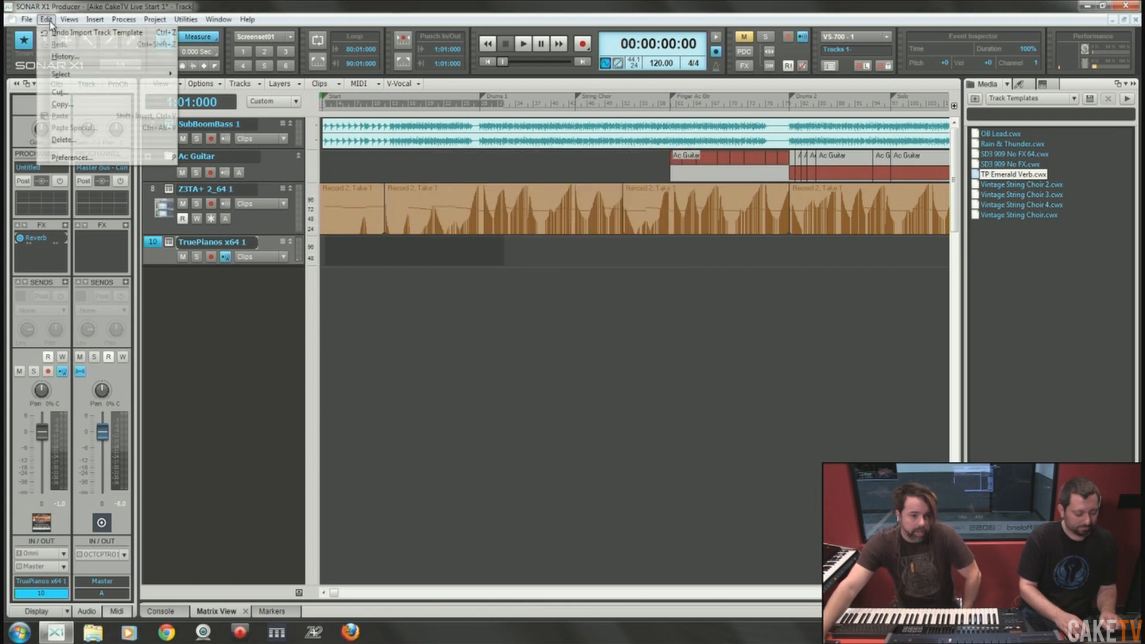
{"action": "left_click", "coordinate": [55, 33]}
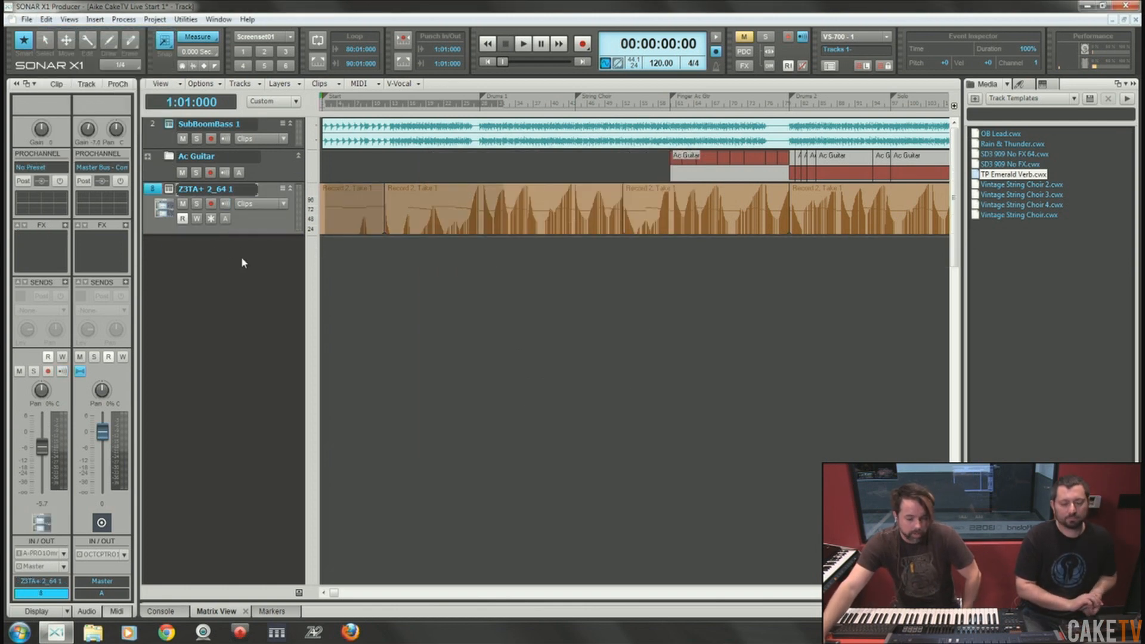
Show the hidden TruePianos x64 1 track in the Track Manager, then unmute and select it.
{"action": "key", "text": "h"}
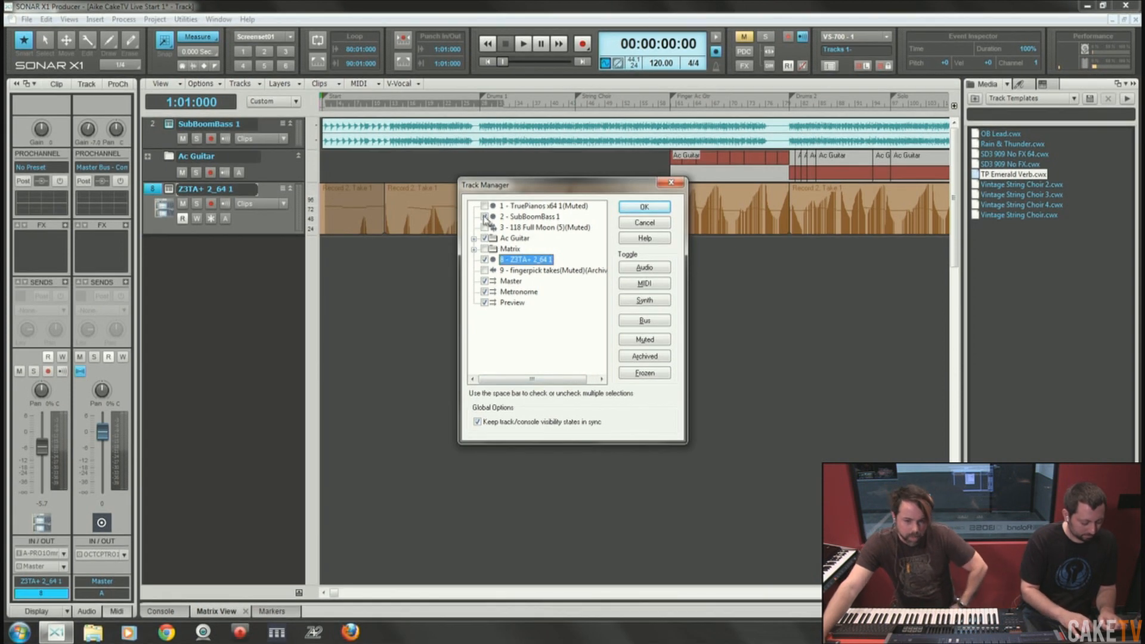
{"action": "left_click", "coordinate": [486, 207]}
{"action": "left_click", "coordinate": [636, 206]}
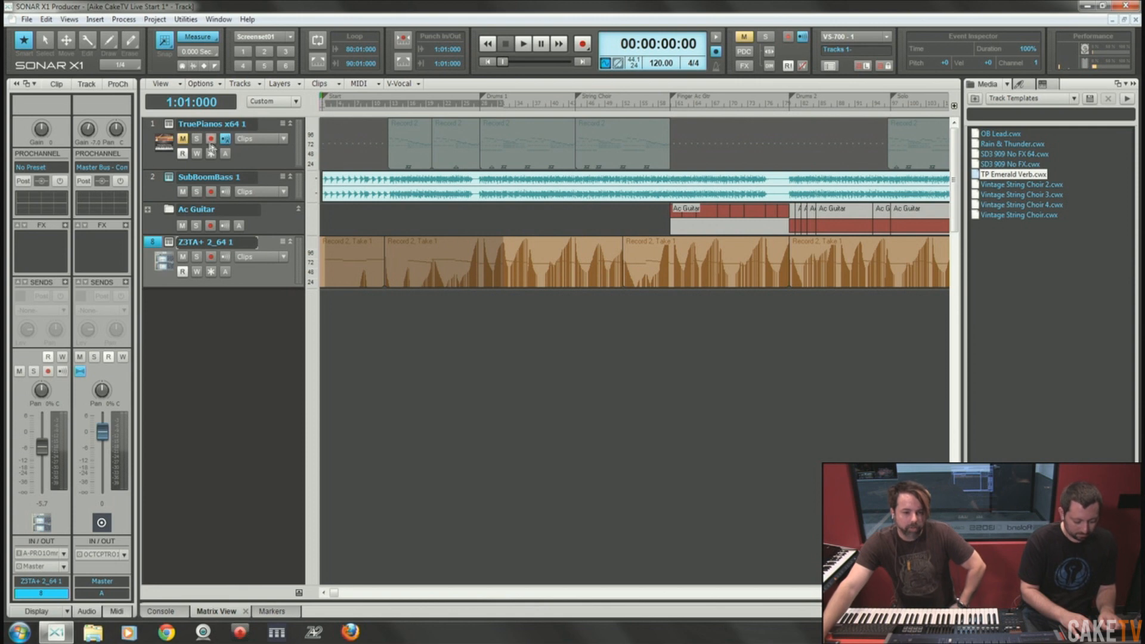
{"action": "left_click", "coordinate": [183, 138]}
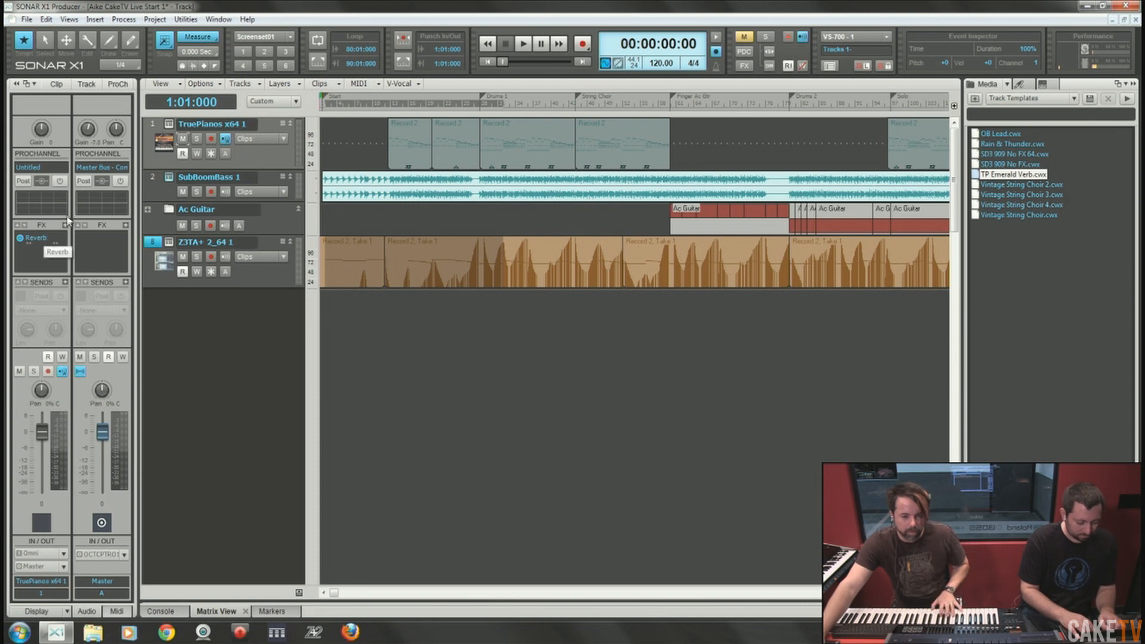
{"action": "left_click", "coordinate": [151, 125]}
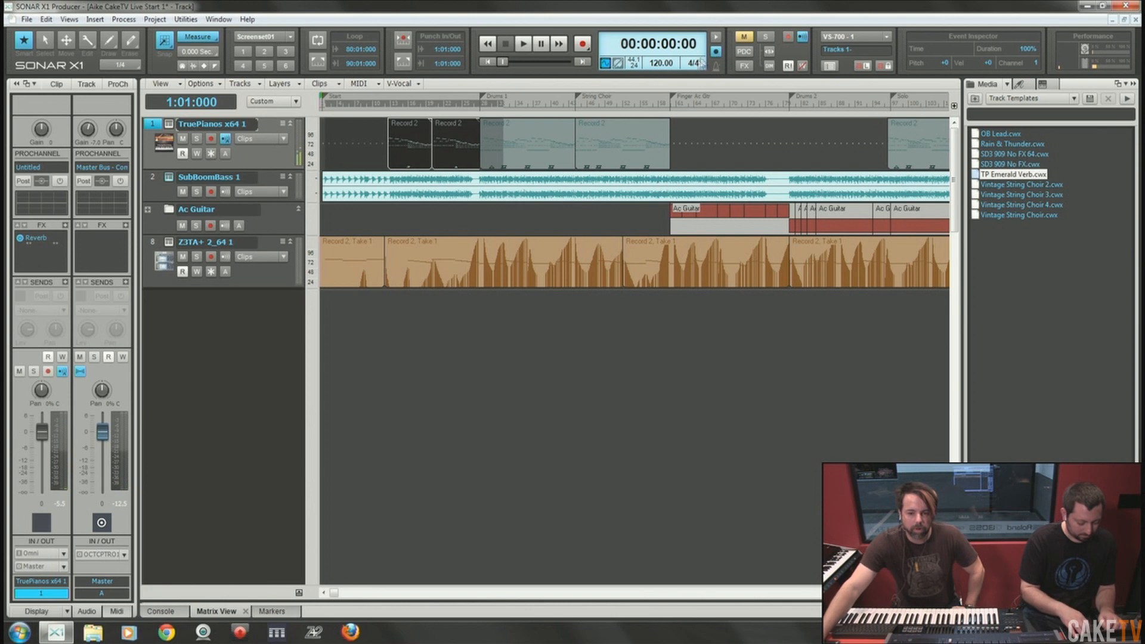
Examine the project's metronome settings for the record count-in and close them without changes.
{"action": "left_click", "coordinate": [716, 52]}
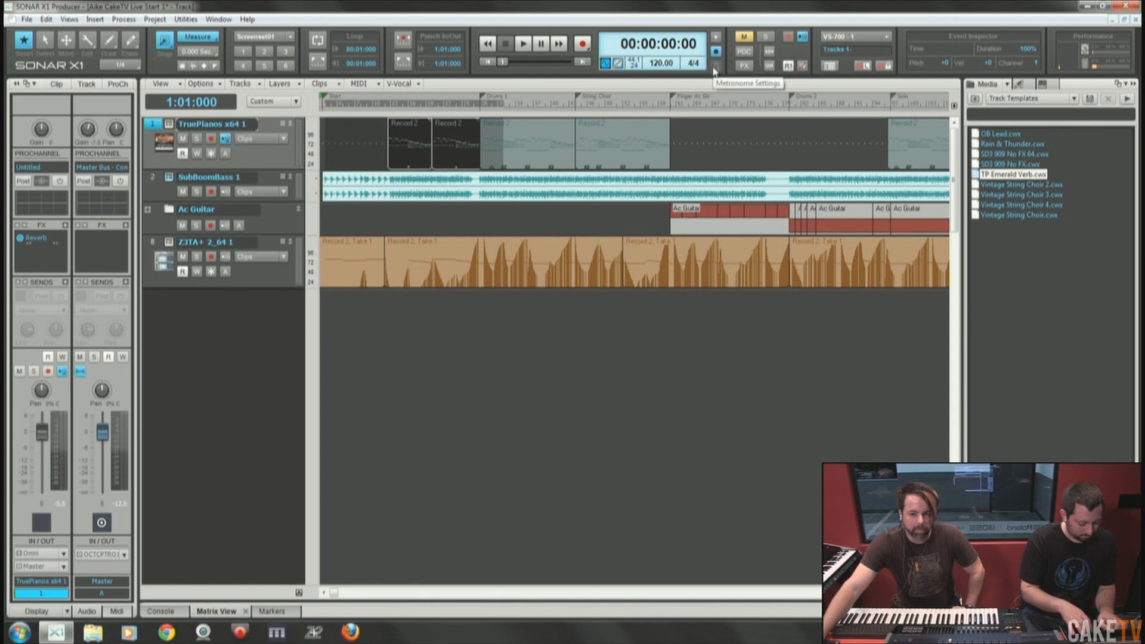
{"action": "left_click", "coordinate": [716, 67]}
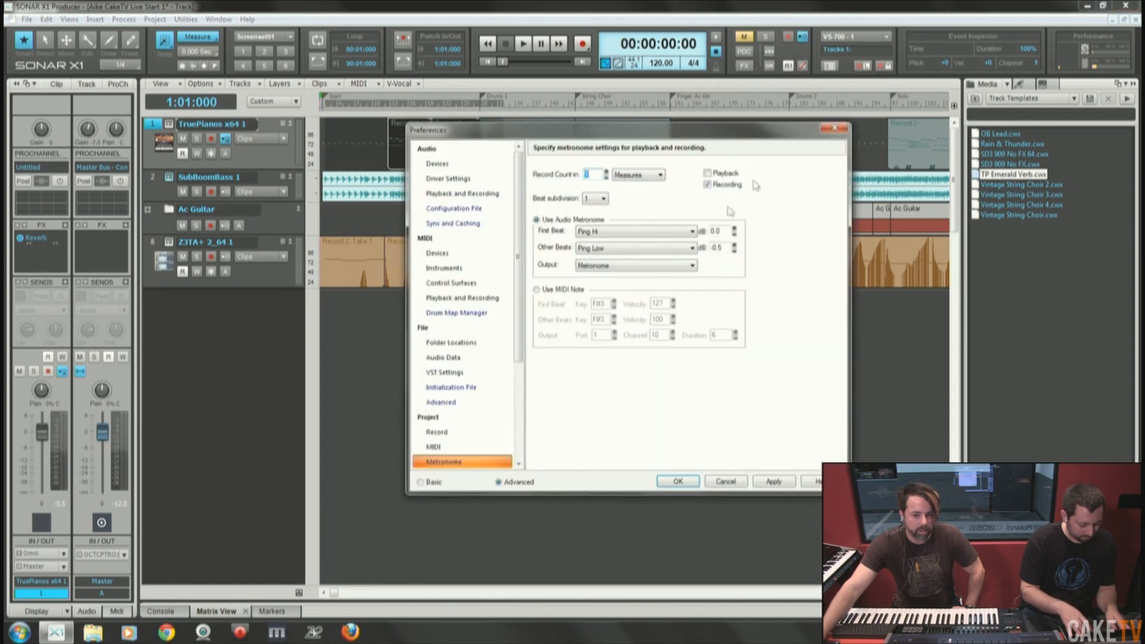
{"action": "left_click", "coordinate": [726, 482]}
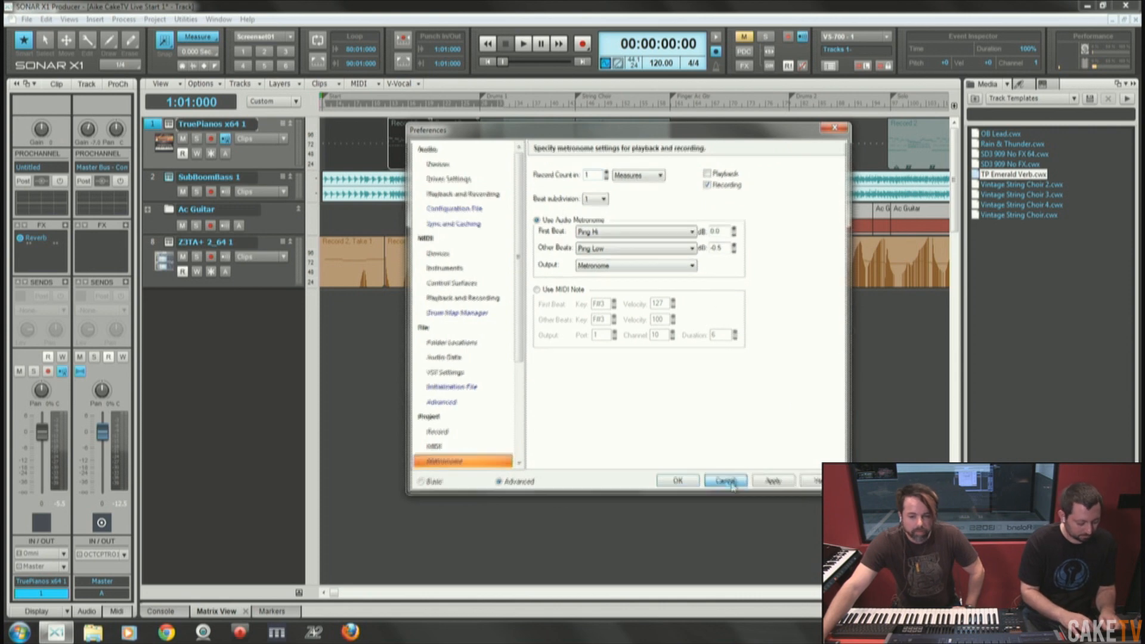
Arm the TruePianos x64 1 track, record a piano take from the project start, and play it back.
{"action": "left_click", "coordinate": [366, 143]}
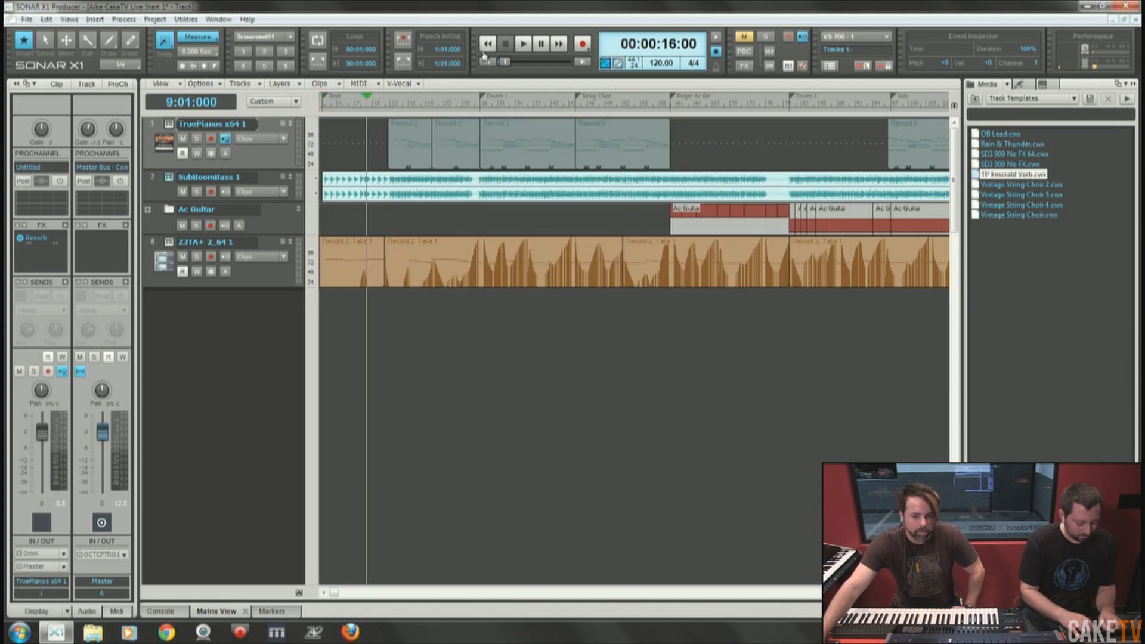
{"action": "left_click", "coordinate": [487, 62]}
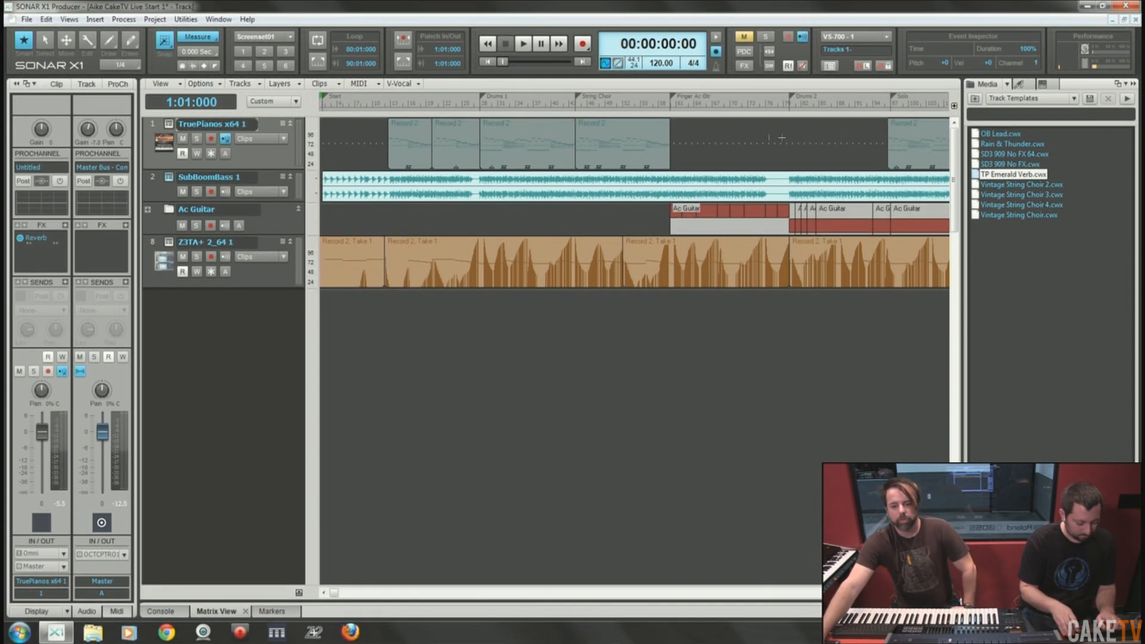
{"action": "left_click", "coordinate": [212, 139]}
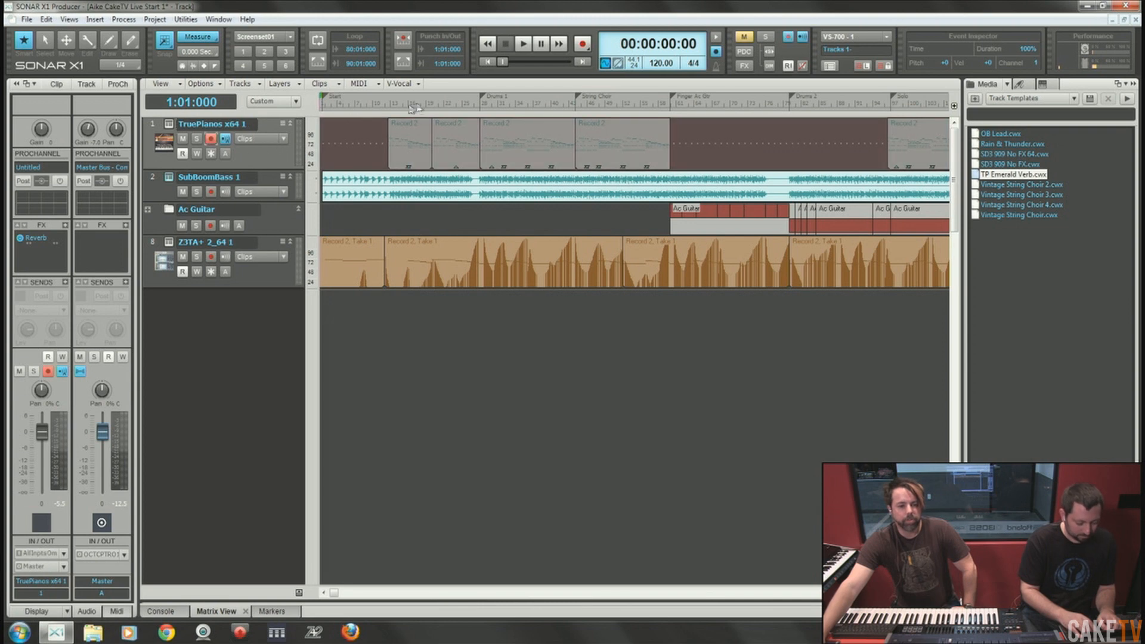
{"action": "left_click", "coordinate": [583, 45]}
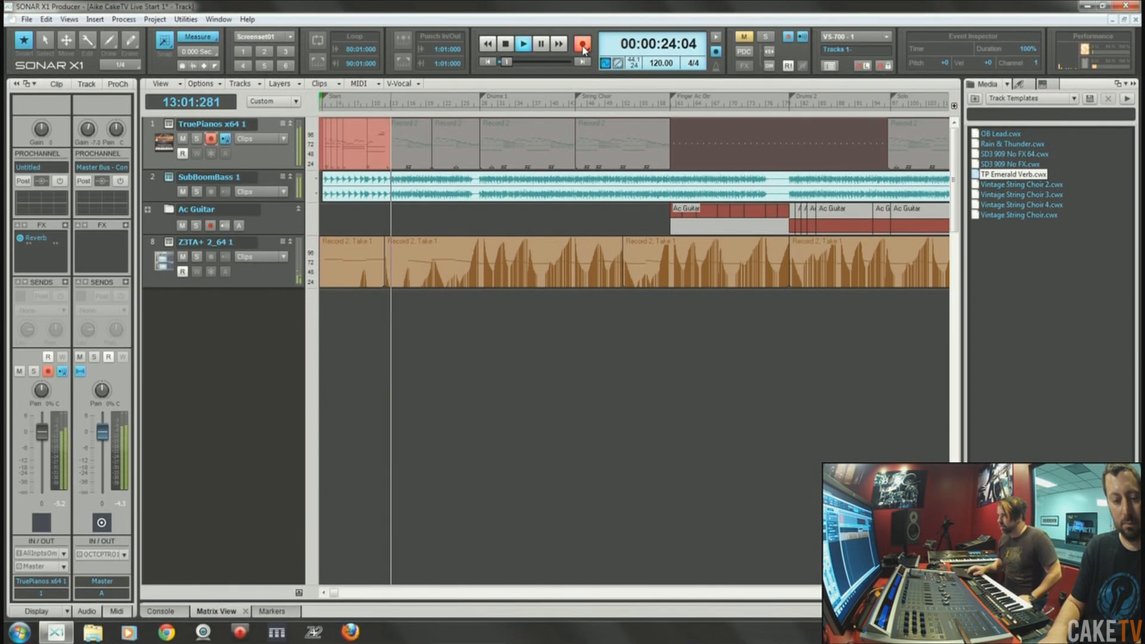
{"action": "key", "text": "space"}
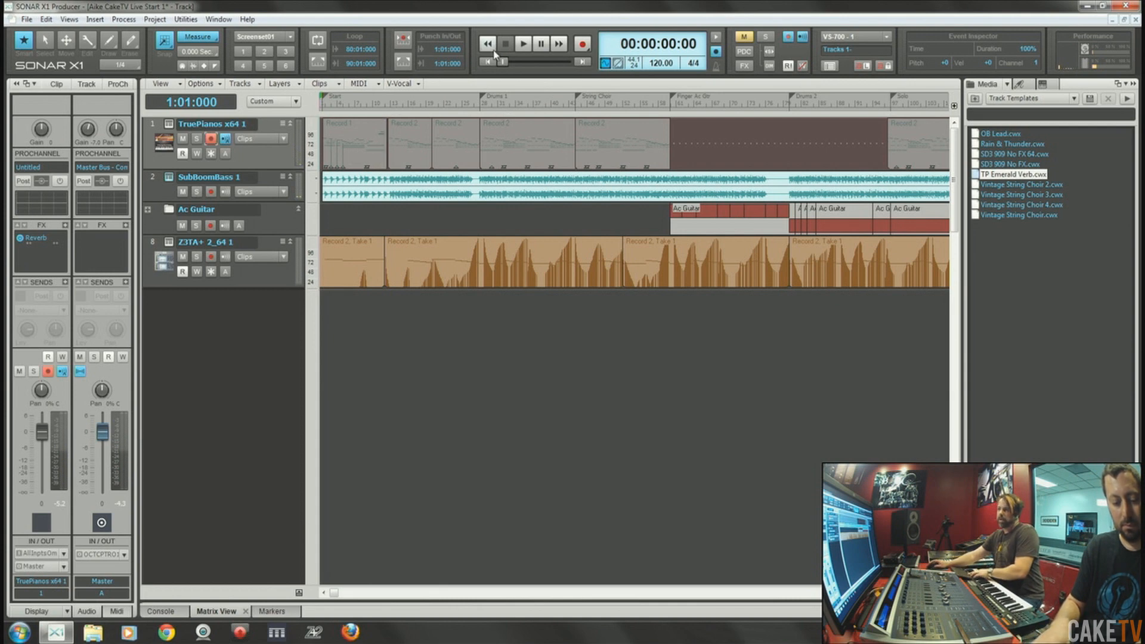
{"action": "left_click", "coordinate": [523, 45]}
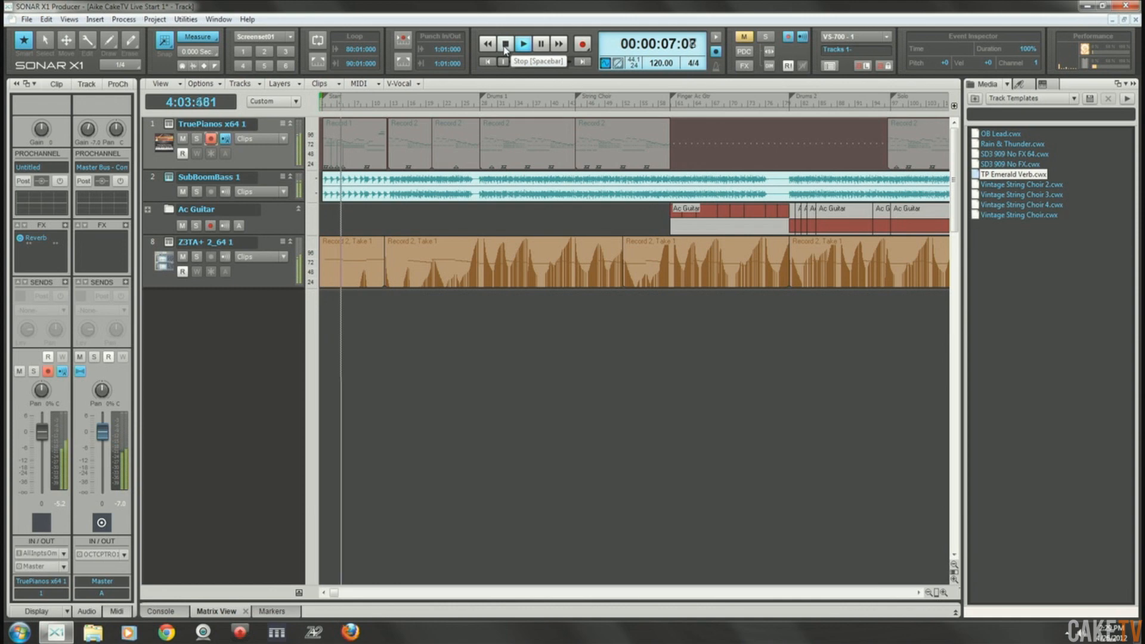
{"action": "left_click", "coordinate": [505, 47]}
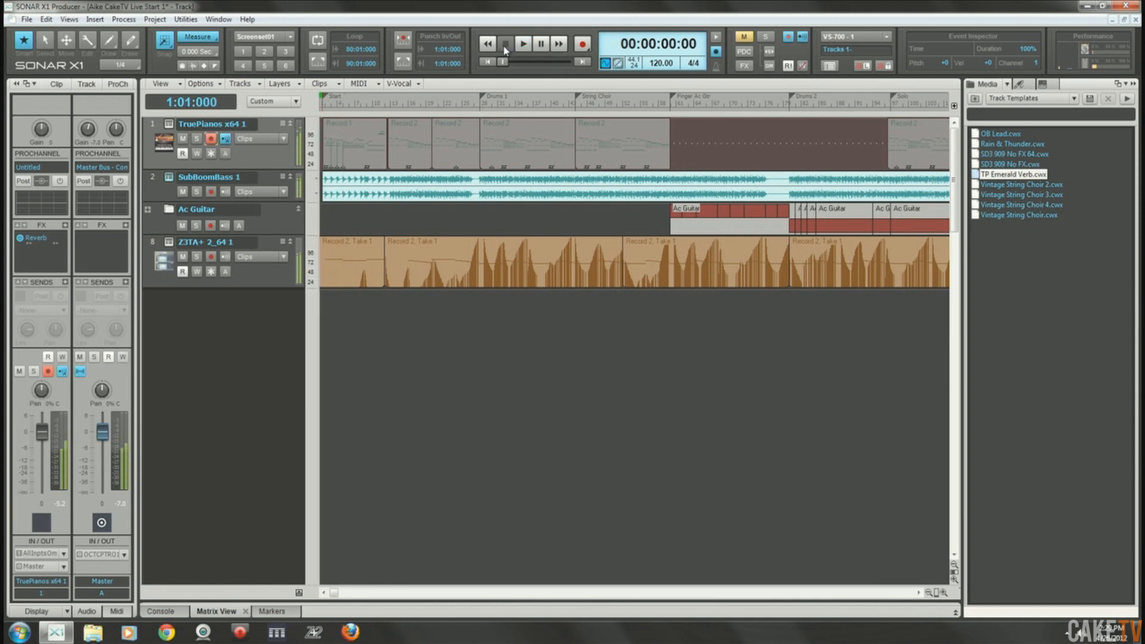
Save the project and disarm recording on the TruePianos x64 1 track.
{"action": "left_click", "coordinate": [28, 21]}
{"action": "left_click", "coordinate": [37, 84]}
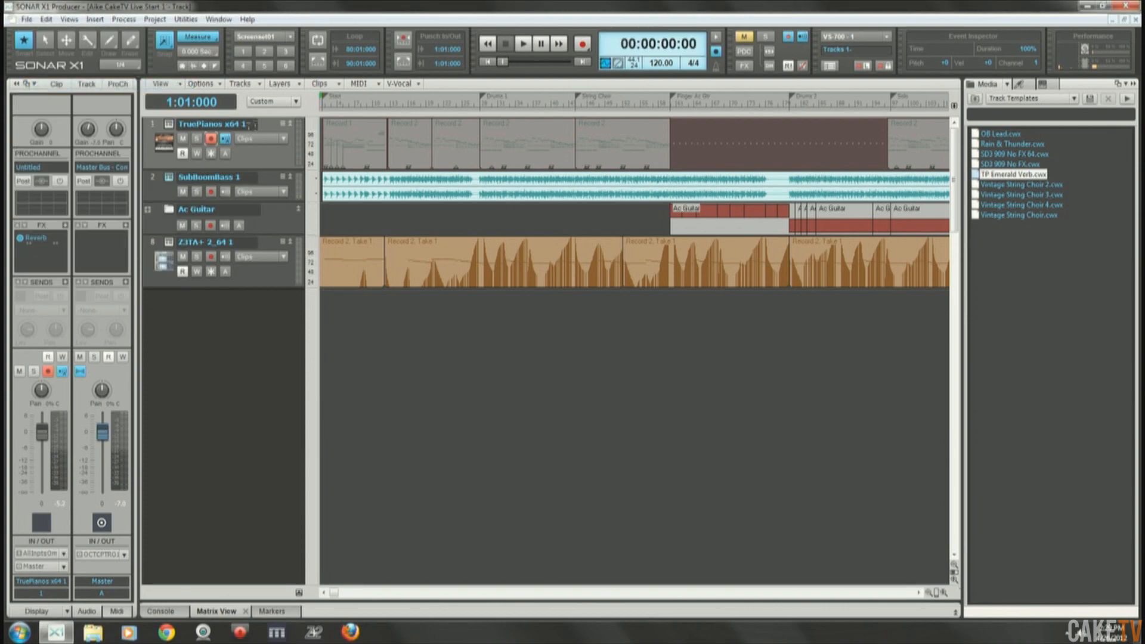
{"action": "left_click", "coordinate": [210, 141]}
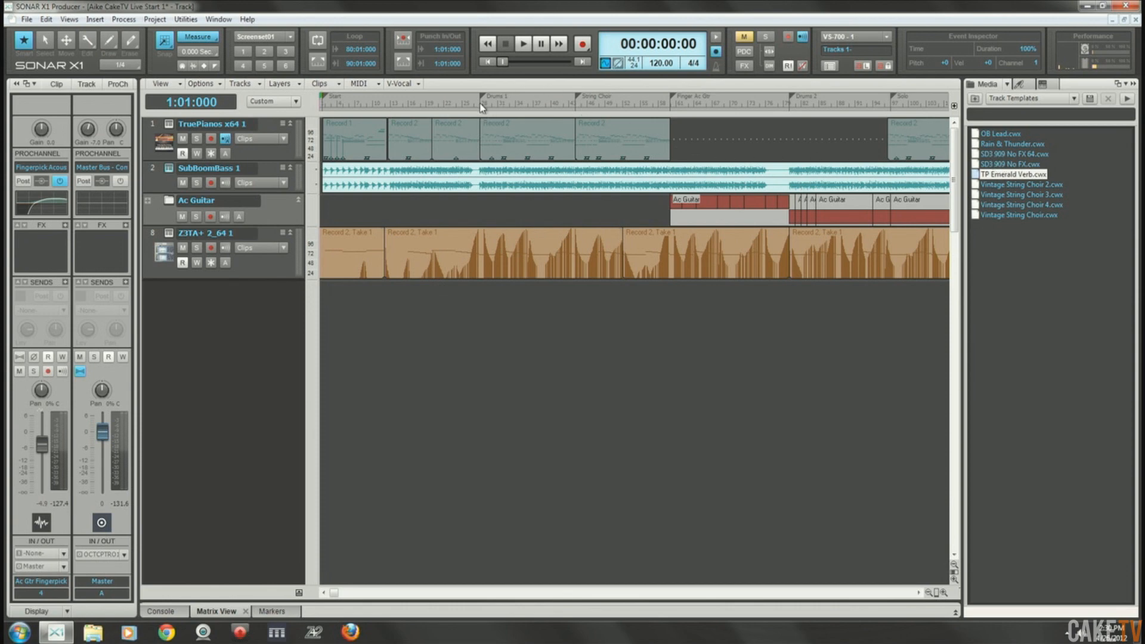
List the Loops folder in the media browser and show the hidden 118 Full Moon (5) track.
{"action": "left_click", "coordinate": [975, 100]}
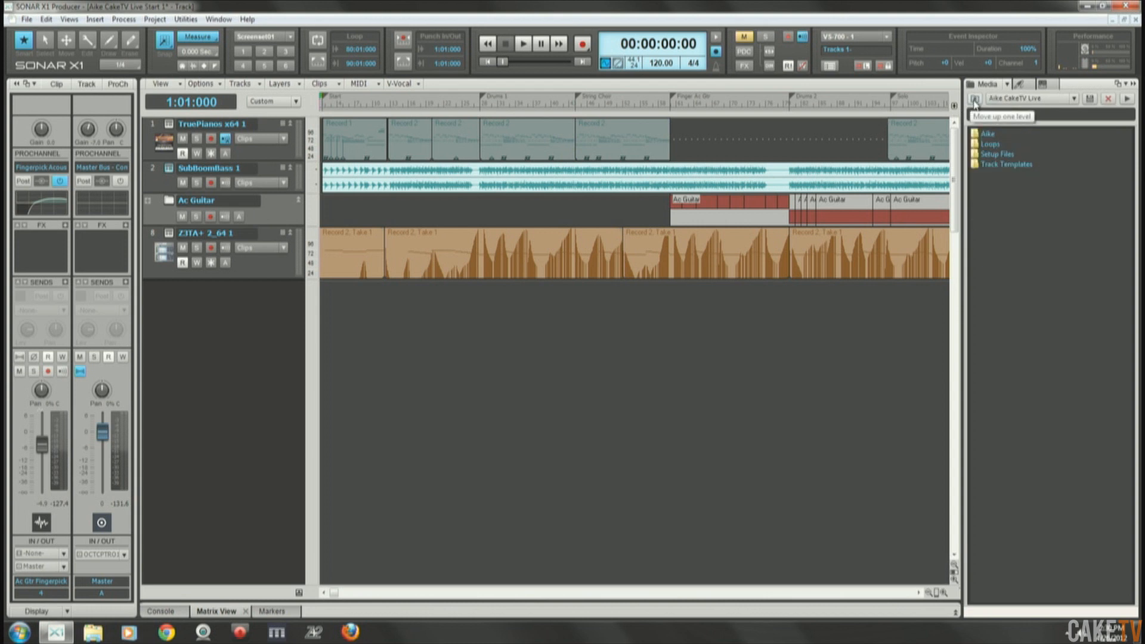
{"action": "double_click", "coordinate": [995, 145]}
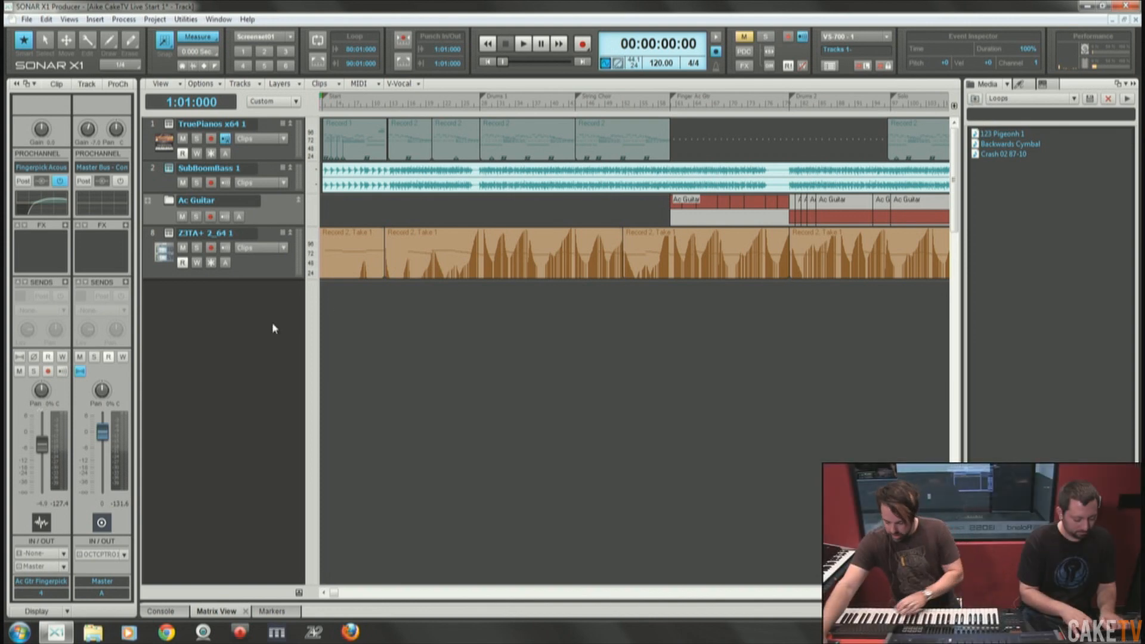
{"action": "key", "text": "h"}
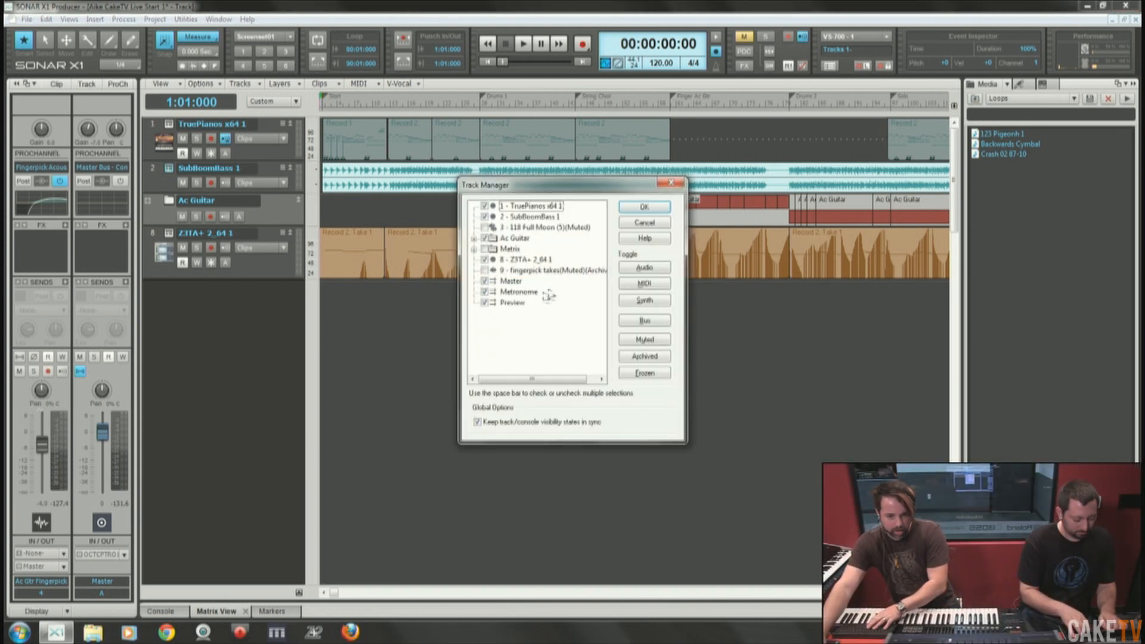
{"action": "left_click", "coordinate": [485, 228]}
{"action": "left_click", "coordinate": [644, 207]}
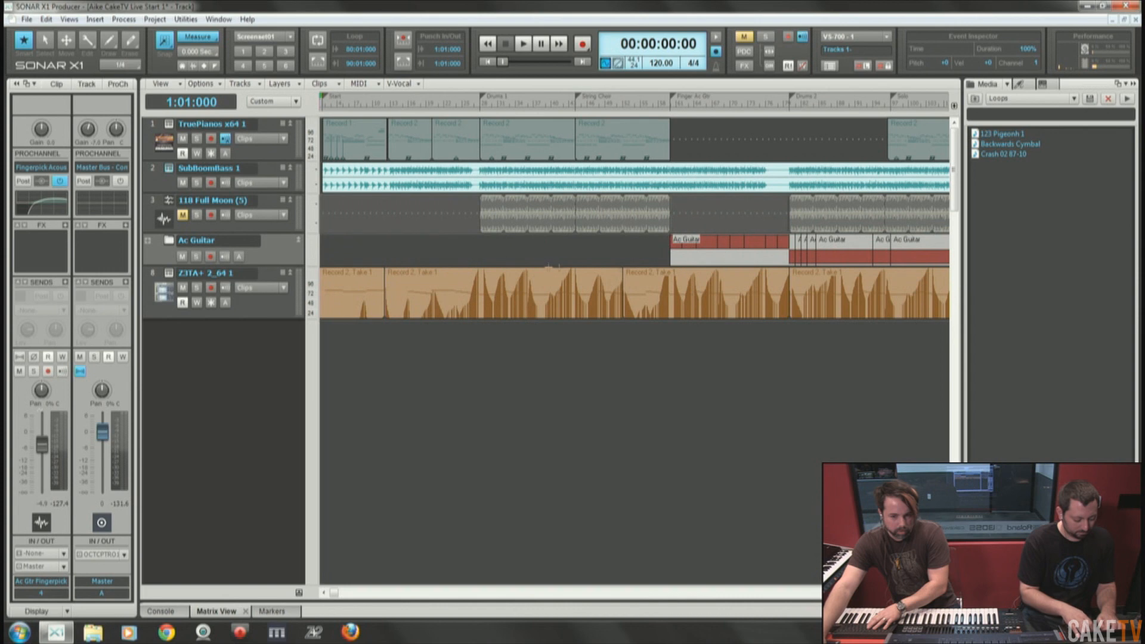
Unmute the 118 Full Moon (5) track and audition it soloed from measure 27.
{"action": "left_click", "coordinate": [474, 108]}
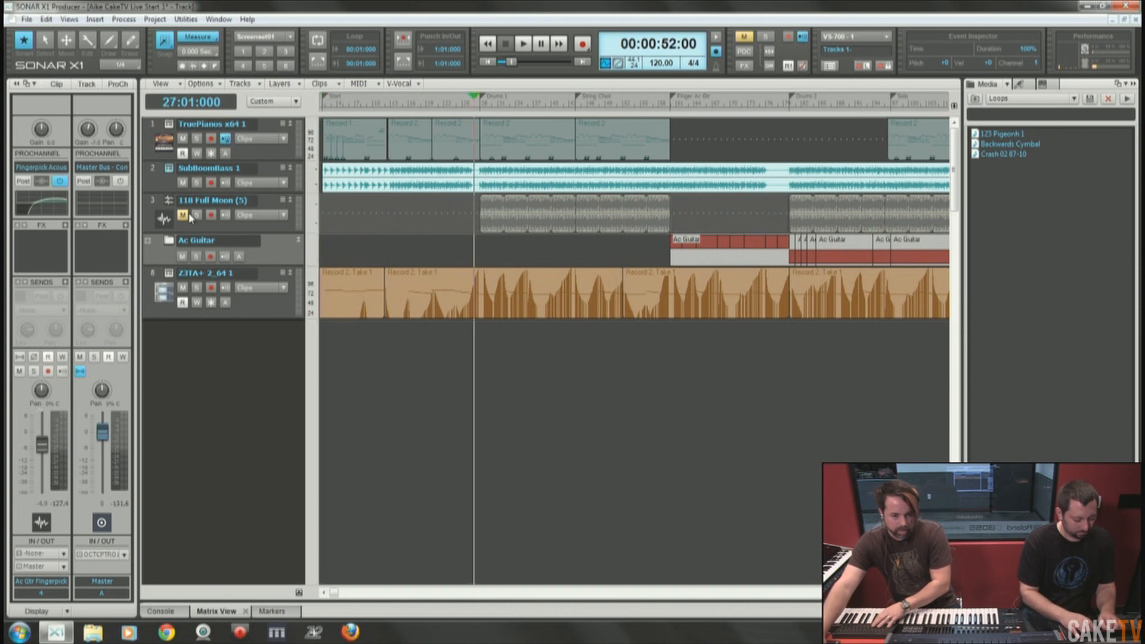
{"action": "left_click", "coordinate": [183, 215]}
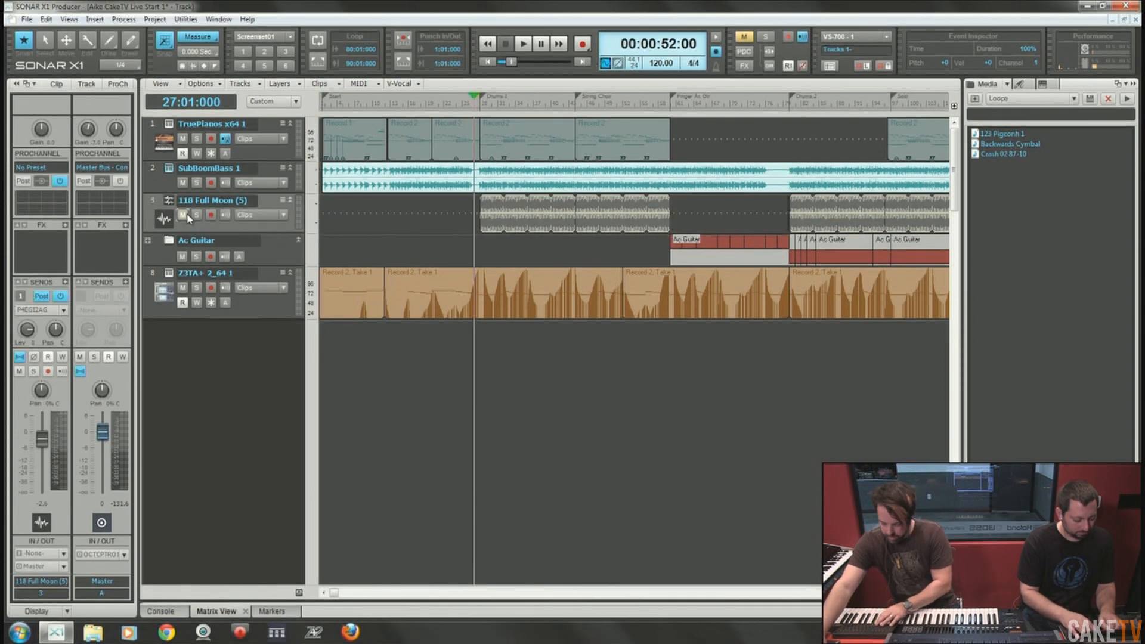
{"action": "key", "text": "space"}
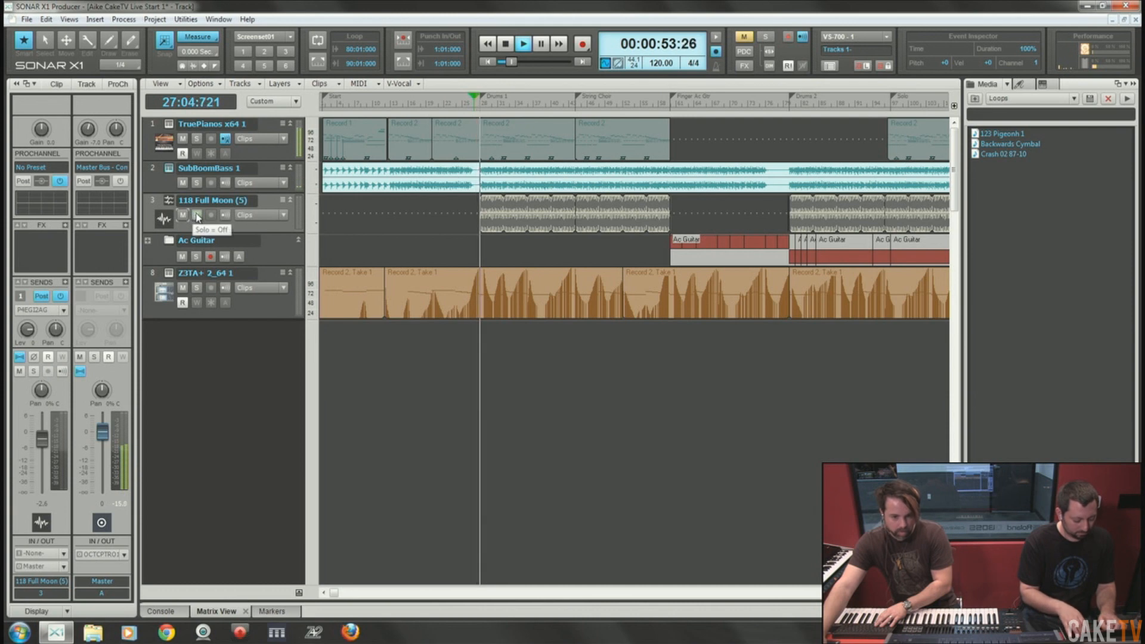
{"action": "left_click", "coordinate": [198, 215]}
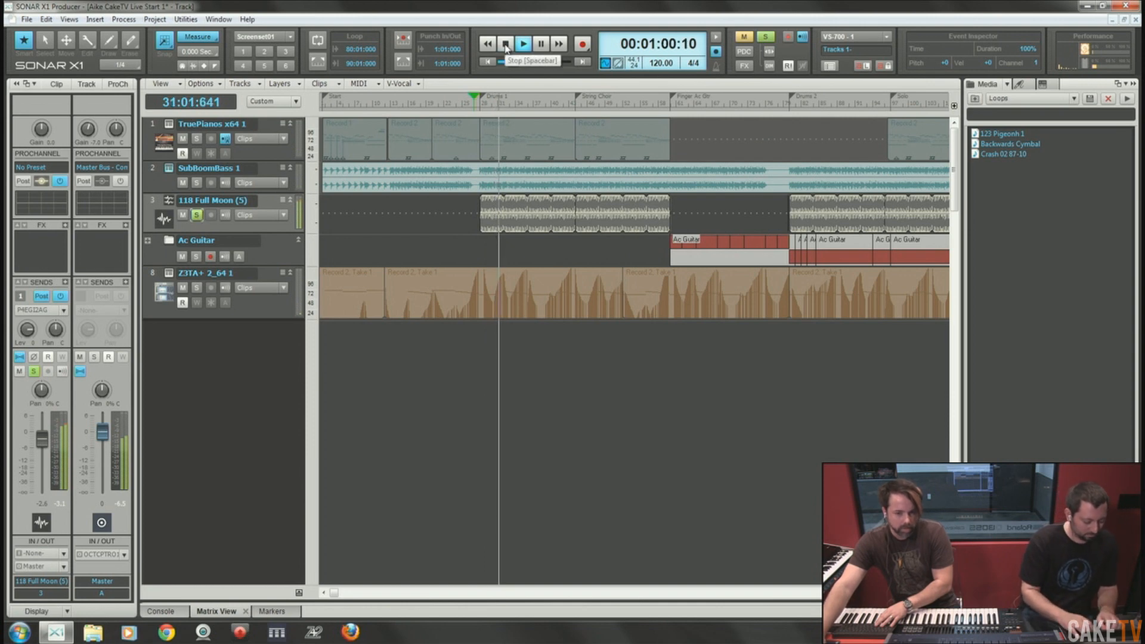
{"action": "left_click", "coordinate": [505, 45]}
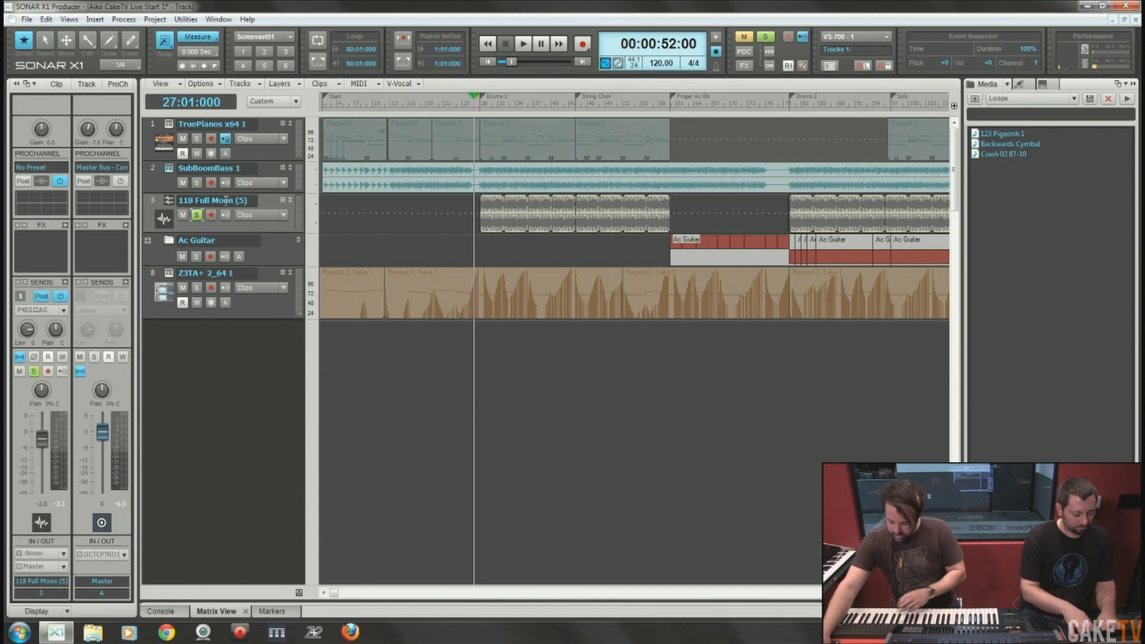
Turn off solo on the 118 Full Moon (5) track, mute it, and hide it through the Track Manager.
{"action": "key", "text": "h"}
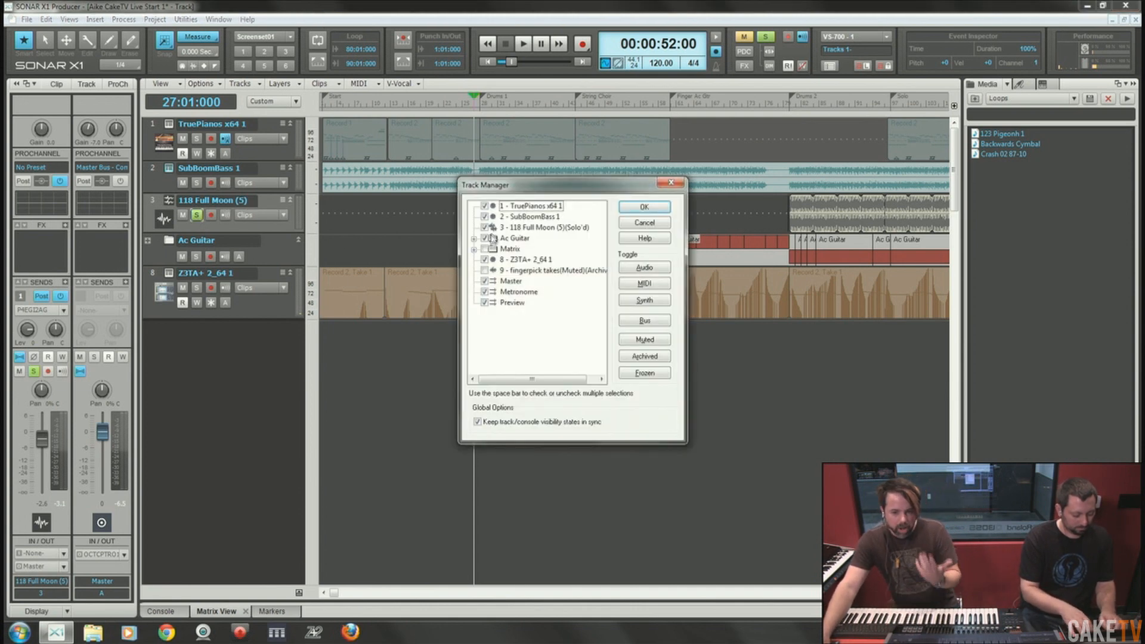
{"action": "left_click", "coordinate": [644, 222]}
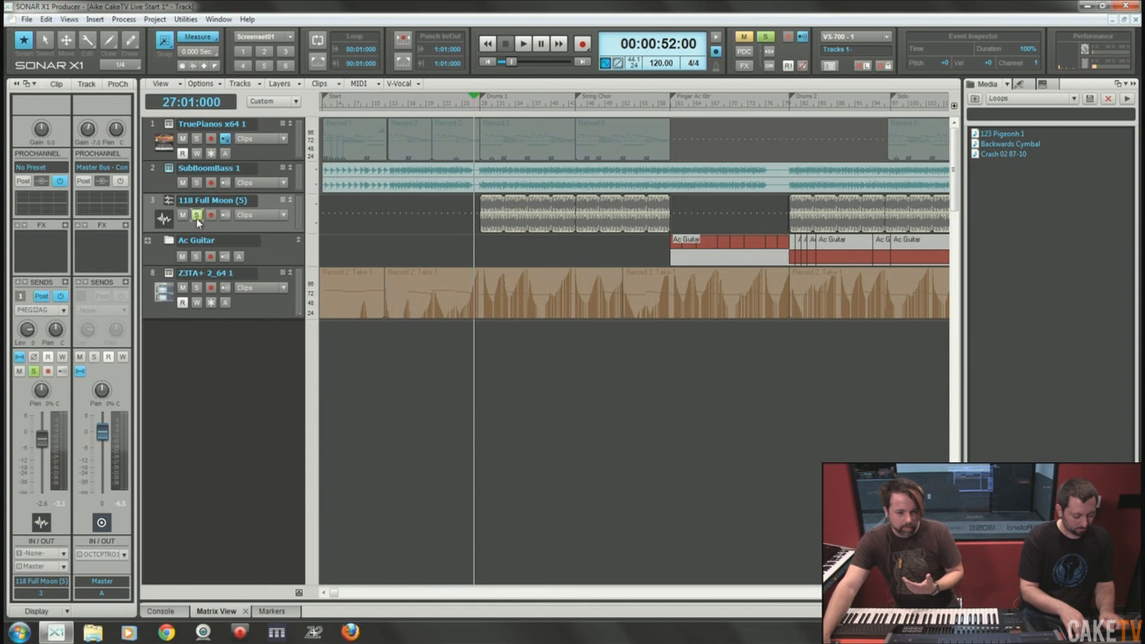
{"action": "left_click", "coordinate": [196, 215]}
{"action": "left_click", "coordinate": [182, 215]}
{"action": "key", "text": "h"}
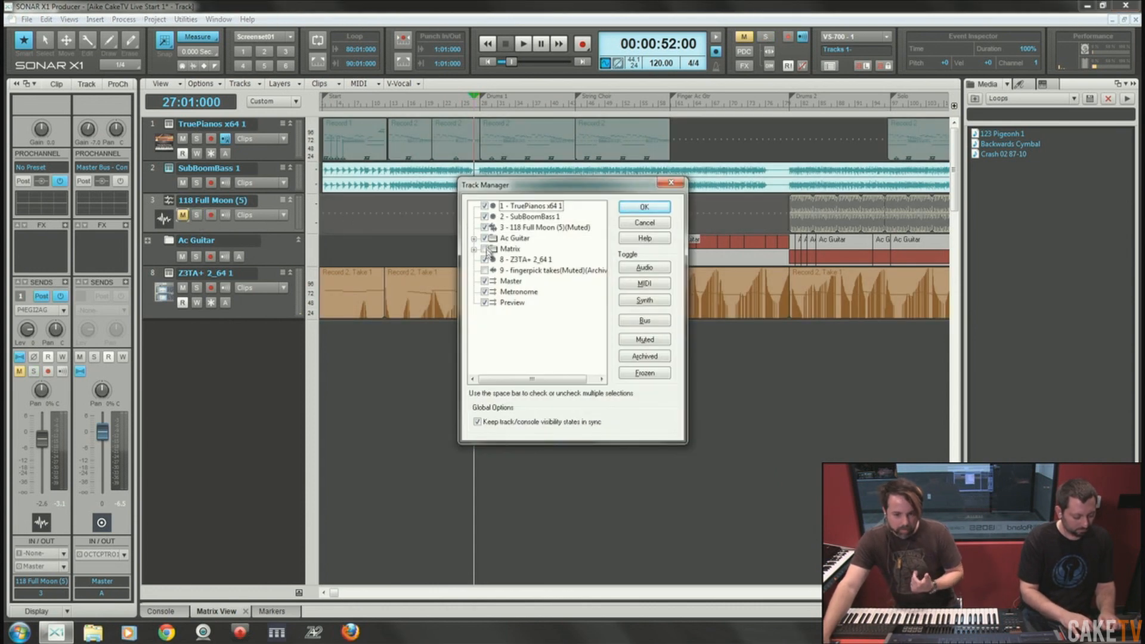
{"action": "left_click", "coordinate": [485, 227]}
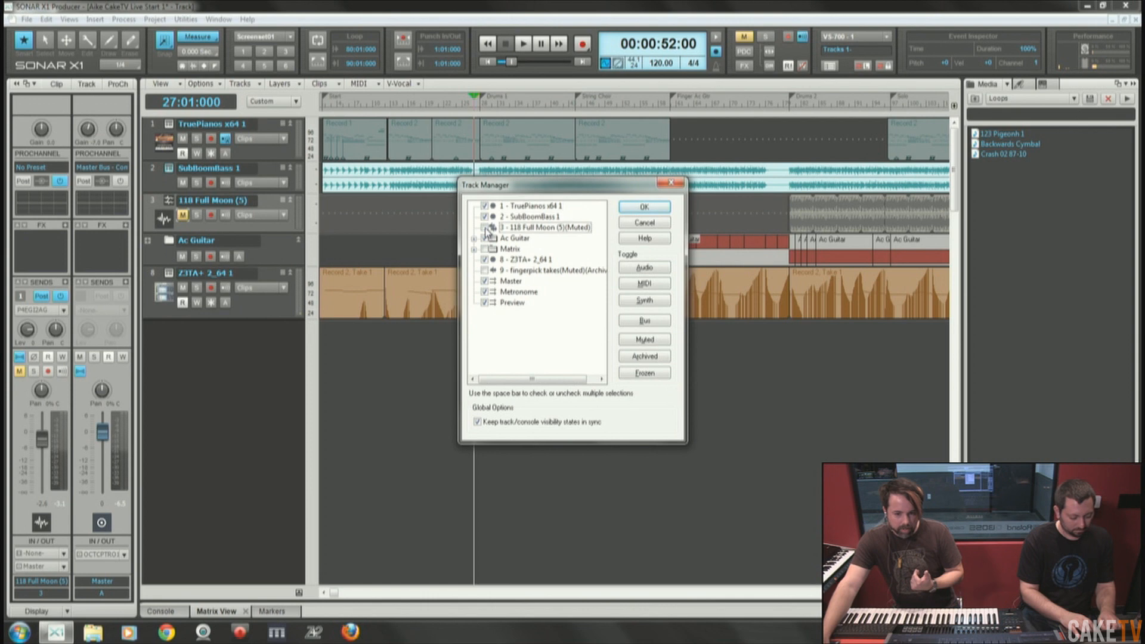
{"action": "left_click", "coordinate": [645, 206]}
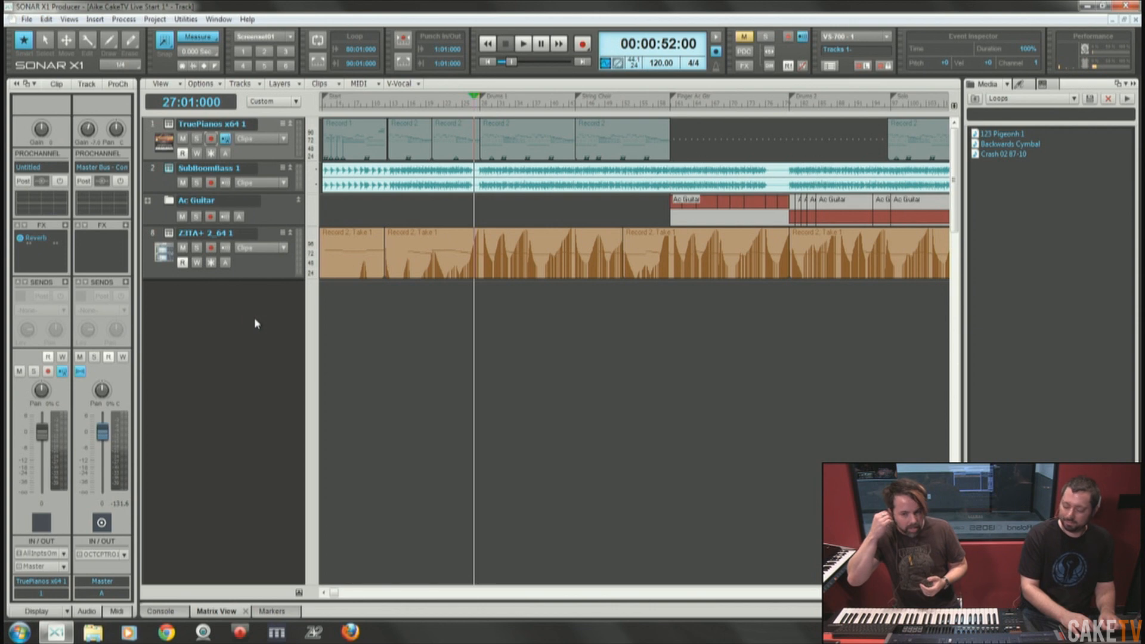
Return the media browser to the parent Aike CakeTV Live folder.
{"action": "left_click", "coordinate": [1029, 86]}
{"action": "left_click", "coordinate": [993, 85]}
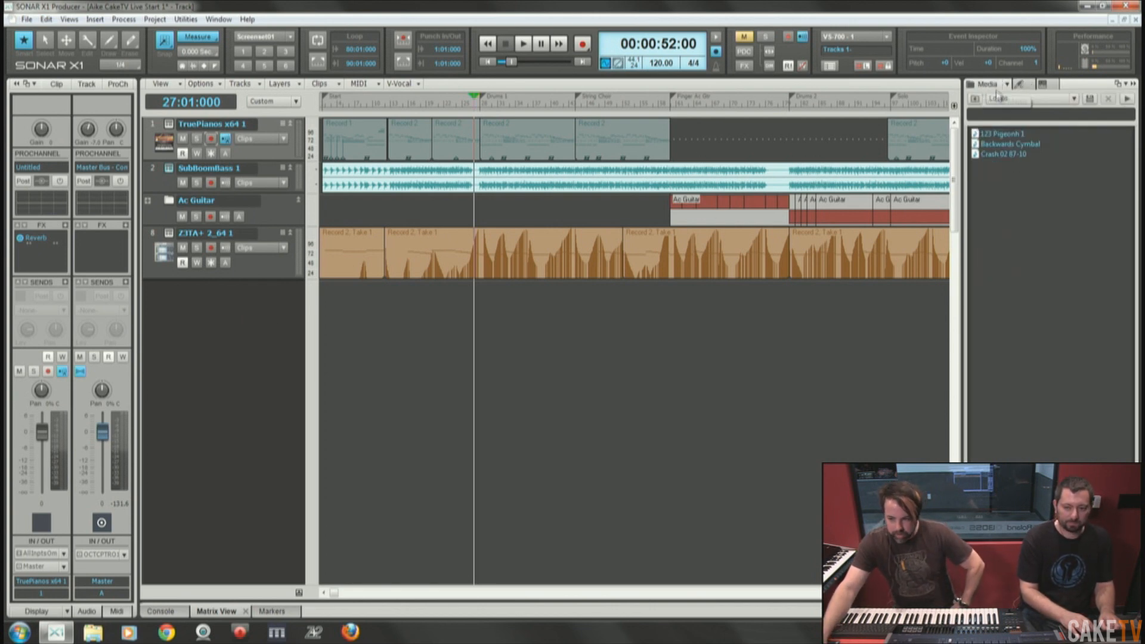
{"action": "left_click", "coordinate": [975, 99]}
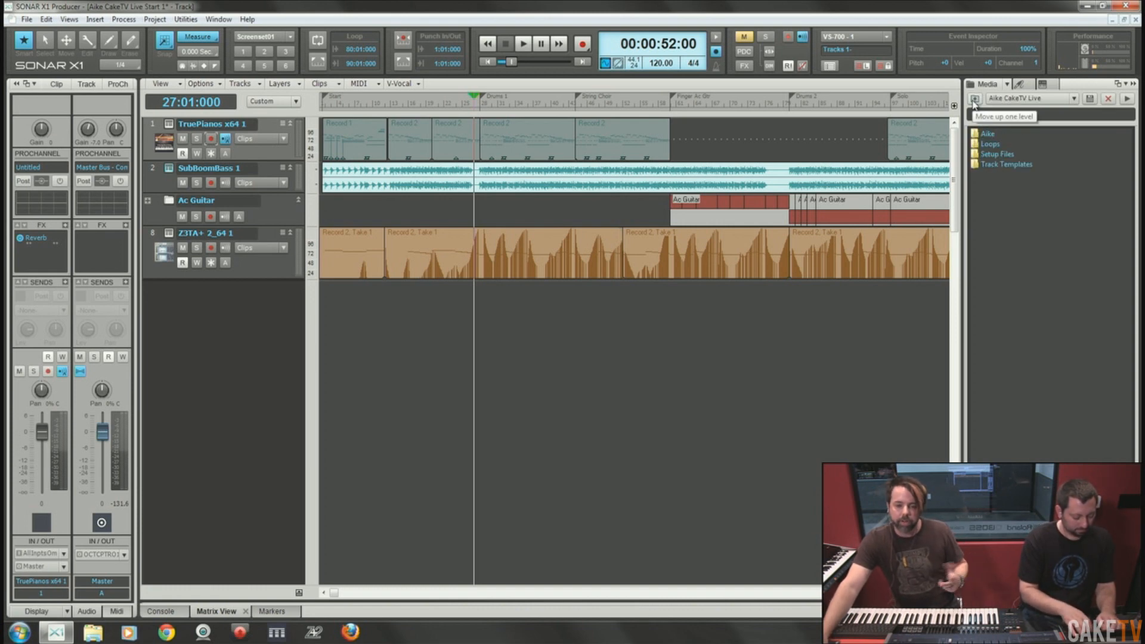
Add the SD3 909 No FX.cwx track template from the Track Templates folder below the Z3TA+ 2_64 1 track.
{"action": "double_click", "coordinate": [995, 165]}
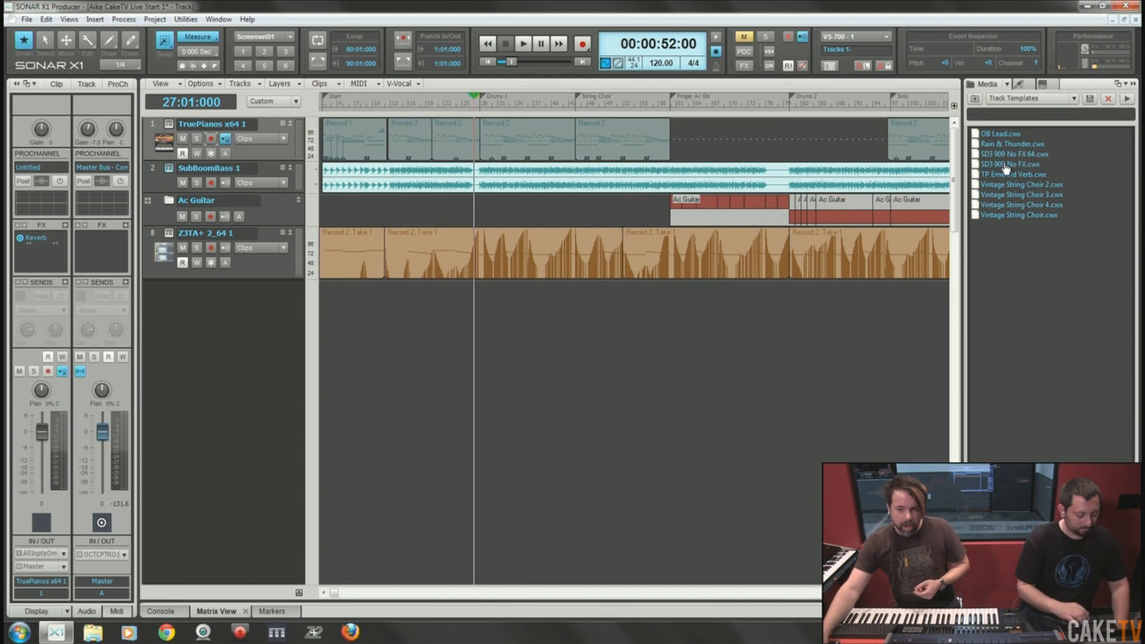
{"action": "left_click_drag", "start_coordinate": [1008, 169], "coordinate": [224, 320]}
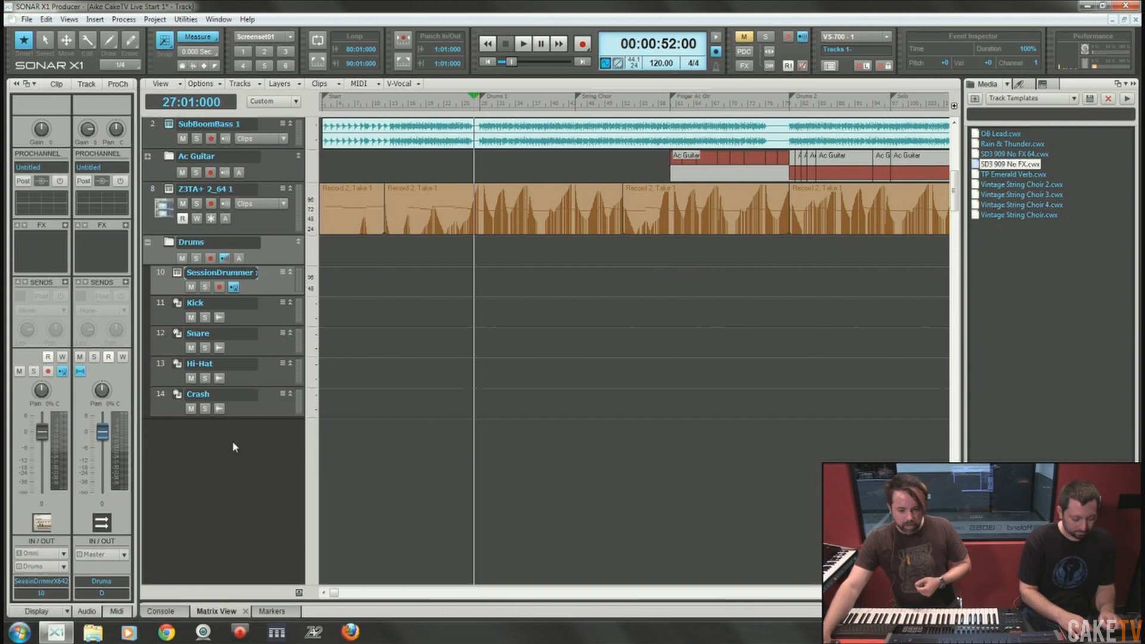
Examine the channel strips of the new drum tracks and the Drums bus in the full-size Console, and return to the track view.
{"action": "left_click", "coordinate": [160, 611]}
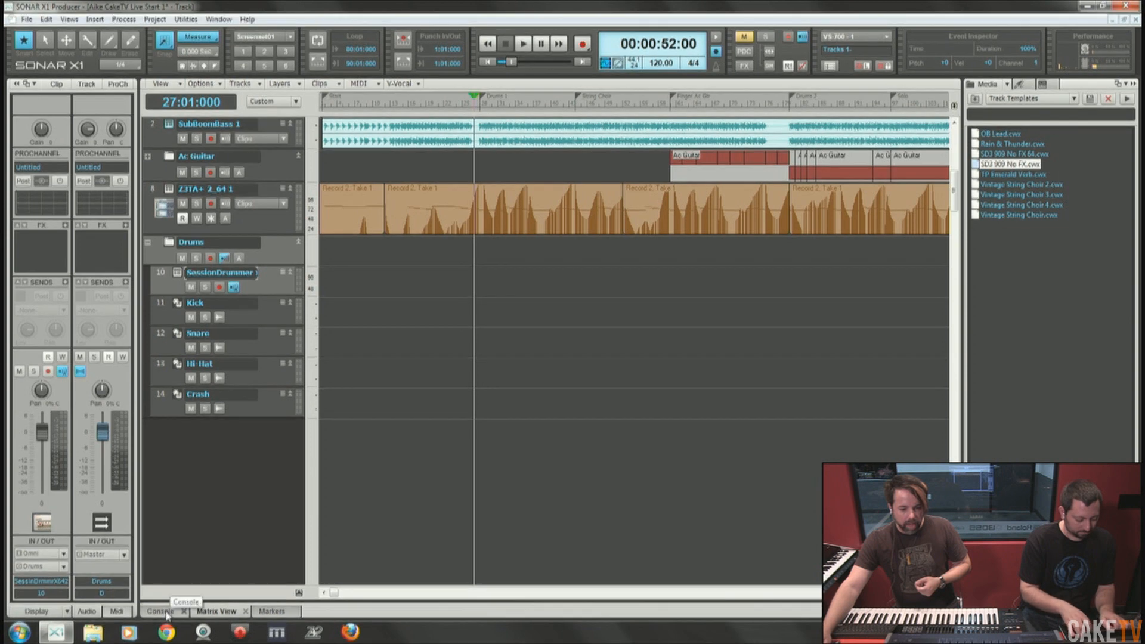
{"action": "key", "text": "d"}
{"action": "key", "text": "d"}
{"action": "key", "text": "shift+d"}
{"action": "left_click_drag", "start_coordinate": [943, 437], "coordinate": [662, 454]}
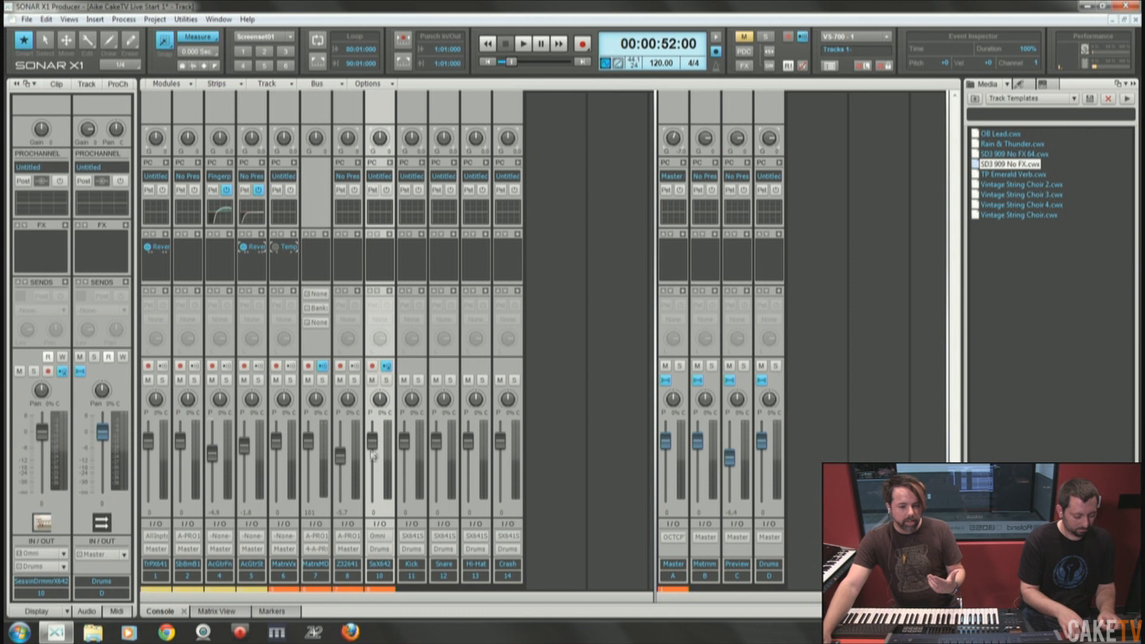
{"action": "key", "text": "d"}
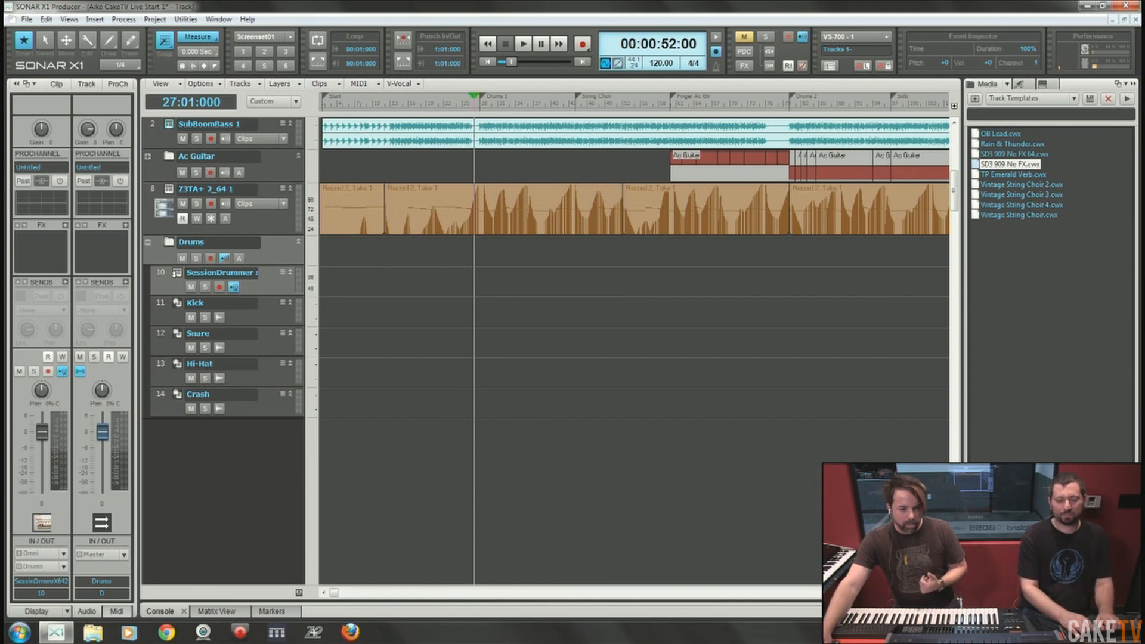
Open the Session Drummer 3 instrument from the SessionDrummer track and audition its drum pieces.
{"action": "left_click", "coordinate": [178, 273]}
{"action": "left_click_drag", "start_coordinate": [663, 156], "coordinate": [654, 153]}
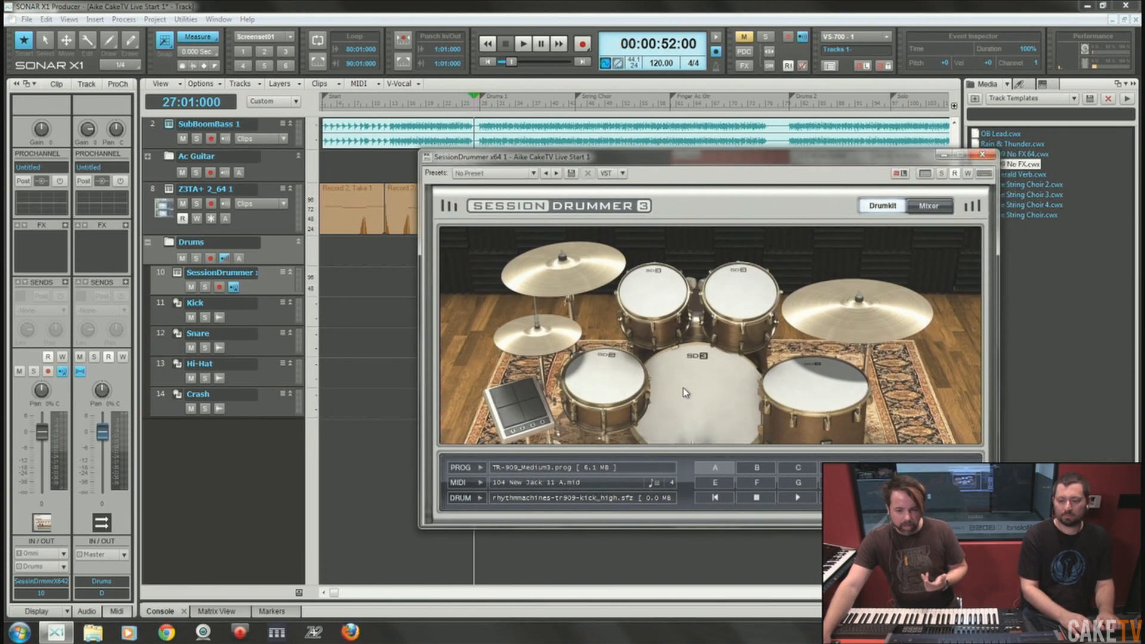
{"action": "left_click", "coordinate": [593, 387]}
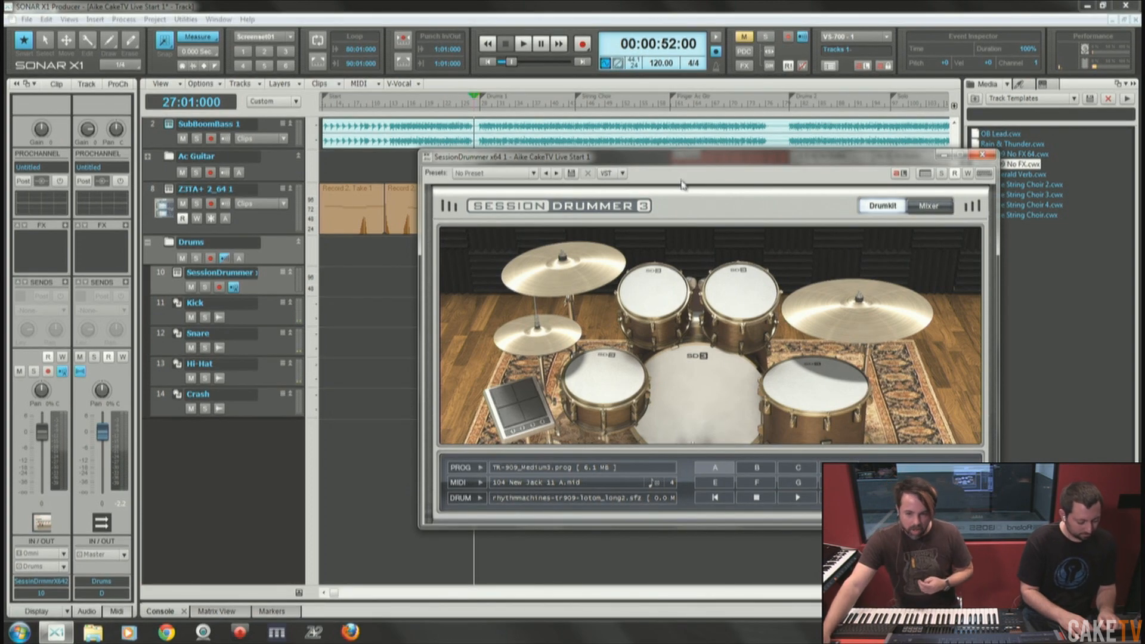
{"action": "left_click_drag", "start_coordinate": [678, 159], "coordinate": [686, 168]}
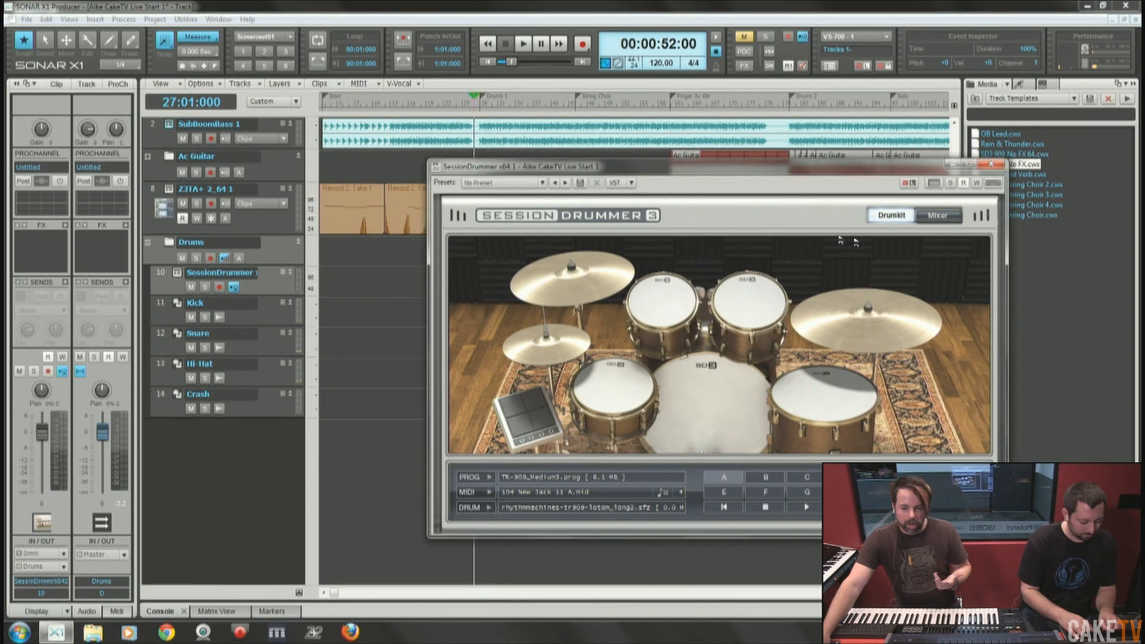
Open the Step Sequencer for SessionDrummer, close the instrument window, and enlarge the sequencer area below the tracks.
{"action": "left_click", "coordinate": [935, 184]}
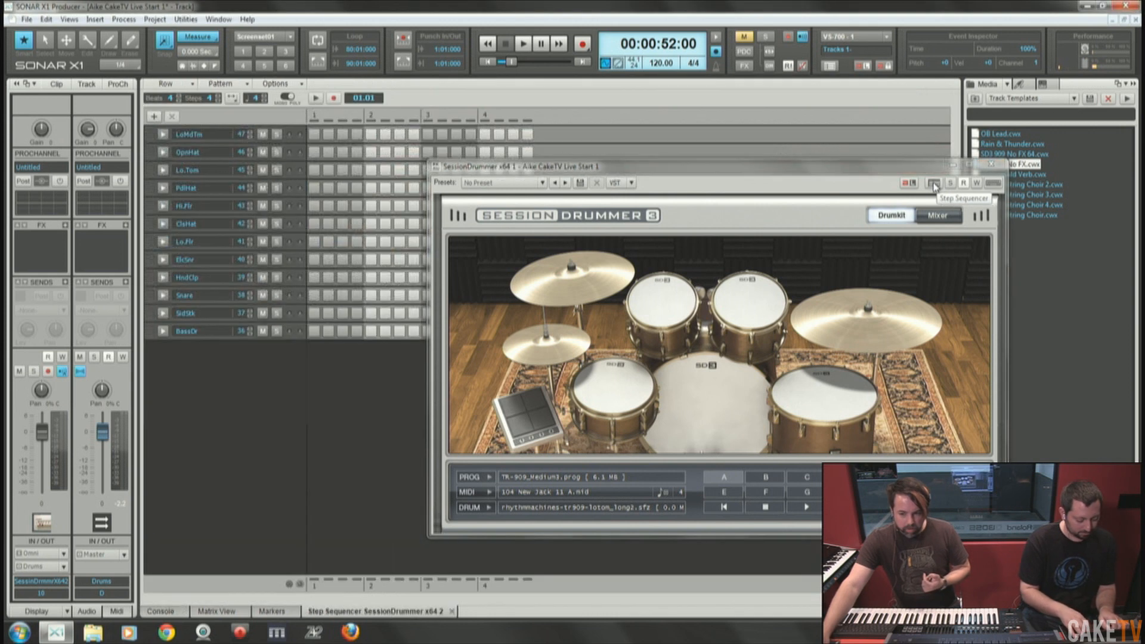
{"action": "left_click", "coordinate": [992, 164]}
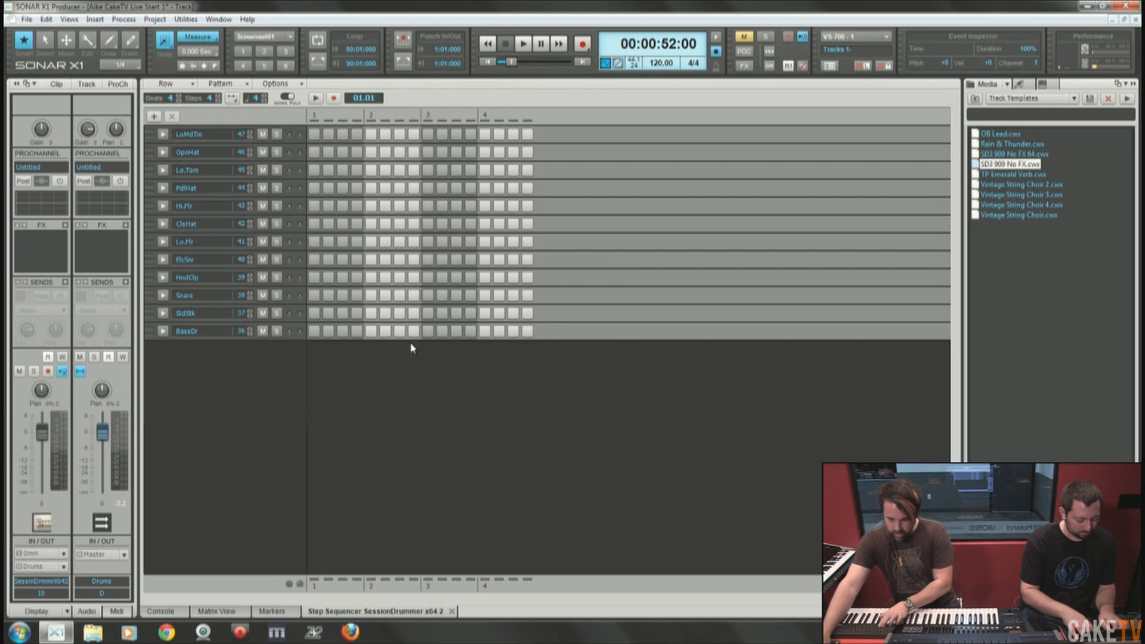
{"action": "key", "text": "shift+d"}
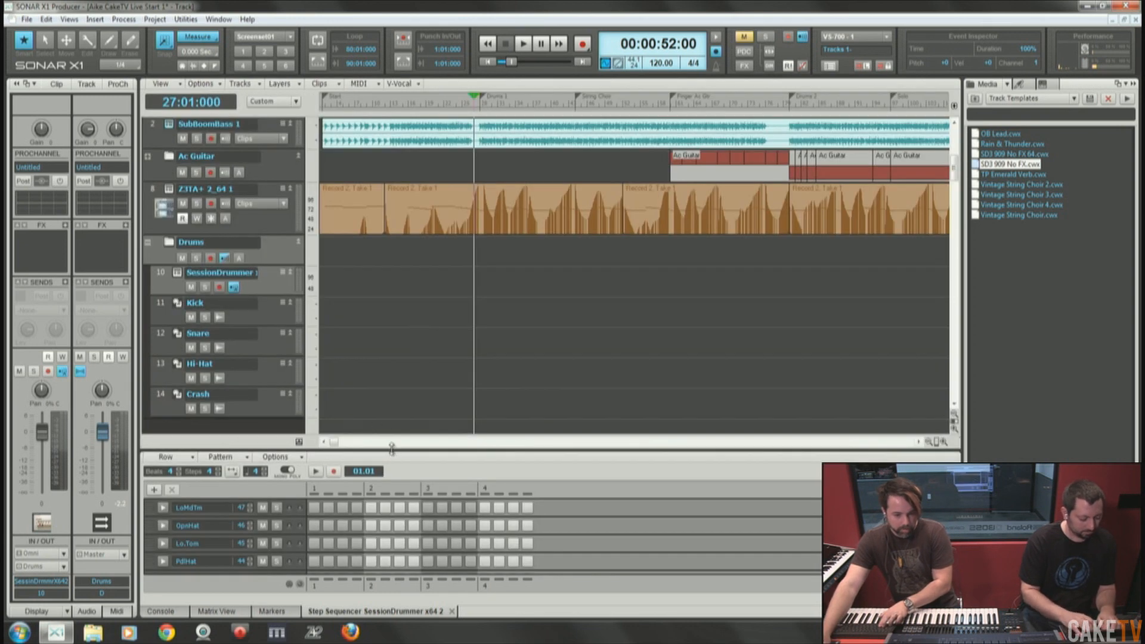
{"action": "left_click_drag", "start_coordinate": [392, 395], "coordinate": [385, 336]}
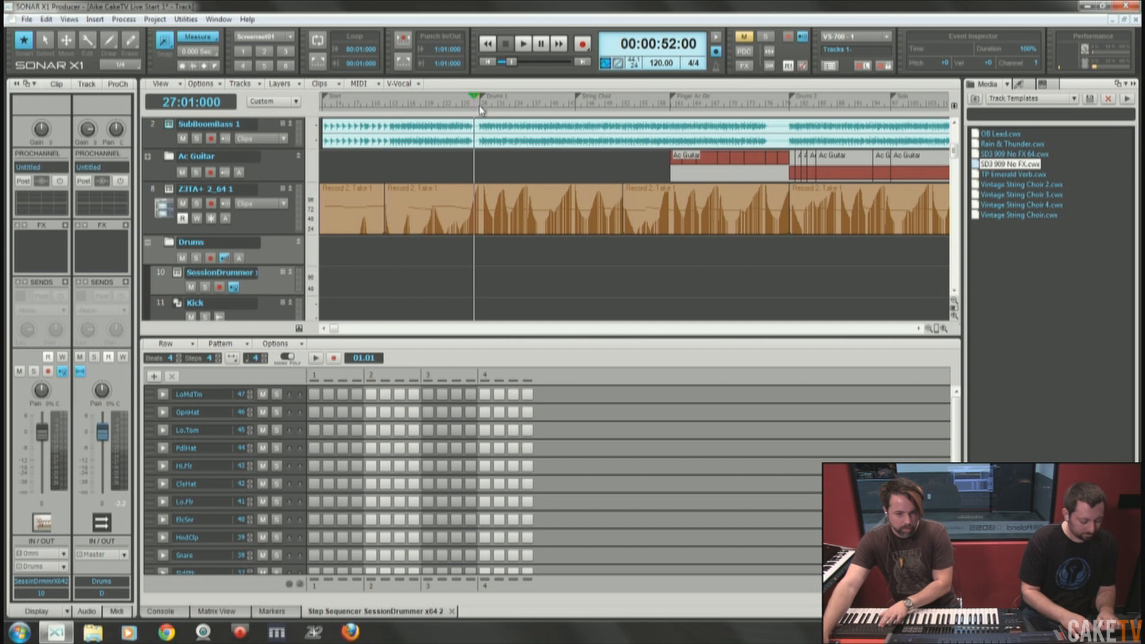
Place the now time at measure 28 and lengthen the SessionDrummer step pattern to 8 beats.
{"action": "scroll", "coordinate": [426, 267], "scroll_direction": "down", "scroll_amount": 4}
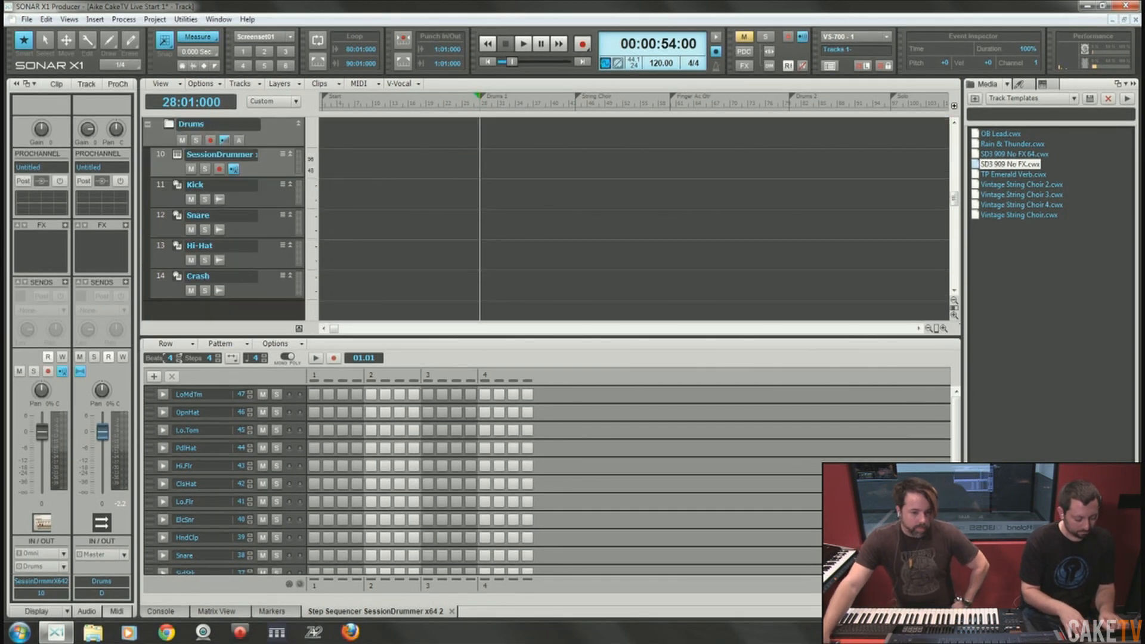
{"action": "left_click", "coordinate": [179, 356]}
{"action": "left_click", "coordinate": [178, 355]}
{"action": "left_click", "coordinate": [179, 355]}
{"action": "left_click", "coordinate": [178, 355]}
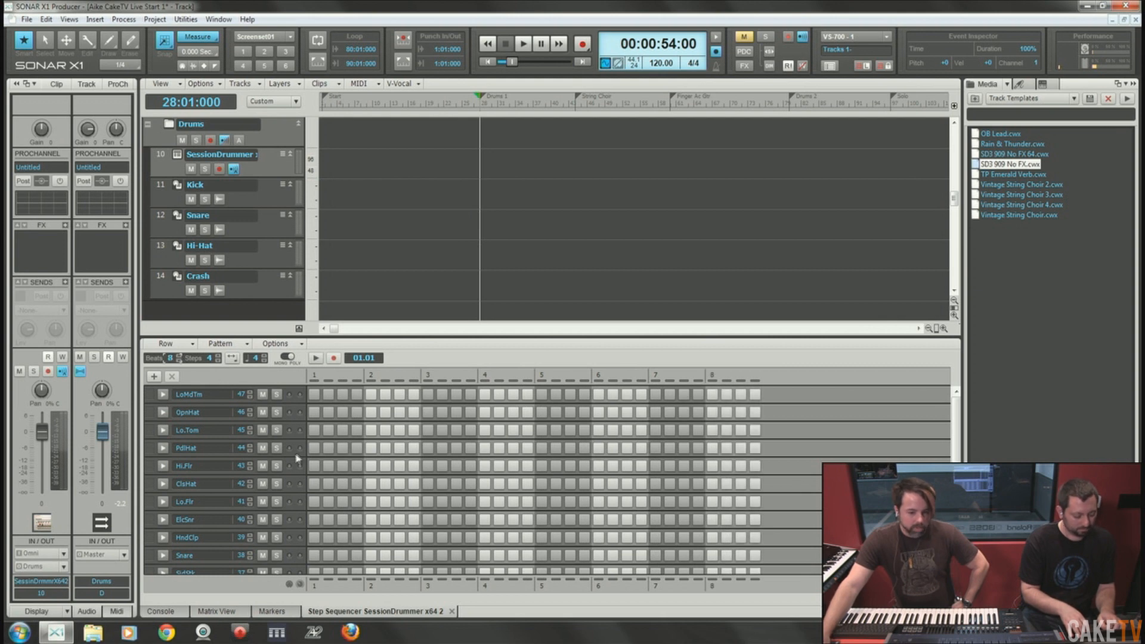
Audition the ElcSnr, Snare and BassDr rows of the step sequencer.
{"action": "left_click", "coordinate": [201, 521]}
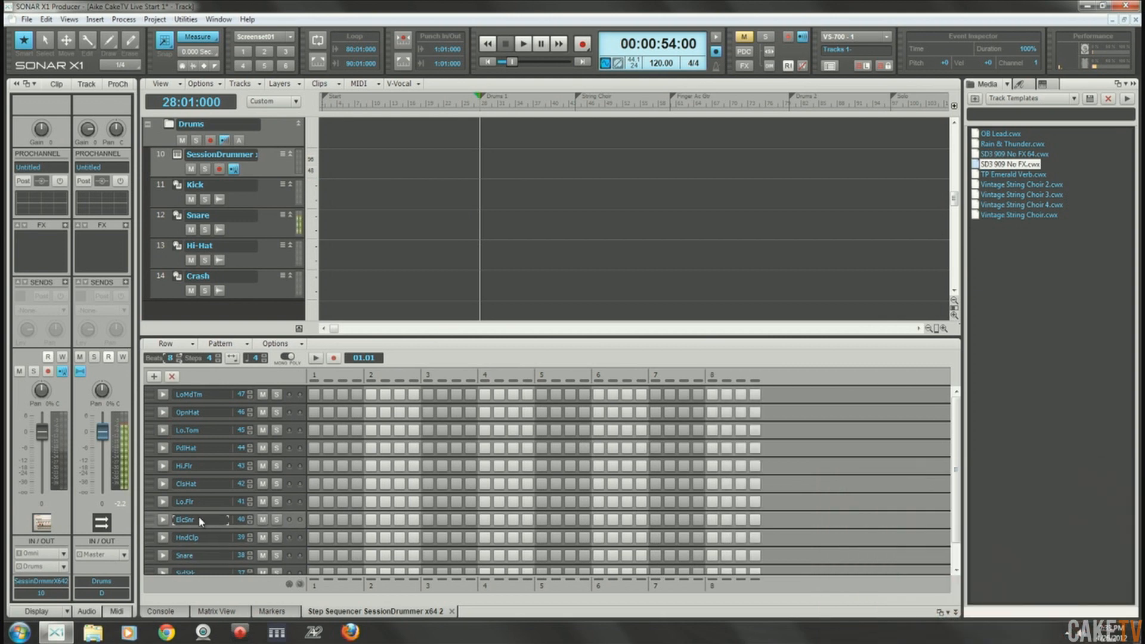
{"action": "scroll", "coordinate": [656, 492], "scroll_direction": "down", "scroll_amount": 1}
{"action": "left_click", "coordinate": [197, 519]}
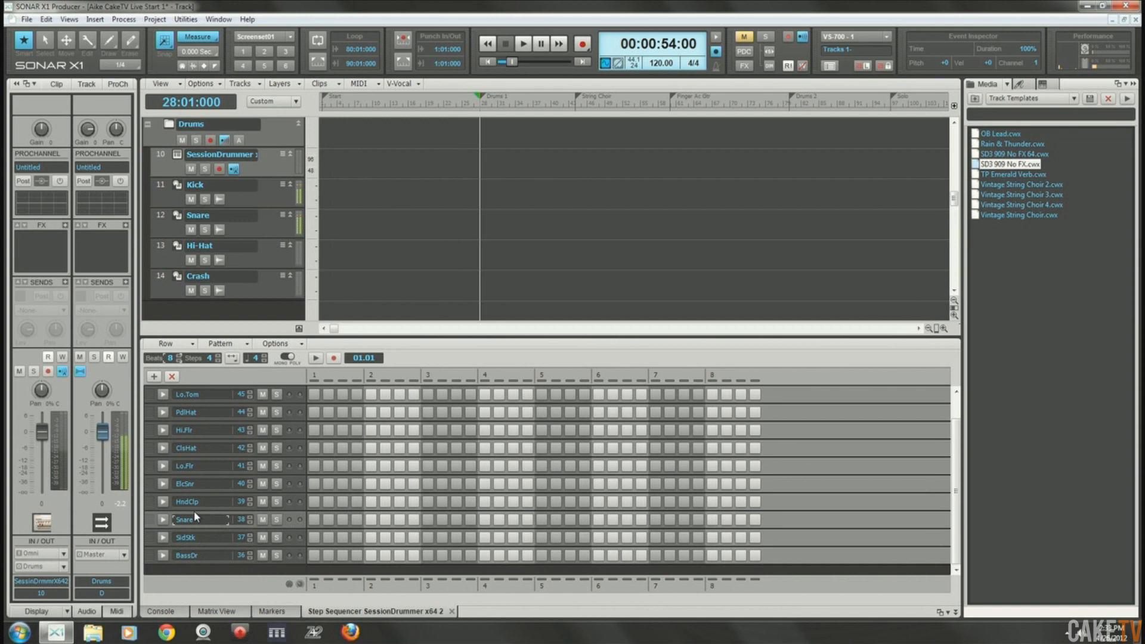
{"action": "left_click", "coordinate": [187, 555]}
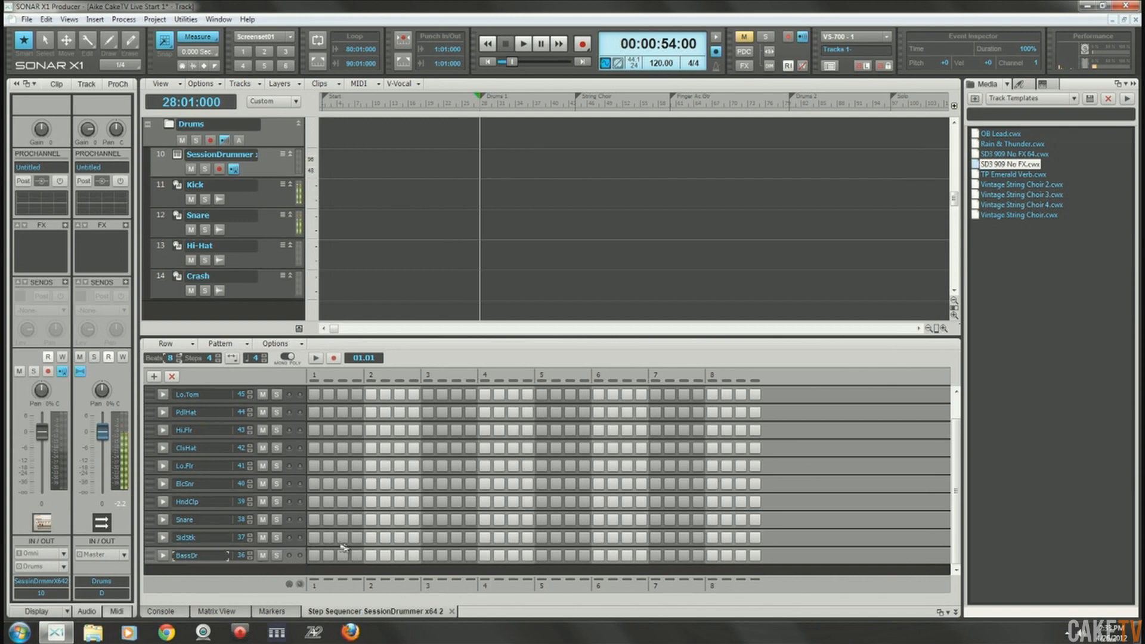
Fill the BassDr row with a hit on every 4th step.
{"action": "right_click", "coordinate": [225, 556]}
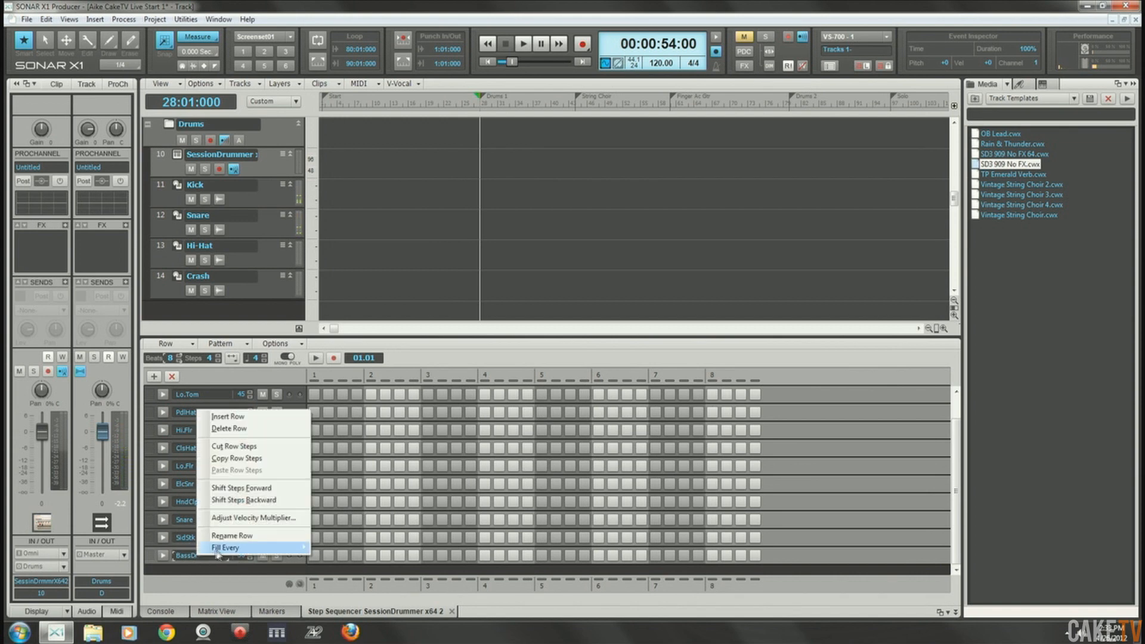
{"action": "mouse_move", "coordinate": [276, 549]}
{"action": "left_click", "coordinate": [322, 571]}
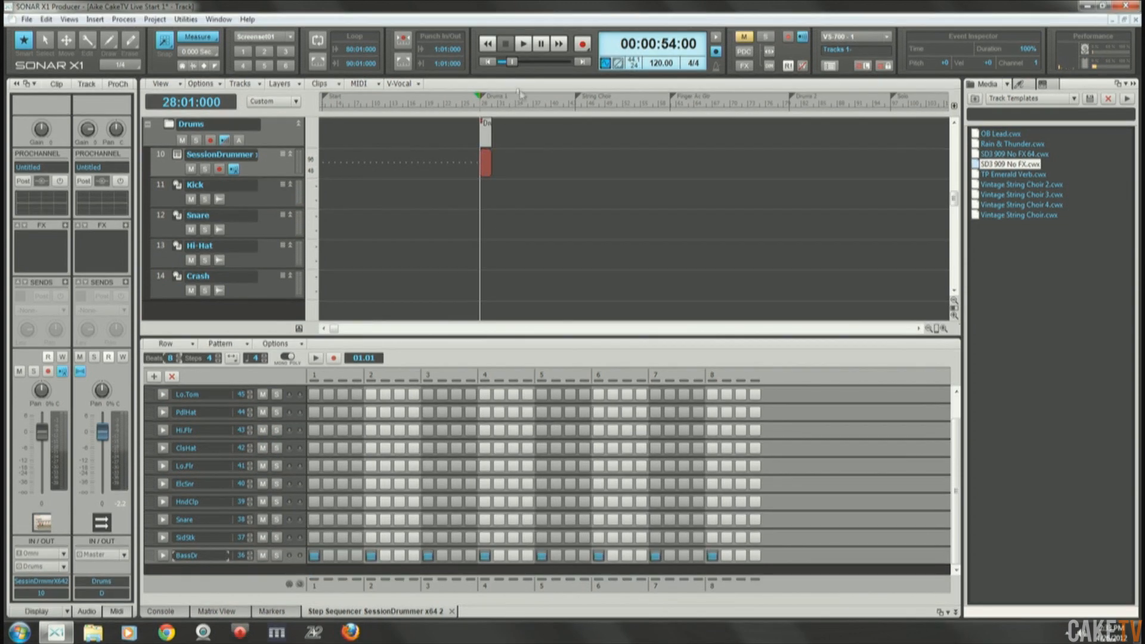
Play the step pattern and add BassDr hits on the third and fourth steps of beat 8.
{"action": "left_click", "coordinate": [314, 358]}
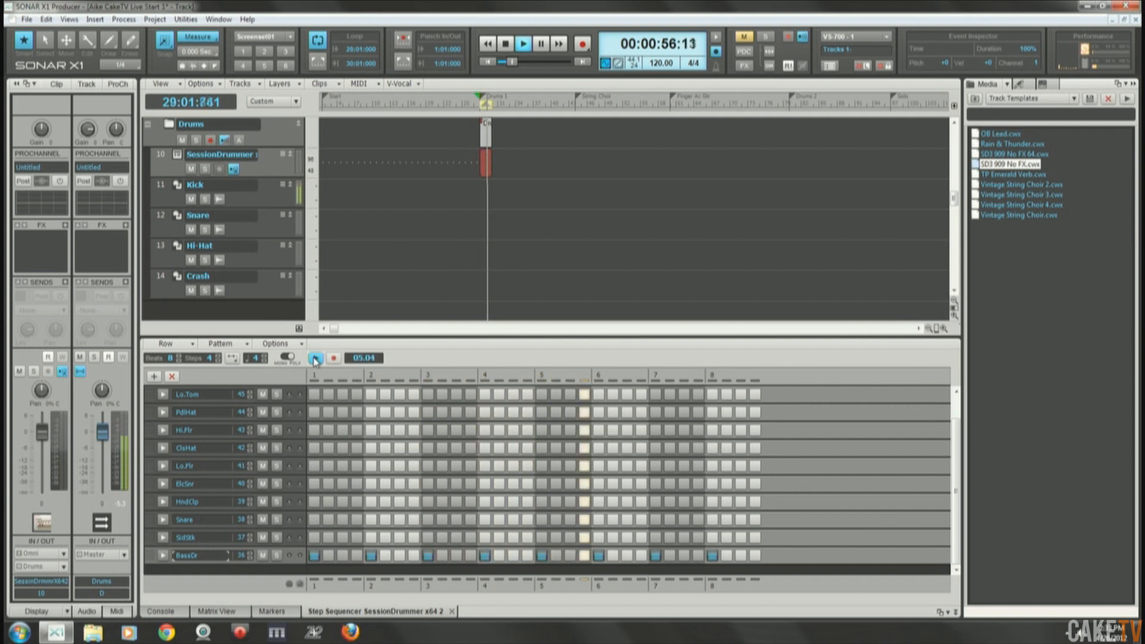
{"action": "left_click", "coordinate": [740, 557]}
{"action": "left_click", "coordinate": [755, 557]}
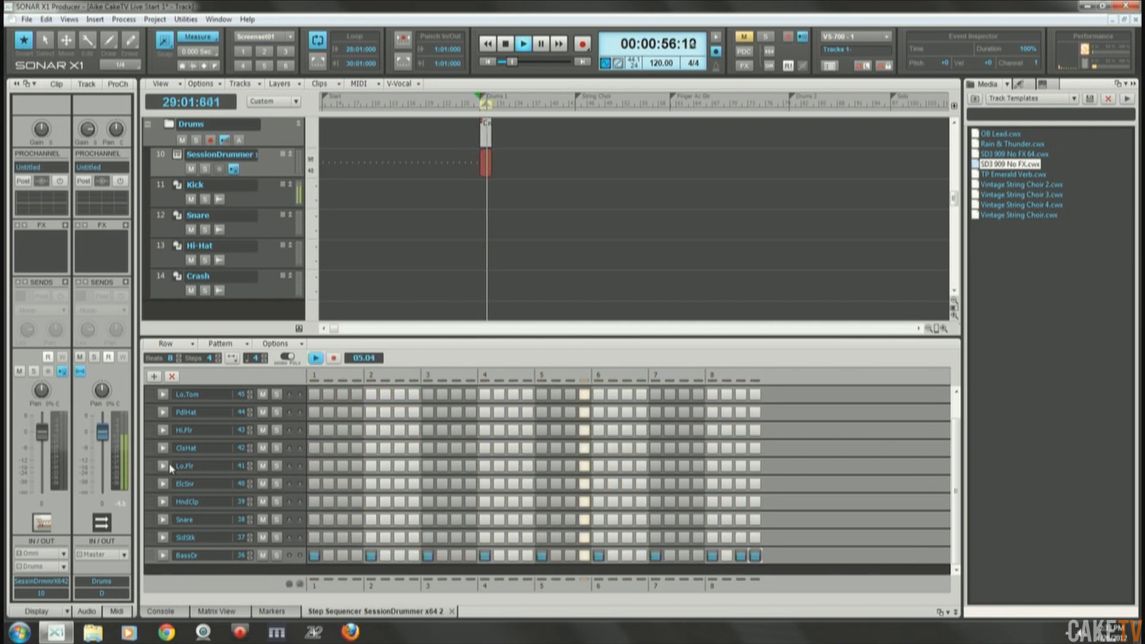
Expand the ClsHat row and fill it with a hit on every 4th step.
{"action": "left_click", "coordinate": [163, 448]}
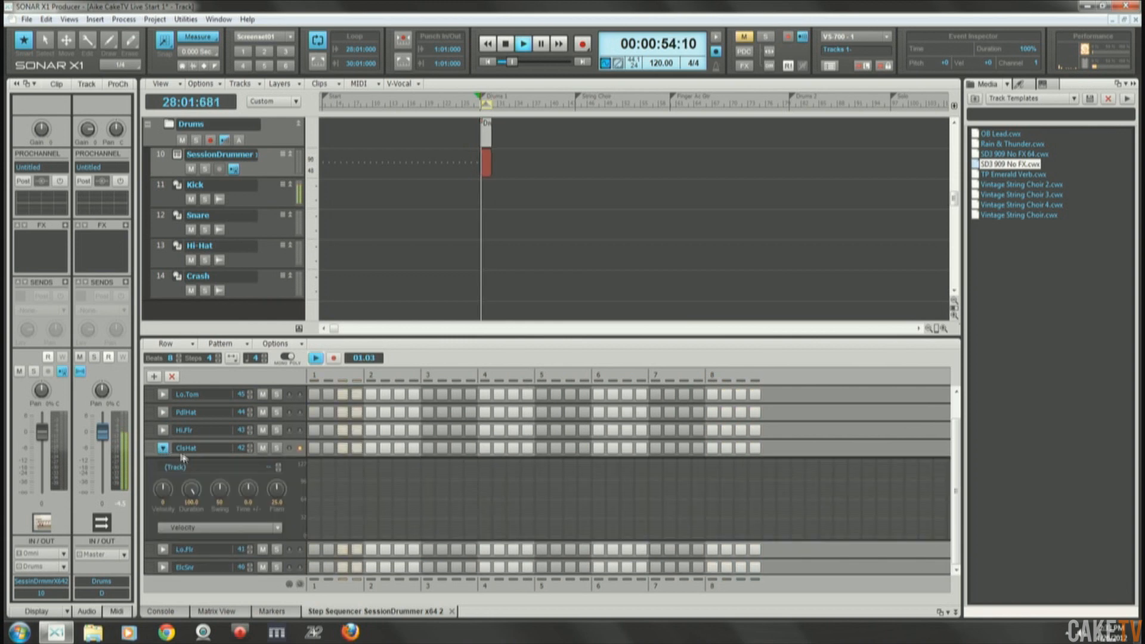
{"action": "right_click", "coordinate": [200, 449]}
{"action": "mouse_move", "coordinate": [251, 591]}
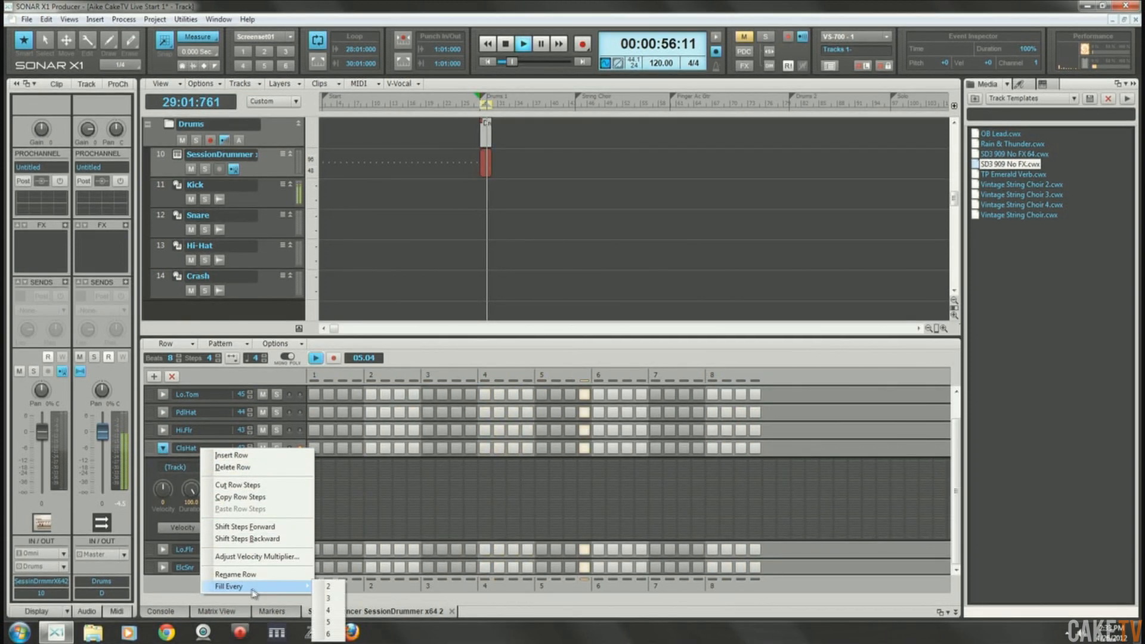
{"action": "left_click", "coordinate": [336, 613]}
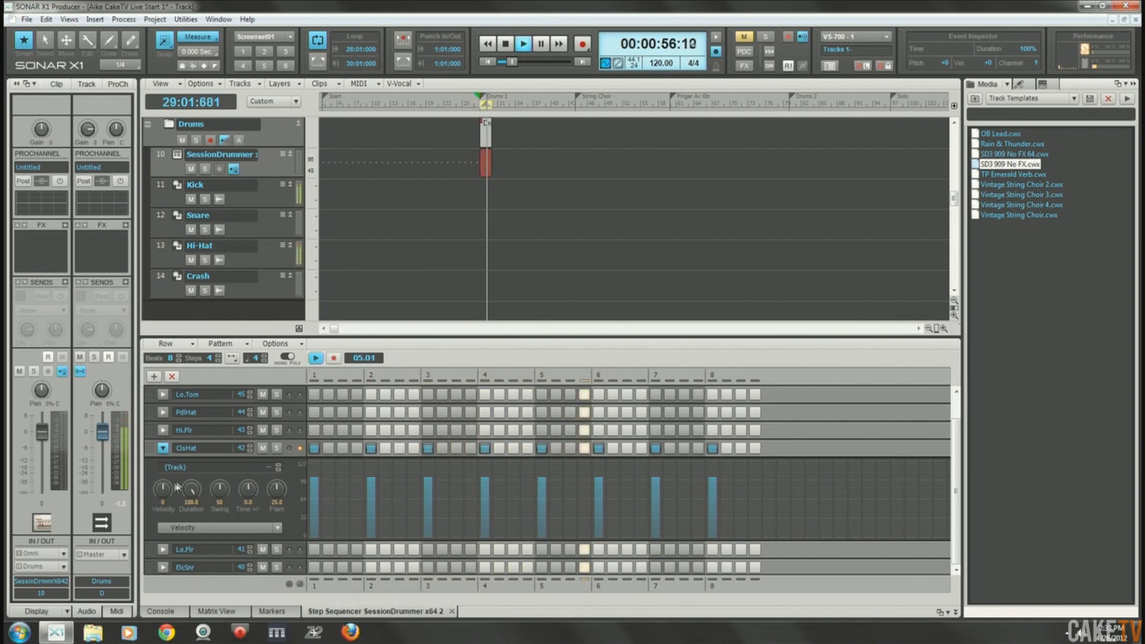
Lower the ClsHat velocities slightly on beats 2, 4, 6 and 8, and set the row's Velocity offset to -17.
{"action": "left_click", "coordinate": [368, 496]}
{"action": "left_click", "coordinate": [485, 491]}
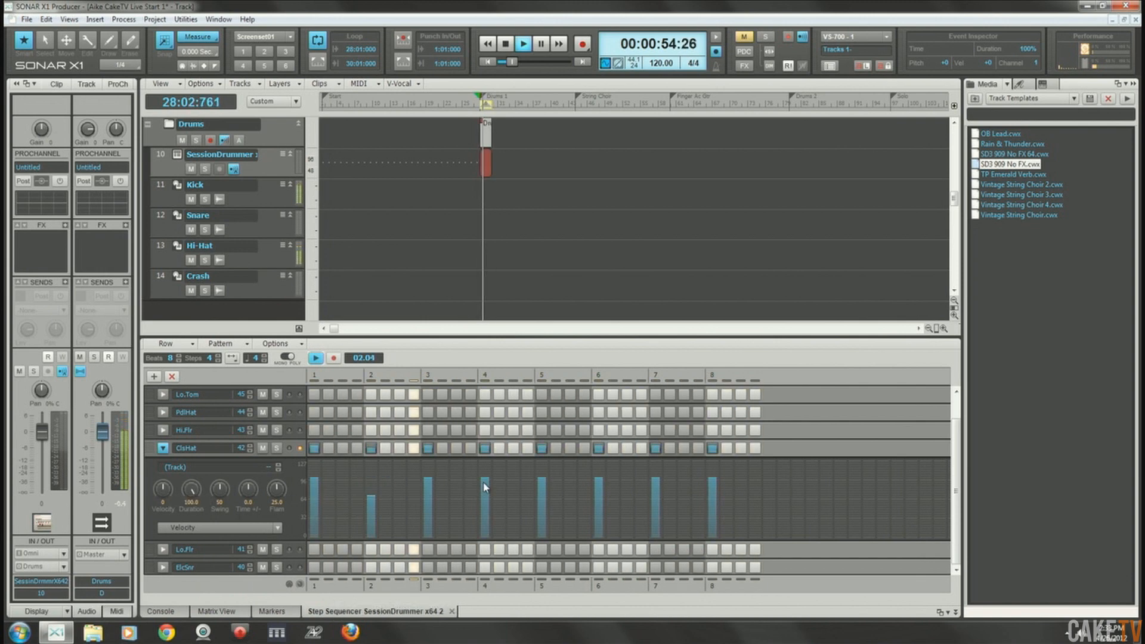
{"action": "left_click", "coordinate": [598, 491]}
{"action": "left_click", "coordinate": [713, 491]}
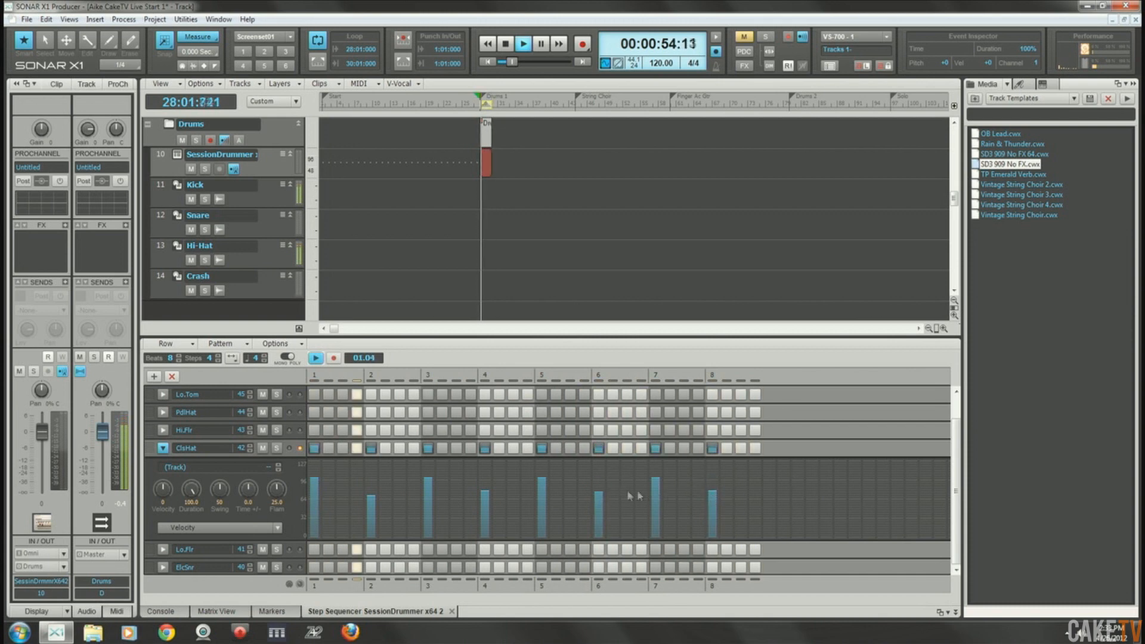
{"action": "left_click", "coordinate": [371, 488]}
{"action": "left_click", "coordinate": [486, 485]}
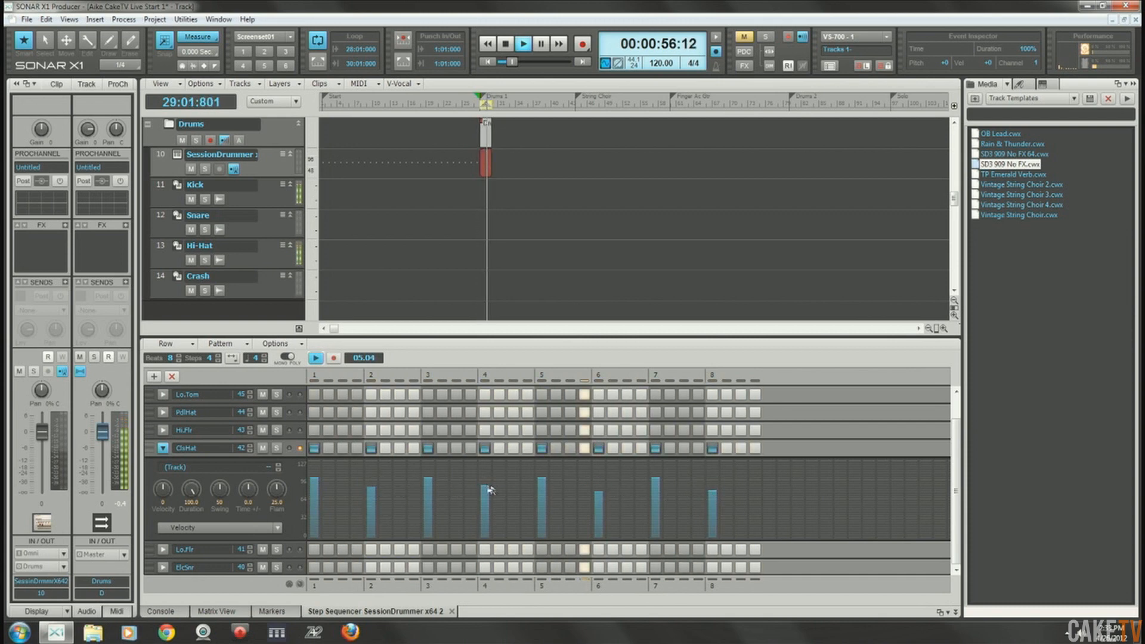
{"action": "left_click", "coordinate": [599, 487]}
{"action": "left_click", "coordinate": [713, 487]}
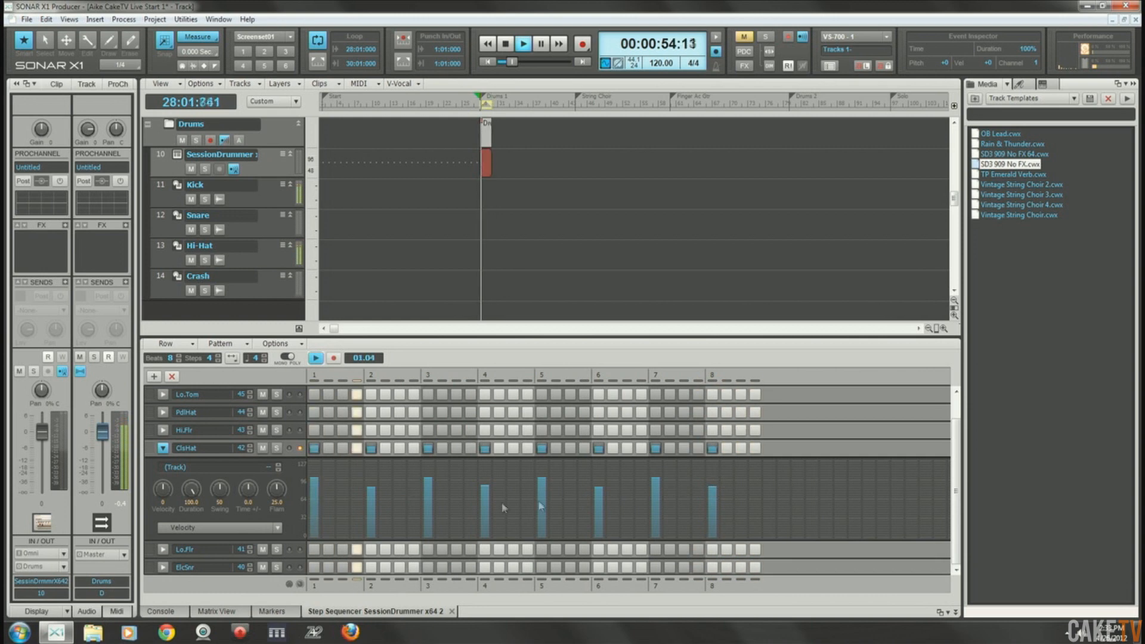
{"action": "mouse_move", "coordinate": [163, 490]}
{"action": "left_mouse_down"}
{"action": "mouse_move", "coordinate": [163, 512]}
{"action": "mouse_move", "coordinate": [169, 492]}
{"action": "left_mouse_up"}
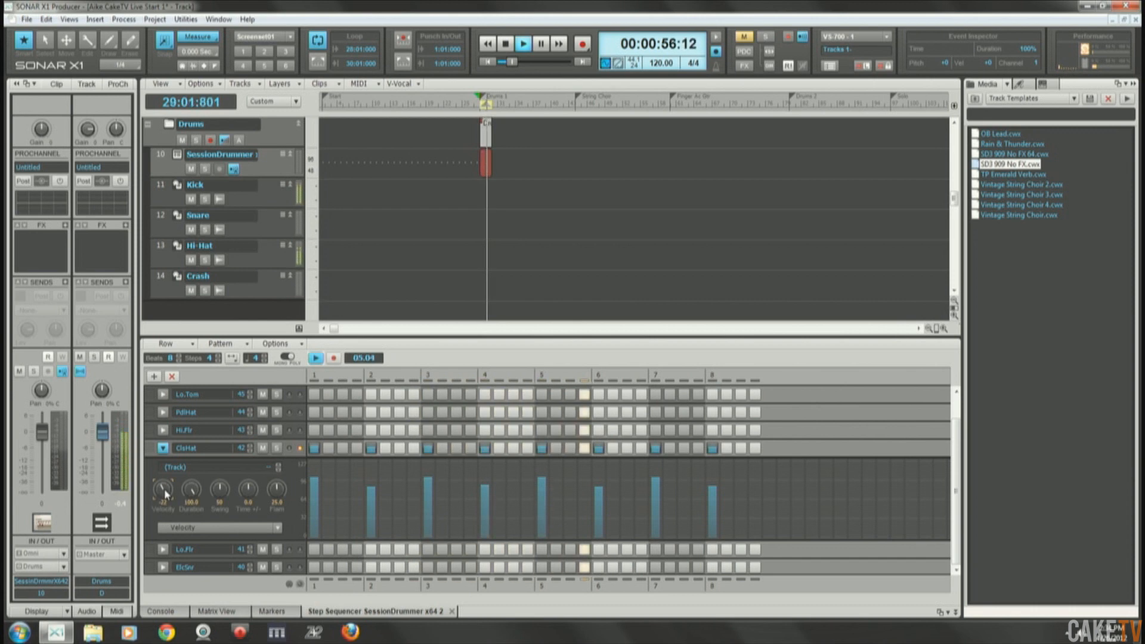
{"action": "left_click_drag", "start_coordinate": [163, 489], "coordinate": [164, 486]}
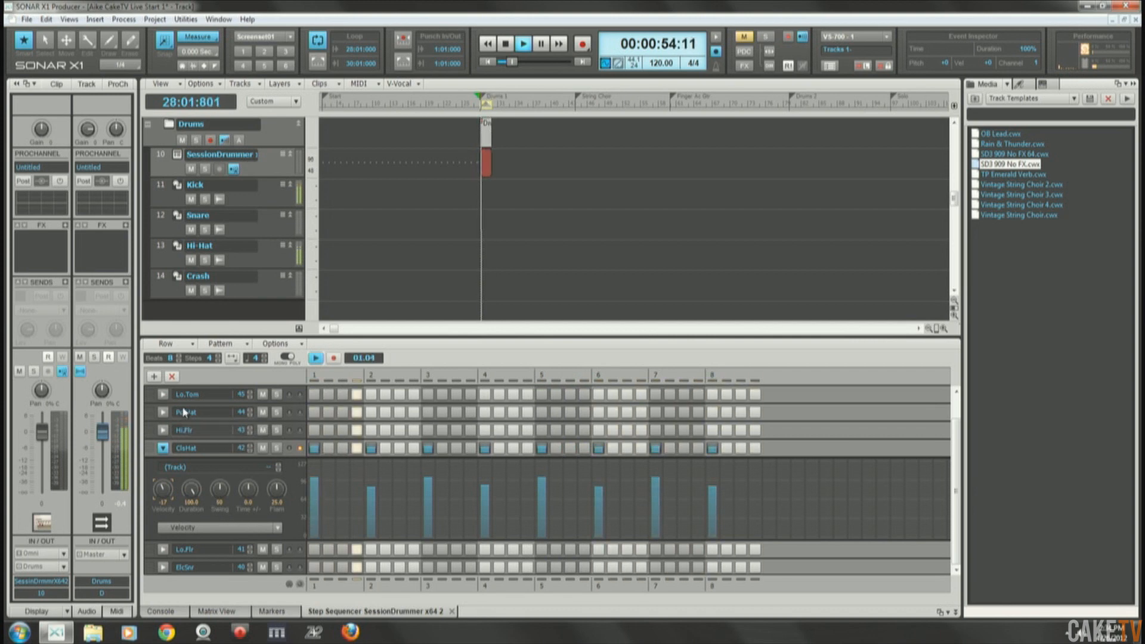
Add OpnHat hits on the third step of each of the eight beats.
{"action": "scroll", "coordinate": [205, 465], "scroll_direction": "up", "scroll_amount": 1}
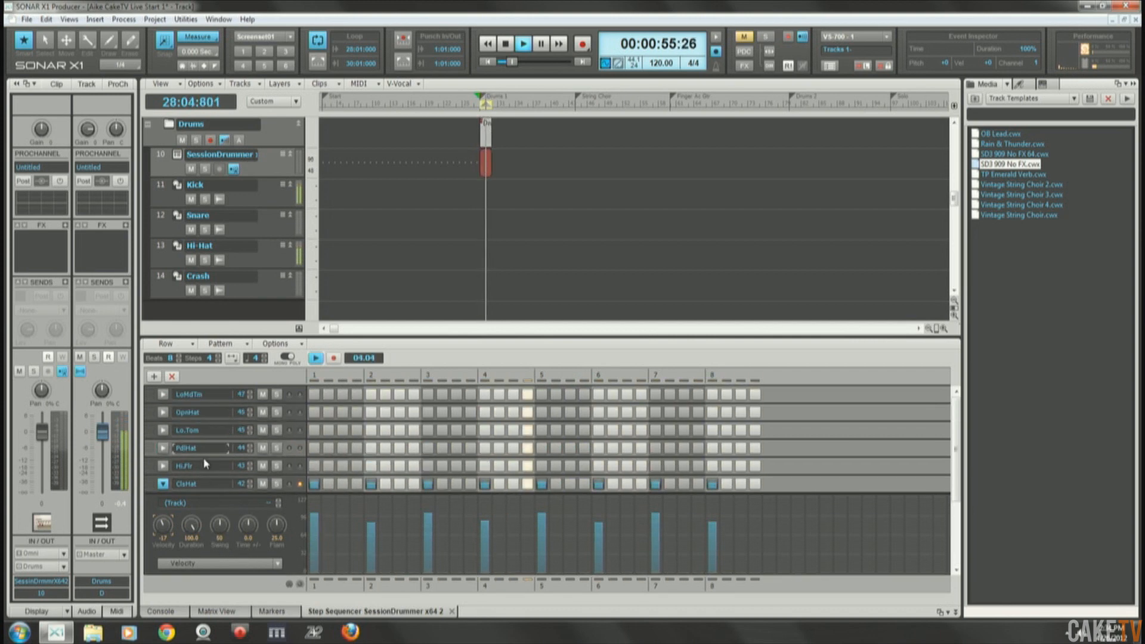
{"action": "left_click", "coordinate": [196, 411]}
{"action": "left_click", "coordinate": [344, 412]}
{"action": "left_click", "coordinate": [400, 412]}
{"action": "left_click", "coordinate": [457, 413]}
{"action": "left_click", "coordinate": [513, 412]}
{"action": "left_click", "coordinate": [571, 413]}
{"action": "left_click", "coordinate": [628, 412]}
{"action": "left_click", "coordinate": [685, 412]}
{"action": "left_click", "coordinate": [741, 412]}
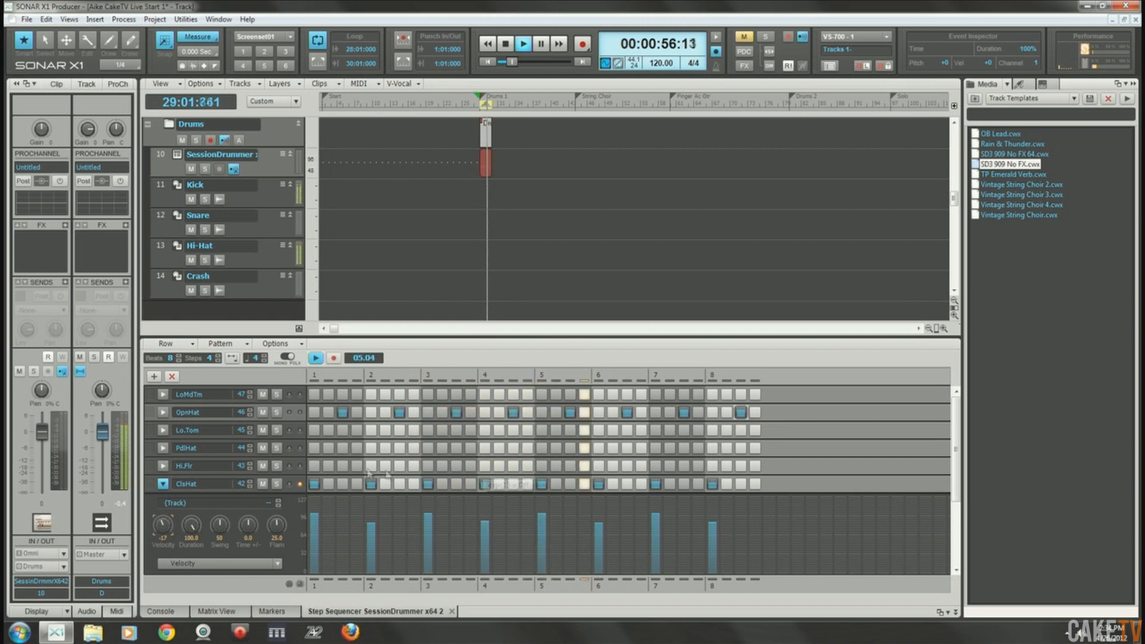
Lower the OpnHat velocities on beats 2, 4, 6 and 8, and set the row's Velocity offset to -28.
{"action": "left_click", "coordinate": [163, 413]}
{"action": "left_click", "coordinate": [401, 453]}
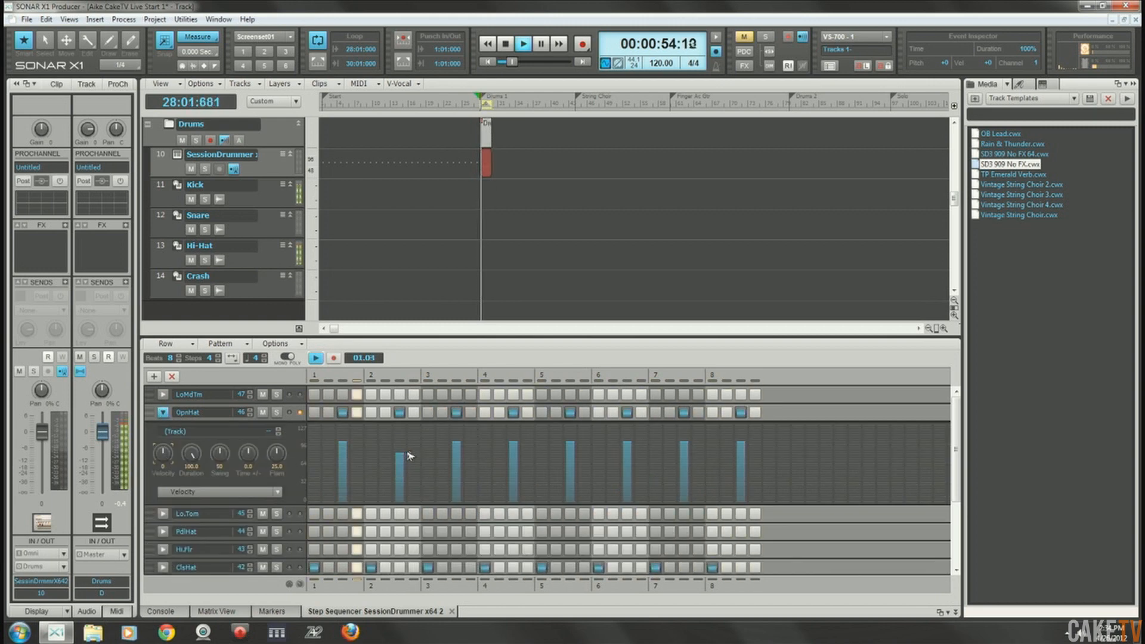
{"action": "left_click", "coordinate": [514, 453]}
{"action": "left_click", "coordinate": [627, 451]}
{"action": "left_click", "coordinate": [741, 453]}
{"action": "left_click_drag", "start_coordinate": [163, 453], "coordinate": [163, 457]}
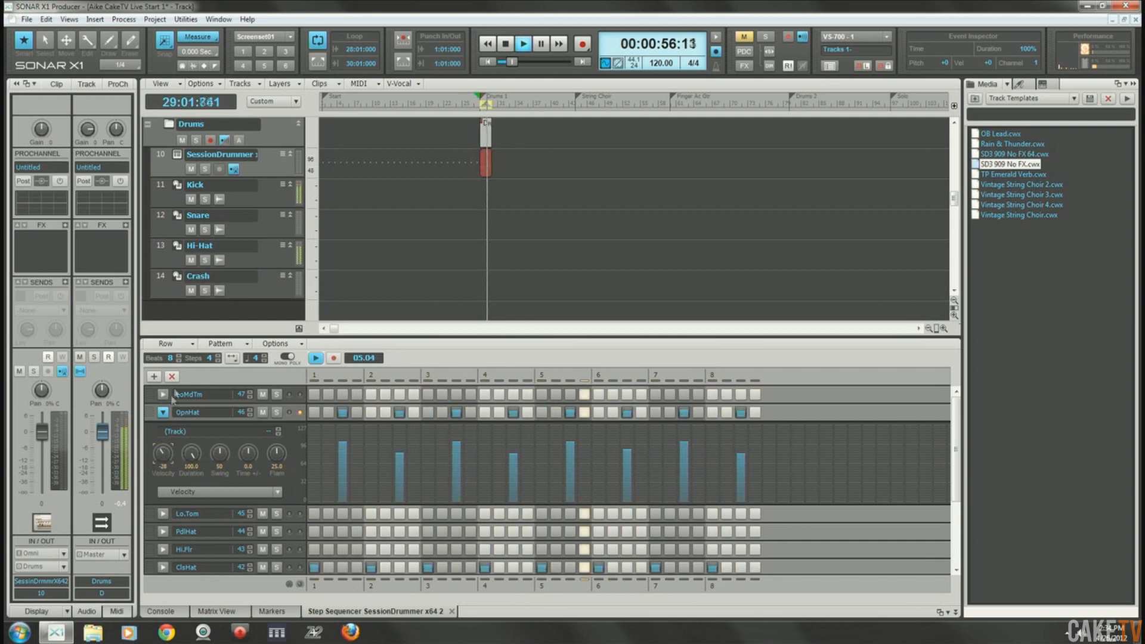
Select the Hi-Hat track and lower its volume to about -1.3 dB.
{"action": "left_click", "coordinate": [161, 248]}
{"action": "left_click_drag", "start_coordinate": [43, 433], "coordinate": [43, 438]}
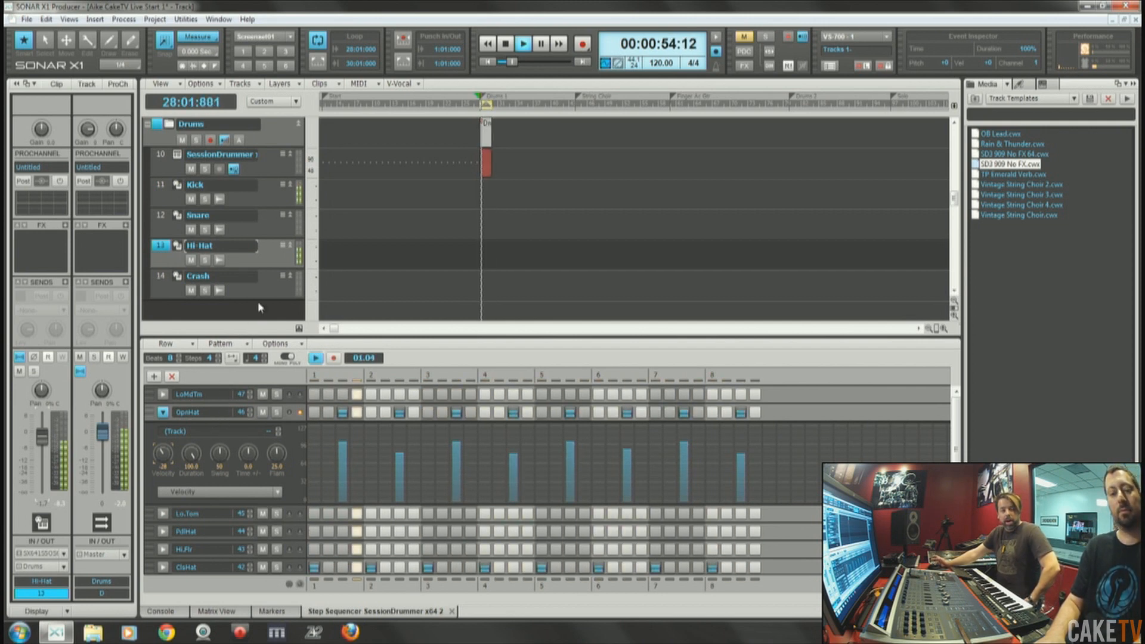
Stop playback, extend the SessionDrummer clip from the Drums 1 marker to the Finger Ac Gtr marker, and save the project.
{"action": "left_click", "coordinate": [510, 48]}
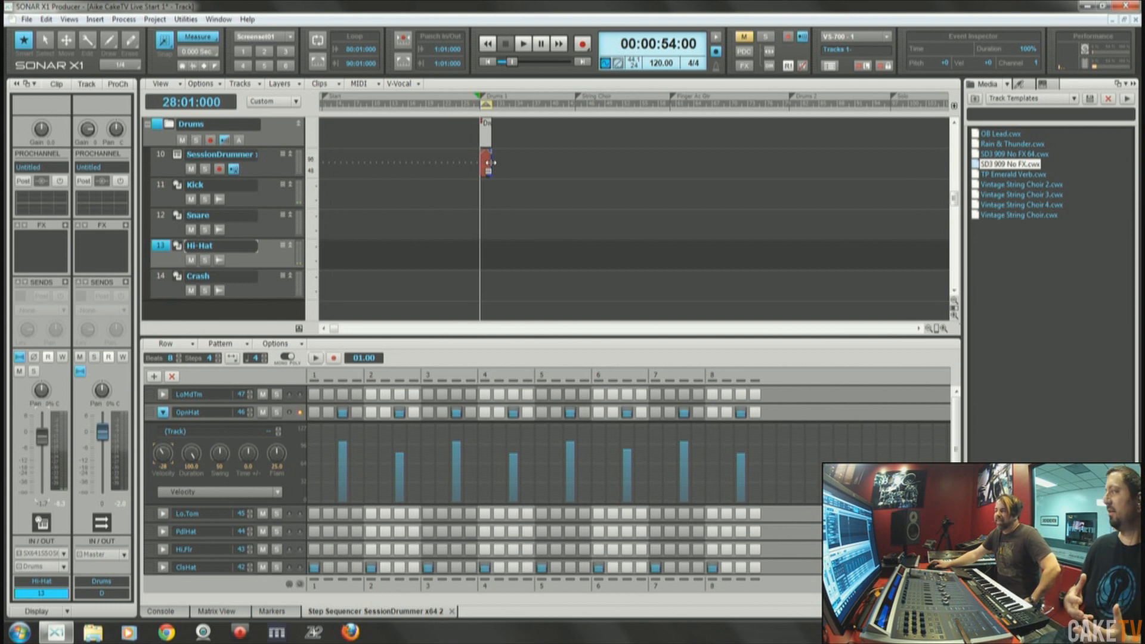
{"action": "left_click_drag", "start_coordinate": [490, 168], "coordinate": [575, 162]}
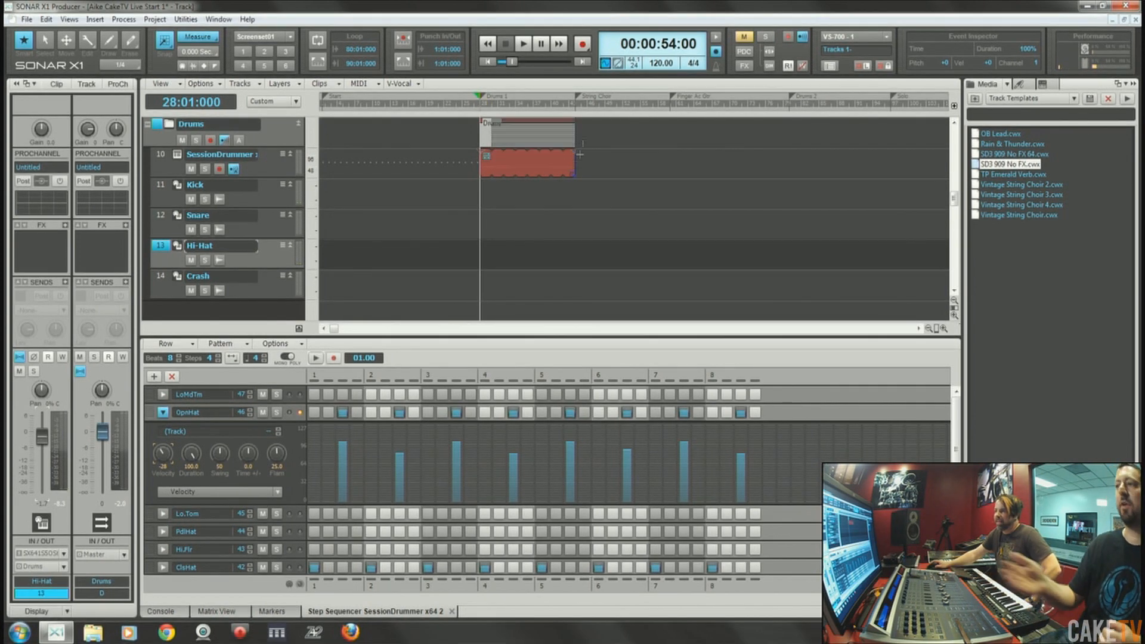
{"action": "left_click", "coordinate": [577, 109]}
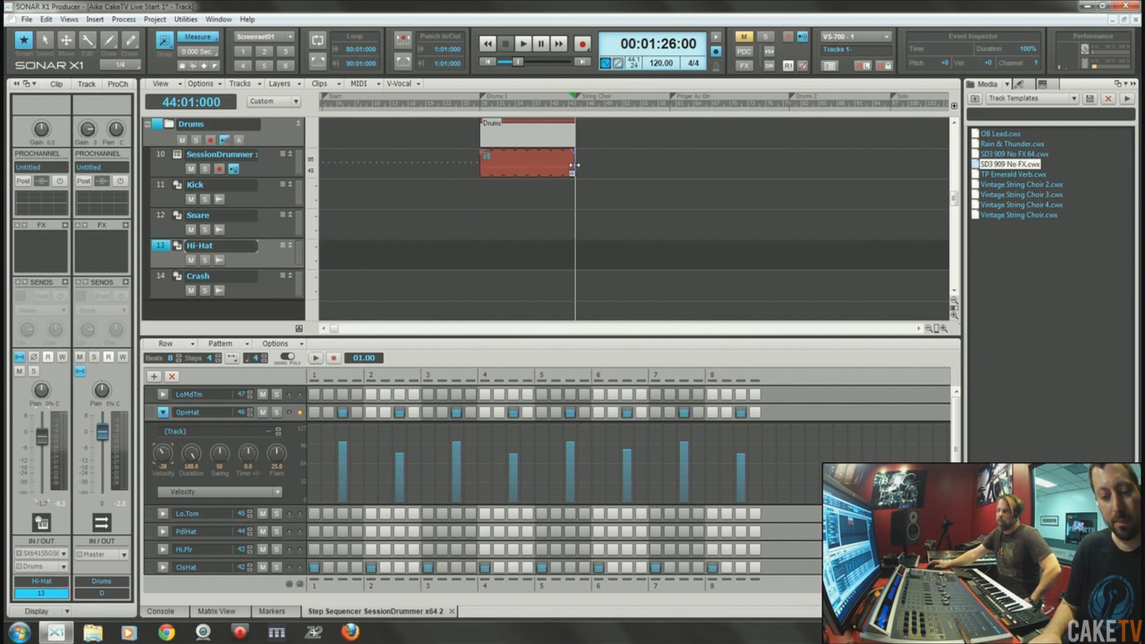
{"action": "left_click_drag", "start_coordinate": [670, 165], "coordinate": [669, 166]}
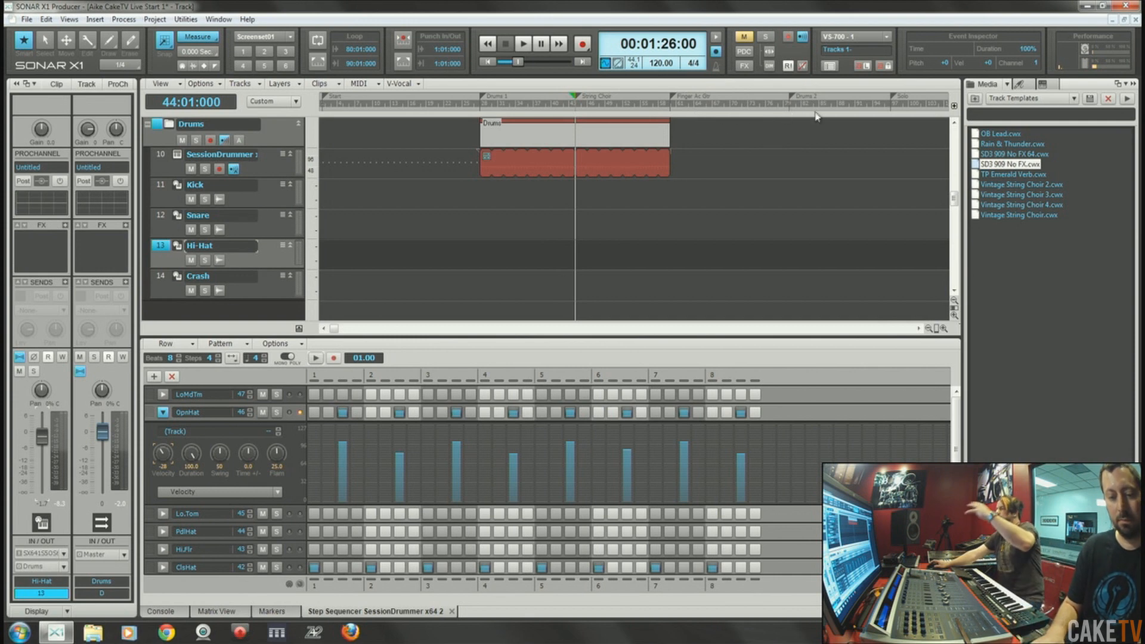
{"action": "left_click", "coordinate": [26, 19]}
{"action": "left_click", "coordinate": [48, 68]}
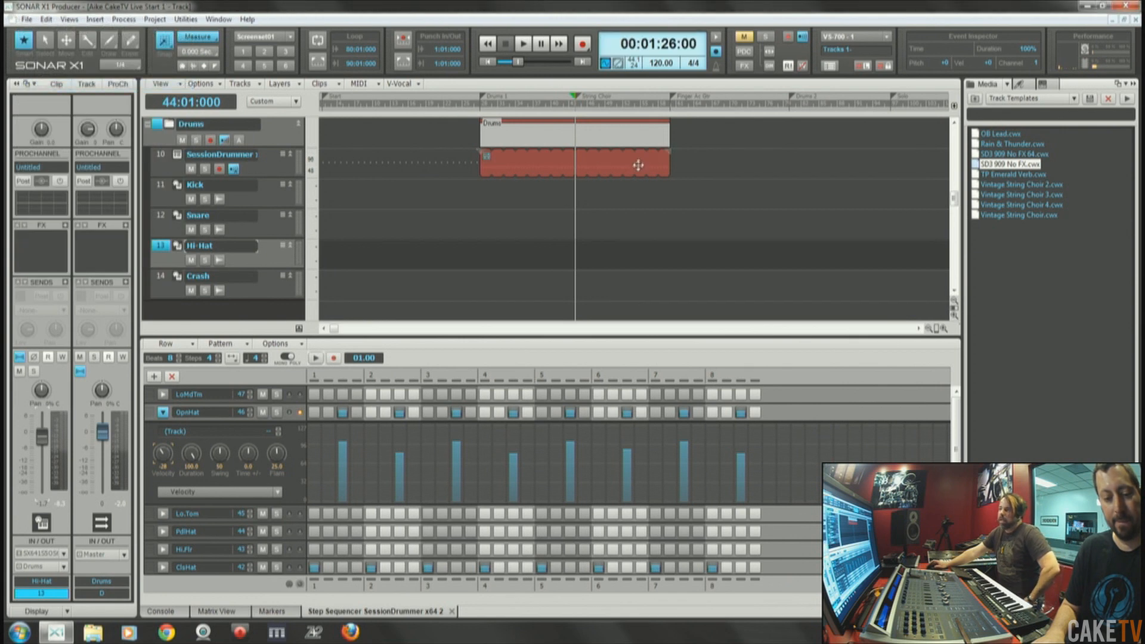
Copy the extended SessionDrummer clip to the Drums 2 marker at bar 80 and audition it from there.
{"action": "left_click", "coordinate": [502, 173]}
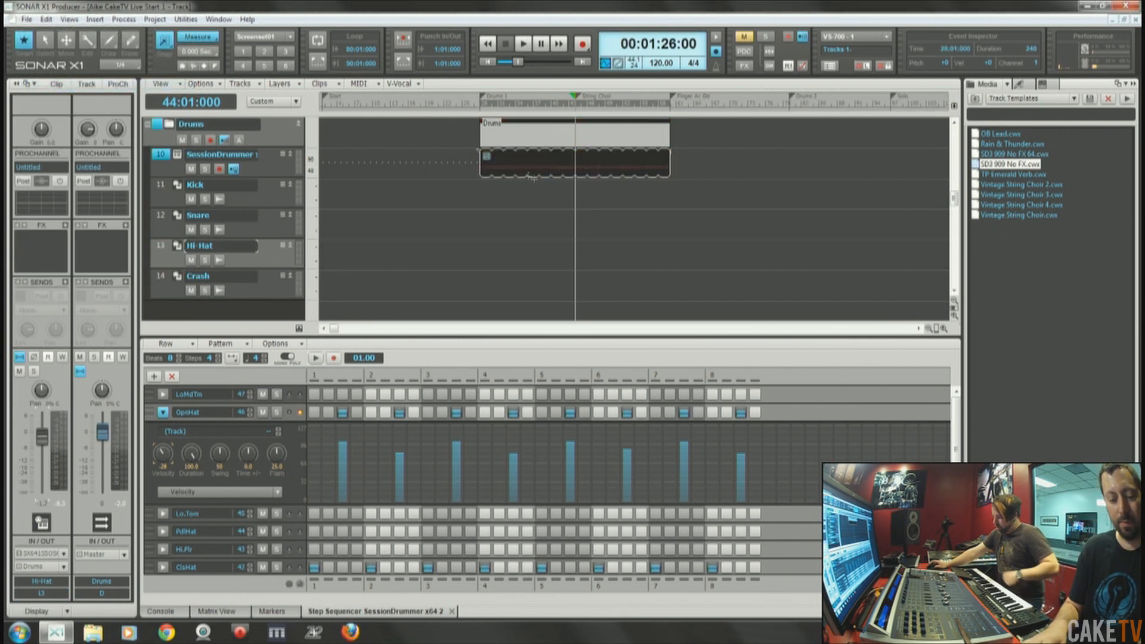
{"action": "left_click_drag", "start_coordinate": [498, 171], "coordinate": [809, 158]}
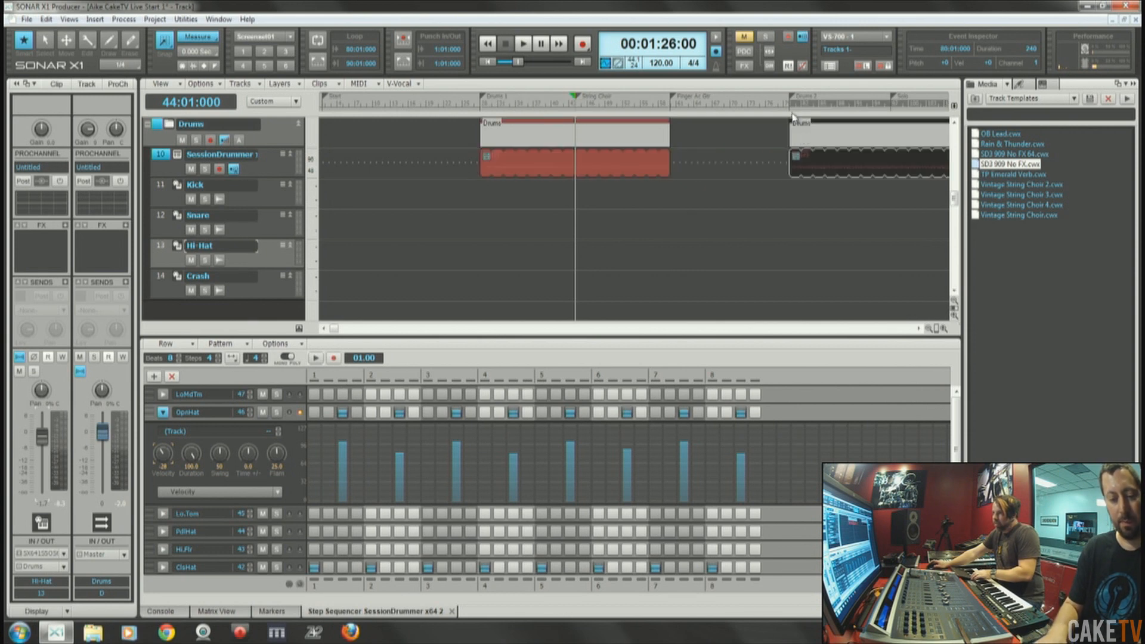
{"action": "left_click", "coordinate": [792, 107]}
{"action": "key", "text": "space"}
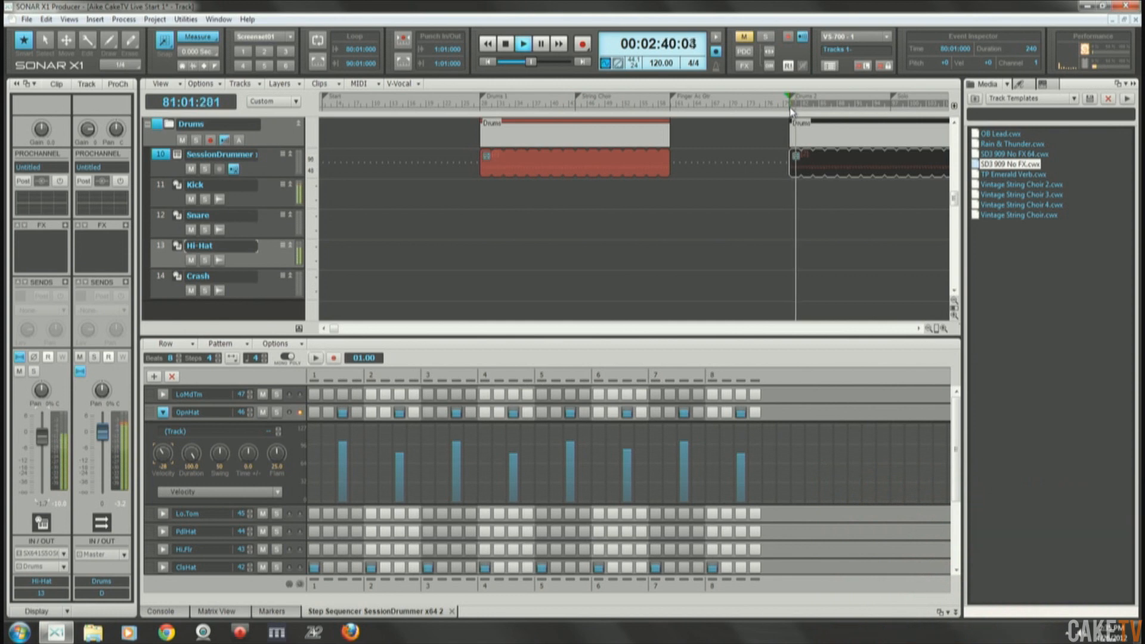
{"action": "key", "text": "space"}
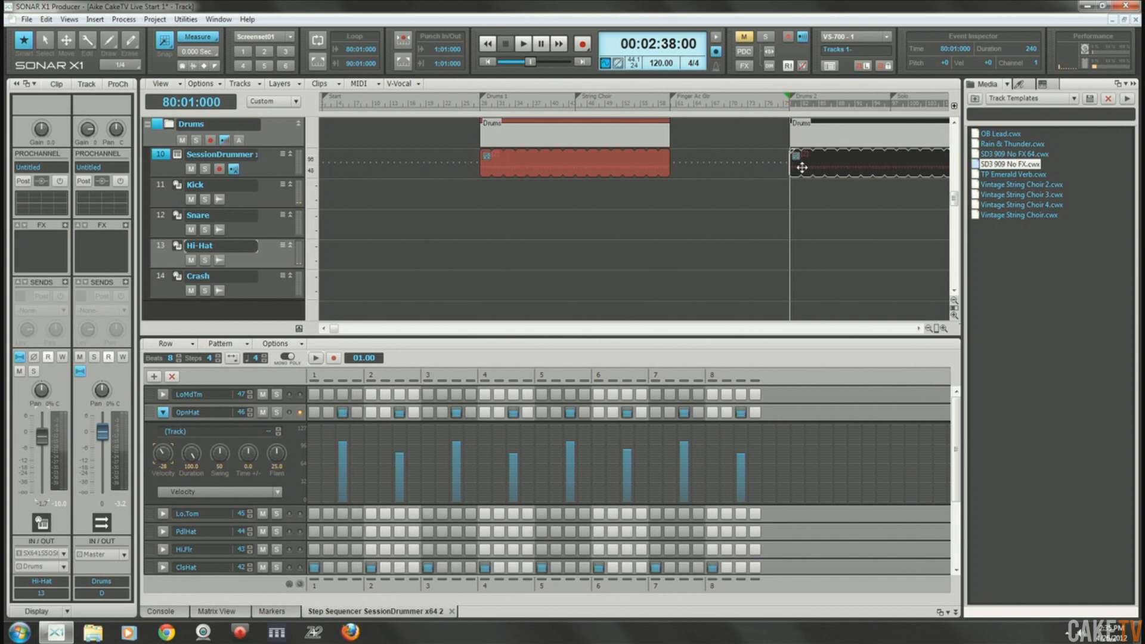
Unlink the copied drum clip at Drums 2 from the original and open it in its own step sequencer.
{"action": "left_click_drag", "start_coordinate": [334, 329], "coordinate": [363, 331]}
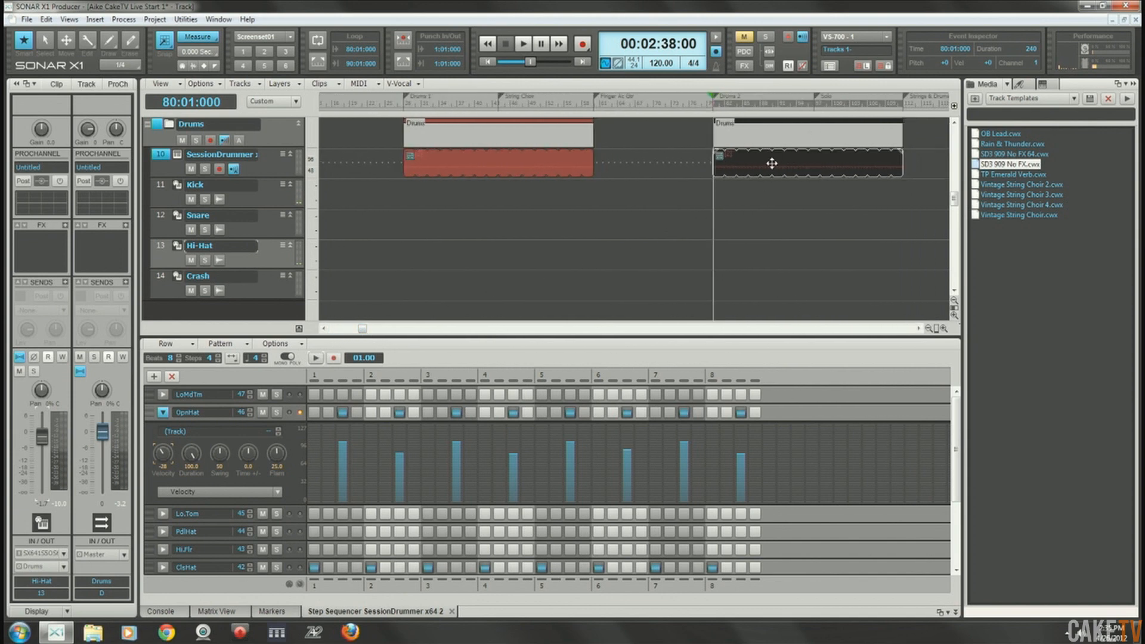
{"action": "left_click", "coordinate": [742, 165]}
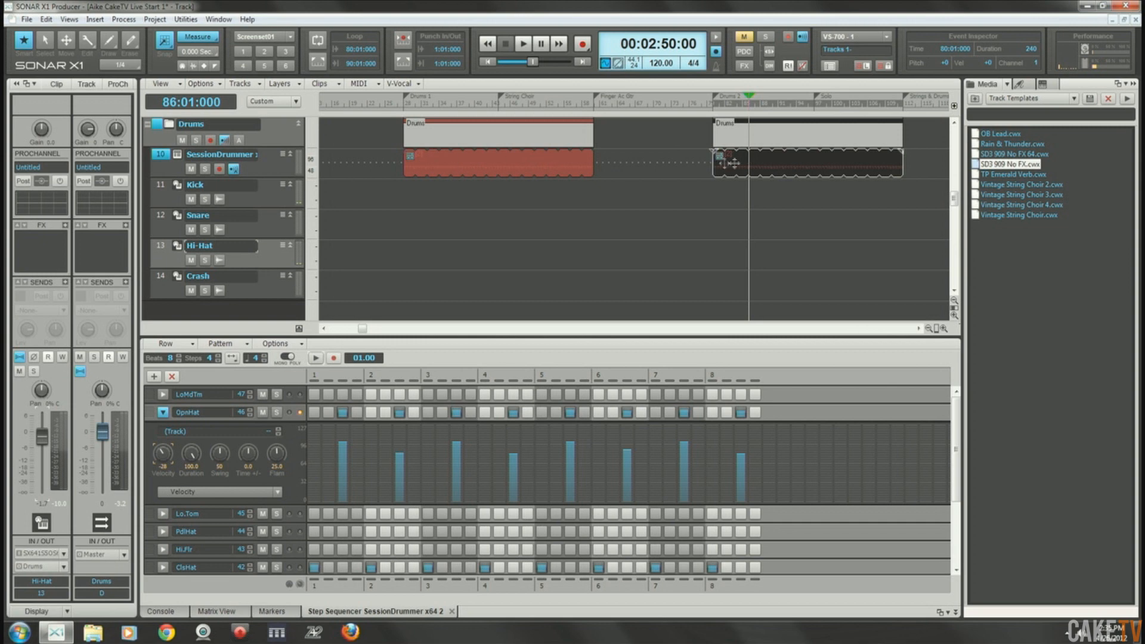
{"action": "right_click", "coordinate": [775, 157]}
{"action": "left_click", "coordinate": [835, 412]}
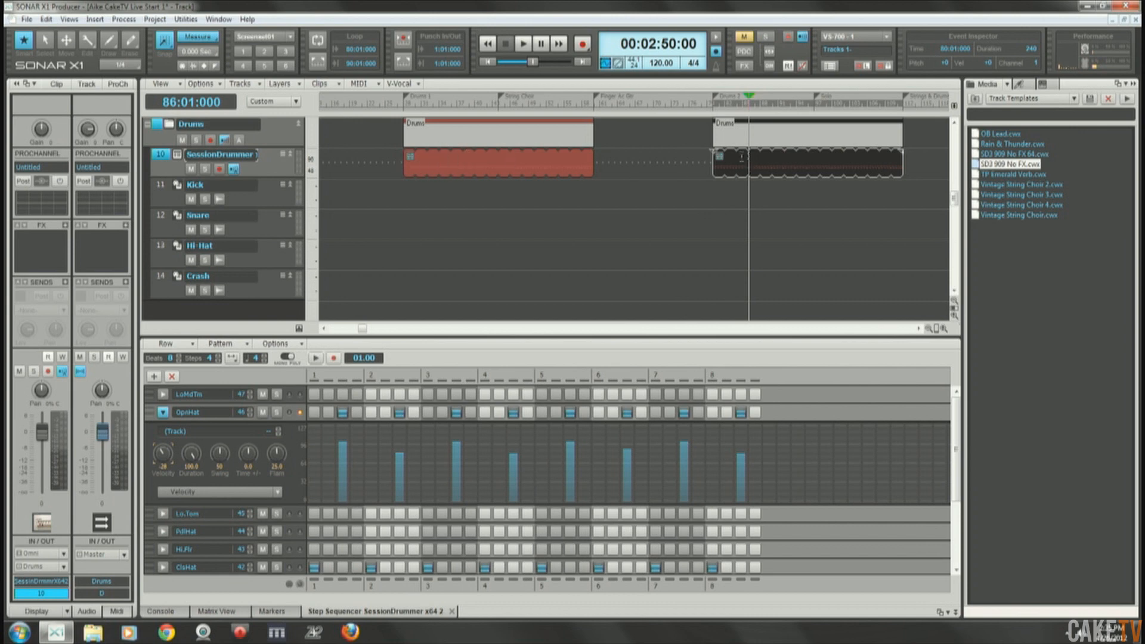
{"action": "double_click", "coordinate": [801, 167]}
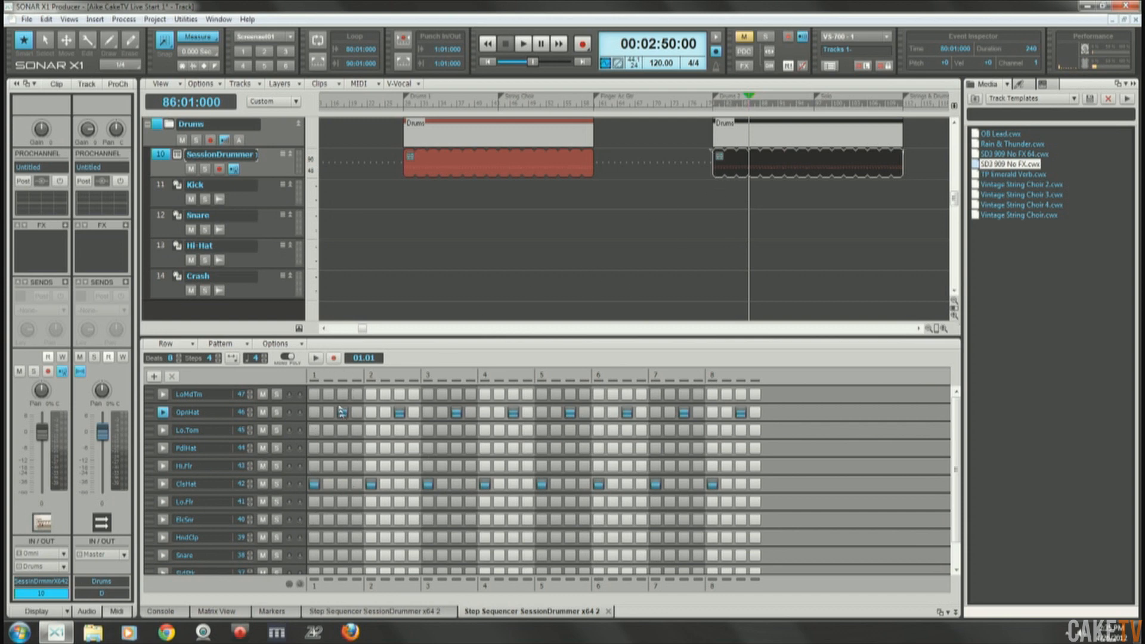
Play the copied pattern and add Snare hits on the first step of beats 2, 4, 6 and 8.
{"action": "left_click", "coordinate": [317, 359]}
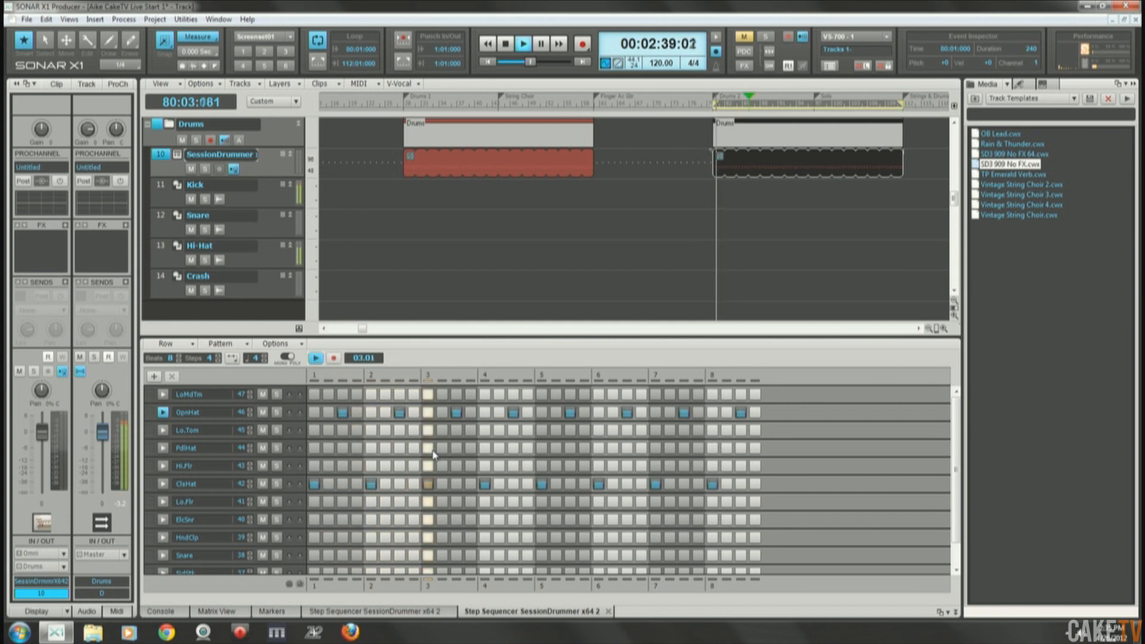
{"action": "left_click", "coordinate": [371, 556]}
{"action": "left_click", "coordinate": [485, 555]}
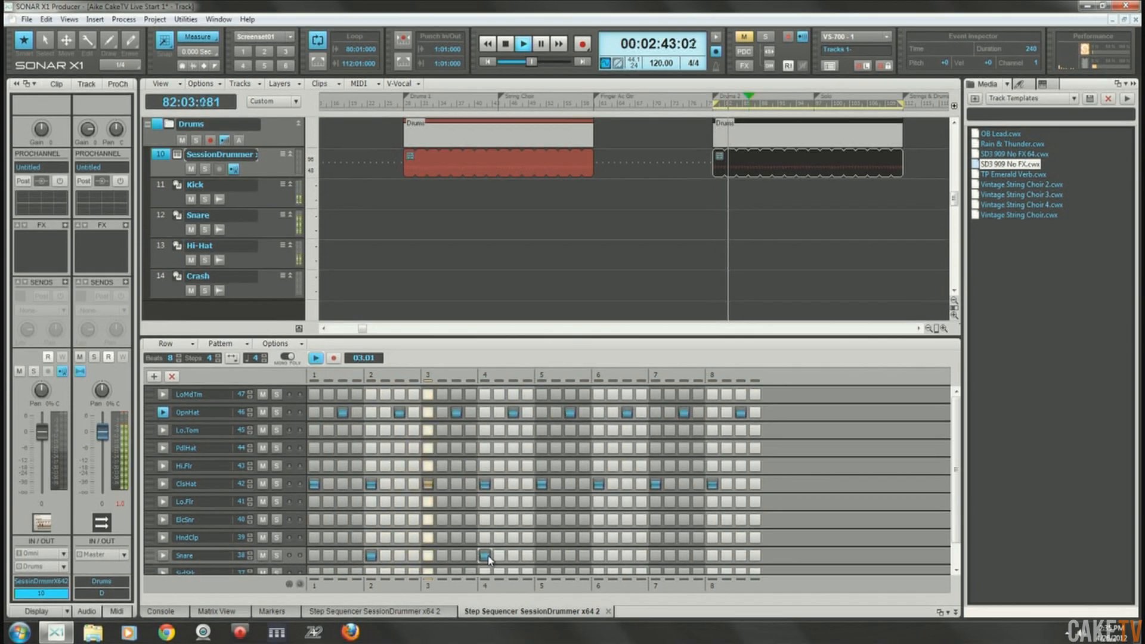
{"action": "left_click", "coordinate": [599, 556]}
{"action": "left_click", "coordinate": [712, 556]}
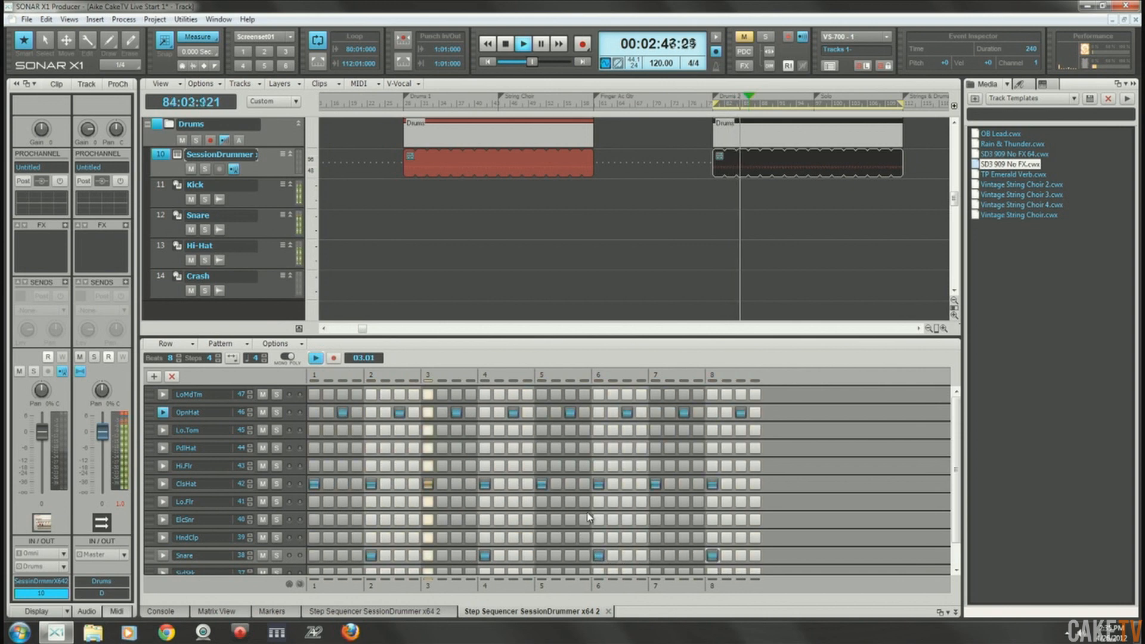
Fill the remaining steps of beat 8 with Snare hits and enable flams on all four Snare steps of that beat.
{"action": "scroll", "coordinate": [588, 517], "scroll_direction": "down", "scroll_amount": 2}
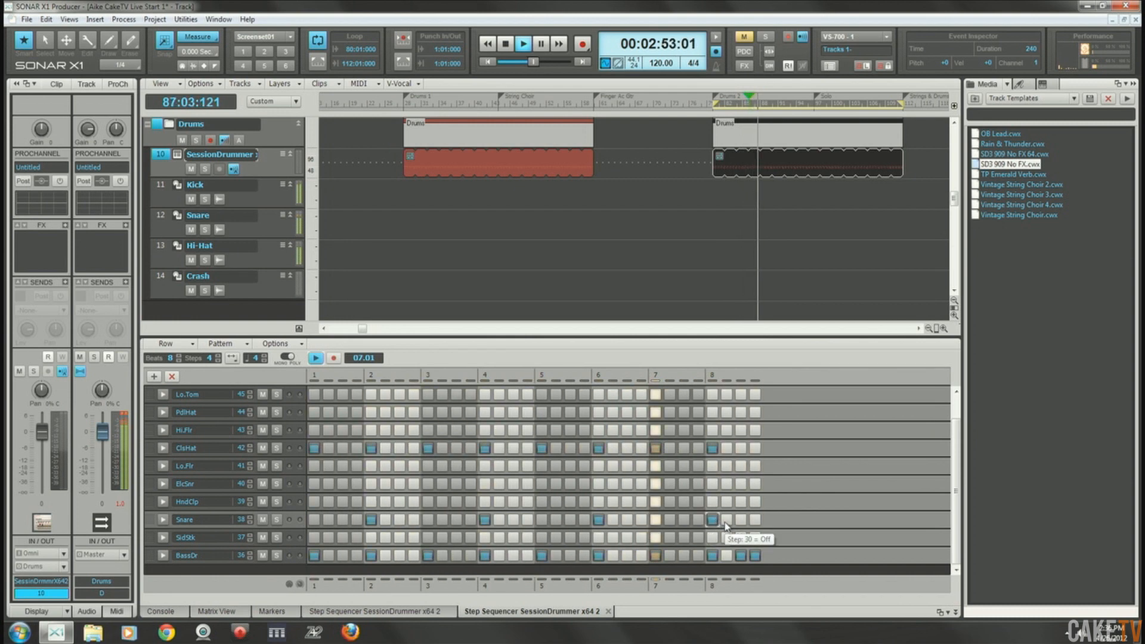
{"action": "left_click", "coordinate": [726, 522]}
{"action": "left_click", "coordinate": [741, 521]}
{"action": "left_click", "coordinate": [755, 522]}
{"action": "left_click", "coordinate": [715, 521], "text": "alt"}
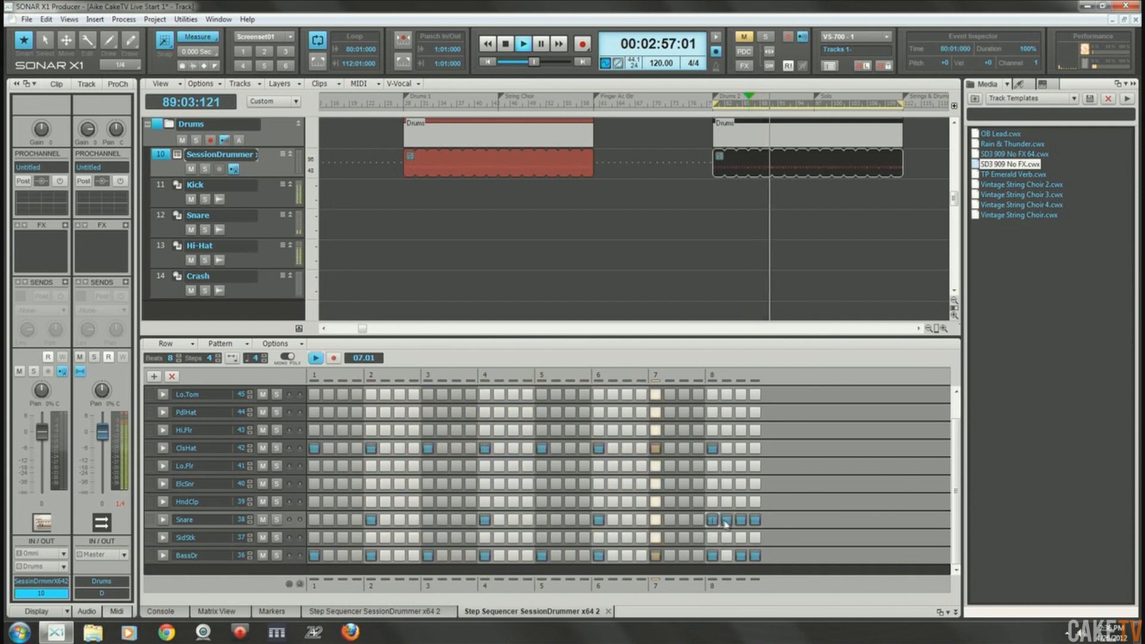
{"action": "left_click", "coordinate": [727, 520], "text": "alt"}
{"action": "left_click", "coordinate": [742, 521], "text": "alt"}
{"action": "left_click", "coordinate": [755, 521], "text": "alt"}
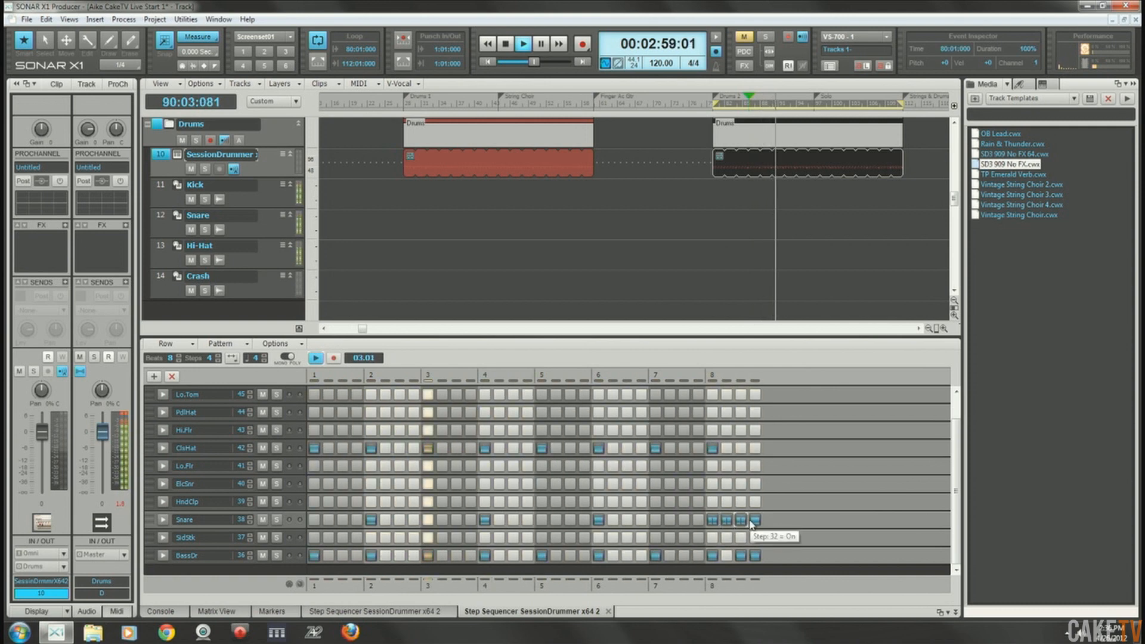
Set the Snare row's Flam to 41.0 and shape the four beat 8 velocities into a rising ramp.
{"action": "left_click", "coordinate": [163, 520]}
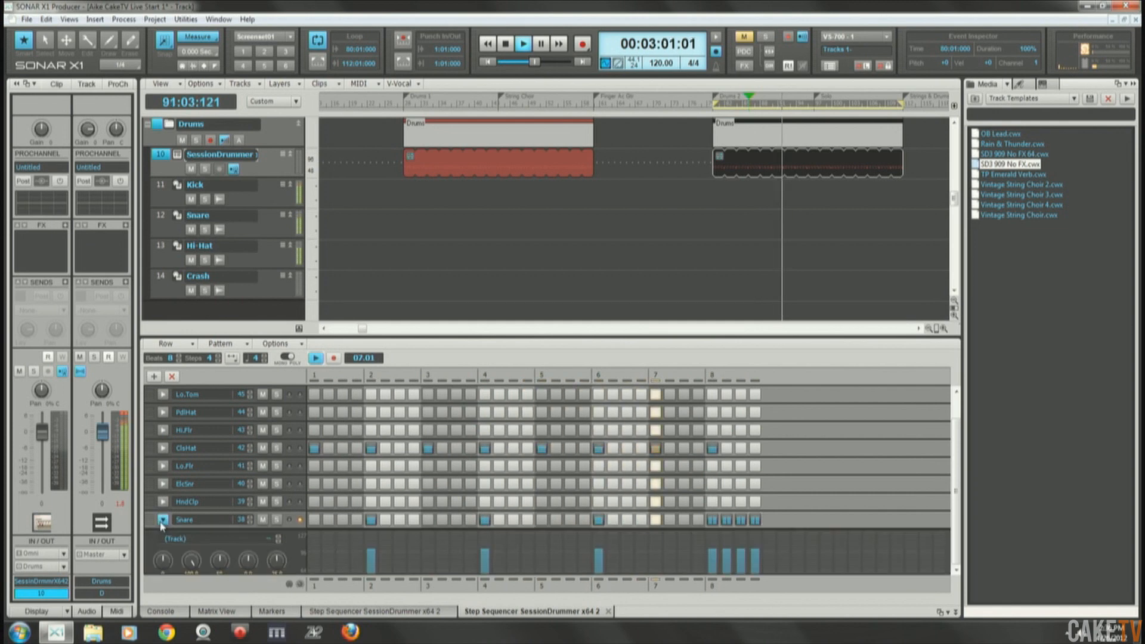
{"action": "scroll", "coordinate": [274, 516], "scroll_direction": "down", "scroll_amount": 3}
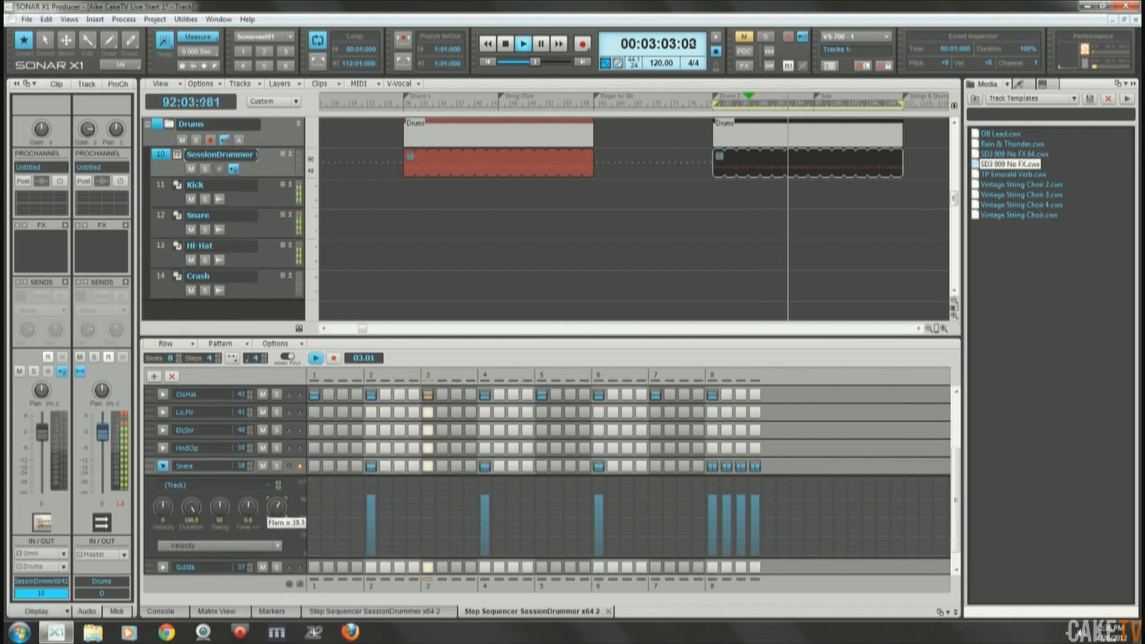
{"action": "left_click_drag", "start_coordinate": [277, 507], "coordinate": [277, 506]}
{"action": "left_click_drag", "start_coordinate": [712, 532], "coordinate": [765, 490]}
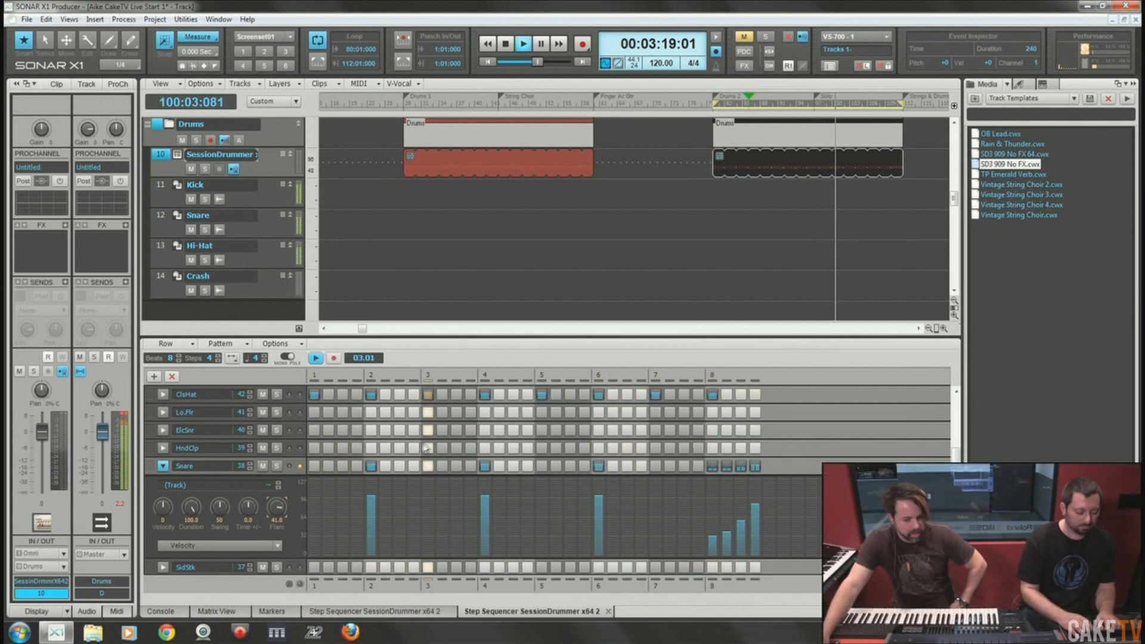
Add HndClp hits on the first step of beats 2 and 6, then stop the pattern and save the project.
{"action": "left_click", "coordinate": [370, 448]}
{"action": "left_click", "coordinate": [598, 448]}
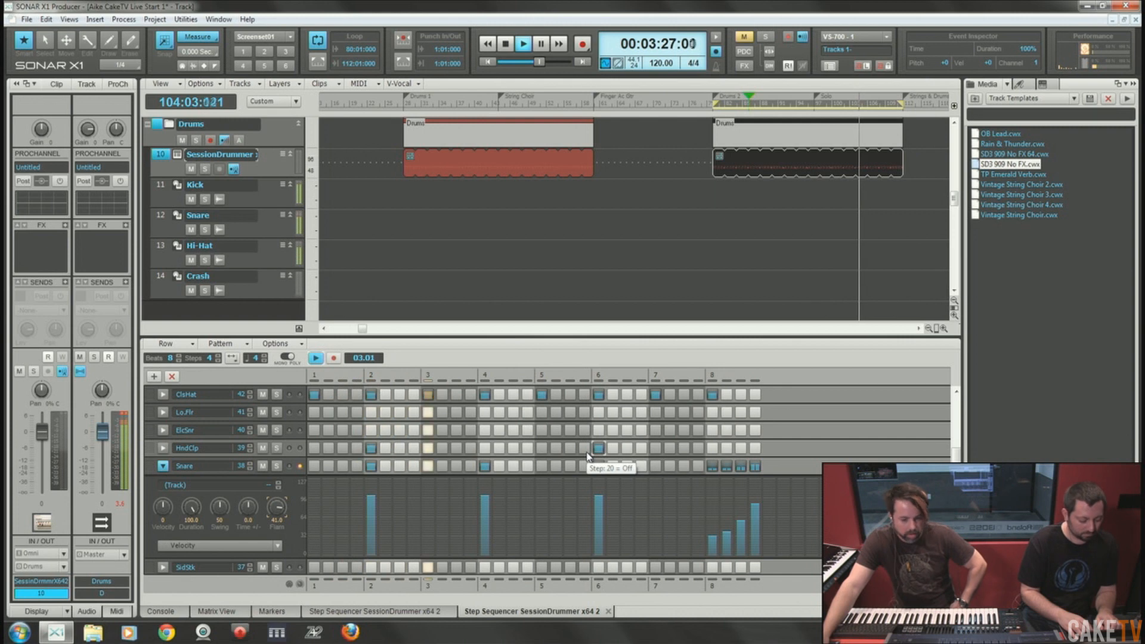
{"action": "left_click", "coordinate": [316, 359]}
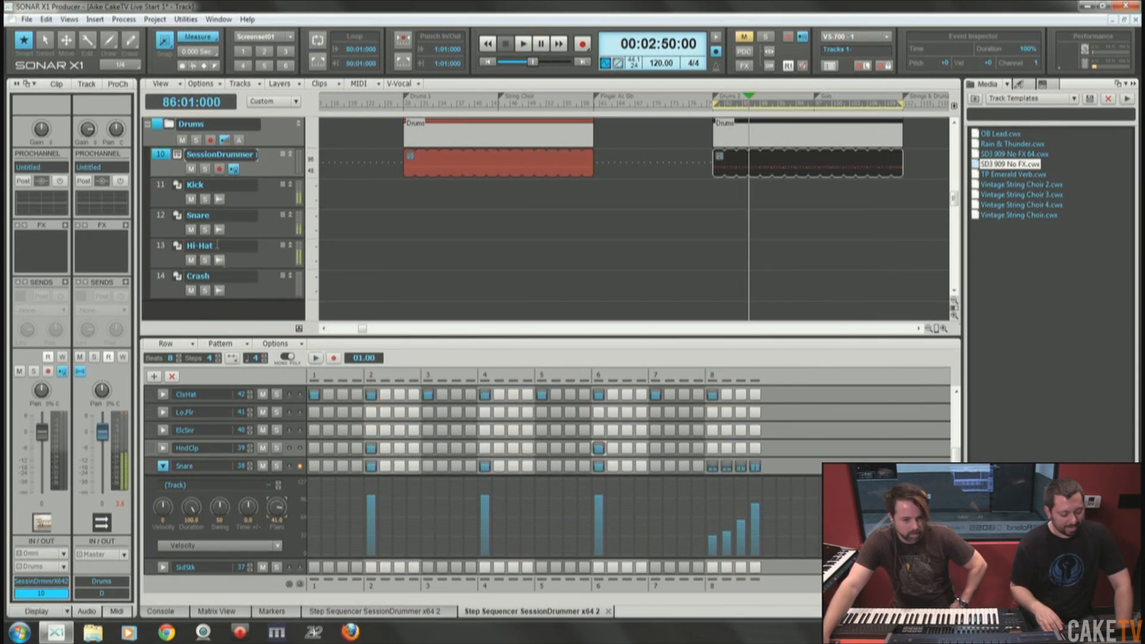
{"action": "left_click", "coordinate": [27, 19]}
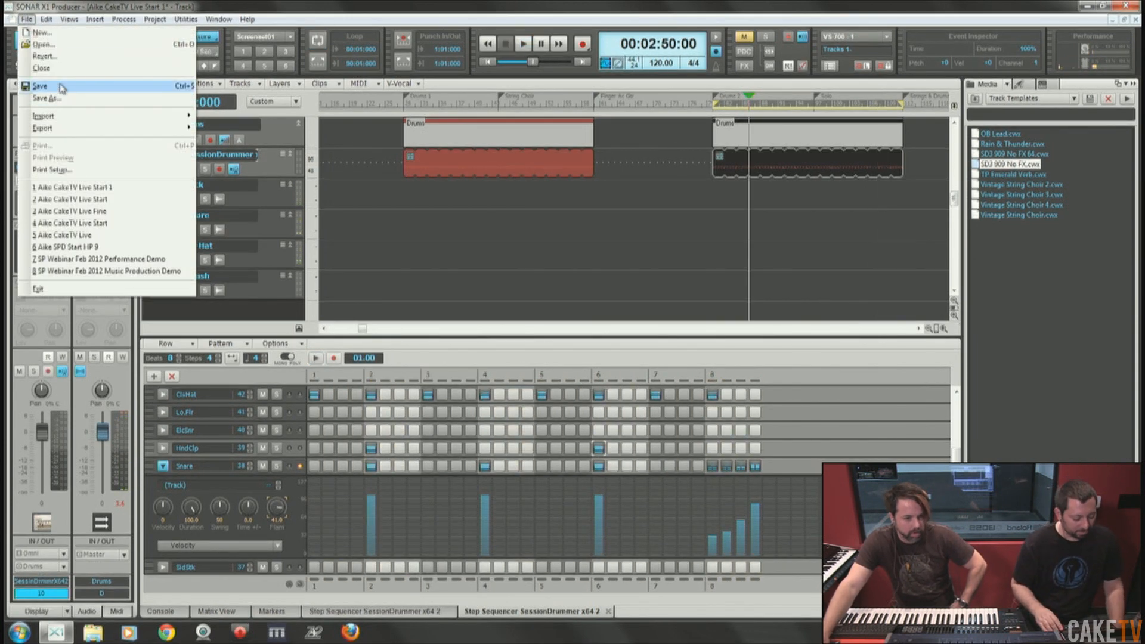
{"action": "left_click", "coordinate": [44, 63]}
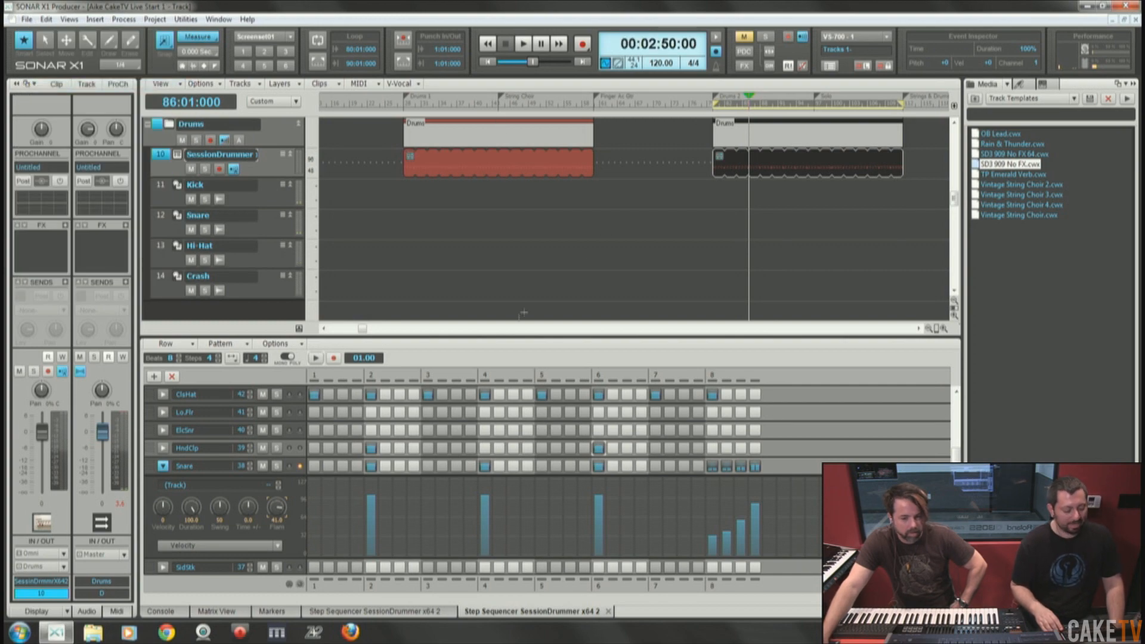
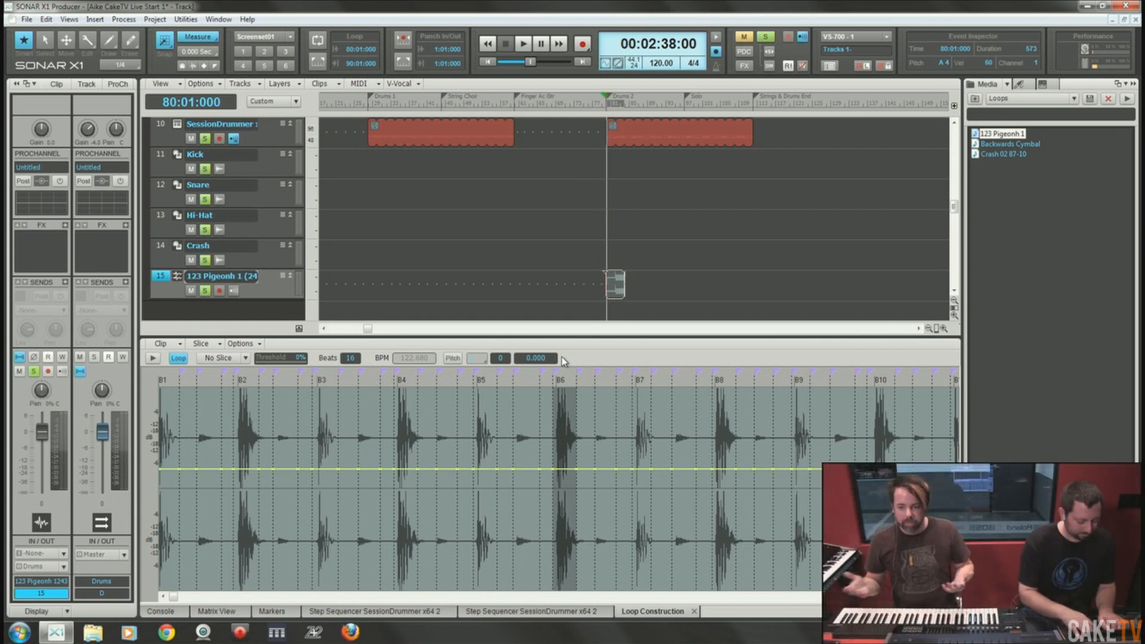
Audition the opening slices of the 123 Pigeonh 1 loop and silence the two beat 1 slices by lowering their gain to minimum.
{"action": "left_click", "coordinate": [170, 432]}
{"action": "left_click", "coordinate": [187, 437]}
{"action": "left_click", "coordinate": [176, 441]}
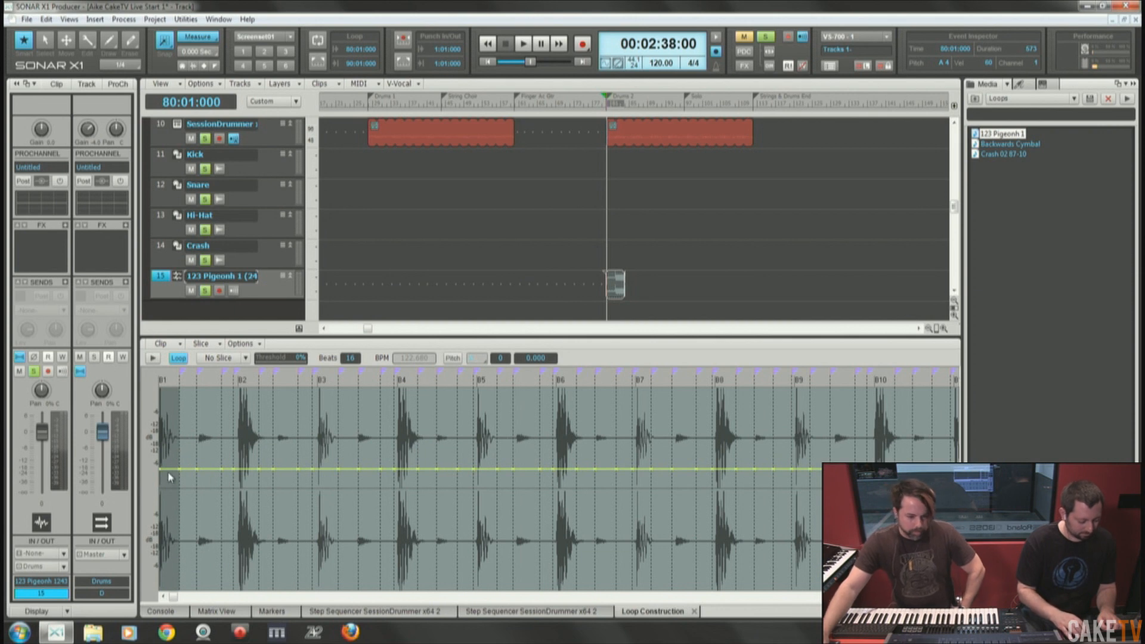
{"action": "left_click_drag", "start_coordinate": [168, 470], "coordinate": [169, 588]}
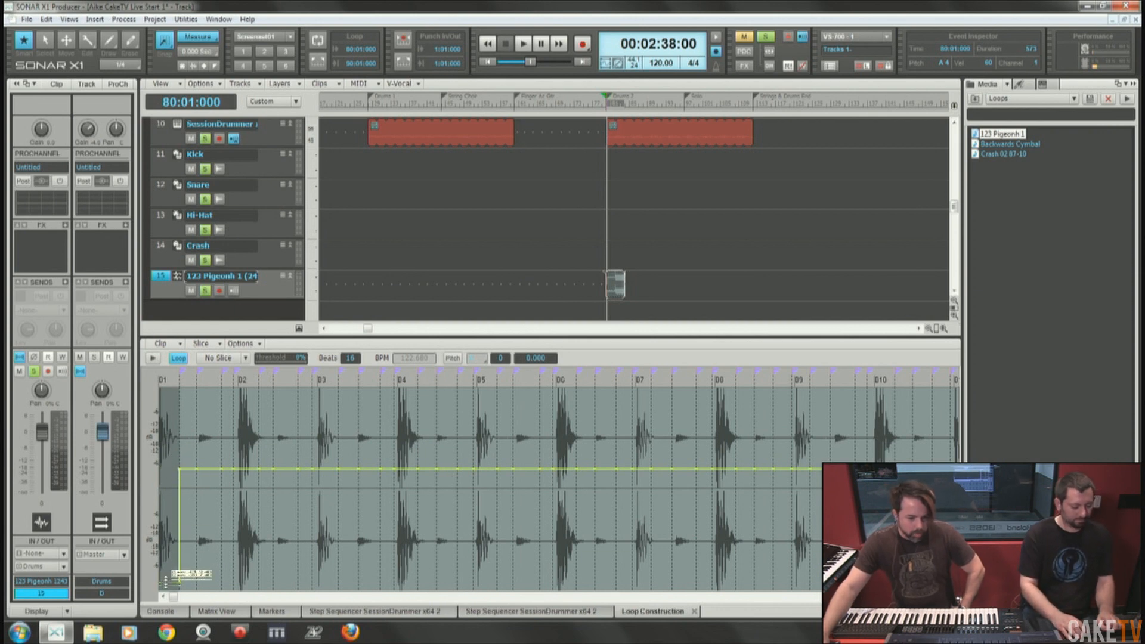
{"action": "left_click", "coordinate": [189, 471]}
{"action": "left_click_drag", "start_coordinate": [192, 469], "coordinate": [204, 582]}
Silence the first two slices of beats 3, 5, 7 and 9 in the loop by lowering their gain envelopes to minimum.
{"action": "left_click", "coordinate": [255, 460]}
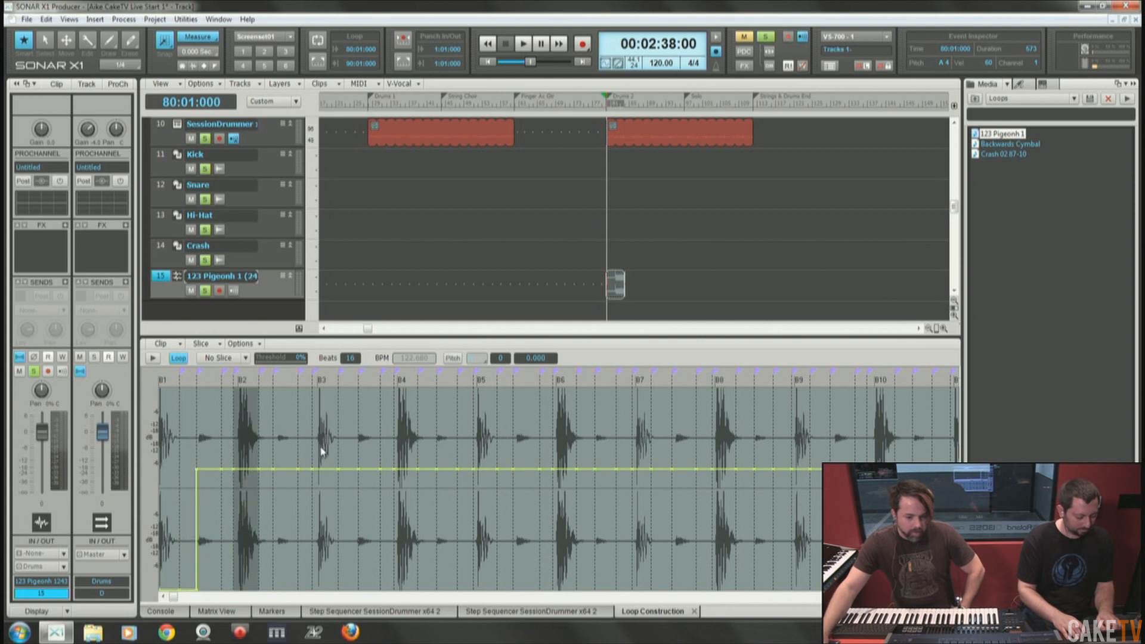
{"action": "left_click", "coordinate": [325, 469]}
{"action": "left_click_drag", "start_coordinate": [327, 476], "coordinate": [326, 610]}
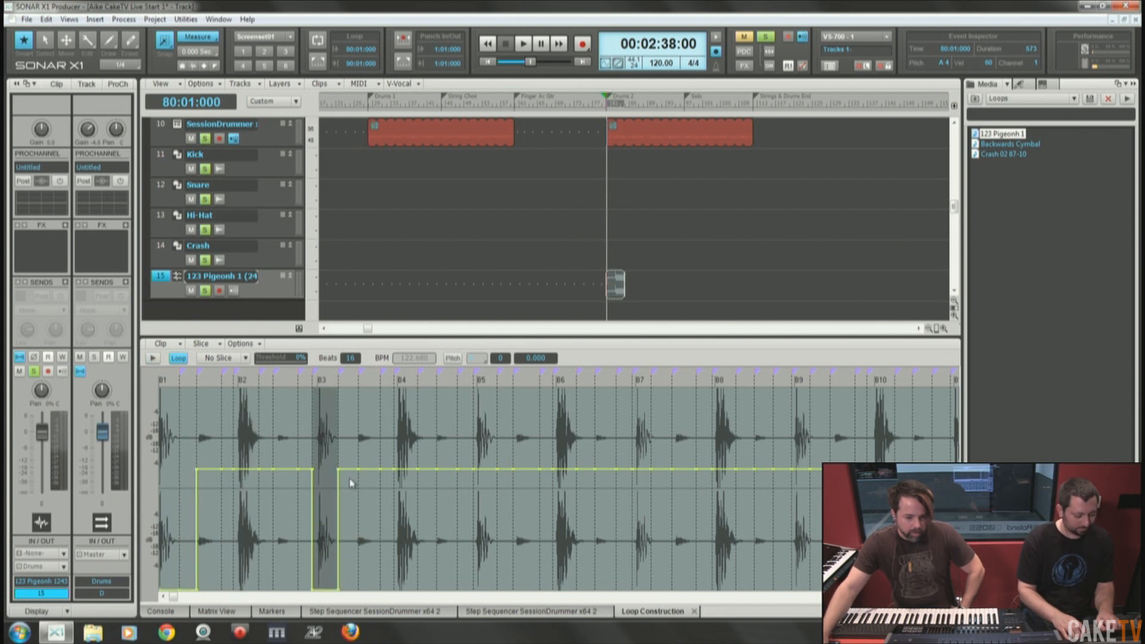
{"action": "left_click_drag", "start_coordinate": [349, 469], "coordinate": [352, 618]}
{"action": "left_click_drag", "start_coordinate": [481, 469], "coordinate": [484, 605]}
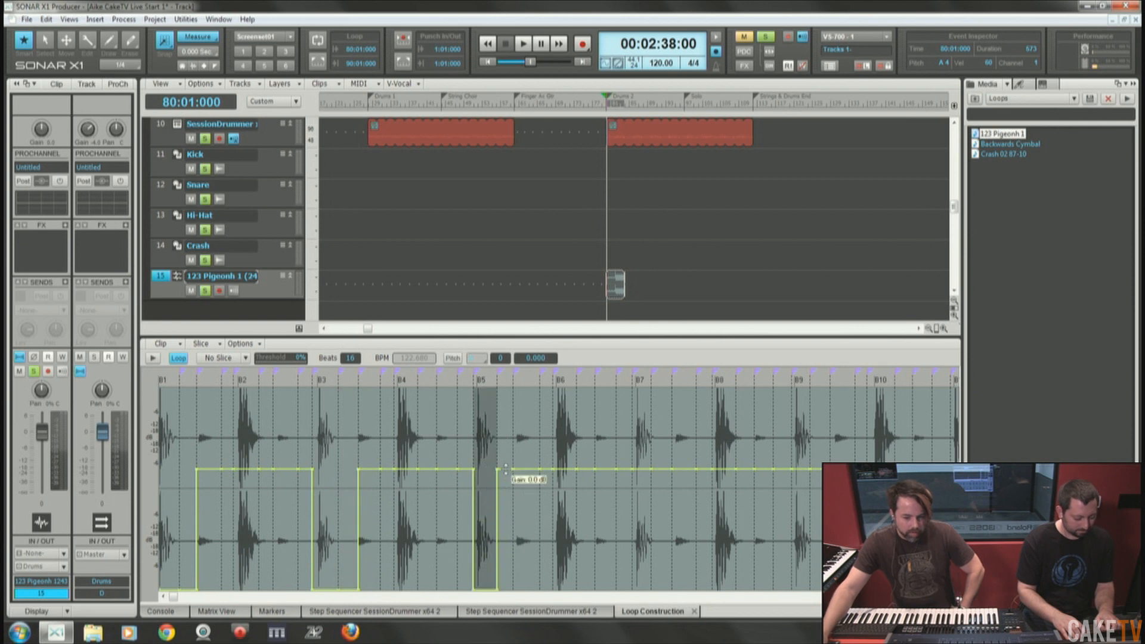
{"action": "left_click_drag", "start_coordinate": [505, 469], "coordinate": [537, 570]}
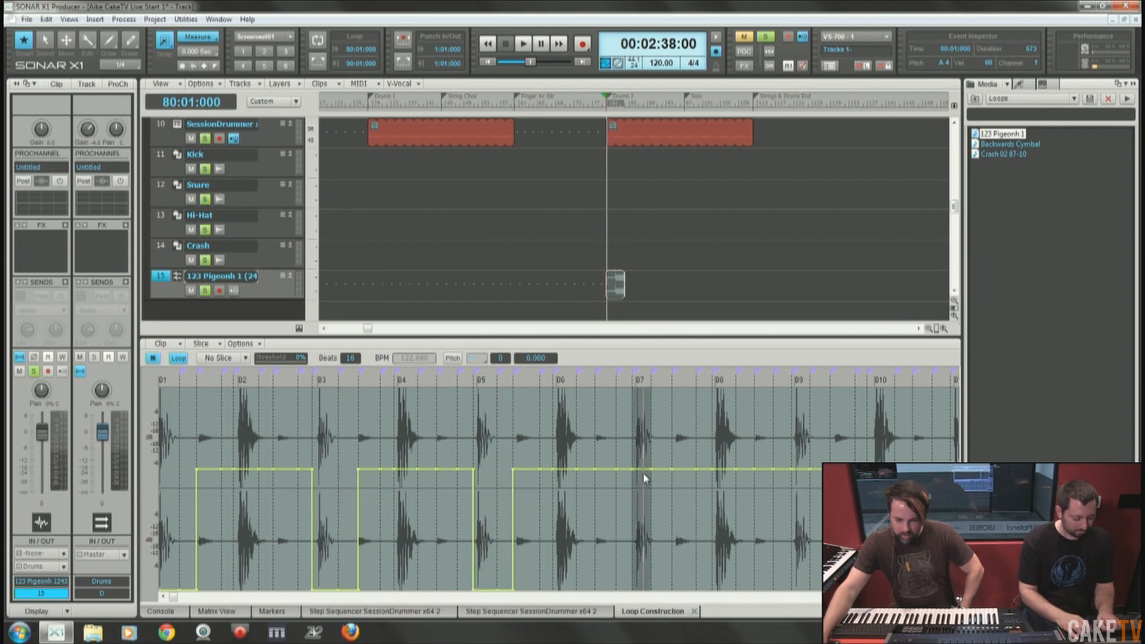
{"action": "left_click_drag", "start_coordinate": [662, 470], "coordinate": [678, 587]}
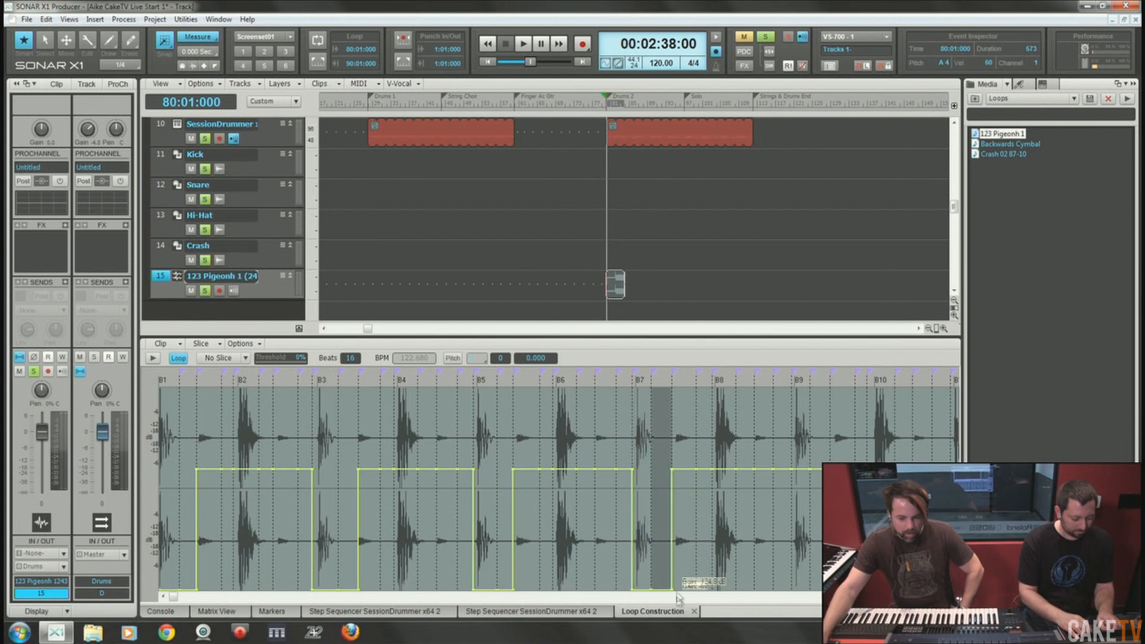
{"action": "left_click_drag", "start_coordinate": [800, 471], "coordinate": [800, 588]}
{"action": "left_click_drag", "start_coordinate": [818, 471], "coordinate": [818, 588]}
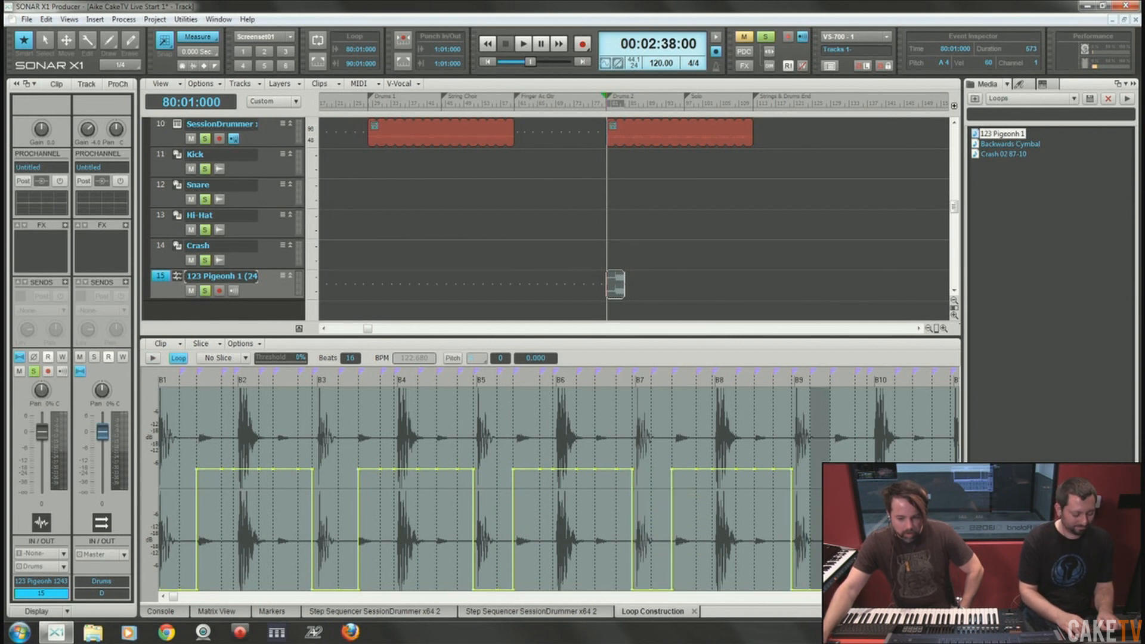
Silence the first two slices of beats 11, 13 and 15 in the loop by lowering their gain envelopes to minimum.
{"action": "left_click_drag", "start_coordinate": [173, 597], "coordinate": [554, 597]}
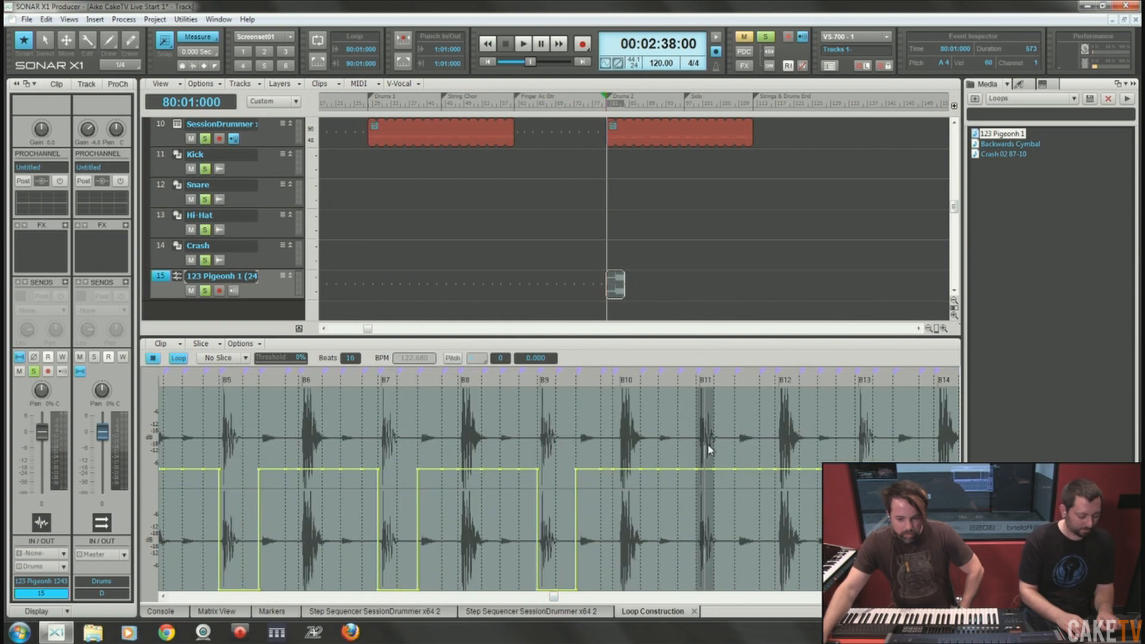
{"action": "left_click_drag", "start_coordinate": [706, 471], "coordinate": [706, 587]}
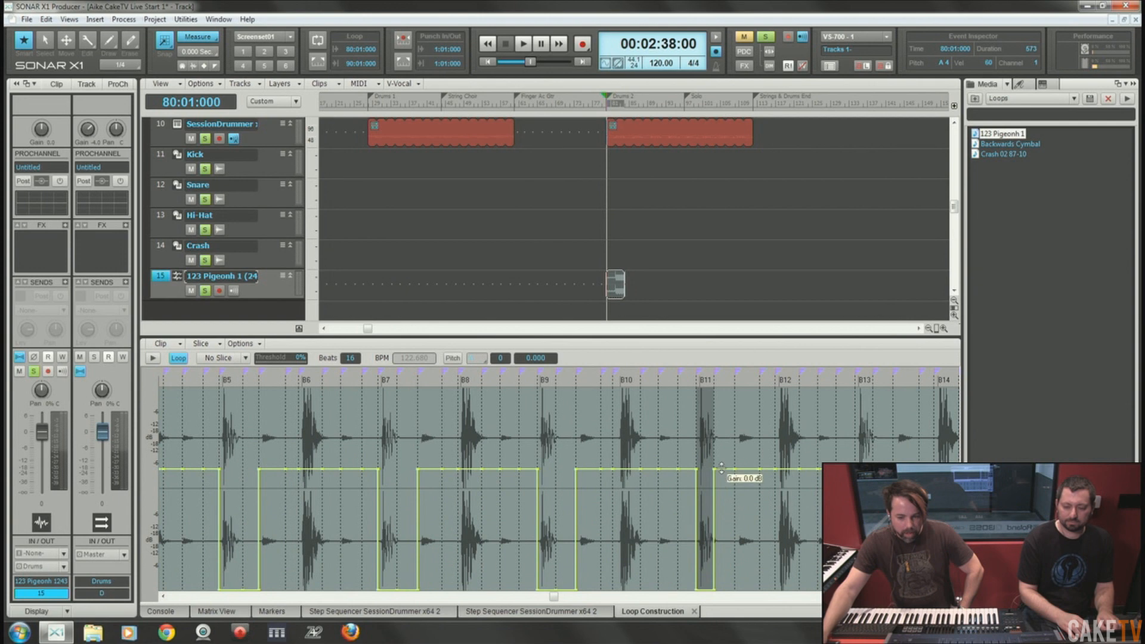
{"action": "left_click_drag", "start_coordinate": [725, 471], "coordinate": [734, 604]}
{"action": "left_click", "coordinate": [794, 469]}
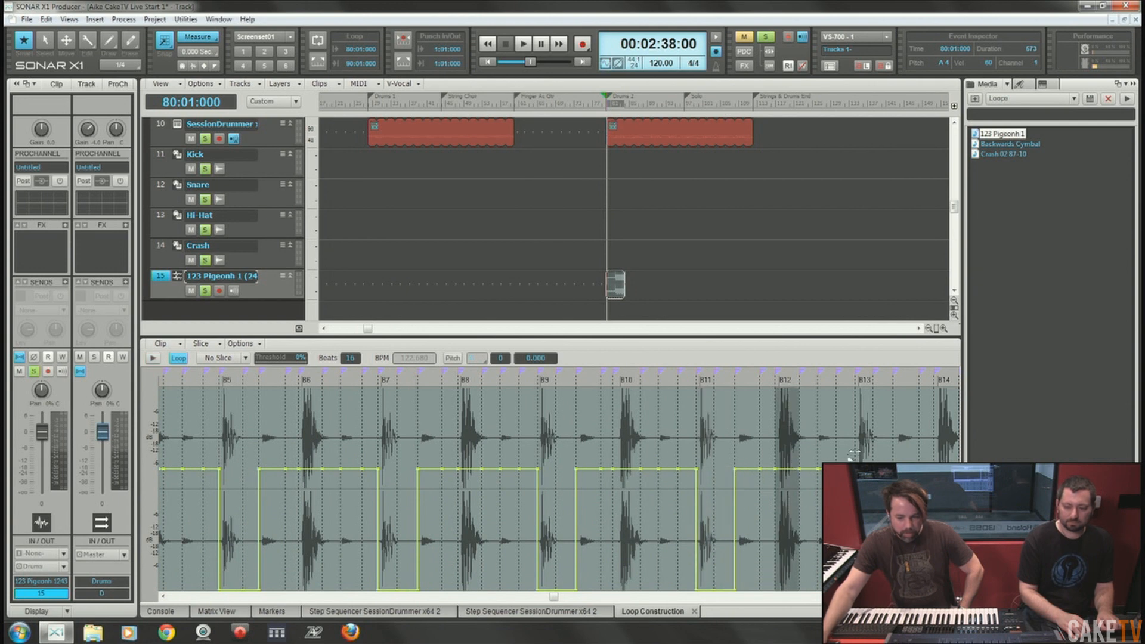
{"action": "left_click", "coordinate": [869, 456]}
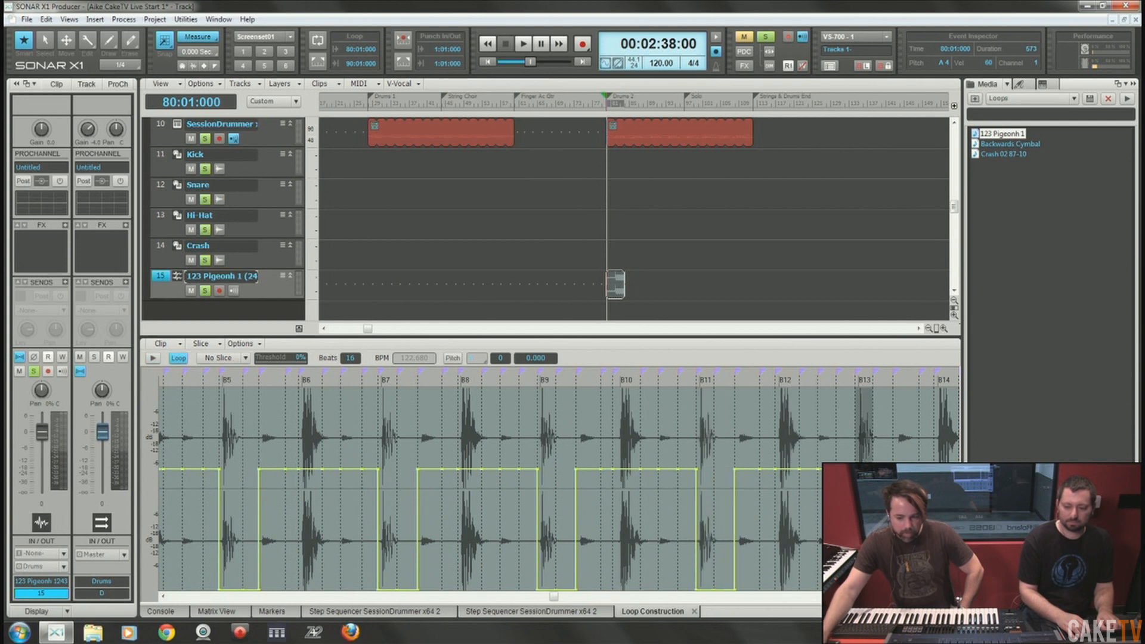
{"action": "left_click_drag", "start_coordinate": [554, 598], "coordinate": [675, 598]}
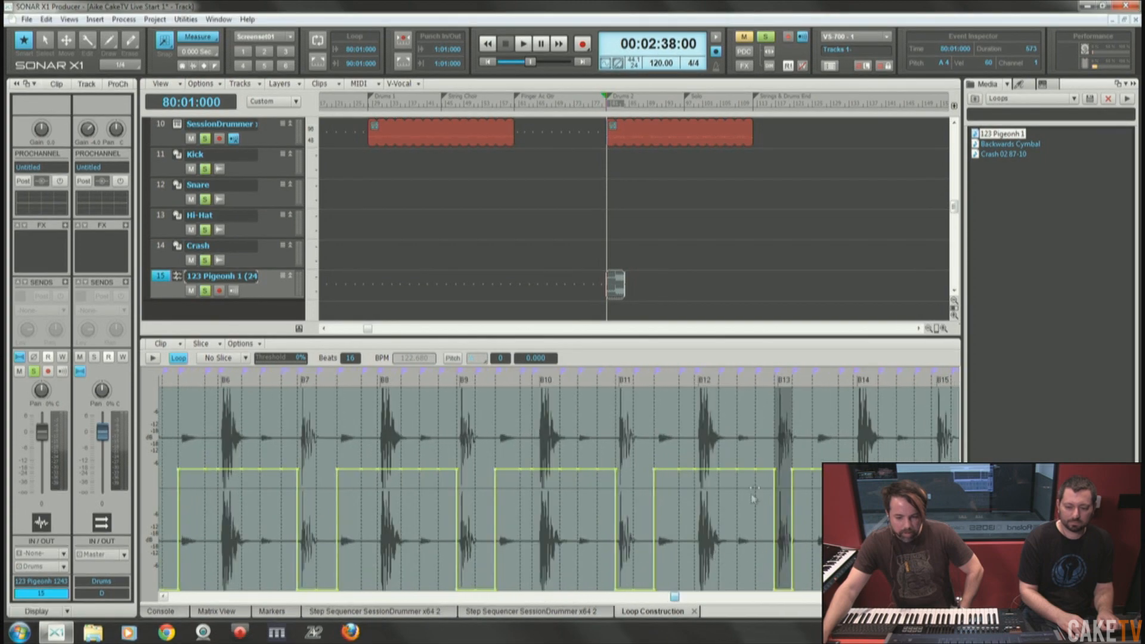
{"action": "left_click_drag", "start_coordinate": [802, 469], "coordinate": [802, 591]}
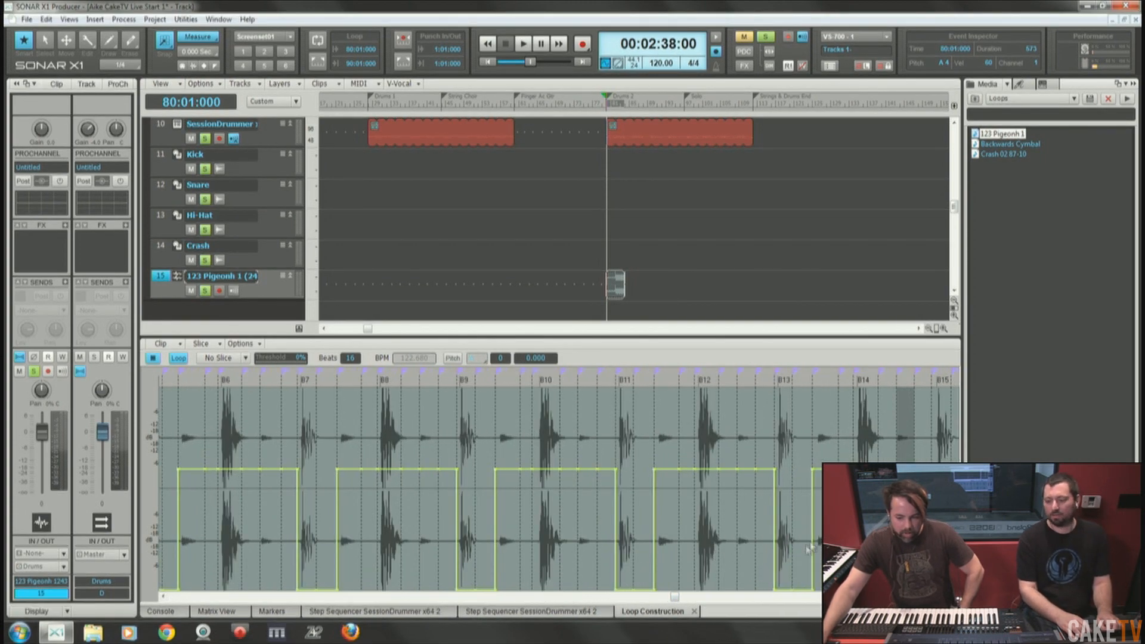
{"action": "left_click_drag", "start_coordinate": [675, 597], "coordinate": [871, 598]}
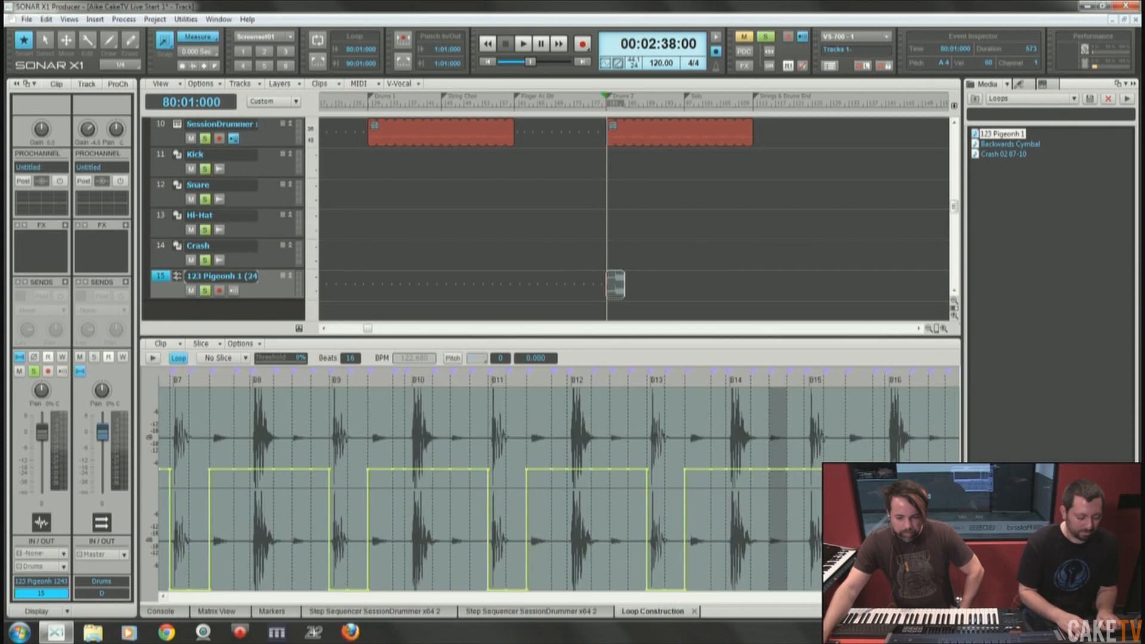
{"action": "left_click_drag", "start_coordinate": [816, 469], "coordinate": [818, 599]}
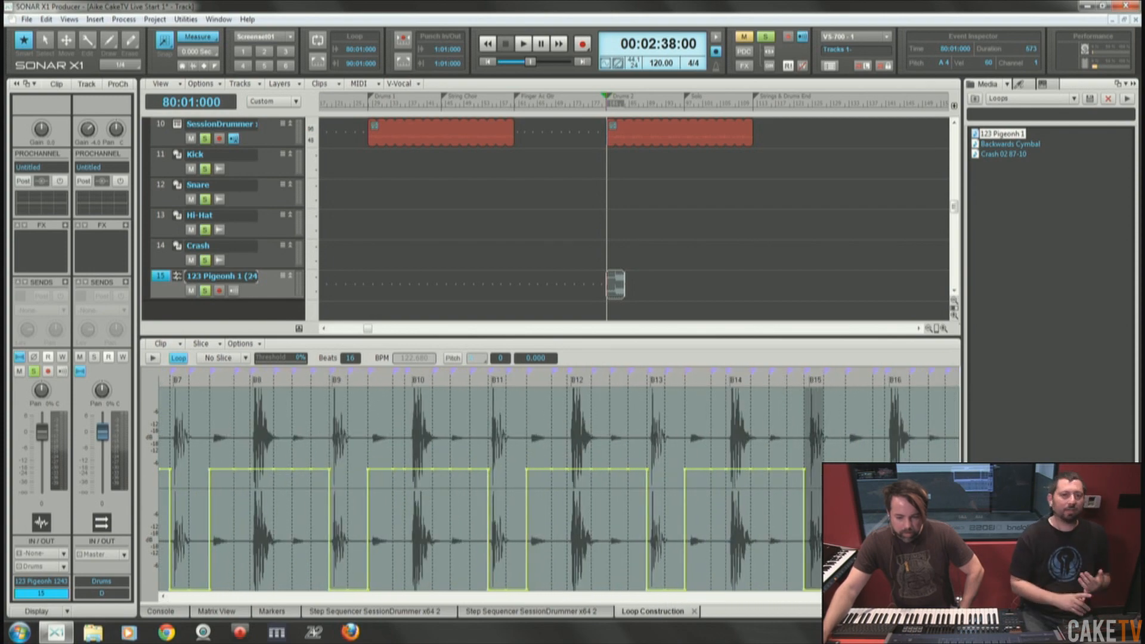
{"action": "left_click_drag", "start_coordinate": [892, 597], "coordinate": [937, 598]}
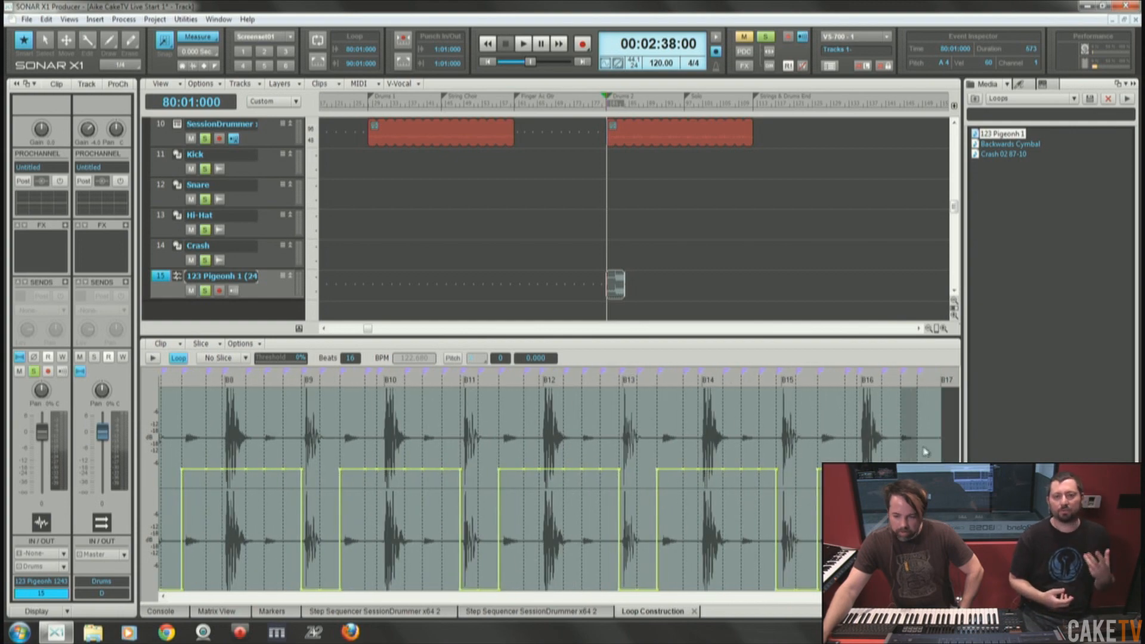
Extend the 123 Pigeonh 1 loop clip to measure 112, matching the end of the second drum clip, and deselect it.
{"action": "left_click_drag", "start_coordinate": [937, 598], "coordinate": [166, 599]}
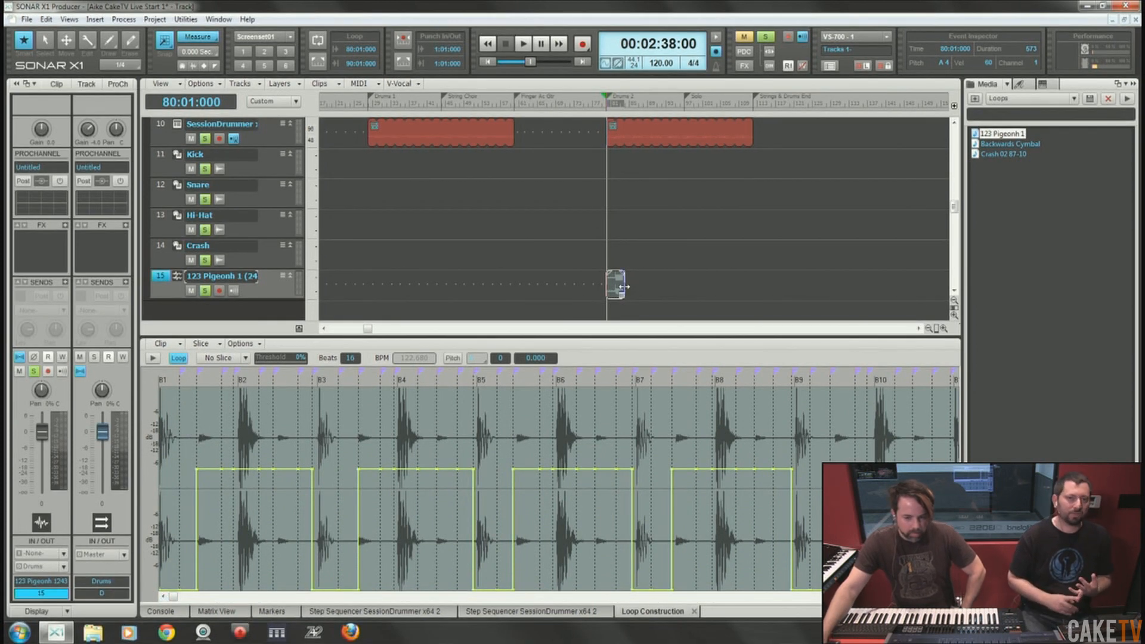
{"action": "left_click_drag", "start_coordinate": [632, 289], "coordinate": [754, 291]}
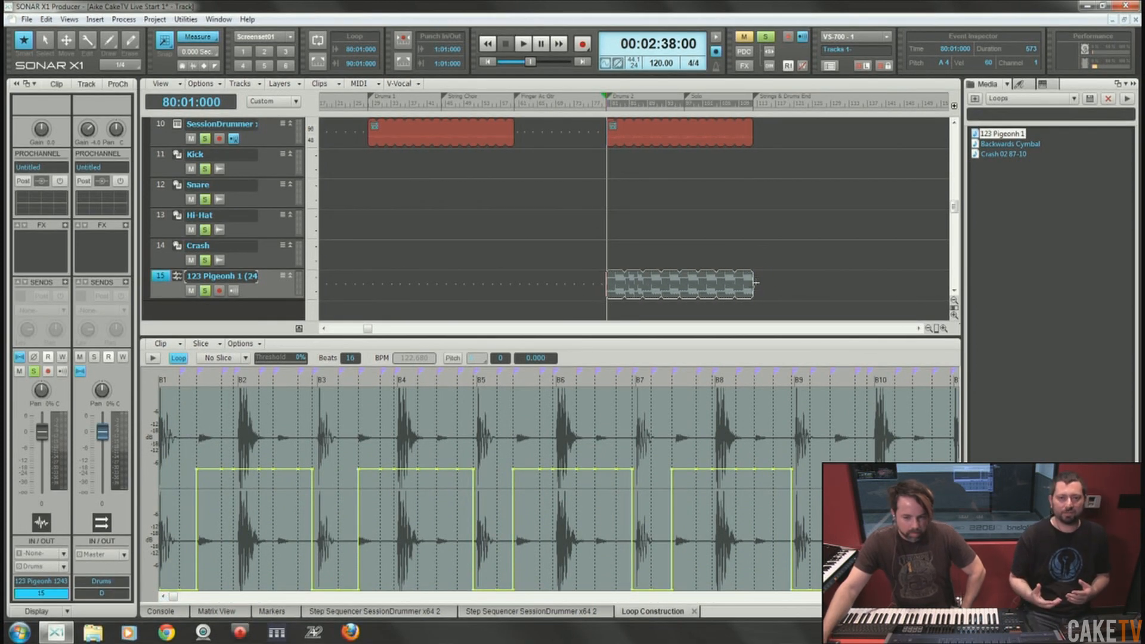
{"action": "left_click", "coordinate": [755, 109]}
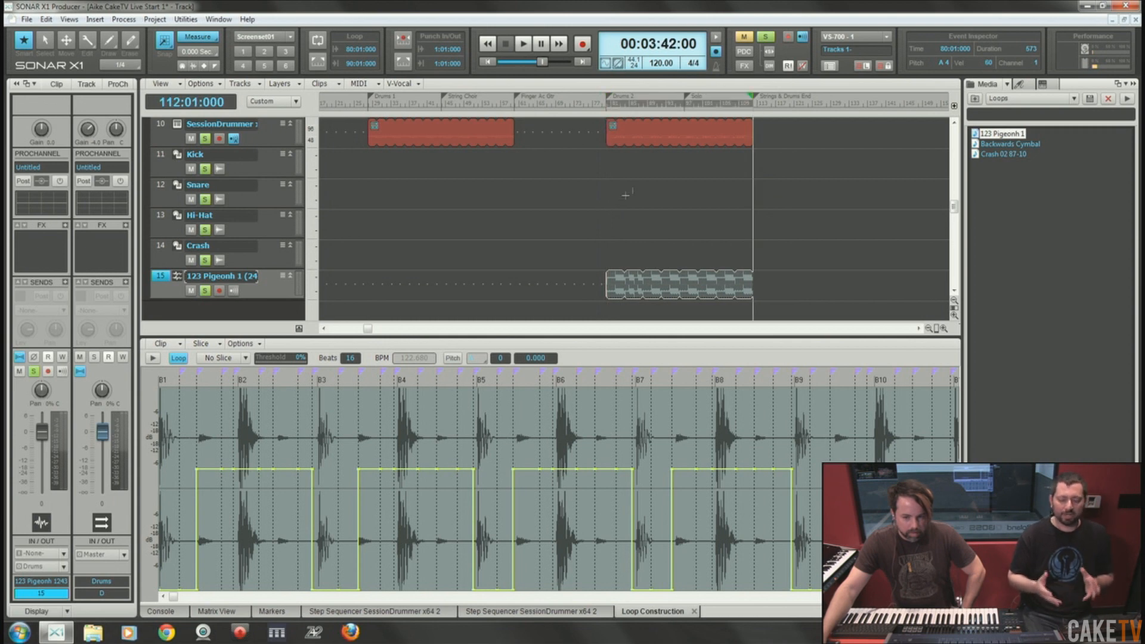
{"action": "left_click", "coordinate": [585, 221]}
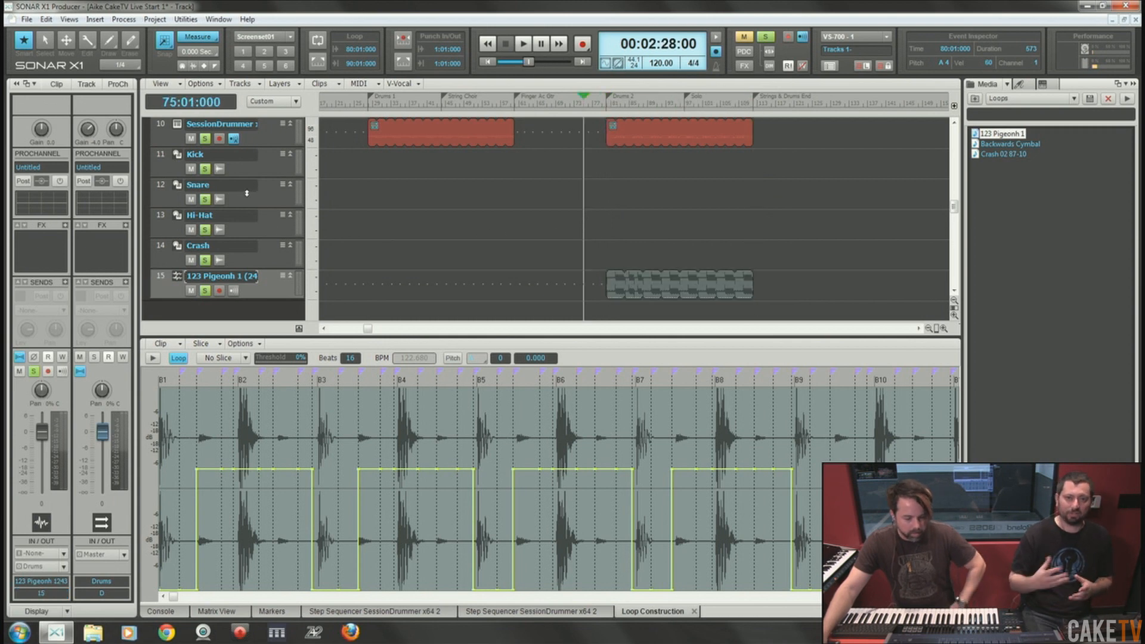
Save the project and clear all track solos.
{"action": "key", "text": "ctrl+s"}
{"action": "left_click", "coordinate": [765, 37]}
{"action": "scroll", "coordinate": [253, 202], "scroll_direction": "up", "scroll_amount": 1}
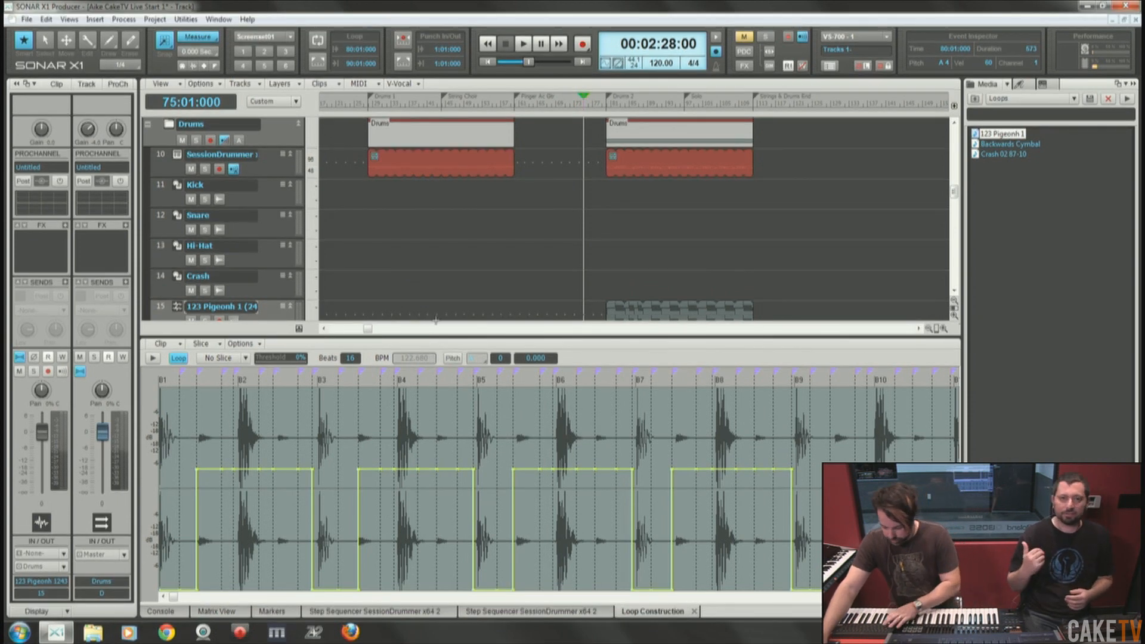
{"action": "key", "text": "d"}
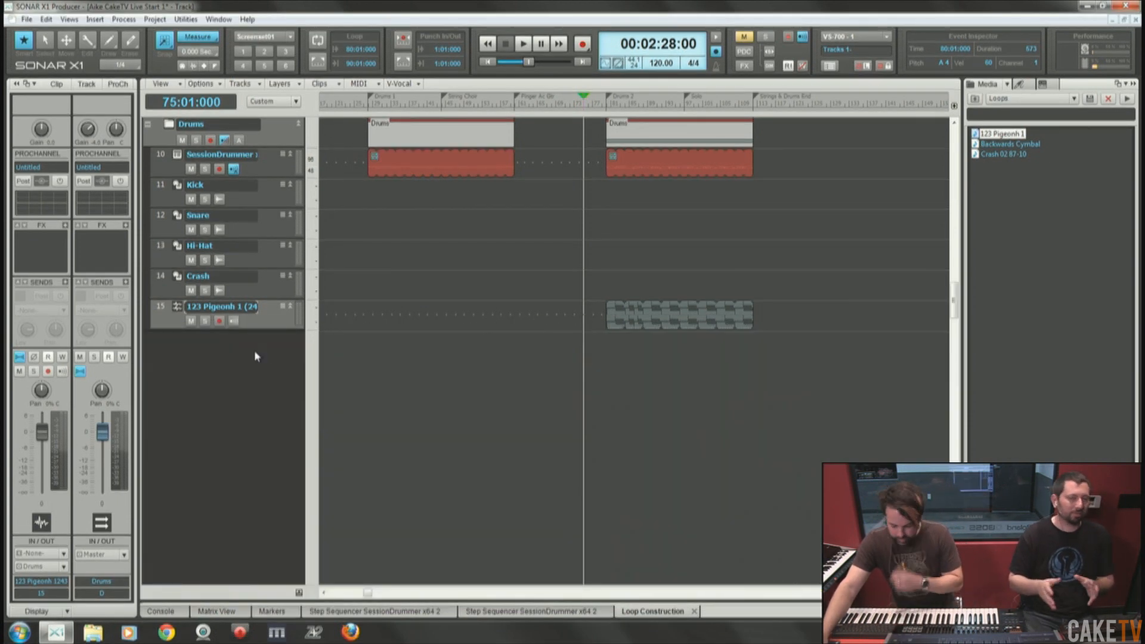
{"action": "key", "text": "d"}
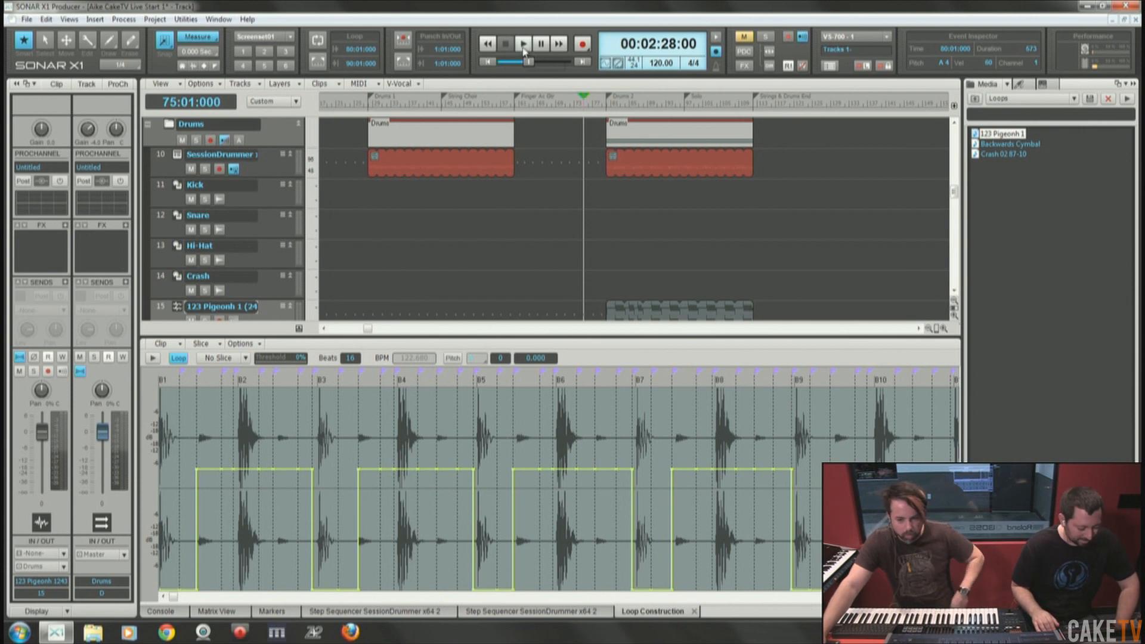
Preview the edited 123 Pigeonh 1 loop on its own in the Loop Construction view.
{"action": "left_click", "coordinate": [152, 358]}
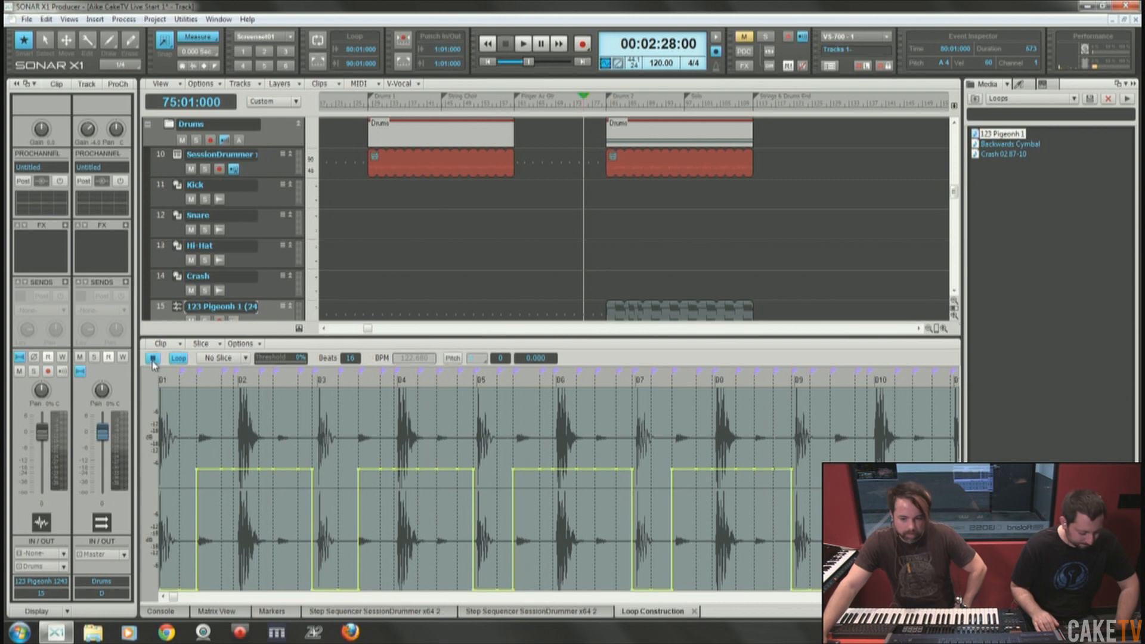
{"action": "left_click", "coordinate": [152, 358]}
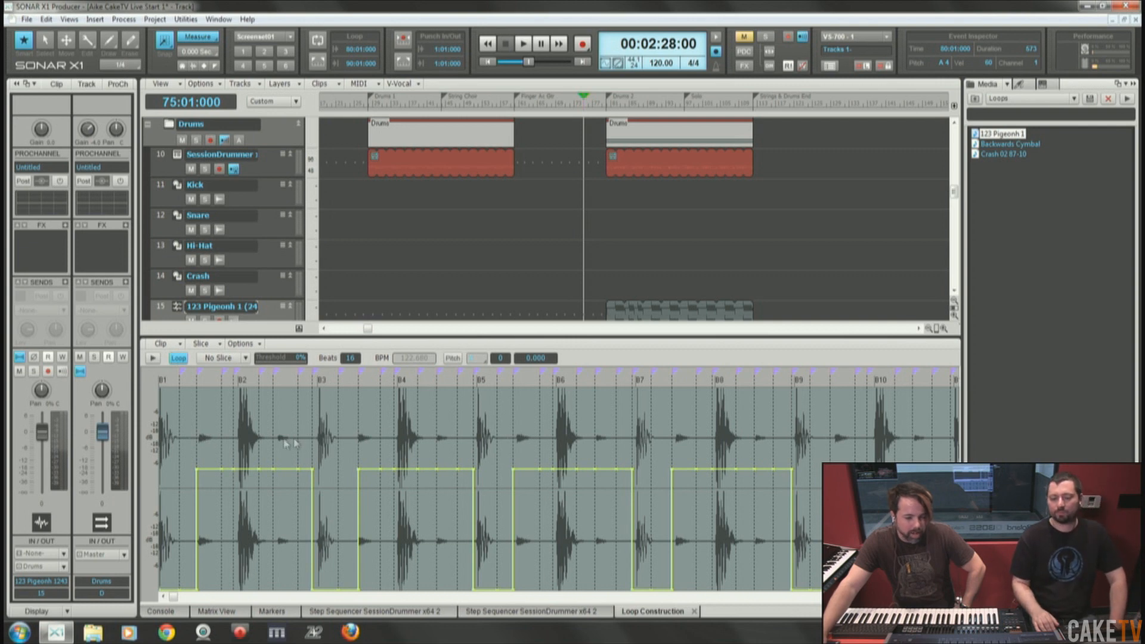
{"action": "left_click", "coordinate": [156, 361]}
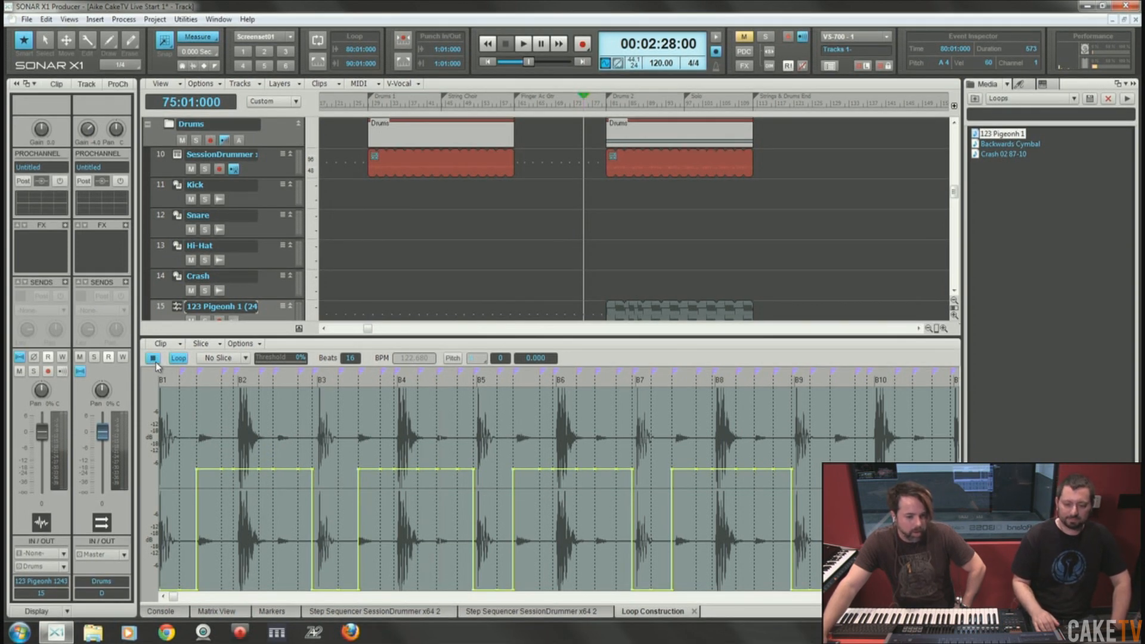
Solo the Drums folder and play the drum pattern together with the loop from measure 80, then stop.
{"action": "left_click", "coordinate": [196, 140]}
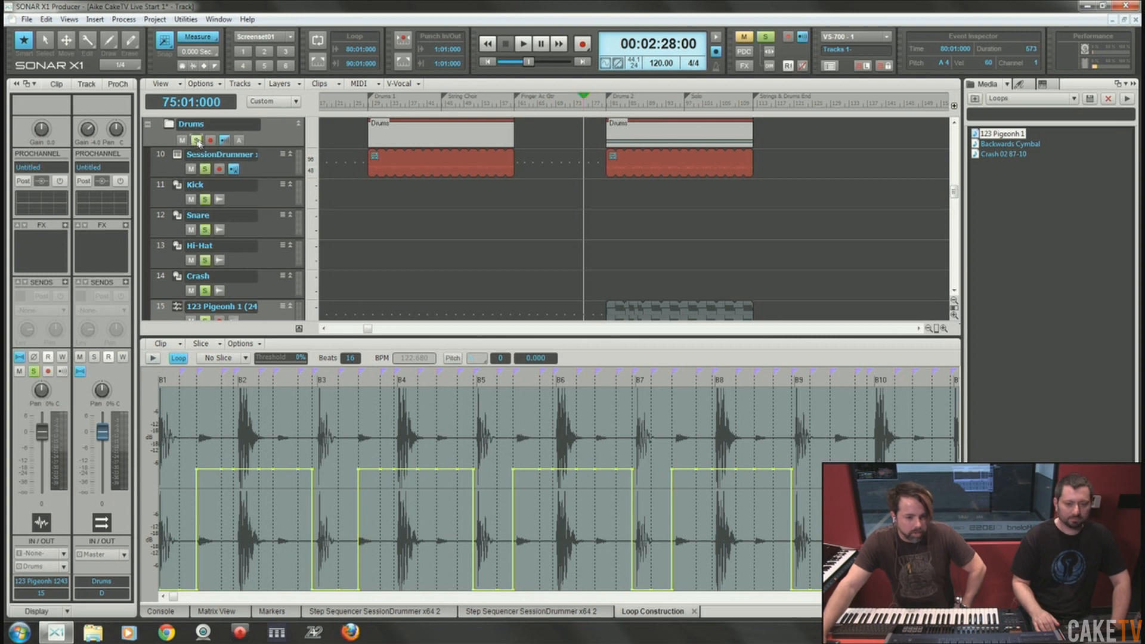
{"action": "left_click", "coordinate": [529, 45]}
{"action": "left_click", "coordinate": [600, 104]}
{"action": "left_click", "coordinate": [531, 45]}
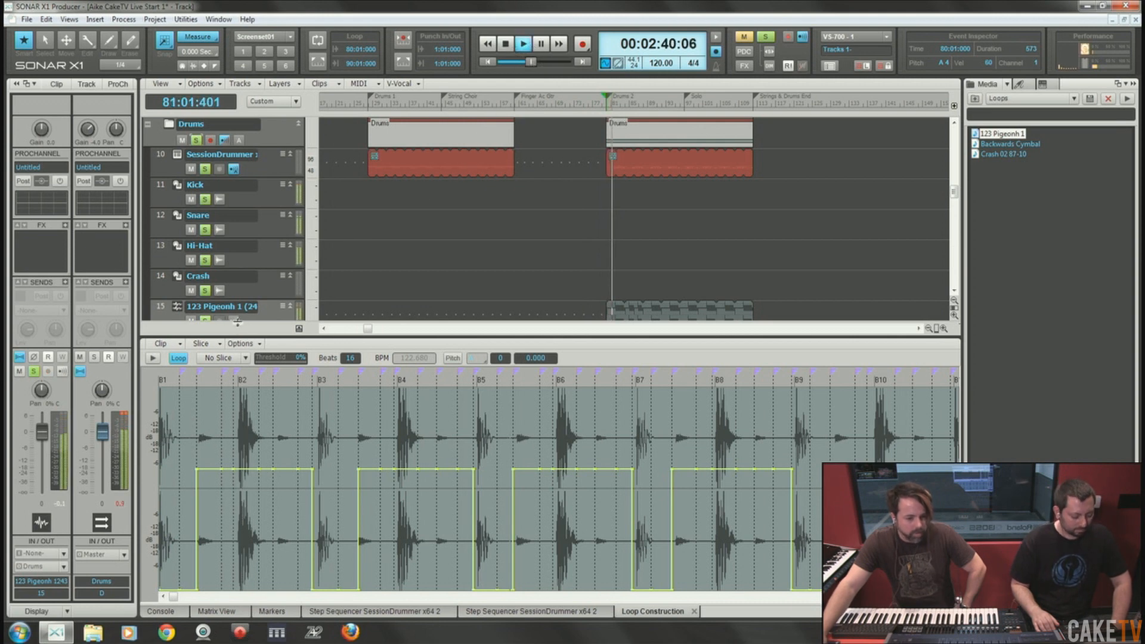
{"action": "left_click", "coordinate": [205, 319]}
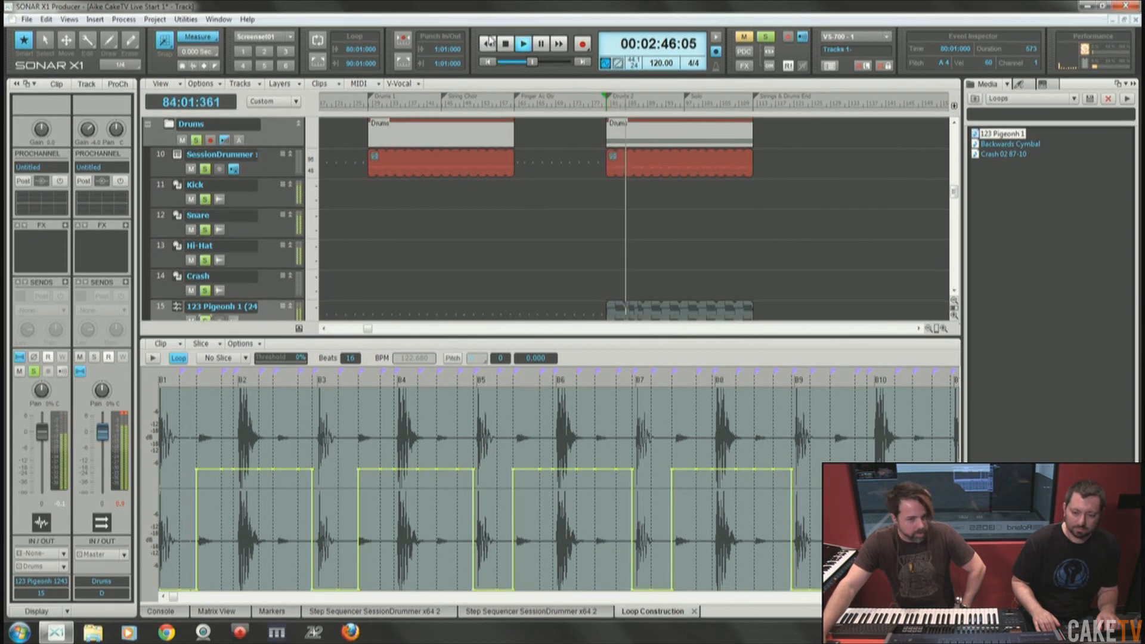
{"action": "left_click", "coordinate": [506, 45]}
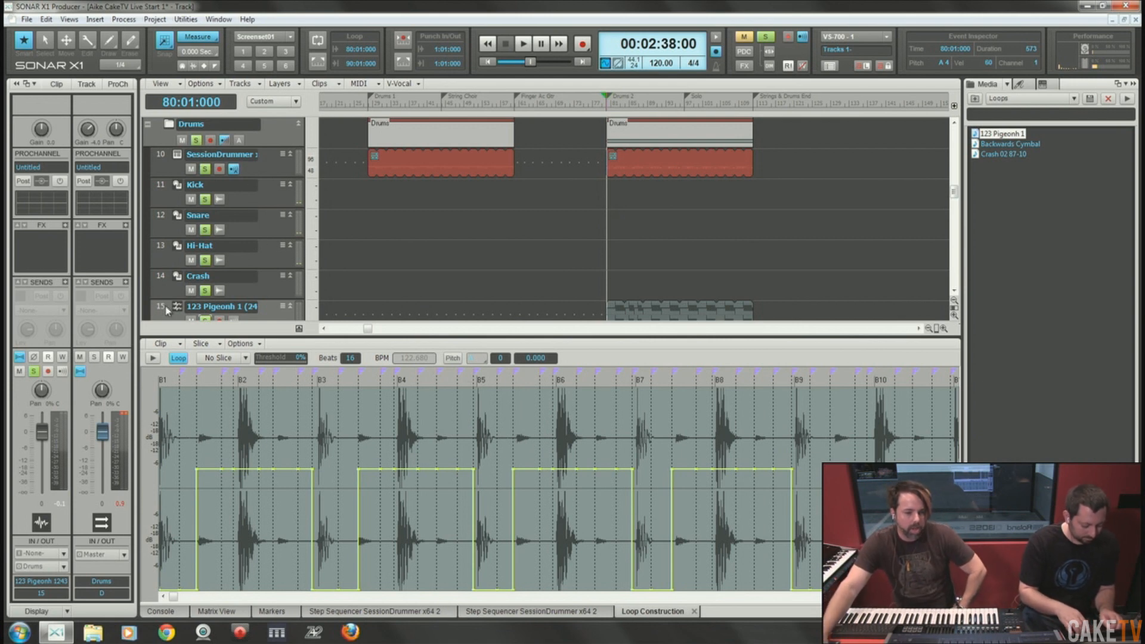
Select the 123 Pigeonh 1 track, hide the Loop Construction view and save the project.
{"action": "left_click", "coordinate": [143, 306]}
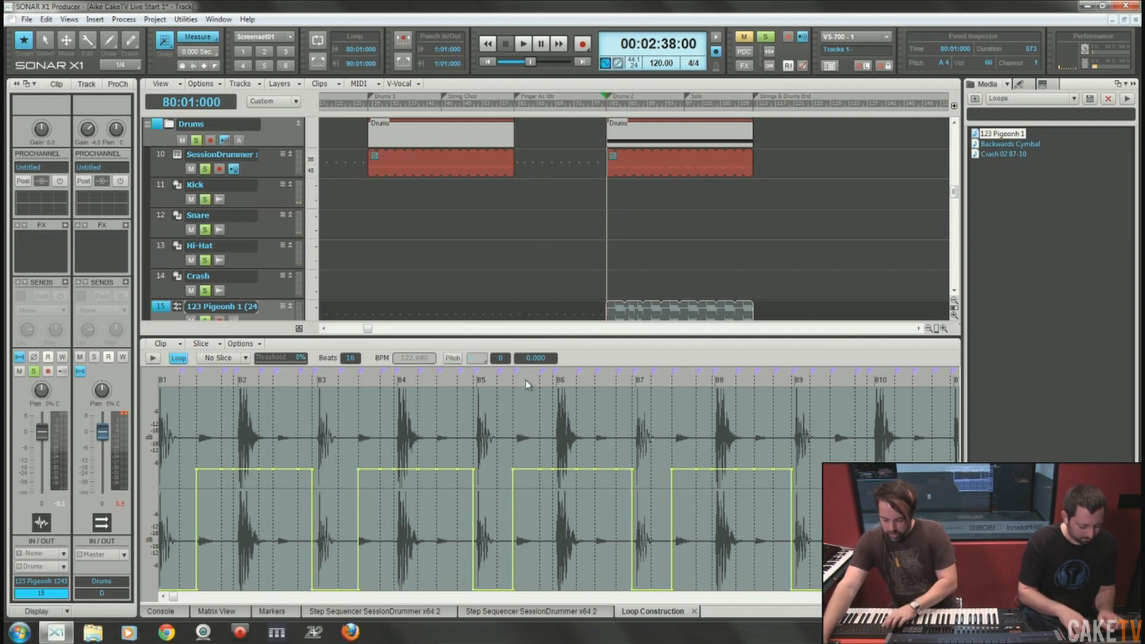
{"action": "key", "text": "d"}
{"action": "key", "text": "ctrl+s"}
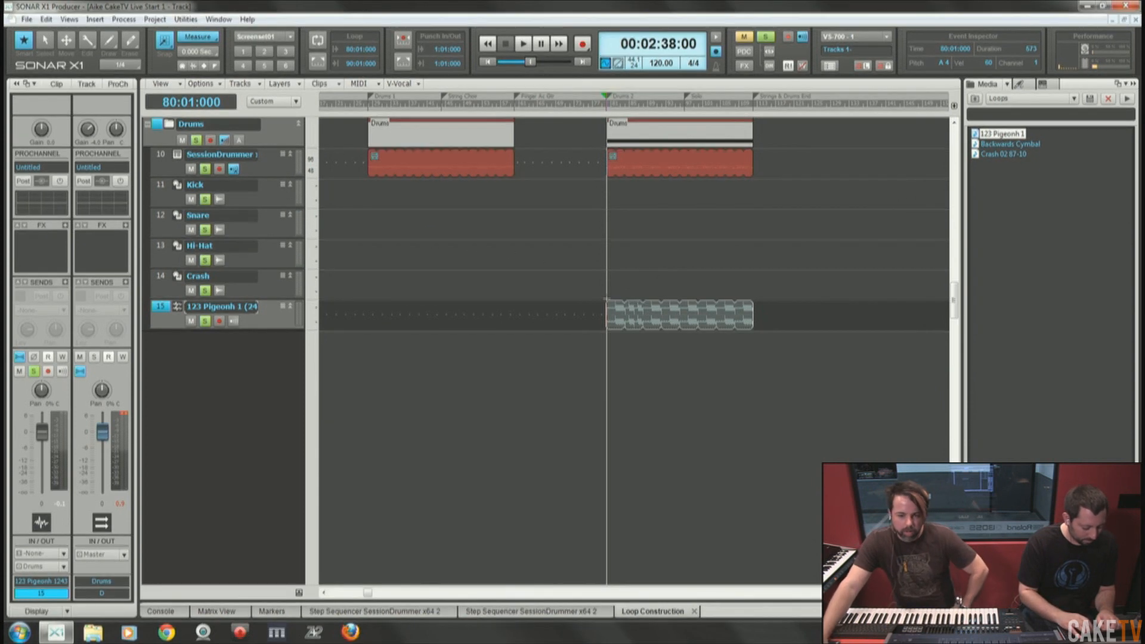
Play the song from measure 78, unsolo the Drums folder during playback and stop.
{"action": "left_click", "coordinate": [598, 106]}
{"action": "key", "text": "space"}
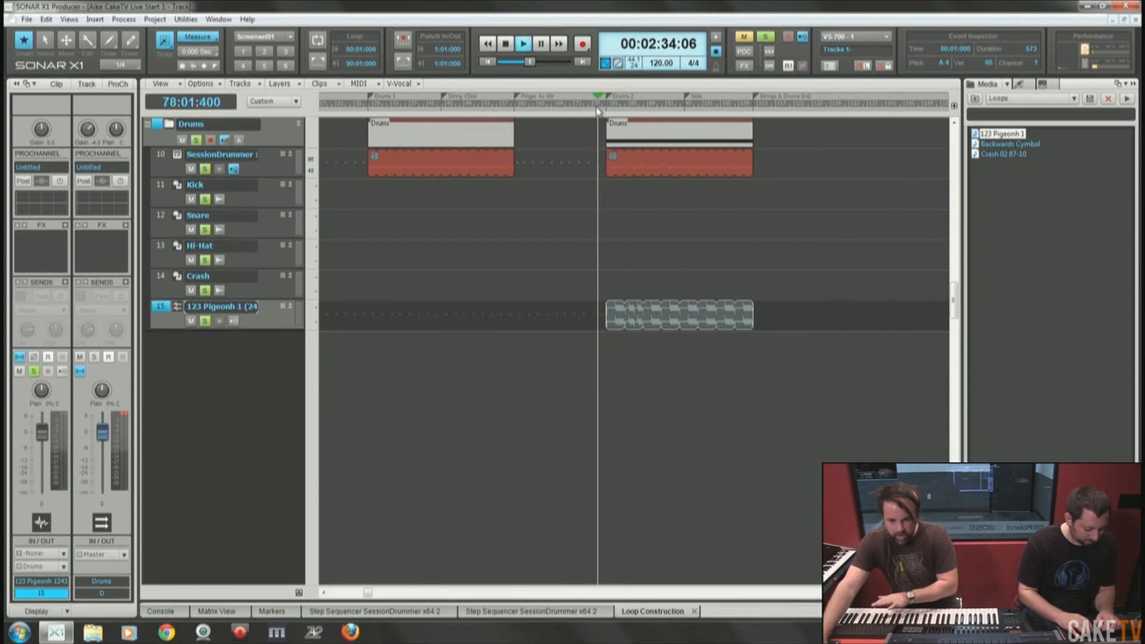
{"action": "left_click", "coordinate": [199, 141]}
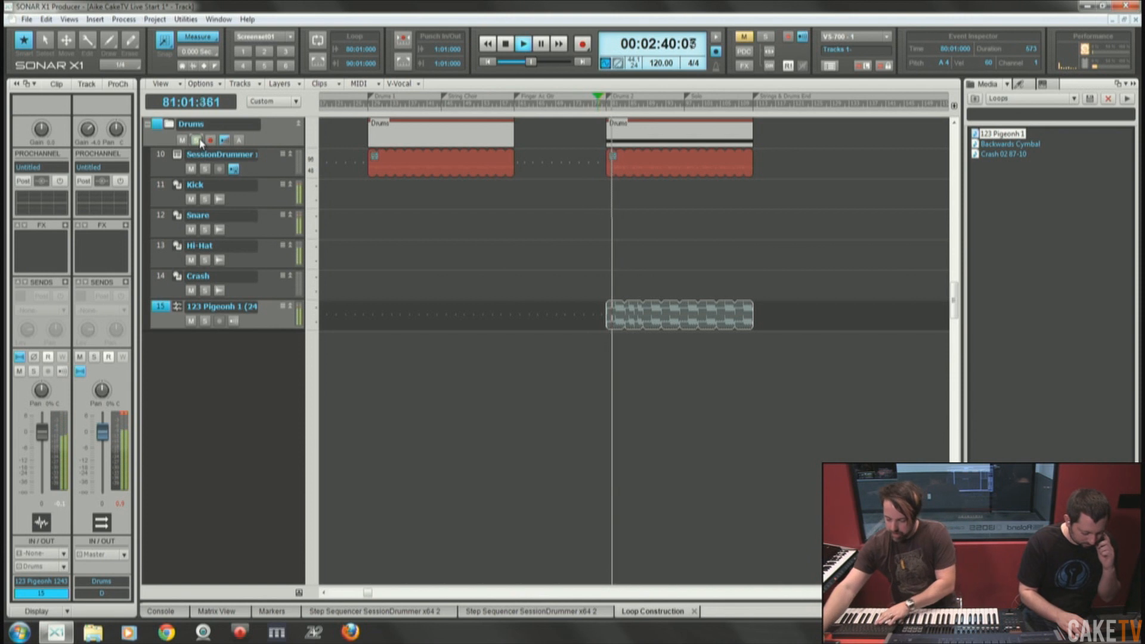
{"action": "key", "text": "space"}
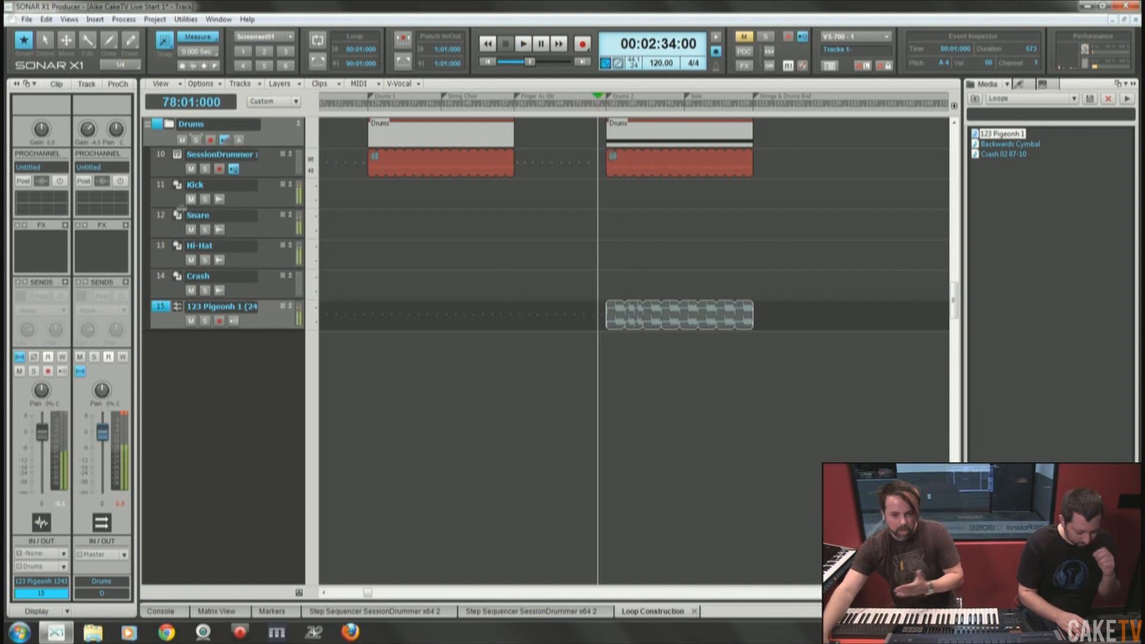
Open the Kick track's ProChannel and replace its Tube module with the Softube Saturation Knob.
{"action": "left_click", "coordinate": [162, 184]}
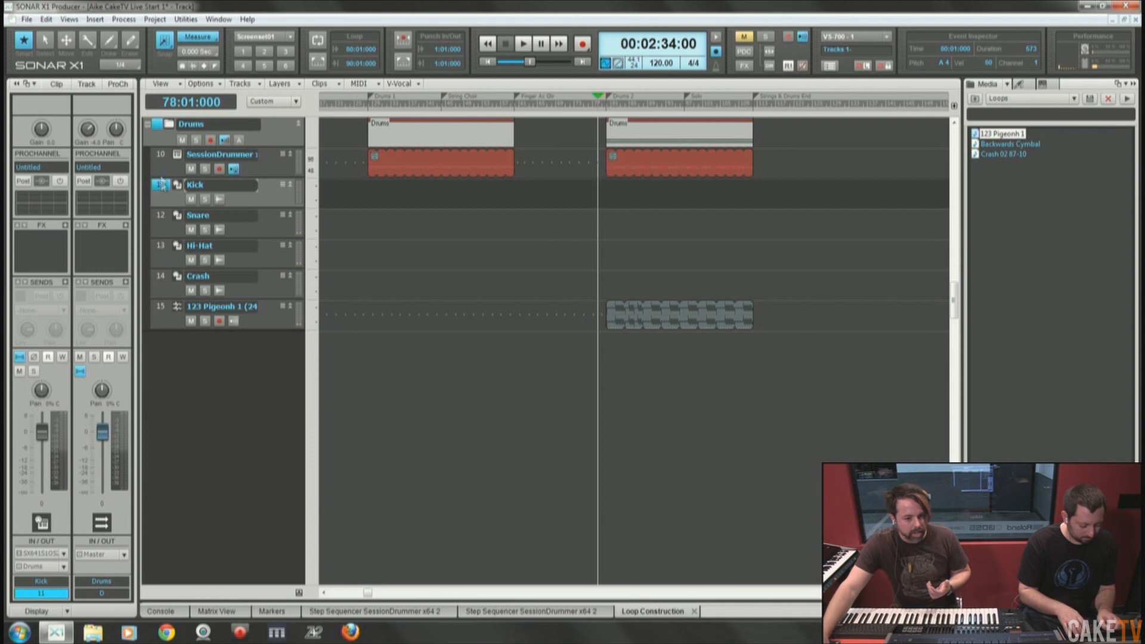
{"action": "left_click", "coordinate": [119, 84]}
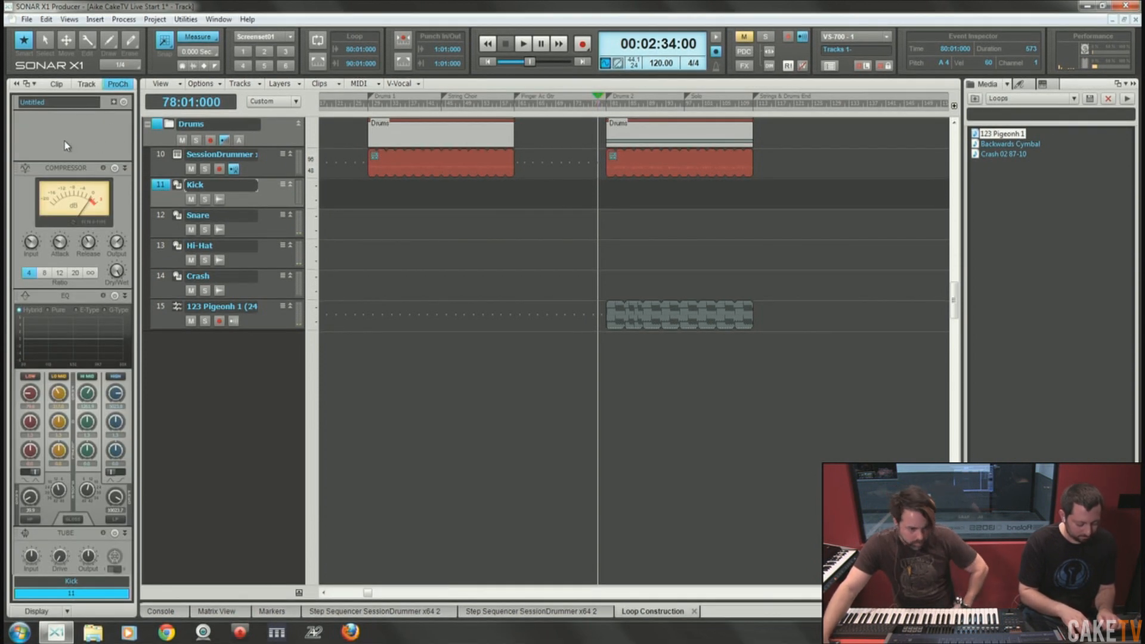
{"action": "right_click", "coordinate": [65, 537]}
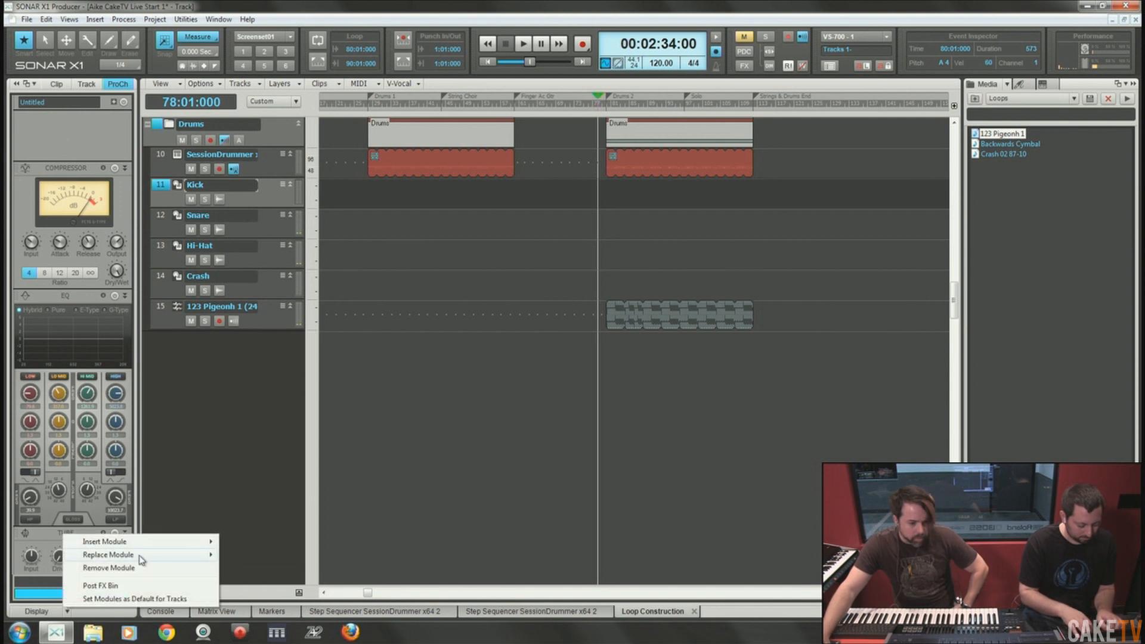
{"action": "mouse_move", "coordinate": [141, 556]}
{"action": "left_click", "coordinate": [261, 437]}
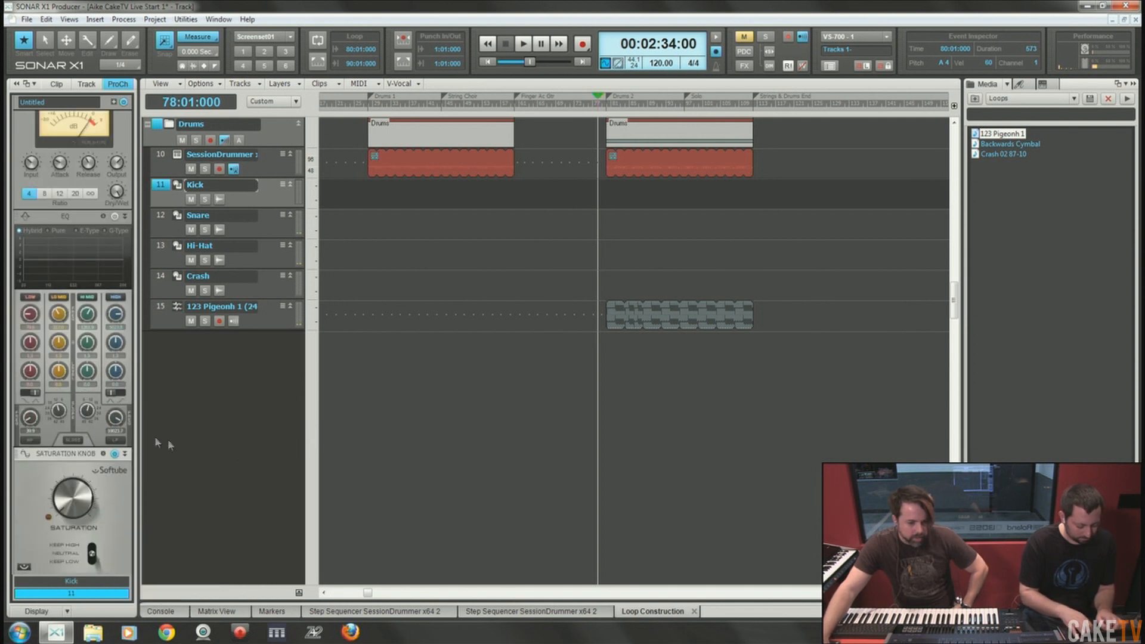
Move the Saturation Knob above the compressor in the Kick track's ProChannel and set the playback position to measure 80.
{"action": "left_click_drag", "start_coordinate": [67, 456], "coordinate": [45, 132]}
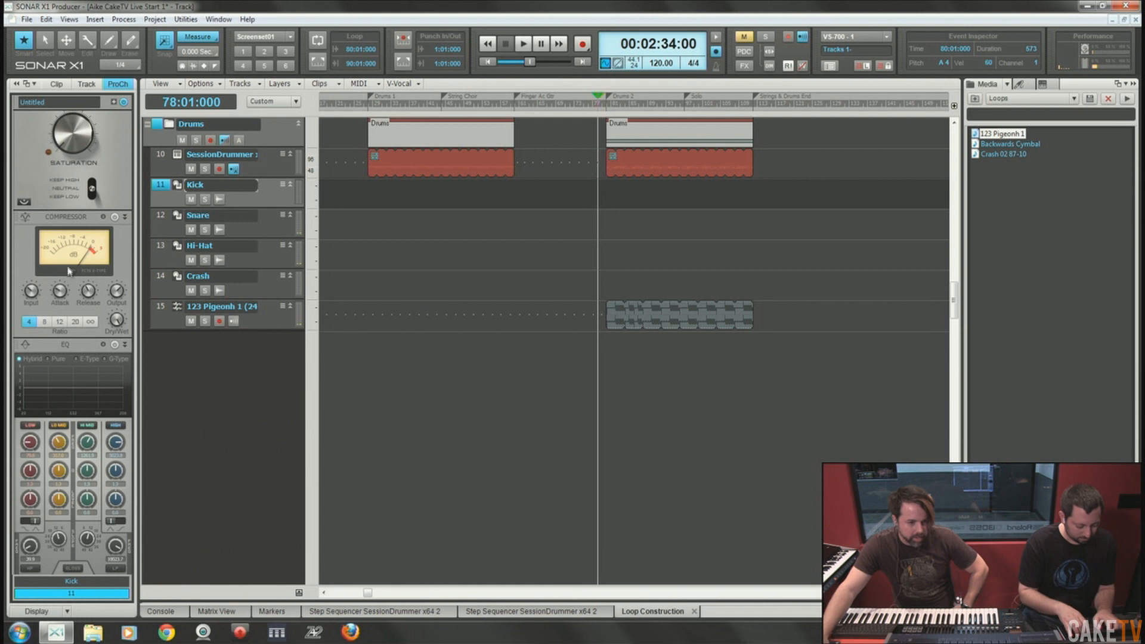
{"action": "scroll", "coordinate": [113, 183], "scroll_direction": "up", "scroll_amount": 2}
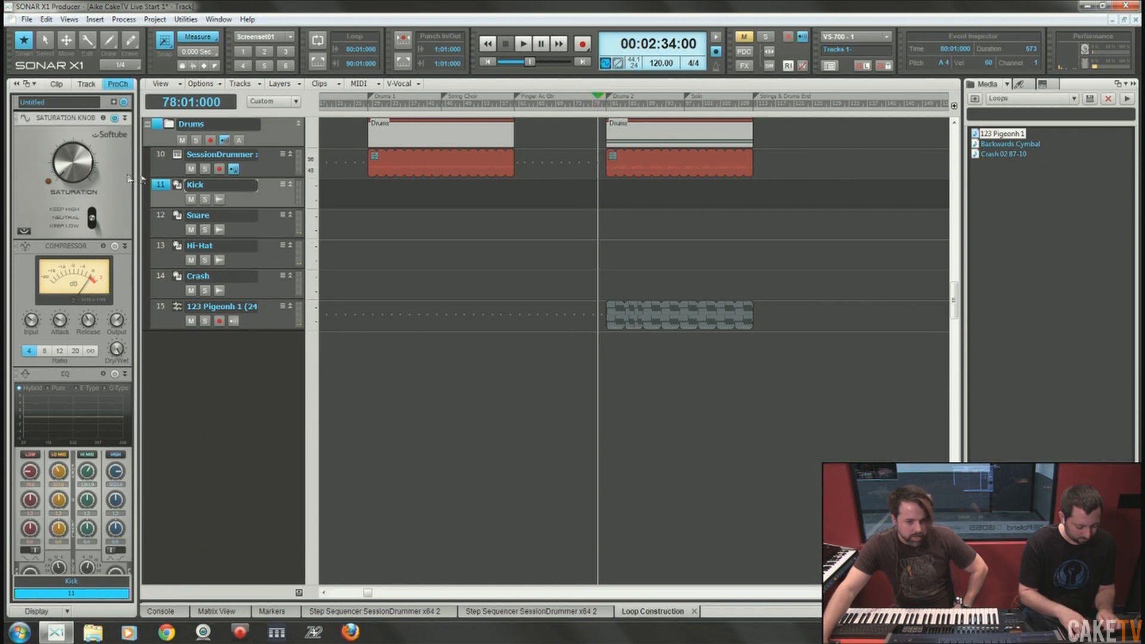
{"action": "left_click", "coordinate": [609, 109]}
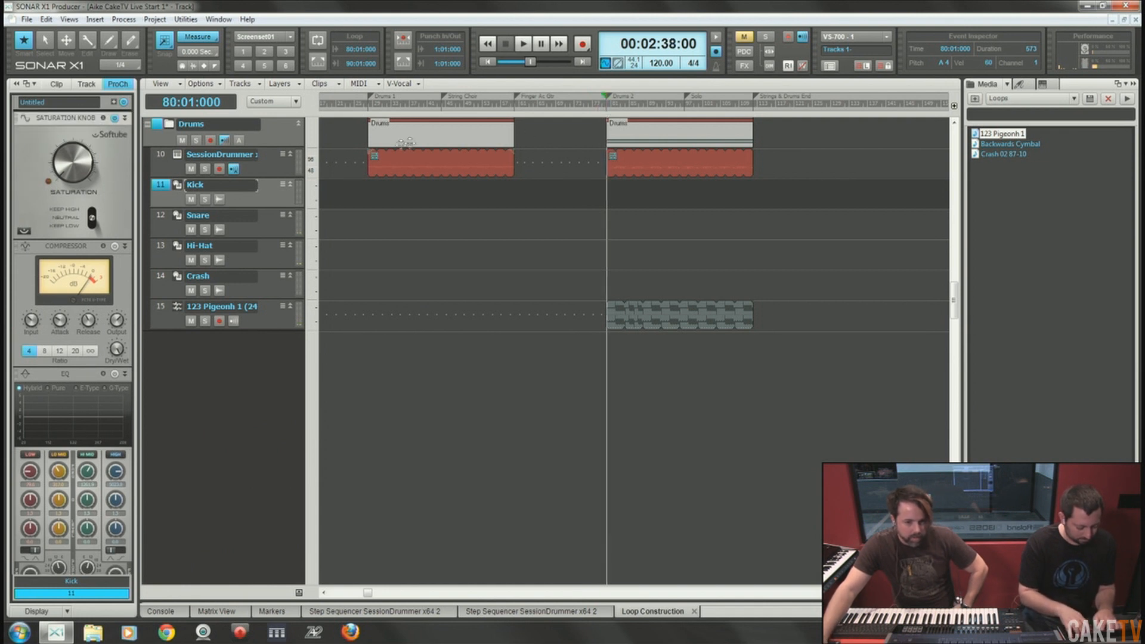
Solo the Kick track and play it from measure 80, comparing the sound with its Saturation Knob bypassed and enabled.
{"action": "left_click", "coordinate": [524, 44]}
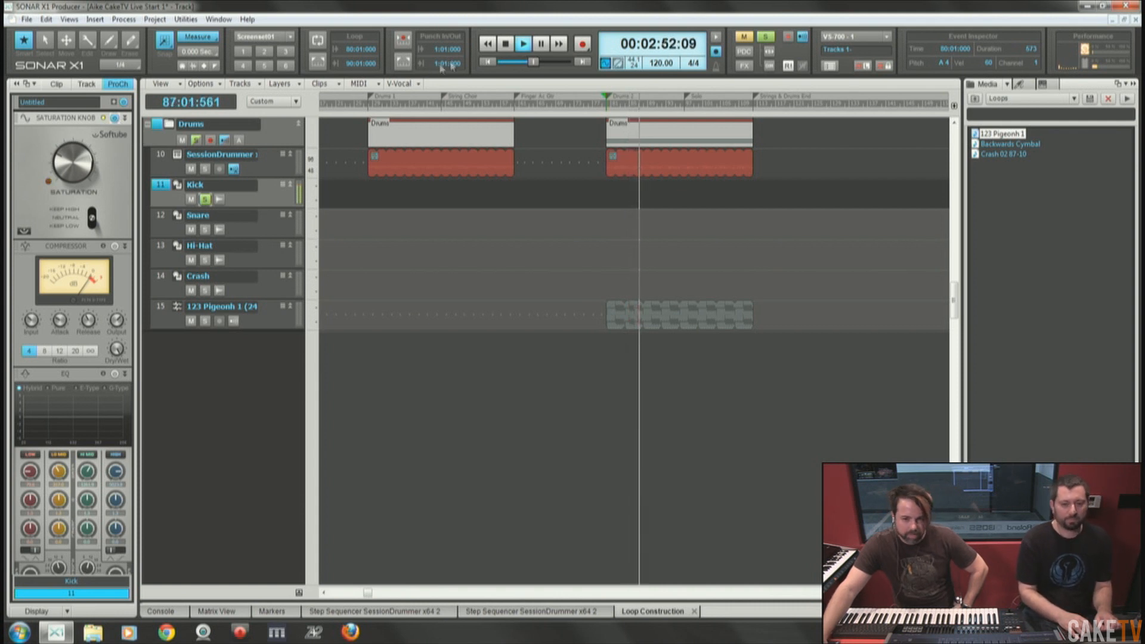
{"action": "key", "text": "space"}
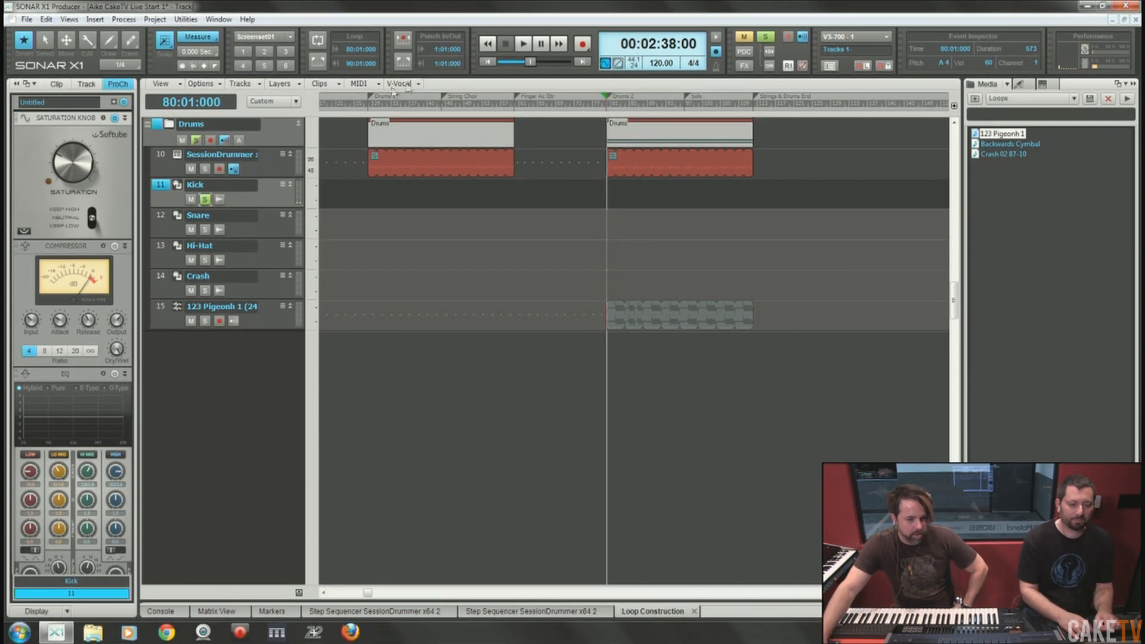
{"action": "left_click", "coordinate": [525, 46]}
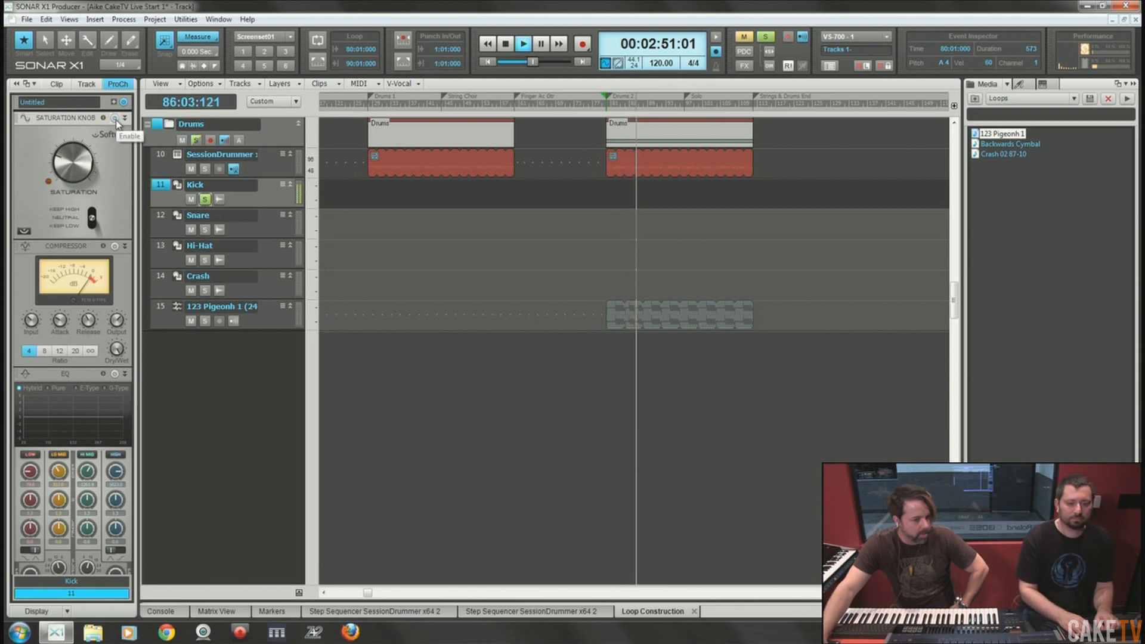
{"action": "key", "text": "space"}
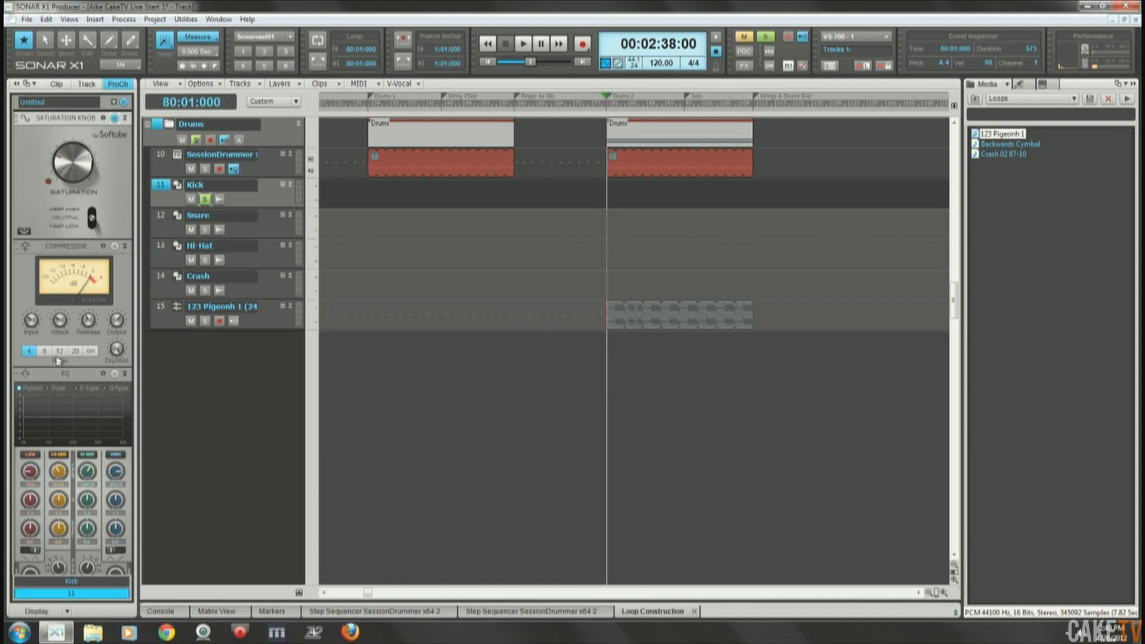
Move the EQ above the compressor in the Kick track's ProChannel, enable it and set it to G-Type.
{"action": "left_click_drag", "start_coordinate": [67, 379], "coordinate": [73, 300]}
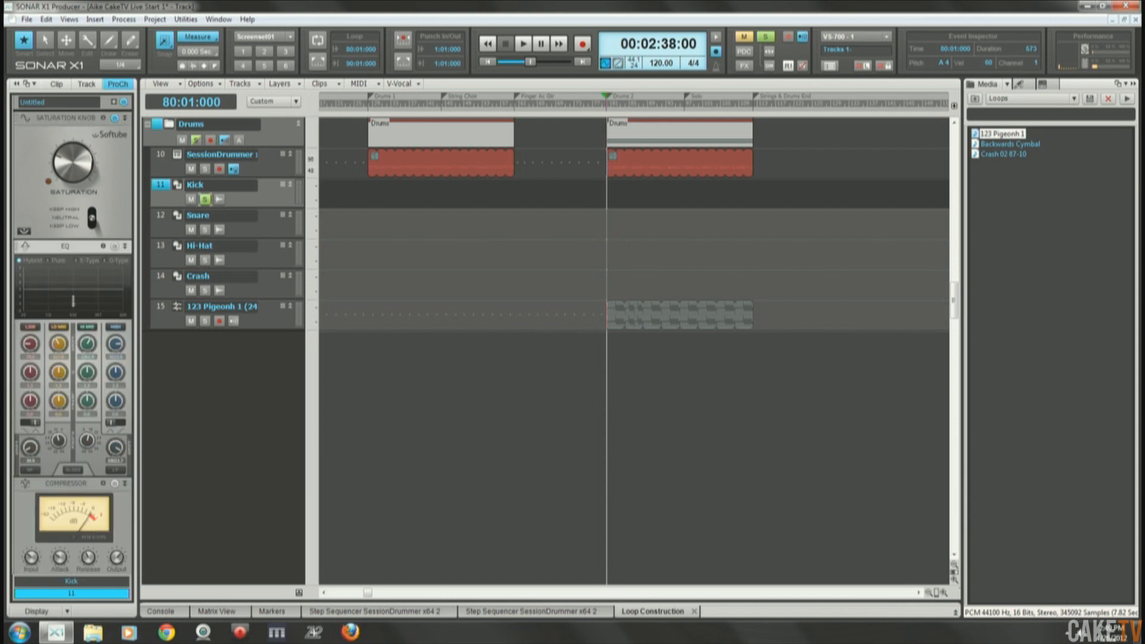
{"action": "left_click", "coordinate": [109, 260]}
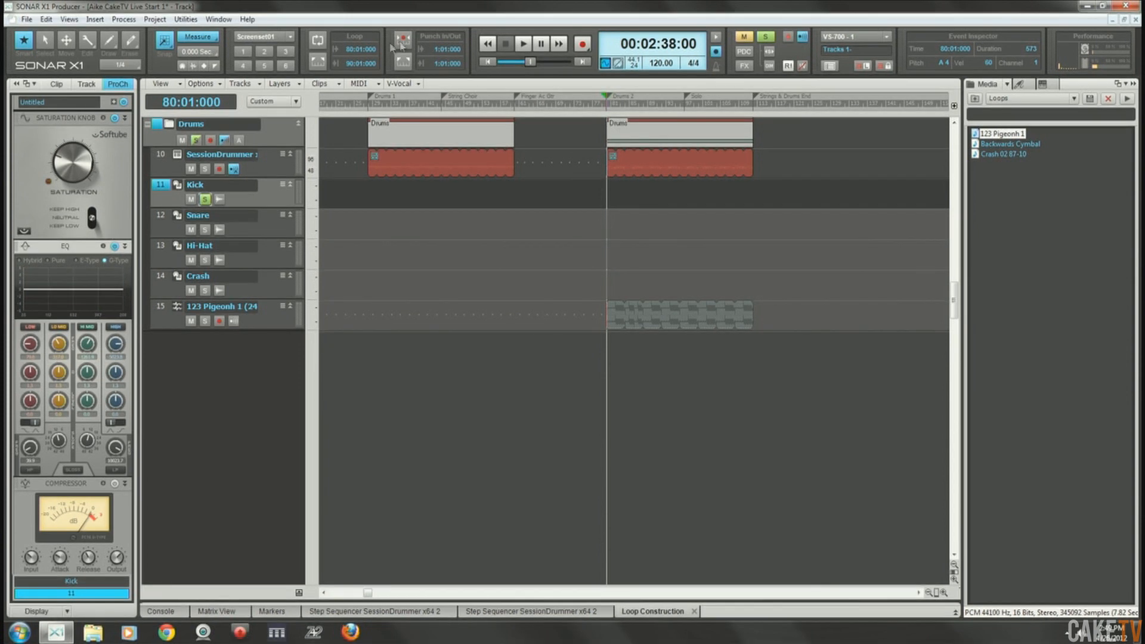
Boost the lows and cut the highs in the Kick track's EQ during playback, comparing it with the EQ bypassed.
{"action": "left_click", "coordinate": [522, 45]}
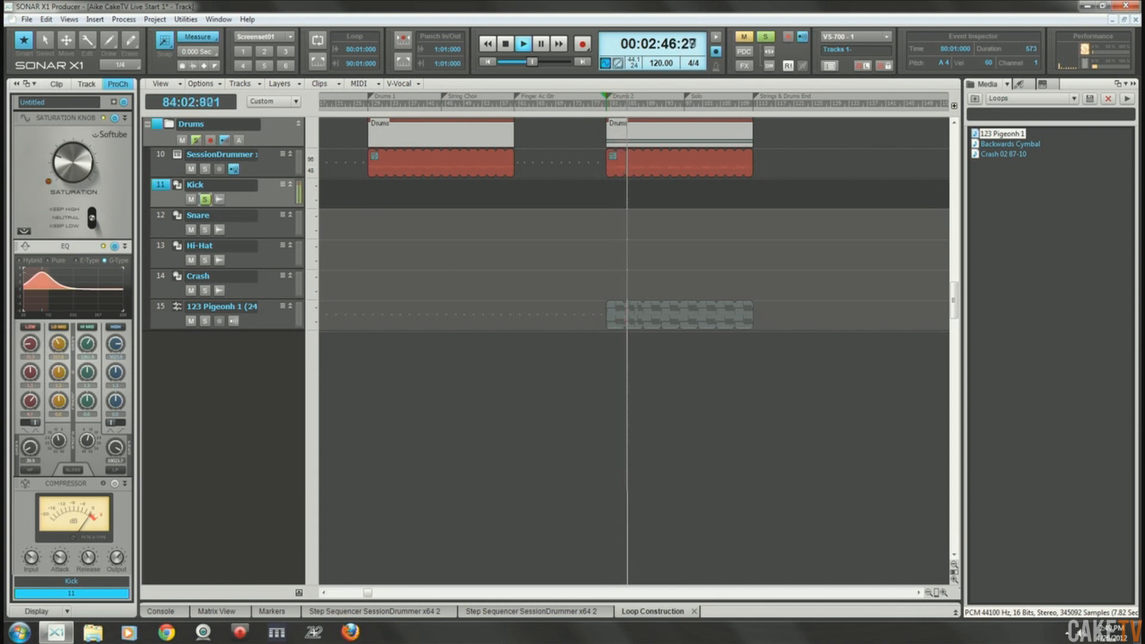
{"action": "left_click", "coordinate": [115, 247]}
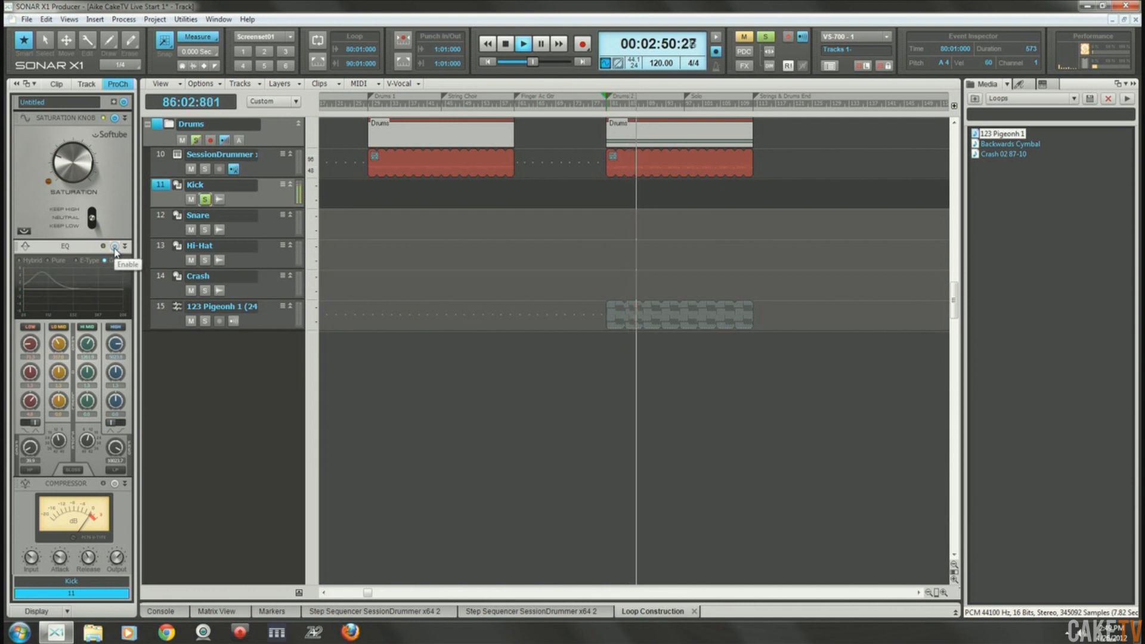
{"action": "left_click", "coordinate": [116, 247]}
{"action": "left_click_drag", "start_coordinate": [100, 291], "coordinate": [102, 308]}
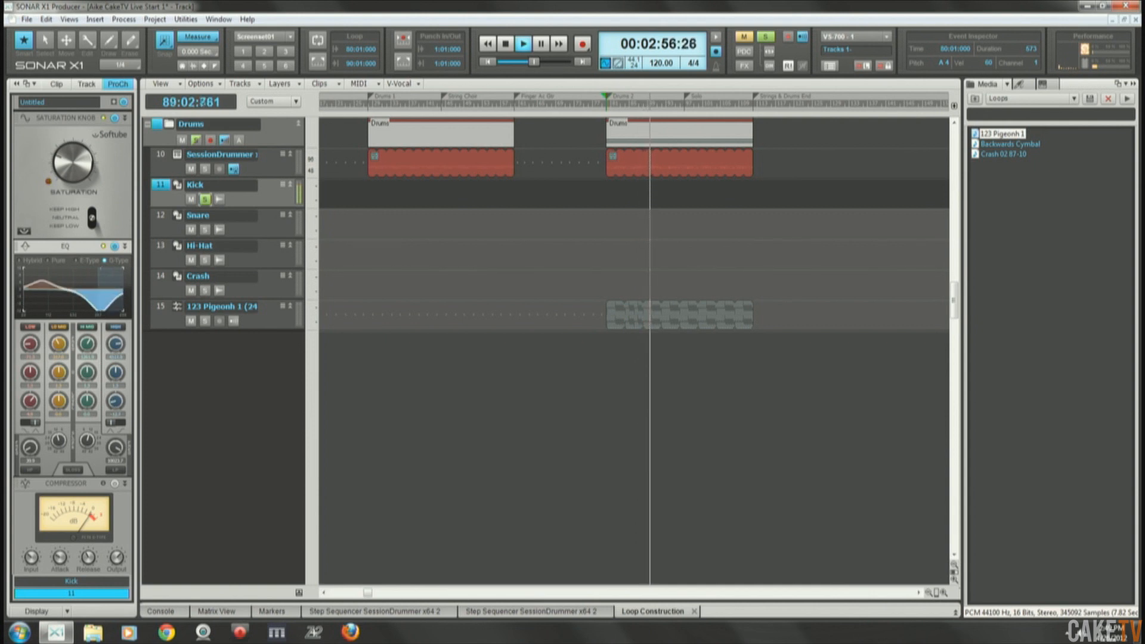
{"action": "left_click", "coordinate": [115, 247]}
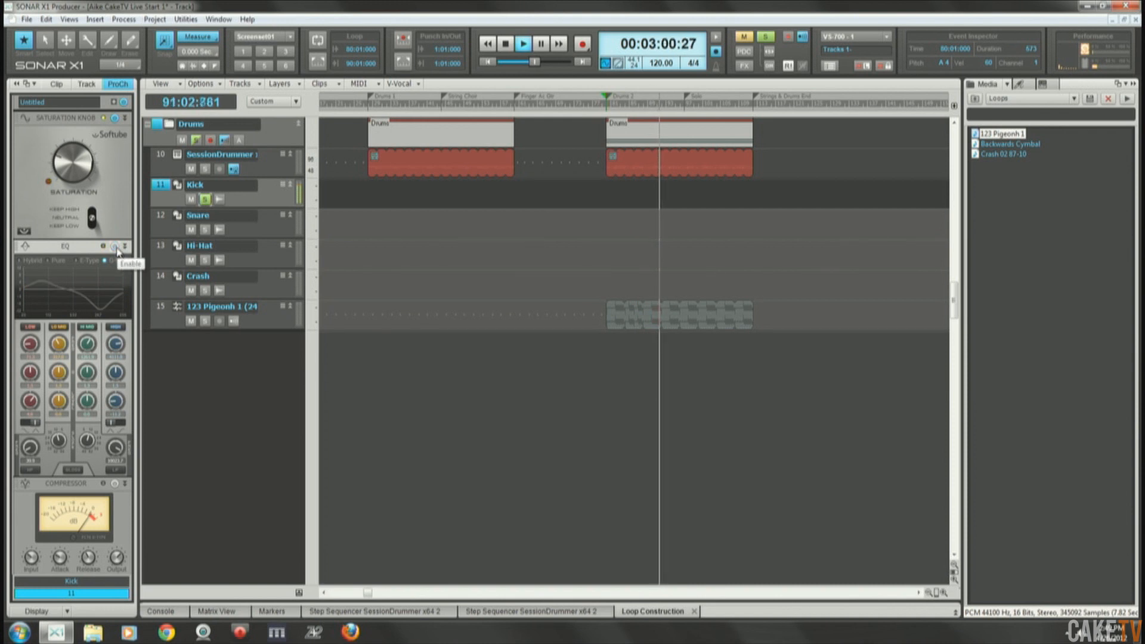
{"action": "left_click", "coordinate": [115, 246]}
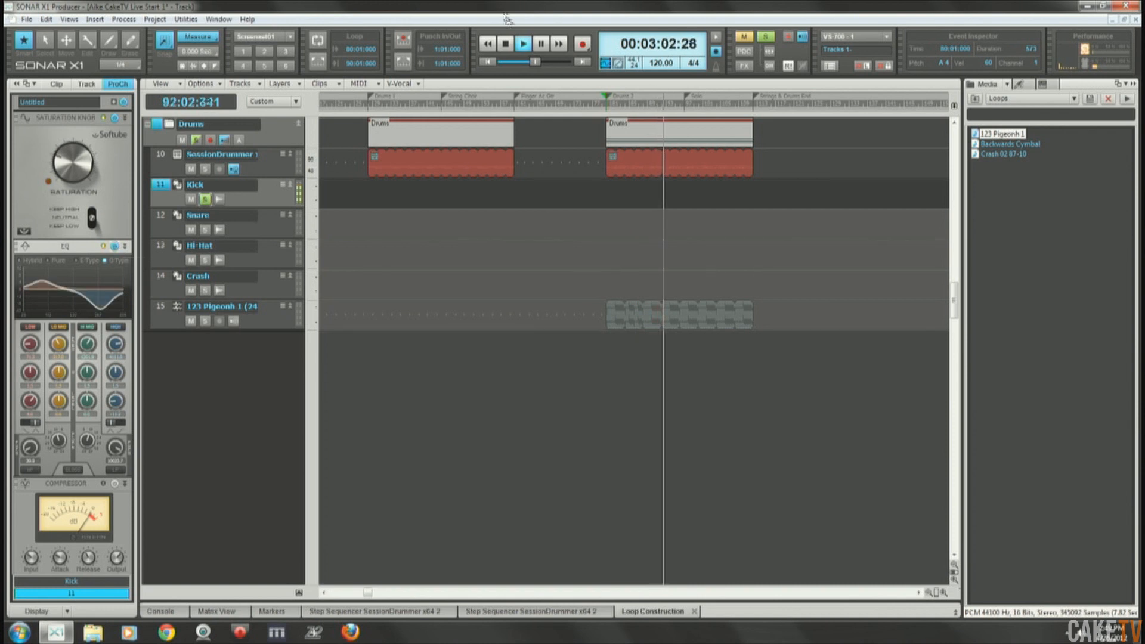
{"action": "left_click", "coordinate": [506, 45]}
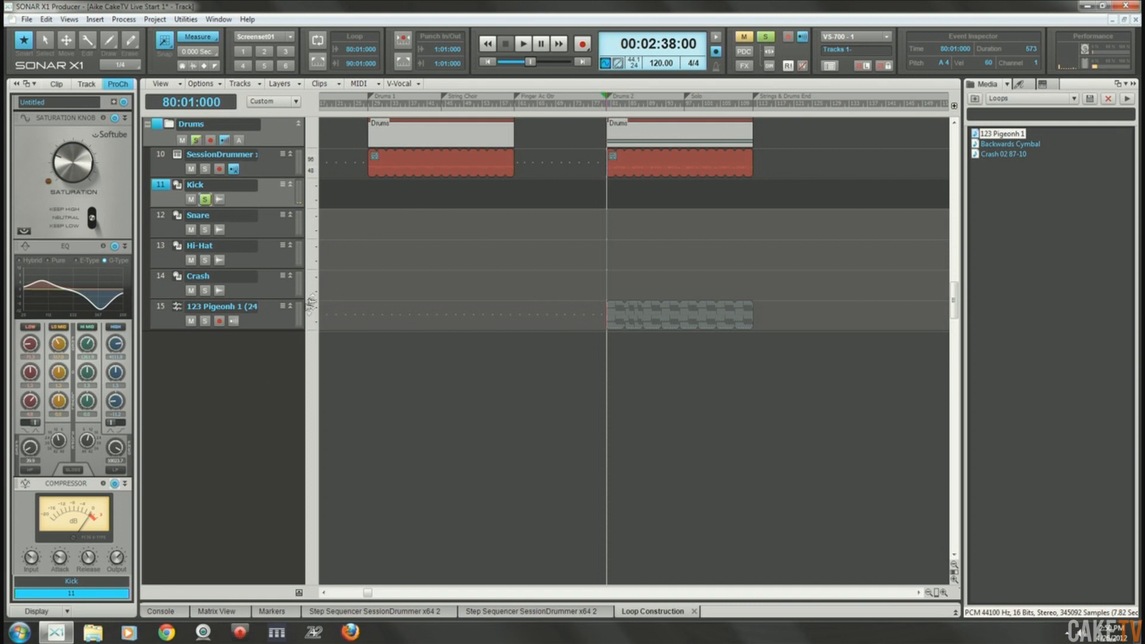
Enable the Kick track's compressor, set its attack to 0.2 ms and adjust its input and output levels during playback.
{"action": "left_click", "coordinate": [525, 46]}
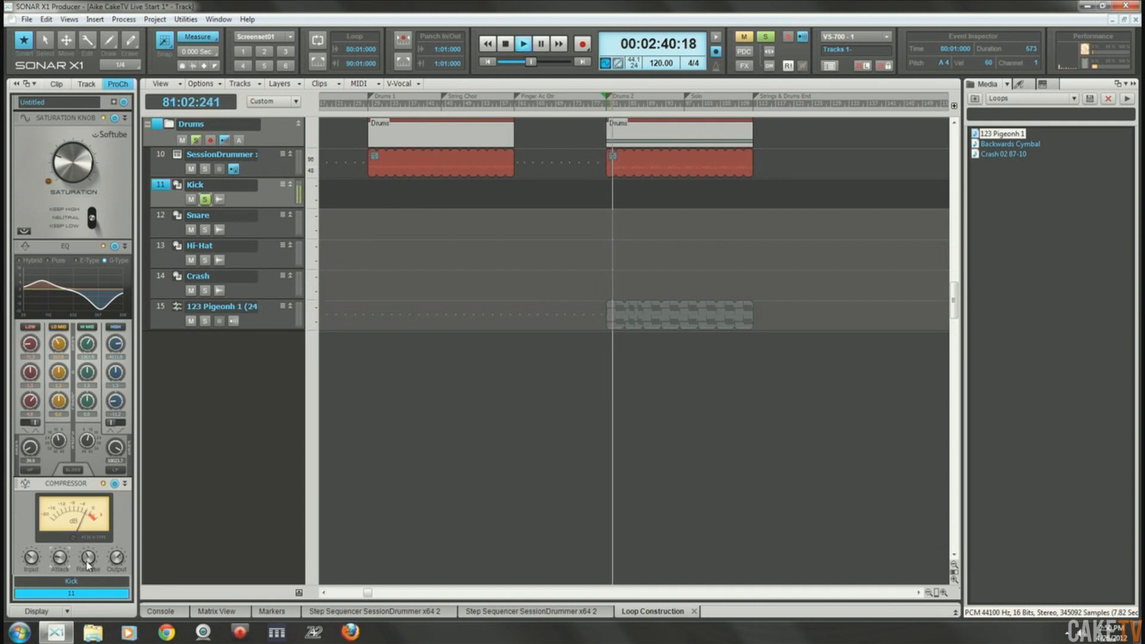
{"action": "mouse_move", "coordinate": [88, 564]}
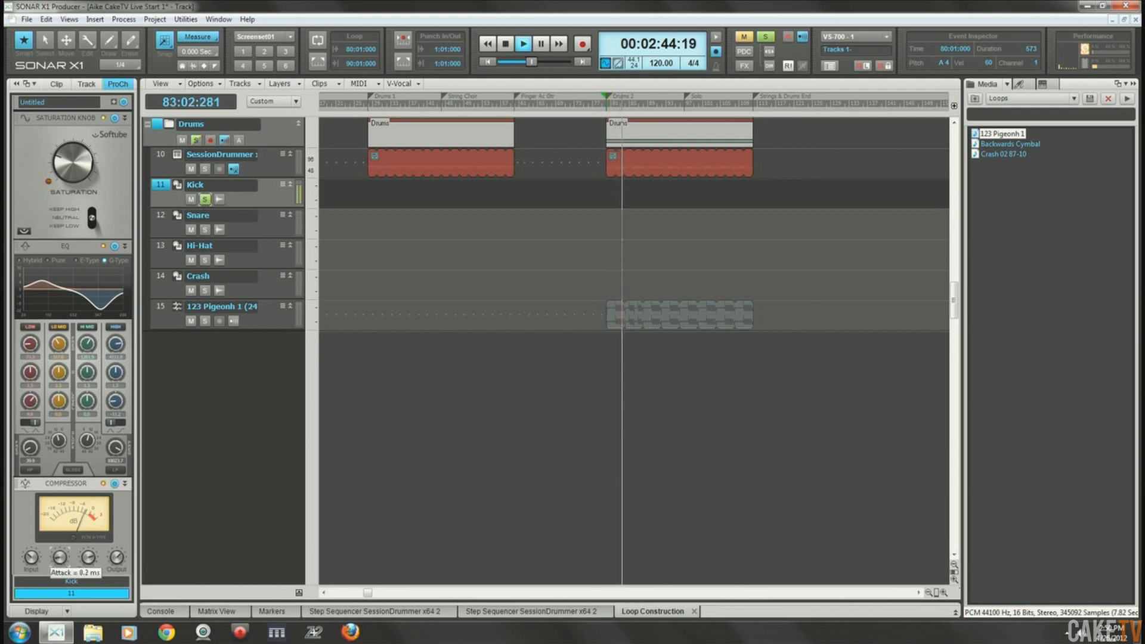
{"action": "left_click_drag", "start_coordinate": [36, 562], "coordinate": [35, 553]}
{"action": "left_click_drag", "start_coordinate": [118, 561], "coordinate": [118, 551]}
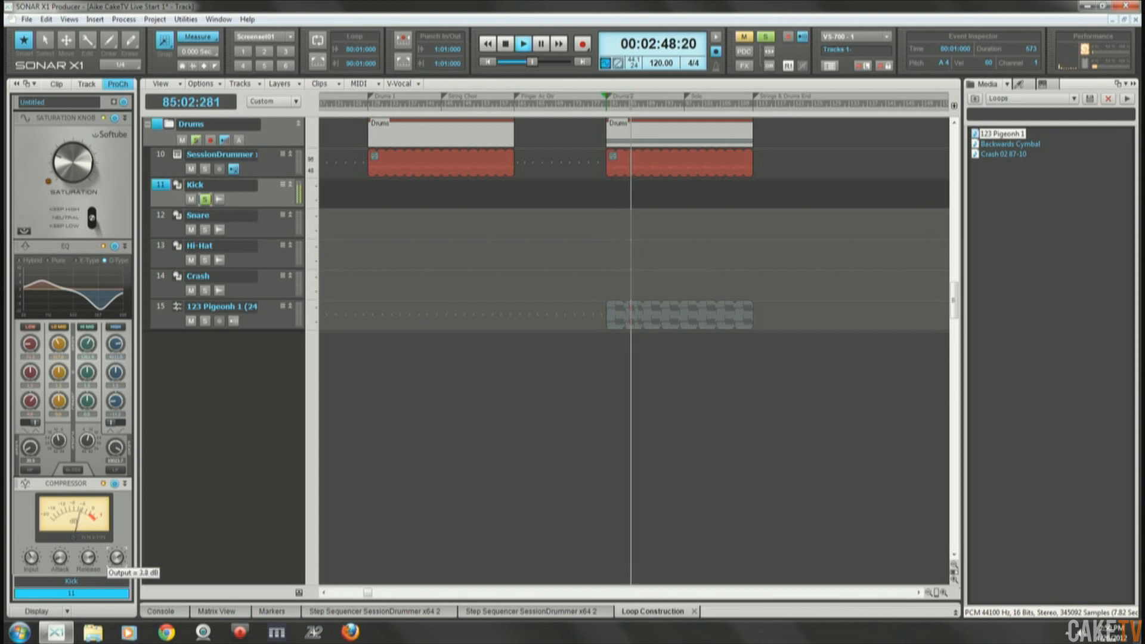
{"action": "left_click_drag", "start_coordinate": [32, 563], "coordinate": [33, 559]}
{"action": "left_click_drag", "start_coordinate": [117, 560], "coordinate": [117, 554]}
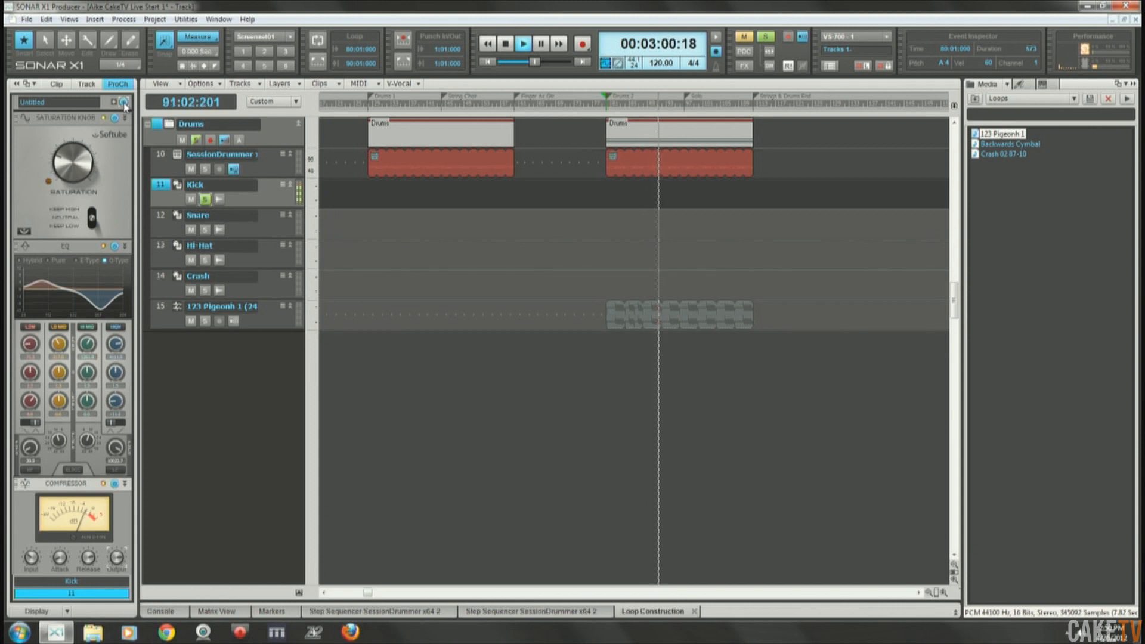
{"action": "left_click", "coordinate": [506, 44]}
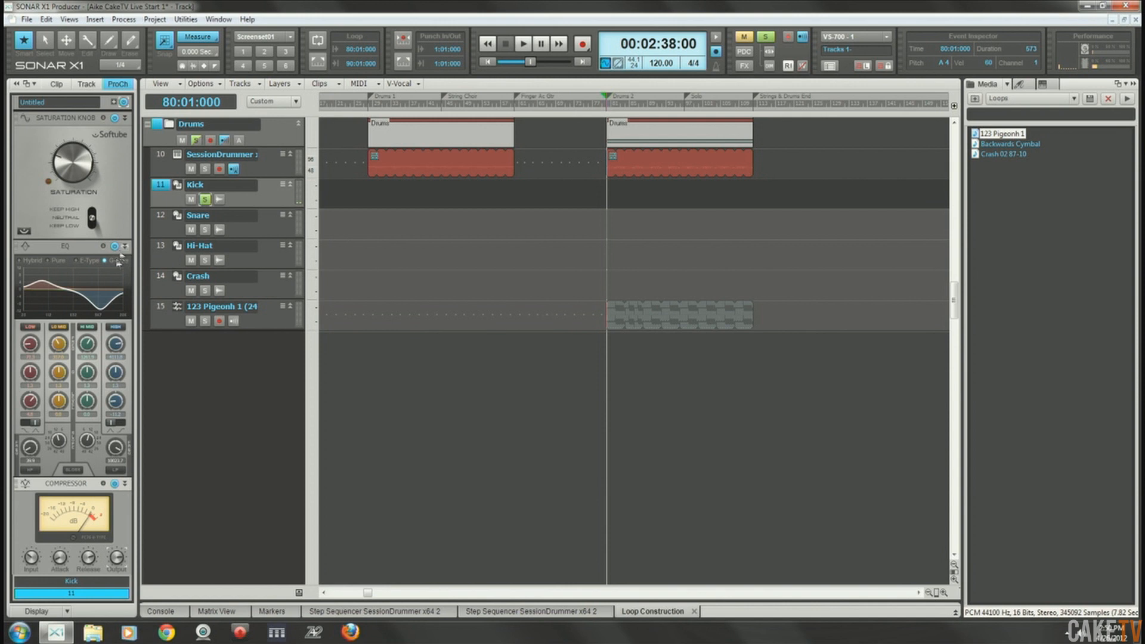
Unsolo the Kick track, solo the whole Drums folder and listen to it from measure 80.
{"action": "left_click", "coordinate": [521, 44]}
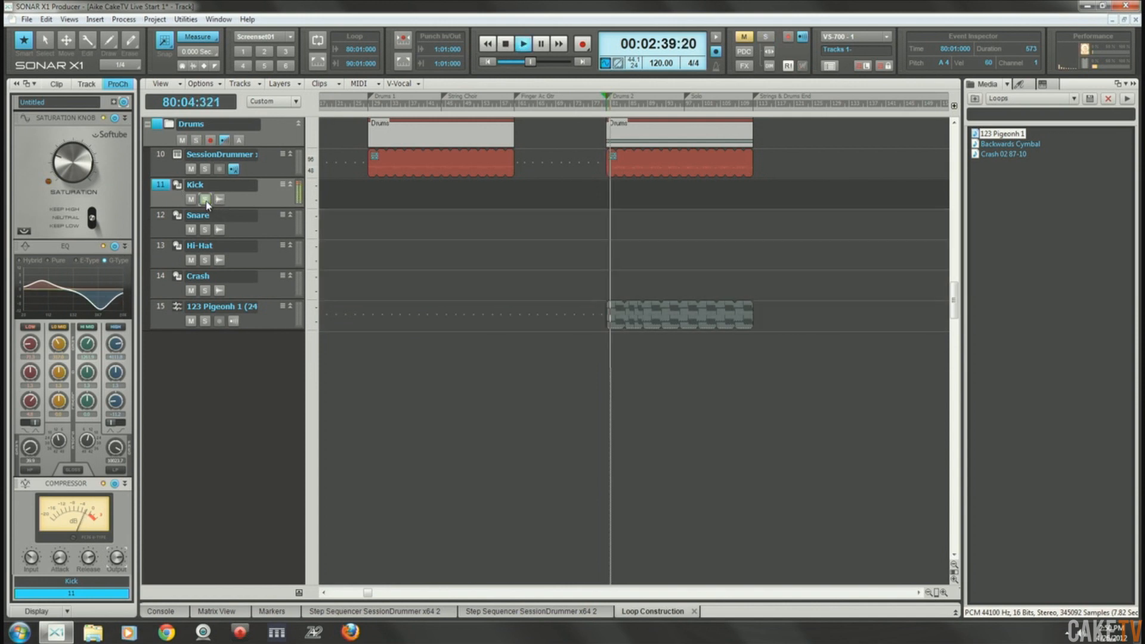
{"action": "left_click", "coordinate": [198, 140]}
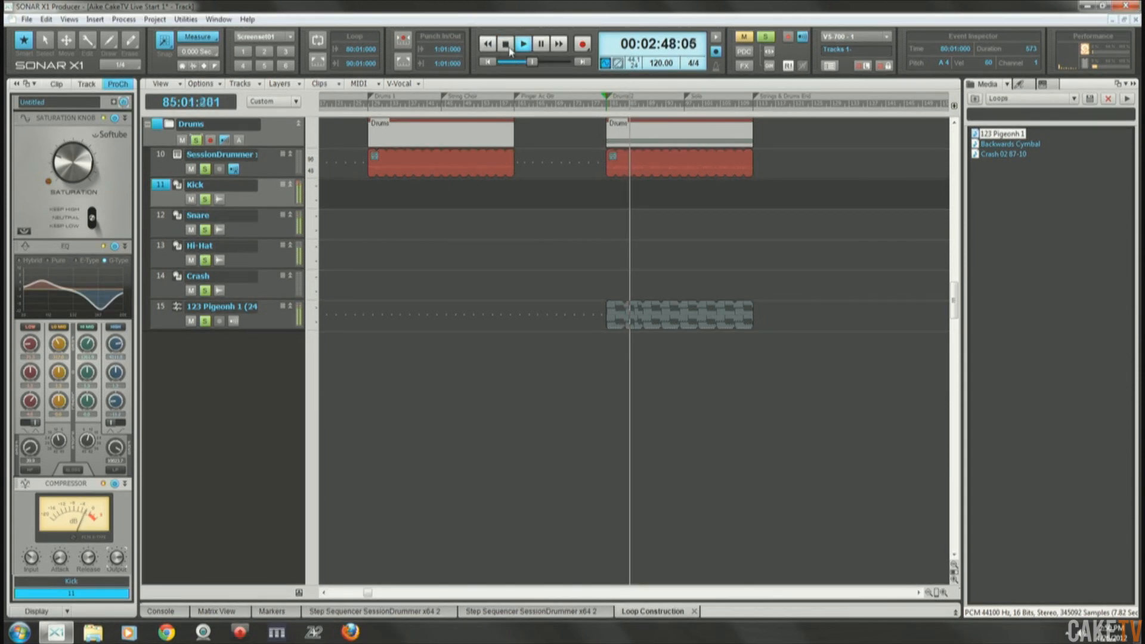
{"action": "left_click", "coordinate": [506, 47]}
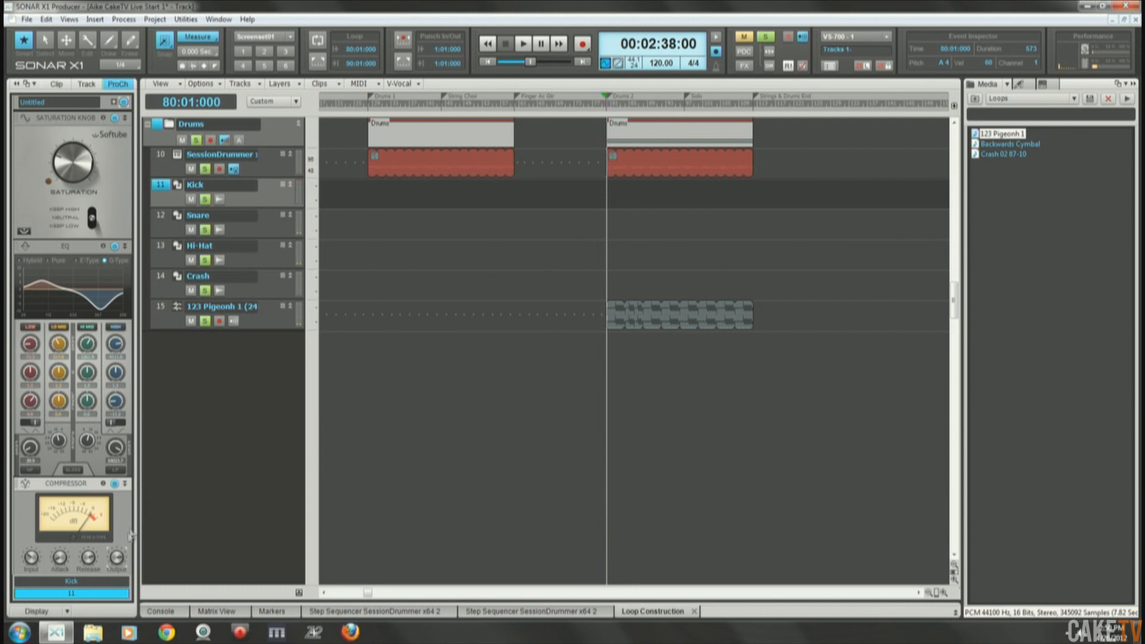
Show the buses, check the Drums bus channel strip during playback and unsolo the Drums folder.
{"action": "left_click", "coordinate": [521, 45]}
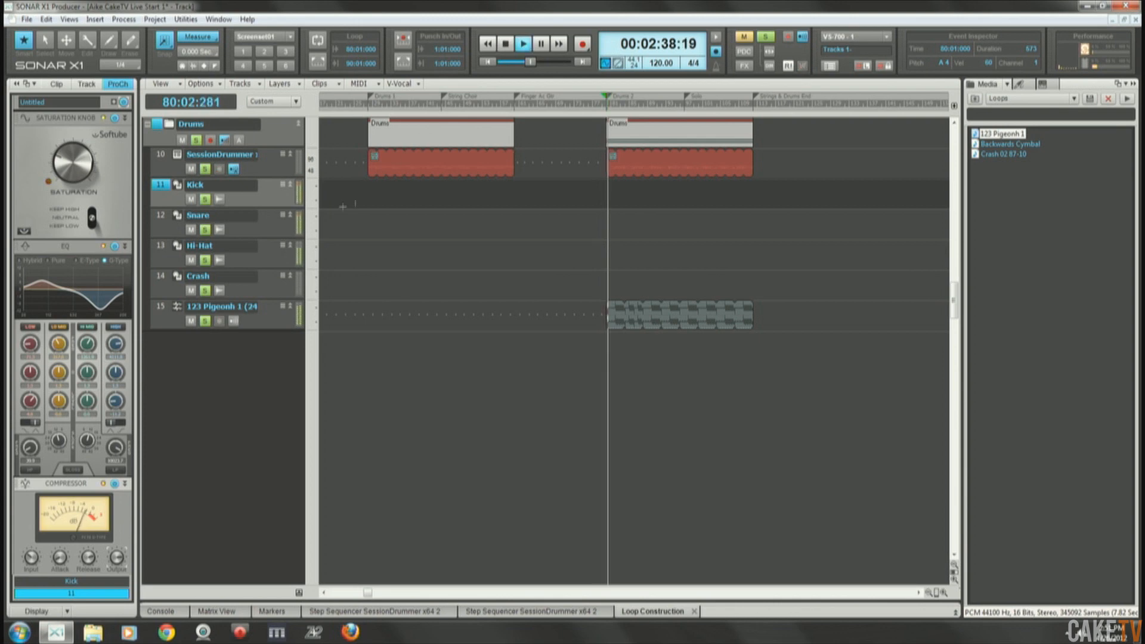
{"action": "left_click", "coordinate": [299, 593]}
{"action": "left_click", "coordinate": [155, 566]}
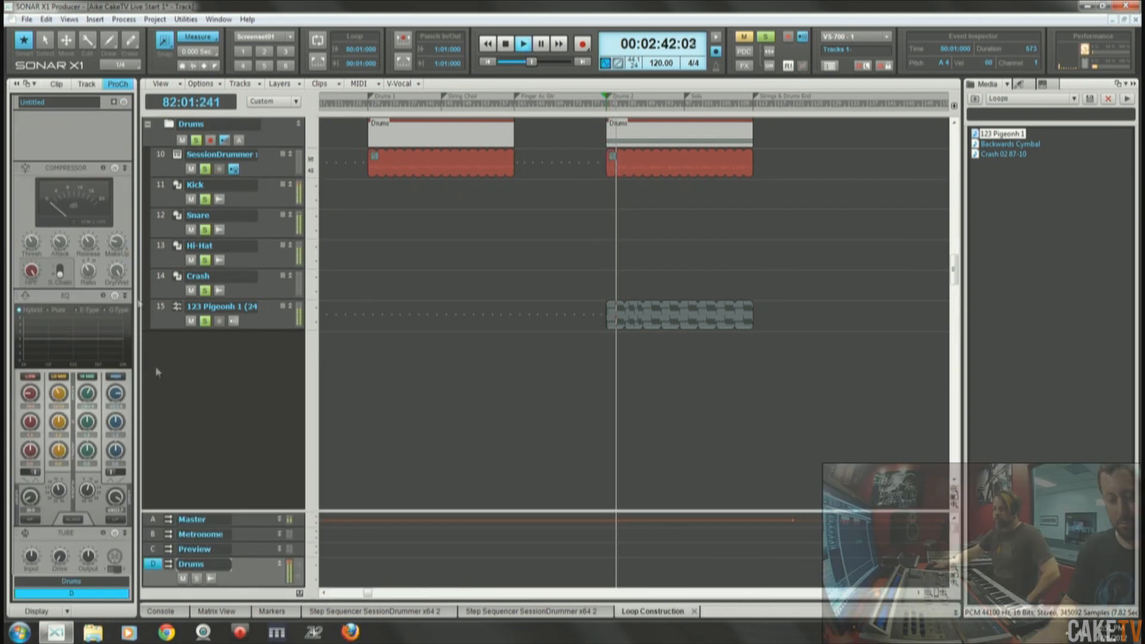
{"action": "left_click", "coordinate": [117, 85]}
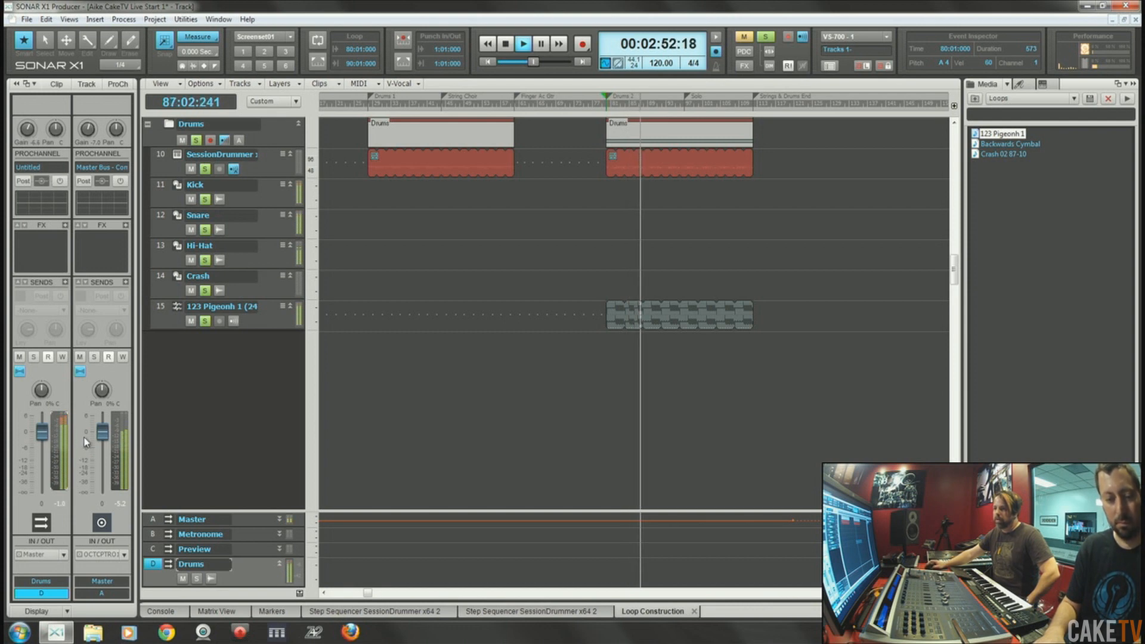
{"action": "left_click", "coordinate": [507, 45]}
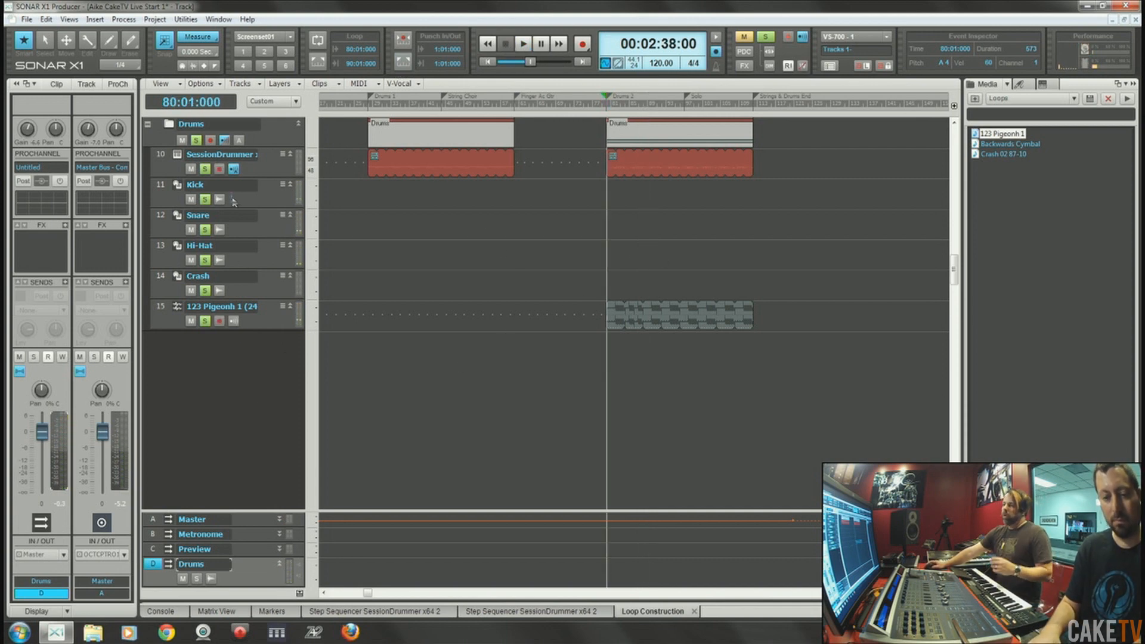
{"action": "left_click", "coordinate": [196, 141]}
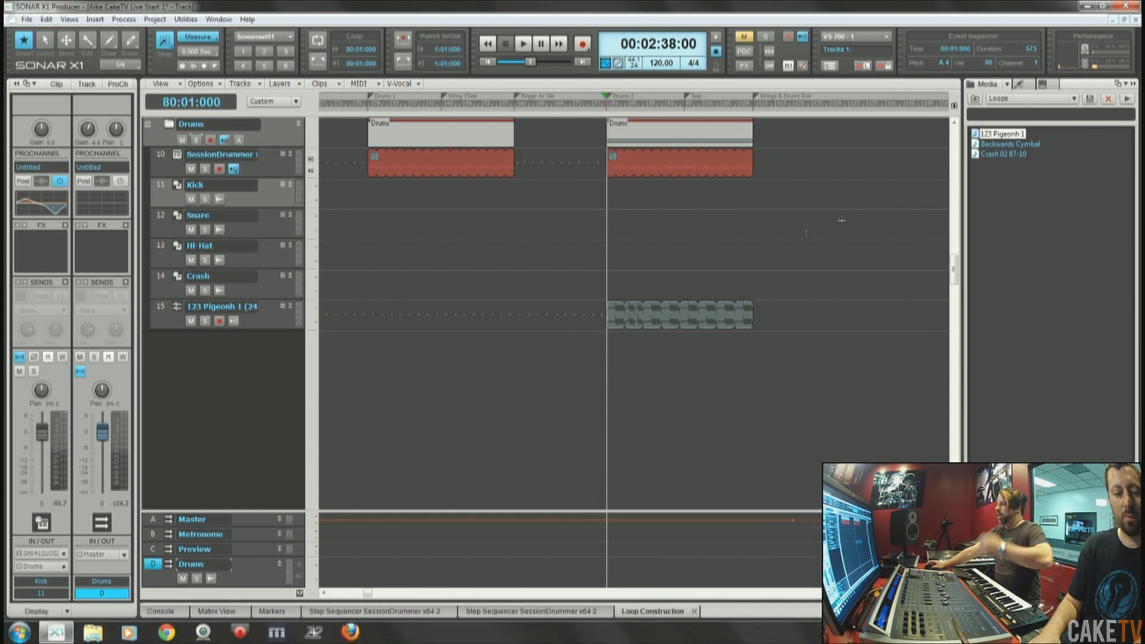
View the Session Drummer 3 kit and add the Crash 02 87-10 loop to a new track at measure 80.
{"action": "left_click", "coordinate": [996, 156]}
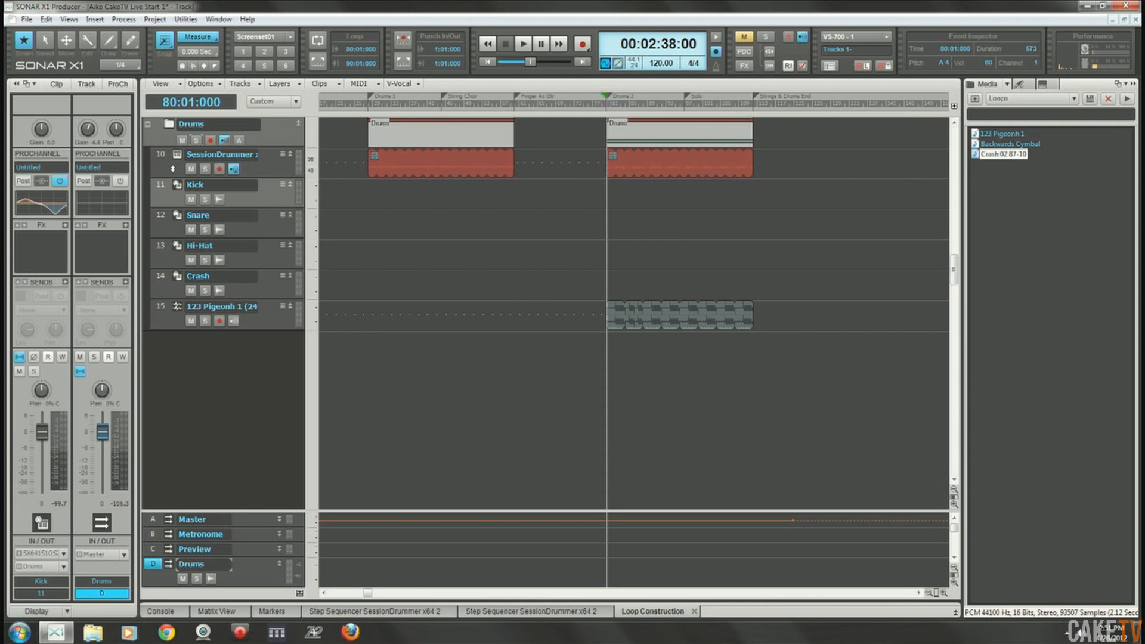
{"action": "left_click", "coordinate": [178, 155]}
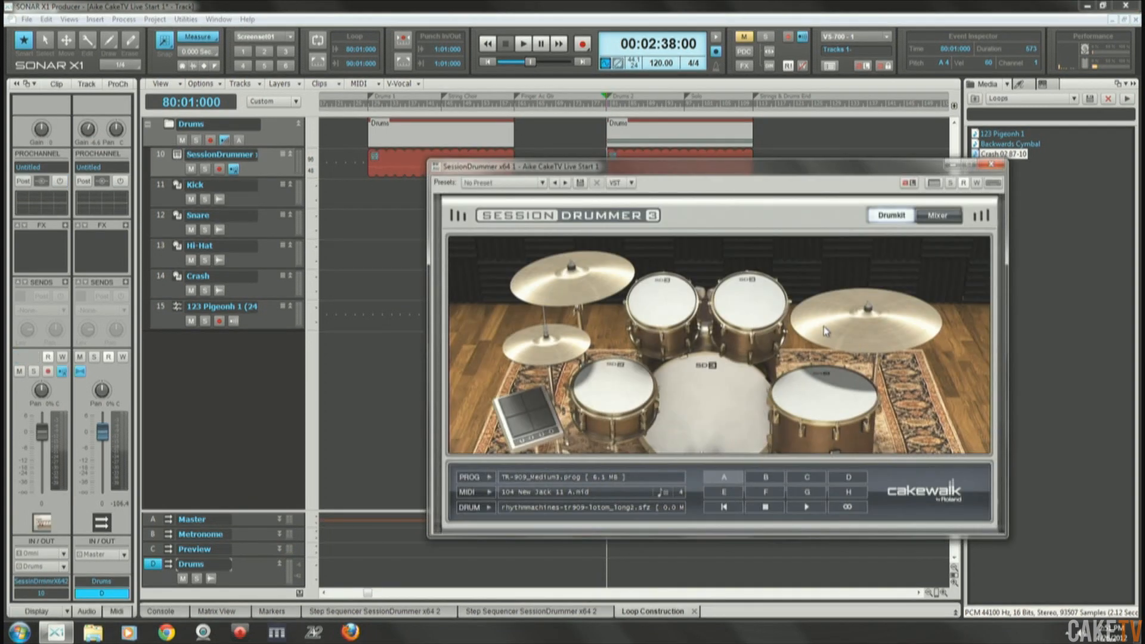
{"action": "left_click", "coordinate": [993, 165]}
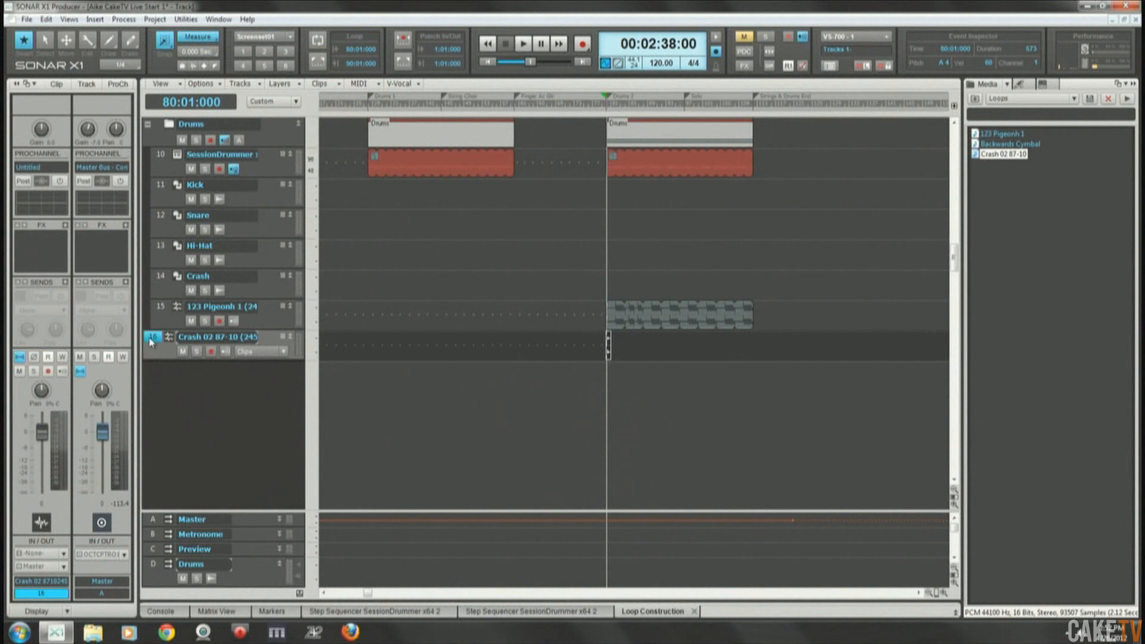
Move the Crash 02 87-10 track into the Drums folder and route its output to the Drums bus.
{"action": "right_click", "coordinate": [151, 340]}
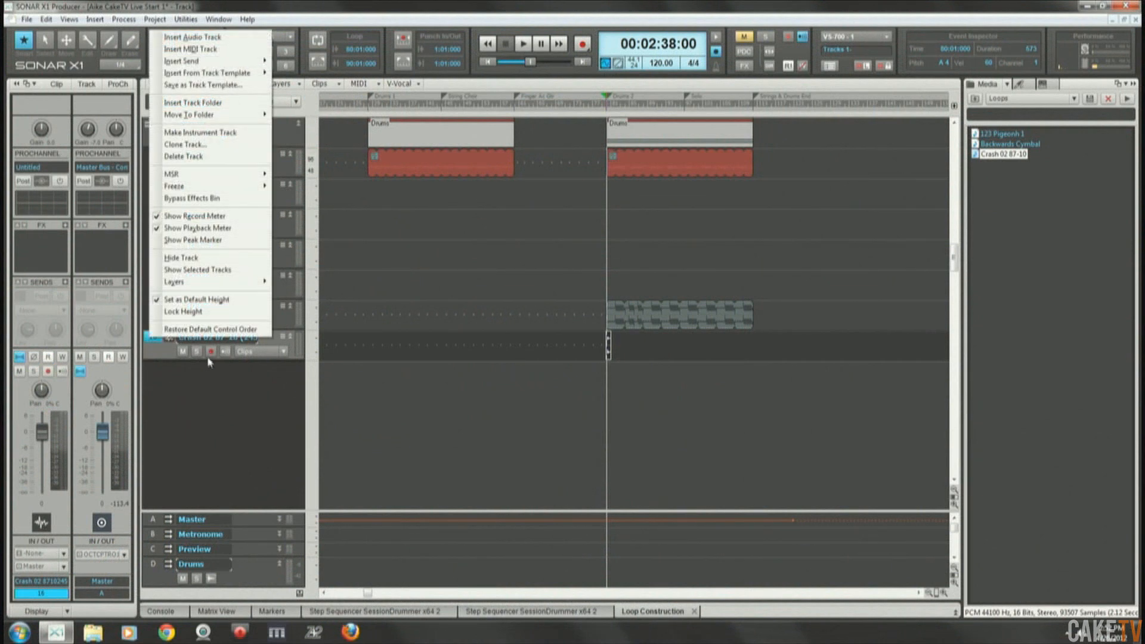
{"action": "mouse_move", "coordinate": [254, 115]}
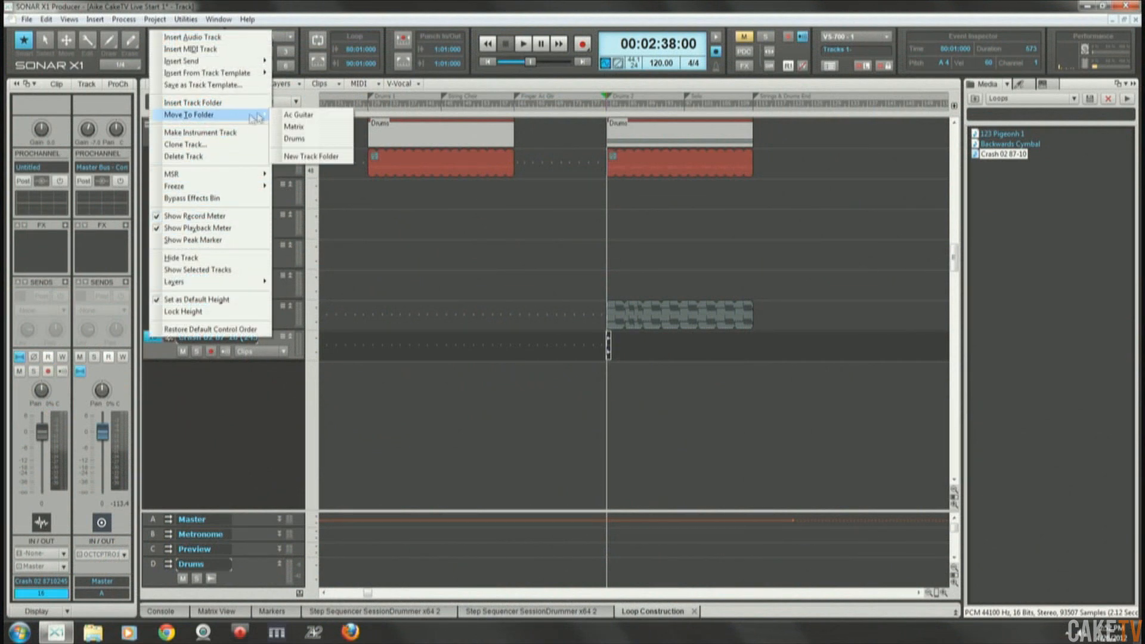
{"action": "left_click", "coordinate": [307, 139]}
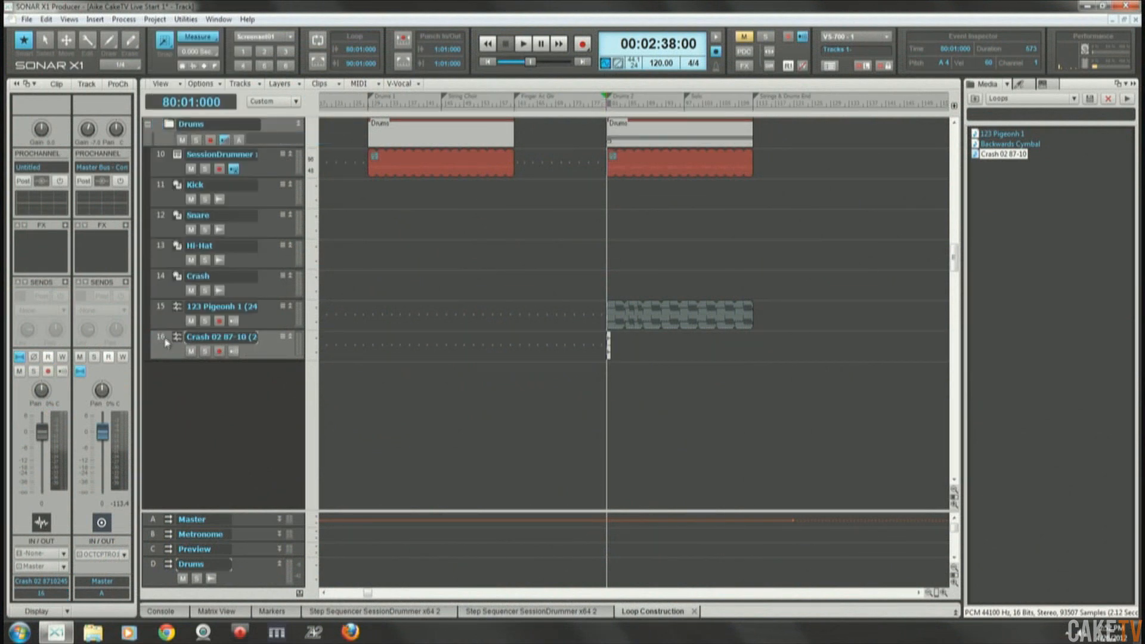
{"action": "left_click", "coordinate": [63, 566]}
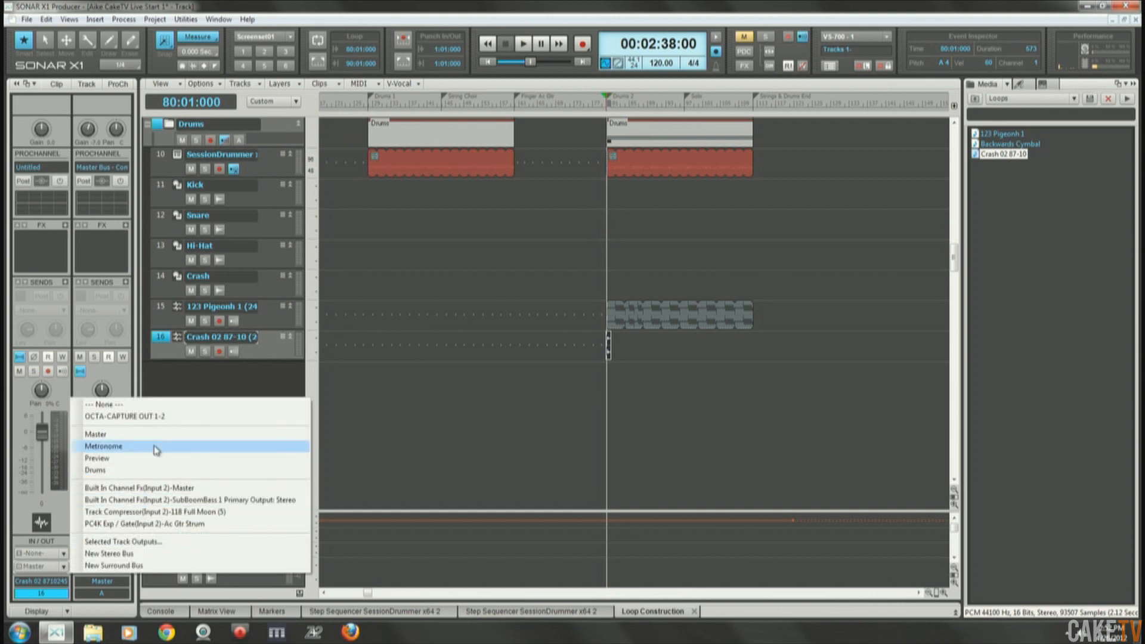
{"action": "left_click", "coordinate": [149, 471]}
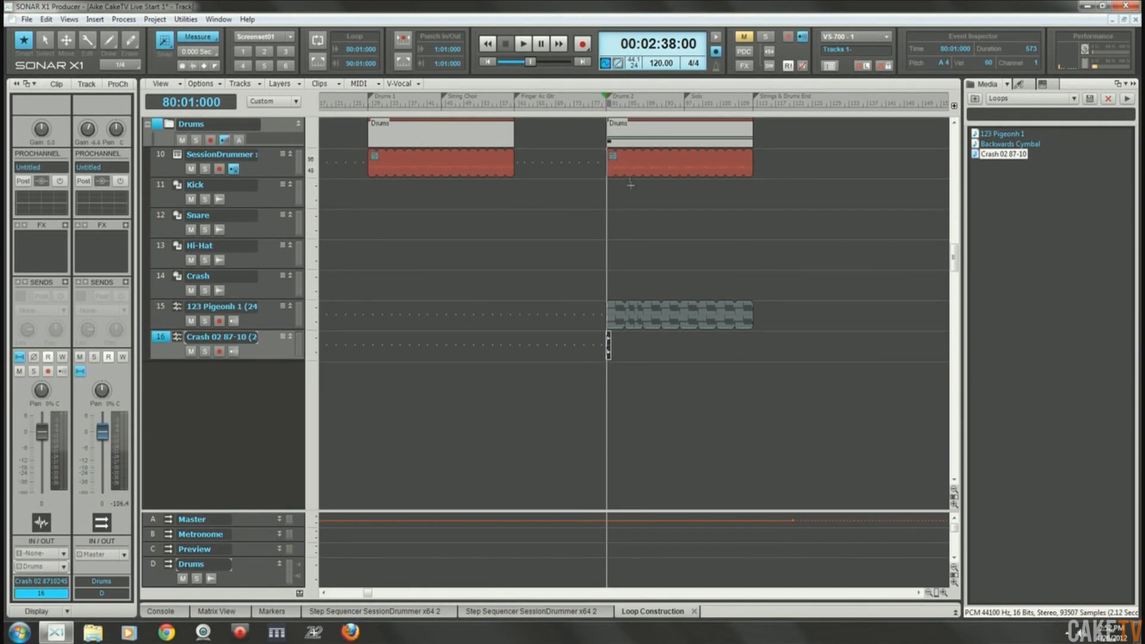
Play the song from measure 77 into the second drum section and slightly lower the crash track's volume.
{"action": "left_click", "coordinate": [595, 105]}
{"action": "key", "text": "space"}
{"action": "left_click_drag", "start_coordinate": [936, 593], "coordinate": [846, 572]}
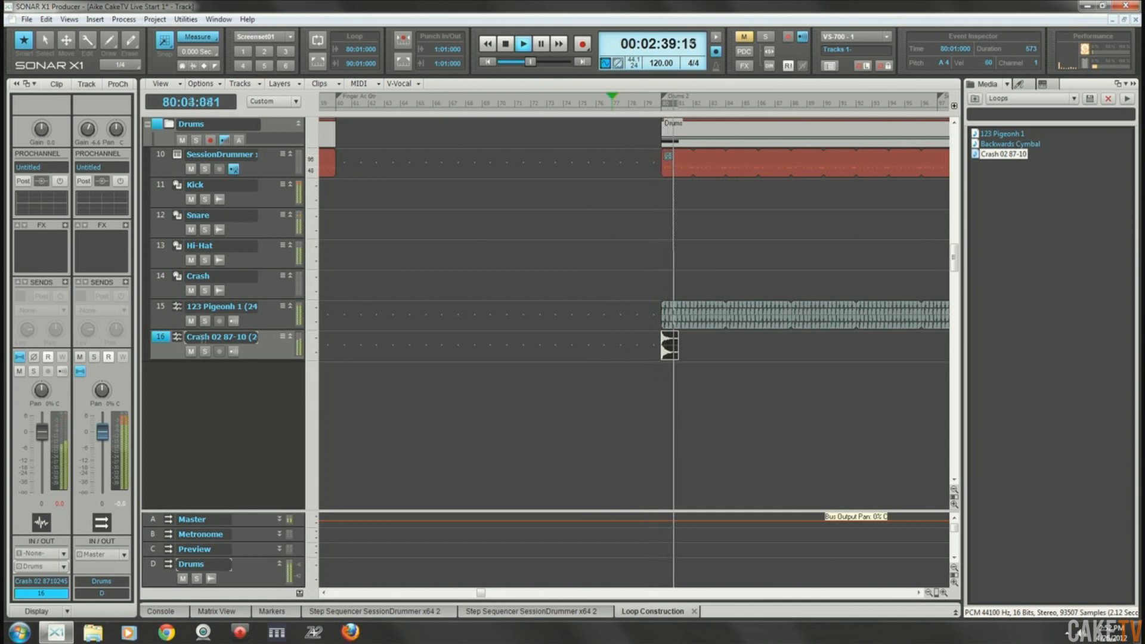
{"action": "key", "text": "space"}
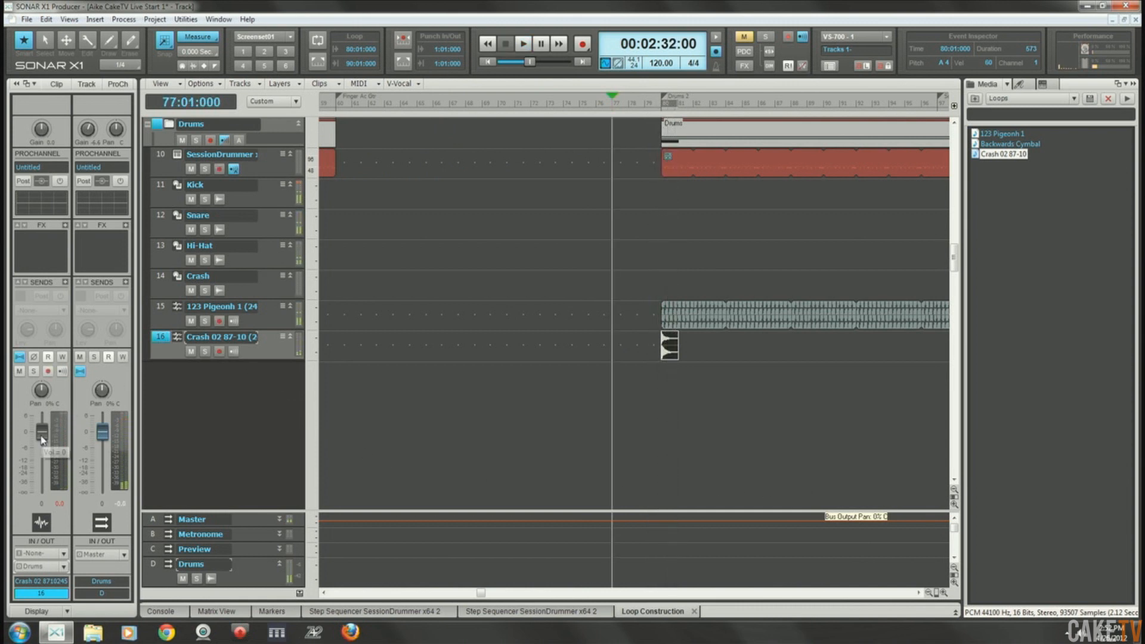
{"action": "left_click_drag", "start_coordinate": [48, 435], "coordinate": [48, 441]}
{"action": "mouse_move", "coordinate": [47, 442]}
Add the Backwards Cymbal loop to the crash track at measure 78, directly before the crash clip.
{"action": "left_click", "coordinate": [1005, 145]}
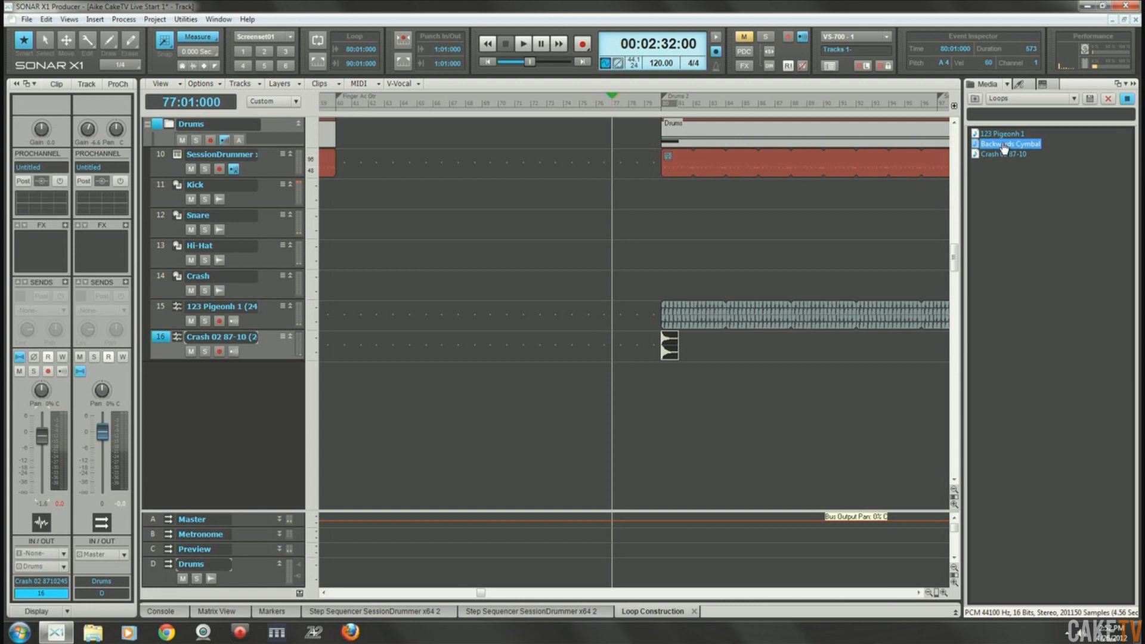
{"action": "left_click_drag", "start_coordinate": [1002, 150], "coordinate": [624, 353]}
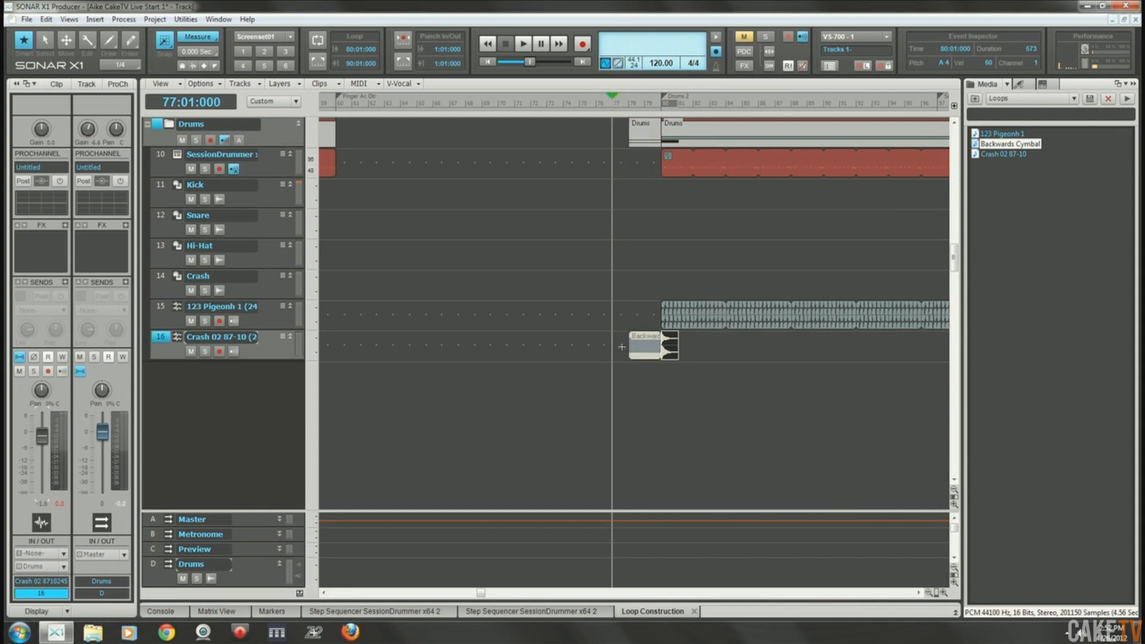
{"action": "left_click", "coordinate": [640, 95]}
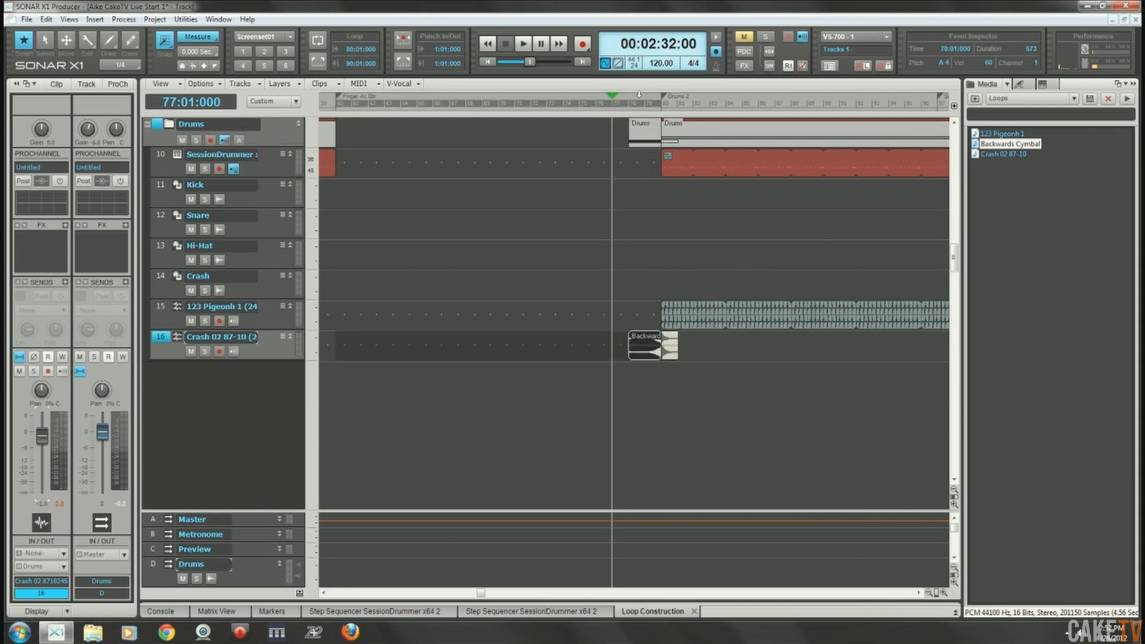
{"action": "scroll", "coordinate": [639, 94], "scroll_direction": "up", "scroll_amount": 3}
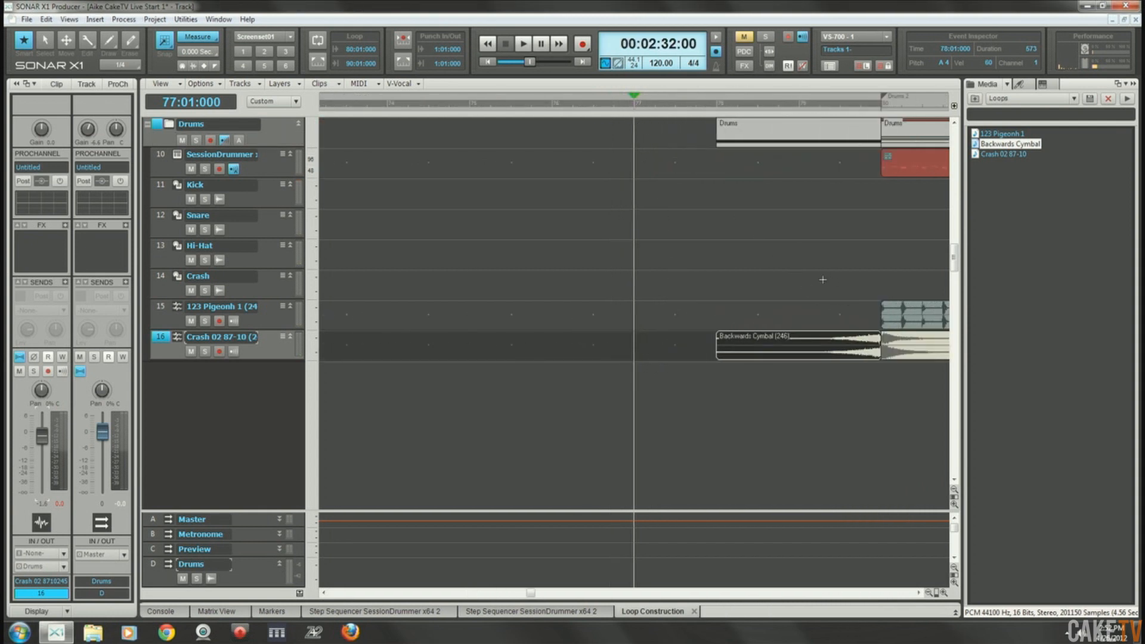
Play the backwards cymbal transition from measure 79 into the second drum section.
{"action": "left_click", "coordinate": [798, 246]}
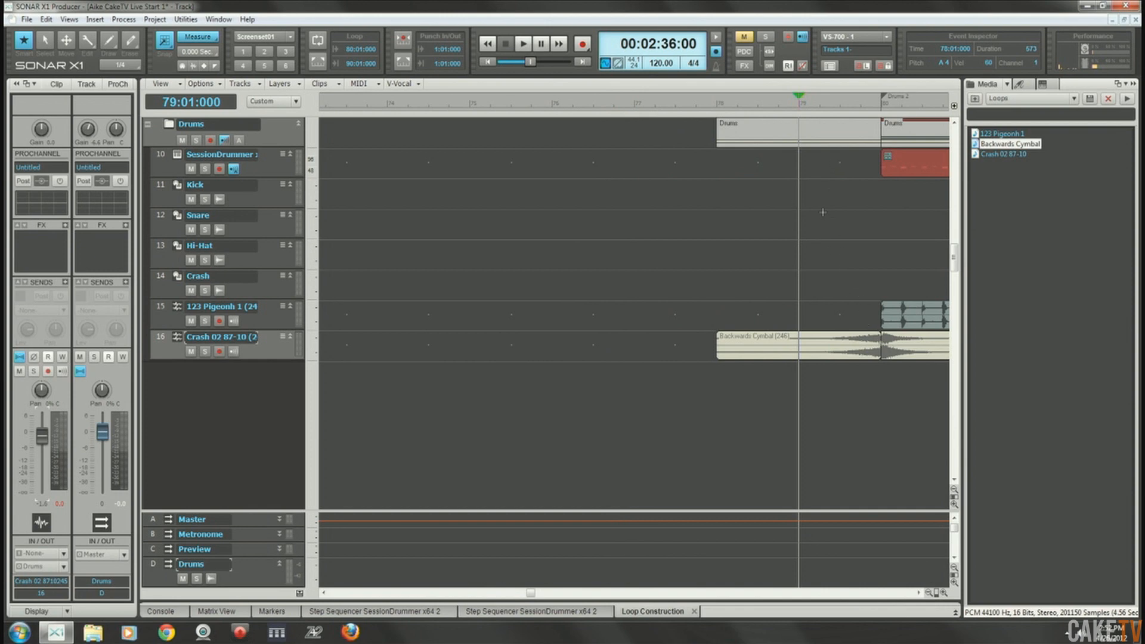
{"action": "key", "text": "space"}
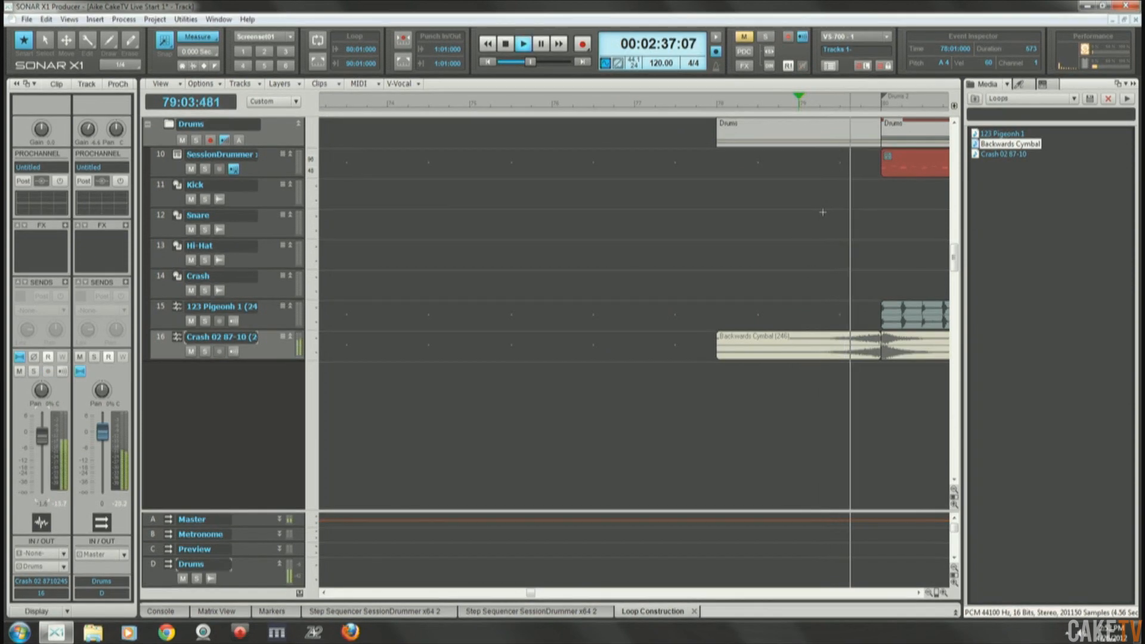
{"action": "key", "text": "space"}
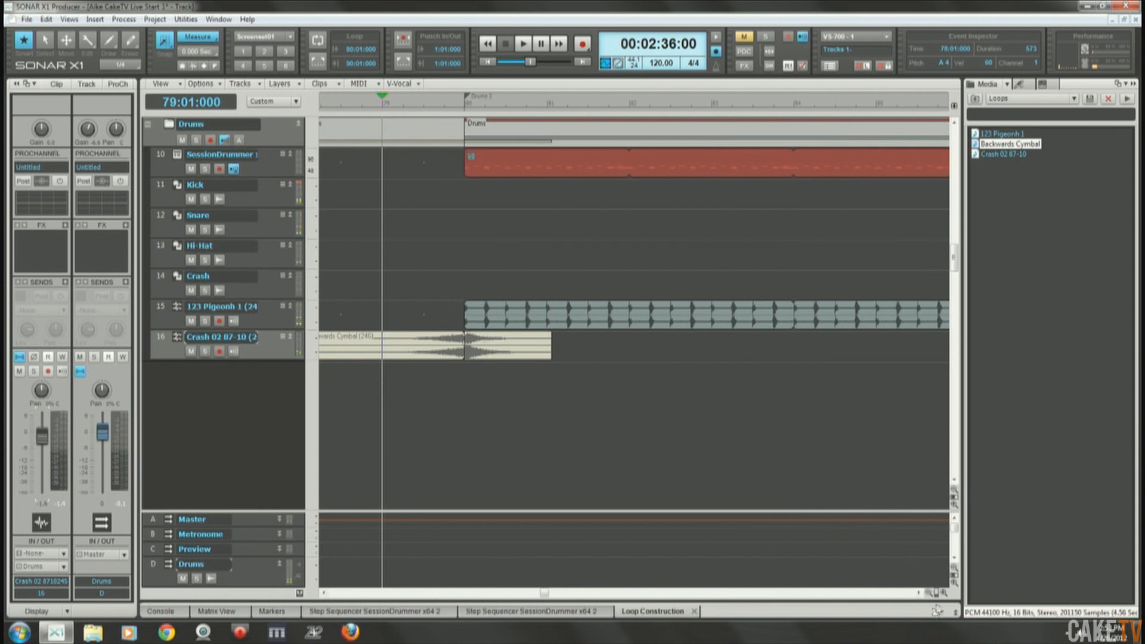
Set the snap resolution to 1/4 and move the Backwards Cymbal clip one beat earlier, to 77:04:000.
{"action": "scroll", "coordinate": [327, 594], "scroll_direction": "left", "scroll_amount": 5}
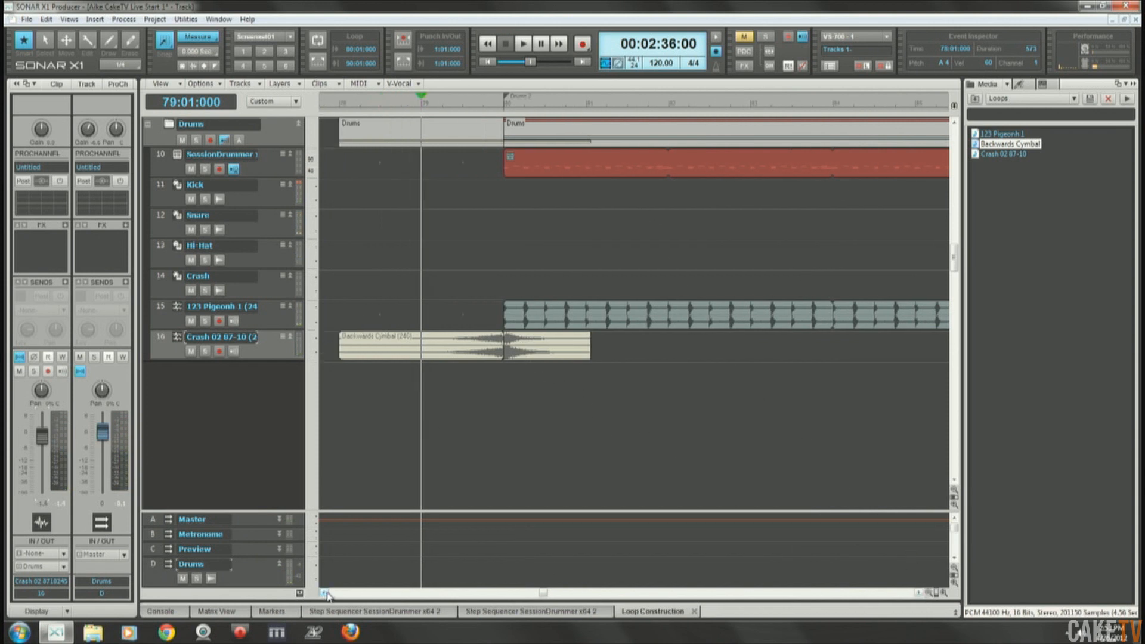
{"action": "left_click", "coordinate": [183, 41]}
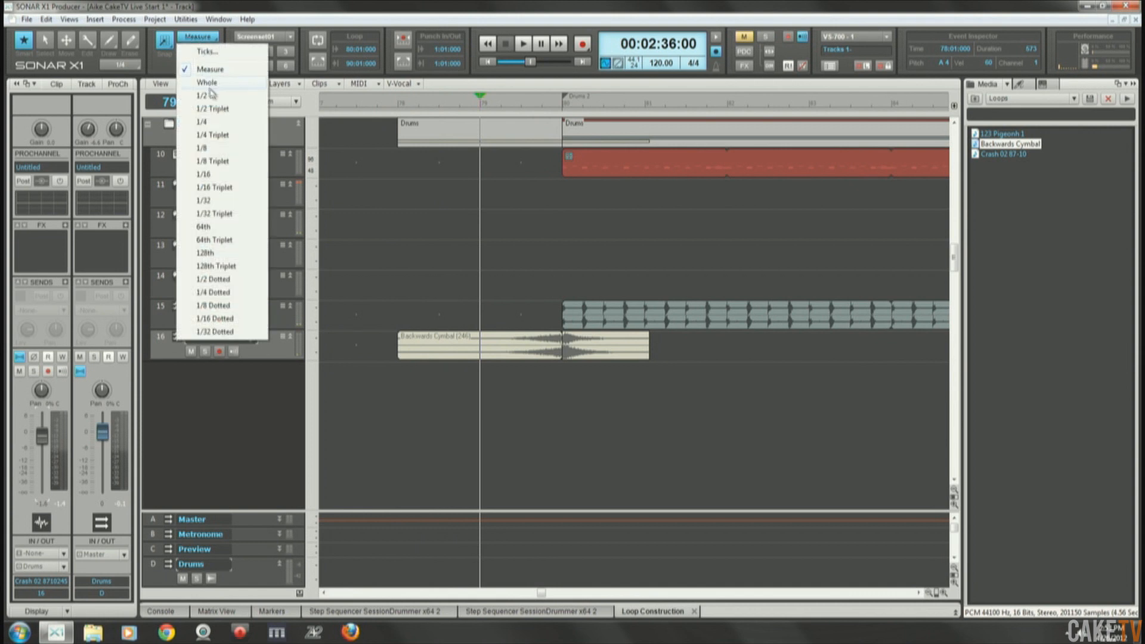
{"action": "left_click", "coordinate": [222, 123]}
{"action": "left_click_drag", "start_coordinate": [518, 357], "coordinate": [495, 358]}
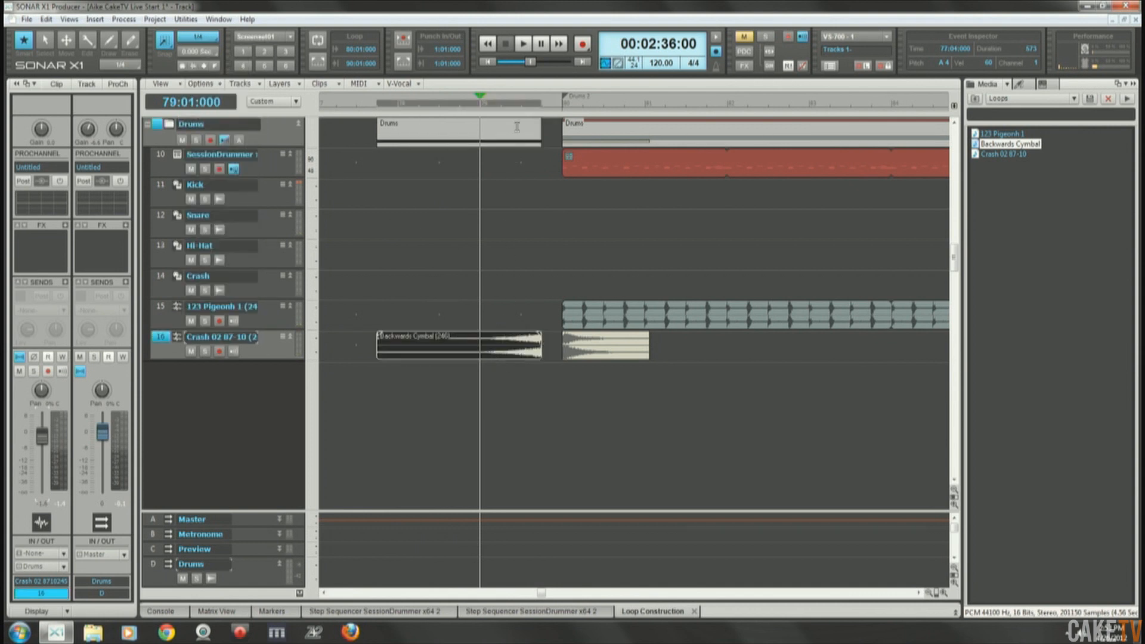
{"action": "key", "text": "space"}
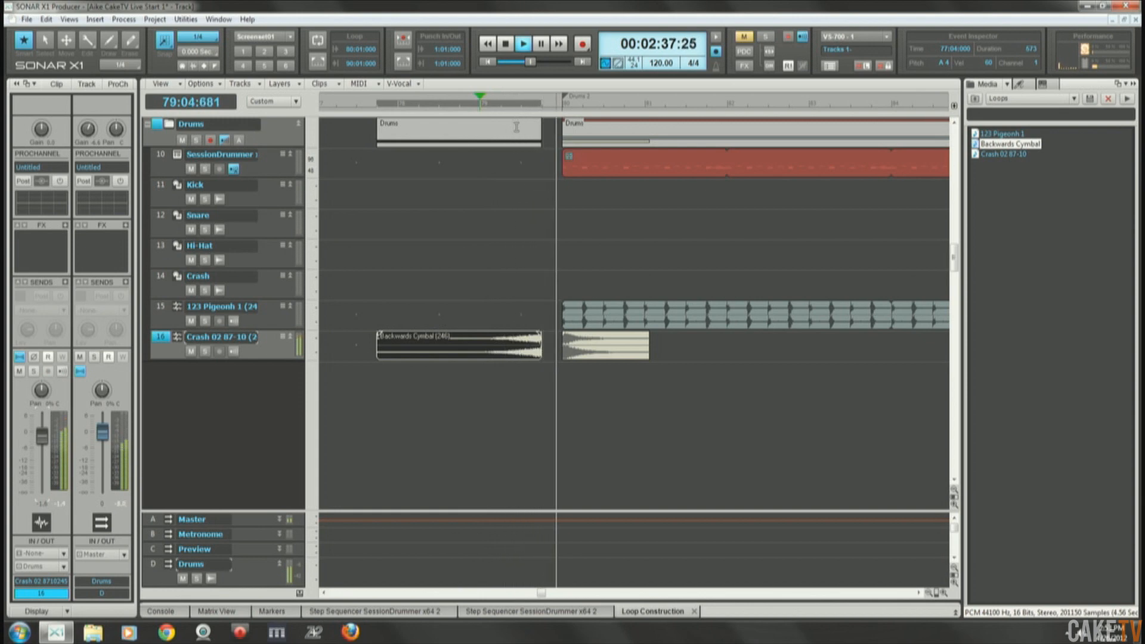
{"action": "key", "text": "space"}
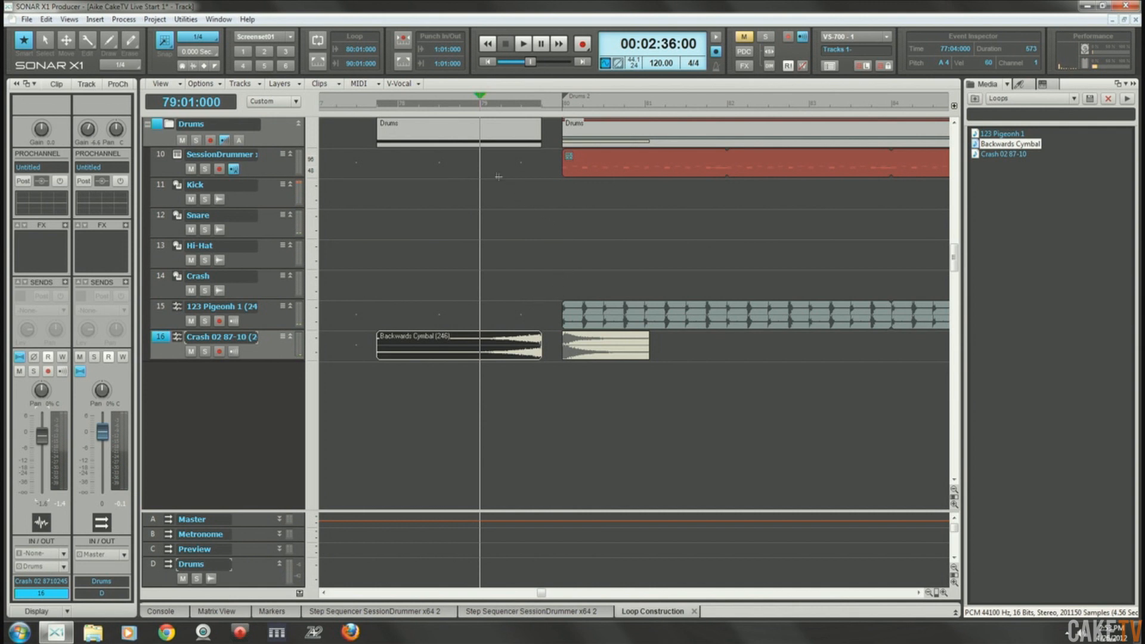
Extend the start of the second SessionDrummer clip and the 123 Pigeonh clip together one beat earlier, to 79:04:000.
{"action": "left_click", "coordinate": [542, 161]}
{"action": "left_click_drag", "start_coordinate": [560, 160], "coordinate": [590, 335]}
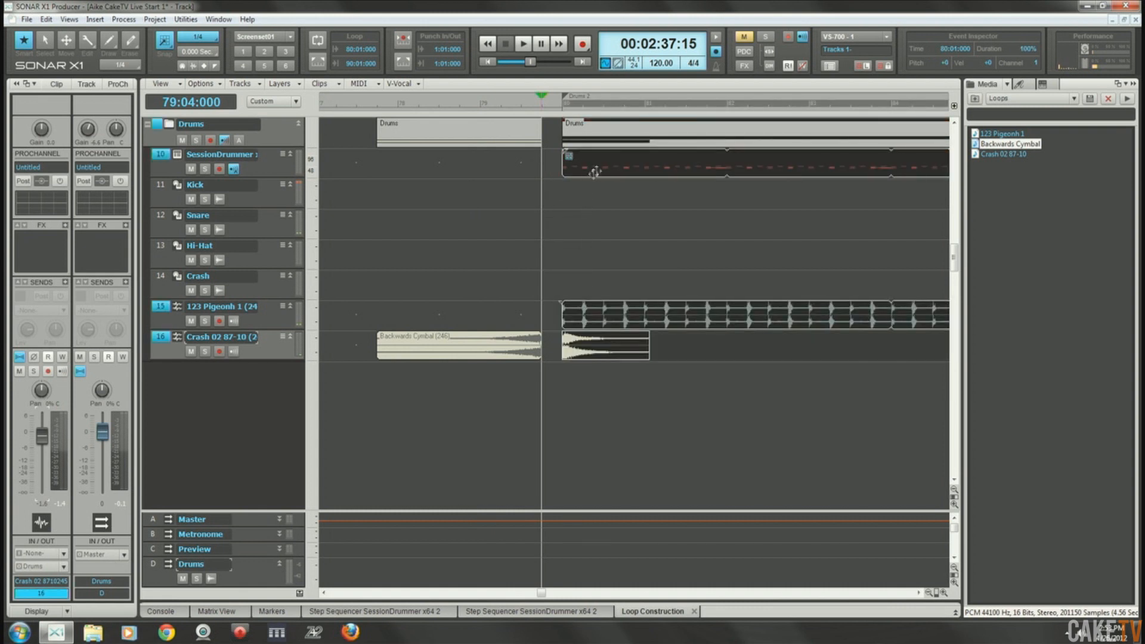
{"action": "left_click", "coordinate": [532, 256]}
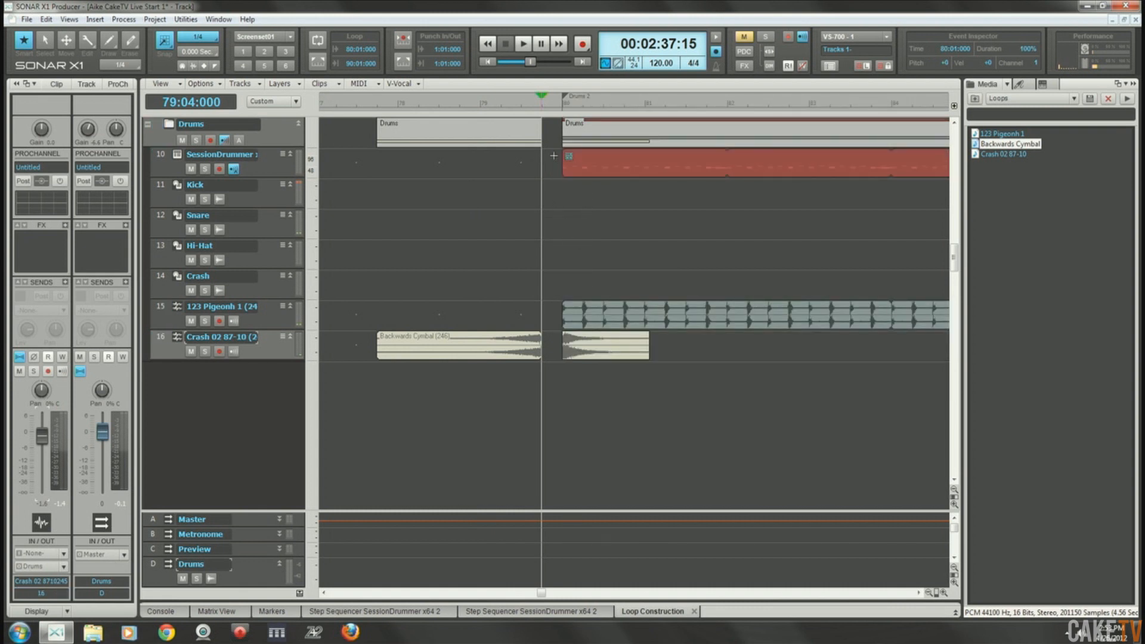
{"action": "left_click_drag", "start_coordinate": [576, 185], "coordinate": [578, 315]}
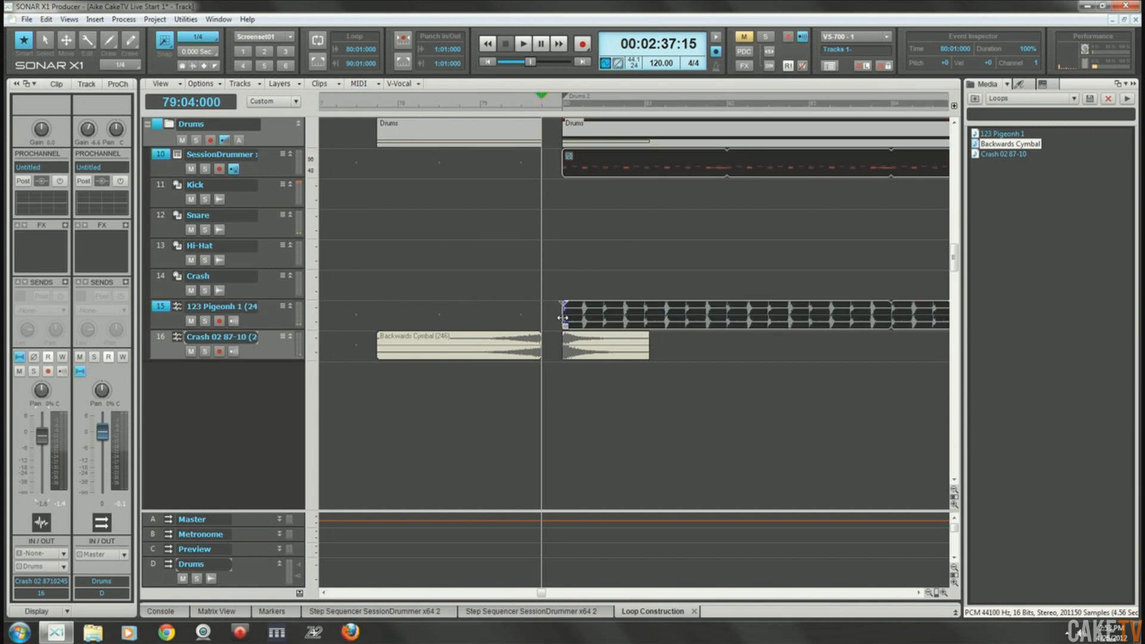
{"action": "left_click_drag", "start_coordinate": [563, 318], "coordinate": [530, 345]}
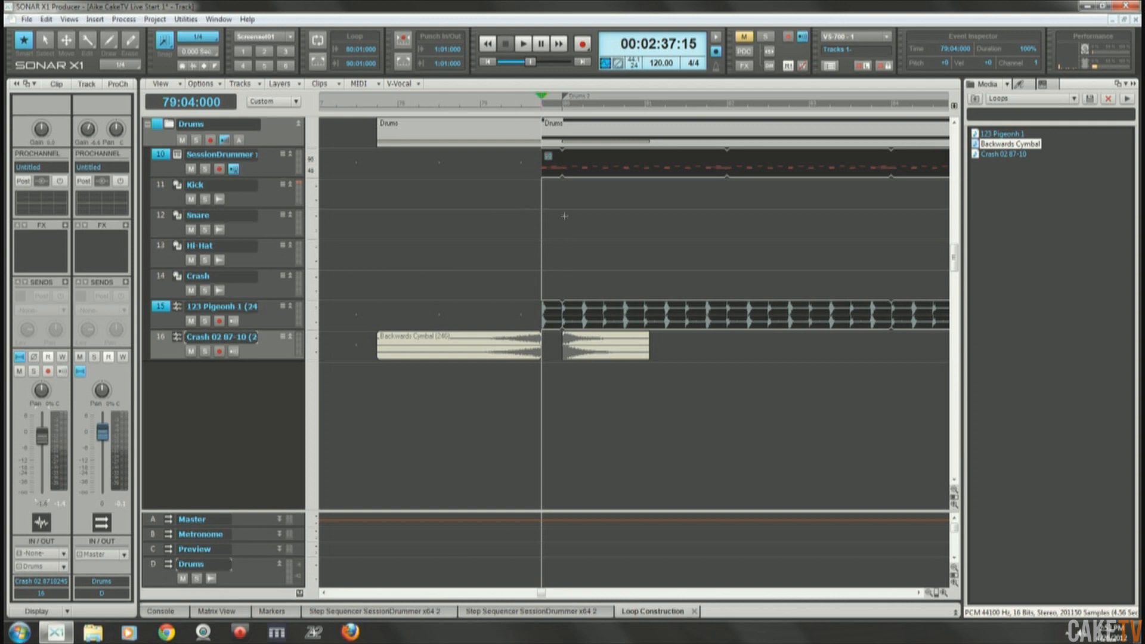
Play the extended drum and loop clips repeatedly from 79:04:000 to check the added beat.
{"action": "key", "text": "space"}
{"action": "key", "text": "space"}
{"action": "key", "text": "space"}
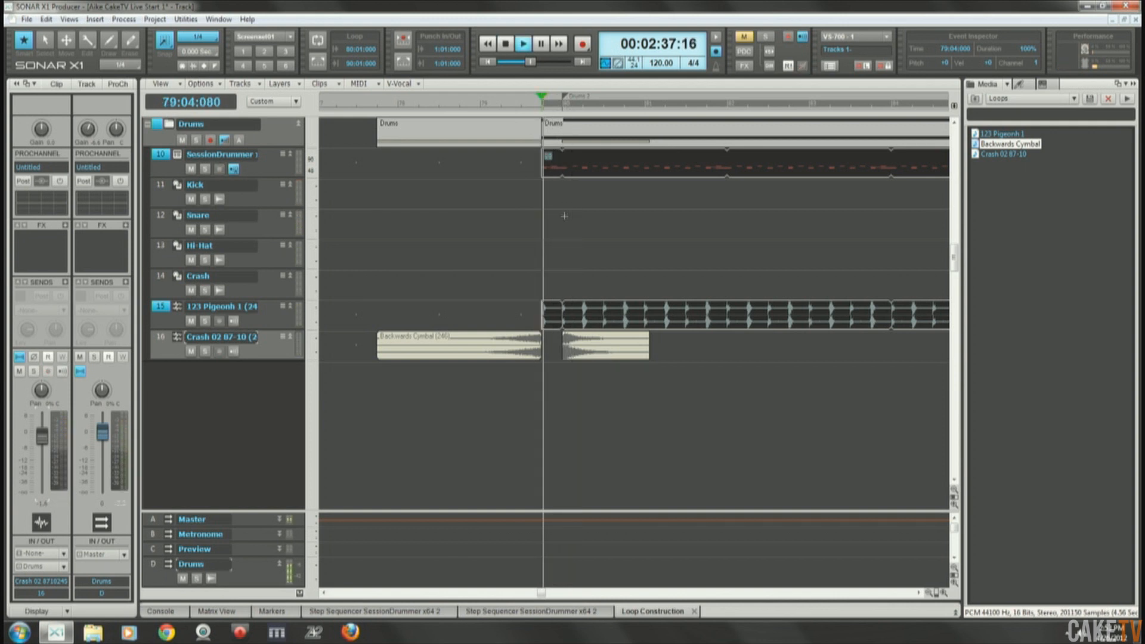
{"action": "key", "text": "space"}
{"action": "key", "text": "space"}
{"action": "key", "text": "space"}
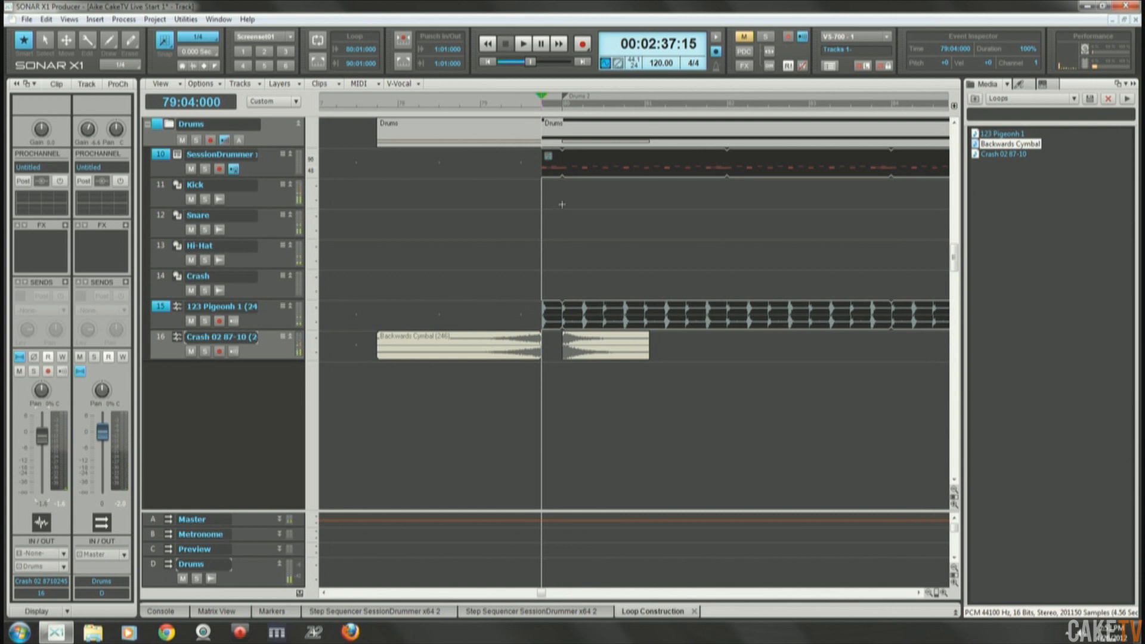
Split the SessionDrummer and 123 Pigeonh clips at measure 80 and shorten their one-beat lead-ins to a brief hit.
{"action": "left_click", "coordinate": [563, 171]}
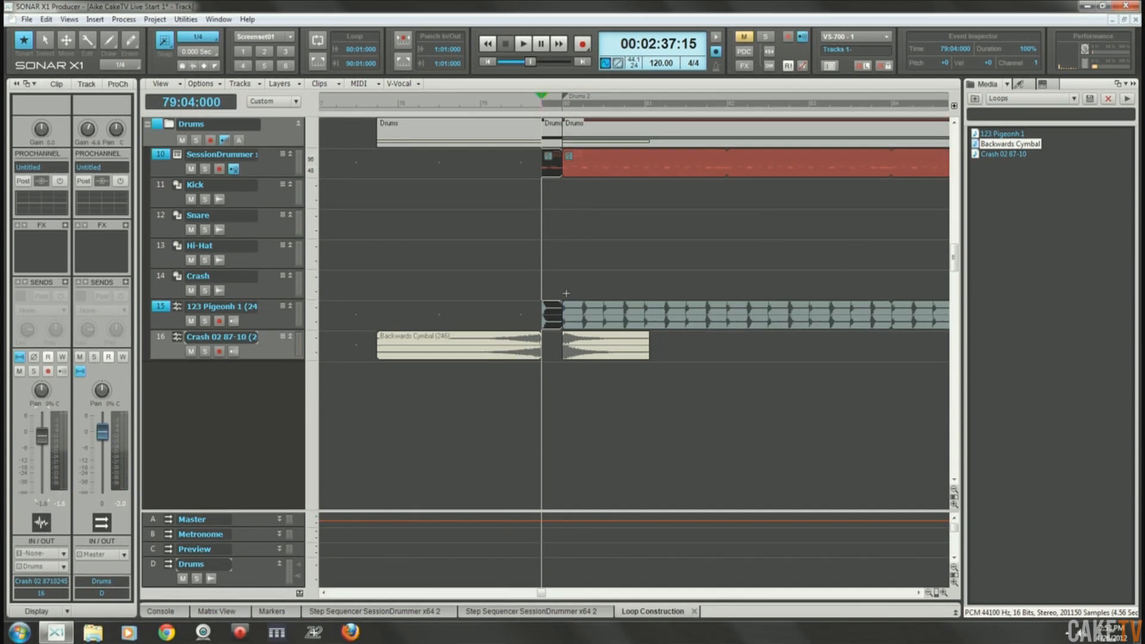
{"action": "left_click_drag", "start_coordinate": [558, 167], "coordinate": [548, 173]}
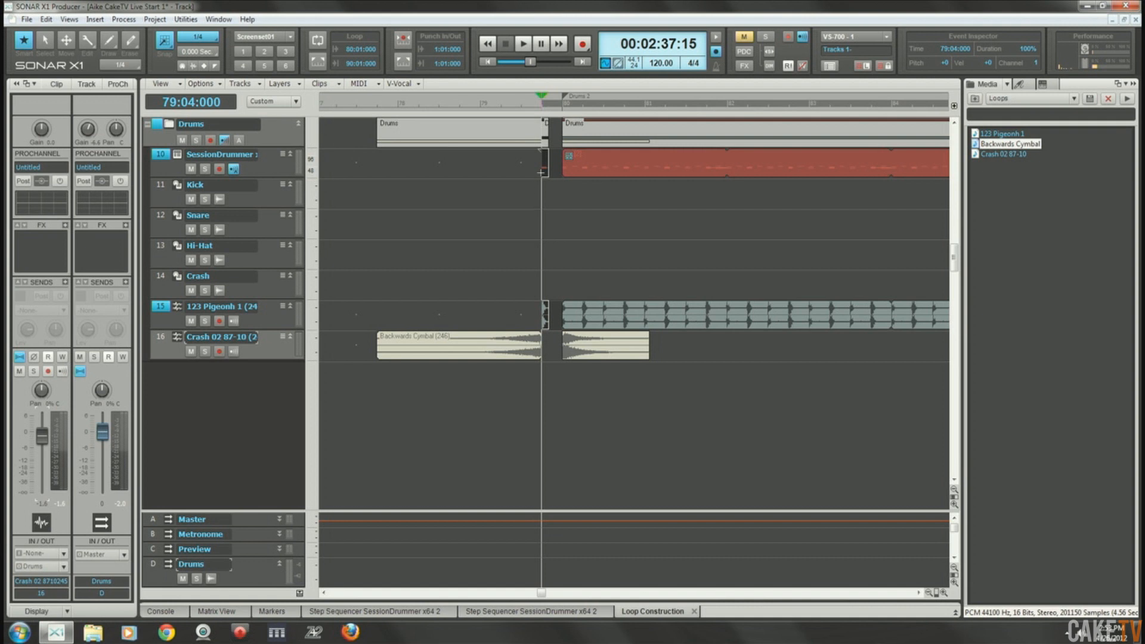
{"action": "key", "text": "space"}
{"action": "key", "text": "space"}
{"action": "key", "text": "space"}
{"action": "key", "text": "space"}
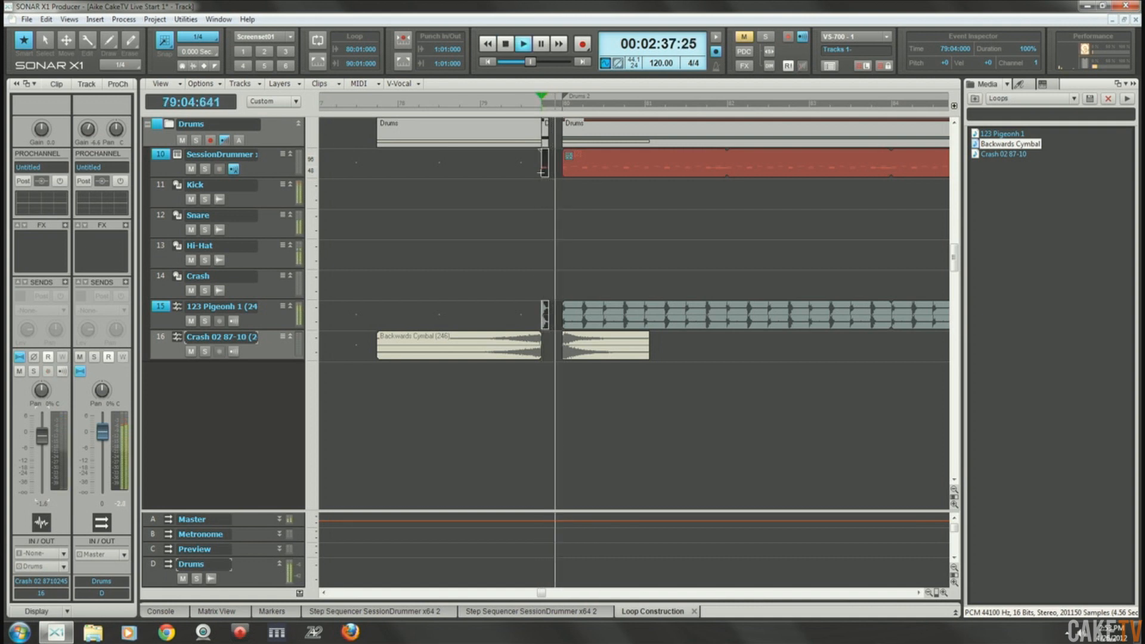
Play the whole transition from 78:04:000 through the short drum hit into the second drum section.
{"action": "left_click", "coordinate": [454, 105]}
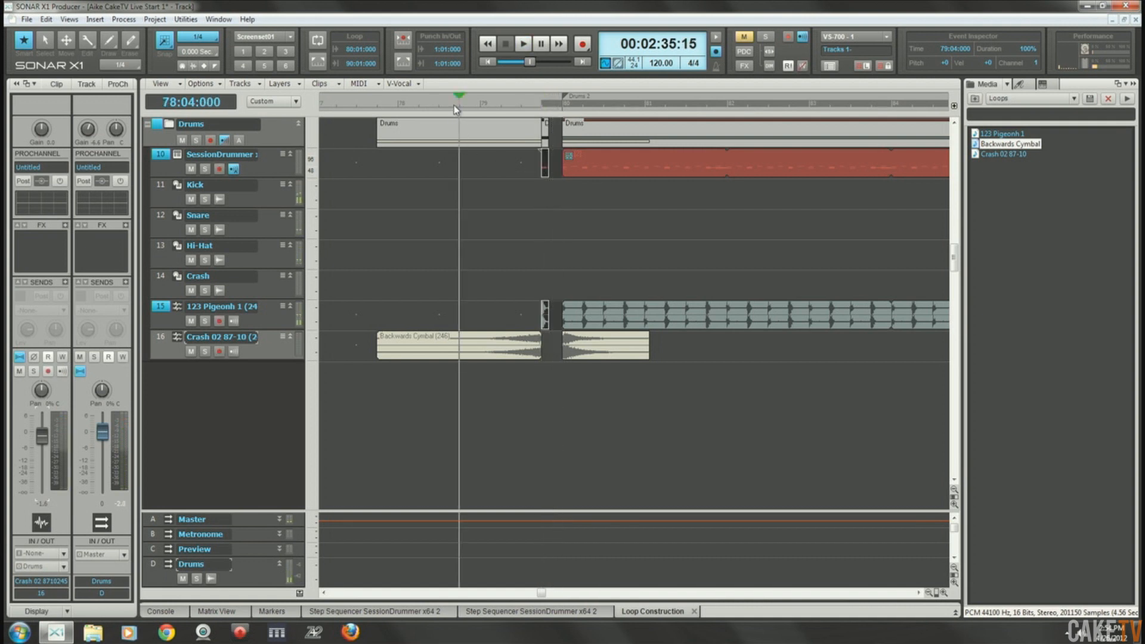
{"action": "key", "text": "space"}
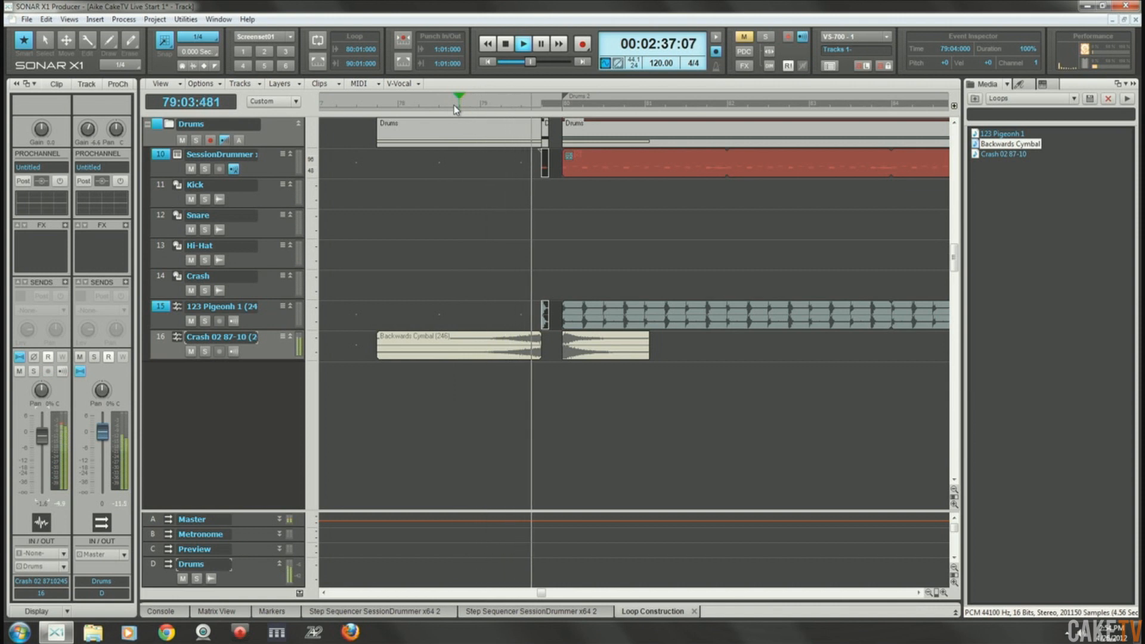
{"action": "left_click", "coordinate": [505, 44]}
{"action": "key", "text": "space"}
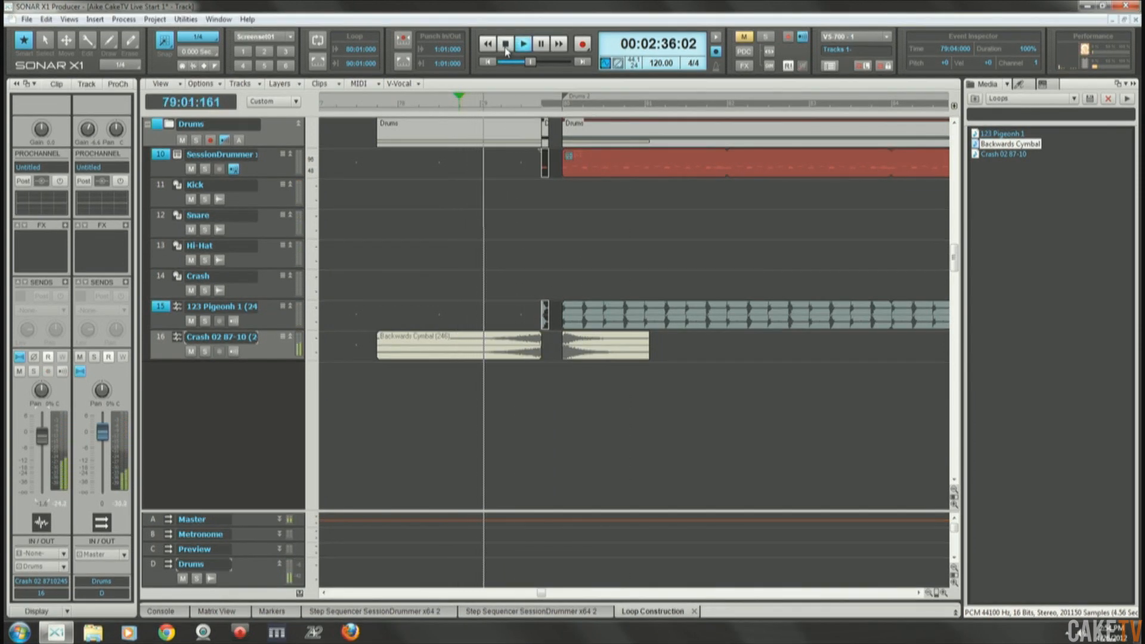
{"action": "left_click", "coordinate": [504, 46]}
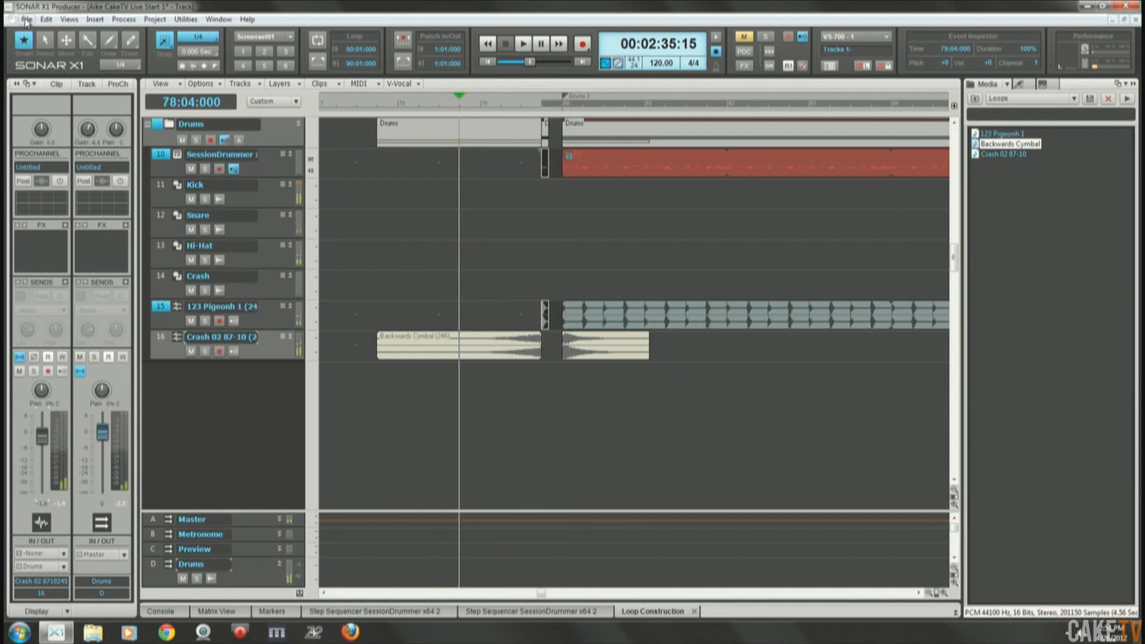
Save the project under its existing name.
{"action": "left_click", "coordinate": [26, 19]}
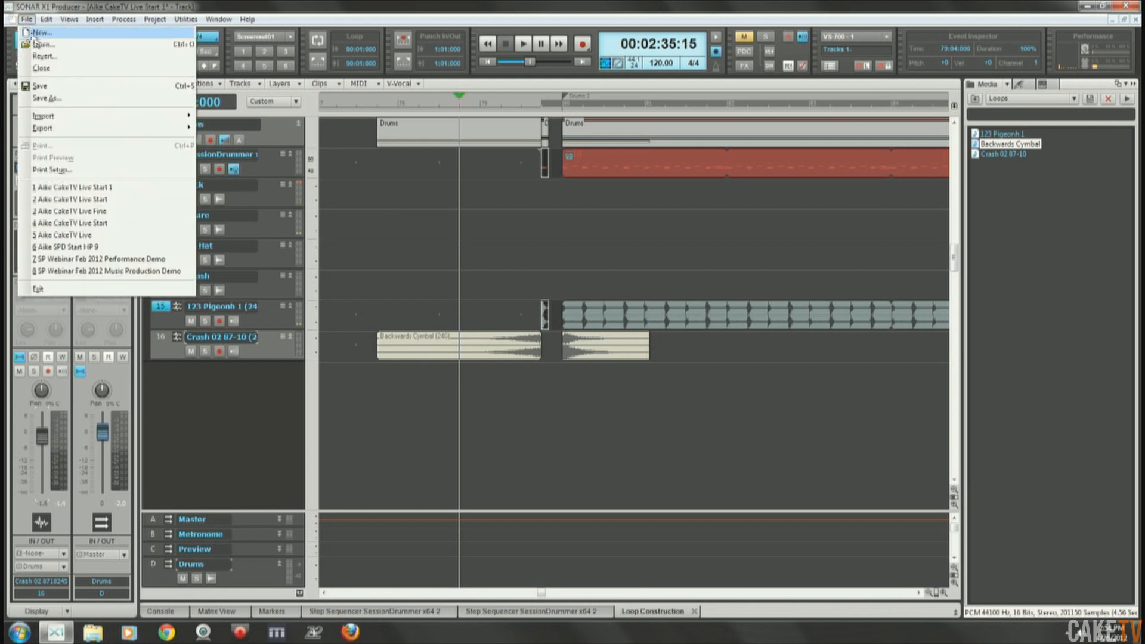
{"action": "left_click", "coordinate": [48, 85]}
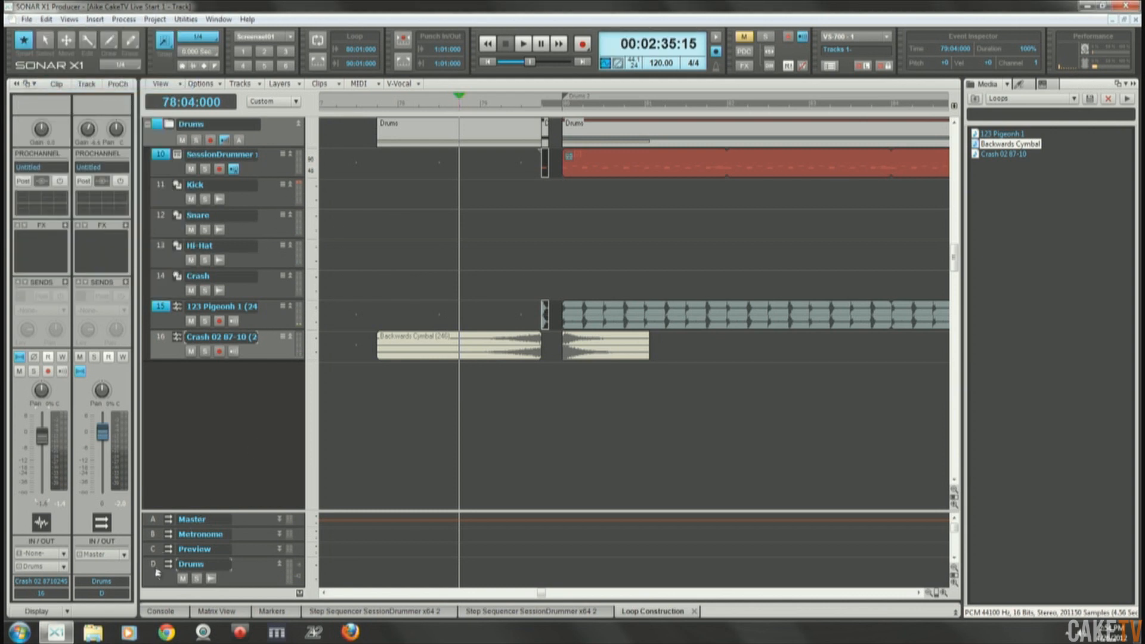
Select the Drums bus and show its ProChannel with the compressor, EQ and tube modules.
{"action": "left_click", "coordinate": [154, 566]}
{"action": "left_click", "coordinate": [115, 85]}
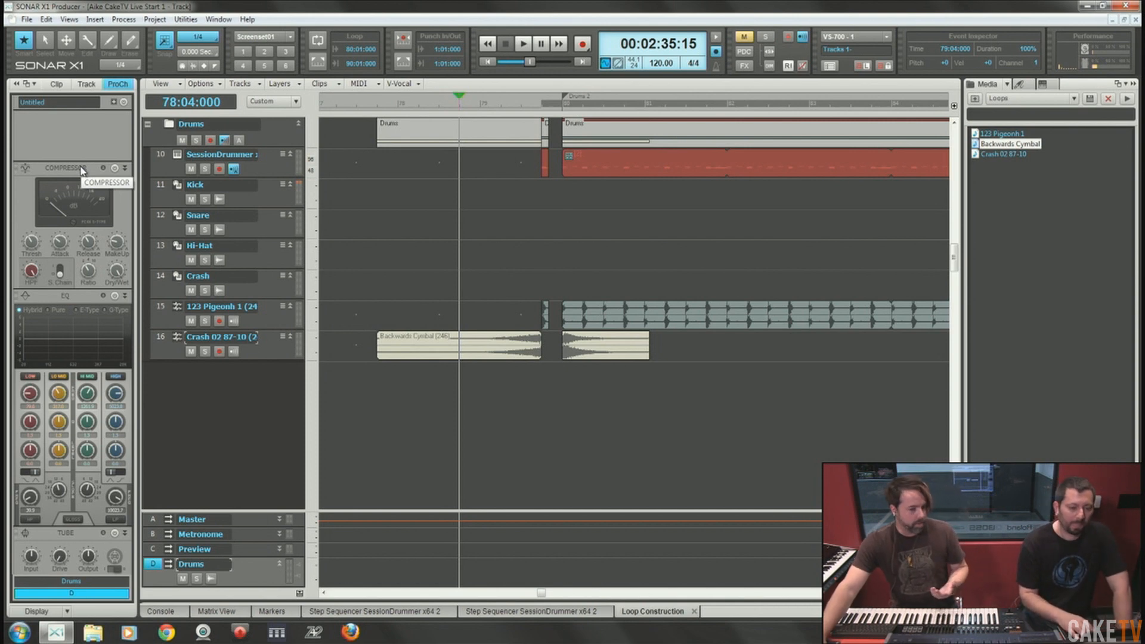
Enable the compressor on the Drums bus and raise its makeup gain to about 12.2 dB while the transition plays.
{"action": "left_click", "coordinate": [114, 168]}
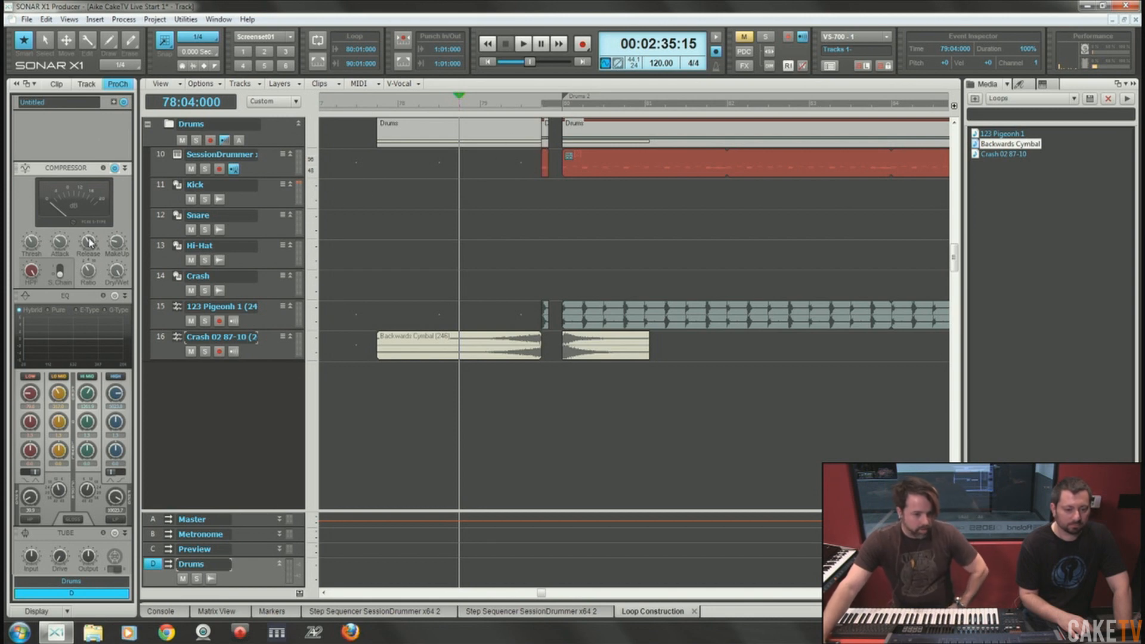
{"action": "mouse_move", "coordinate": [68, 243]}
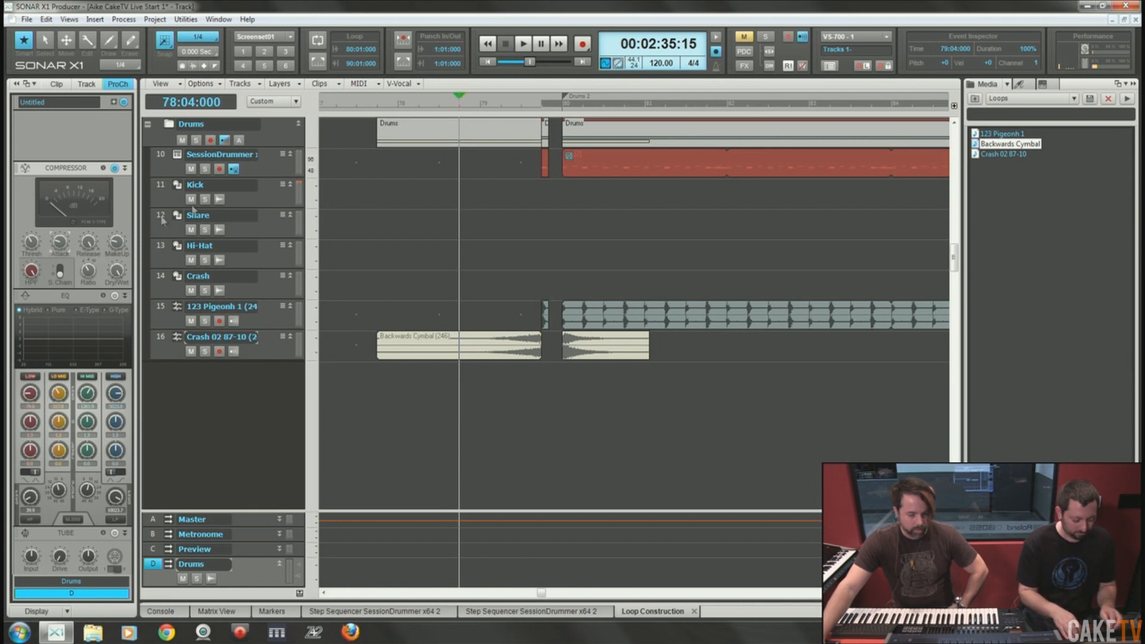
{"action": "key", "text": "space"}
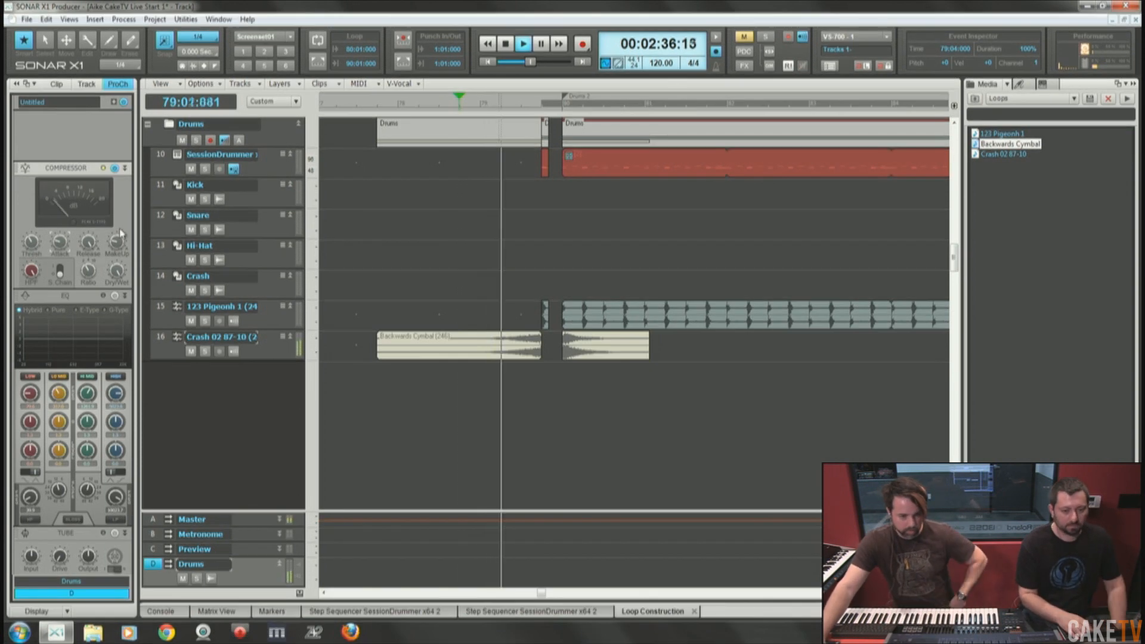
{"action": "mouse_move", "coordinate": [117, 242]}
{"action": "left_click_drag", "start_coordinate": [117, 242], "coordinate": [116, 222]}
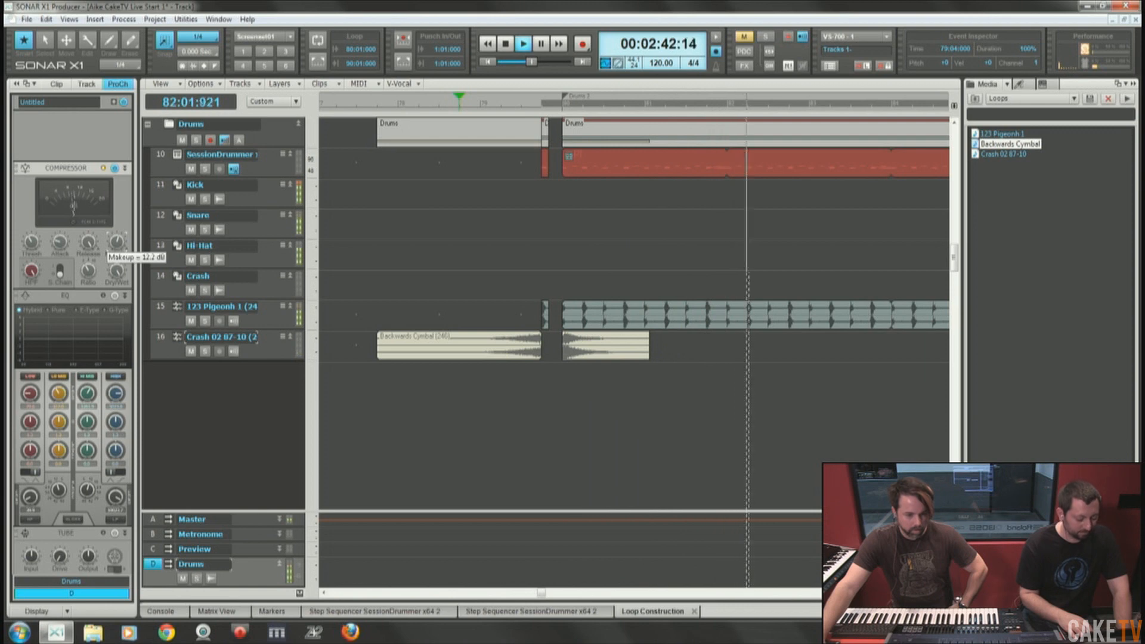
Adjust the Drums bus compressor's threshold and attack by ear, and replay the transition from 78:04:000.
{"action": "mouse_move", "coordinate": [31, 242]}
{"action": "left_click_drag", "start_coordinate": [31, 242], "coordinate": [31, 226]}
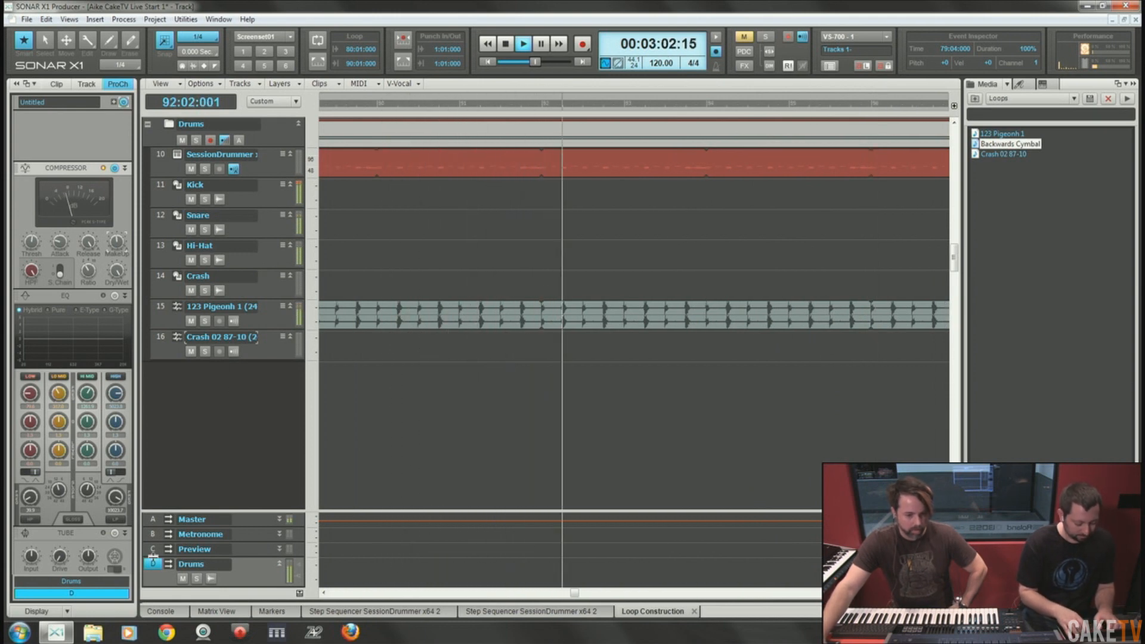
{"action": "left_click_drag", "start_coordinate": [60, 243], "coordinate": [32, 239]}
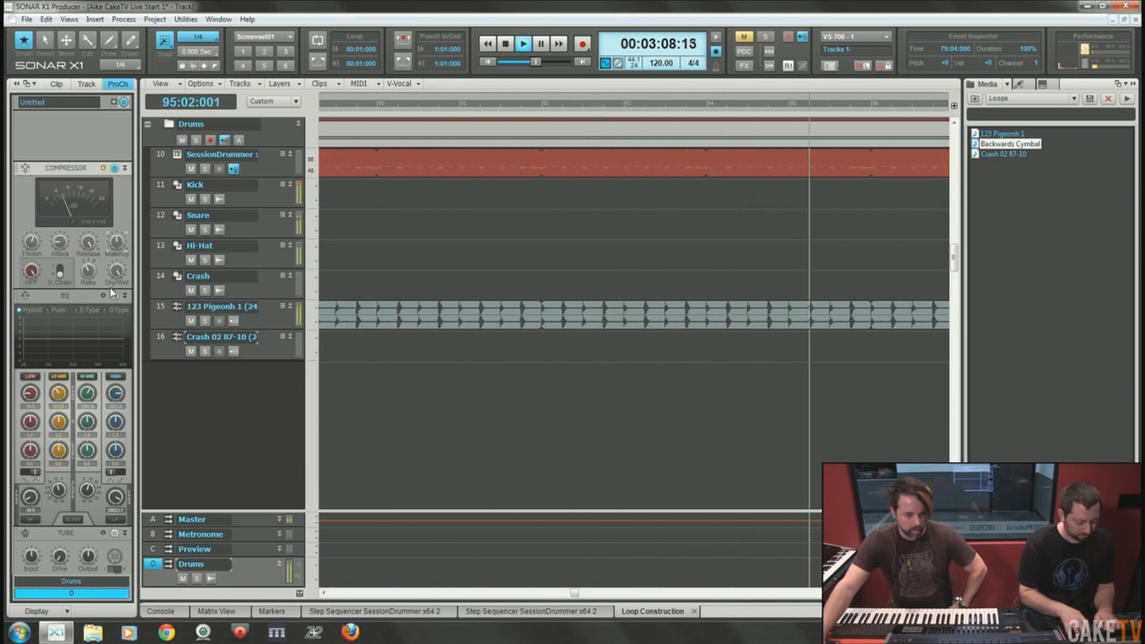
{"action": "left_click", "coordinate": [512, 46]}
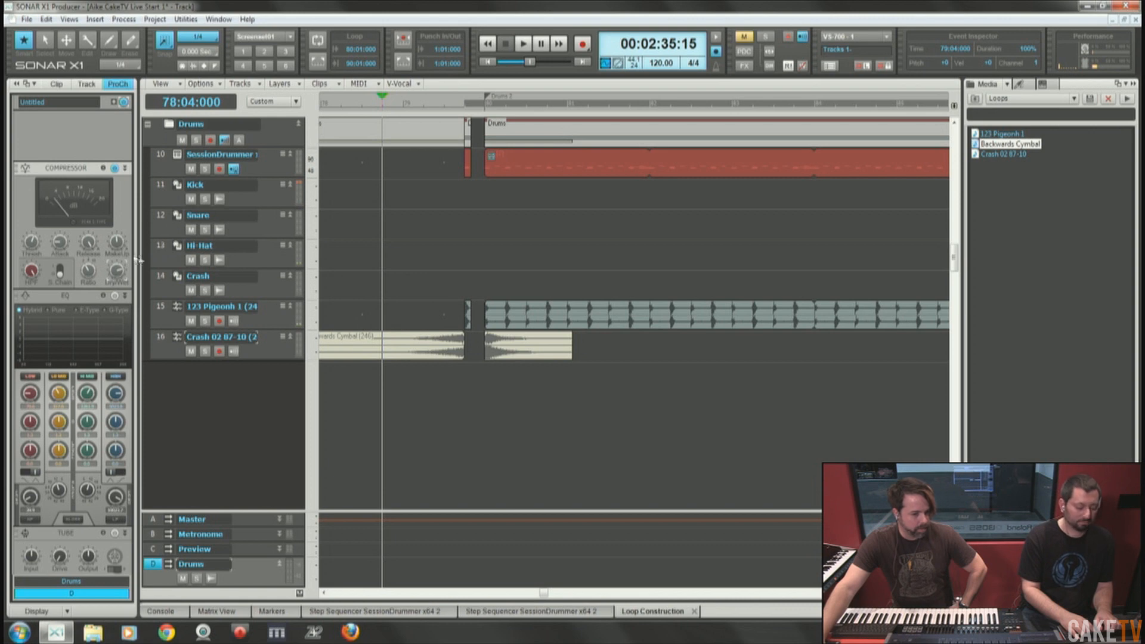
{"action": "left_click", "coordinate": [521, 46]}
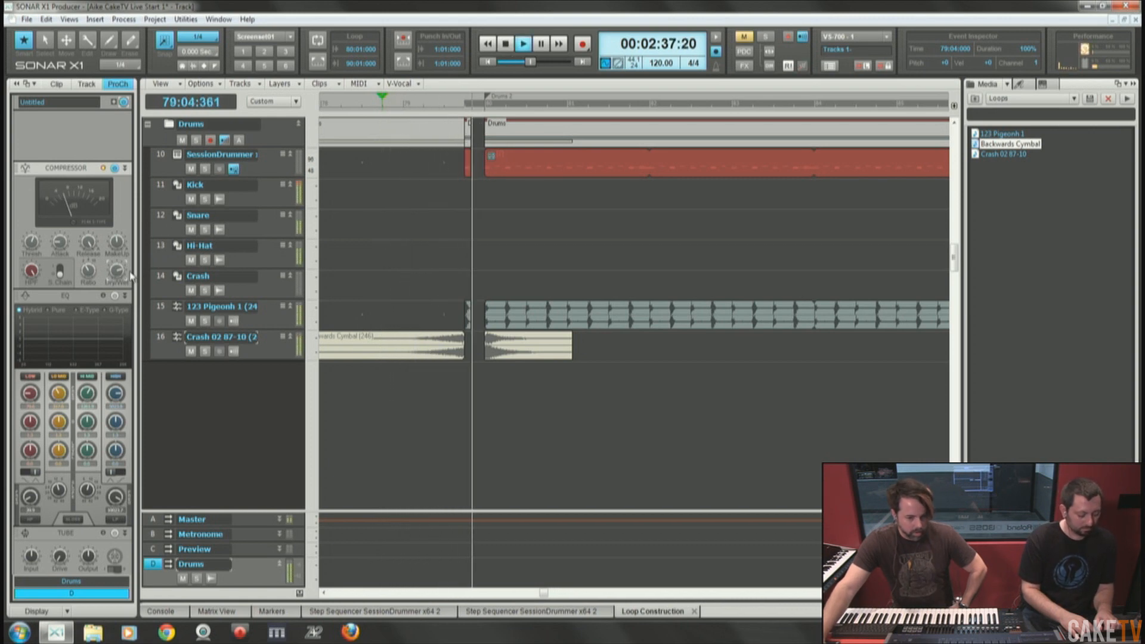
{"action": "left_click", "coordinate": [505, 45]}
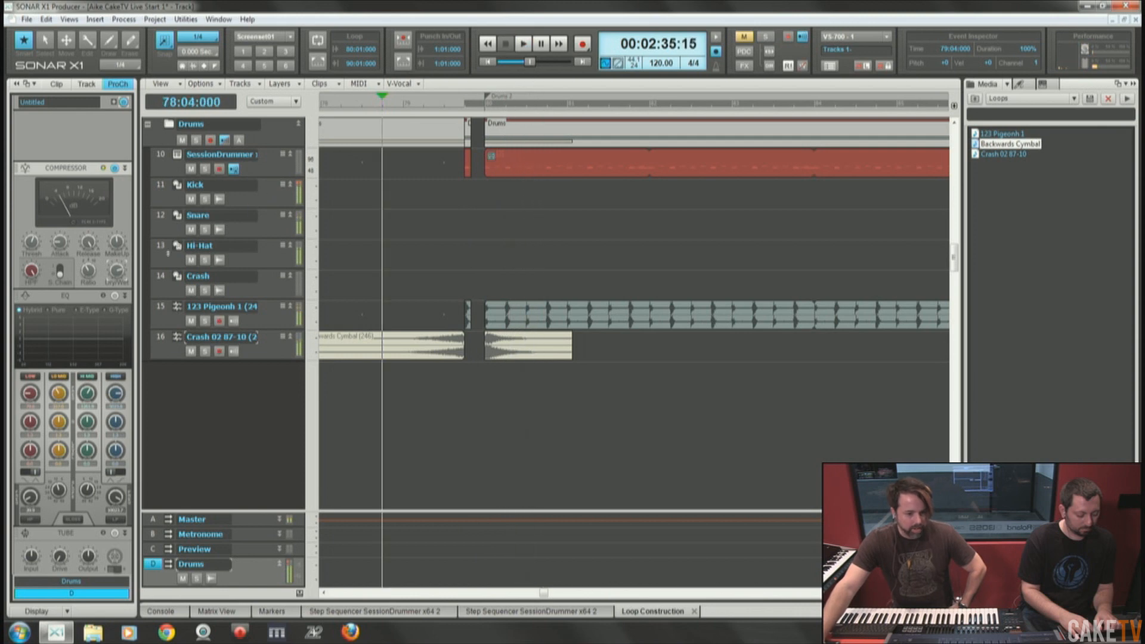
Lower the Crash 02 87-10 track's volume to -4.1 dB and play the transition to check it.
{"action": "left_click", "coordinate": [160, 340]}
{"action": "left_click", "coordinate": [122, 85]}
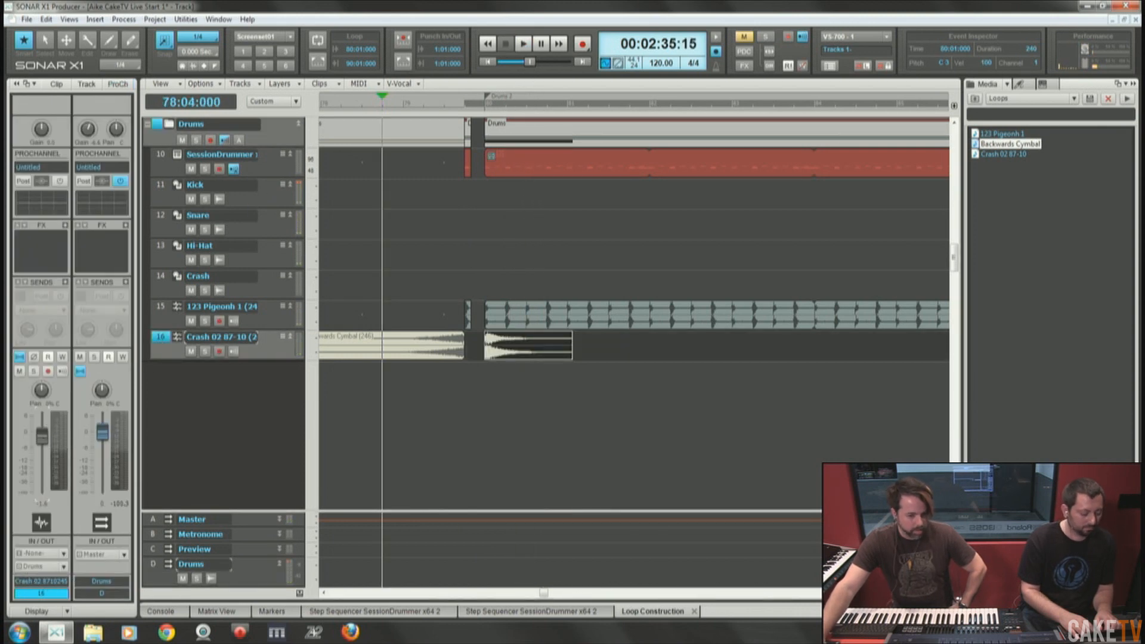
{"action": "key", "text": "space"}
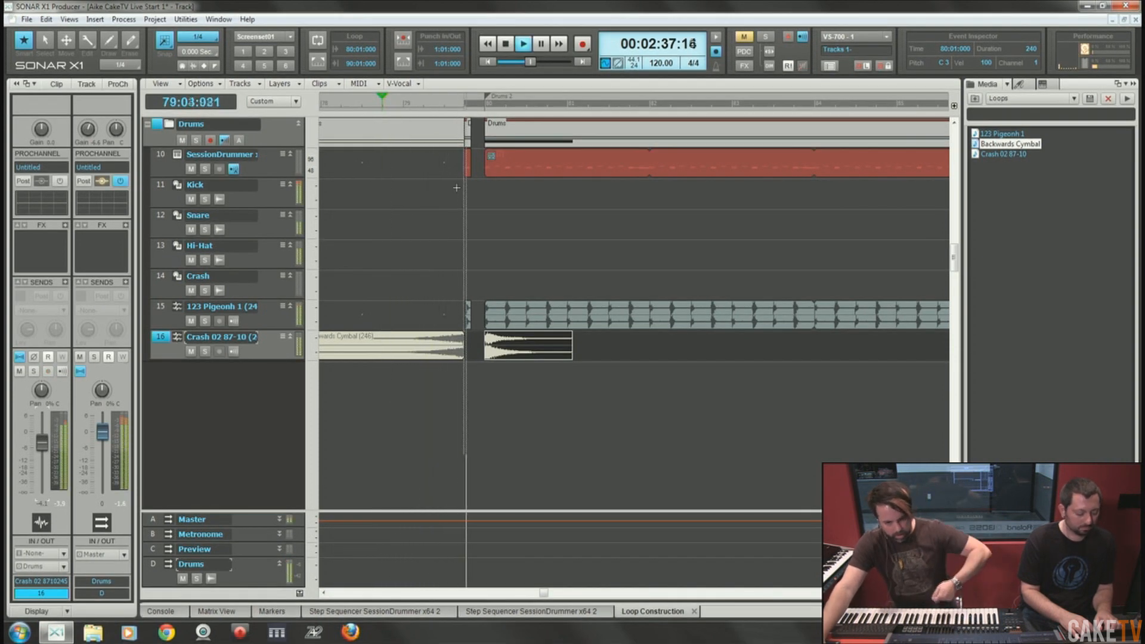
{"action": "key", "text": "space"}
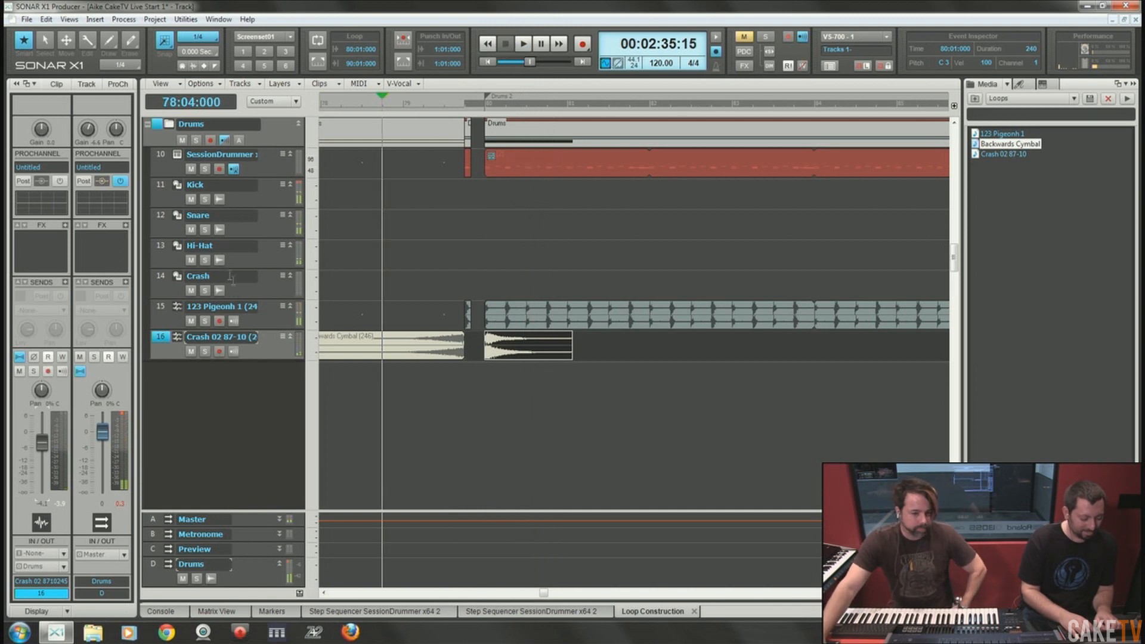
Solo the Drums bus with its ProChannel shown and play the second drum section from 80:01:000.
{"action": "left_click", "coordinate": [300, 188]}
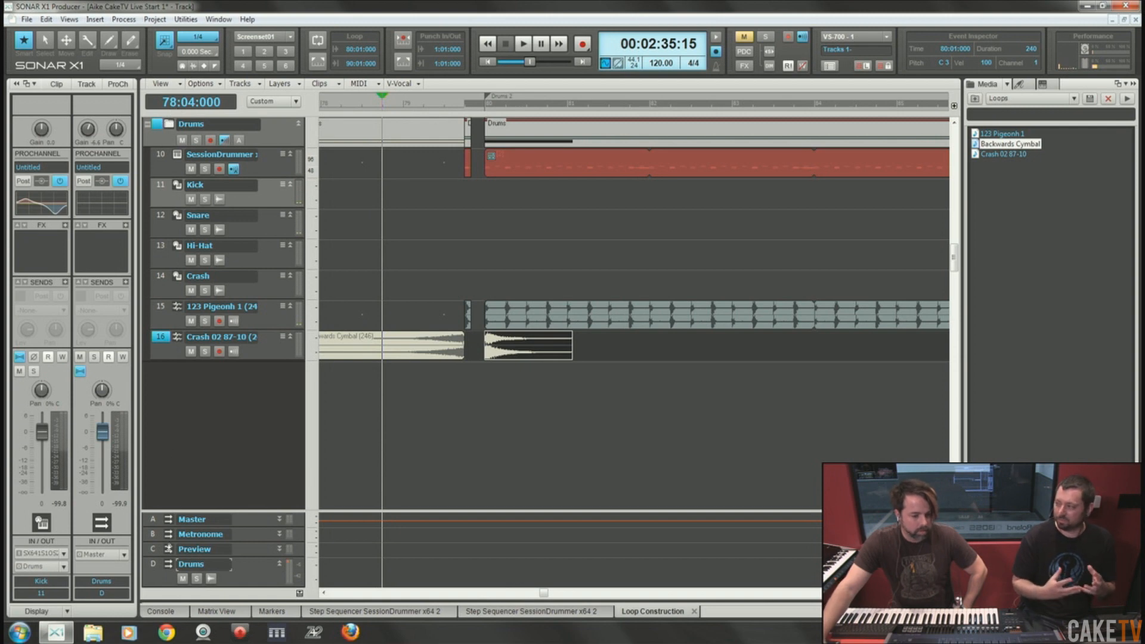
{"action": "left_click", "coordinate": [162, 567]}
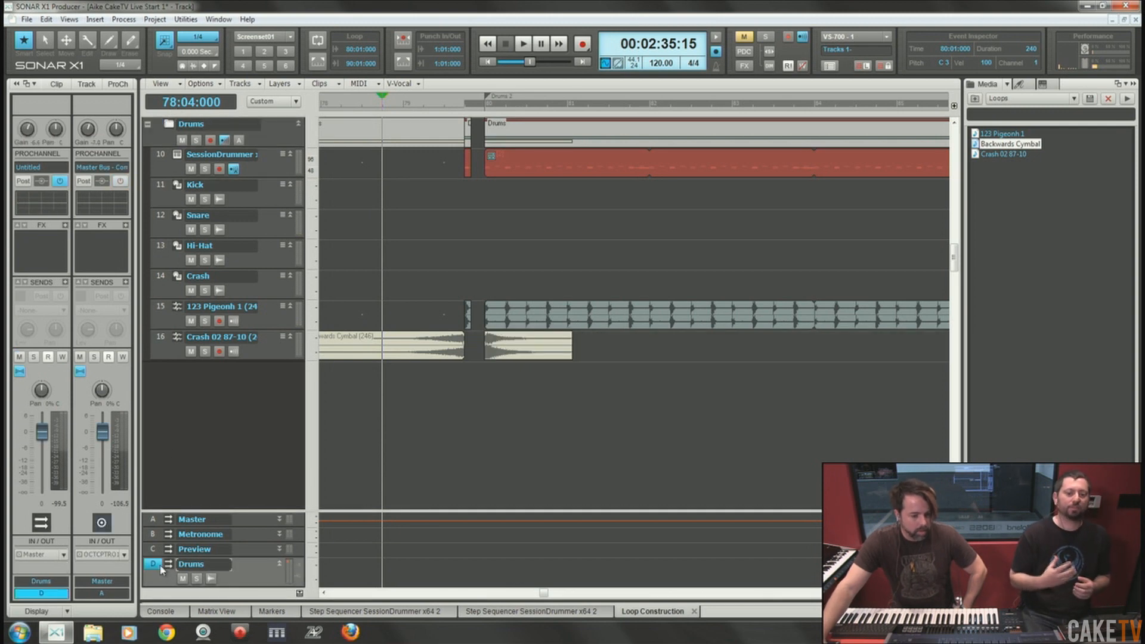
{"action": "left_click", "coordinate": [197, 579]}
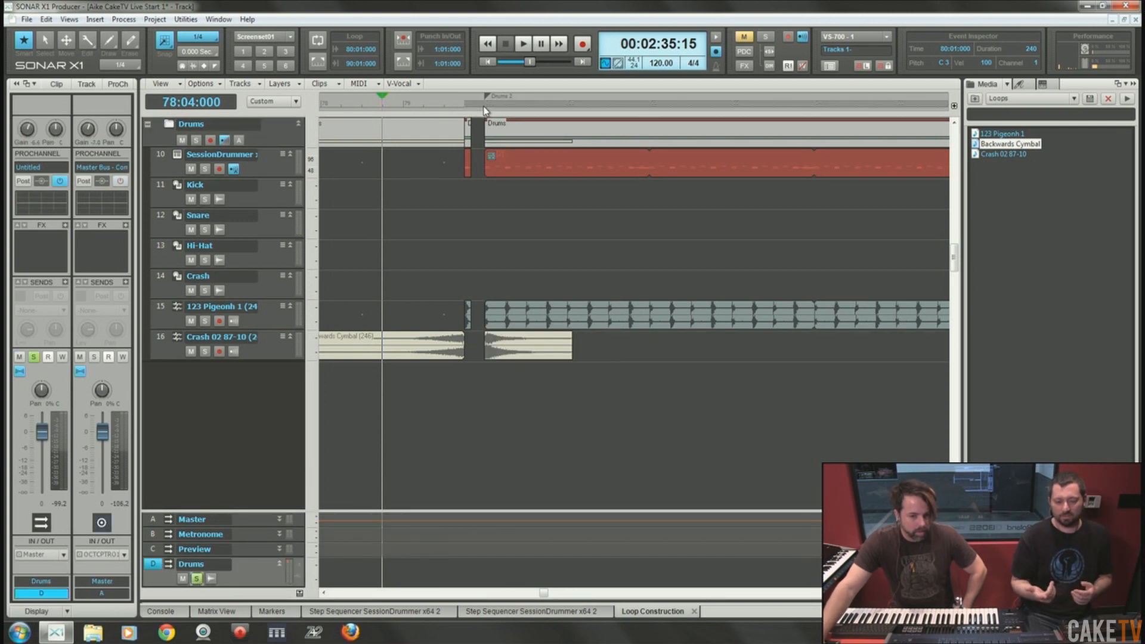
{"action": "left_click", "coordinate": [481, 109]}
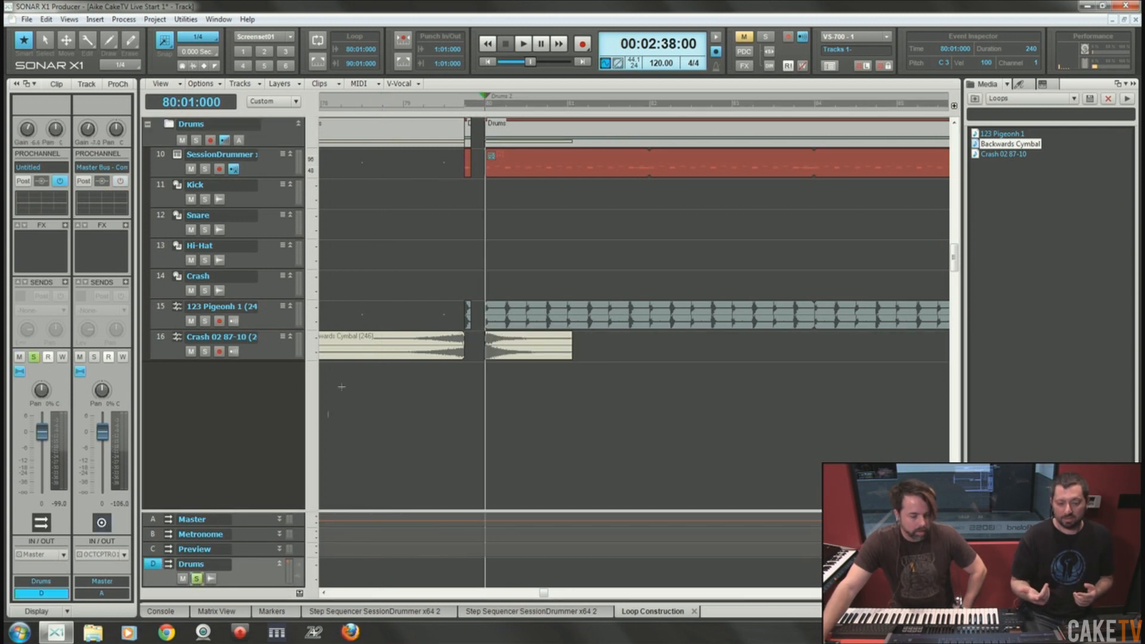
{"action": "left_click", "coordinate": [117, 84]}
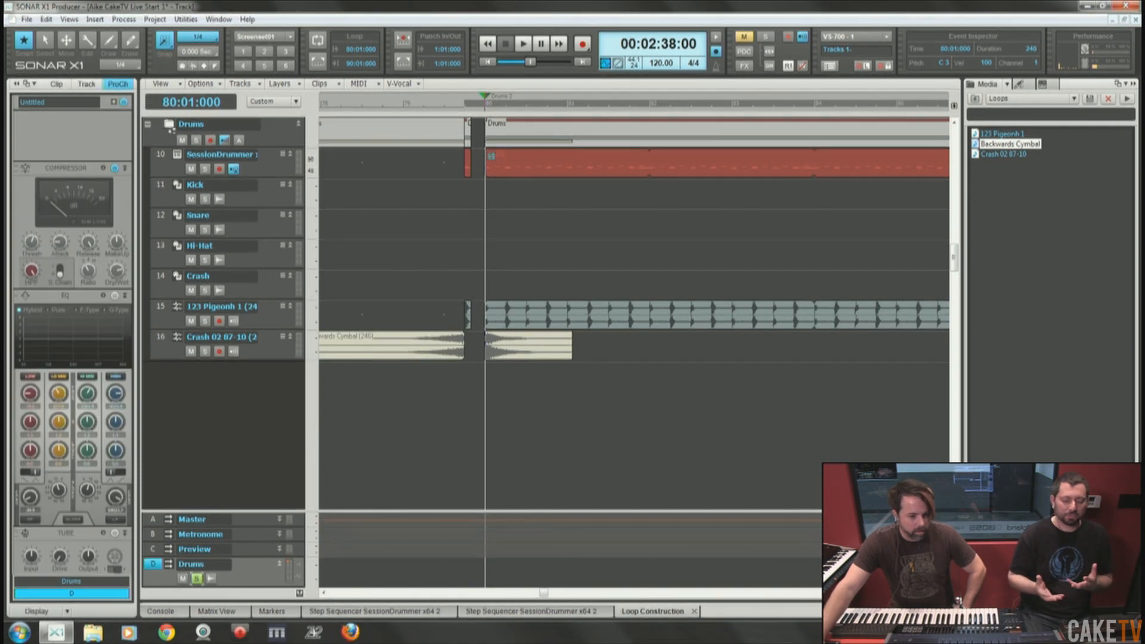
{"action": "left_click", "coordinate": [523, 44]}
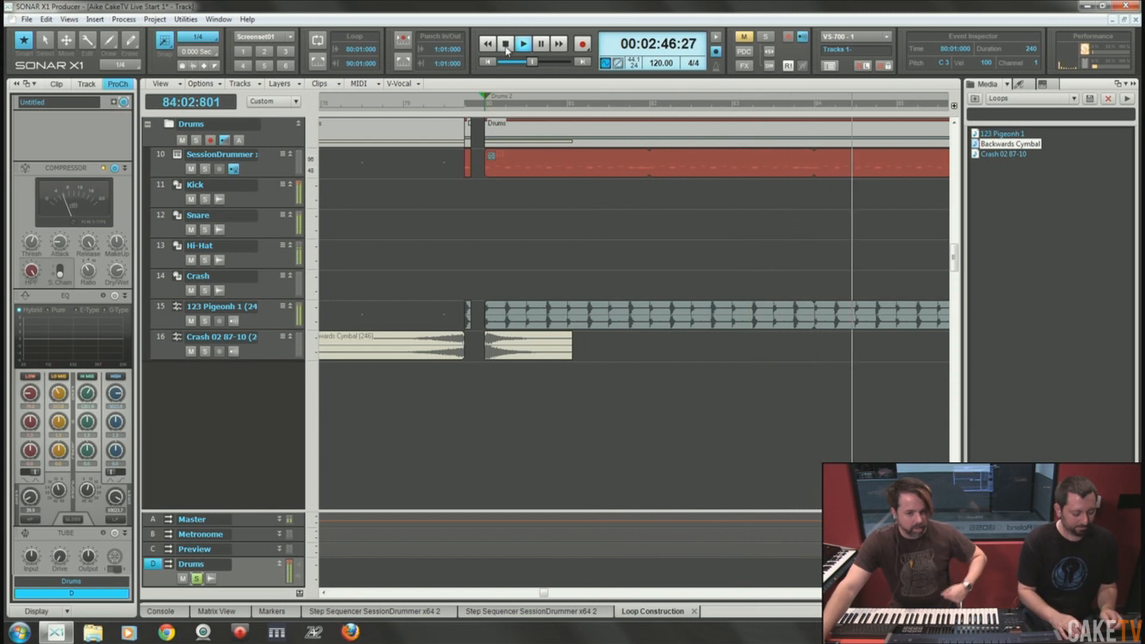
{"action": "left_click", "coordinate": [490, 44]}
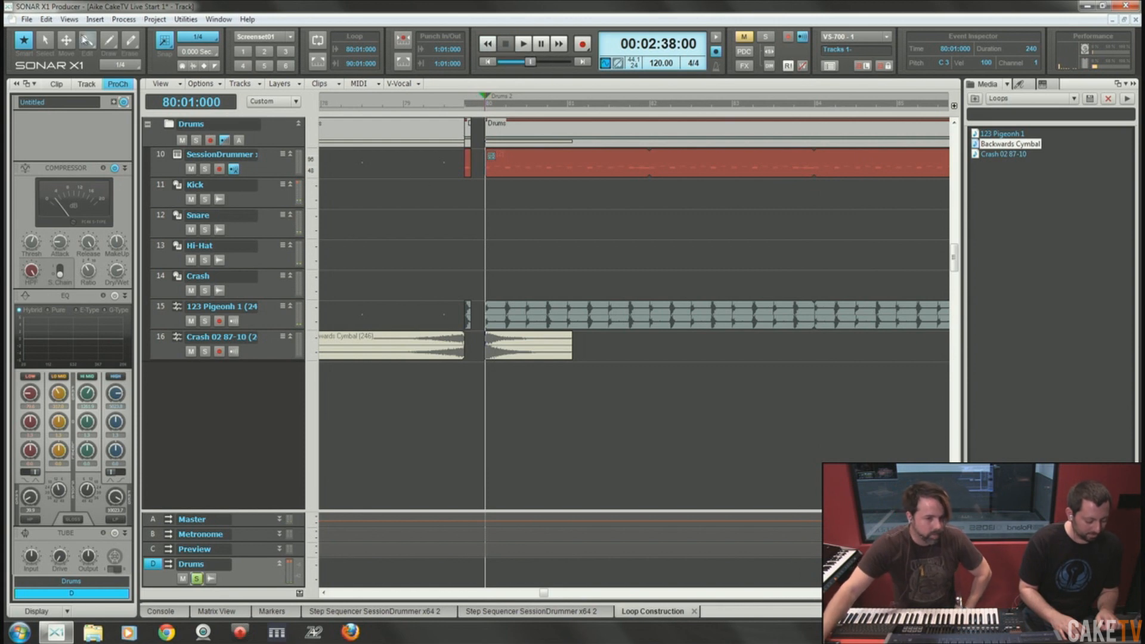
Save the project under its existing name and take the Drums bus out of solo.
{"action": "key", "text": "ctrl+s"}
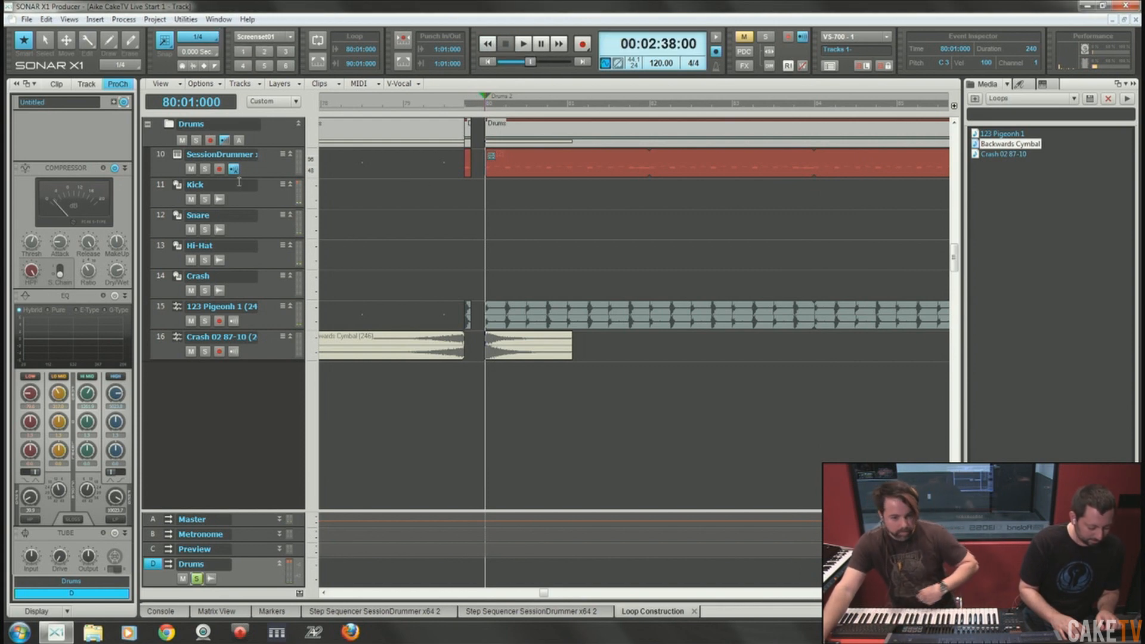
{"action": "left_click", "coordinate": [235, 409]}
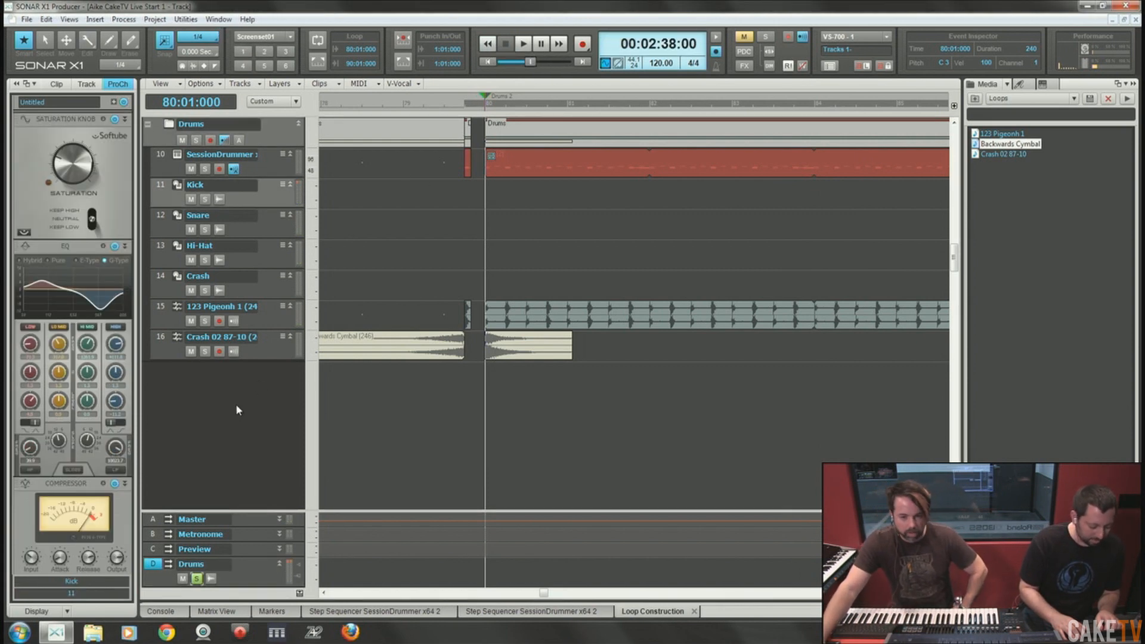
{"action": "left_click", "coordinate": [196, 579]}
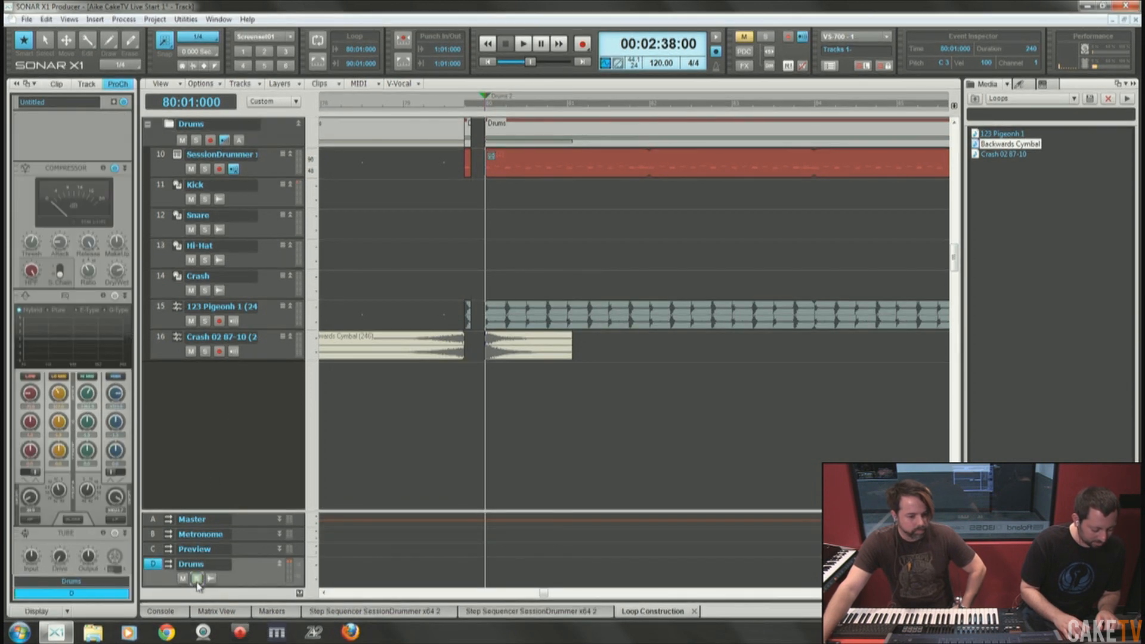
Collapse the Drums folder and zoom the timeline out to show the song's sections.
{"action": "scroll", "coordinate": [242, 439], "scroll_direction": "down", "scroll_amount": 3}
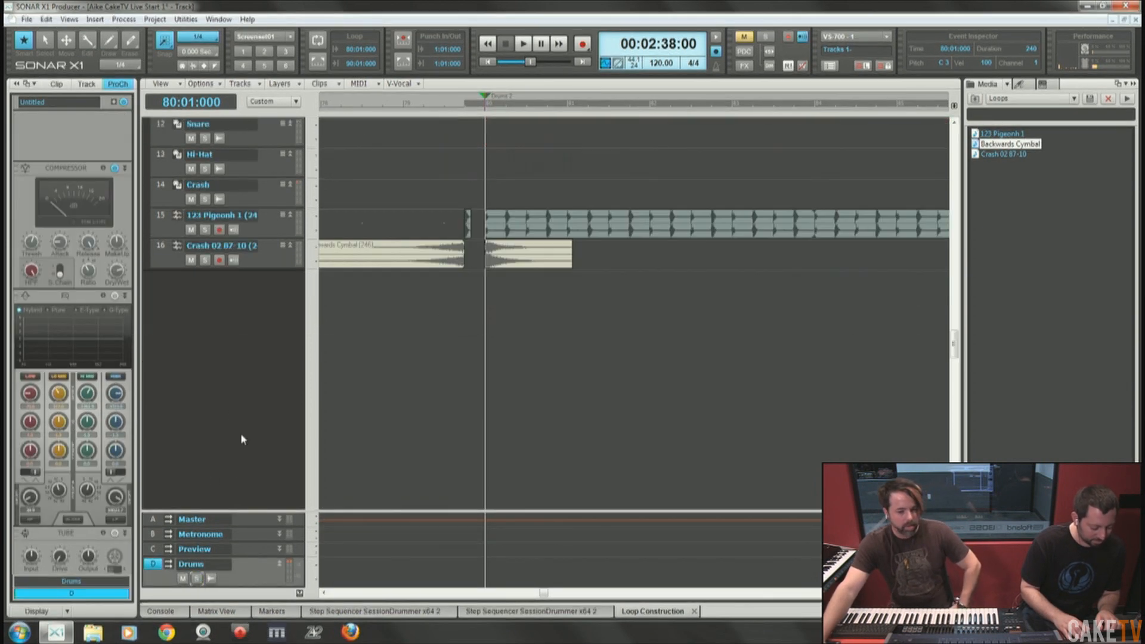
{"action": "scroll", "coordinate": [242, 440], "scroll_direction": "up", "scroll_amount": 4}
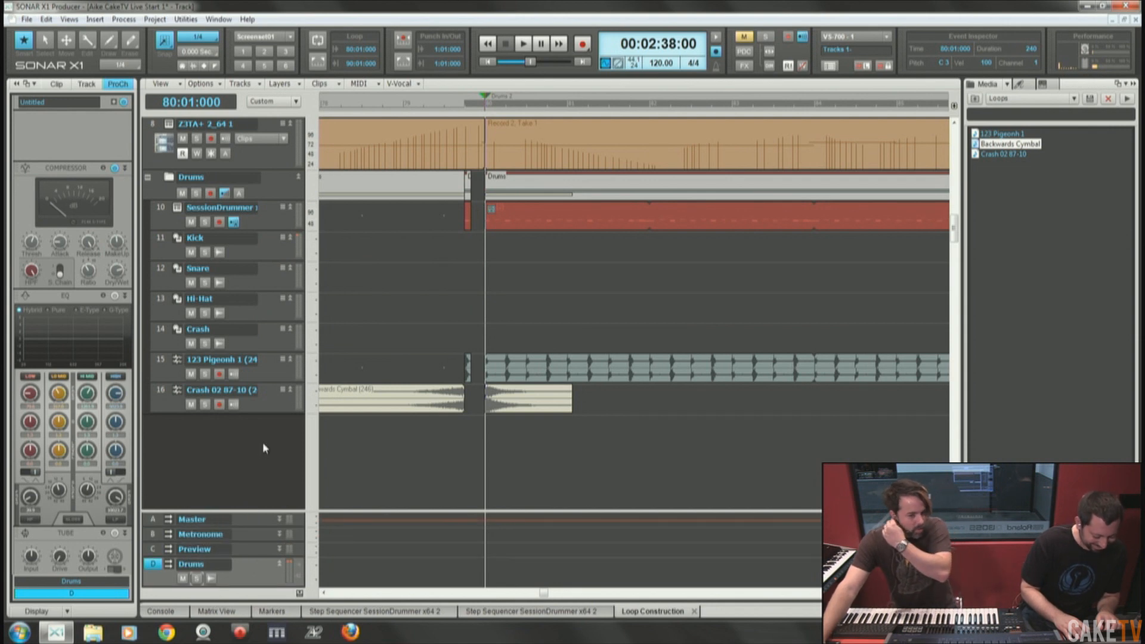
{"action": "left_click", "coordinate": [148, 177]}
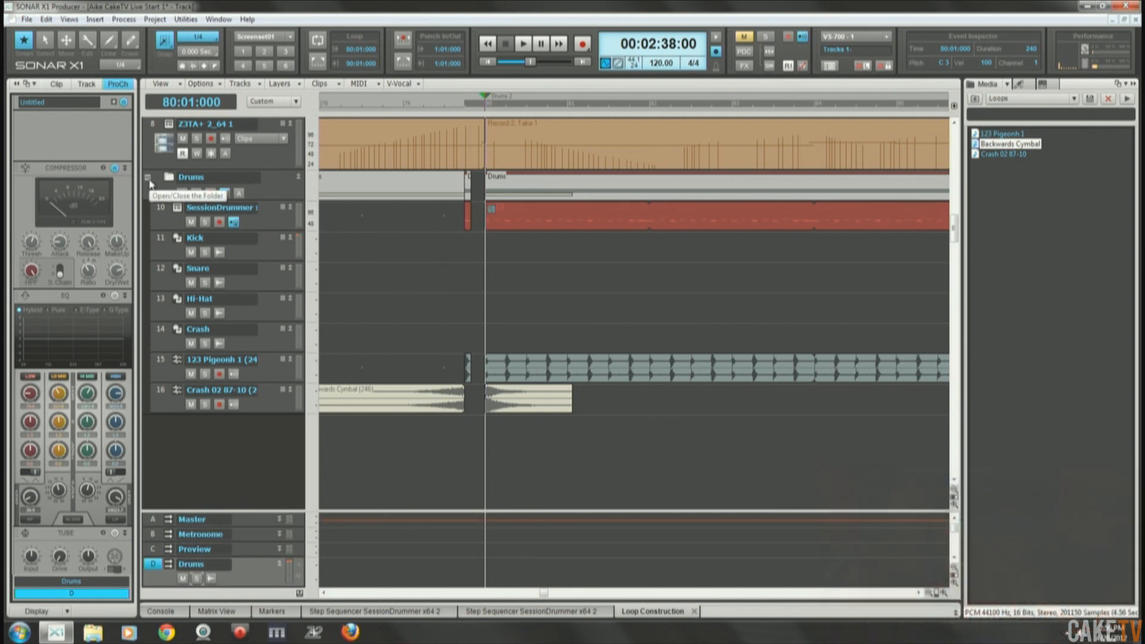
{"action": "scroll", "coordinate": [202, 241], "scroll_direction": "up", "scroll_amount": 3}
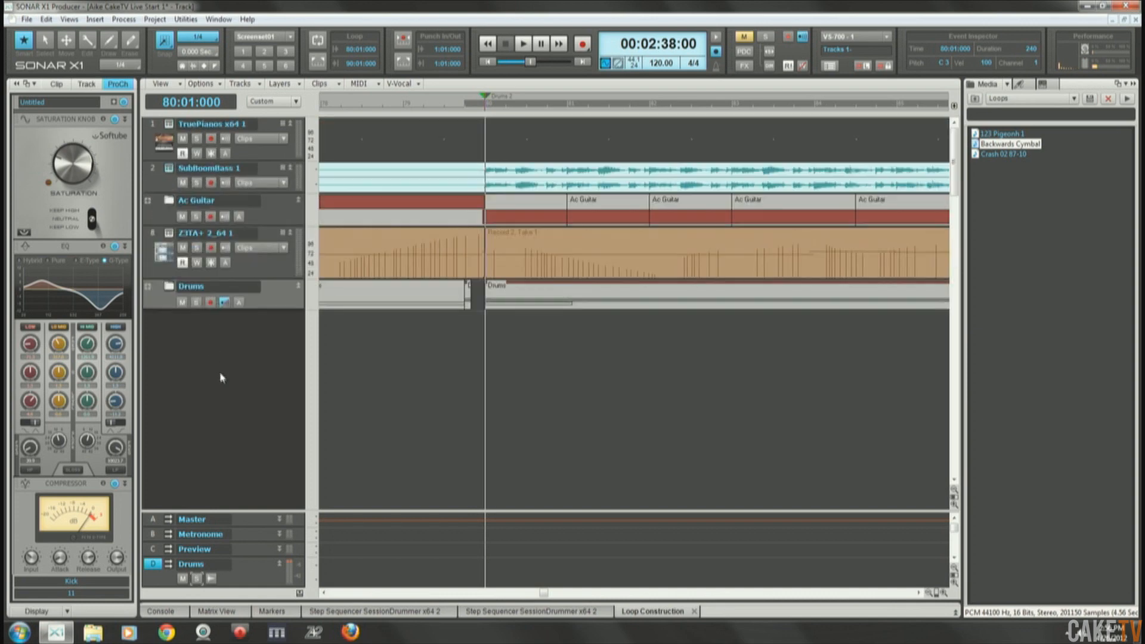
{"action": "left_click_drag", "start_coordinate": [941, 600], "coordinate": [827, 580]}
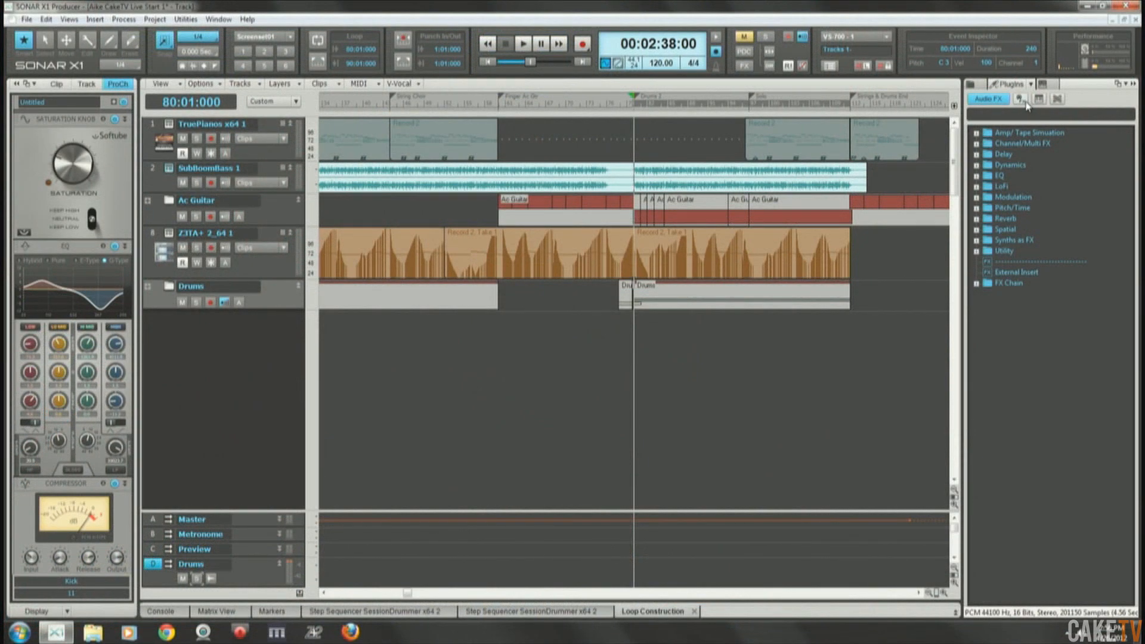
Go up from the Loops folder in the media browser and open the Track Templates folder.
{"action": "left_click", "coordinate": [979, 87]}
{"action": "left_click", "coordinate": [975, 99]}
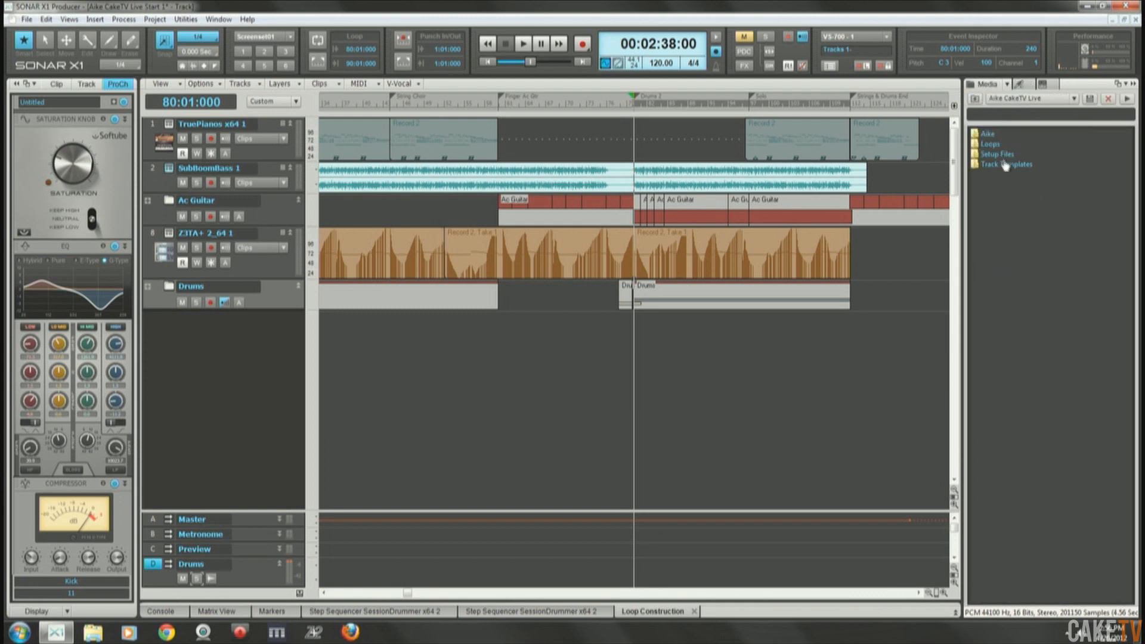
{"action": "left_click", "coordinate": [1007, 160]}
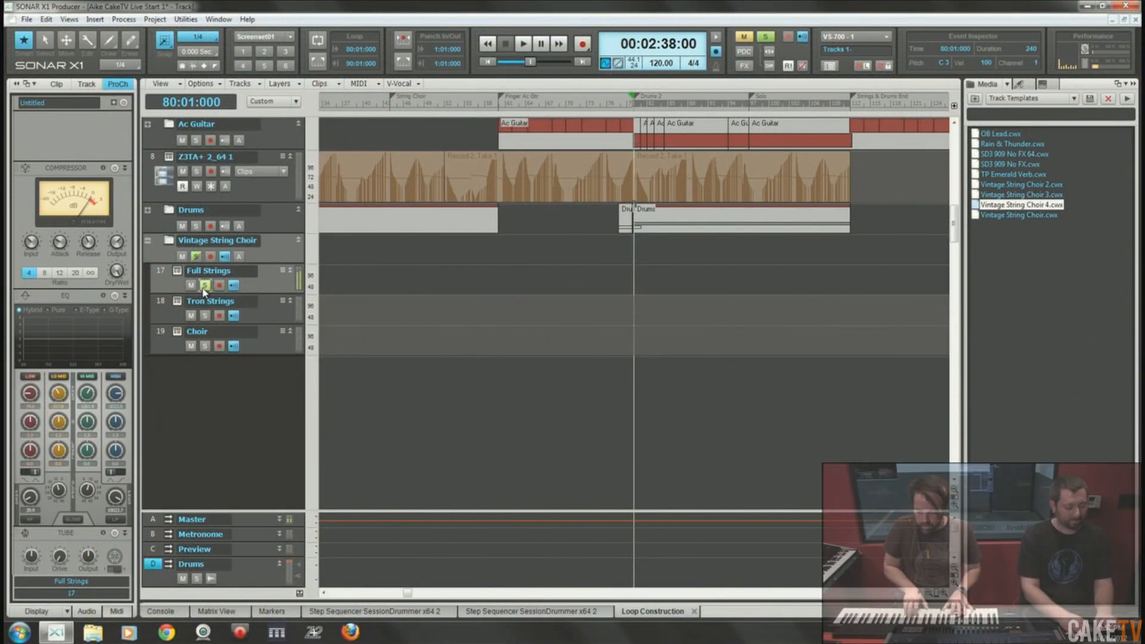
Audition the Vintage String Choir layers by switching the solo from Full Strings to Tron Strings and finally to Choir.
{"action": "left_click", "coordinate": [204, 318]}
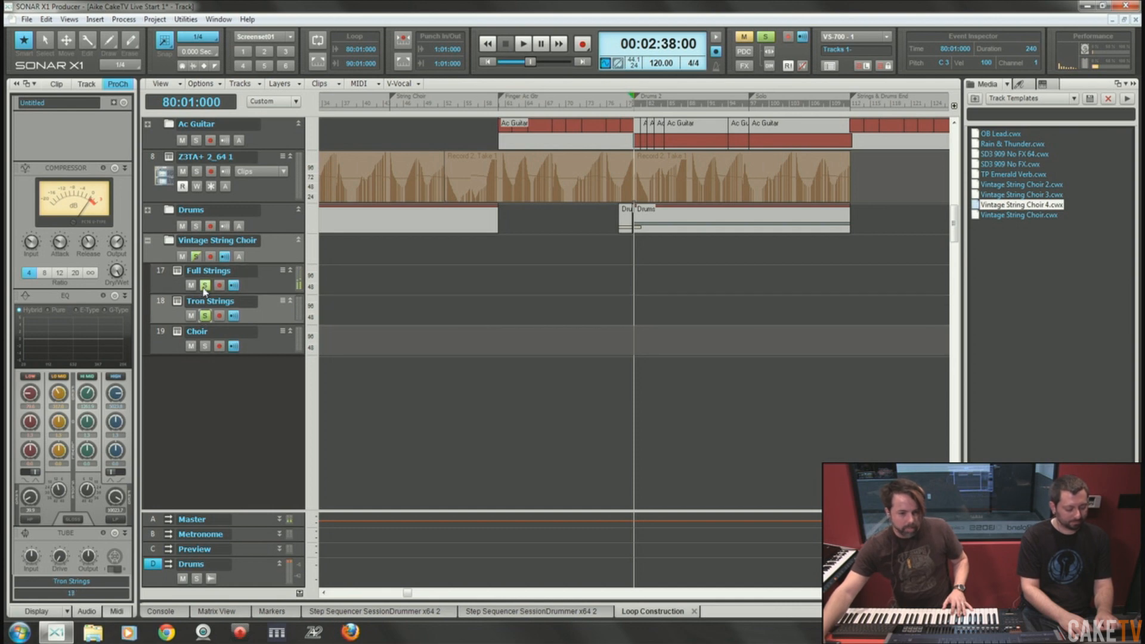
{"action": "left_click", "coordinate": [206, 286]}
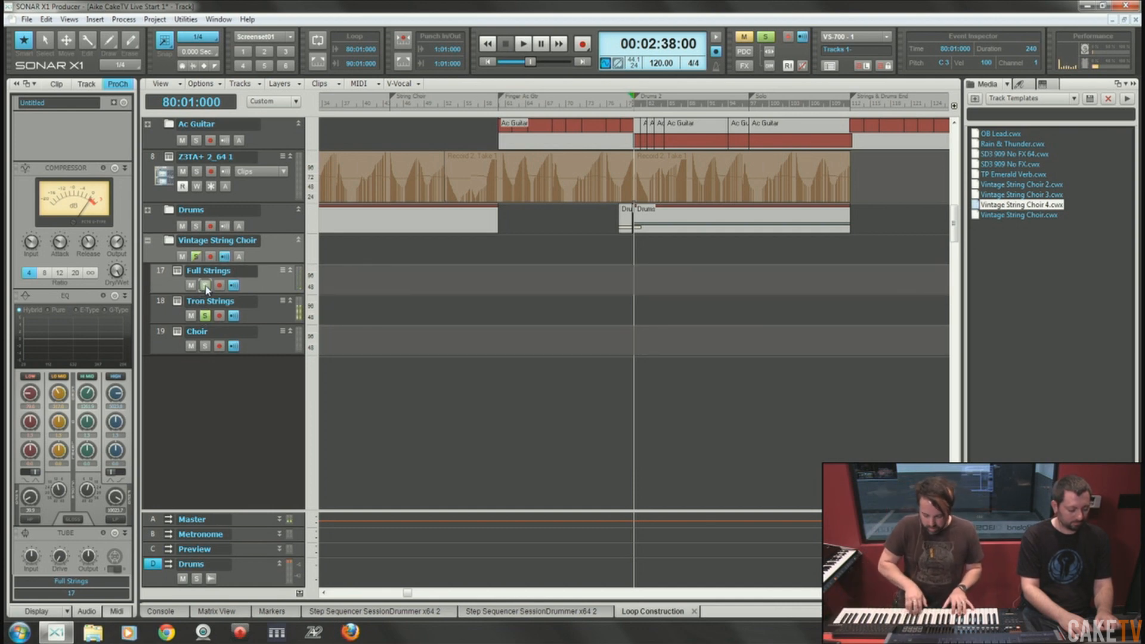
{"action": "left_click", "coordinate": [204, 315]}
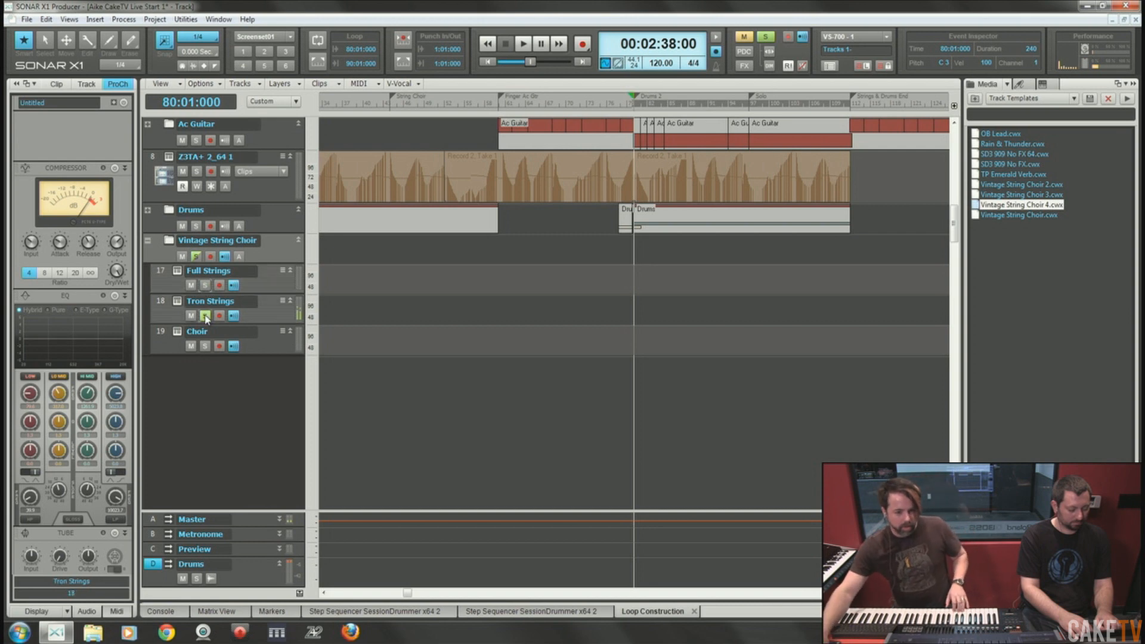
{"action": "left_click", "coordinate": [205, 346]}
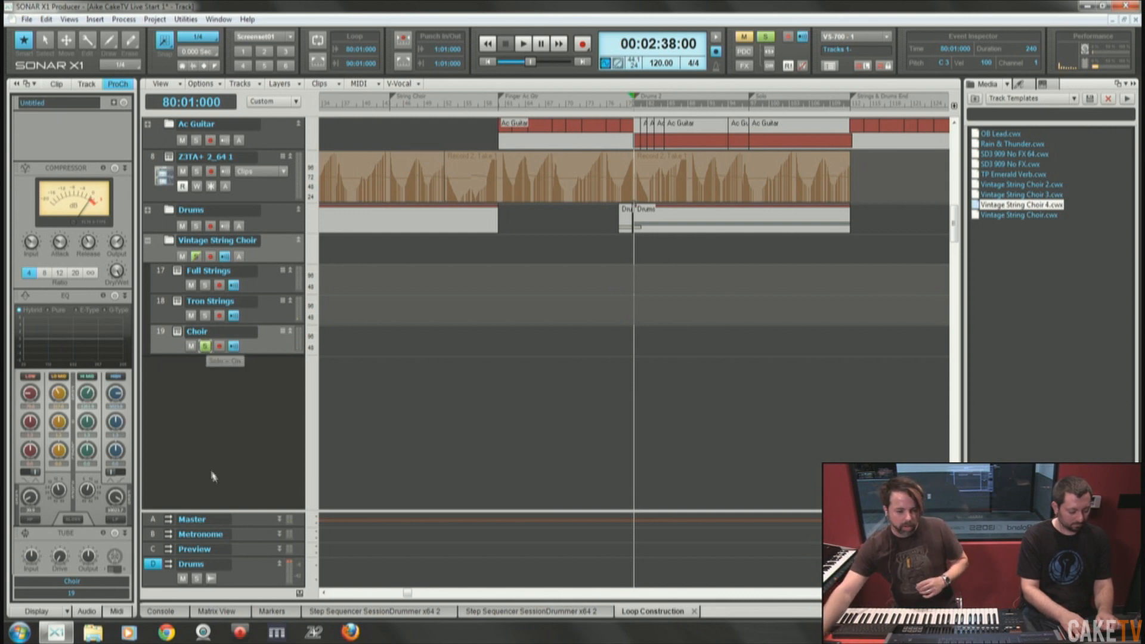
Enlarge the bus area to include the String Choir bus and show the Console with all channel strips.
{"action": "left_click_drag", "start_coordinate": [283, 511], "coordinate": [283, 468]}
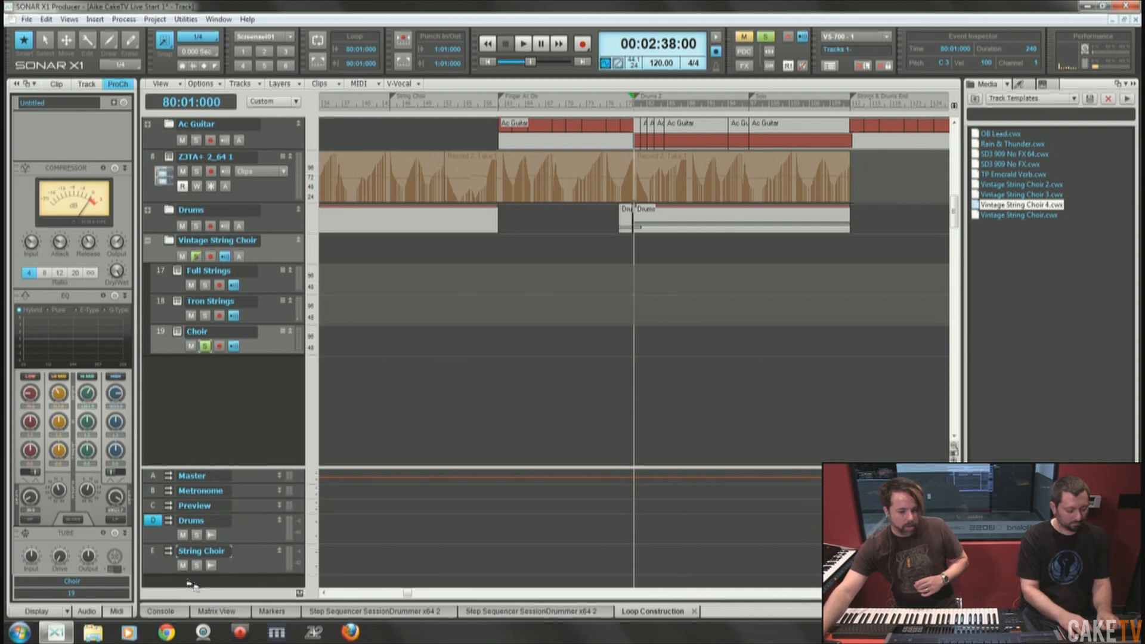
{"action": "left_click", "coordinate": [161, 611]}
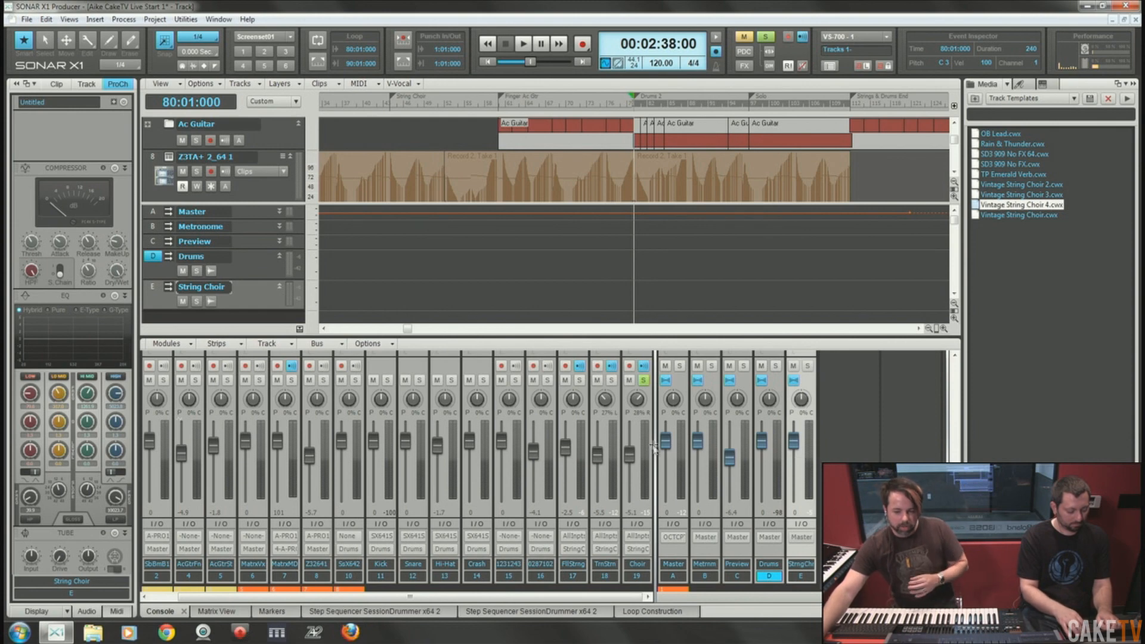
Make room for all track strips in the Console, hide it, and unsolo the Choir track before saving the project.
{"action": "left_click_drag", "start_coordinate": [655, 448], "coordinate": [719, 448]}
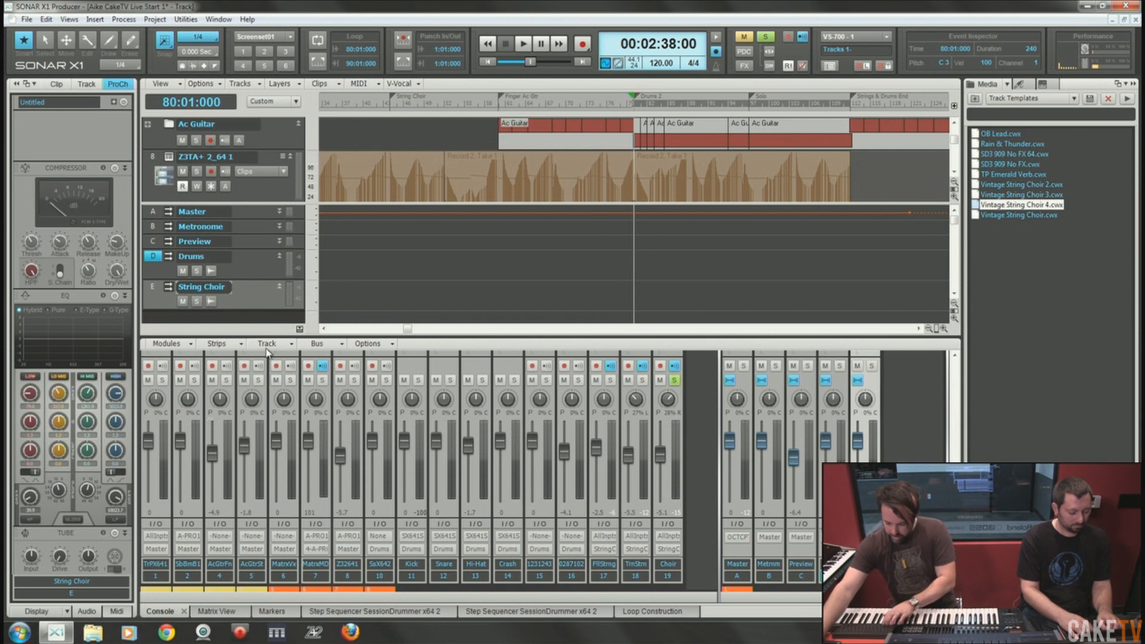
{"action": "key", "text": "d"}
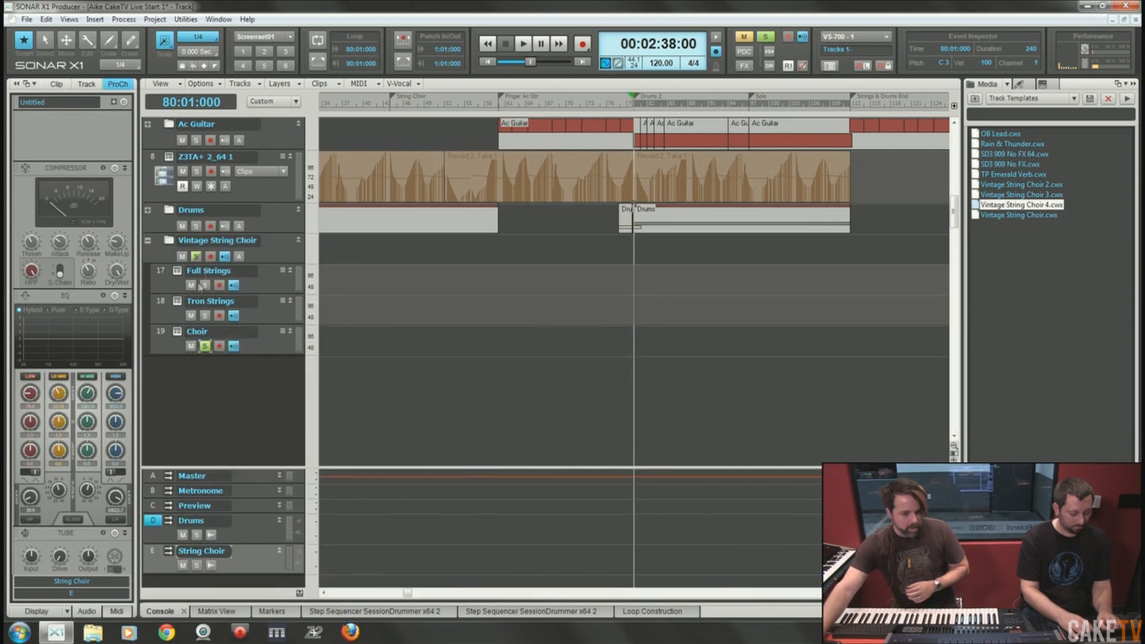
{"action": "left_click", "coordinate": [205, 347]}
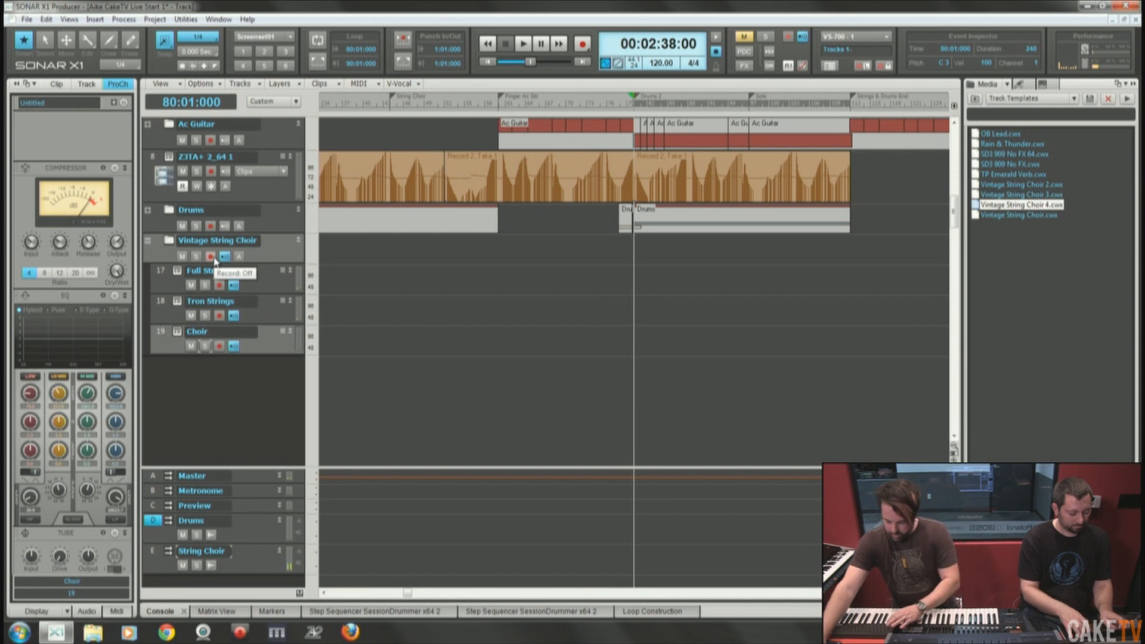
{"action": "key", "text": "ctrl+s"}
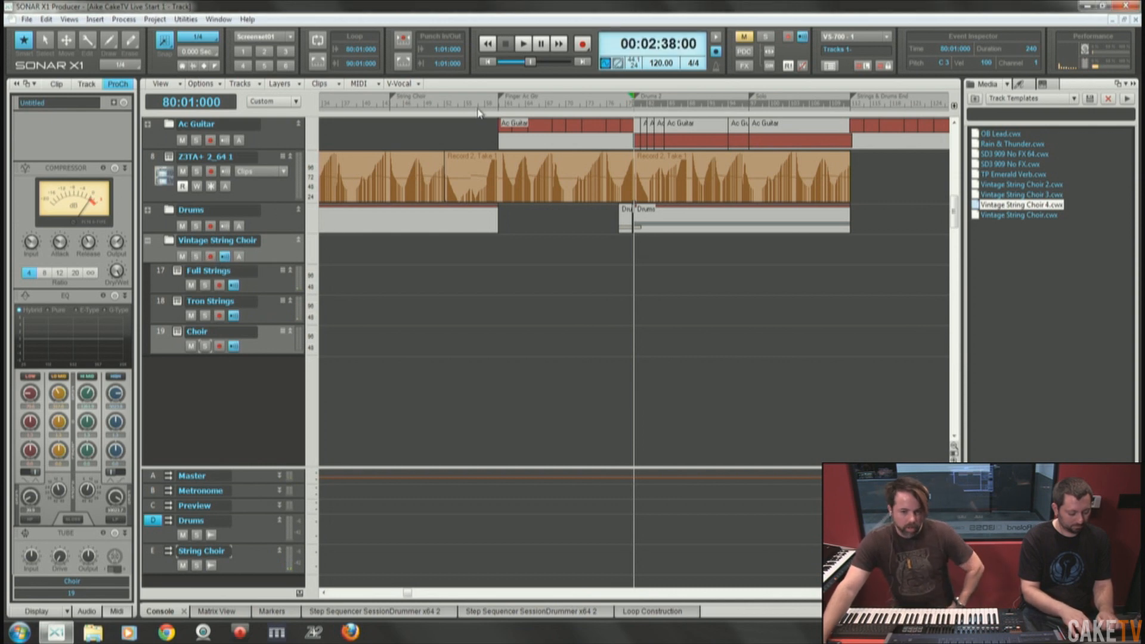
Arm the whole Vintage String Choir folder and record a MIDI part on its three layers, starting from 41:04:000.
{"action": "left_click", "coordinate": [375, 109]}
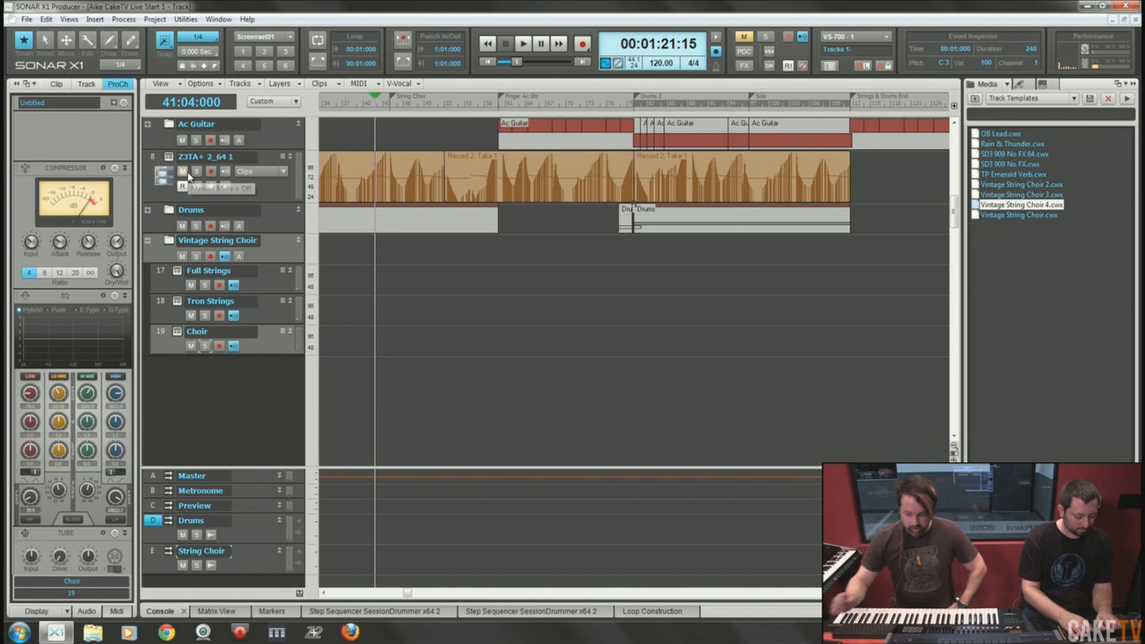
{"action": "left_click", "coordinate": [211, 257]}
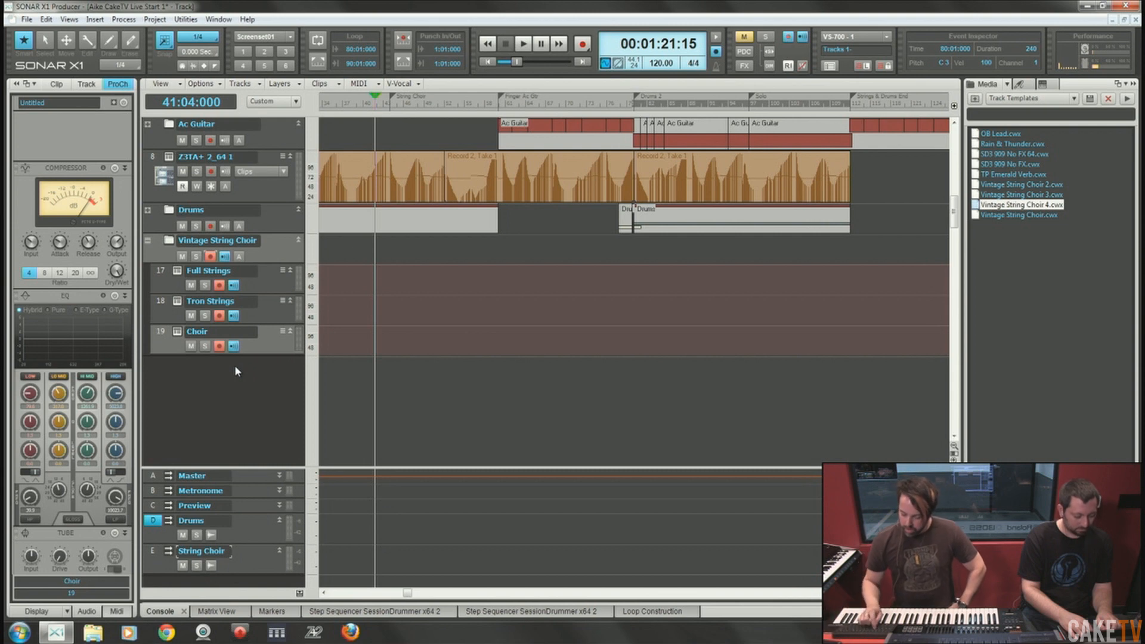
{"action": "key", "text": "r"}
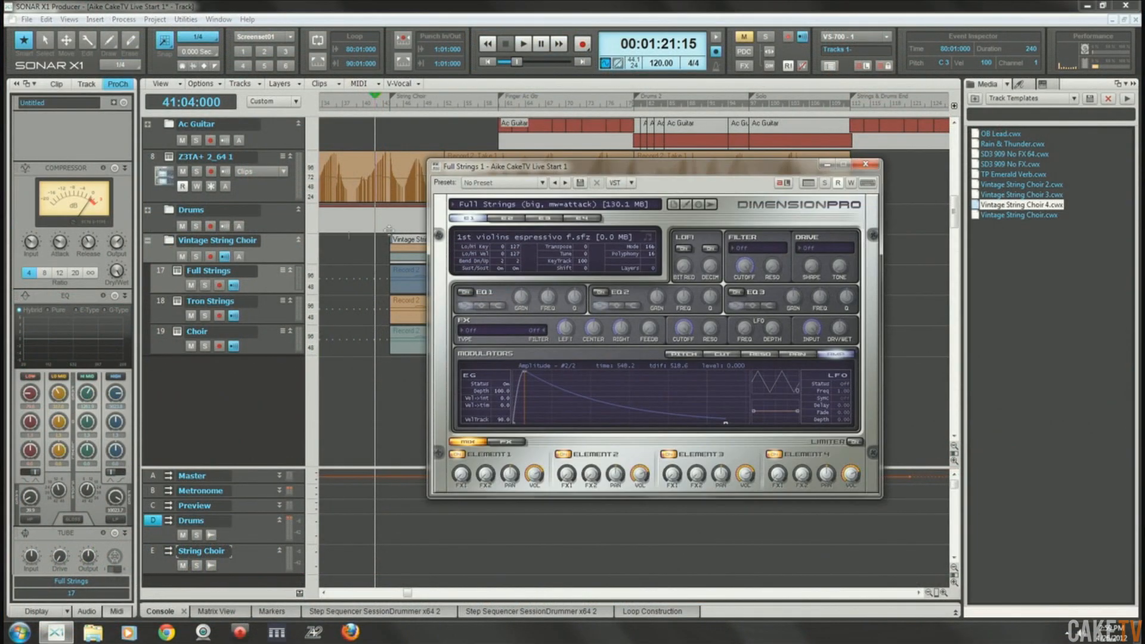
Inspect the Full Strings and Tron Strings instruments in Dimension Pro, including the program browser, close them and save the project.
{"action": "left_click", "coordinate": [866, 165]}
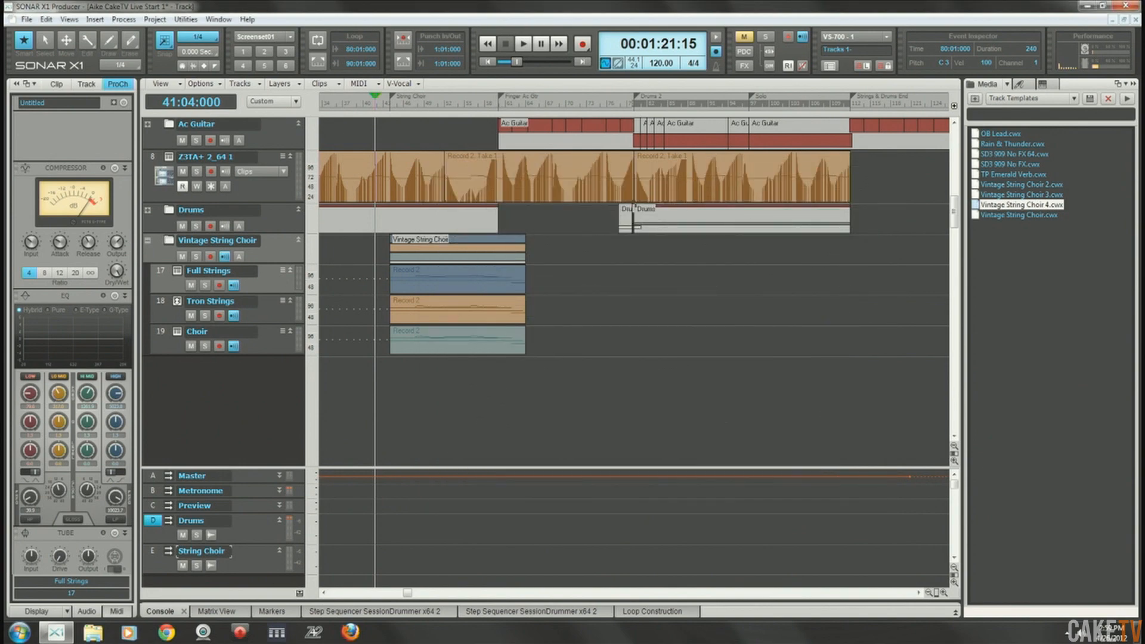
{"action": "left_click", "coordinate": [177, 302]}
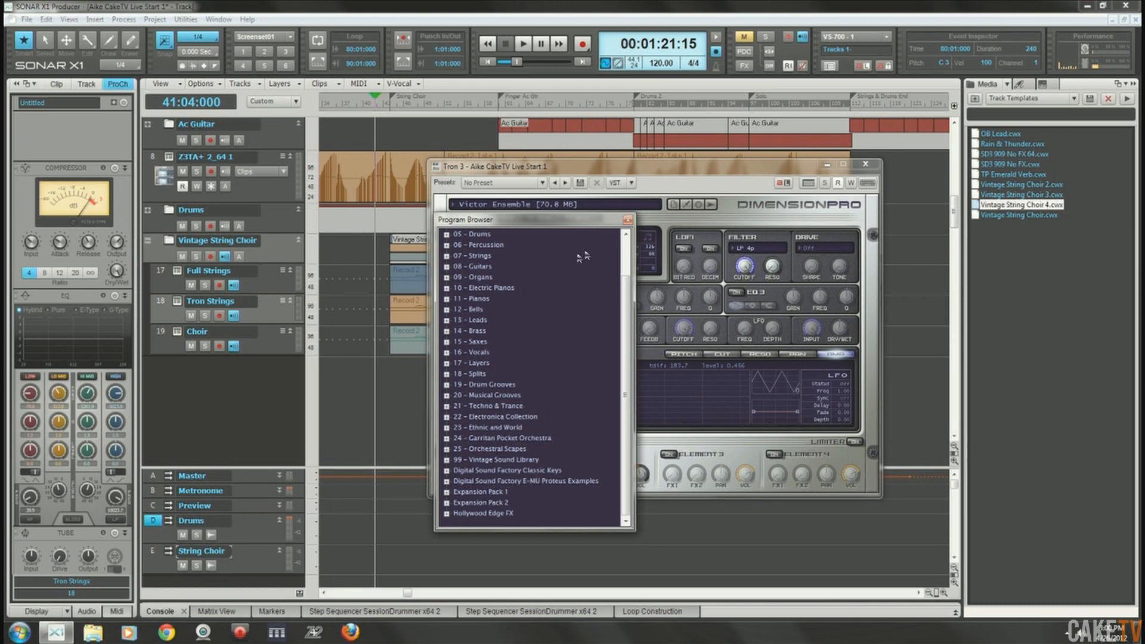
{"action": "left_click", "coordinate": [628, 220]}
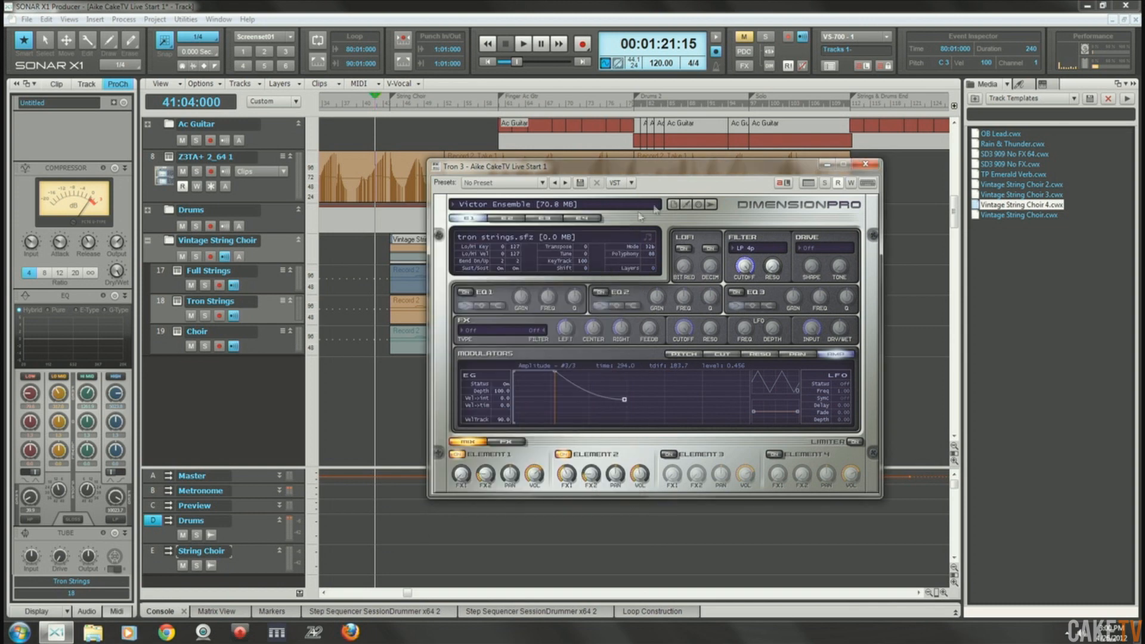
{"action": "left_click", "coordinate": [865, 164]}
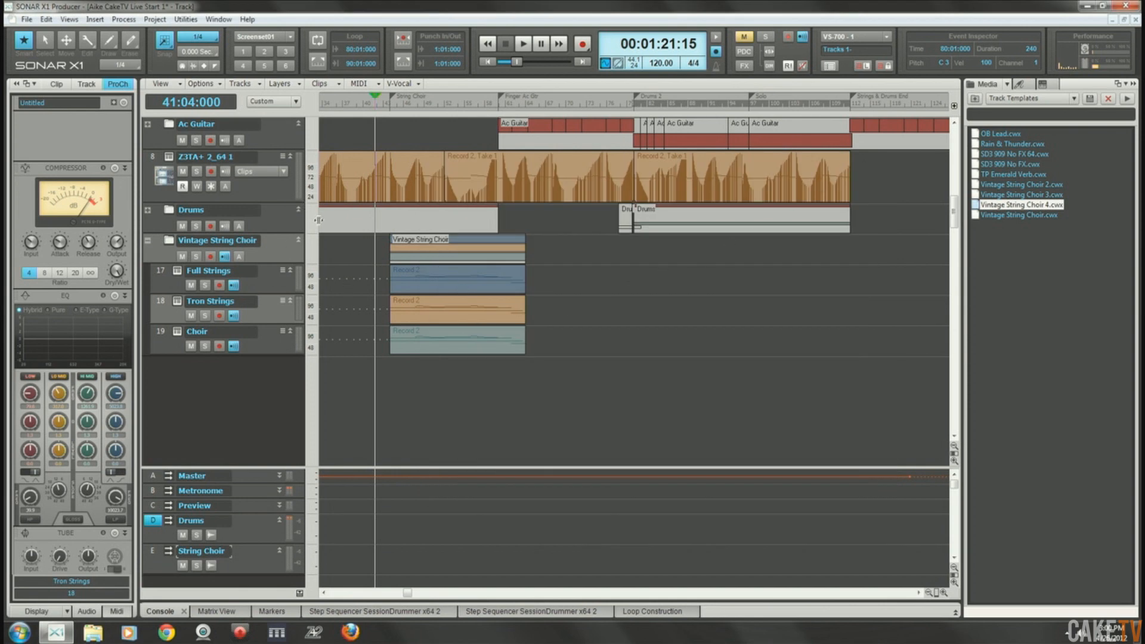
{"action": "key", "text": "ctrl+s"}
Copy the recorded Vintage String Choir clips on all three layers to the Drums 2 marker.
{"action": "left_click", "coordinate": [407, 254]}
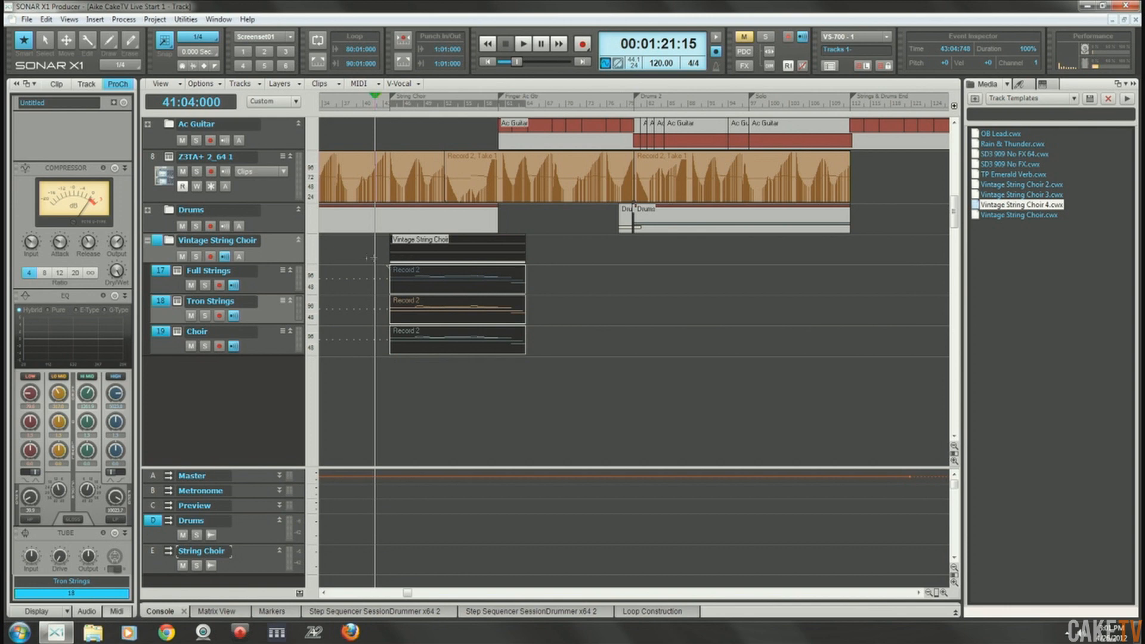
{"action": "left_click_drag", "start_coordinate": [407, 250], "coordinate": [645, 249]}
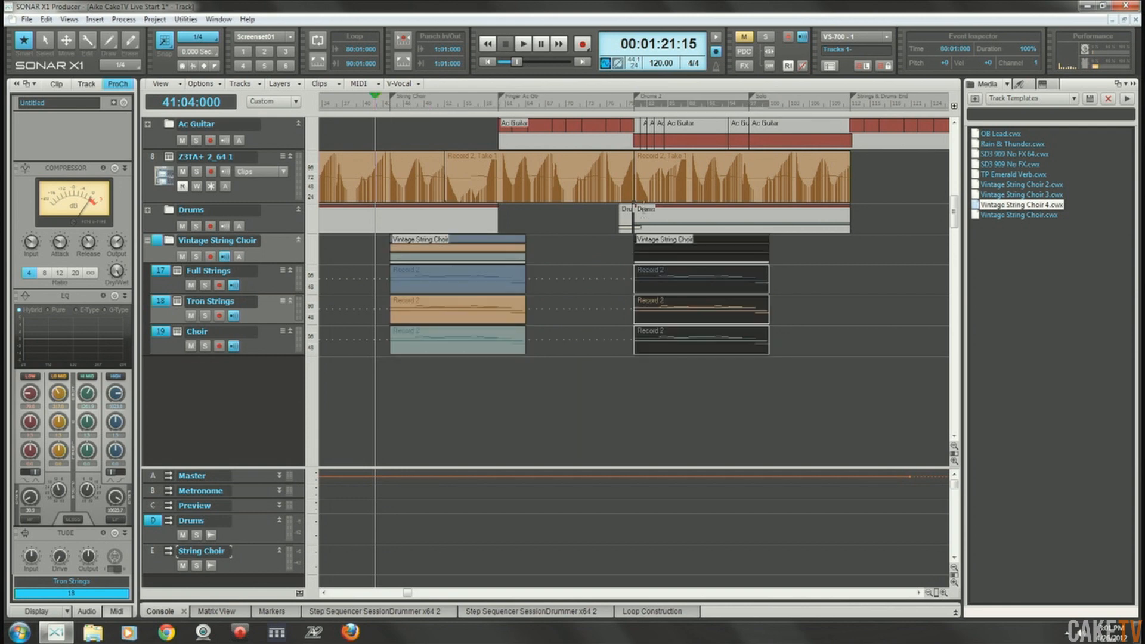
Set the snap resolution to Measure and trim the end of the copied String Choir clips to about measure 94.
{"action": "left_click", "coordinate": [205, 40]}
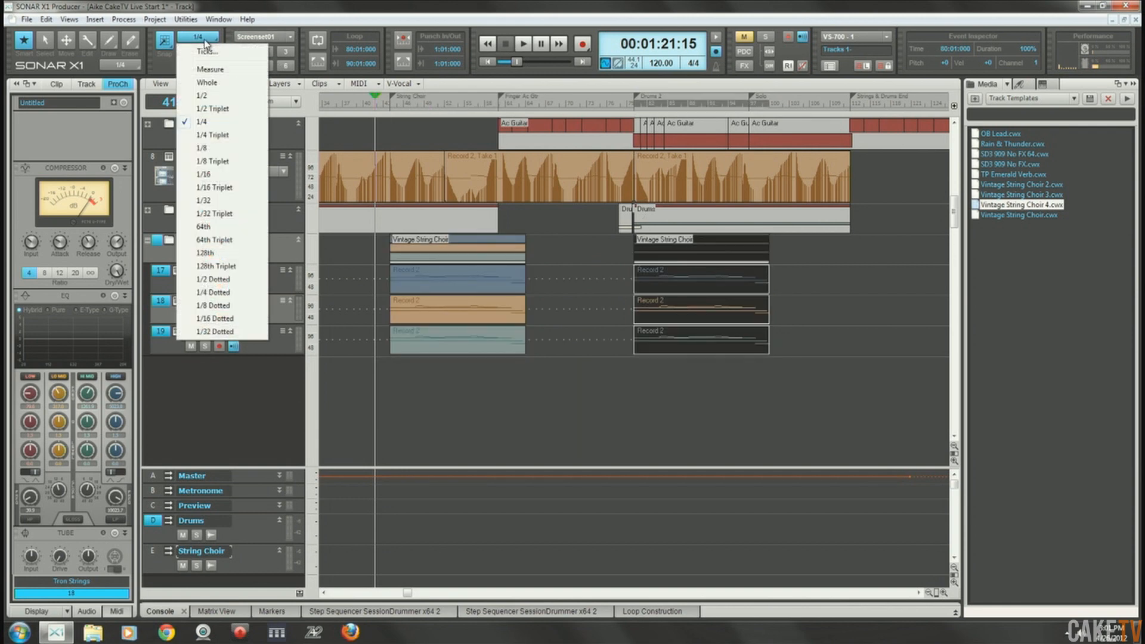
{"action": "left_click", "coordinate": [215, 70]}
{"action": "left_click", "coordinate": [659, 285]}
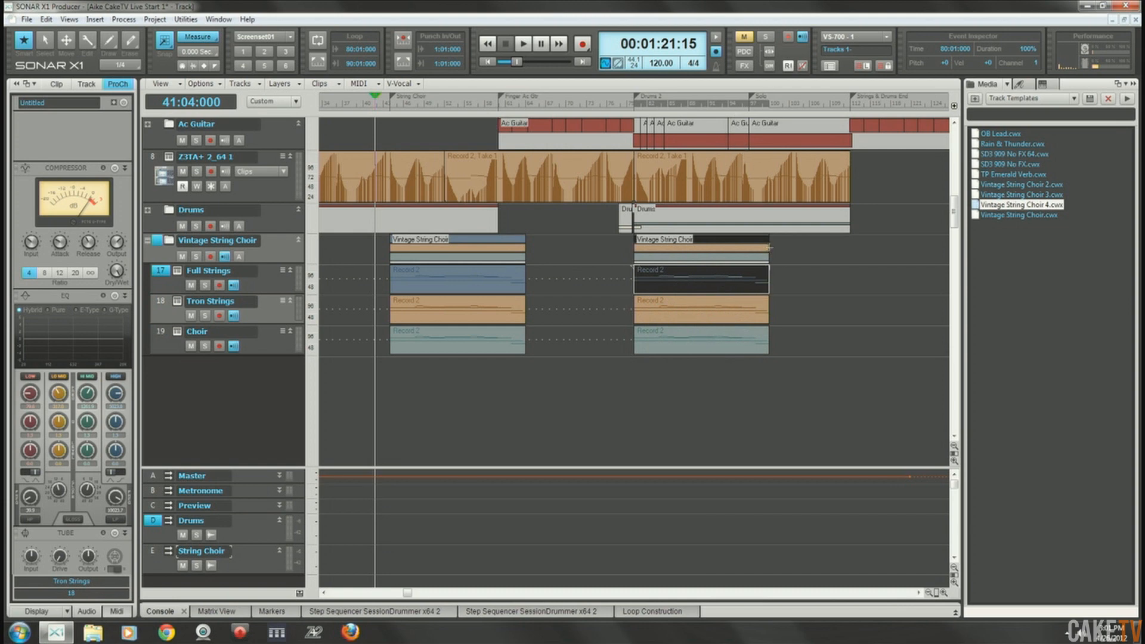
{"action": "left_click", "coordinate": [769, 256]}
{"action": "left_click_drag", "start_coordinate": [768, 259], "coordinate": [721, 257]}
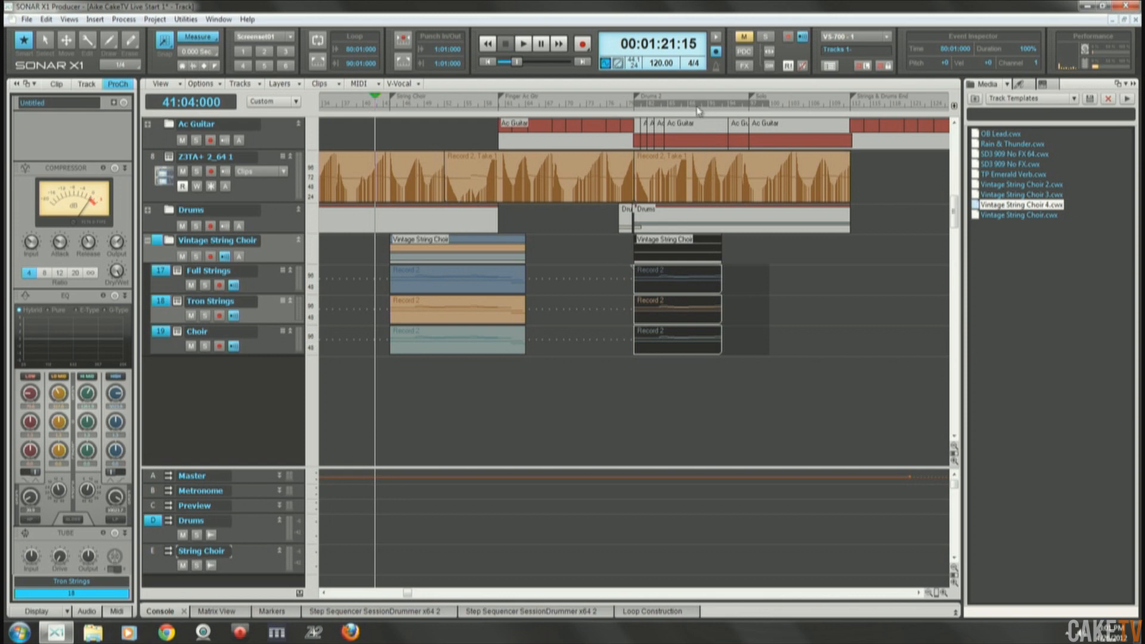
{"action": "left_click_drag", "start_coordinate": [720, 277], "coordinate": [726, 278]}
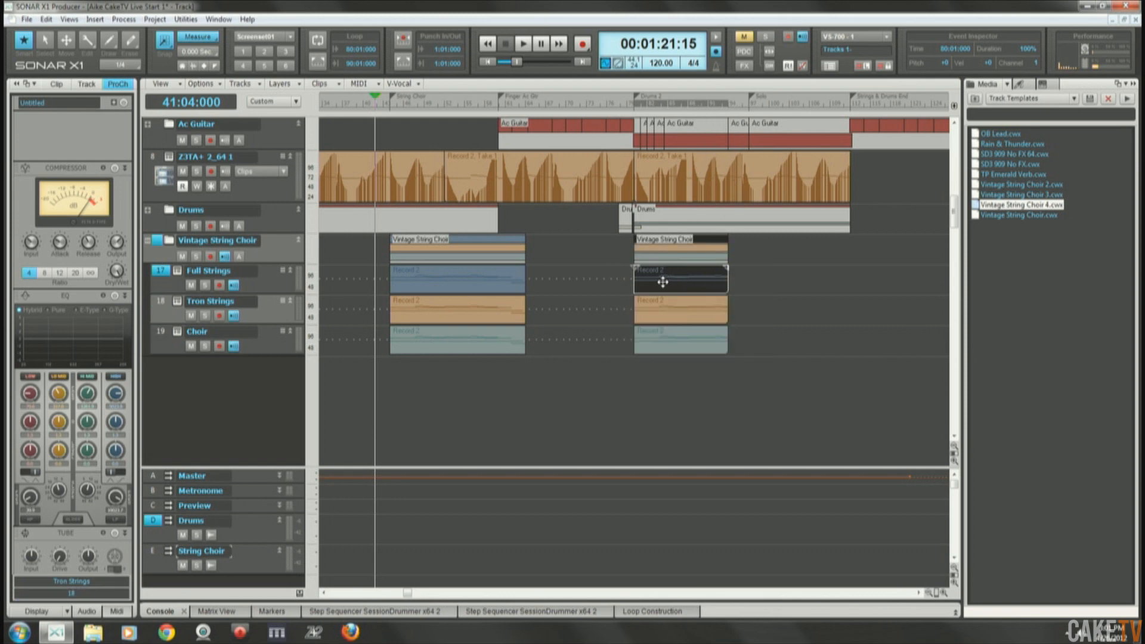
Duplicate the trimmed String Choir clips near the Solo marker, starting at 96:01:000, and extend the previous copy to meet them.
{"action": "left_click_drag", "start_coordinate": [649, 256], "coordinate": [762, 257]}
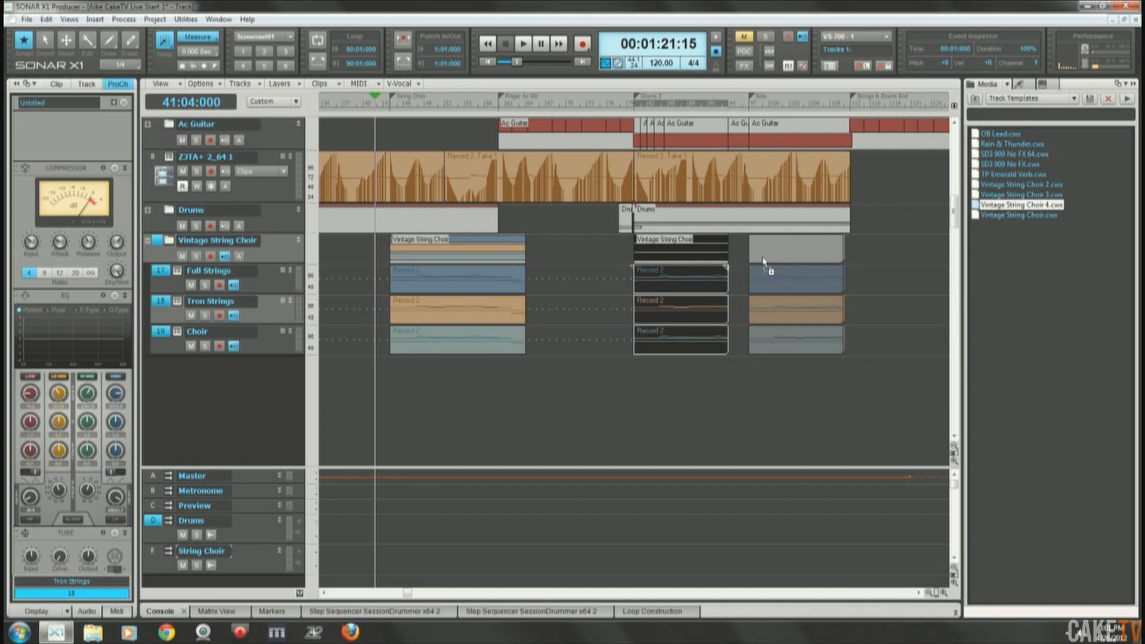
{"action": "left_click_drag", "start_coordinate": [764, 261], "coordinate": [763, 256]}
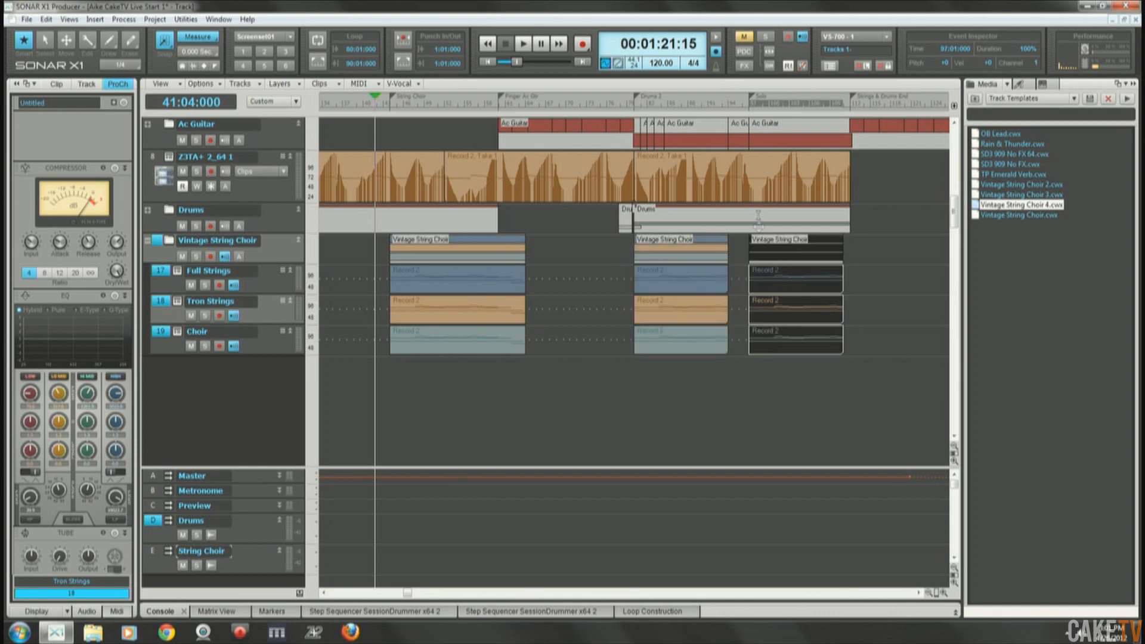
{"action": "left_click_drag", "start_coordinate": [726, 253], "coordinate": [754, 256]}
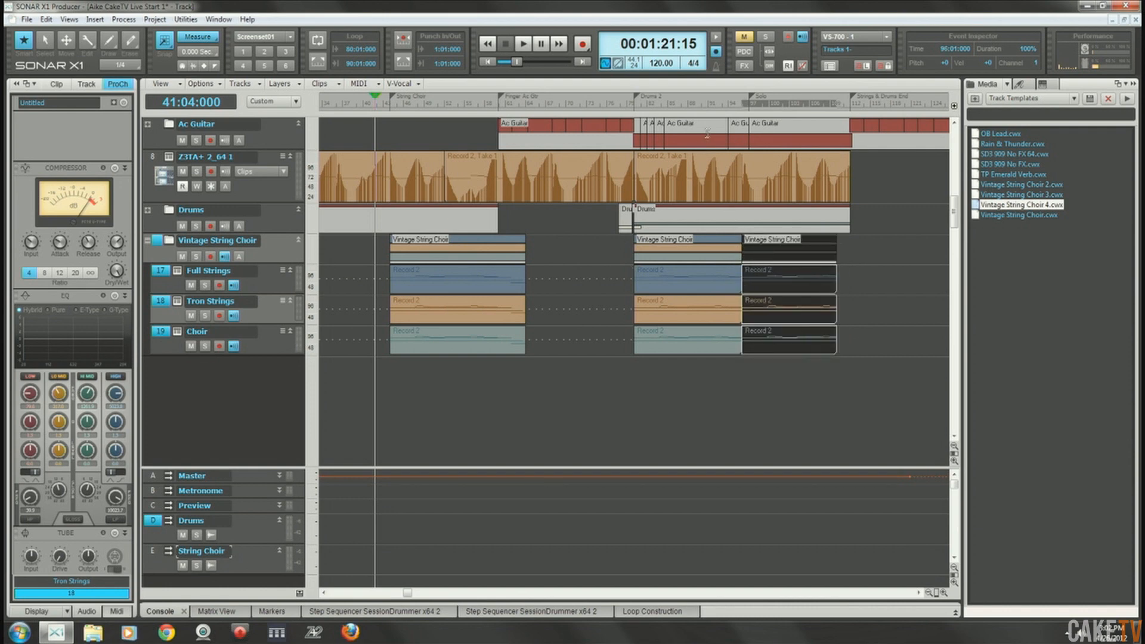
Play the join between the two String Choir copies from 91:01:000, stop playback and save the project.
{"action": "left_click", "coordinate": [709, 102]}
{"action": "key", "text": "space"}
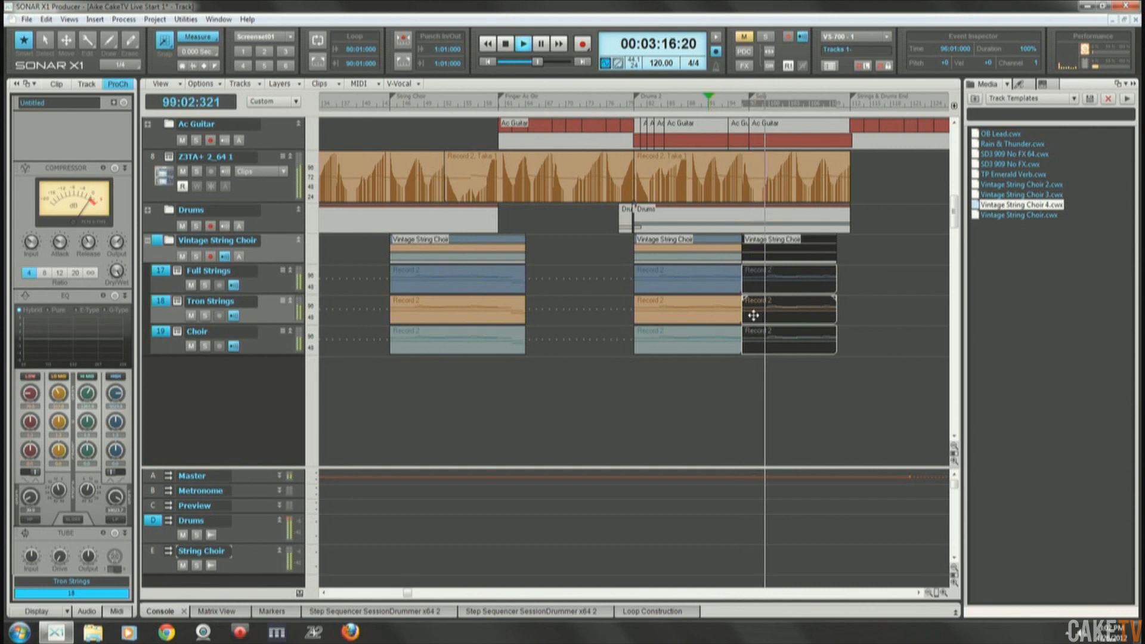
{"action": "left_click", "coordinate": [506, 46]}
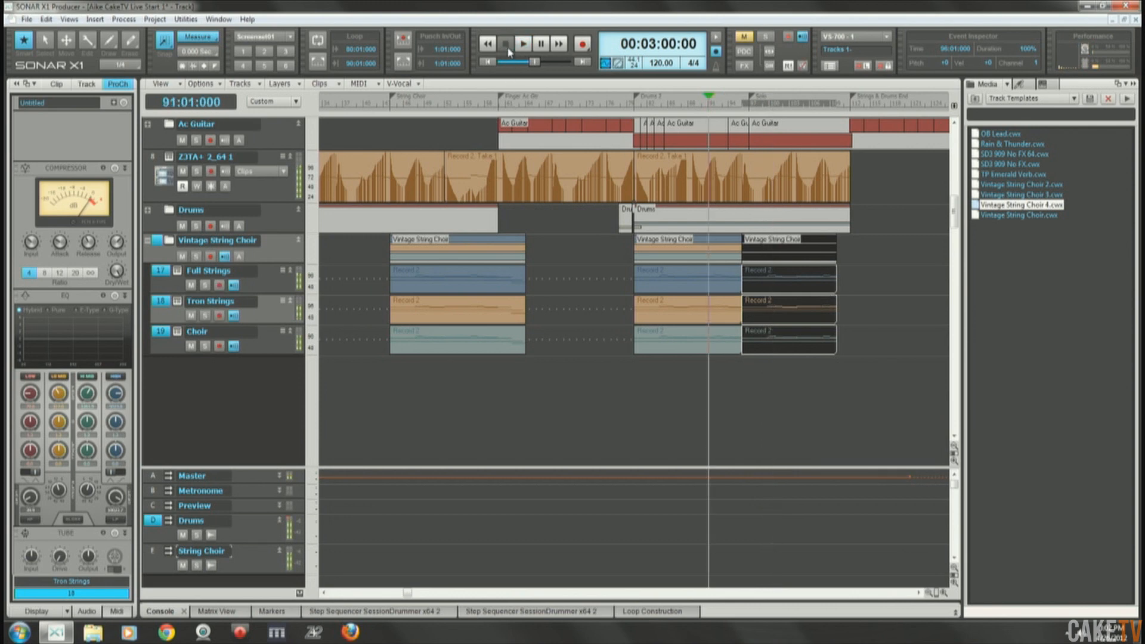
{"action": "left_click", "coordinate": [26, 18]}
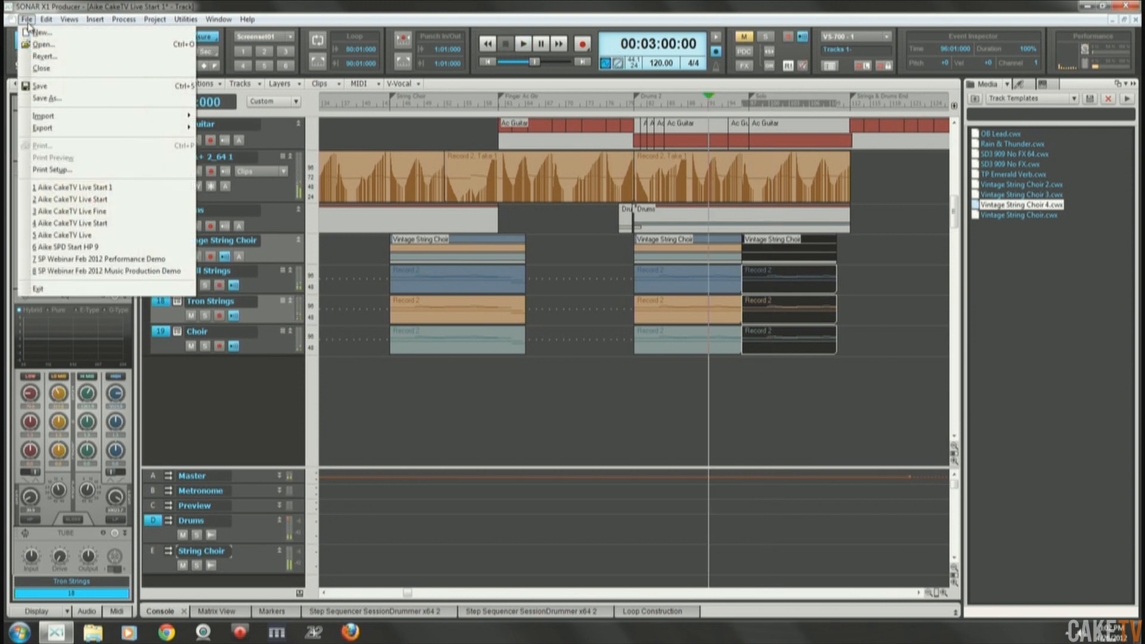
{"action": "left_click", "coordinate": [51, 89]}
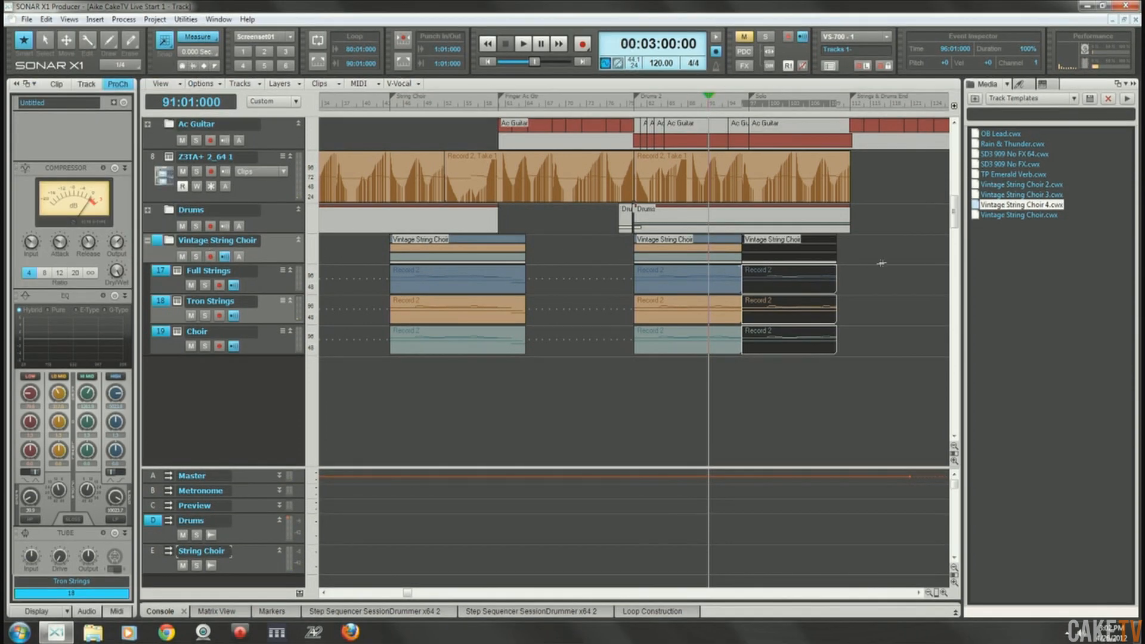
Extend the last String Choir clips past the Strings & Drums End marker to about measure 117 and save the project.
{"action": "left_click", "coordinate": [840, 250]}
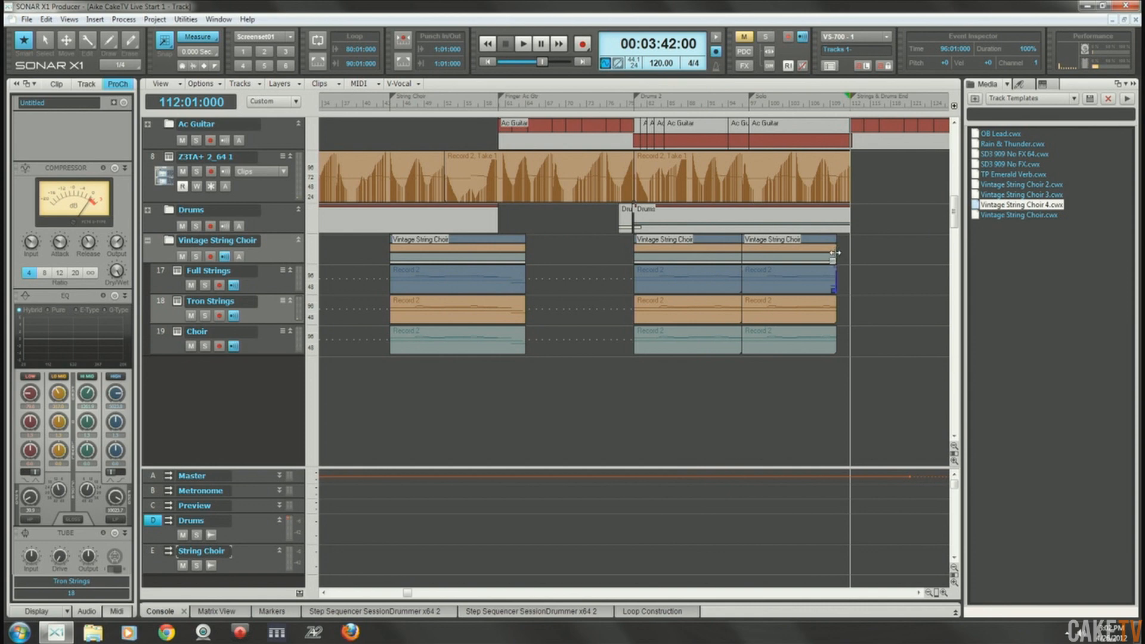
{"action": "left_click_drag", "start_coordinate": [835, 253], "coordinate": [883, 260]}
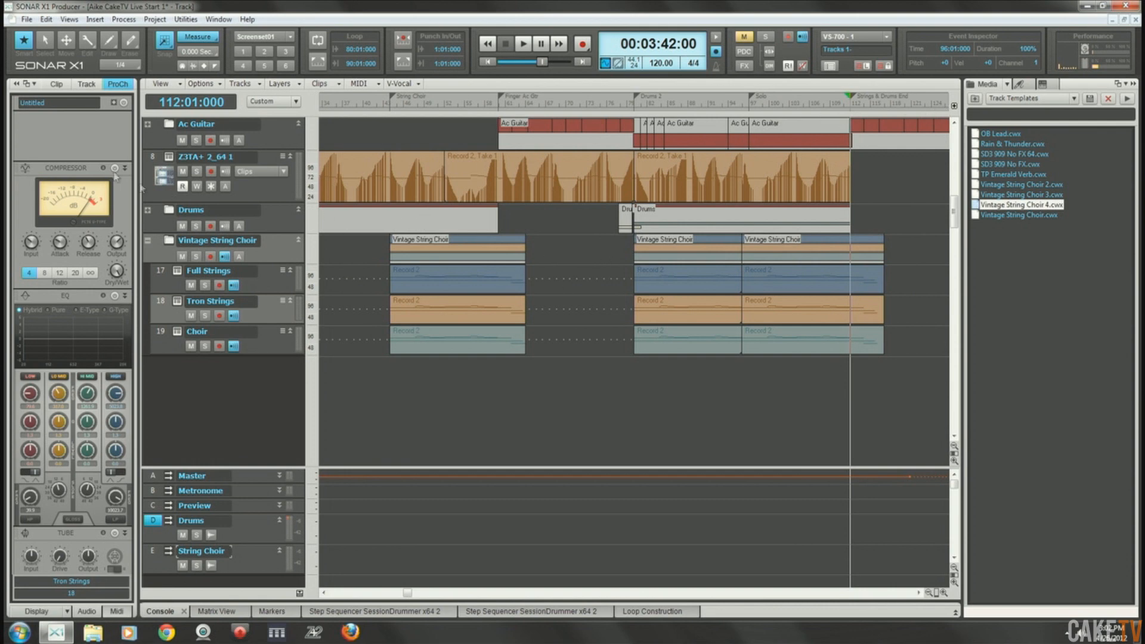
{"action": "key", "text": "ctrl+s"}
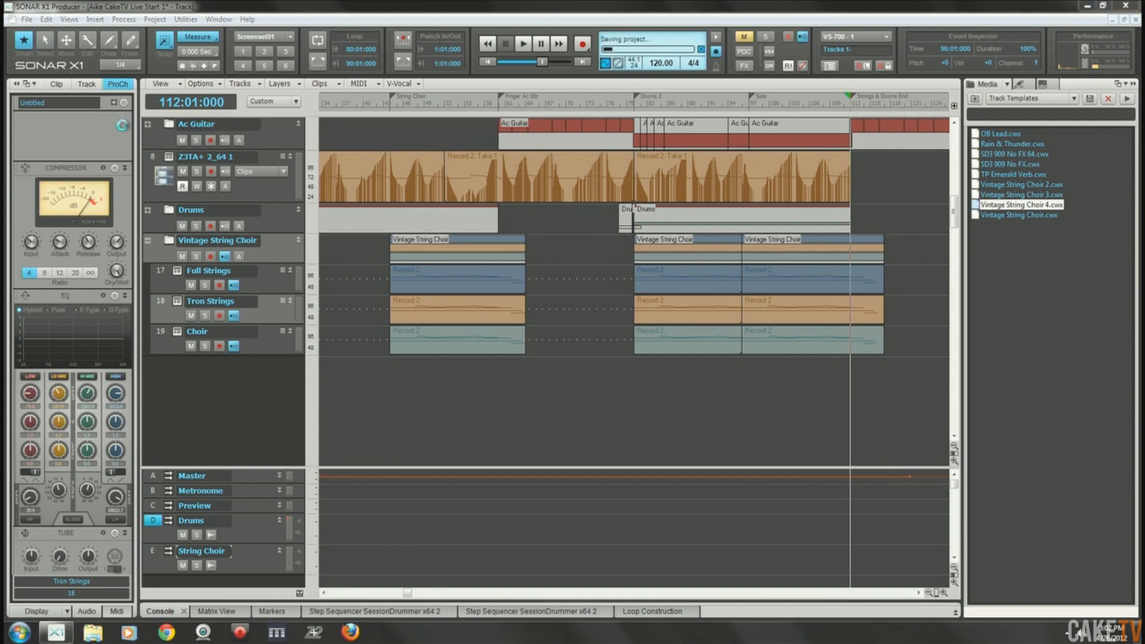
Collapse and reopen the Vintage String Choir folder, and select the first recorded clips across its three layers for review.
{"action": "left_click", "coordinate": [148, 240]}
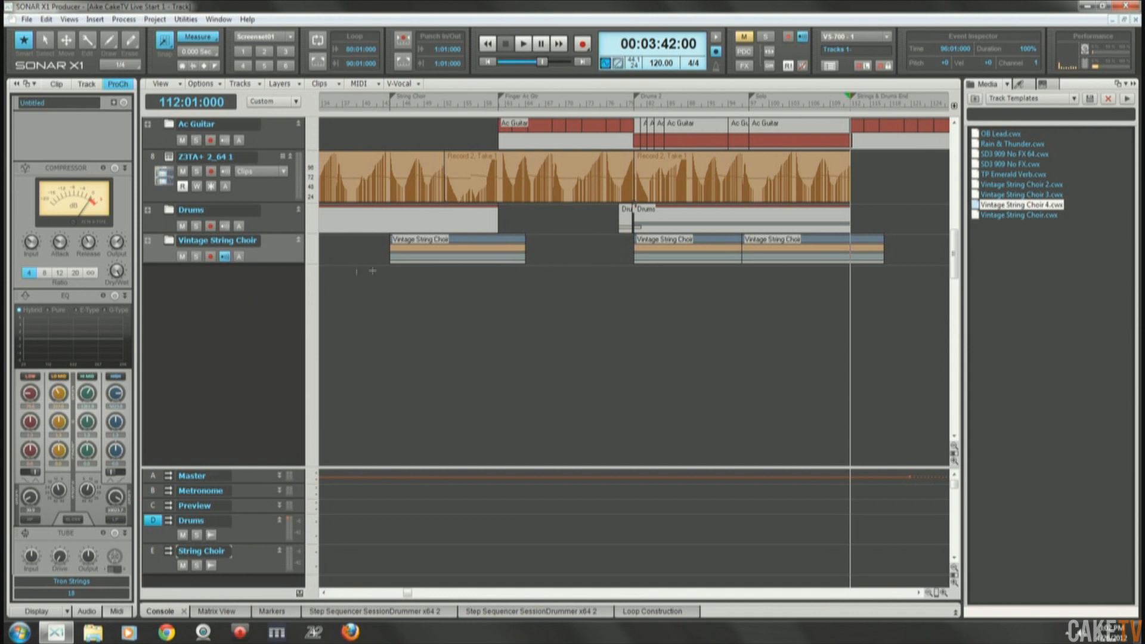
{"action": "left_click", "coordinate": [148, 240]}
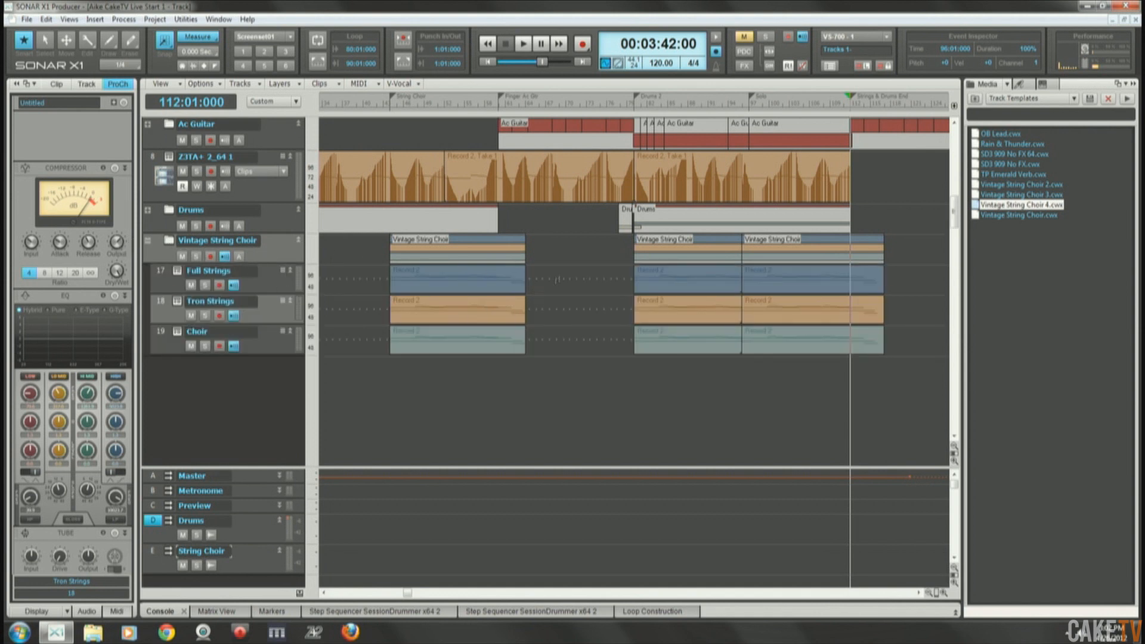
{"action": "left_click_drag", "start_coordinate": [559, 275], "coordinate": [381, 356]}
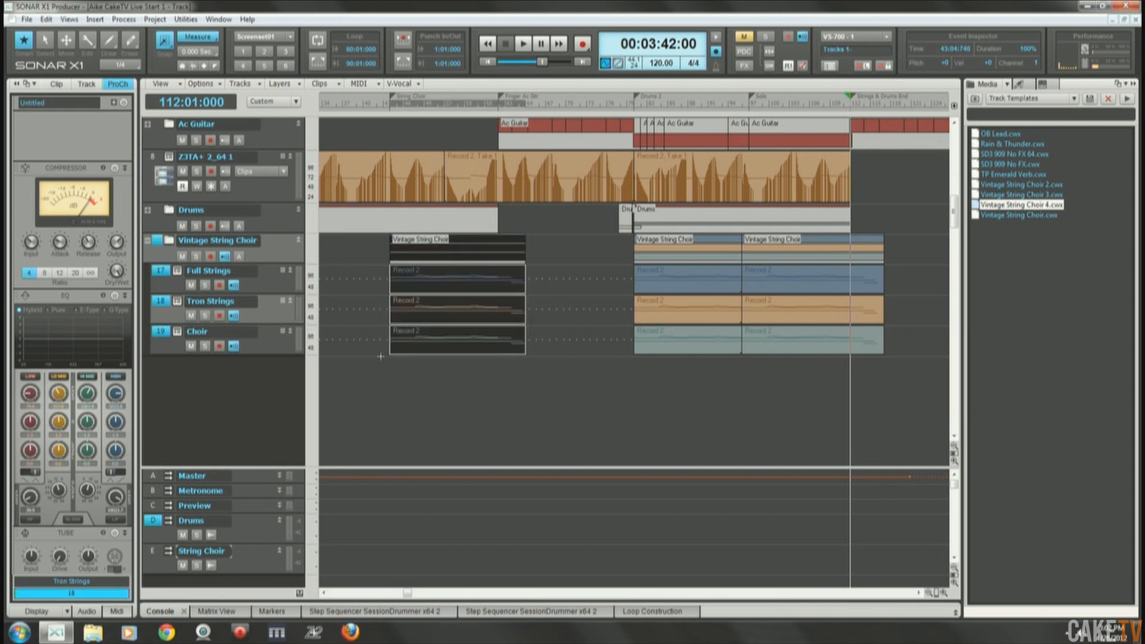
{"action": "left_click", "coordinate": [561, 279]}
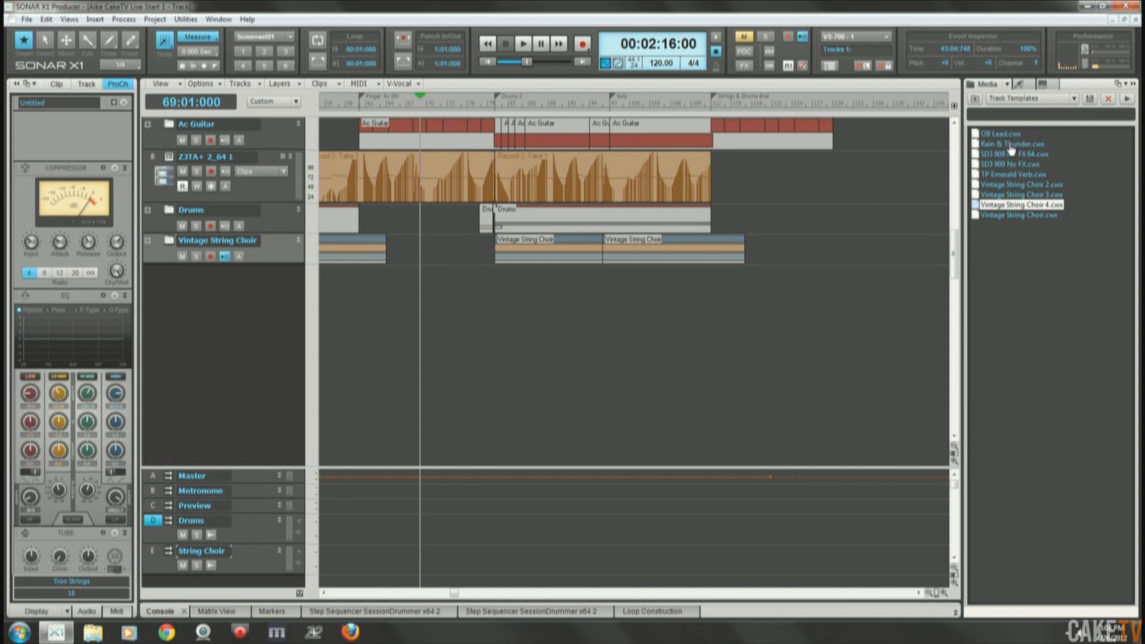
Add the Rain & Thunder track template below the Vintage String Choir folder and check its Dimension Pro instrument.
{"action": "left_click", "coordinate": [1011, 147]}
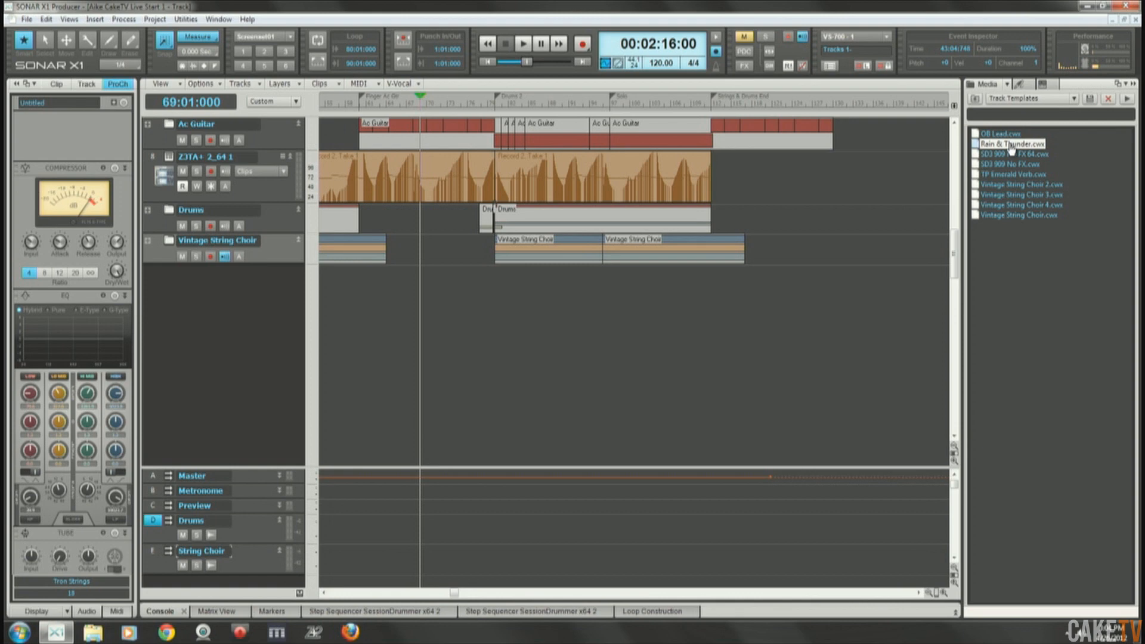
{"action": "left_click_drag", "start_coordinate": [240, 284], "coordinate": [241, 284]}
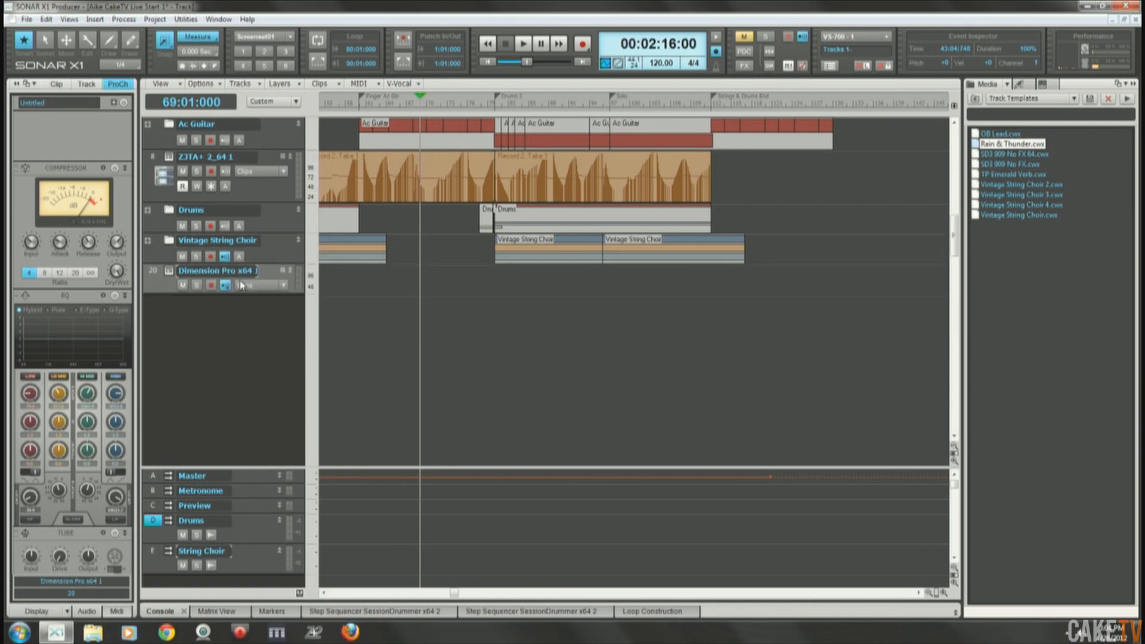
{"action": "left_click", "coordinate": [169, 270]}
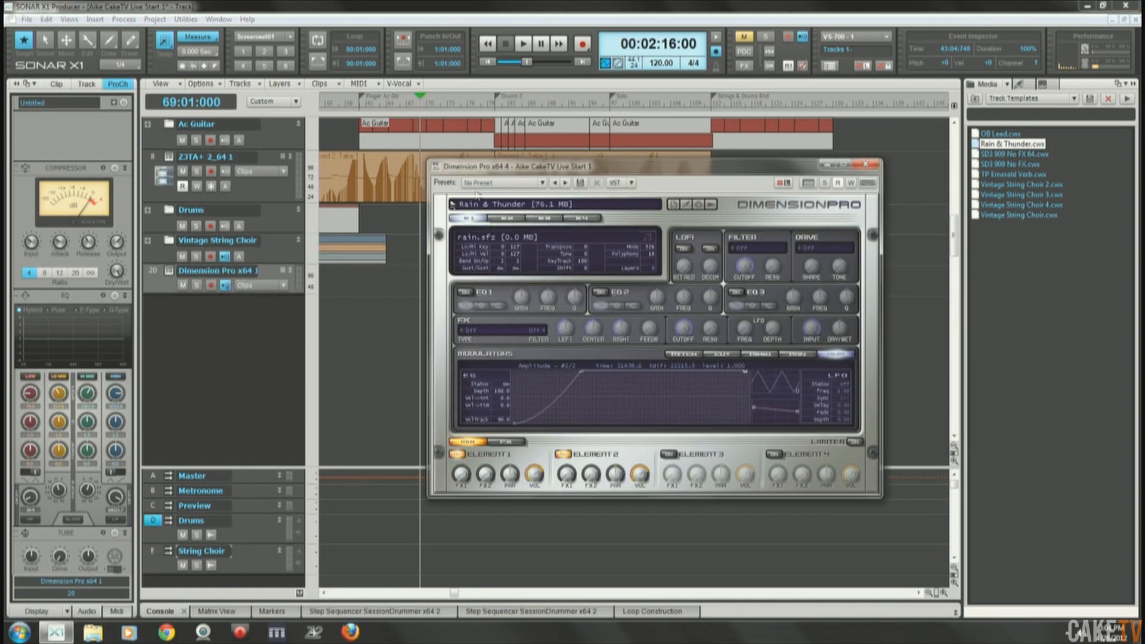
{"action": "left_click", "coordinate": [865, 164]}
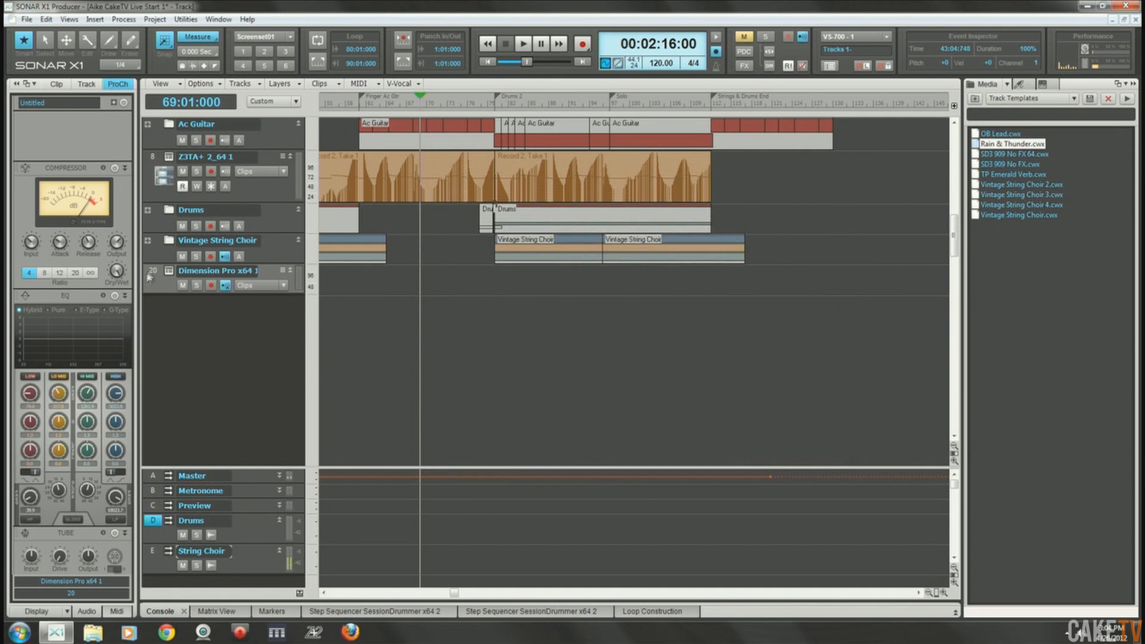
Enlarge the Dimension Pro track, expand the Vintage String Choir folder, and switch input echo from the folder to the Dimension Pro track.
{"action": "left_click", "coordinate": [154, 271]}
{"action": "left_click_drag", "start_coordinate": [200, 295], "coordinate": [226, 355]}
{"action": "left_click", "coordinate": [148, 241]}
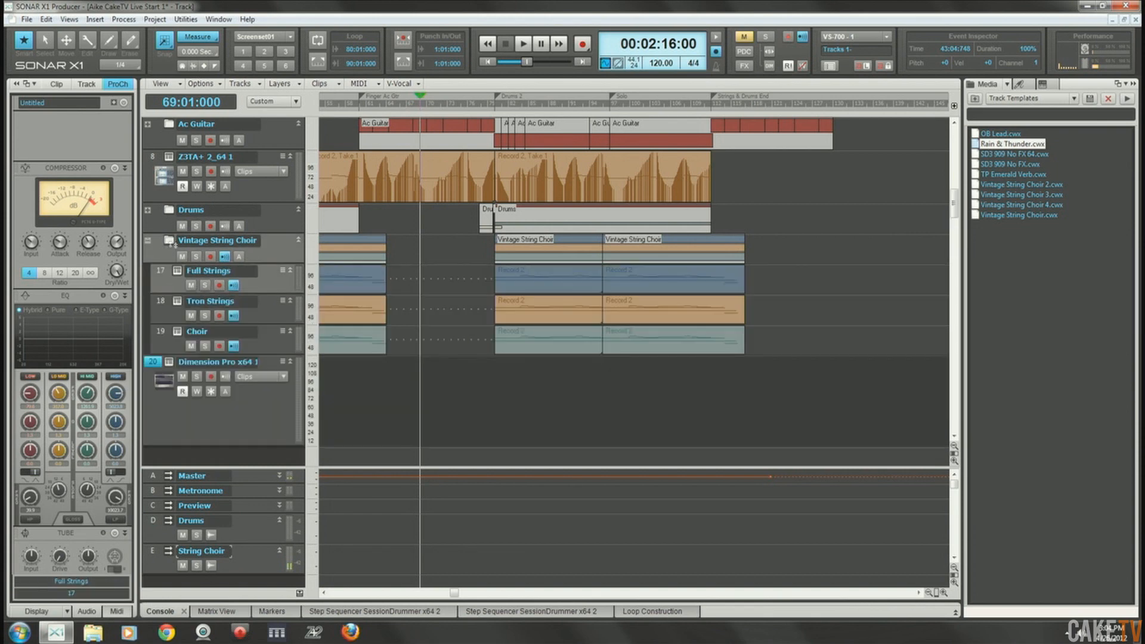
{"action": "left_click", "coordinate": [226, 257]}
{"action": "left_click", "coordinate": [226, 377]}
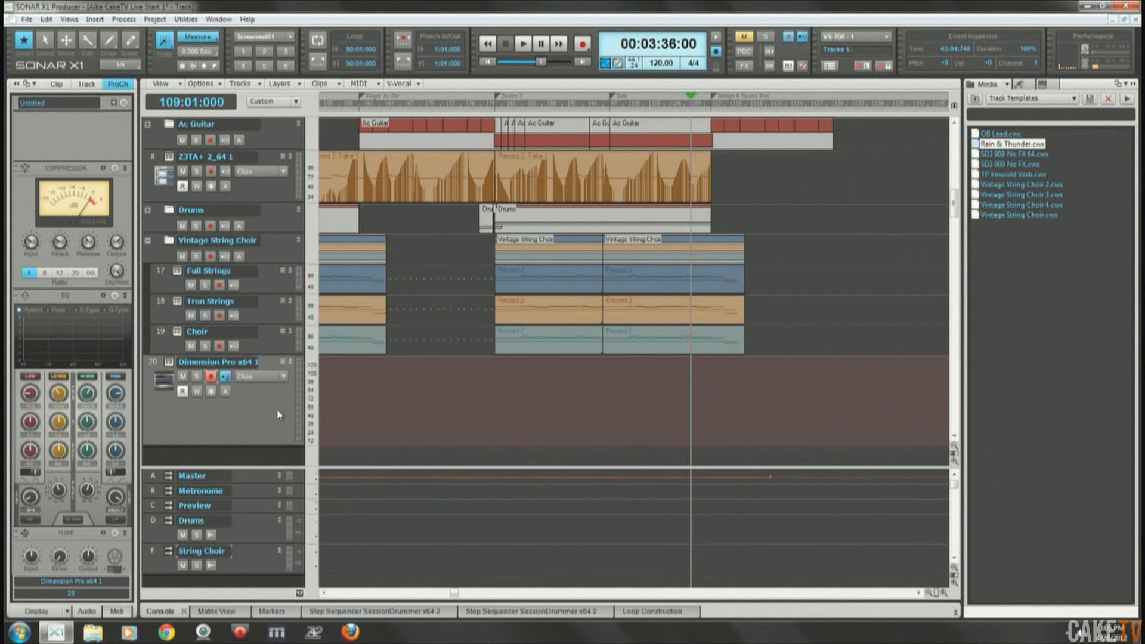
Record a part on the Dimension Pro track from 109:01:000, stop recording, disarm the track and reduce its height.
{"action": "key", "text": "space"}
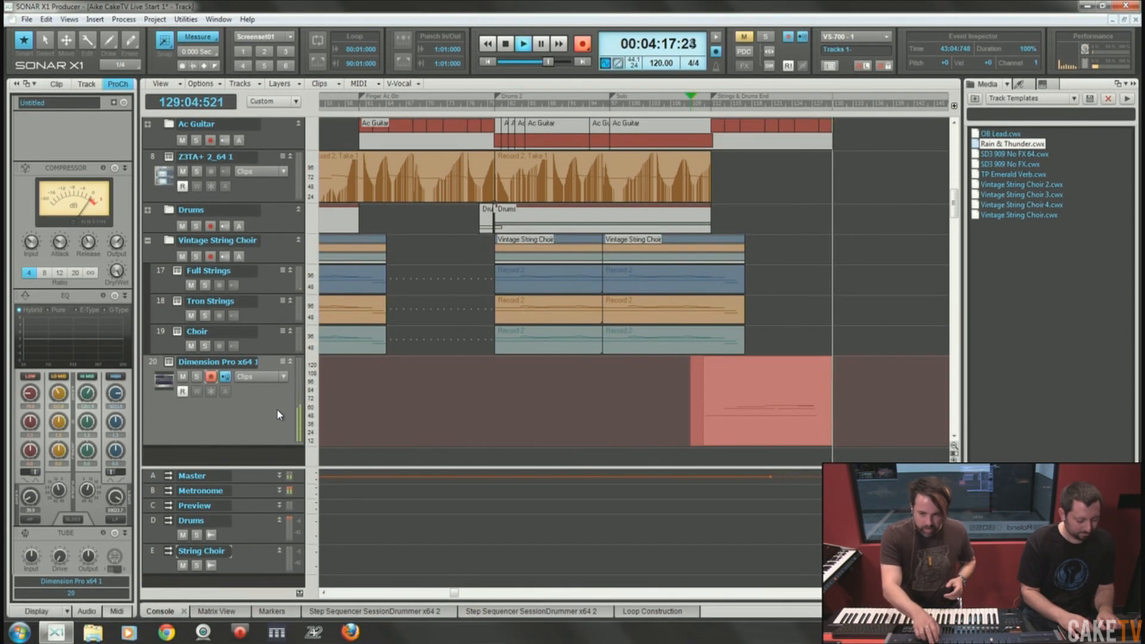
{"action": "key", "text": "space"}
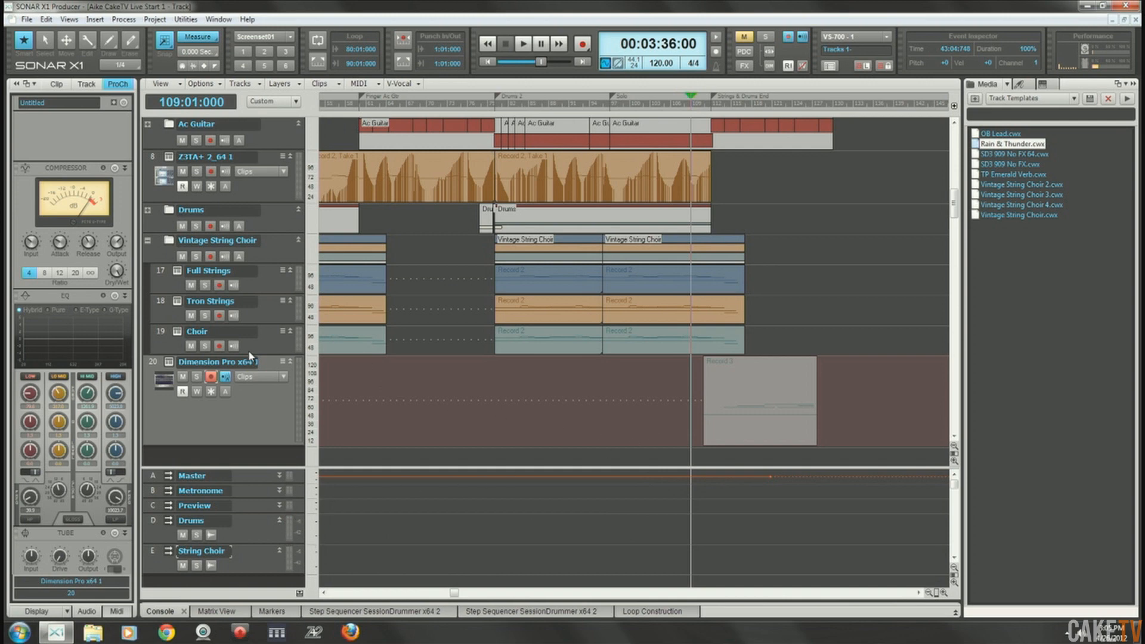
{"action": "left_click", "coordinate": [211, 377]}
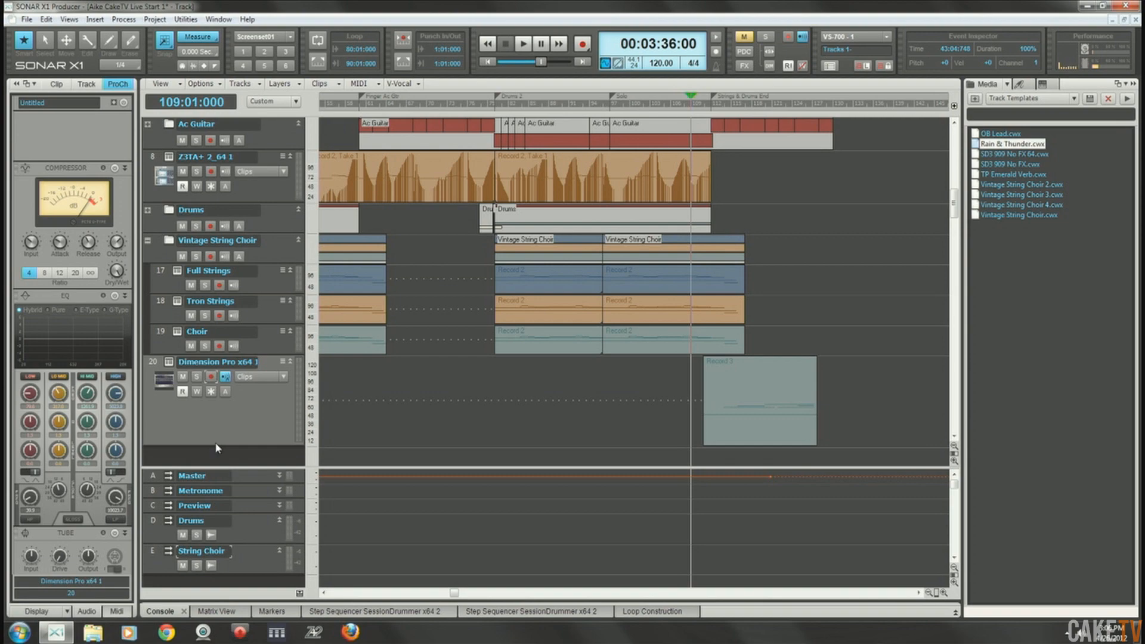
{"action": "left_click_drag", "start_coordinate": [216, 446], "coordinate": [222, 406]}
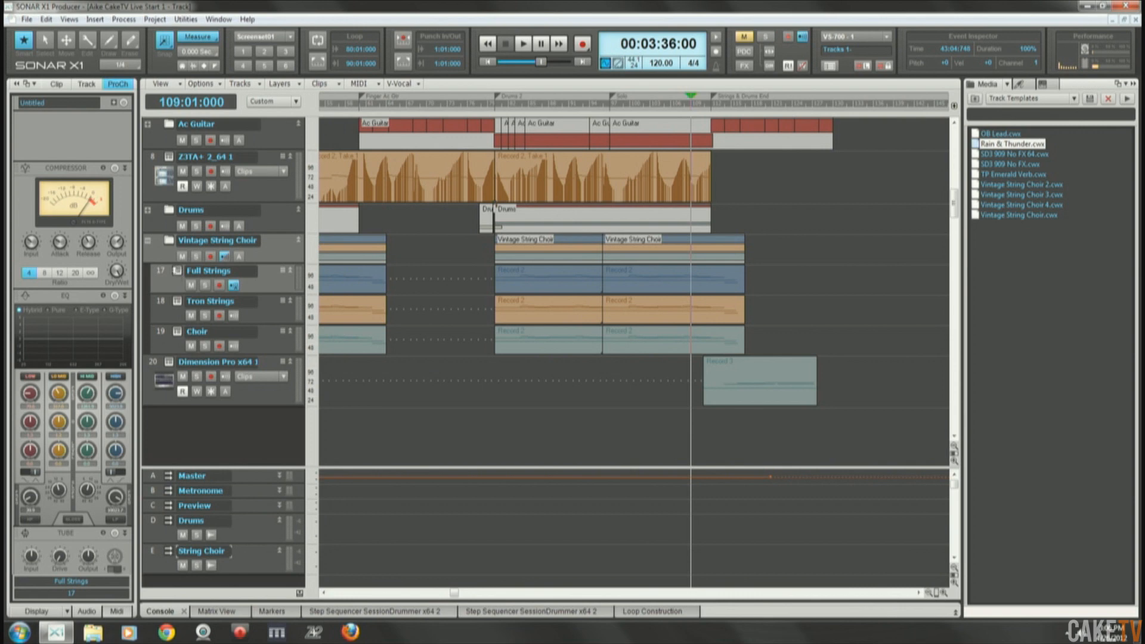
Hide the bus pane in the track view, check the track and bus strips in the Console, and collapse the Console.
{"action": "left_click", "coordinate": [159, 612]}
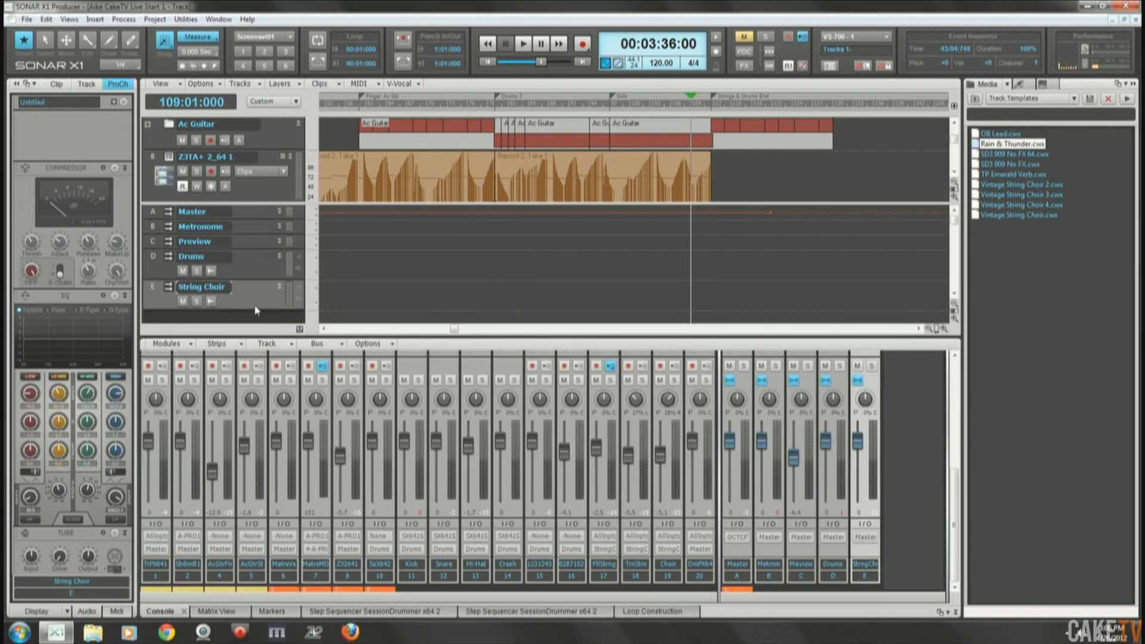
{"action": "left_click", "coordinate": [300, 329]}
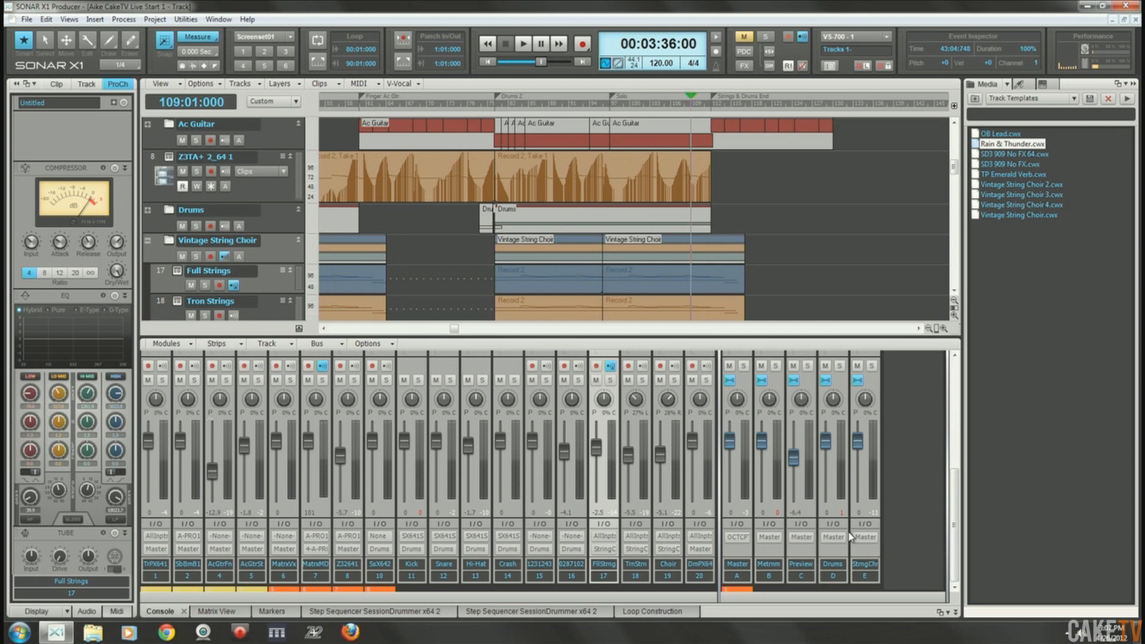
{"action": "key", "text": "d"}
Select the three Vintage String Choir layers, look through their track commands and clear the track selection.
{"action": "left_click", "coordinate": [159, 249]}
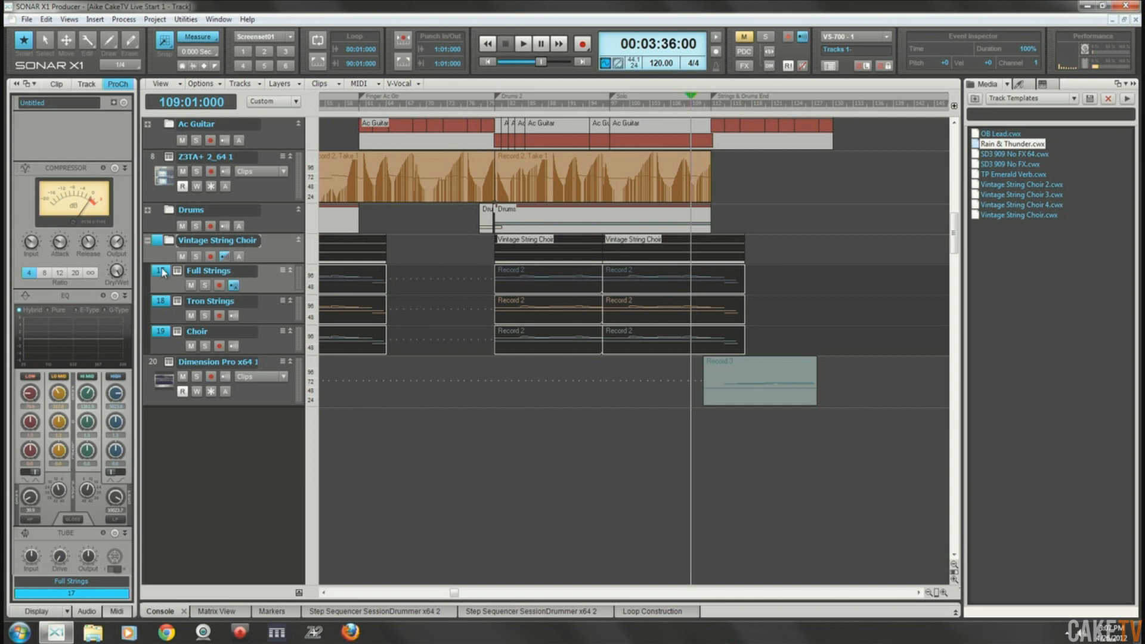
{"action": "right_click", "coordinate": [163, 273]}
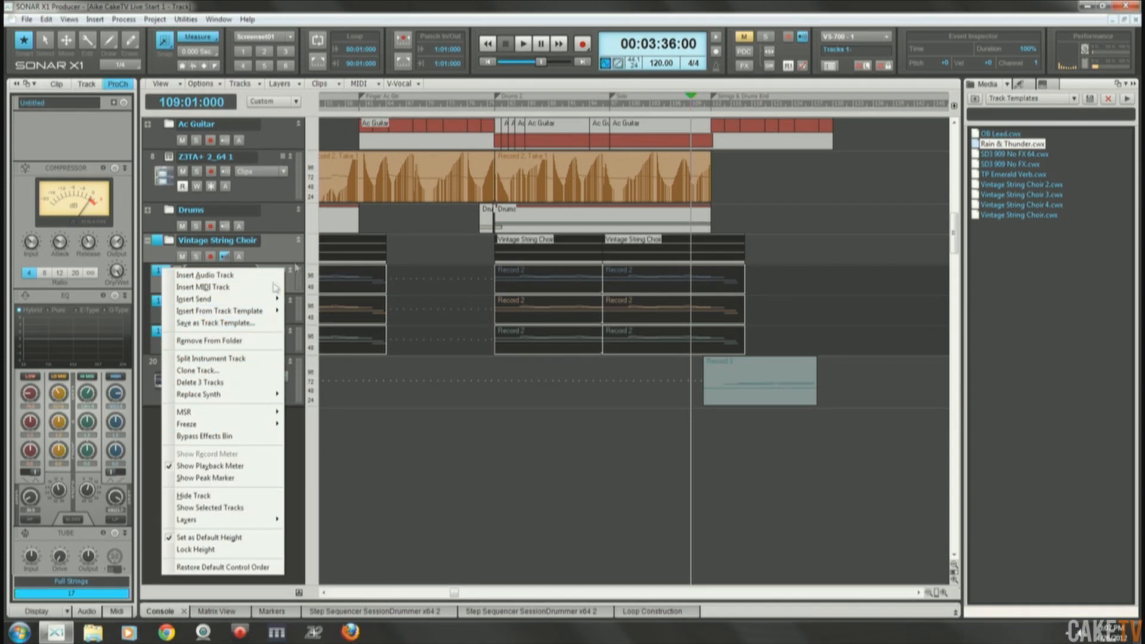
{"action": "left_click", "coordinate": [497, 6]}
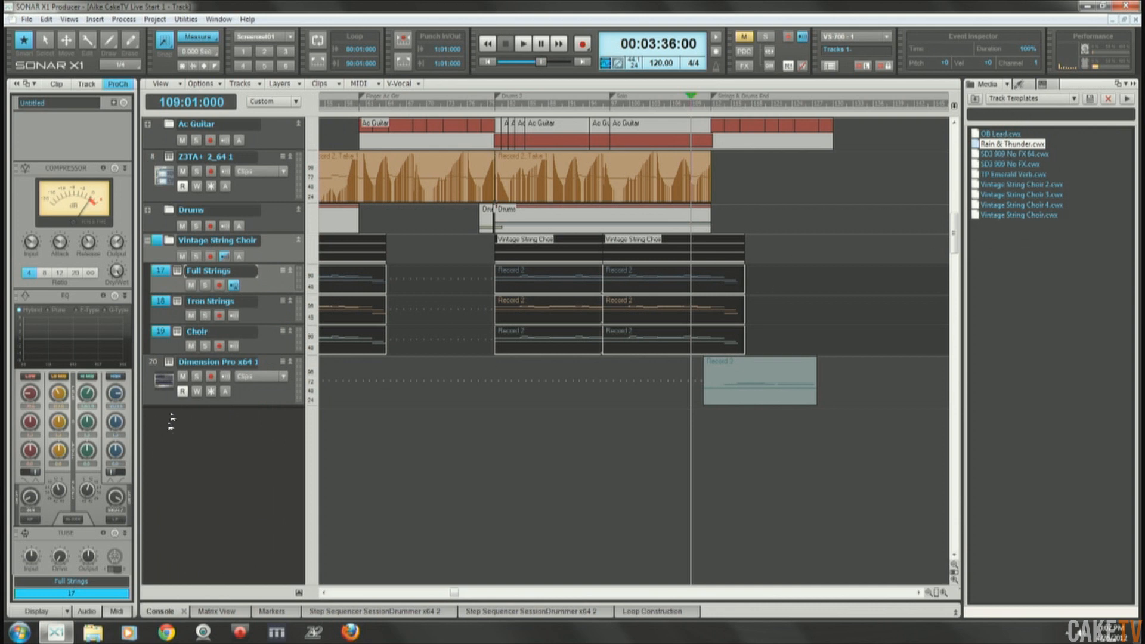
{"action": "left_click", "coordinate": [167, 335]}
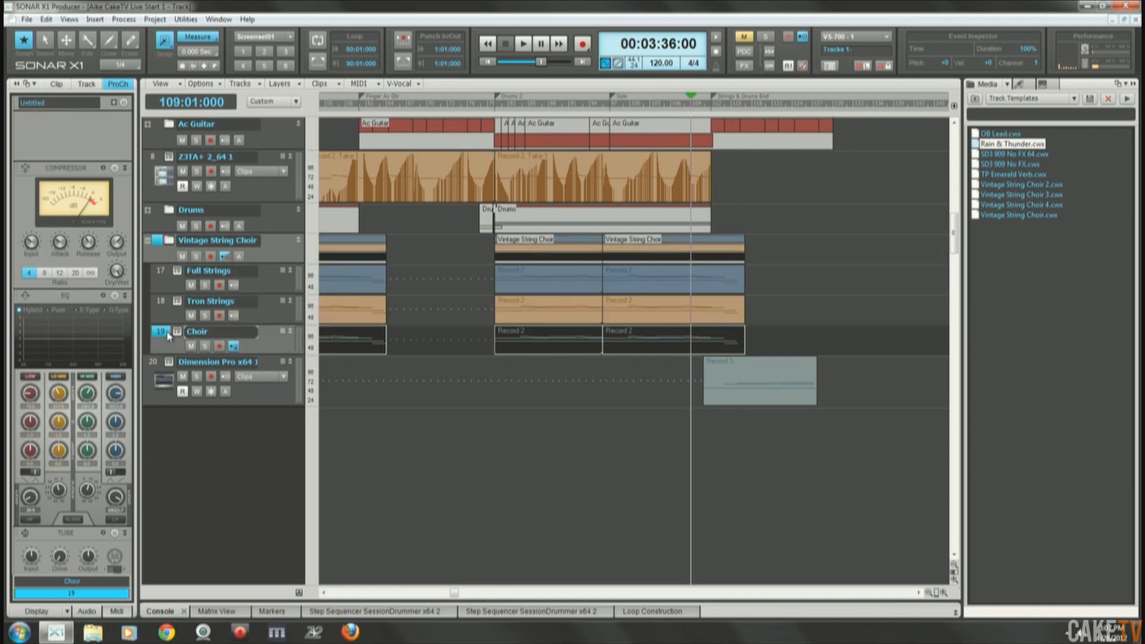
{"action": "left_click", "coordinate": [169, 274]}
{"action": "left_click", "coordinate": [165, 274], "text": "ctrl"}
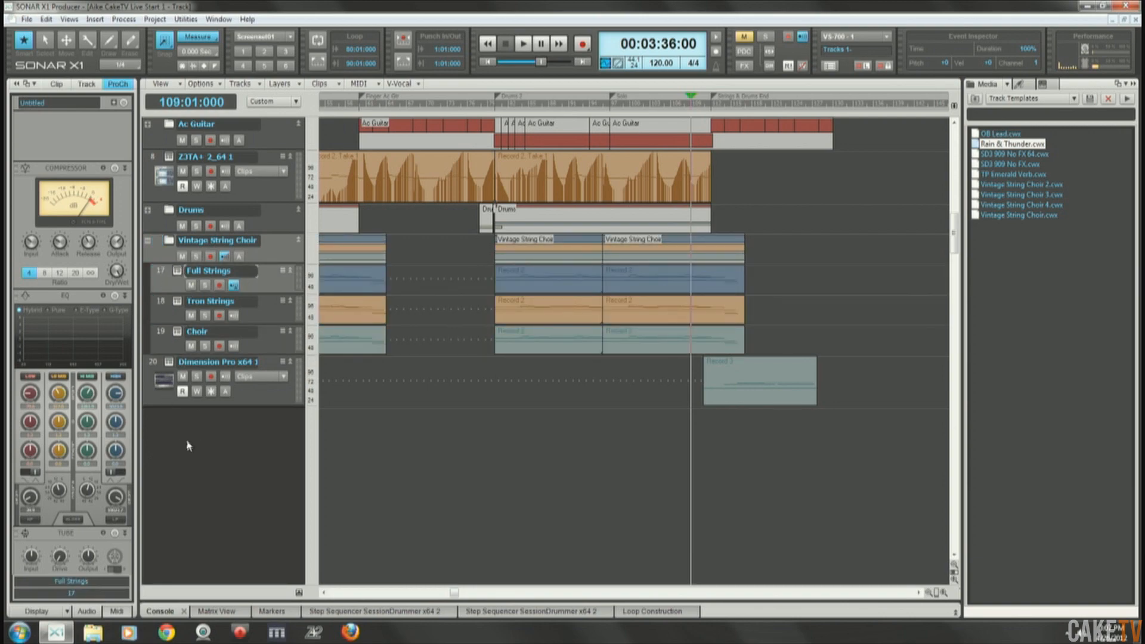
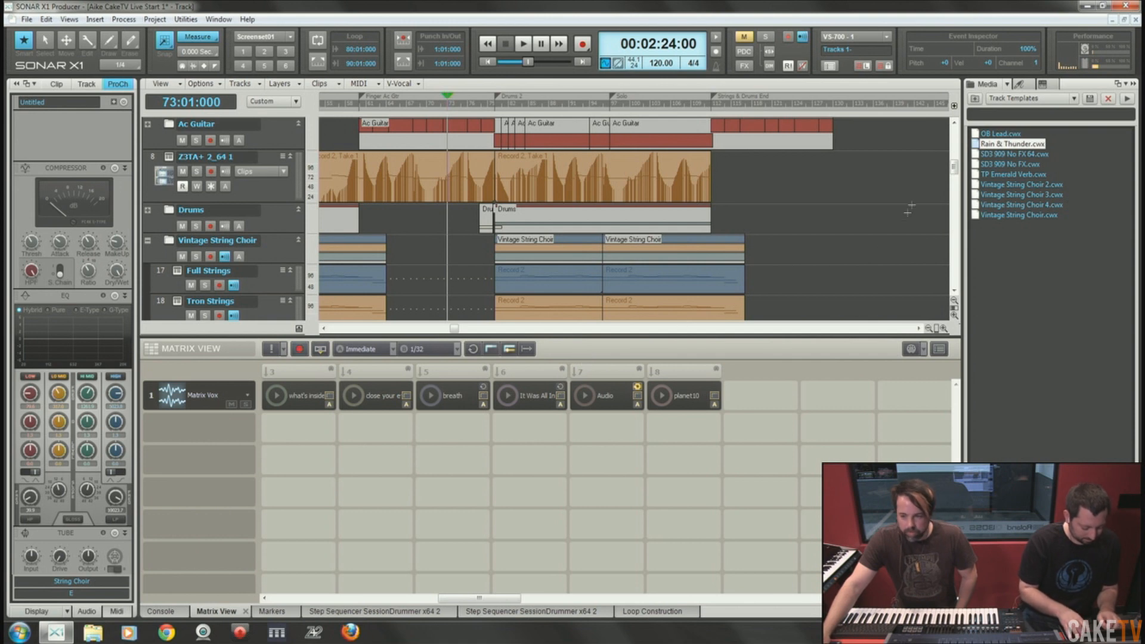
Show the hidden Matrix folder through the Track Manager and expand it to reach the Matrix Vox and Matrix MIDI tracks.
{"action": "left_click_drag", "start_coordinate": [955, 168], "coordinate": [954, 216]}
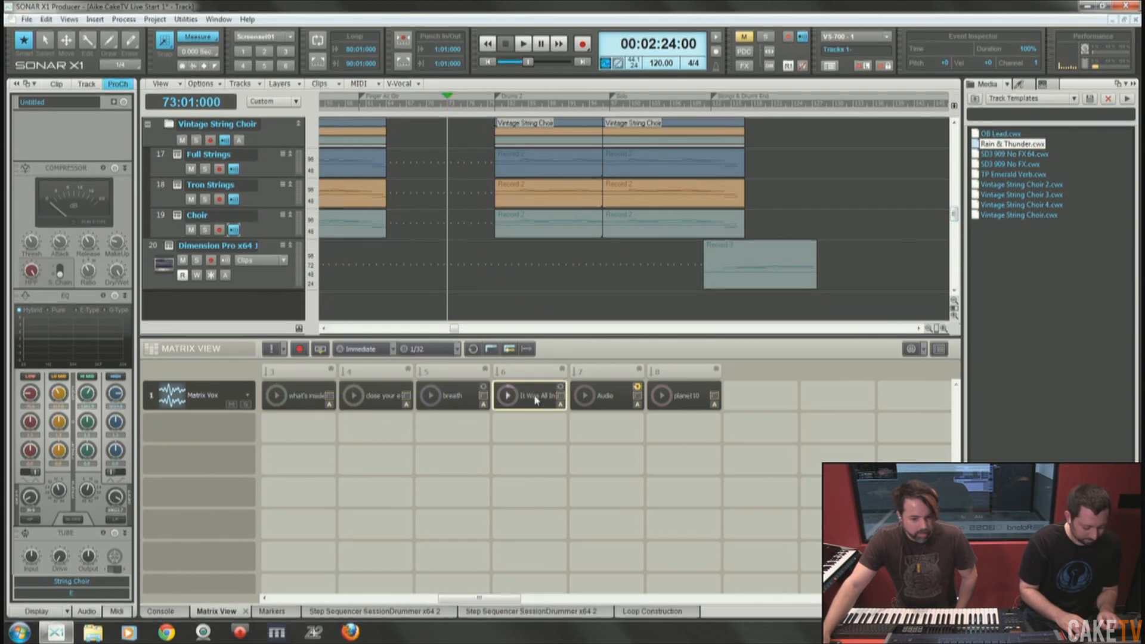
{"action": "left_click", "coordinate": [608, 401]}
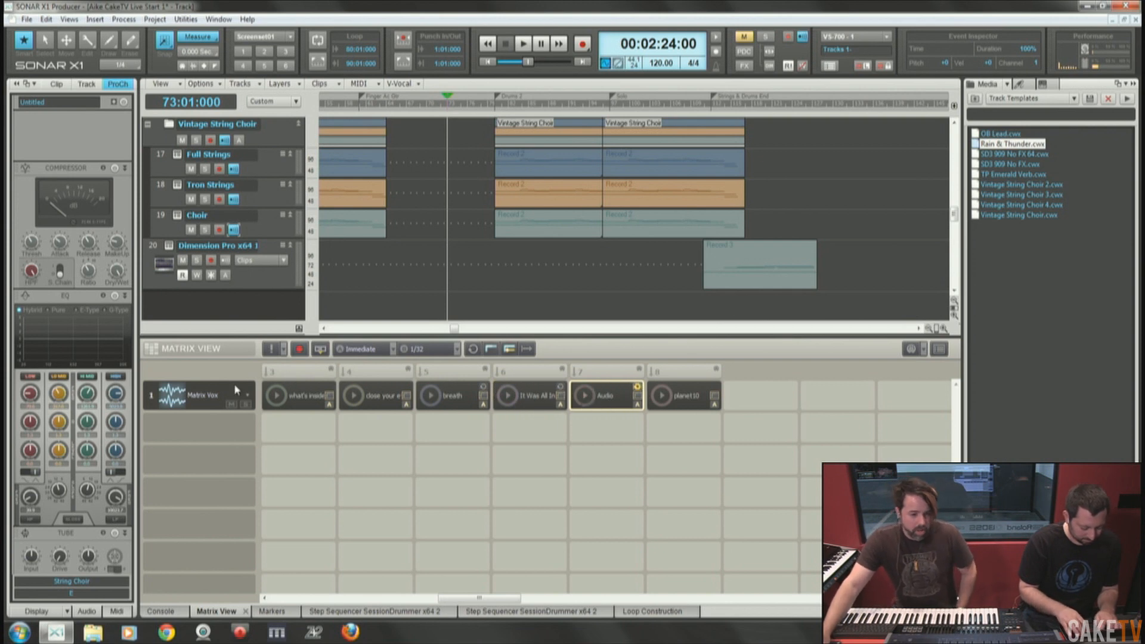
{"action": "left_click", "coordinate": [214, 308]}
{"action": "key", "text": "h"}
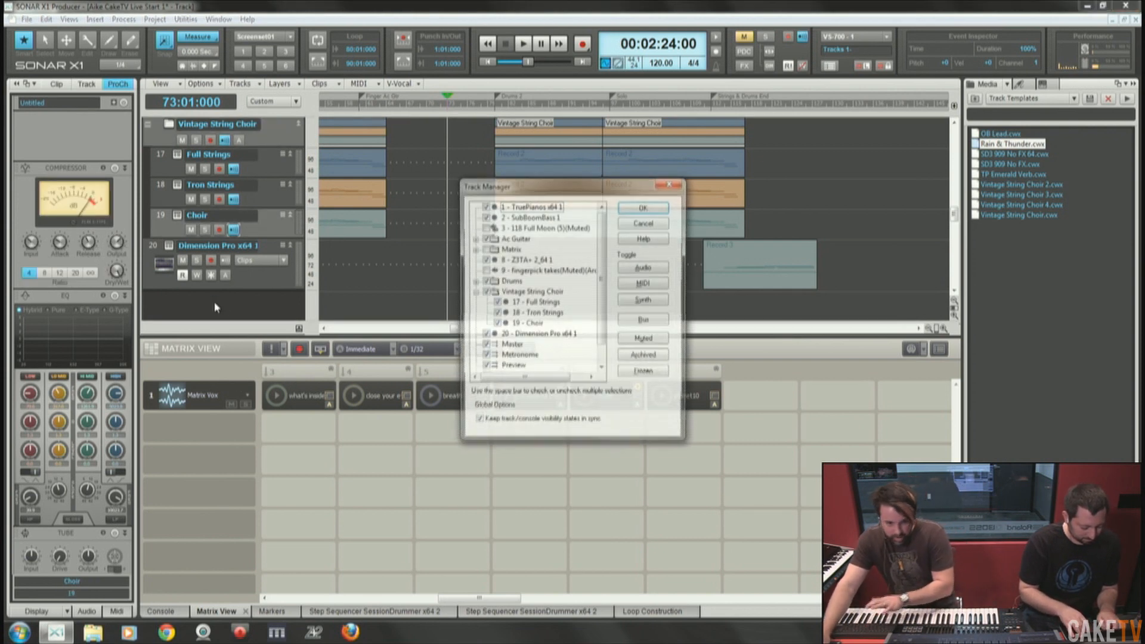
{"action": "left_click", "coordinate": [484, 249]}
{"action": "left_click", "coordinate": [637, 209]}
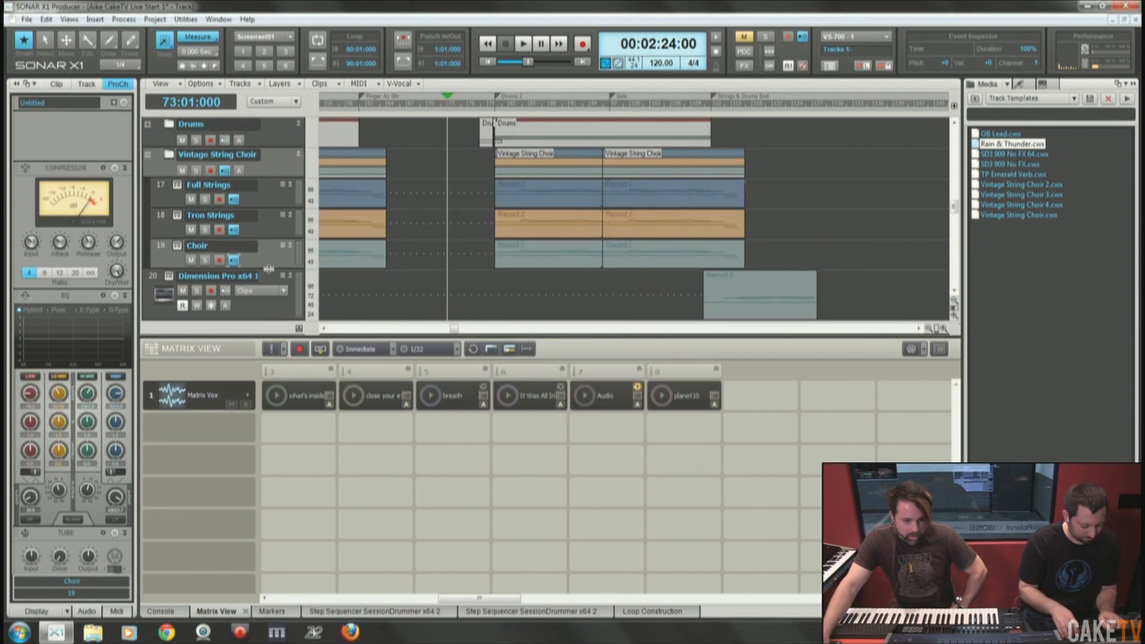
{"action": "scroll", "coordinate": [273, 261], "scroll_direction": "up", "scroll_amount": 3}
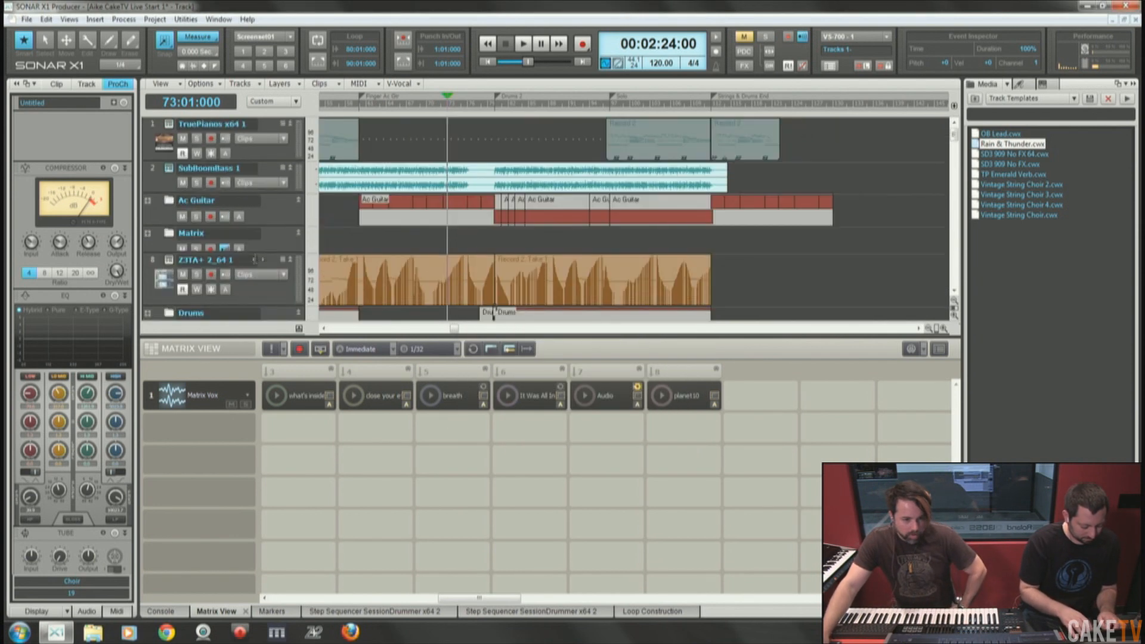
{"action": "left_click", "coordinate": [148, 234]}
{"action": "scroll", "coordinate": [227, 224], "scroll_direction": "down", "scroll_amount": 1}
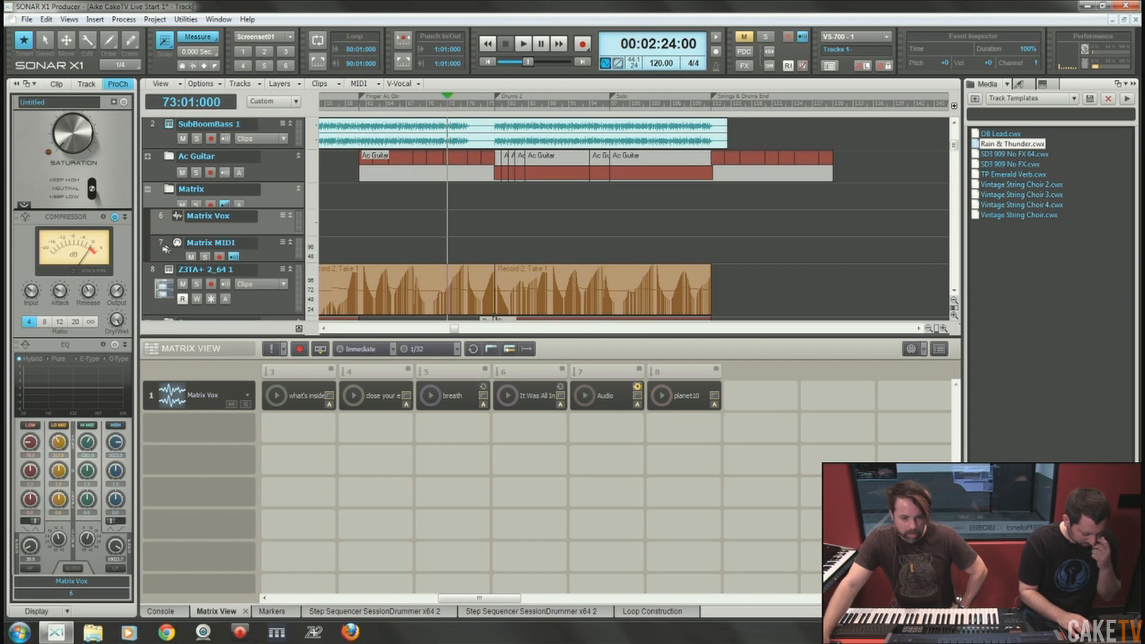
Enable MIDI control in the Matrix View and turn off input echo on the Vintage String Choir folder.
{"action": "left_click", "coordinate": [911, 350]}
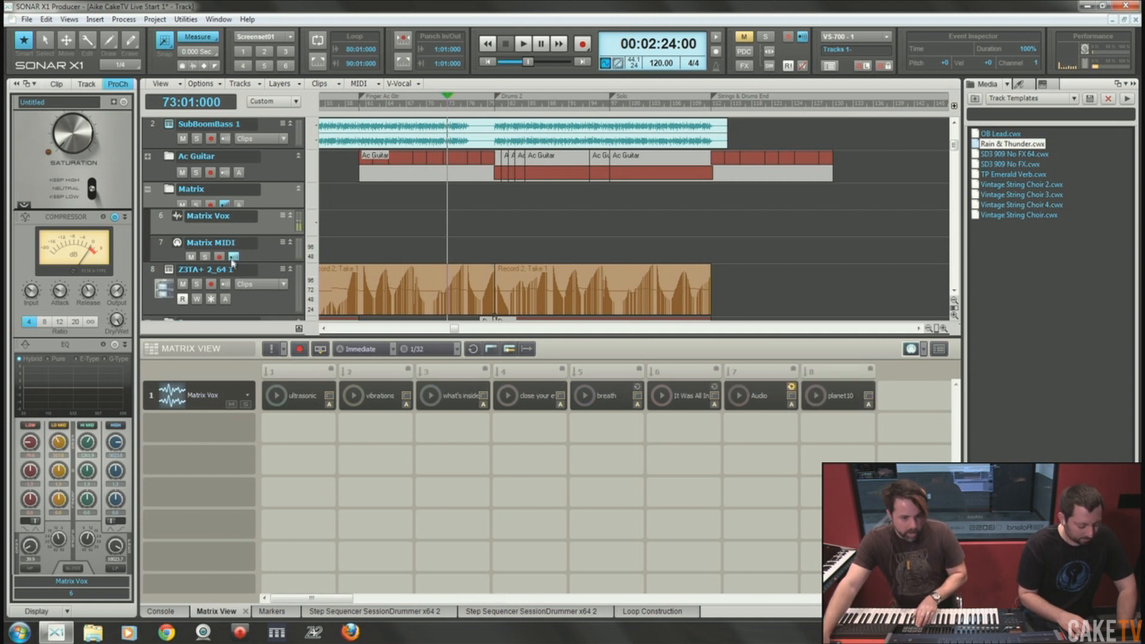
{"action": "left_click", "coordinate": [260, 256]}
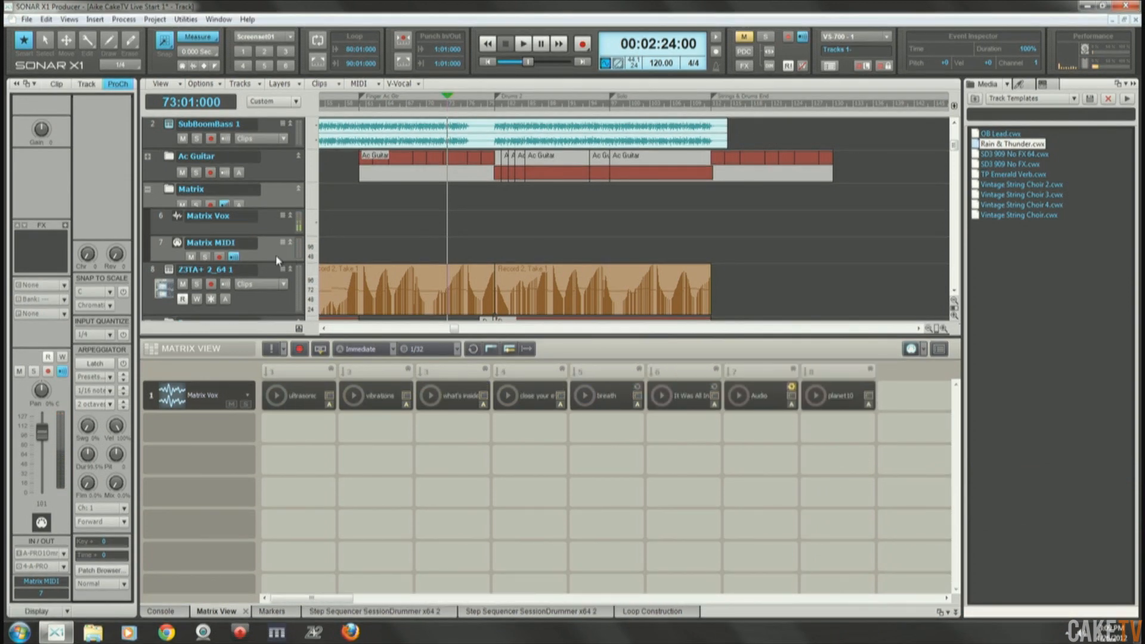
{"action": "scroll", "coordinate": [276, 255], "scroll_direction": "down", "scroll_amount": 6}
{"action": "left_click", "coordinate": [230, 182]}
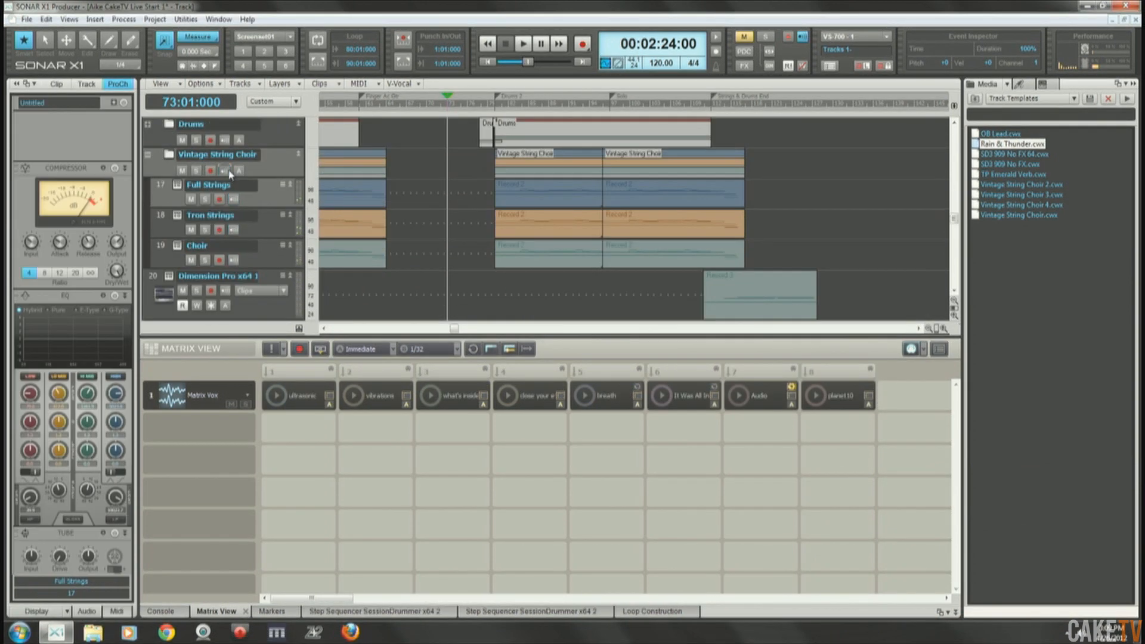
{"action": "scroll", "coordinate": [263, 211], "scroll_direction": "up", "scroll_amount": 6}
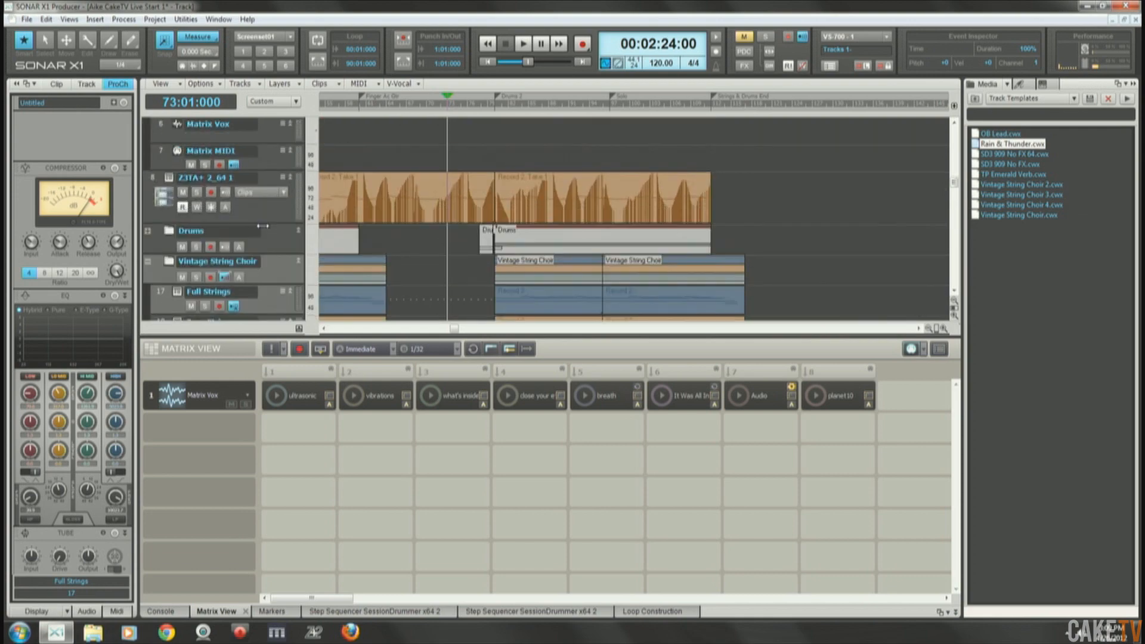
{"action": "left_click", "coordinate": [261, 253]}
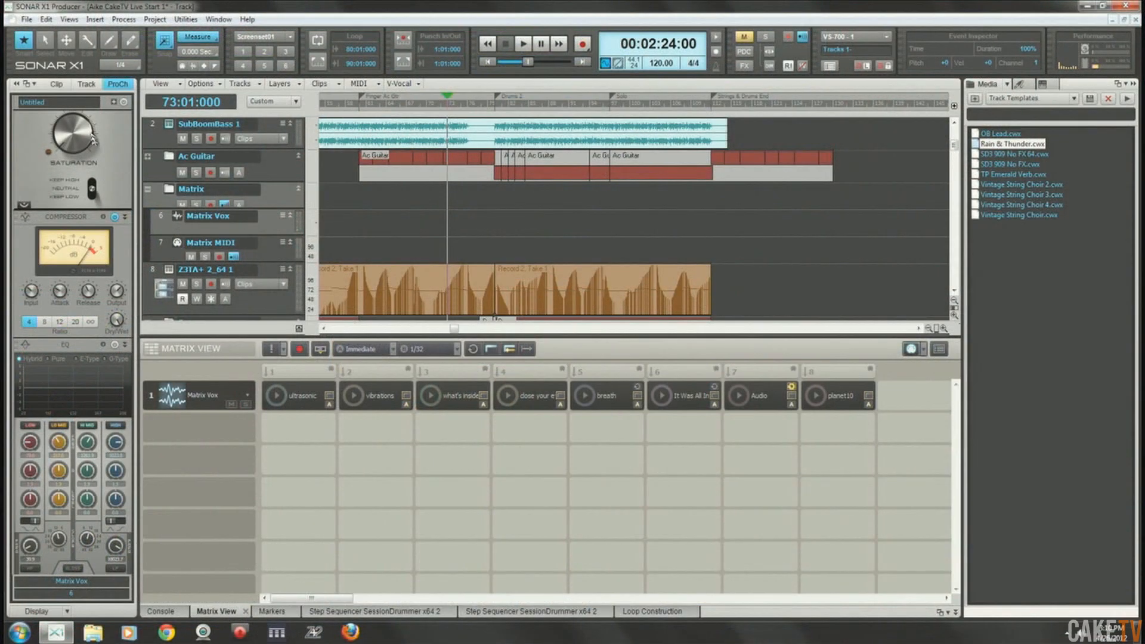
Inspect the Tempo Delay effect on the Matrix Vox track, close it and return to the track's ProChannel.
{"action": "left_click", "coordinate": [119, 86]}
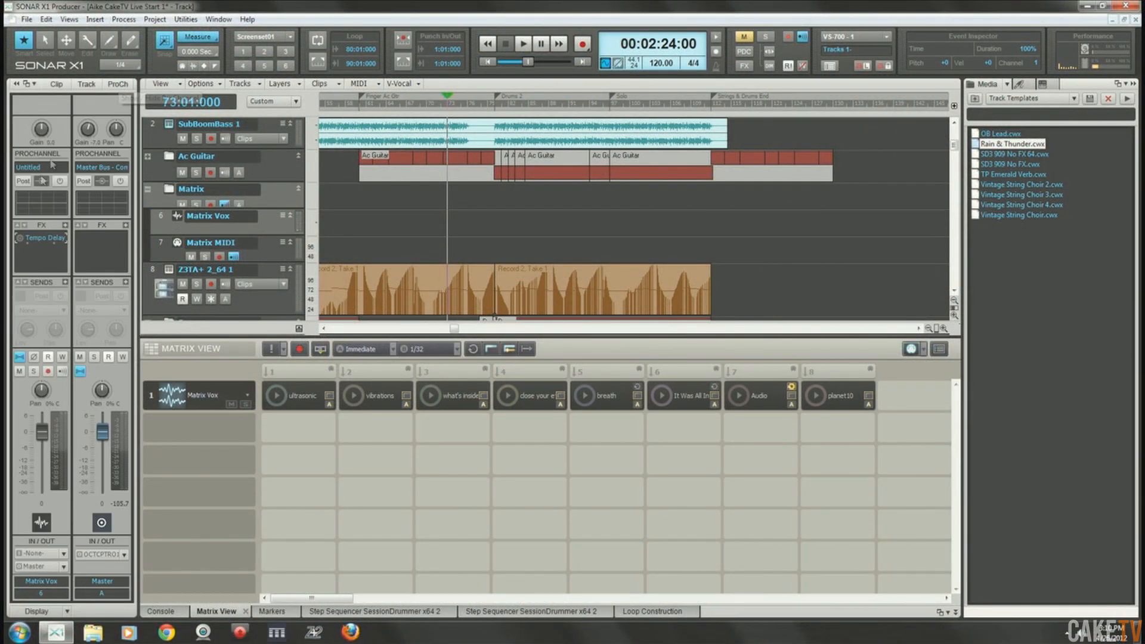
{"action": "double_click", "coordinate": [36, 238]}
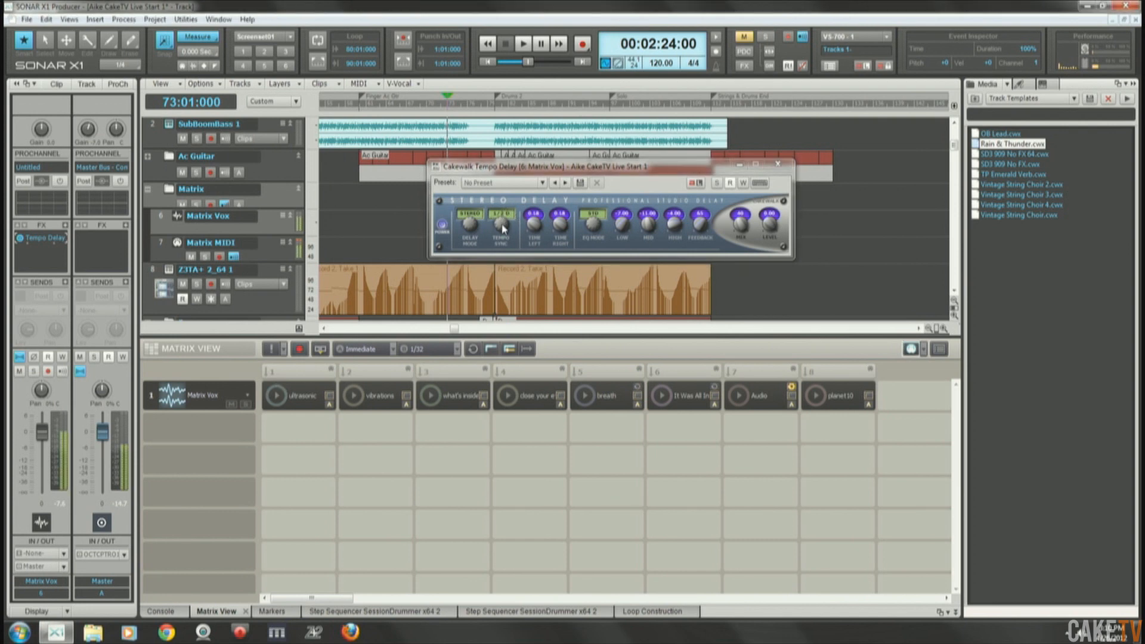
{"action": "left_click", "coordinate": [778, 164]}
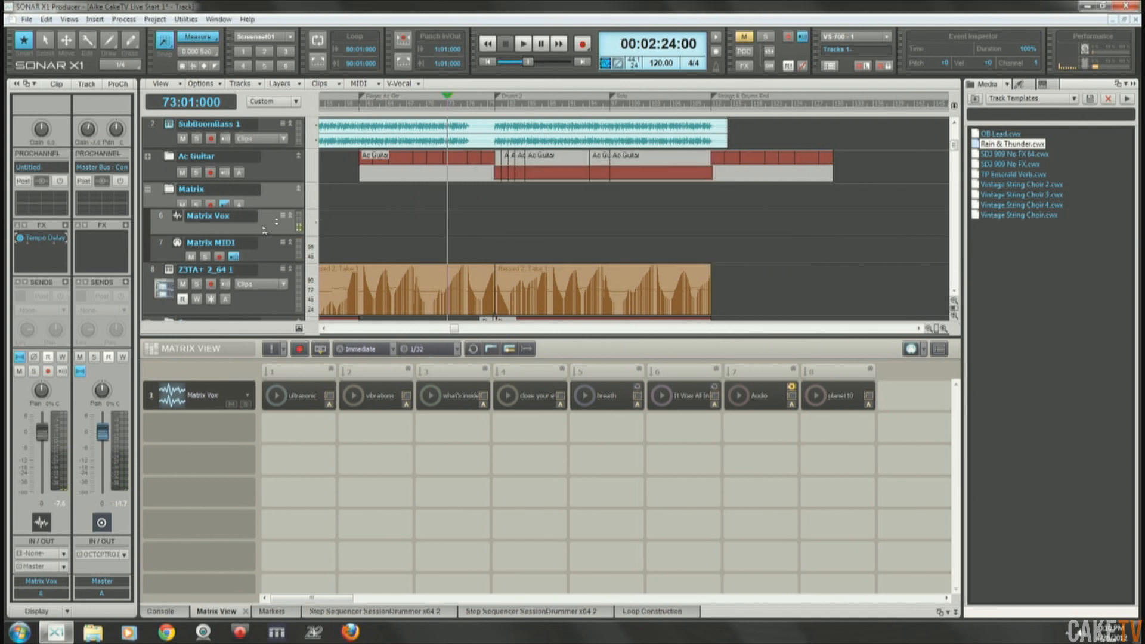
{"action": "left_click", "coordinate": [118, 84]}
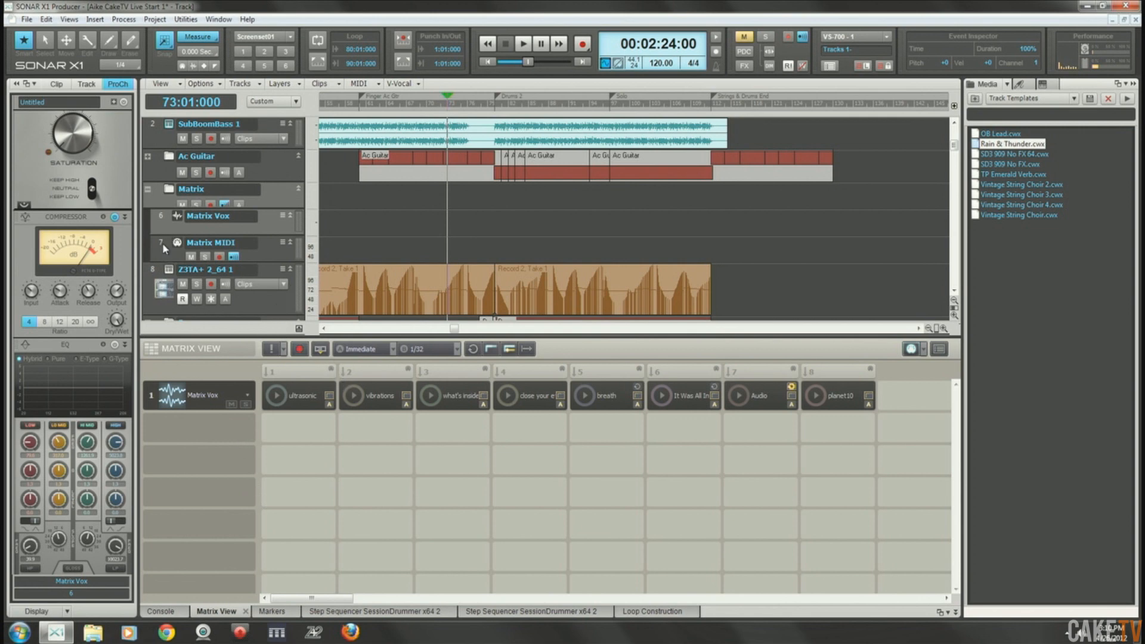
Replace the Compressor module in the Matrix Vox track's ProChannel with the PC2A Leveler.
{"action": "left_click", "coordinate": [159, 212]}
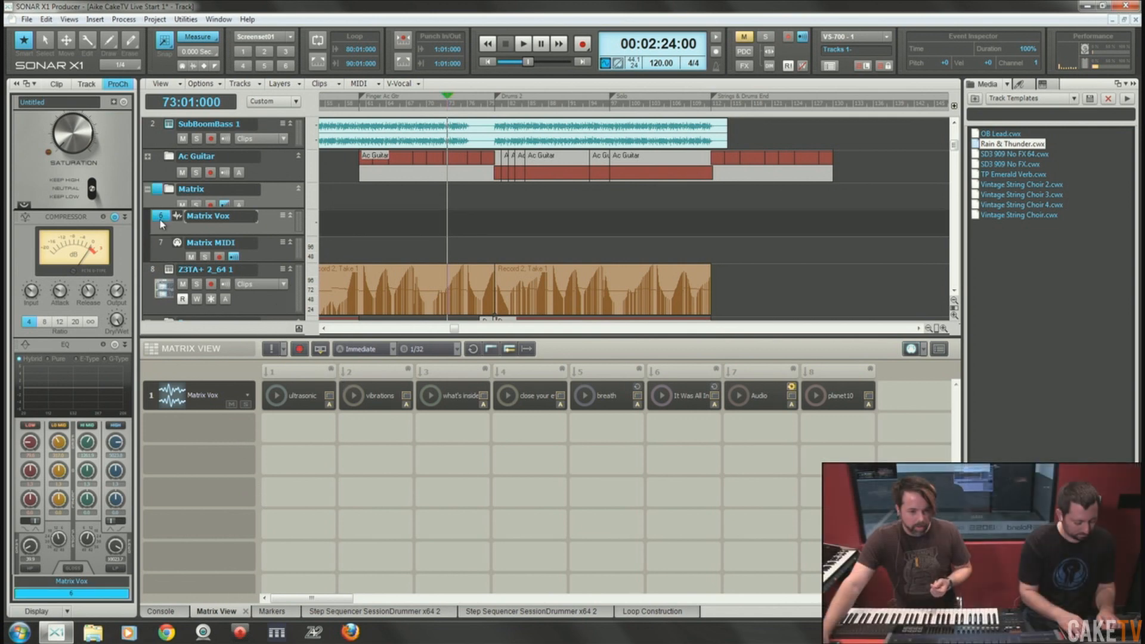
{"action": "right_click", "coordinate": [73, 216]}
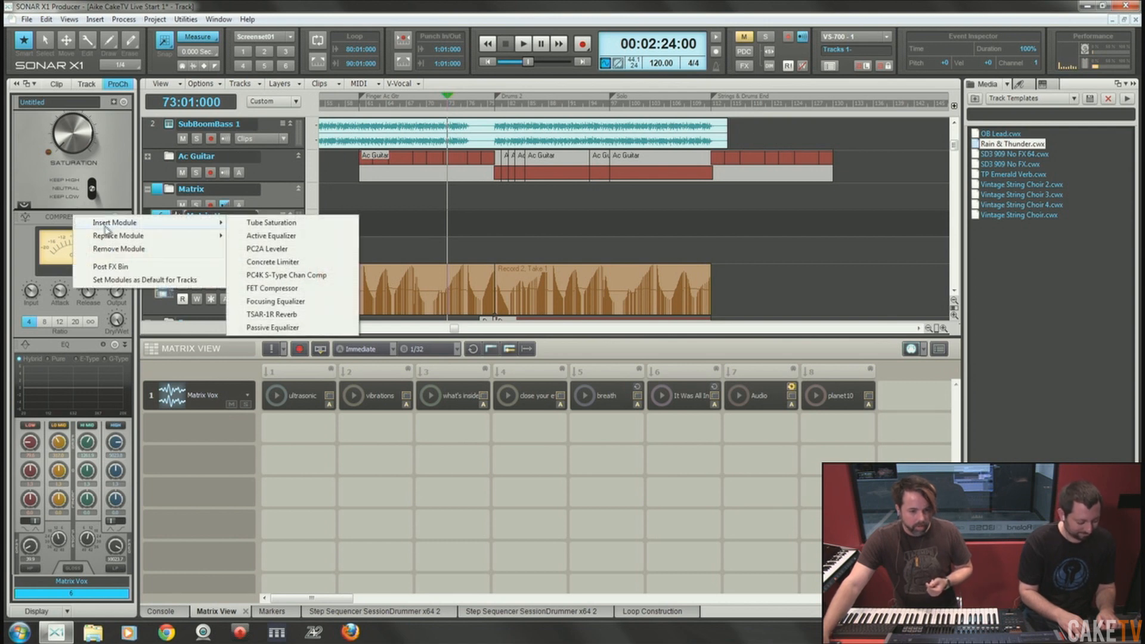
{"action": "left_click", "coordinate": [267, 249]}
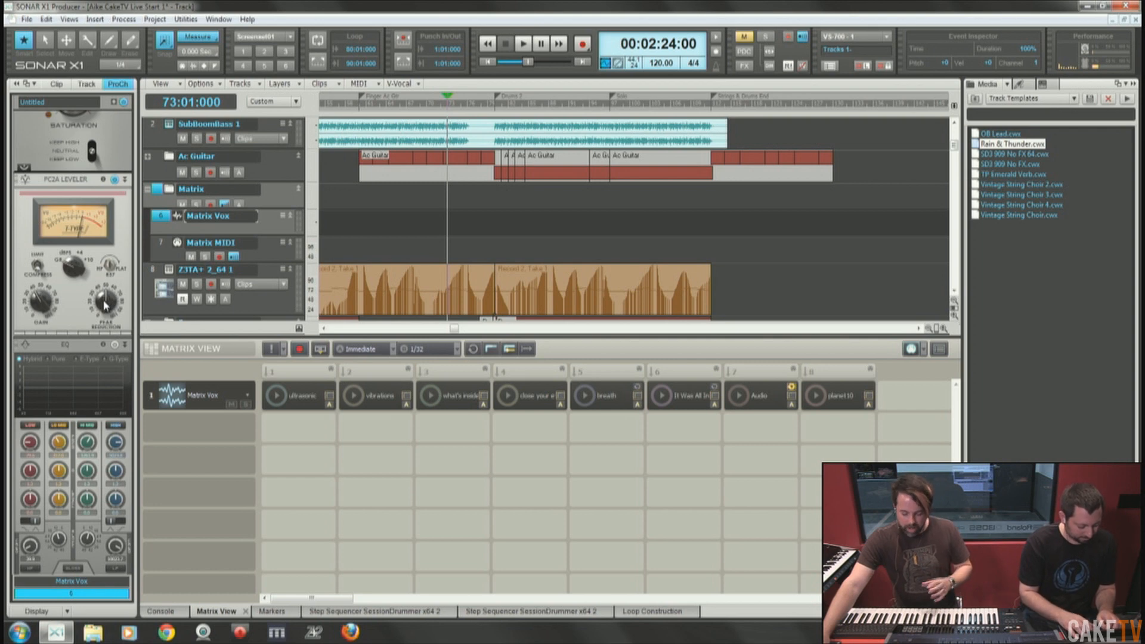
Adjust the PC2A Leveler's Peak Reduction and move the EQ module ahead of the leveler in the chain.
{"action": "mouse_move", "coordinate": [108, 302]}
{"action": "left_click_drag", "start_coordinate": [108, 302], "coordinate": [104, 316]}
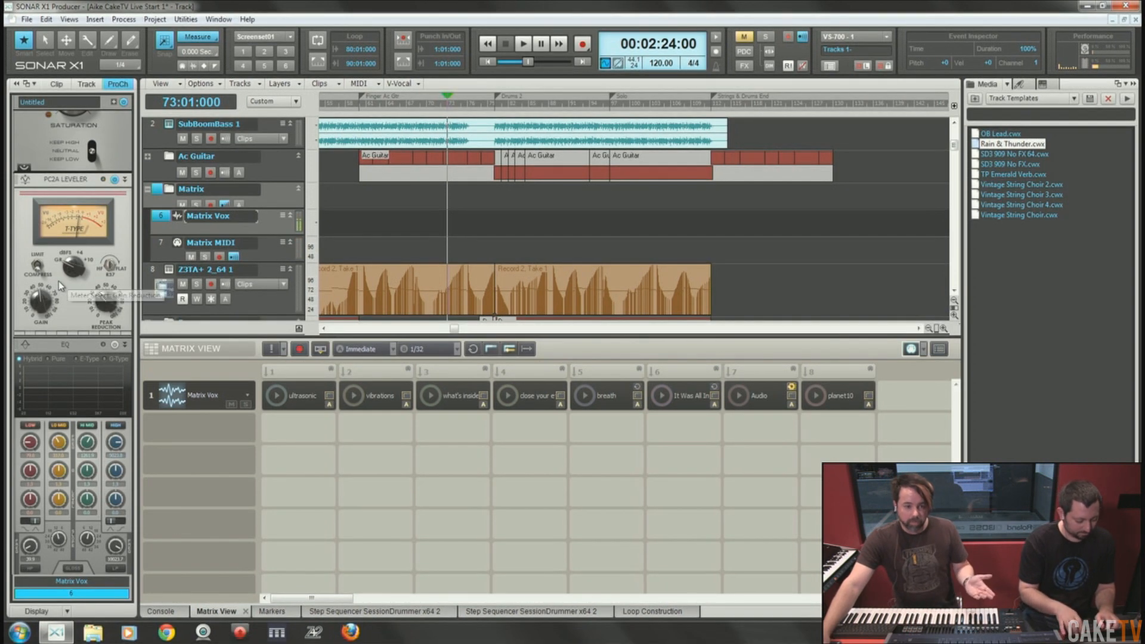
{"action": "mouse_move", "coordinate": [46, 300]}
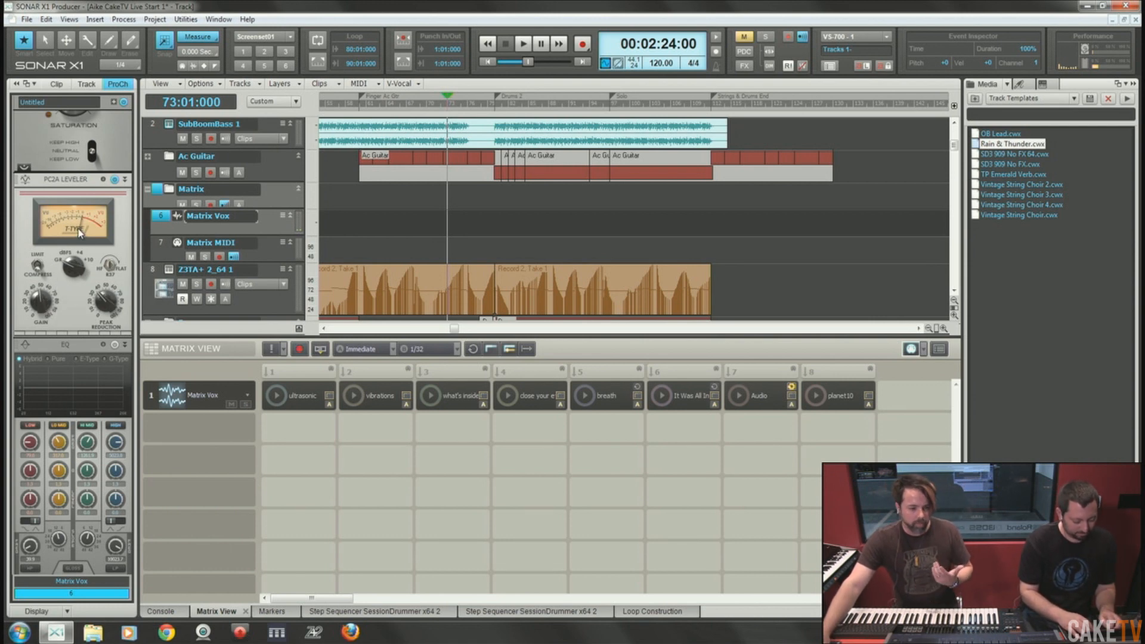
{"action": "left_click_drag", "start_coordinate": [71, 354], "coordinate": [70, 179]}
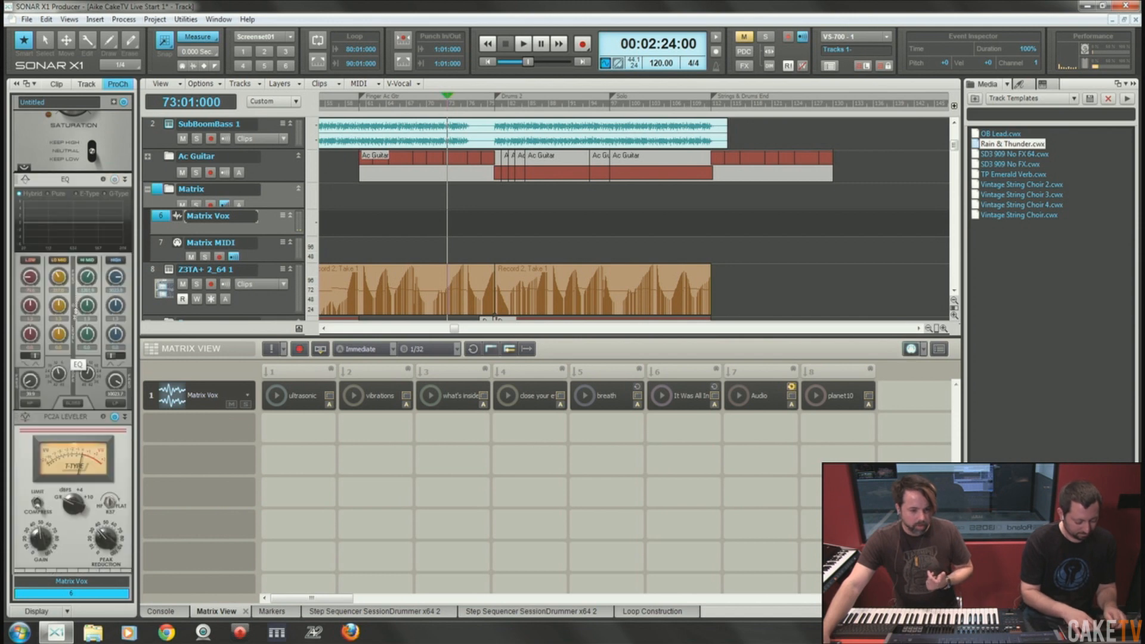
Turn on the Matrix Vox track's EQ with its high-pass filter and save the project.
{"action": "left_click", "coordinate": [114, 180]}
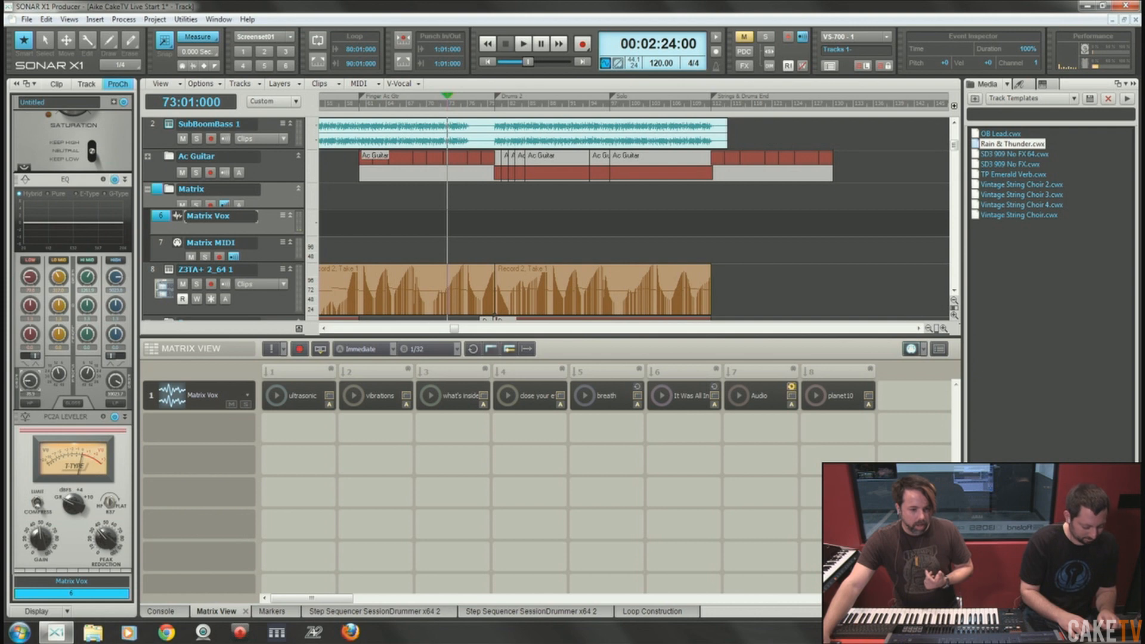
{"action": "left_click", "coordinate": [35, 405]}
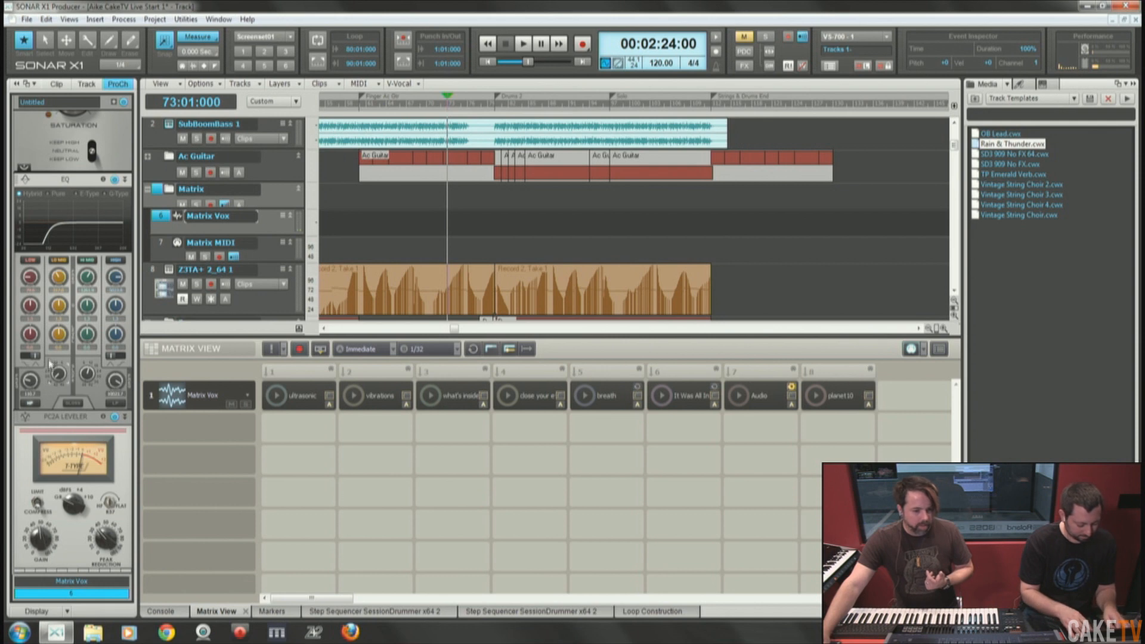
{"action": "mouse_move", "coordinate": [39, 388]}
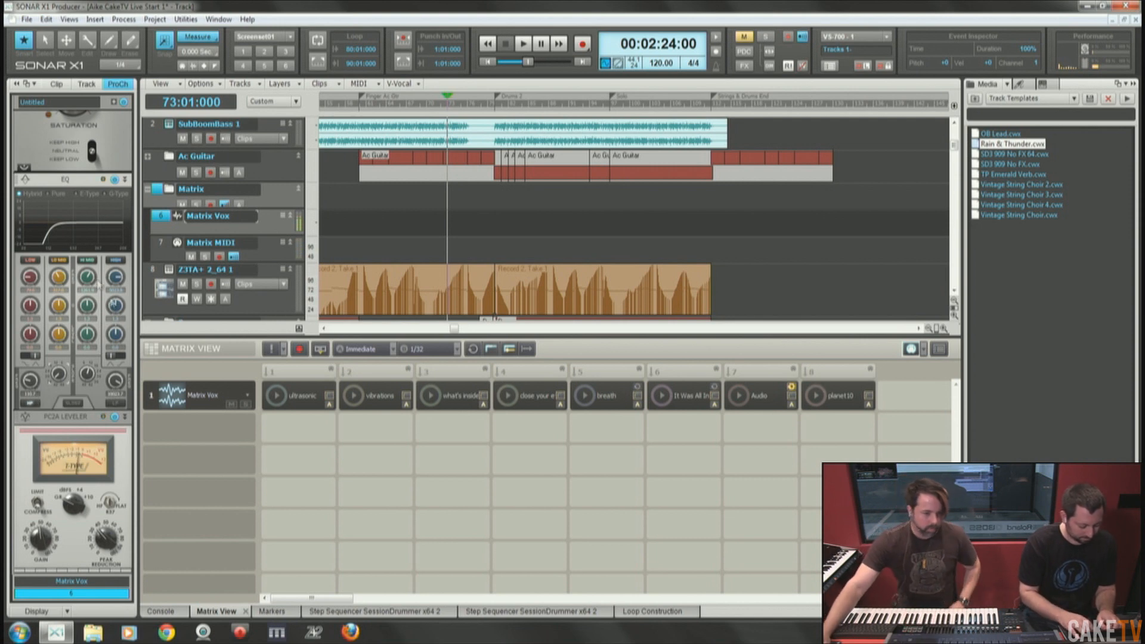
{"action": "key", "text": "ctrl+s"}
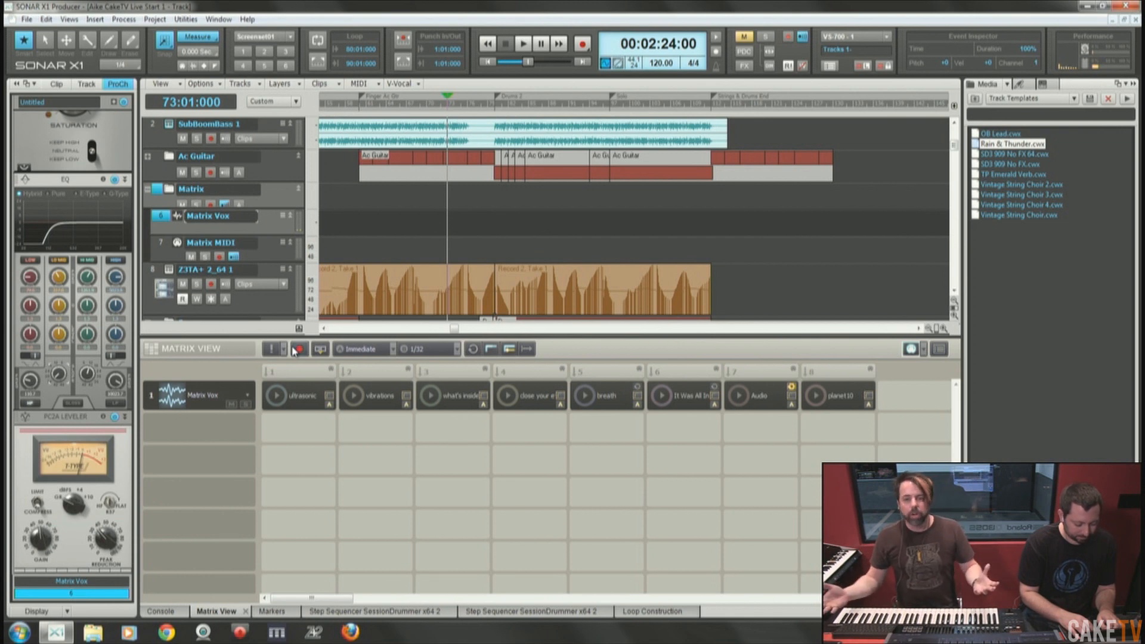
Arm recording in the Matrix View and record a performance of the vocal cells onto the Matrix Vox track from measure 73.
{"action": "left_click", "coordinate": [299, 355]}
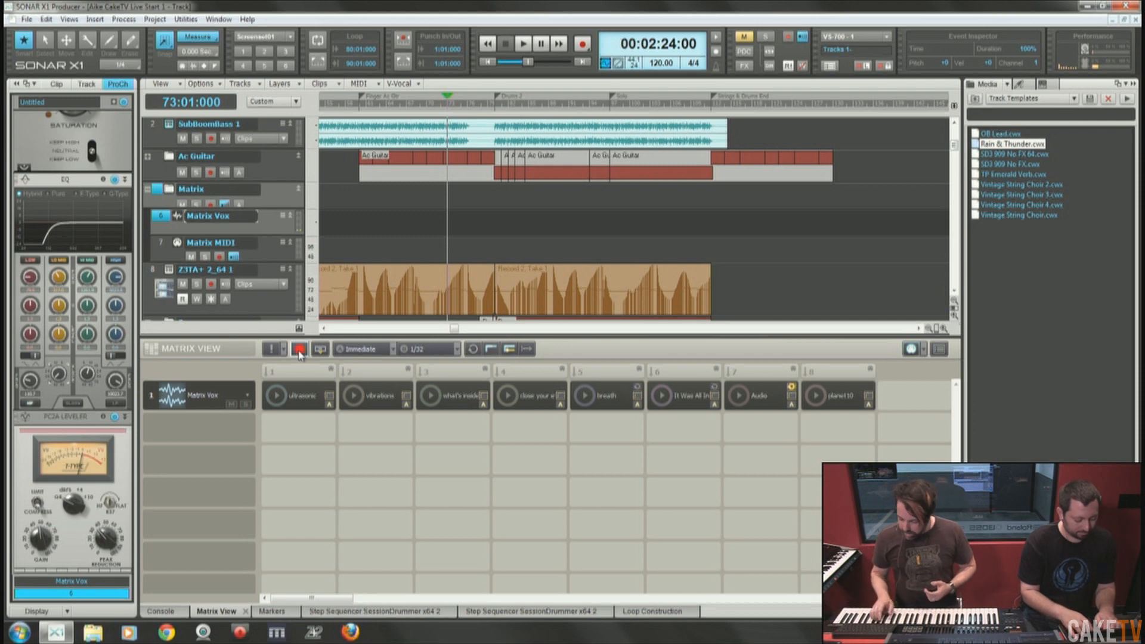
{"action": "key", "text": "space"}
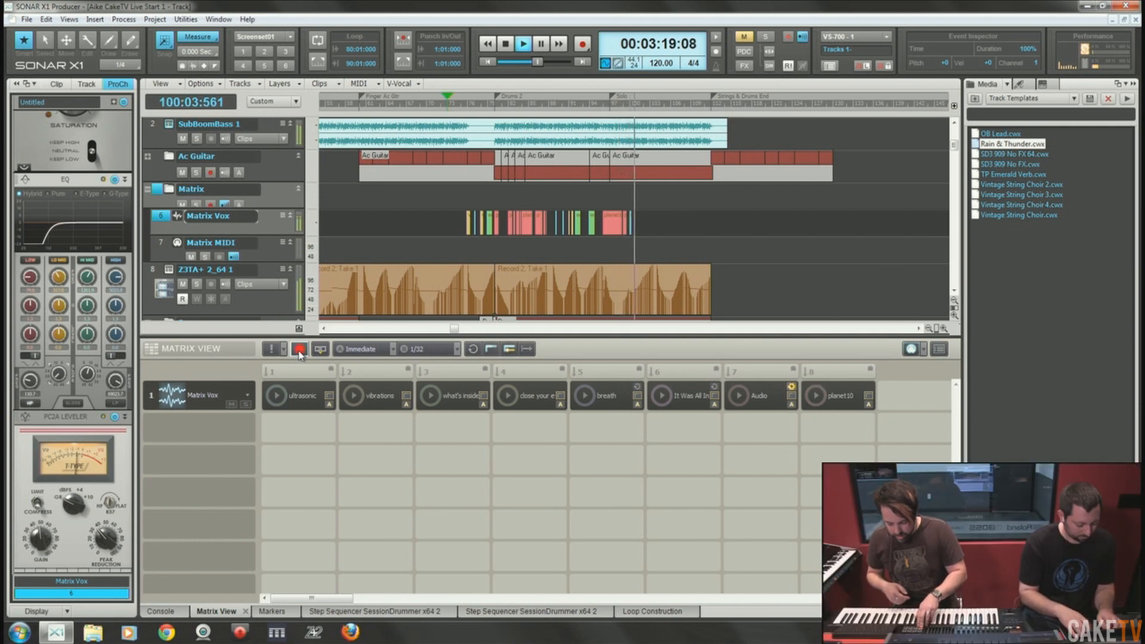
{"action": "key", "text": "space"}
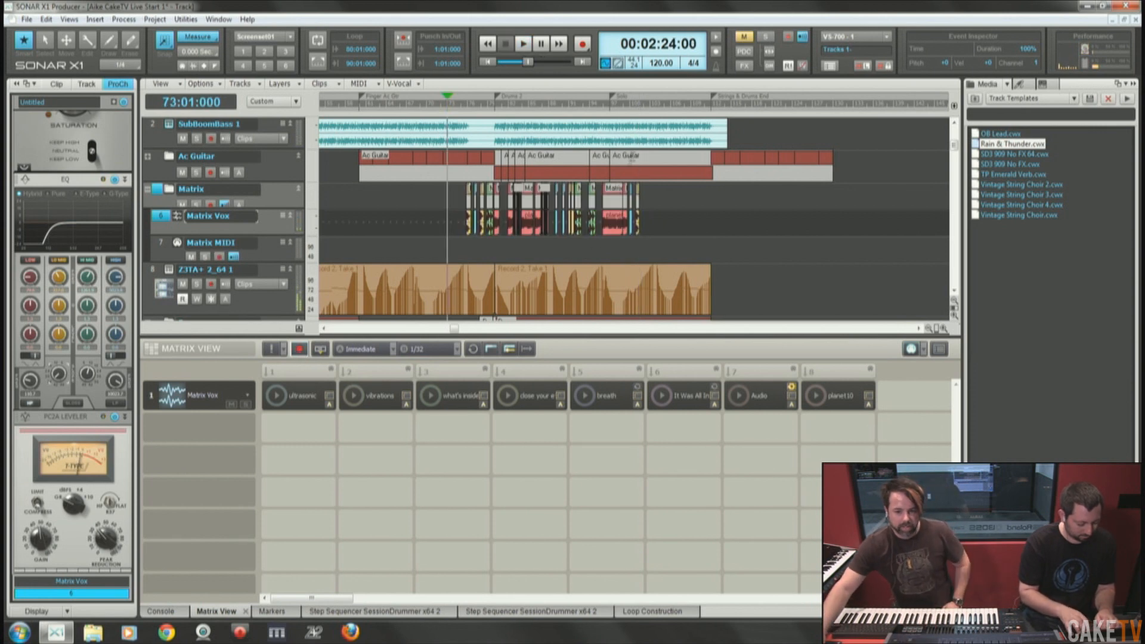
Delete the last three short clips of the Matrix Vox take and fade out the long planet10 clip before them.
{"action": "left_click_drag", "start_coordinate": [635, 95], "coordinate": [630, 111]}
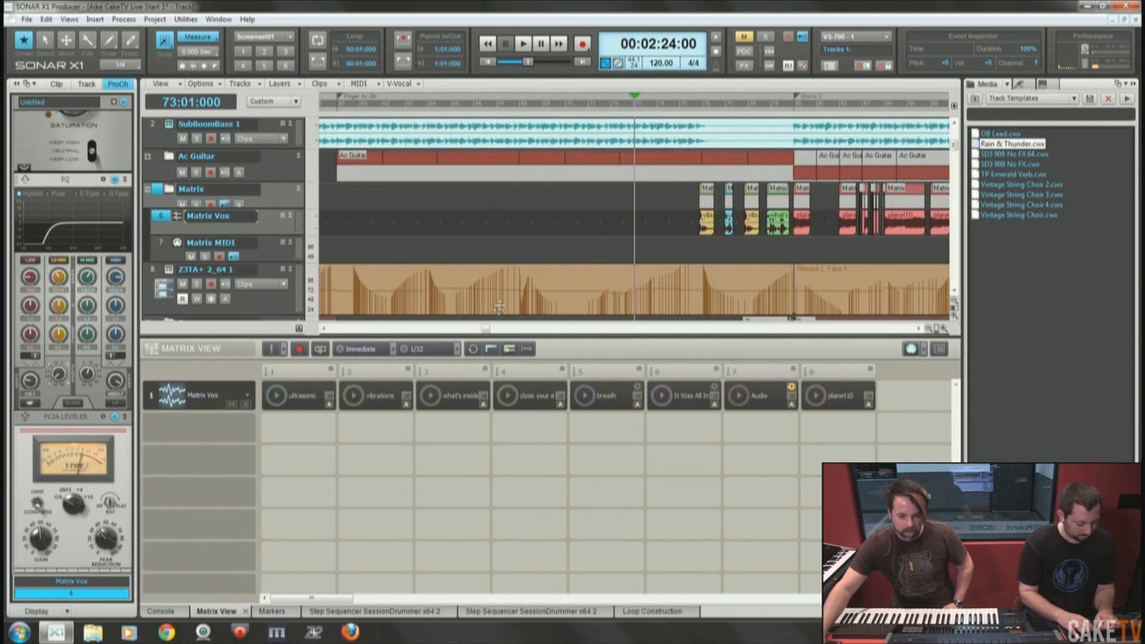
{"action": "left_click_drag", "start_coordinate": [484, 330], "coordinate": [548, 329]}
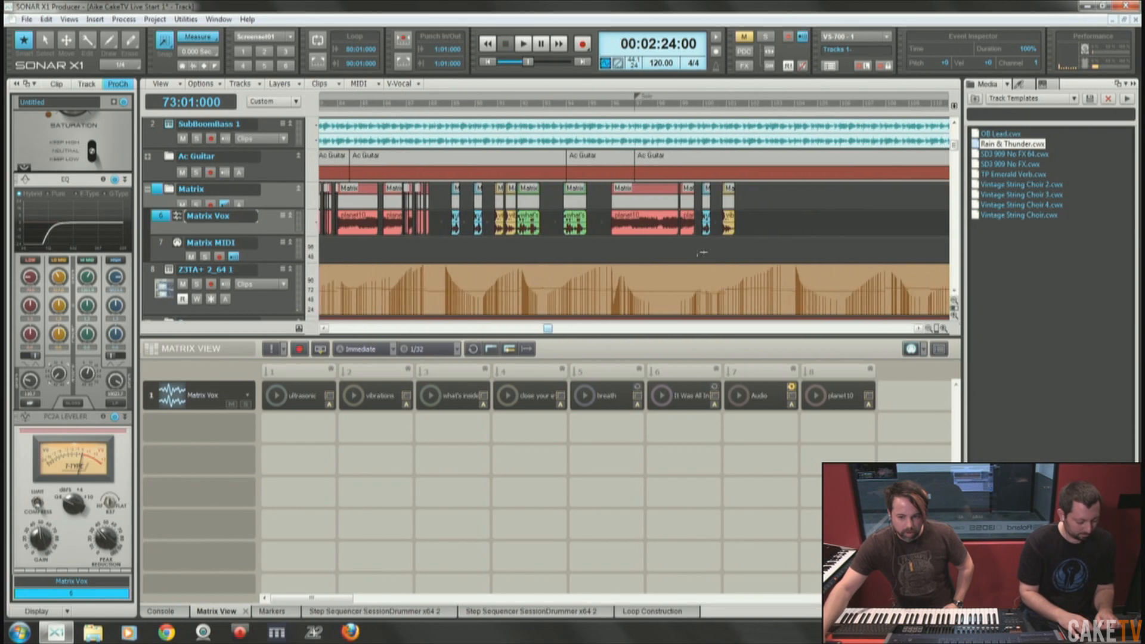
{"action": "left_click_drag", "start_coordinate": [749, 193], "coordinate": [701, 235]}
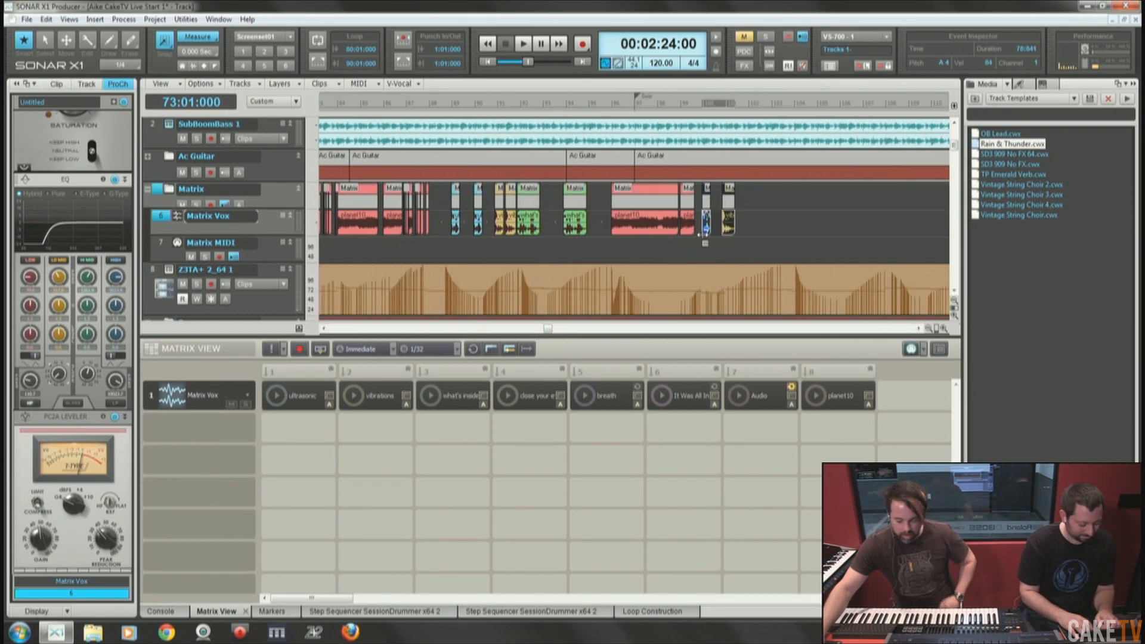
{"action": "left_click", "coordinate": [759, 190]}
{"action": "left_click_drag", "start_coordinate": [759, 190], "coordinate": [705, 231]}
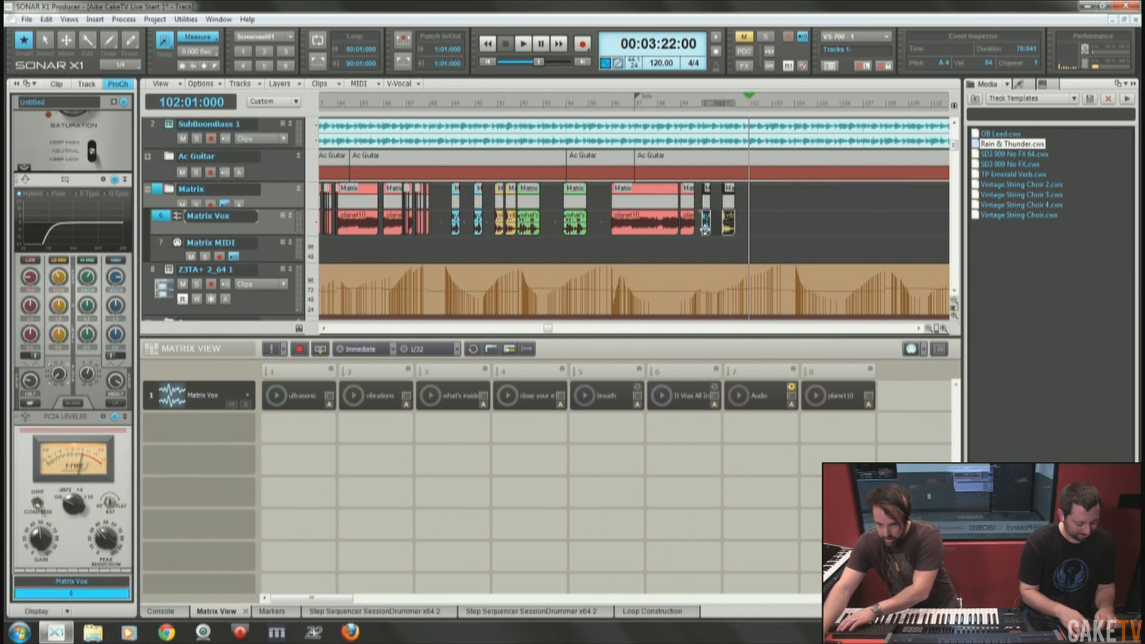
{"action": "key", "text": "Delete"}
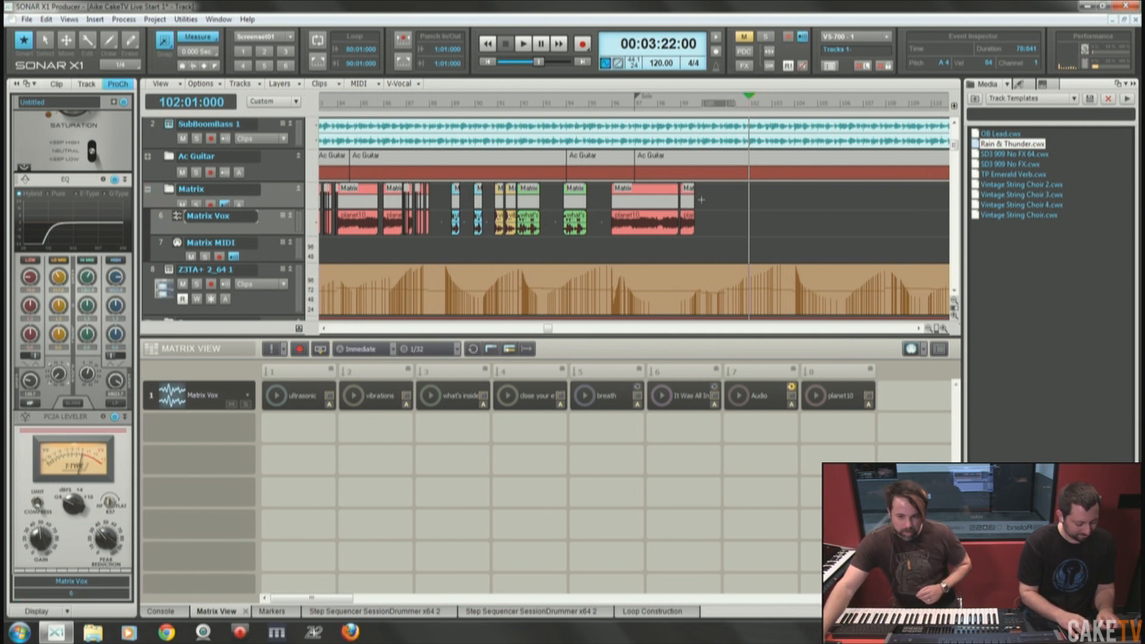
{"action": "left_click_drag", "start_coordinate": [687, 216], "coordinate": [687, 219]}
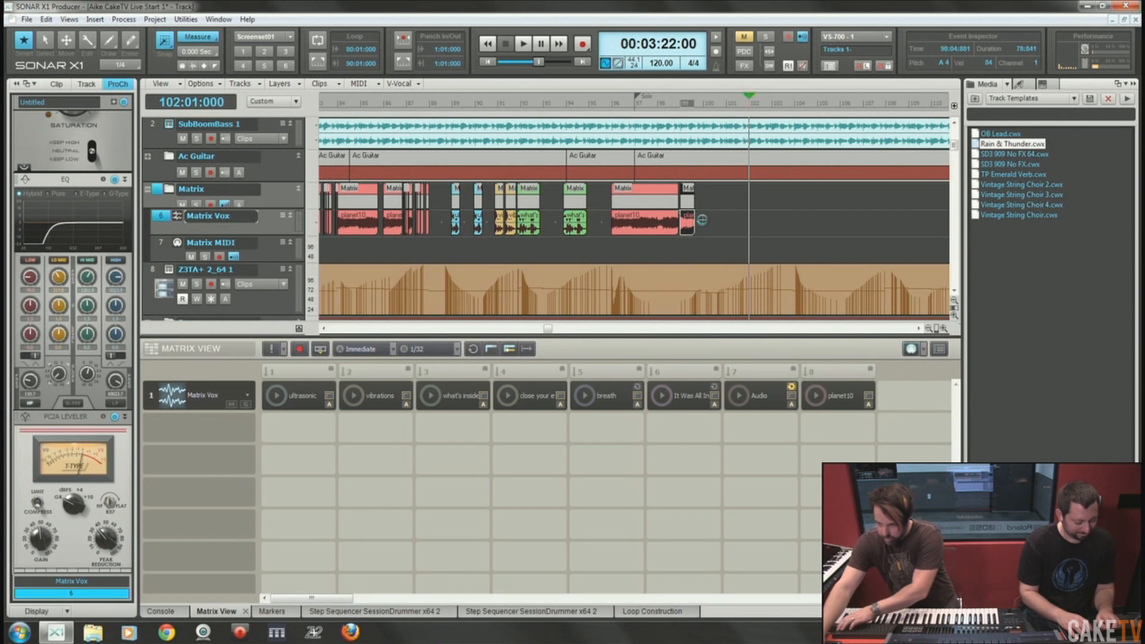
{"action": "key", "text": "Delete"}
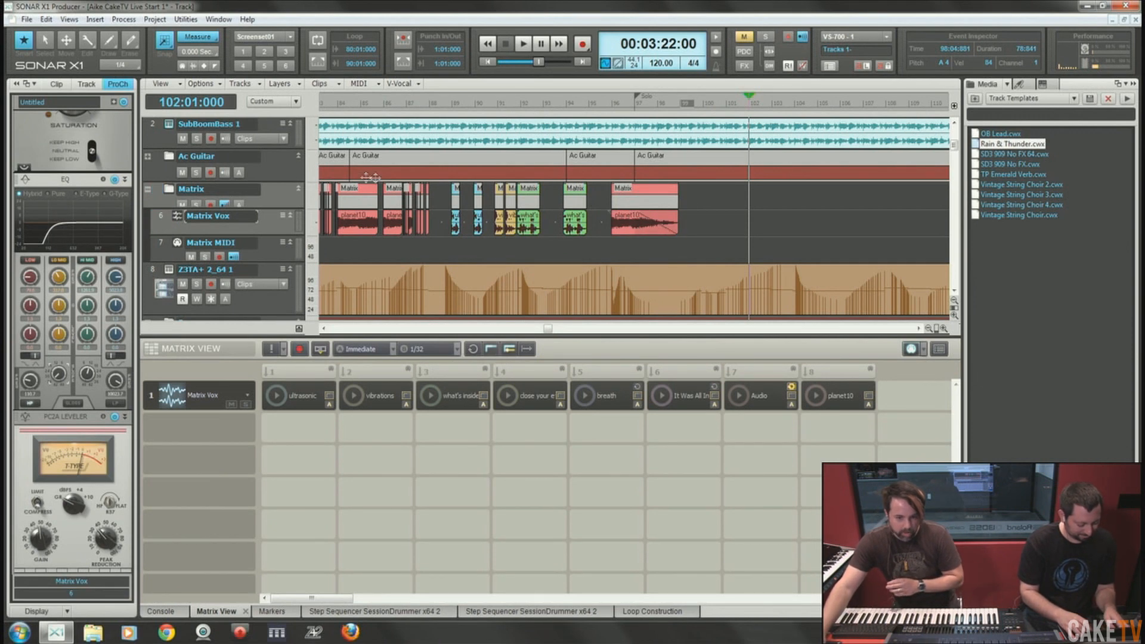
Play back the recorded Matrix Vox take from measure 79.
{"action": "left_click_drag", "start_coordinate": [539, 62], "coordinate": [527, 63]}
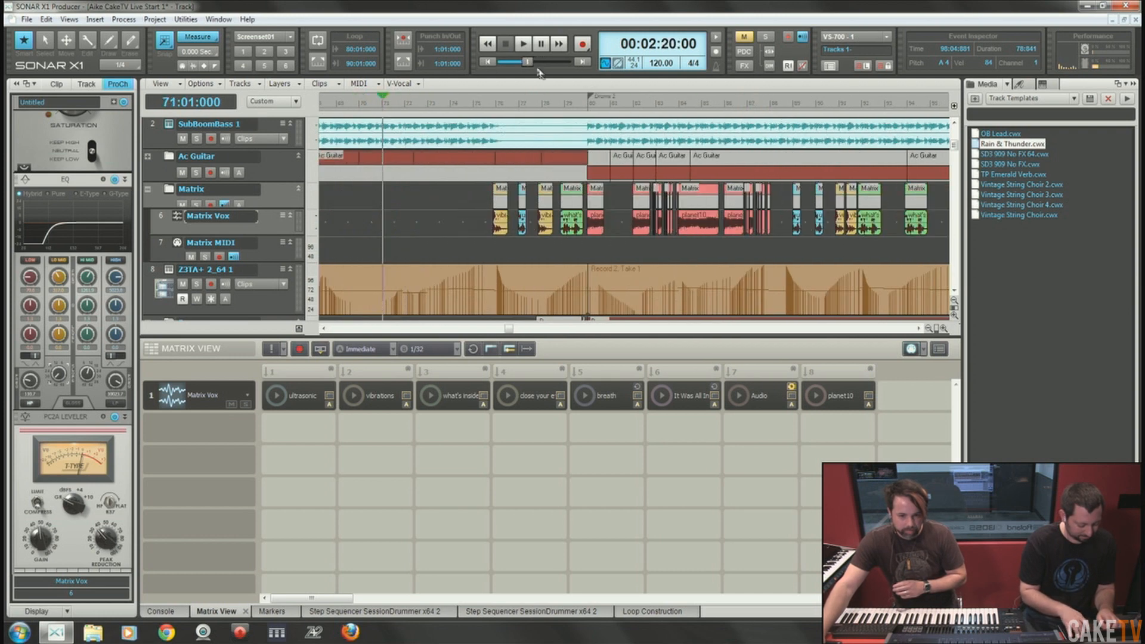
{"action": "left_click", "coordinate": [560, 112]}
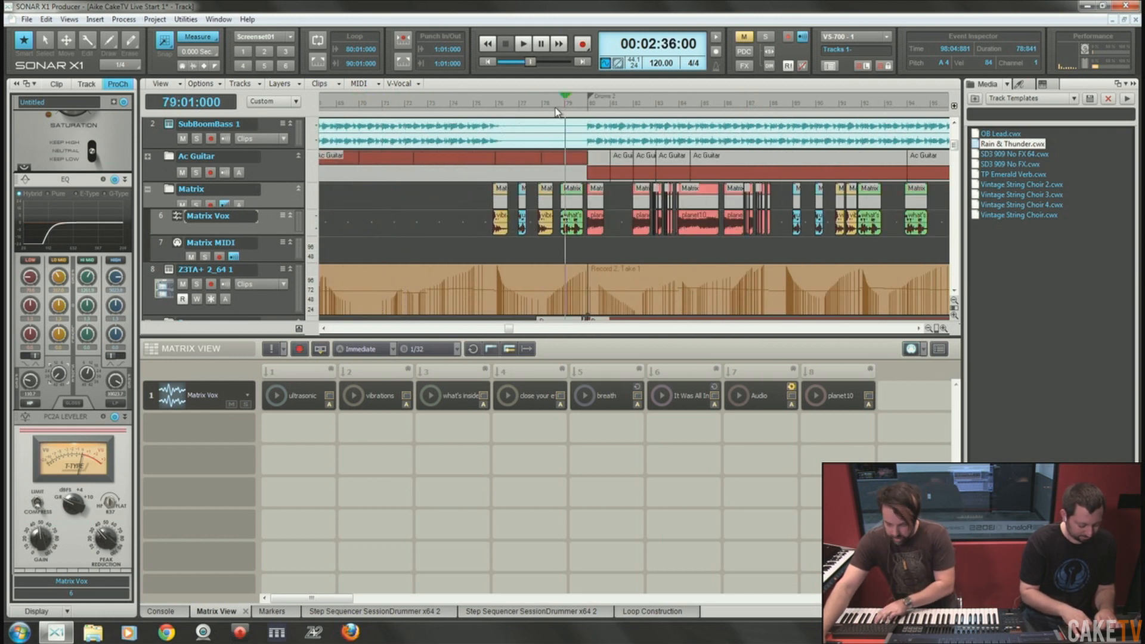
{"action": "key", "text": "space"}
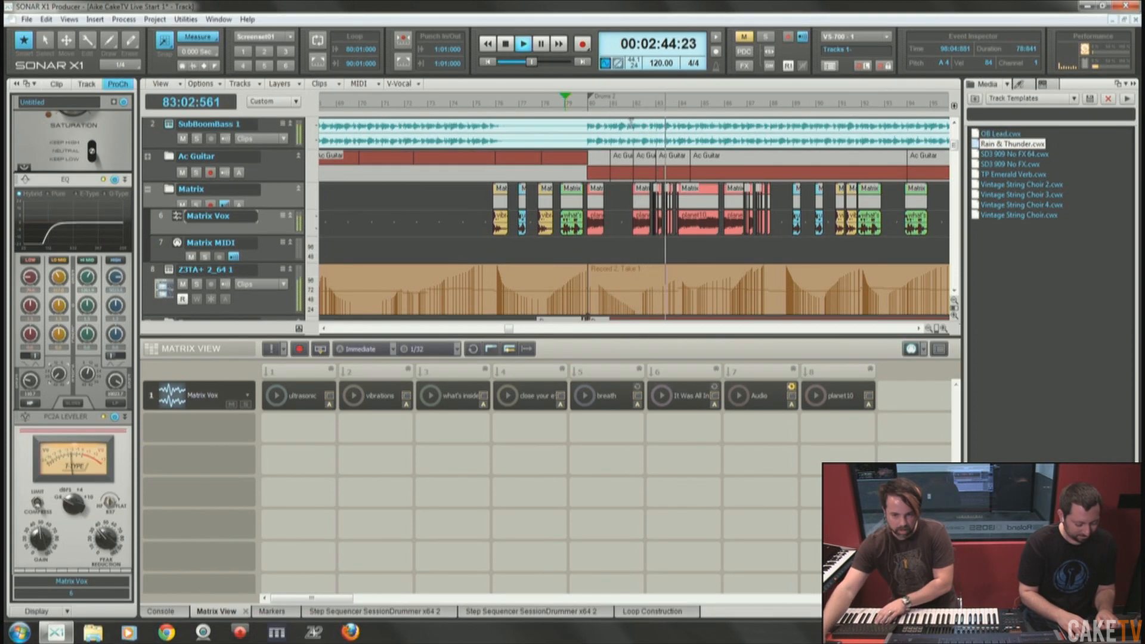
{"action": "key", "text": "space"}
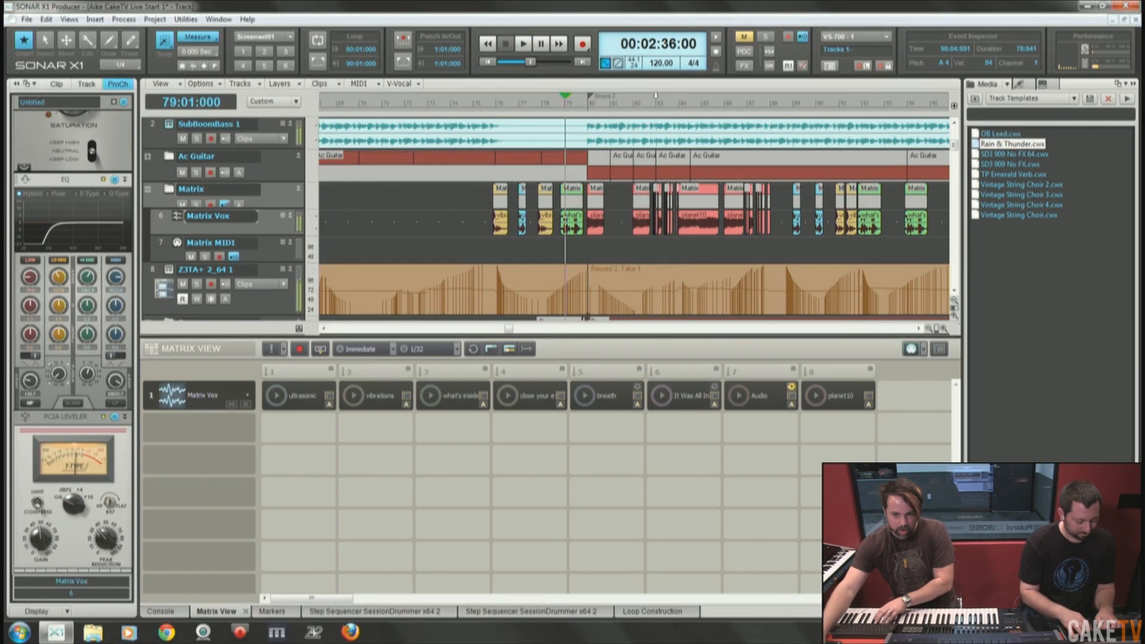
Examine the planet10 clips on the Matrix Vox track up close and play them back from measure 82.
{"action": "key", "text": "ctrl+Right"}
{"action": "key", "text": "ctrl+Right"}
{"action": "key", "text": "ctrl+Right"}
{"action": "key", "text": "ctrl+Right"}
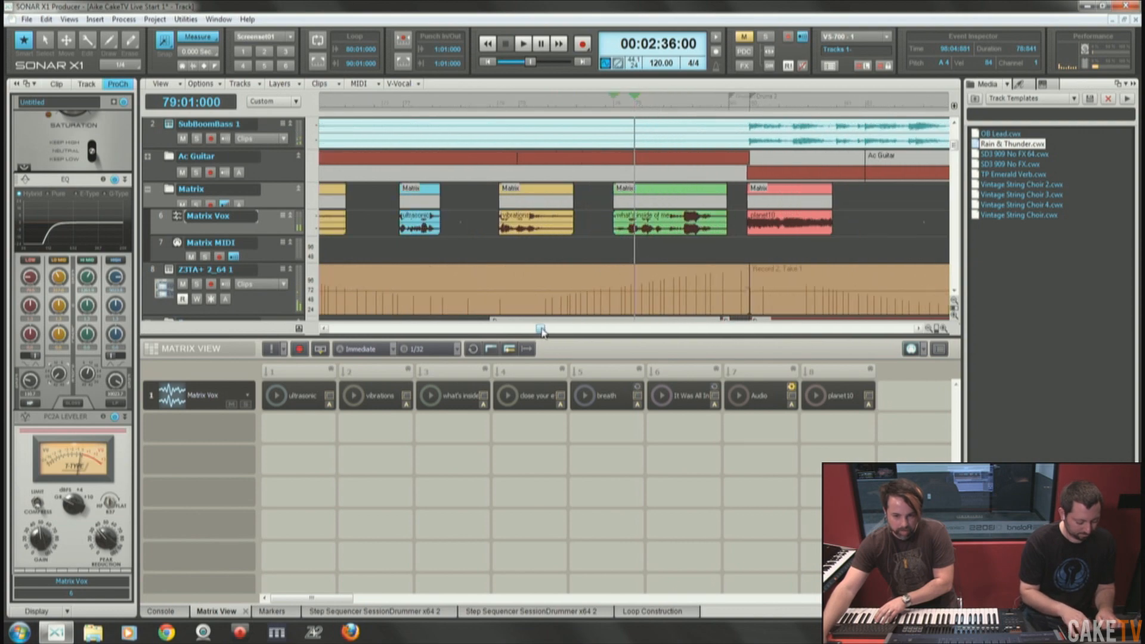
{"action": "left_click_drag", "start_coordinate": [542, 329], "coordinate": [555, 329]}
{"action": "key", "text": "ctrl+Right"}
{"action": "left_click_drag", "start_coordinate": [543, 329], "coordinate": [556, 328]}
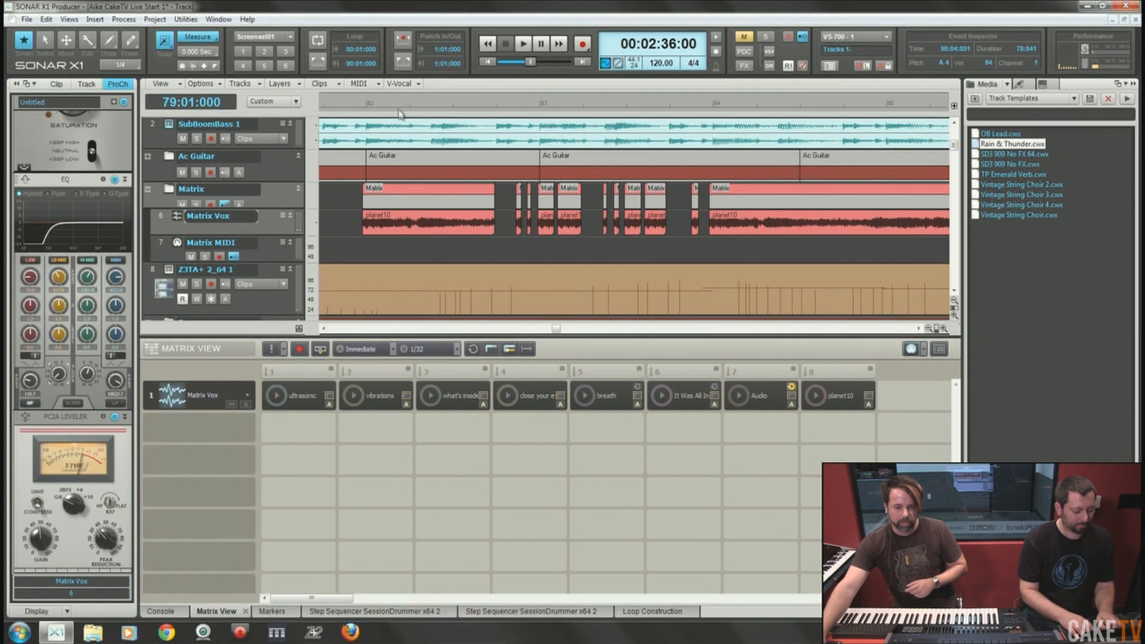
{"action": "left_click", "coordinate": [393, 106]}
{"action": "key", "text": "space"}
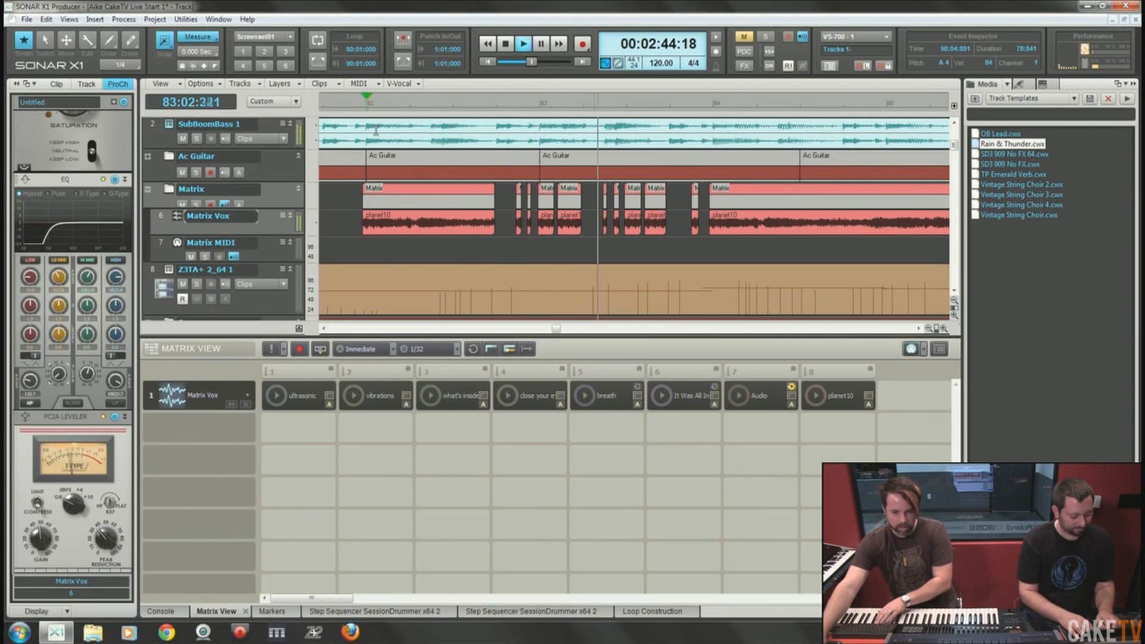
{"action": "key", "text": "space"}
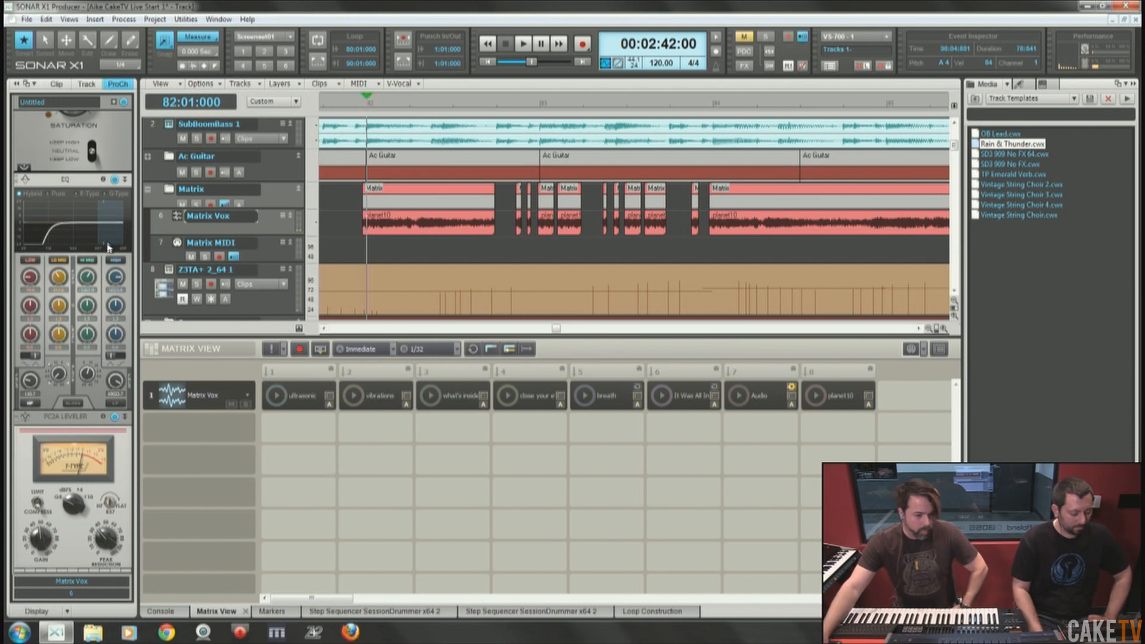
Show the Matrix Vox channel strip and check its levels by replaying the vocals from measure 82 and from measure 79.
{"action": "left_click", "coordinate": [111, 87]}
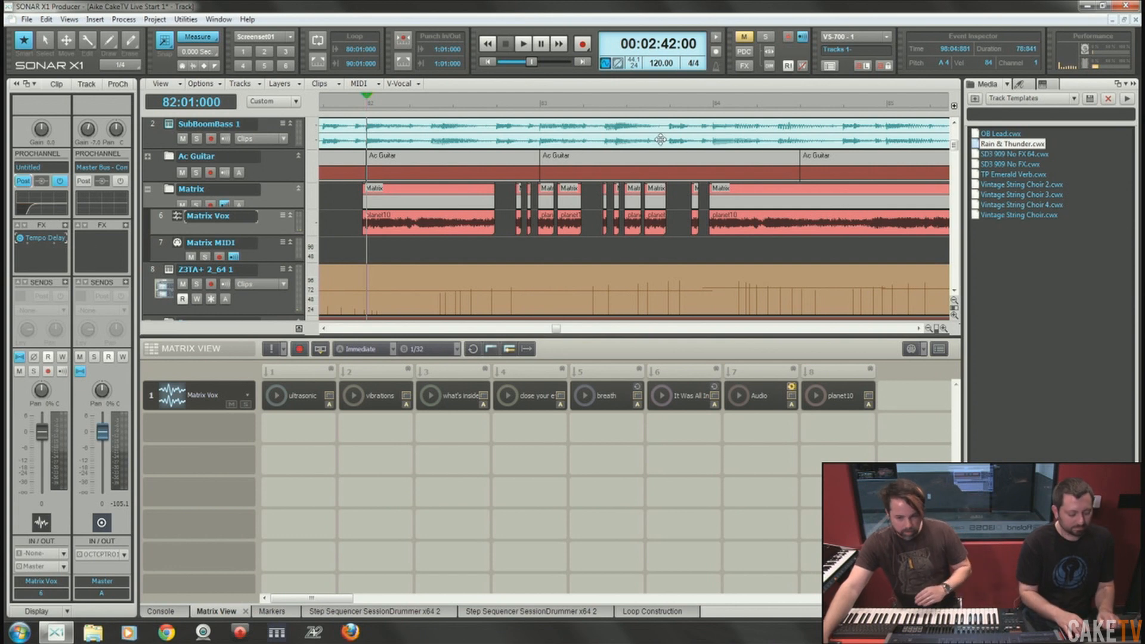
{"action": "key", "text": "space"}
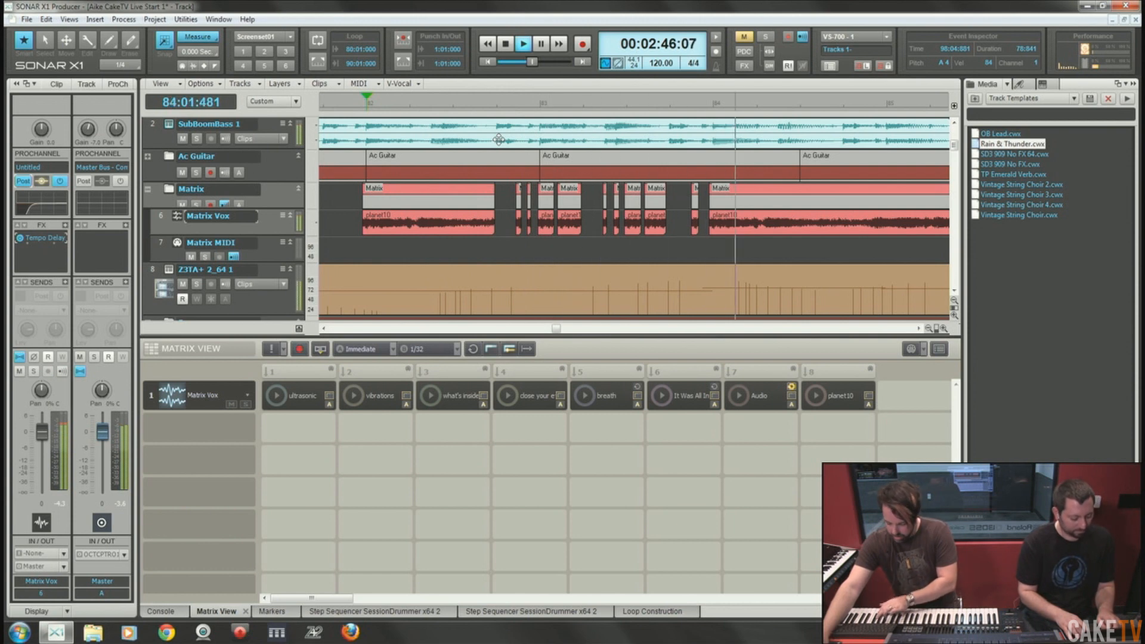
{"action": "key", "text": "space"}
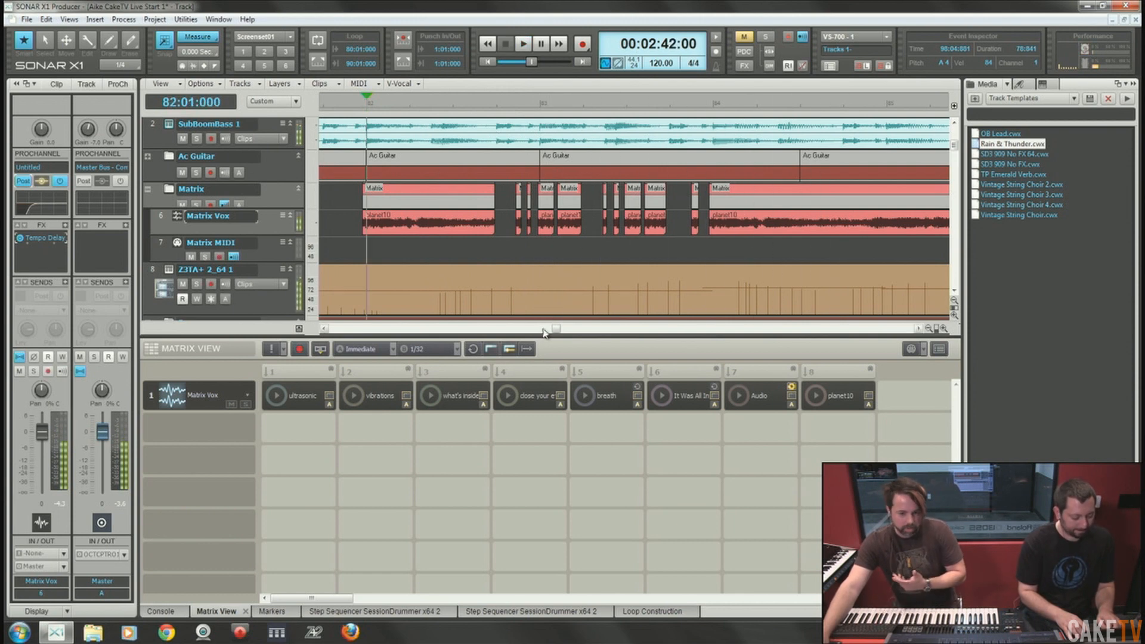
{"action": "left_click_drag", "start_coordinate": [553, 329], "coordinate": [544, 330]}
{"action": "left_click", "coordinate": [329, 105]}
{"action": "key", "text": "space"}
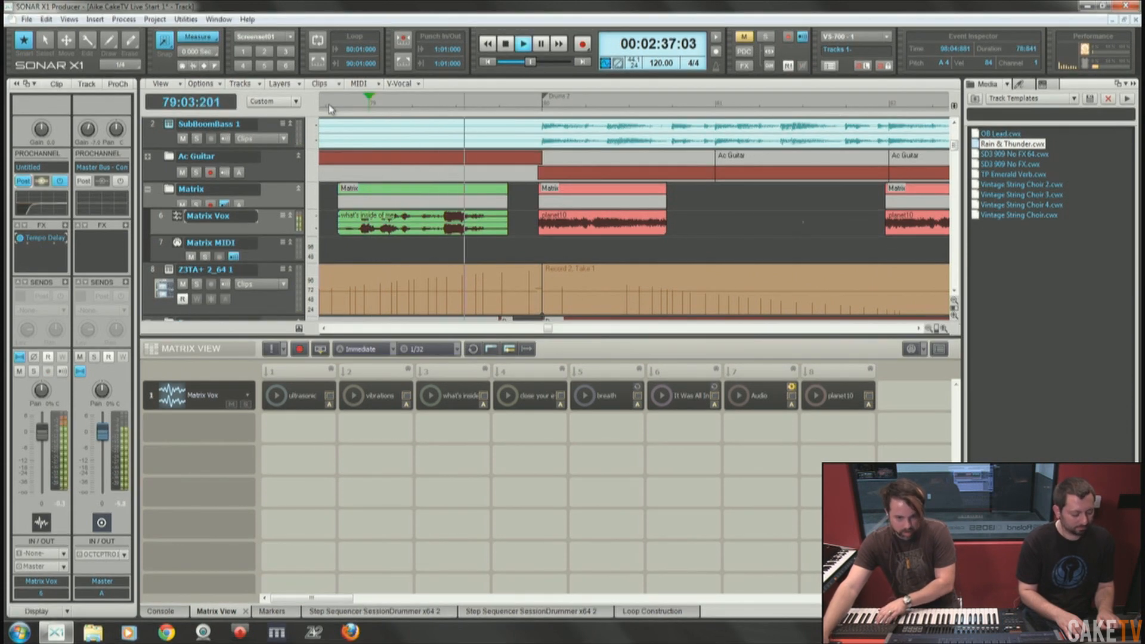
{"action": "key", "text": "space"}
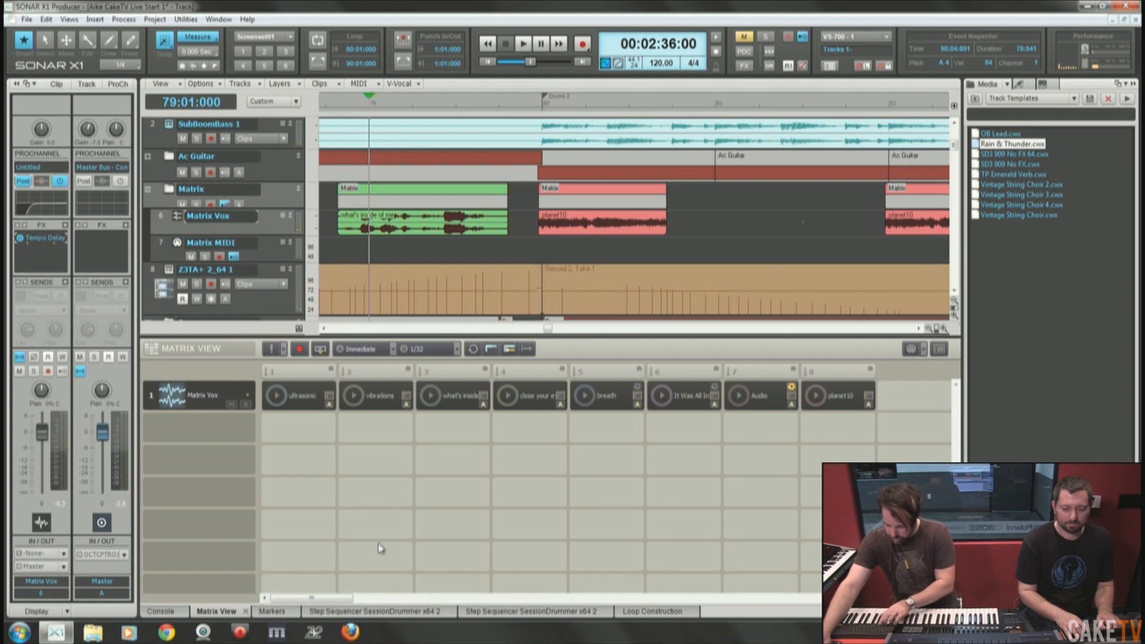
Collapse the Matrix View, zoom out to the whole song arrangement and save the project.
{"action": "key", "text": "d"}
{"action": "key", "text": "ctrl+Left"}
{"action": "key", "text": "ctrl+Left"}
{"action": "key", "text": "ctrl+Left"}
{"action": "key", "text": "ctrl+Left"}
{"action": "key", "text": "ctrl+Left"}
{"action": "key", "text": "ctrl+Left"}
{"action": "key", "text": "ctrl+Left"}
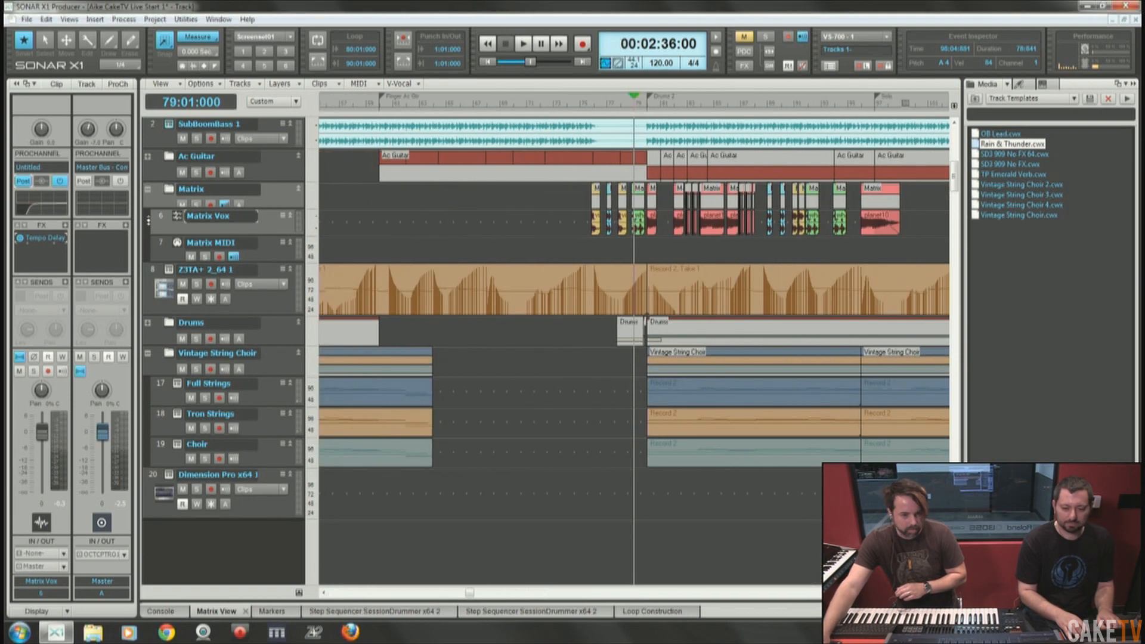
{"action": "key", "text": "ctrl+s"}
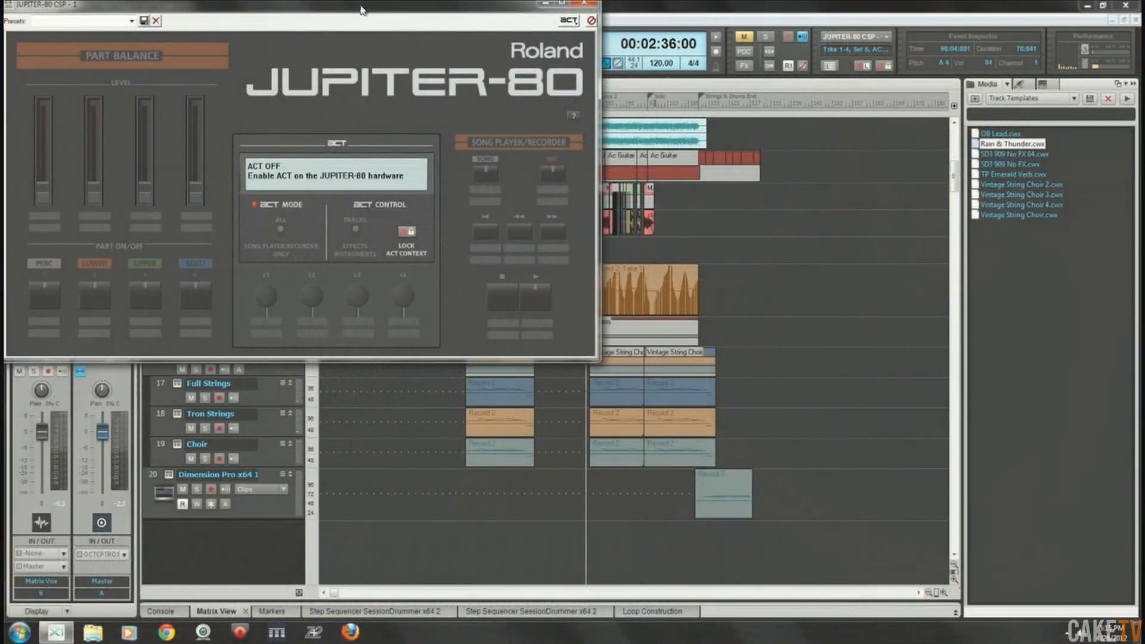
Inspect the JUPITER-80 control surface window with ACT on and close it.
{"action": "left_click_drag", "start_coordinate": [358, 14], "coordinate": [507, 143]}
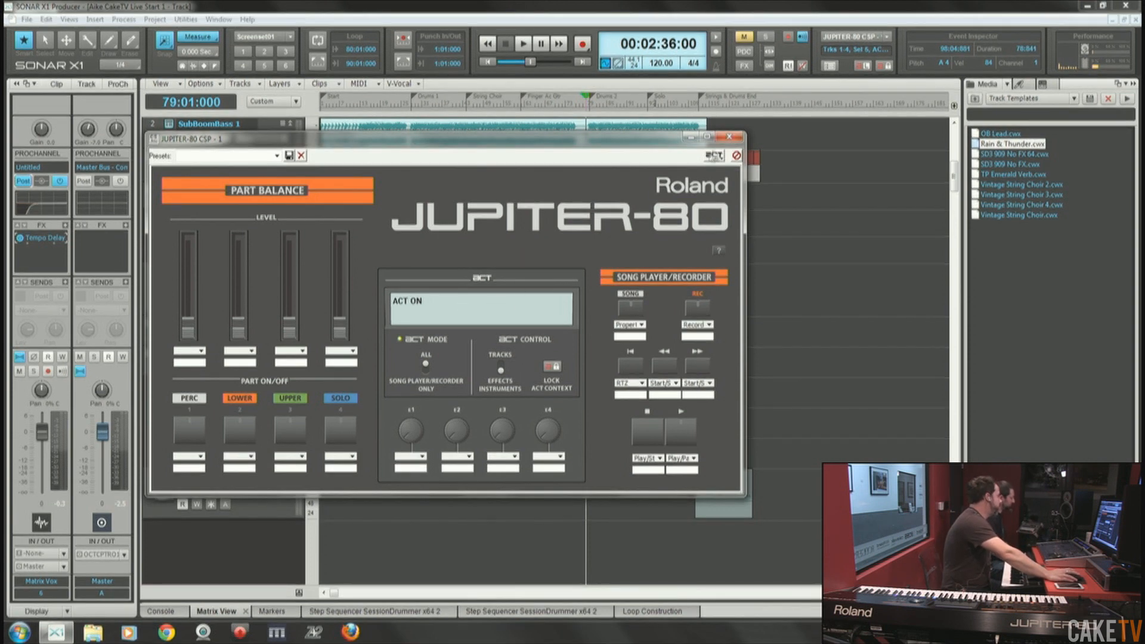
{"action": "left_click", "coordinate": [728, 137]}
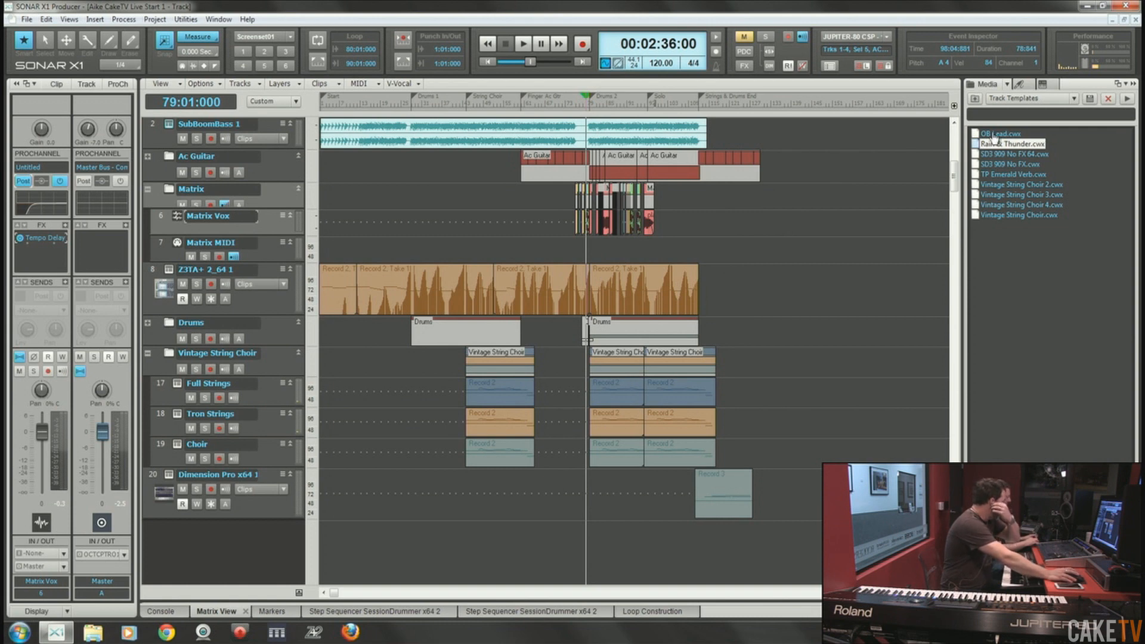
Add a track from the OB Lead template below the last track and set its input to JUPITER-80, MIDI Omni.
{"action": "left_click_drag", "start_coordinate": [995, 137], "coordinate": [238, 532]}
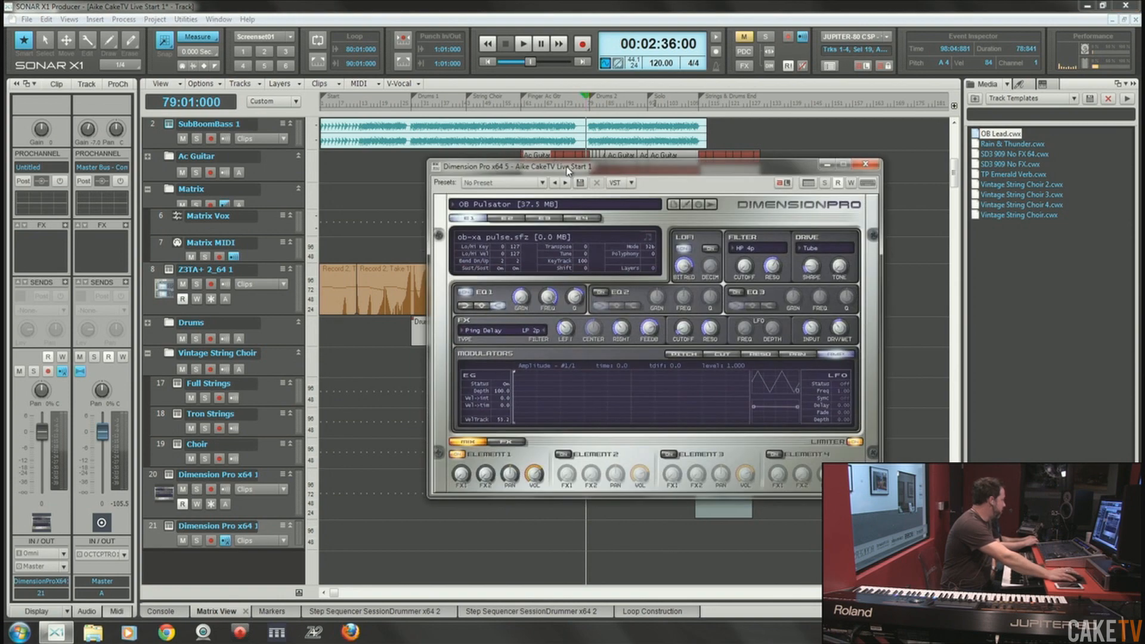
{"action": "left_click_drag", "start_coordinate": [570, 173], "coordinate": [577, 193]}
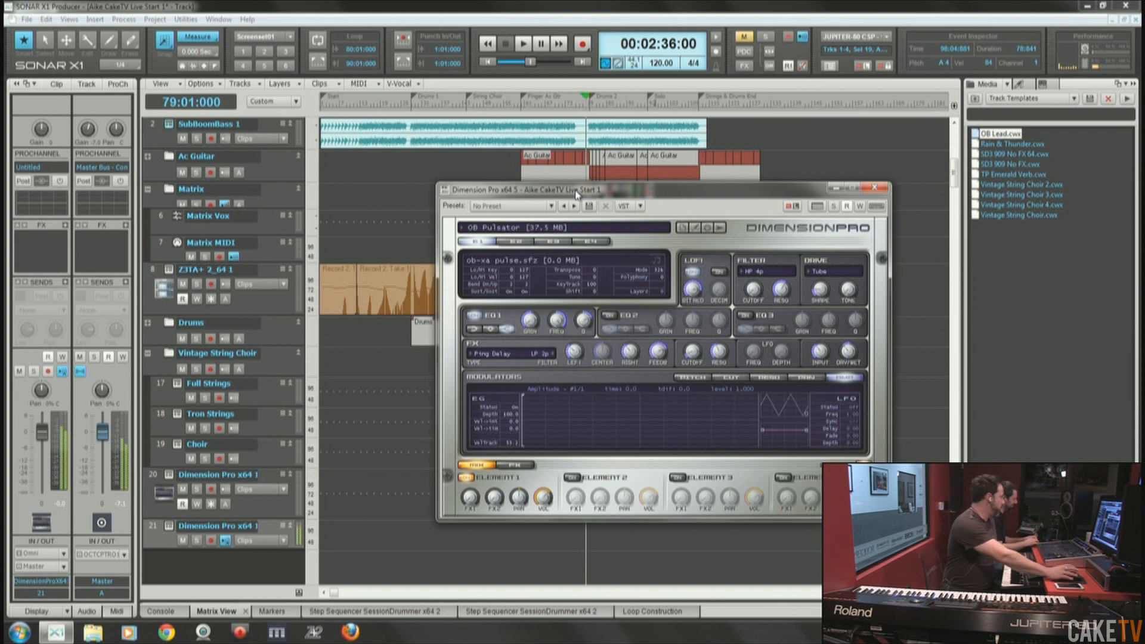
{"action": "left_click", "coordinate": [147, 527]}
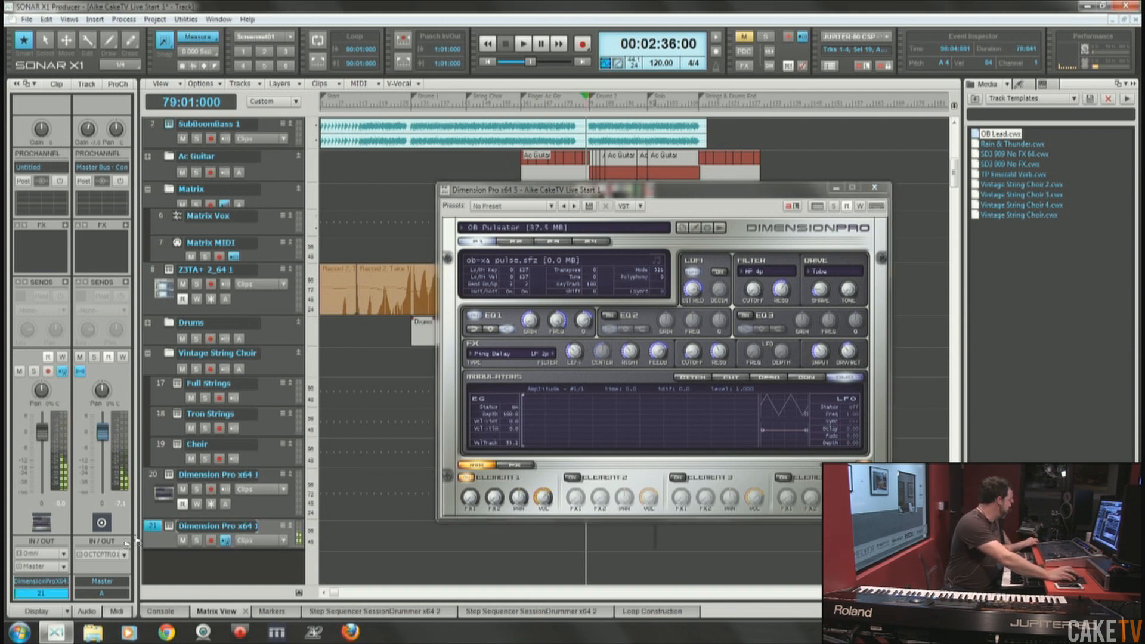
{"action": "left_click", "coordinate": [64, 554]}
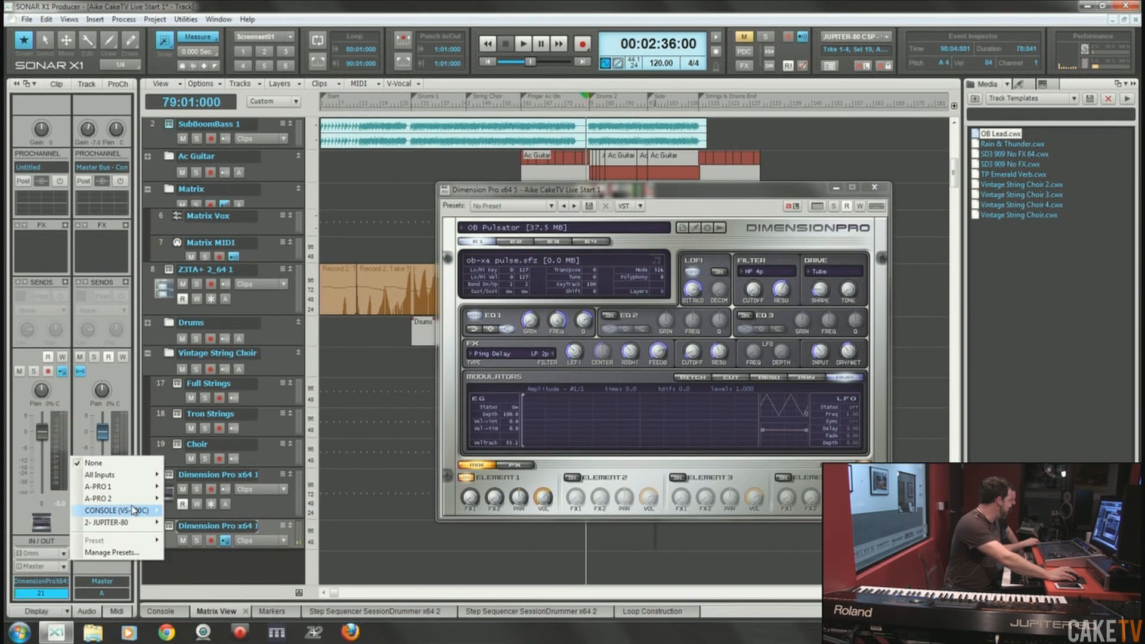
{"action": "mouse_move", "coordinate": [119, 523]}
{"action": "left_click", "coordinate": [189, 330]}
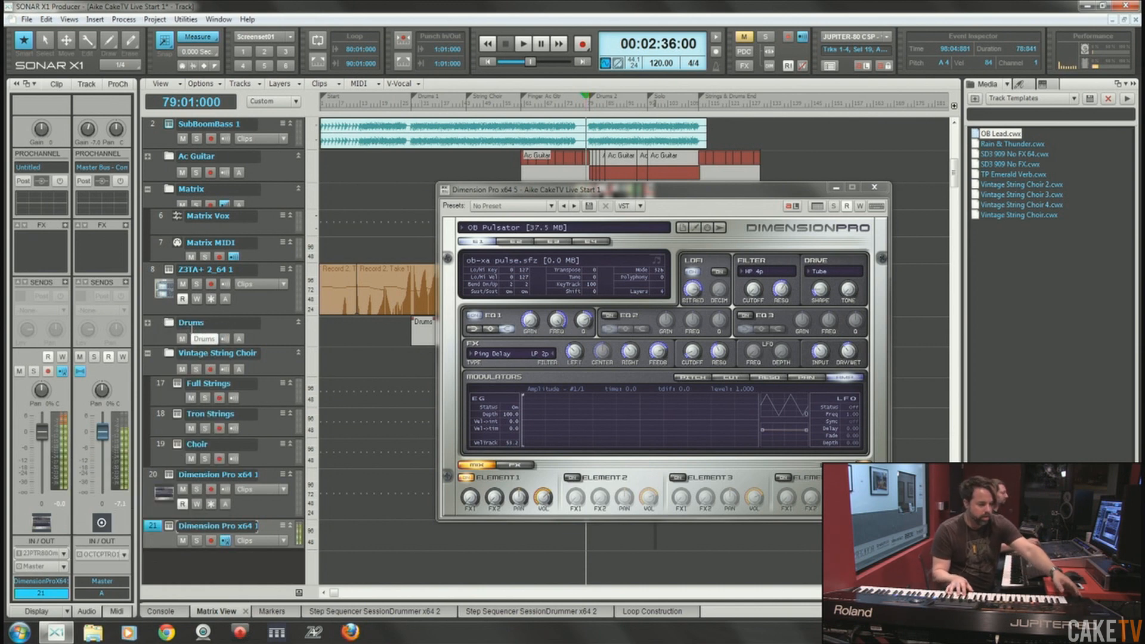
Switch the input of track 21 to A-PRO 1, MIDI Ch. 1.
{"action": "left_click", "coordinate": [62, 555]}
{"action": "mouse_move", "coordinate": [126, 487]}
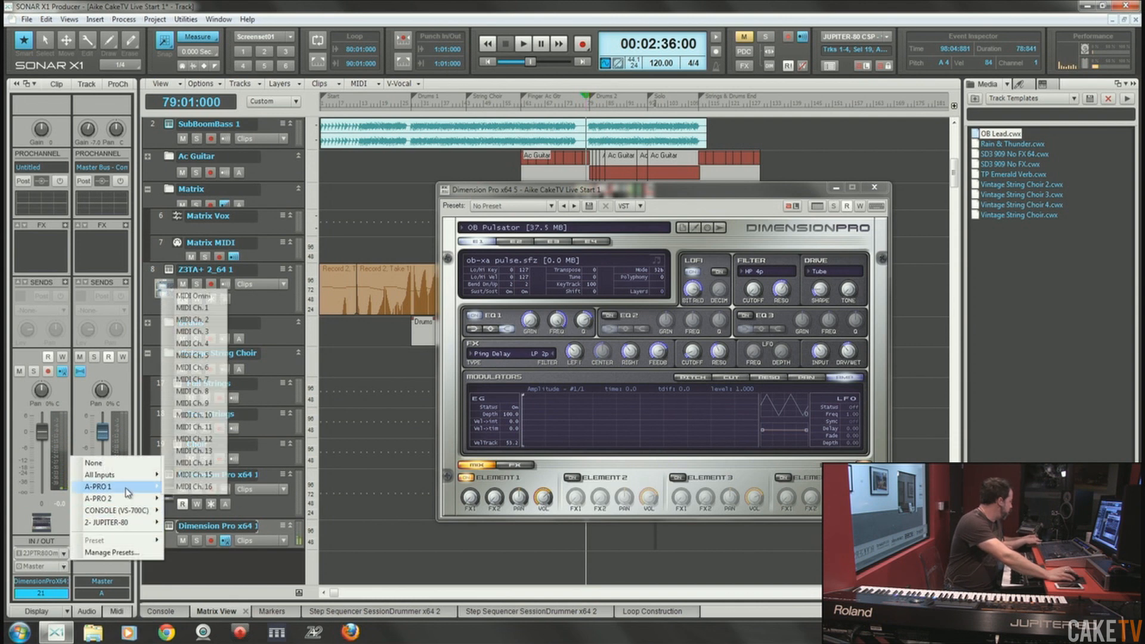
{"action": "left_click", "coordinate": [197, 305]}
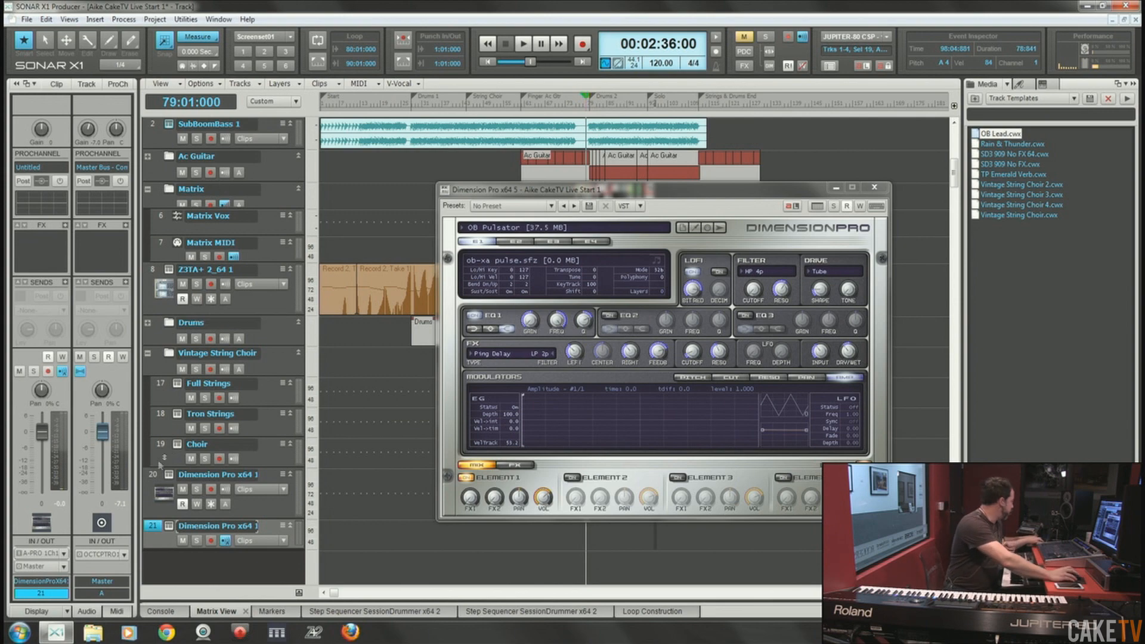
Set the input of track 21 to JUPITER-80, MIDI Ch. 1.
{"action": "left_click", "coordinate": [152, 528]}
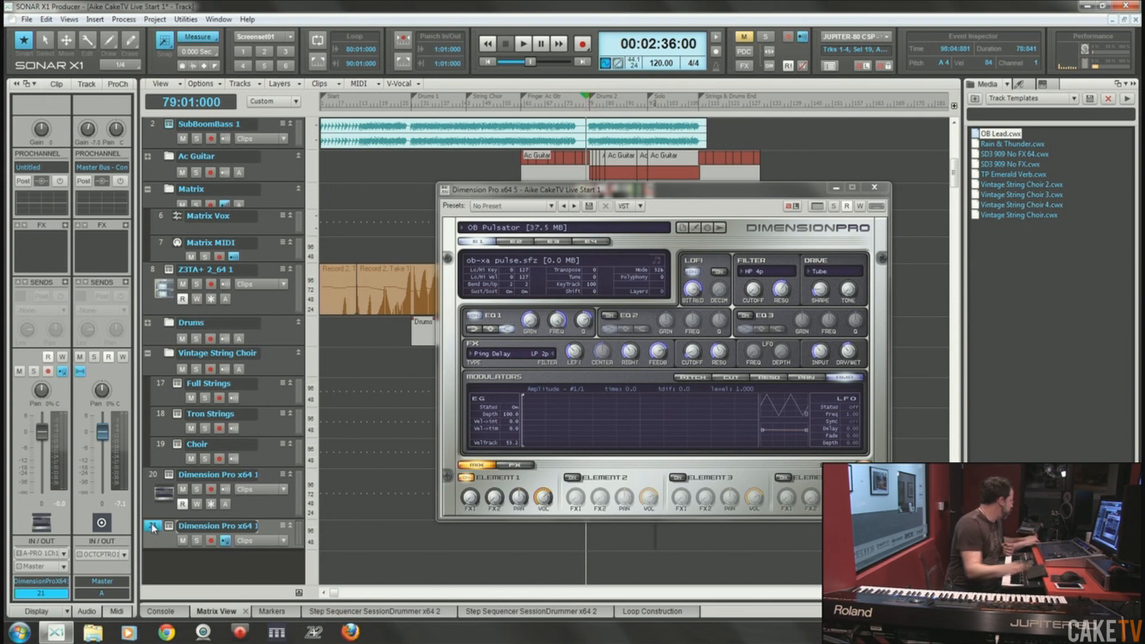
{"action": "left_click", "coordinate": [63, 553]}
{"action": "mouse_move", "coordinate": [120, 528]}
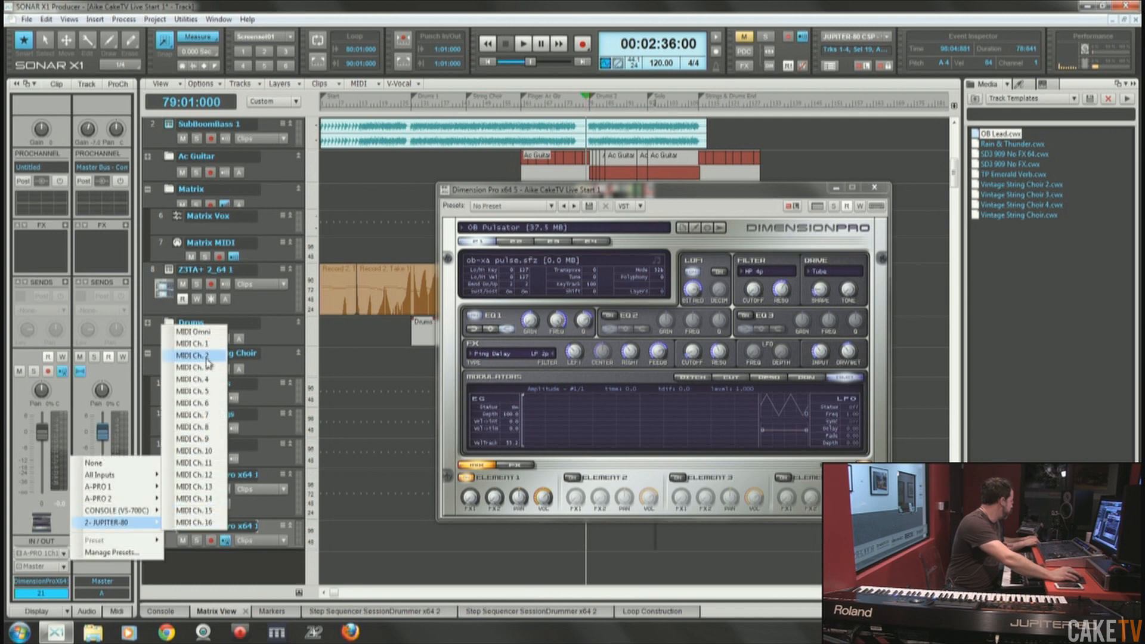
{"action": "left_click", "coordinate": [198, 335]}
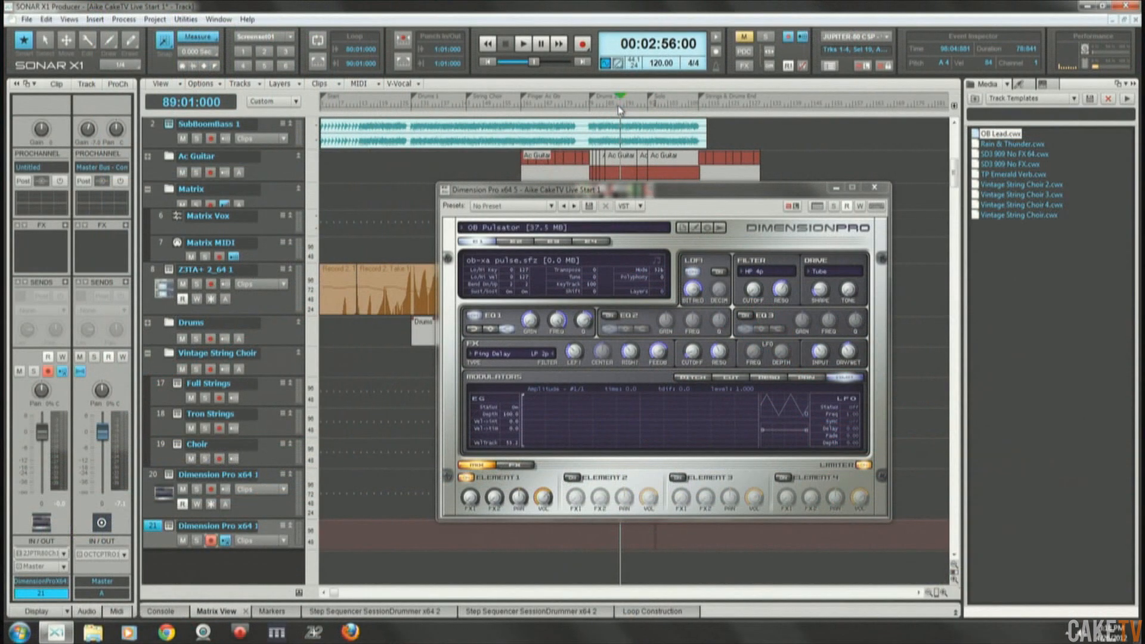
Record a synth lead part on track 21 from measure 88 and play the take back.
{"action": "left_click", "coordinate": [618, 106]}
{"action": "left_click_drag", "start_coordinate": [642, 192], "coordinate": [635, 207]}
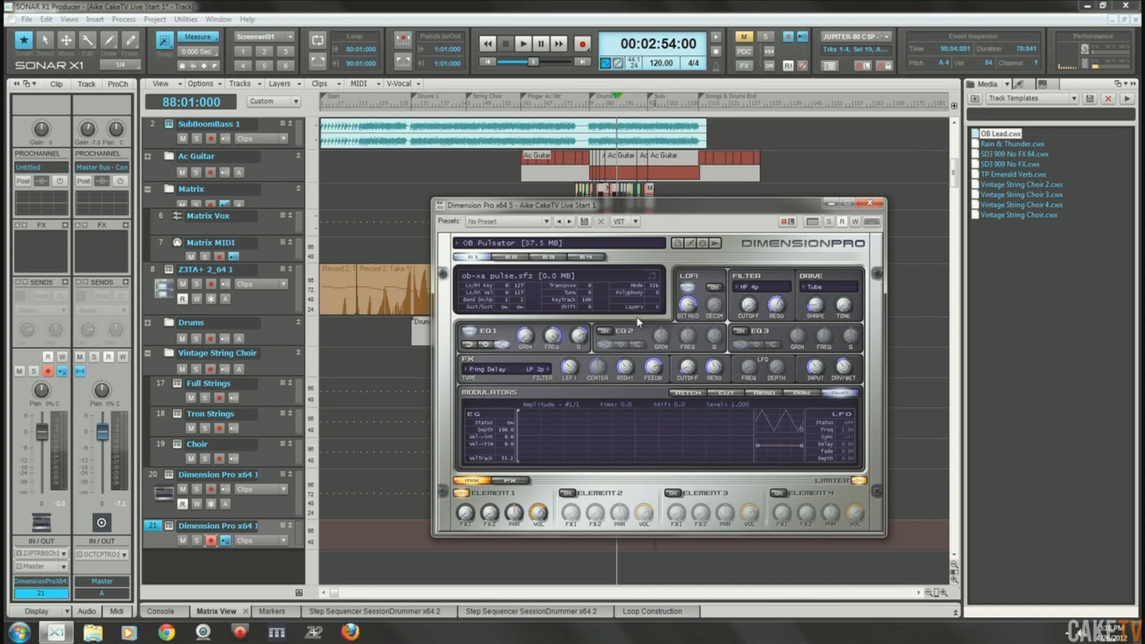
{"action": "key", "text": "space"}
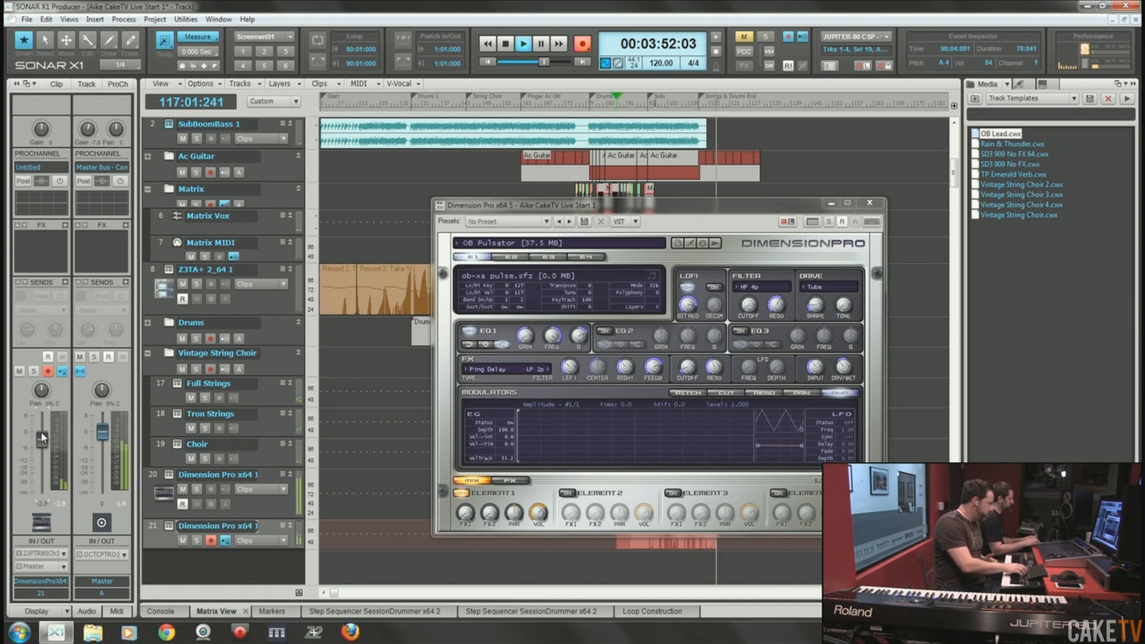
{"action": "key", "text": "space"}
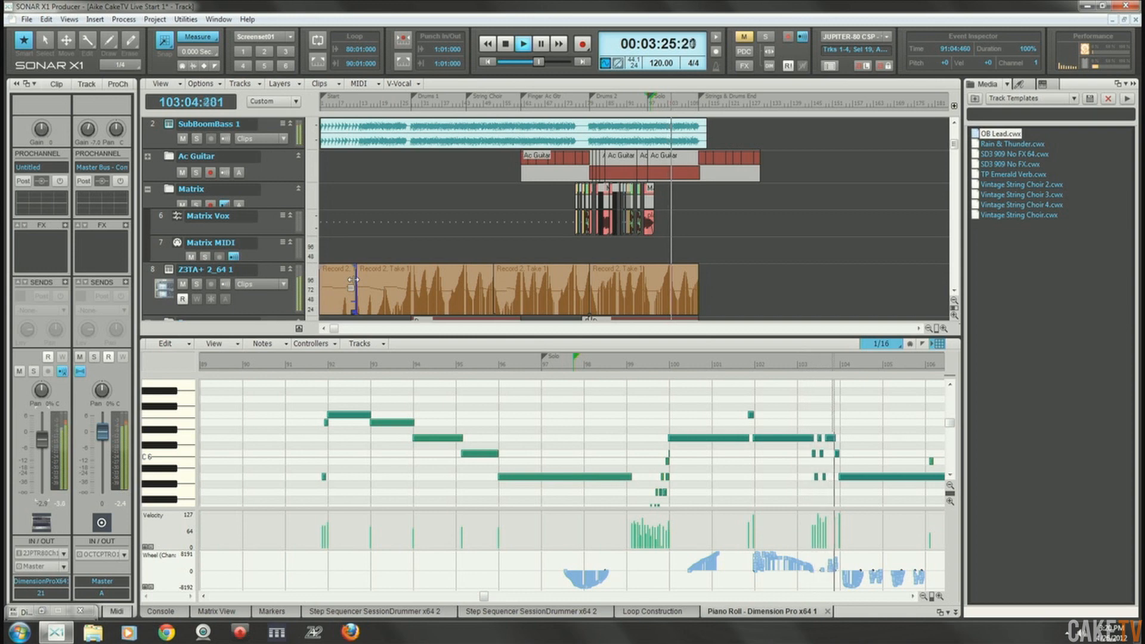
{"action": "left_click", "coordinate": [509, 48]}
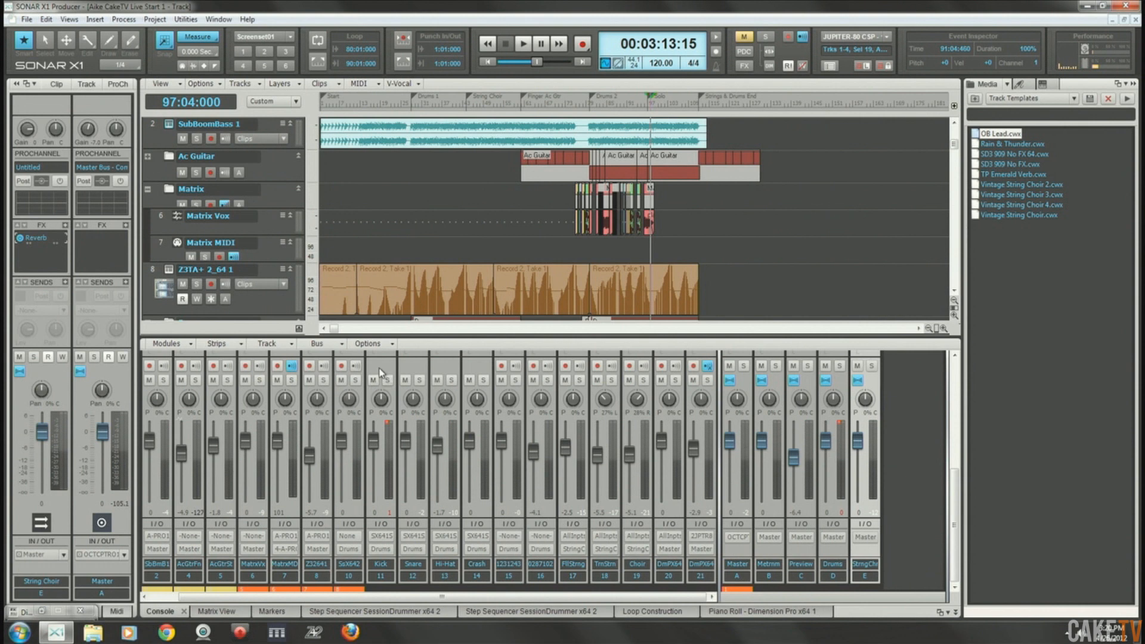
Look inside the Ac Guitar folder, show the Master bus strip and play the mix from measure 80.
{"action": "left_click", "coordinate": [148, 157]}
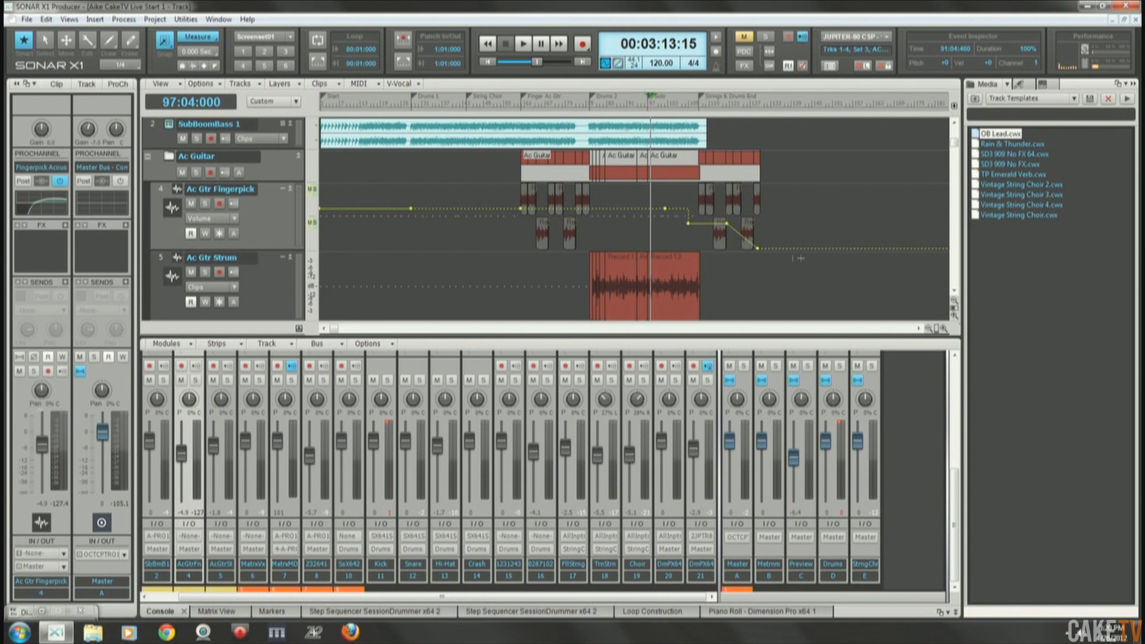
{"action": "left_click", "coordinate": [148, 157]}
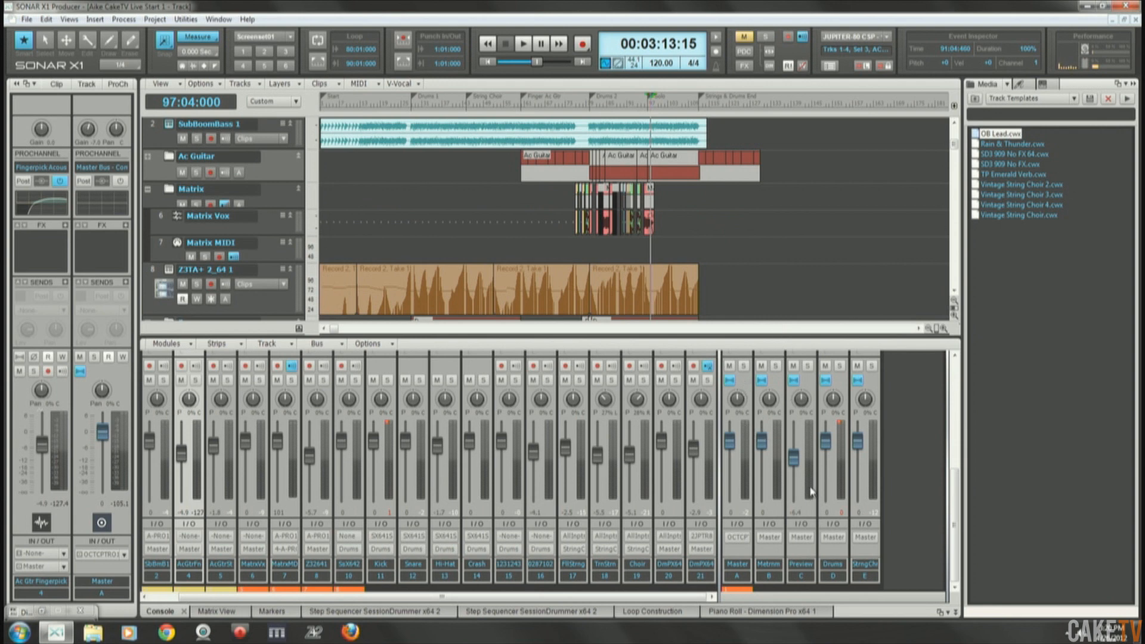
{"action": "left_click", "coordinate": [747, 384]}
{"action": "left_click", "coordinate": [590, 104]}
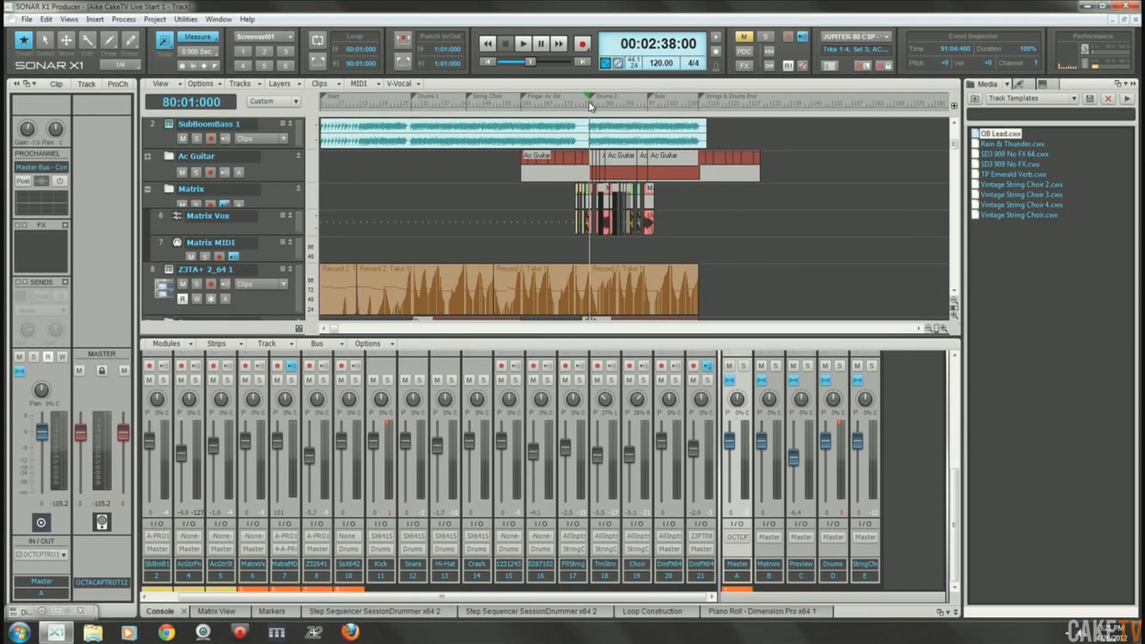
{"action": "key", "text": "space"}
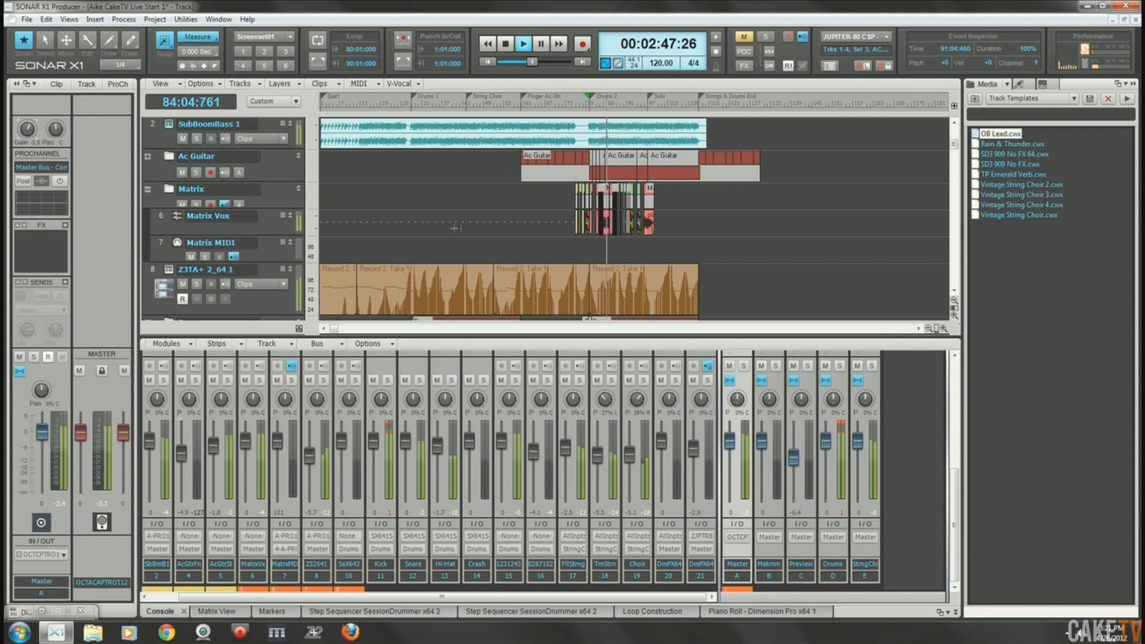
Set the Matrix Vox track's volume to -3.4 dB while the mix plays, and stop playback.
{"action": "left_click", "coordinate": [166, 219]}
{"action": "left_click_drag", "start_coordinate": [58, 432], "coordinate": [58, 436]}
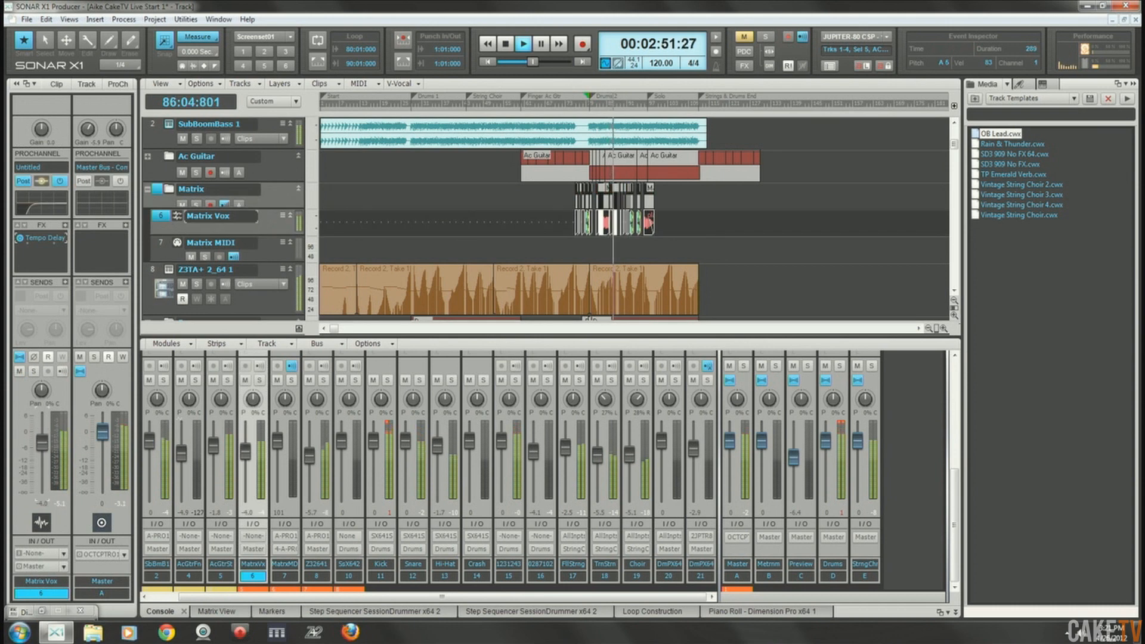
{"action": "left_click_drag", "start_coordinate": [42, 443], "coordinate": [42, 441]}
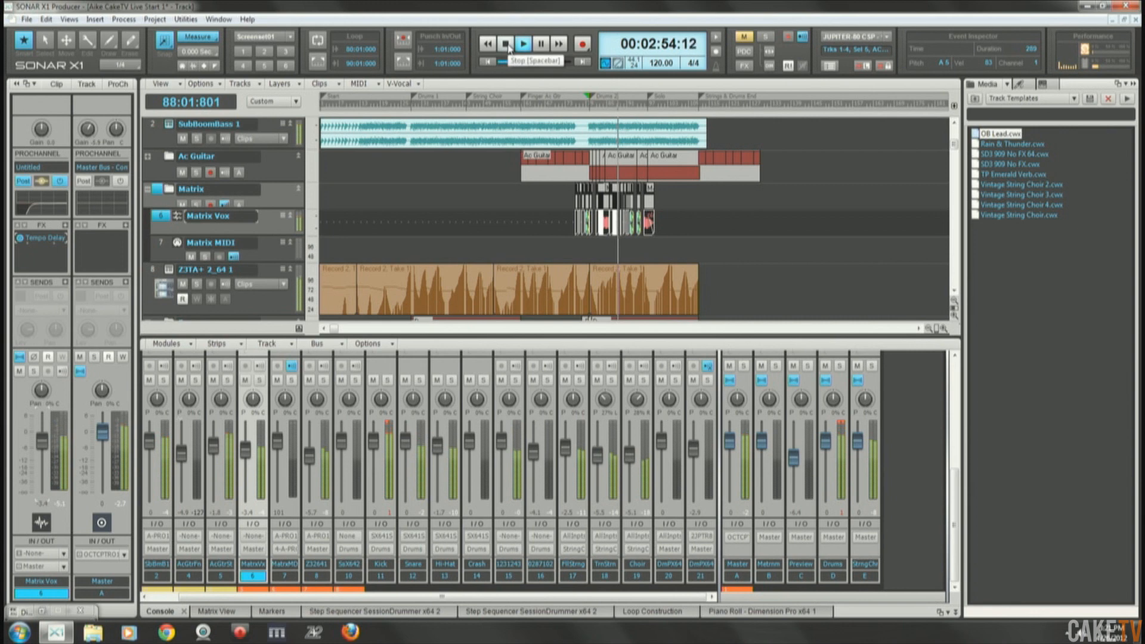
{"action": "left_click", "coordinate": [506, 44]}
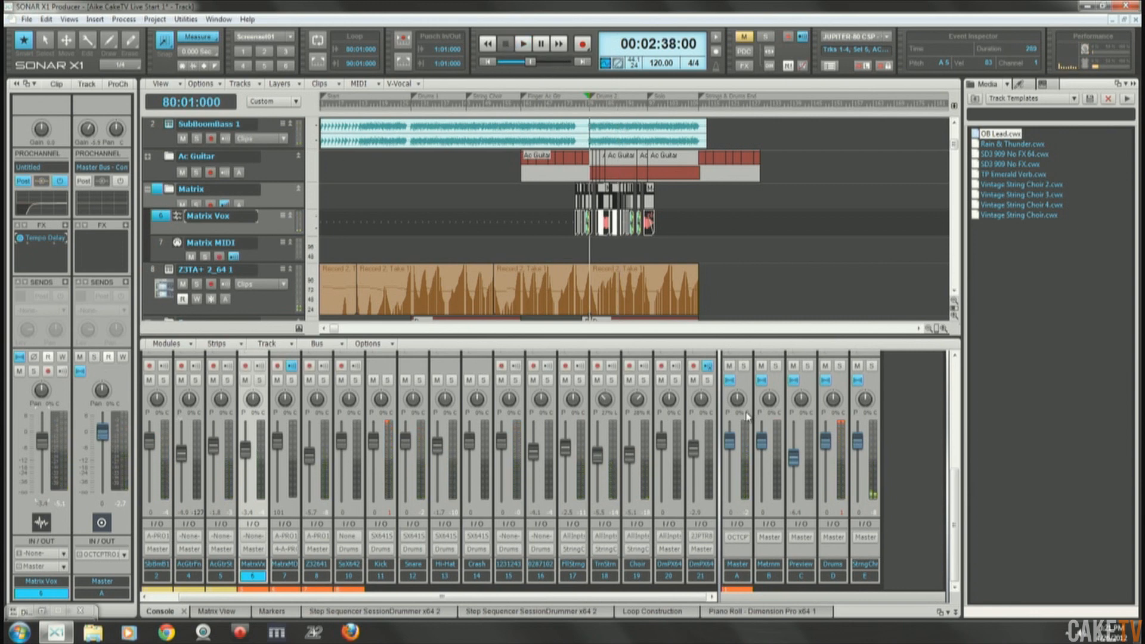
Adjust the Master bus compressor in the ProChannel during playback, with threshold about -17.8 dB and makeup gain about 7.8 dB.
{"action": "left_click", "coordinate": [748, 384]}
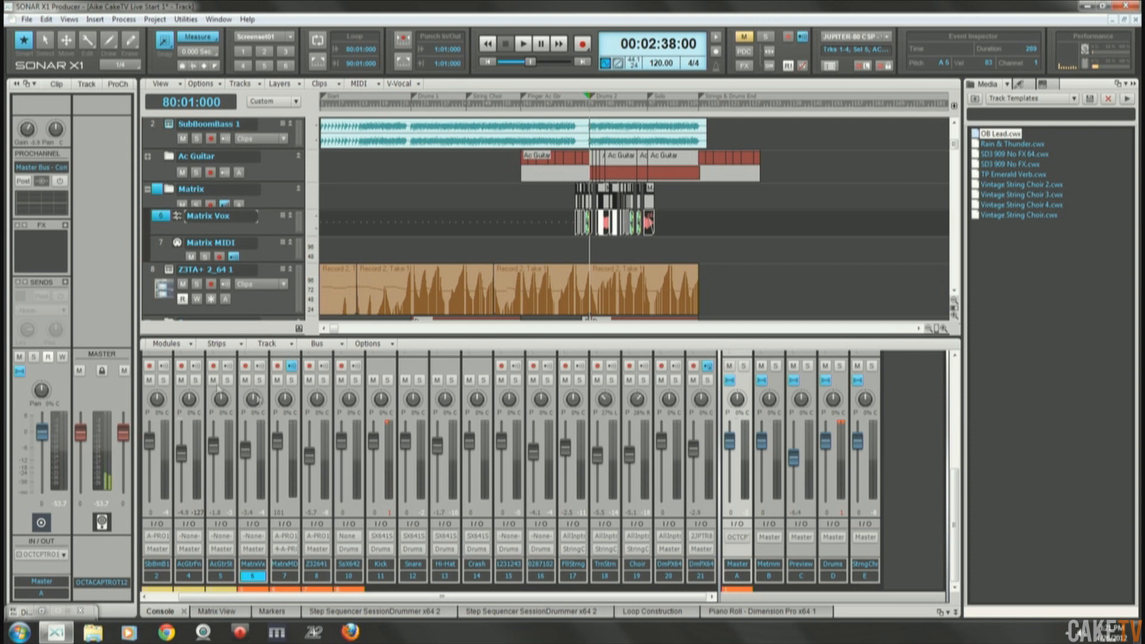
{"action": "left_click", "coordinate": [118, 85]}
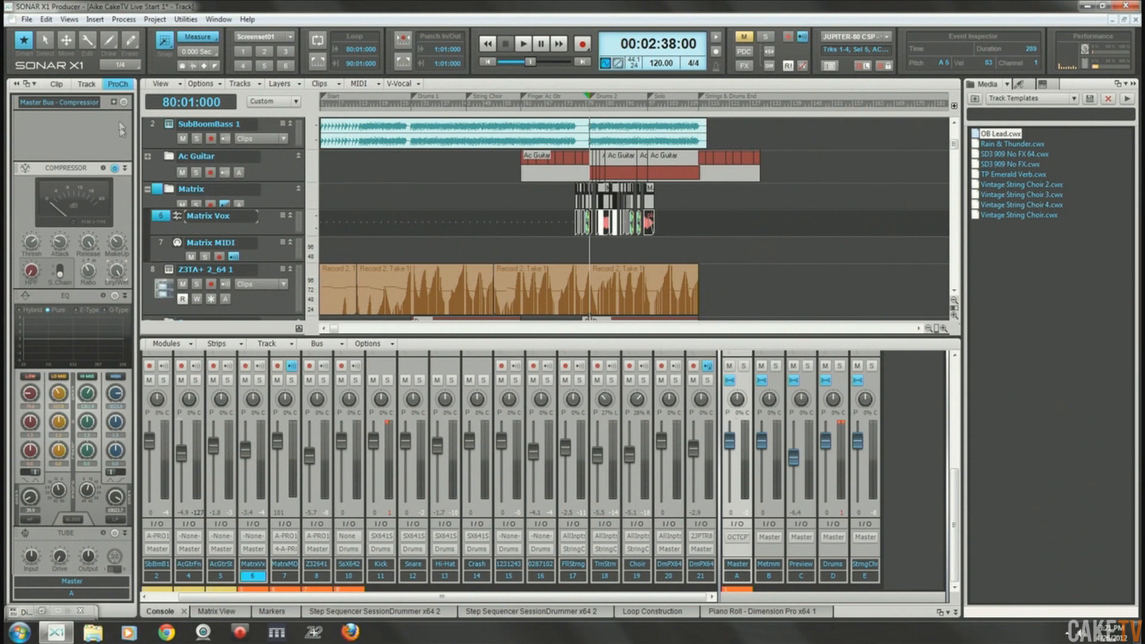
{"action": "key", "text": "space"}
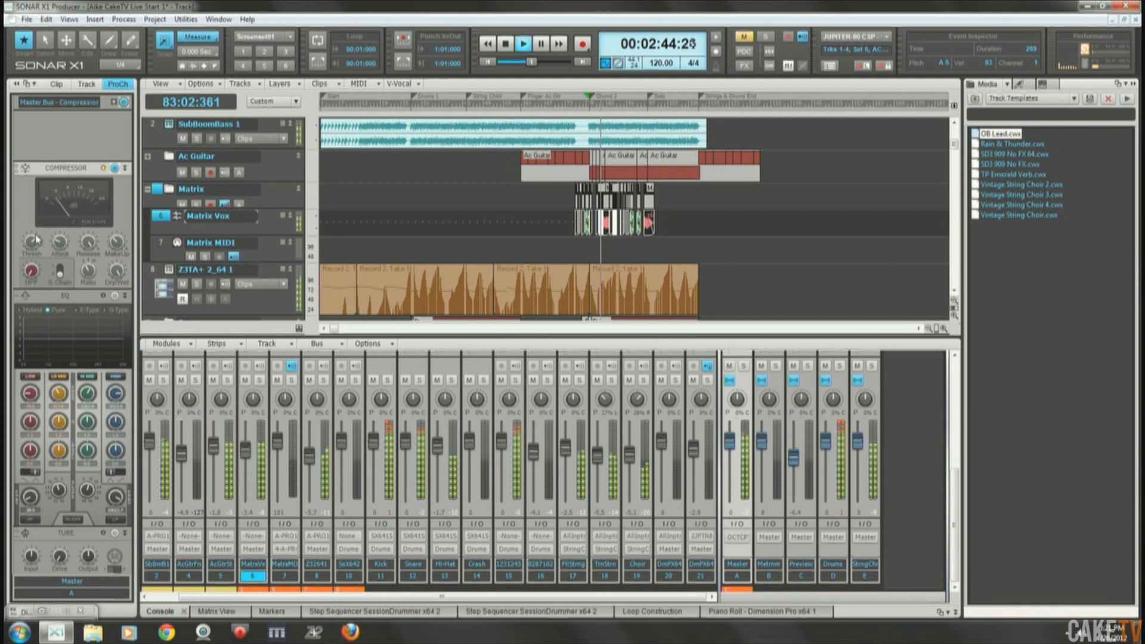
{"action": "left_click_drag", "start_coordinate": [34, 240], "coordinate": [34, 241]}
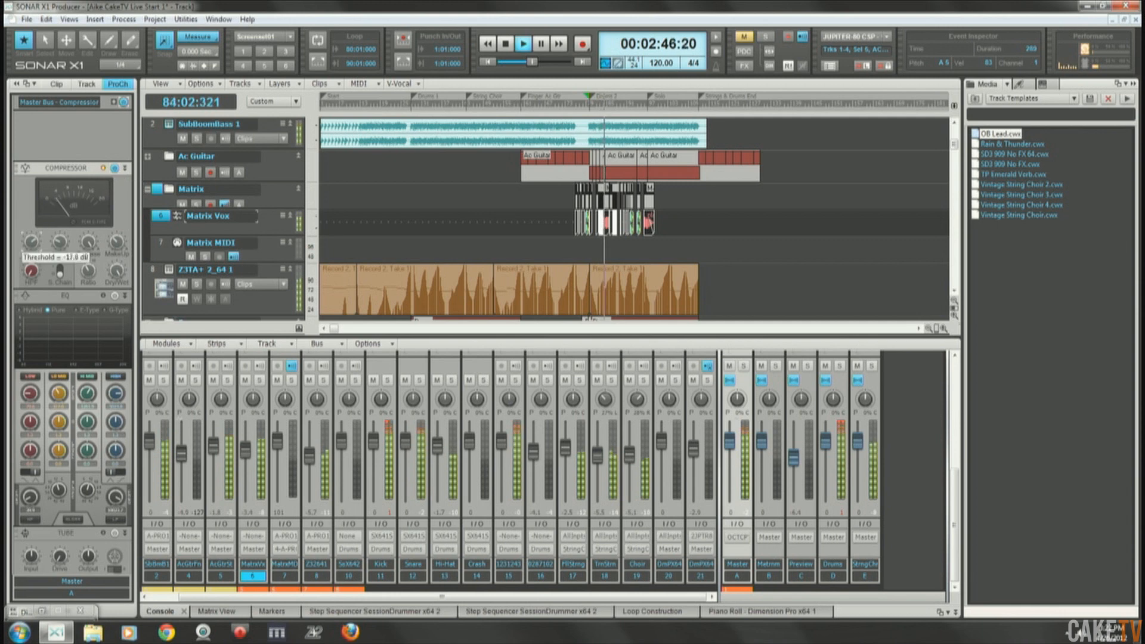
{"action": "left_click_drag", "start_coordinate": [35, 242], "coordinate": [119, 246]}
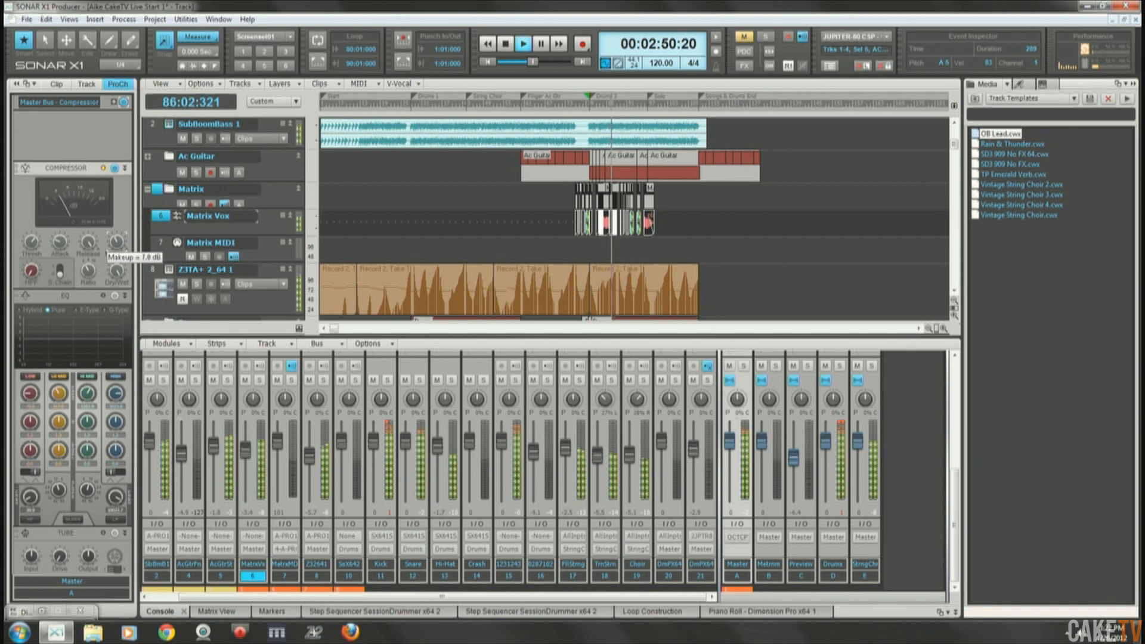
{"action": "left_click_drag", "start_coordinate": [119, 245], "coordinate": [119, 245]}
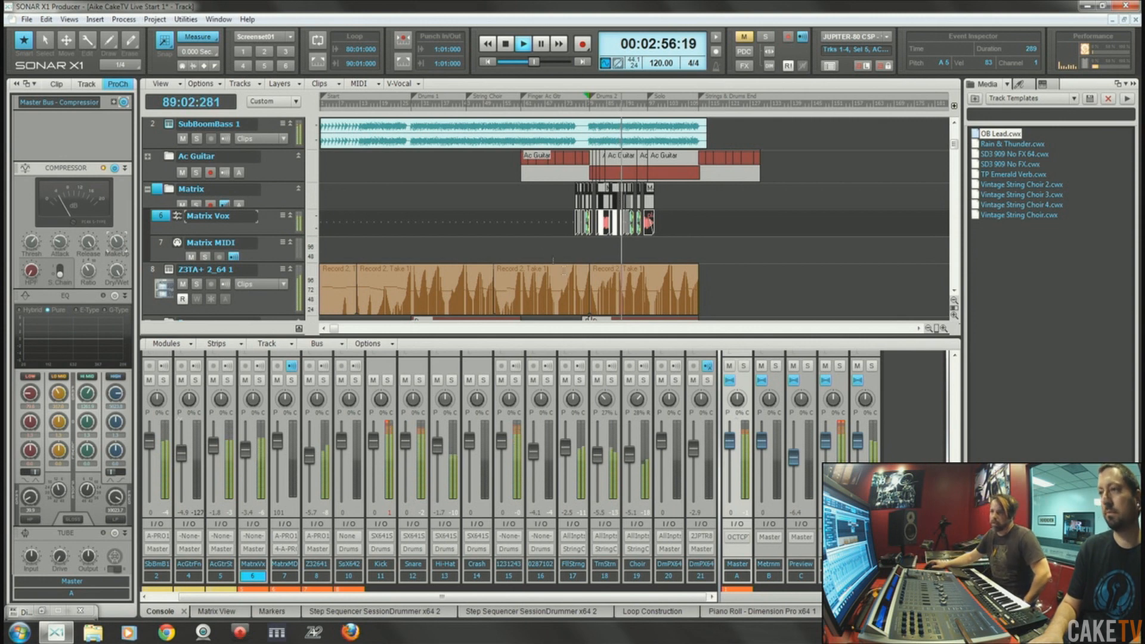
{"action": "left_click_drag", "start_coordinate": [125, 248], "coordinate": [140, 165]}
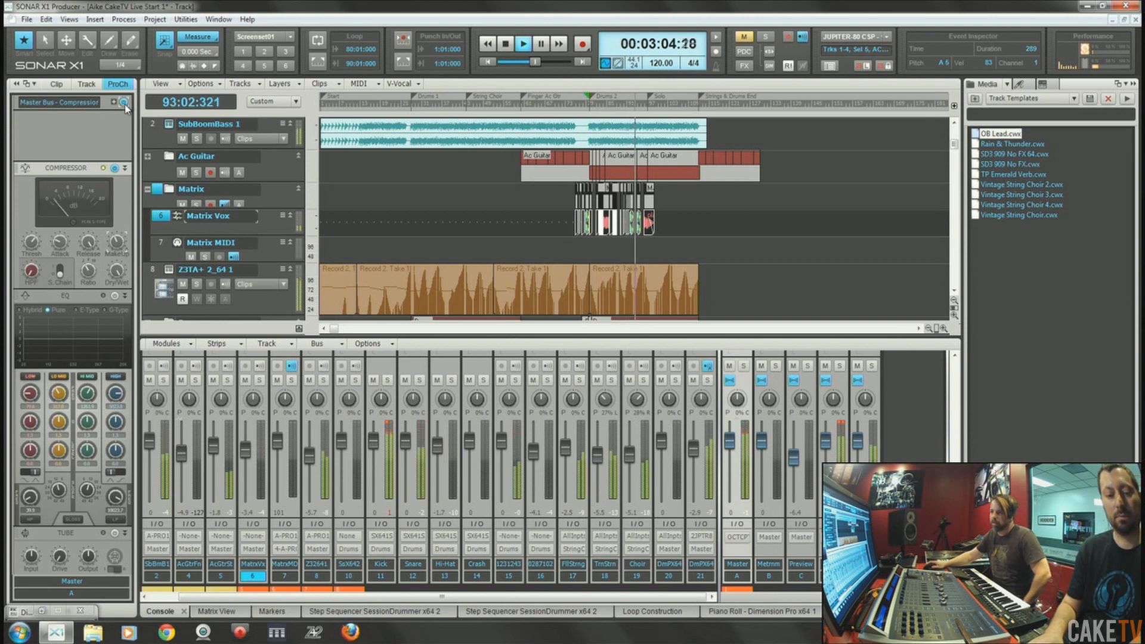
Set the volume of the lead track 21 to -4.3 dB during playback and stop the transport.
{"action": "left_click", "coordinate": [152, 286]}
{"action": "scroll", "coordinate": [154, 275], "scroll_direction": "down", "scroll_amount": 6}
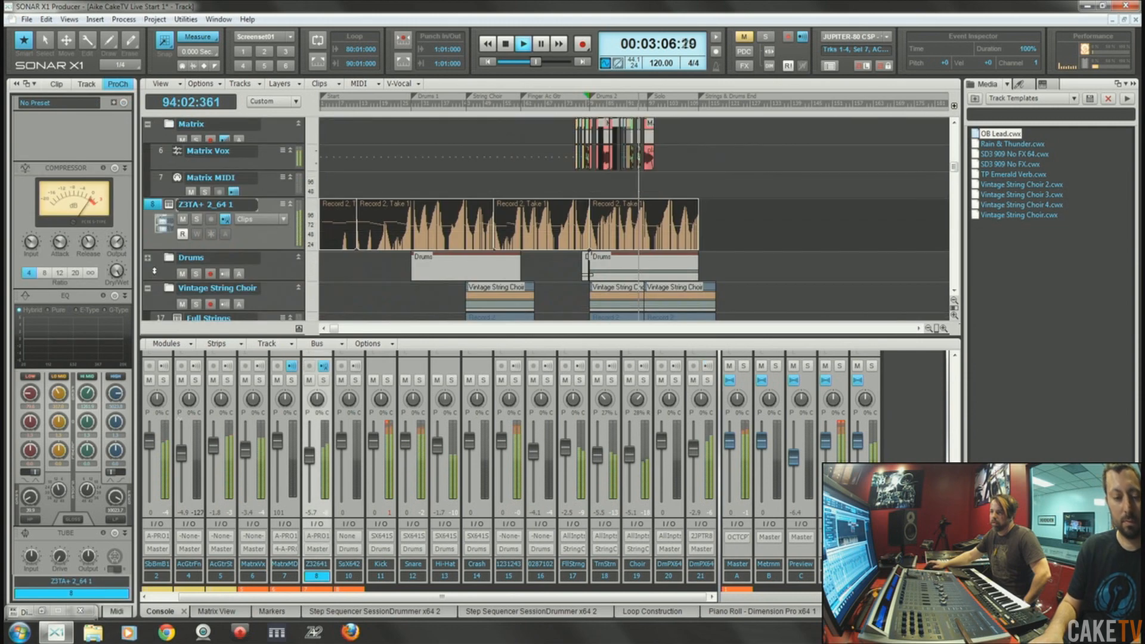
{"action": "scroll", "coordinate": [154, 270], "scroll_direction": "down", "scroll_amount": 2}
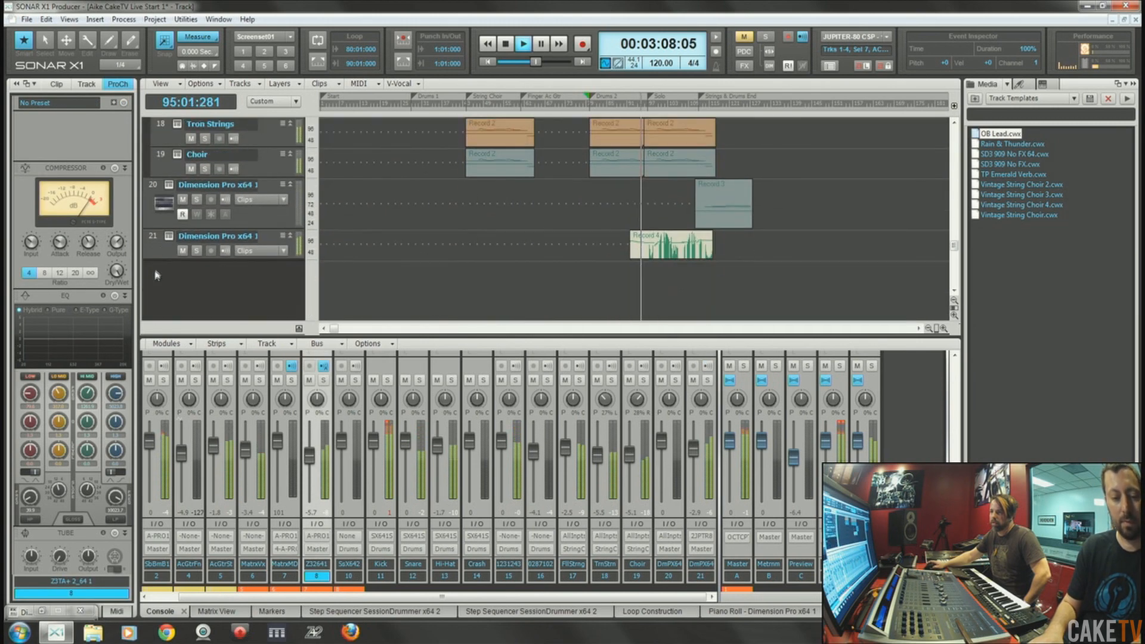
{"action": "left_click", "coordinate": [153, 236]}
{"action": "left_click", "coordinate": [119, 85]}
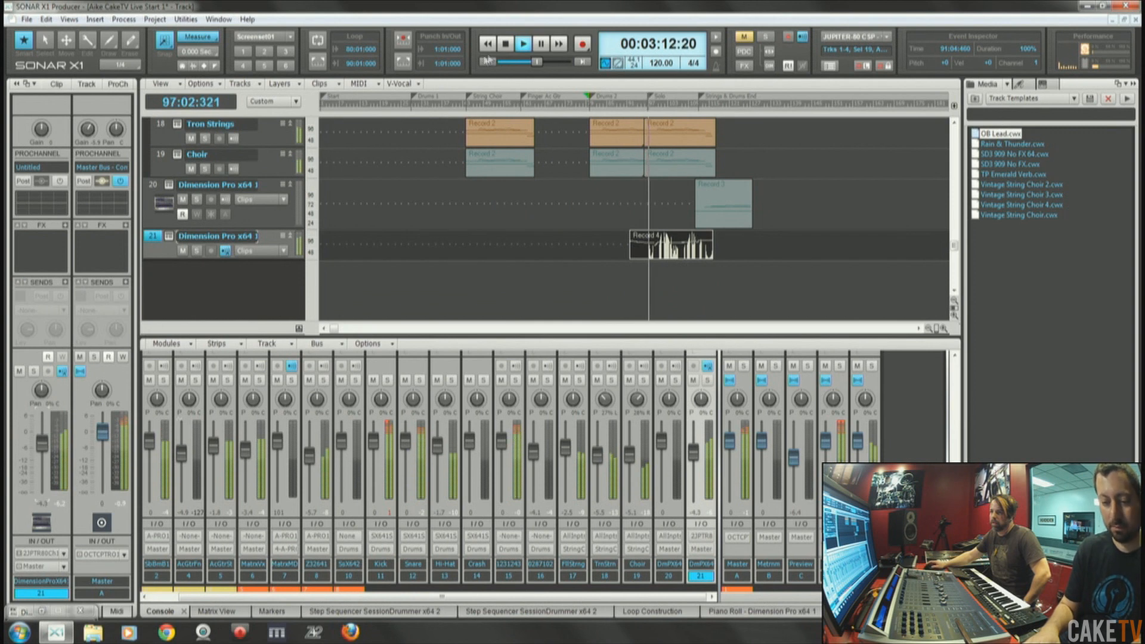
{"action": "key", "text": "space"}
Insert a Concrete Limiter module between the compressor and EQ in the Master bus's ProChannel.
{"action": "left_click", "coordinate": [118, 84]}
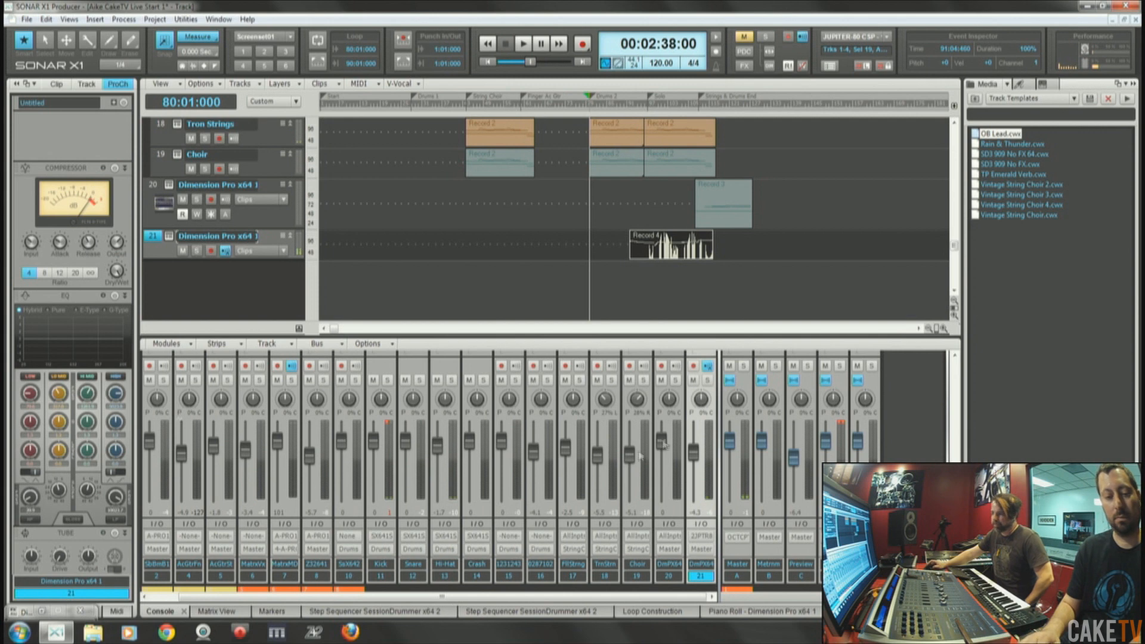
{"action": "left_click", "coordinate": [739, 385]}
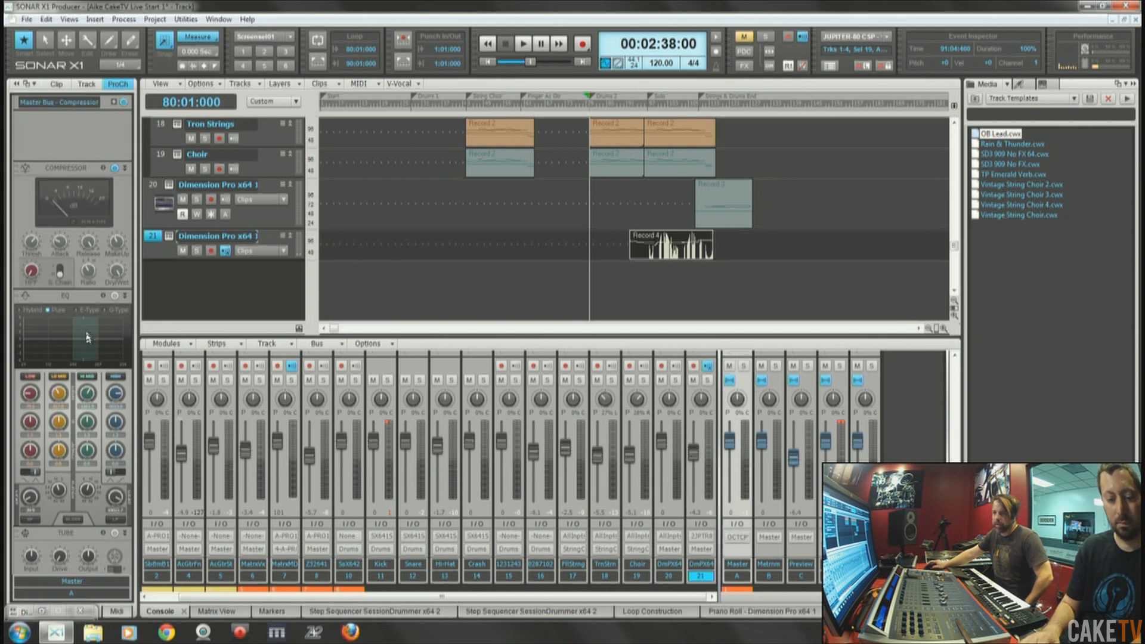
{"action": "right_click", "coordinate": [67, 297]}
{"action": "mouse_move", "coordinate": [149, 303]}
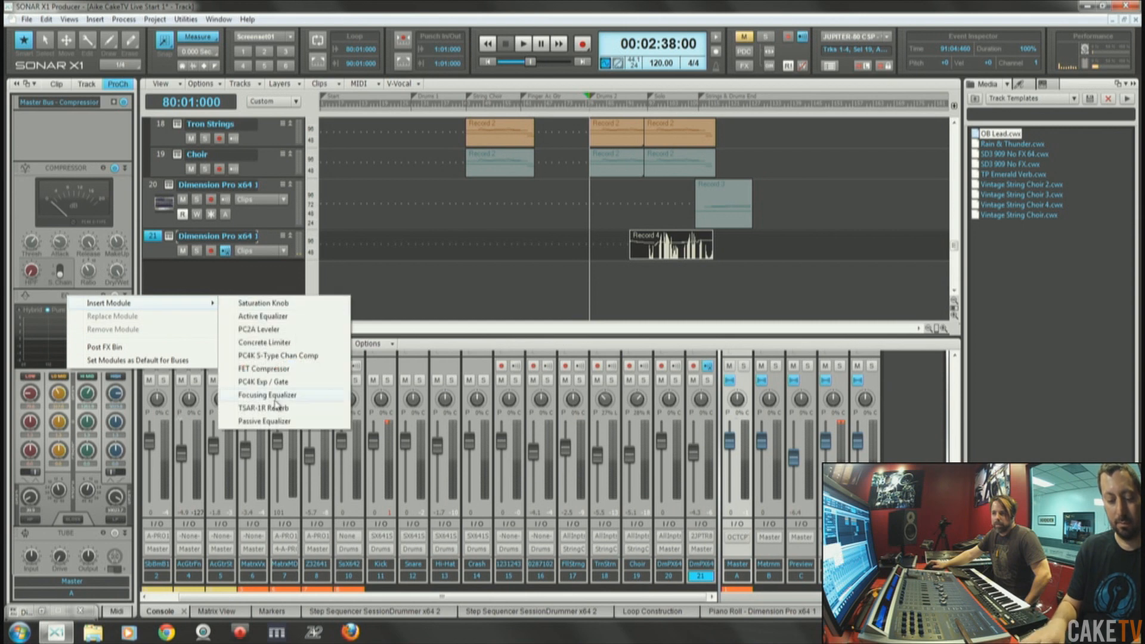
{"action": "left_click", "coordinate": [264, 342]}
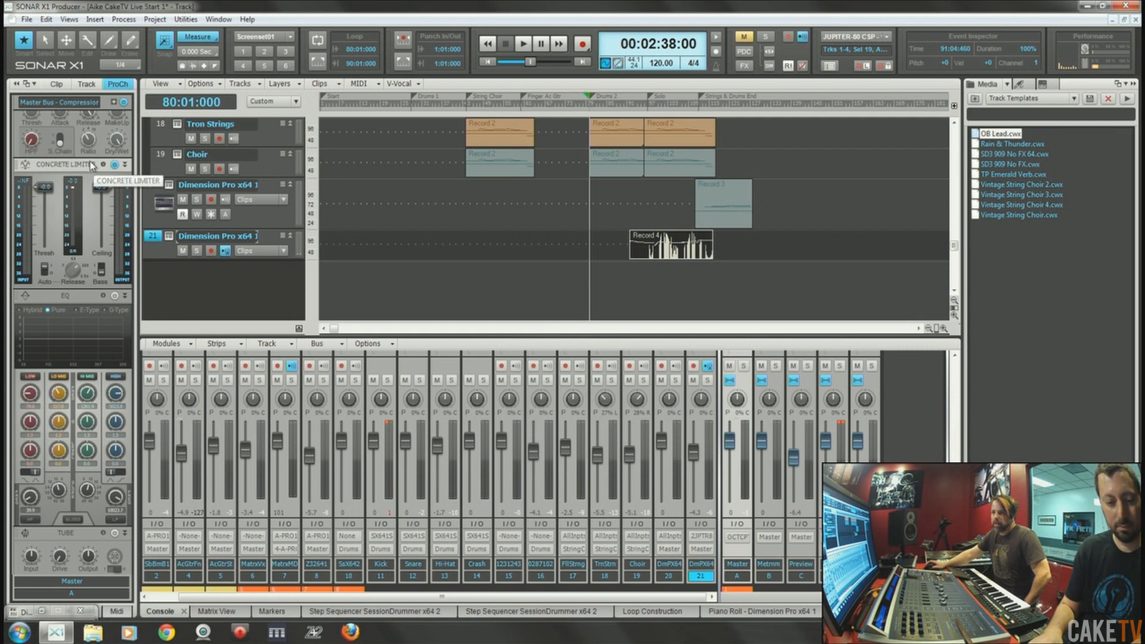
Set the input threshold of the Master bus's Concrete Limiter to -3 dB after auditioning the mix and stopping playback.
{"action": "right_click", "coordinate": [77, 535]}
{"action": "left_click", "coordinate": [105, 571]}
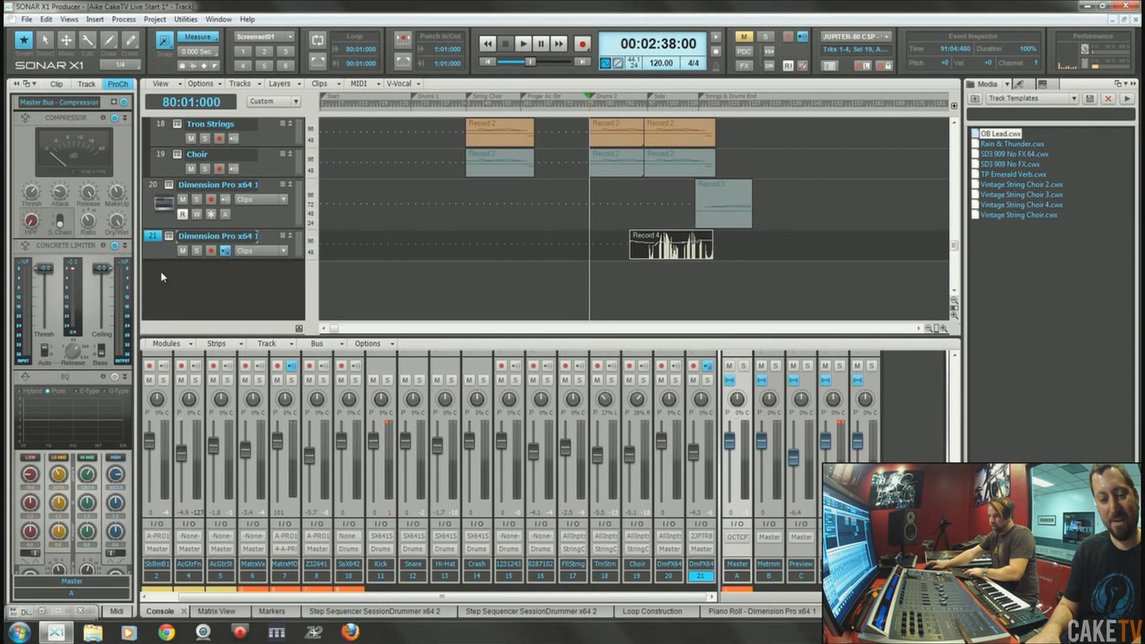
{"action": "key", "text": "space"}
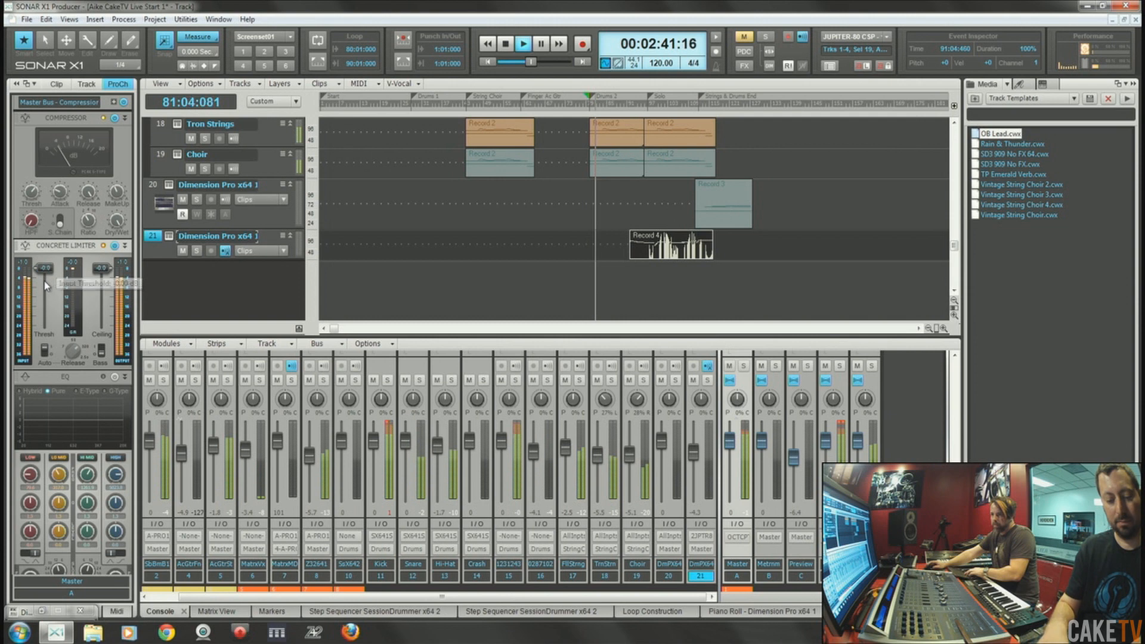
{"action": "left_click_drag", "start_coordinate": [48, 270], "coordinate": [49, 285]}
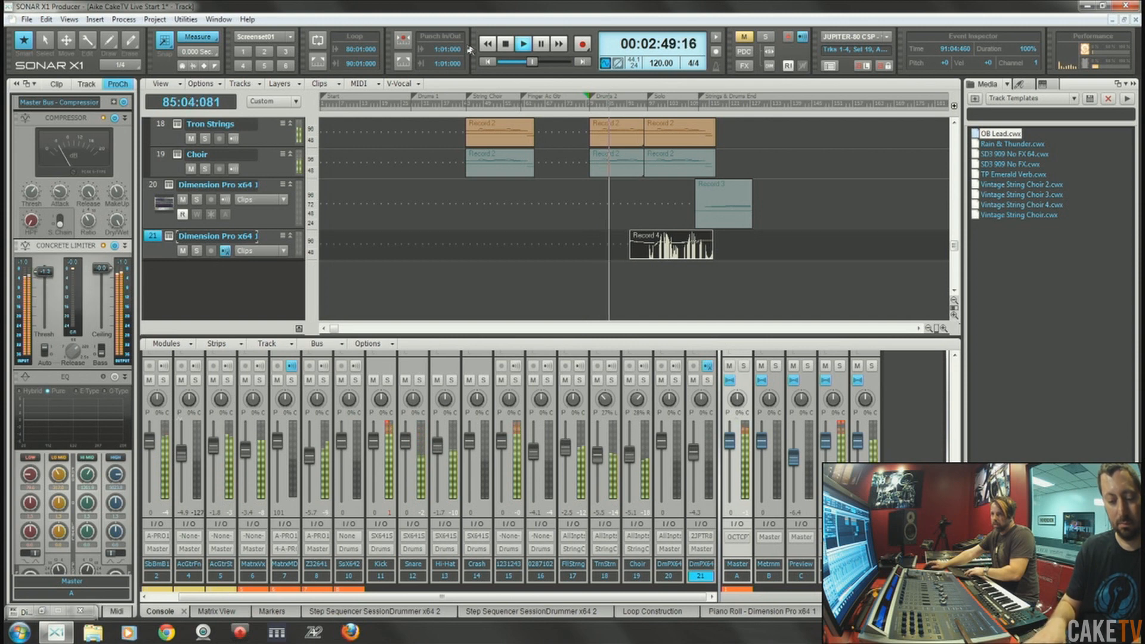
{"action": "left_click", "coordinate": [506, 43]}
{"action": "left_click_drag", "start_coordinate": [43, 275], "coordinate": [48, 286]}
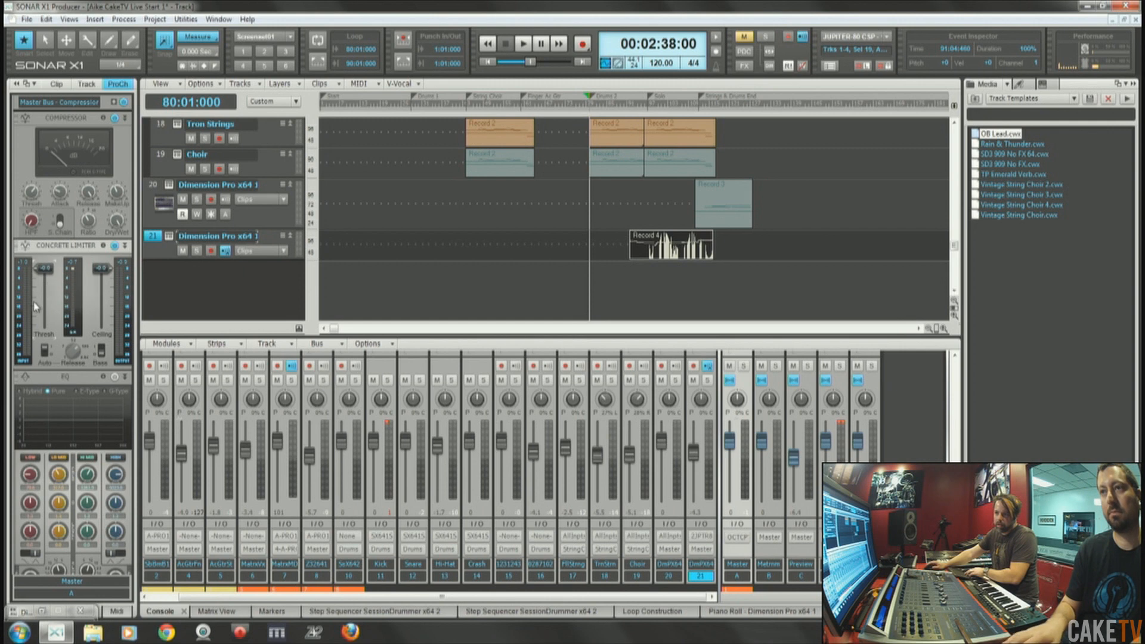
{"action": "left_click_drag", "start_coordinate": [45, 275], "coordinate": [44, 268]}
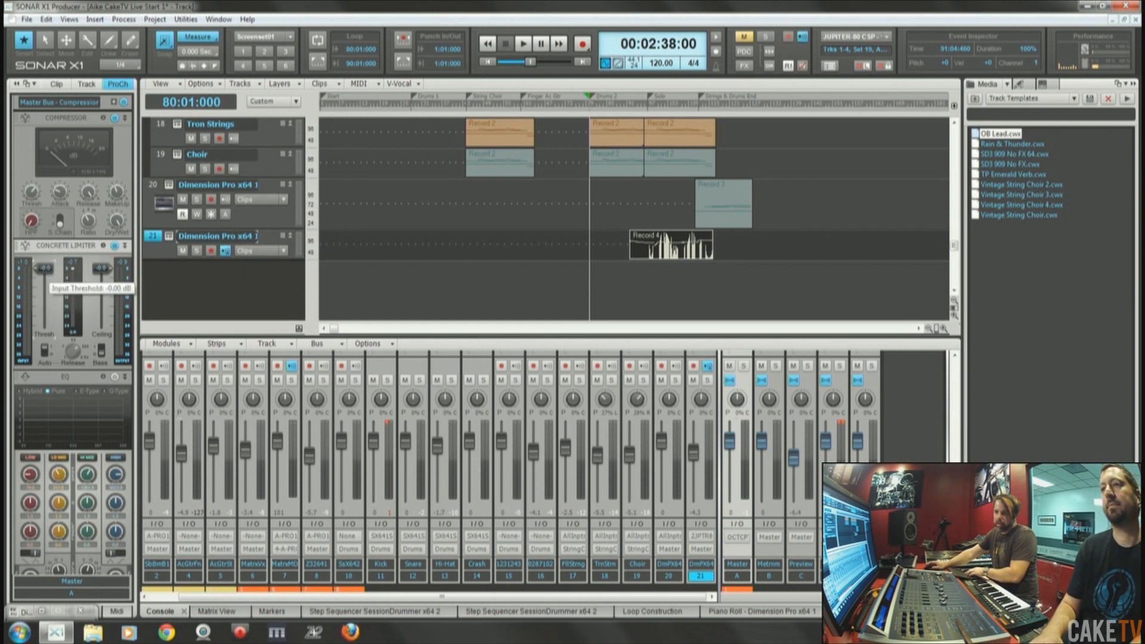
{"action": "right_click", "coordinate": [43, 272]}
{"action": "left_click", "coordinate": [44, 271]}
{"action": "left_click_drag", "start_coordinate": [45, 275], "coordinate": [44, 281]}
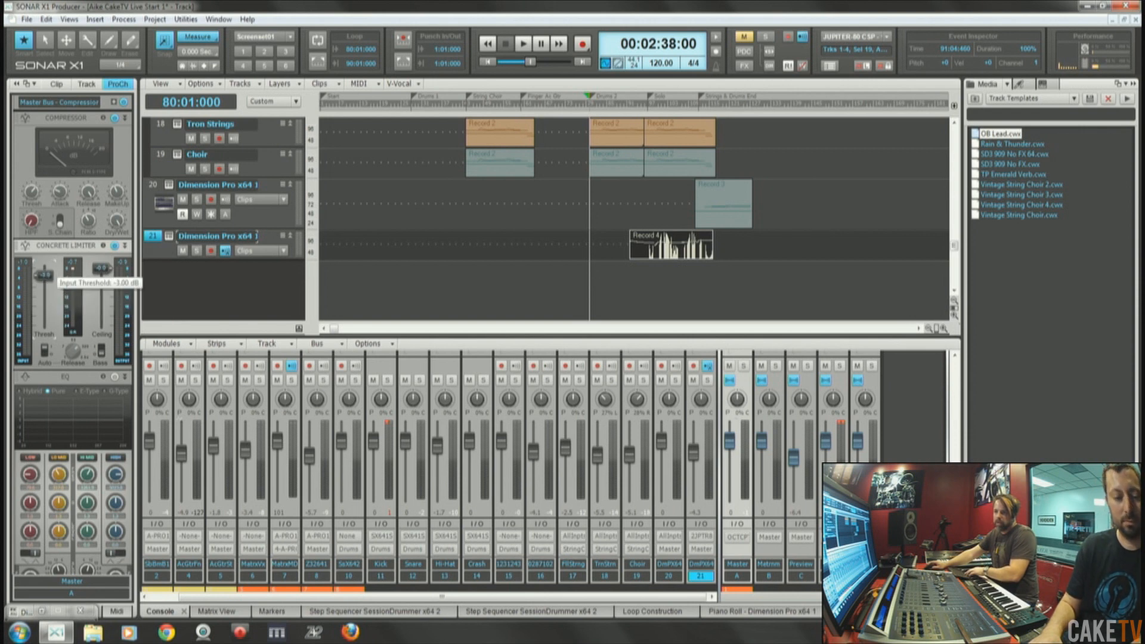
Play back the limited mix, view the Drums bus's ProChannel, and stop with the transport at the project start.
{"action": "left_click", "coordinate": [523, 47]}
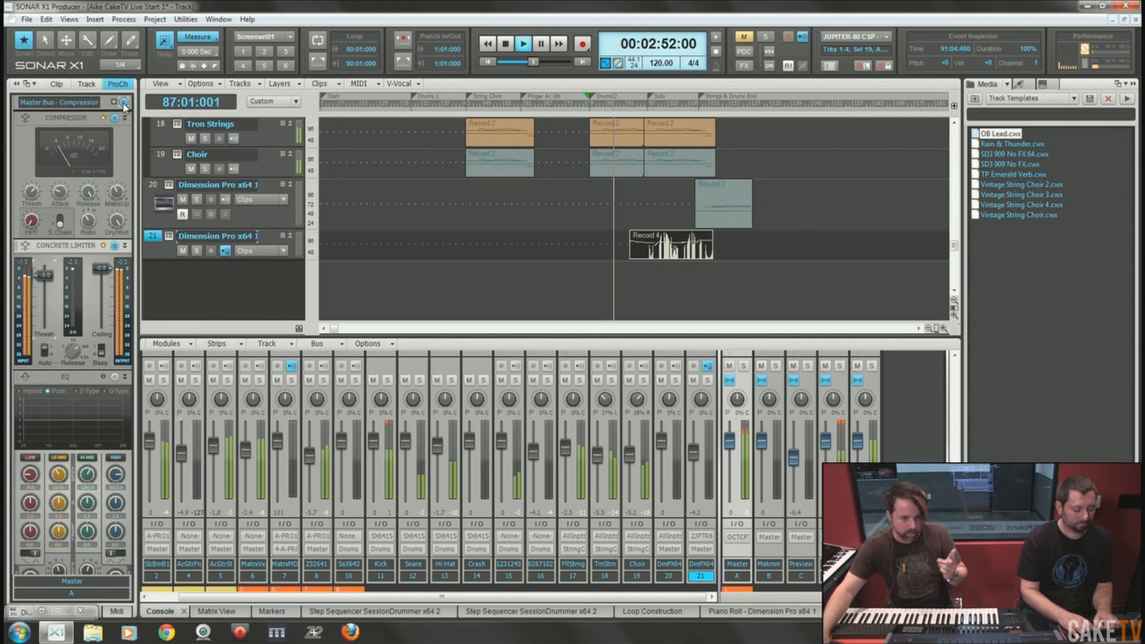
{"action": "left_click", "coordinate": [826, 440]}
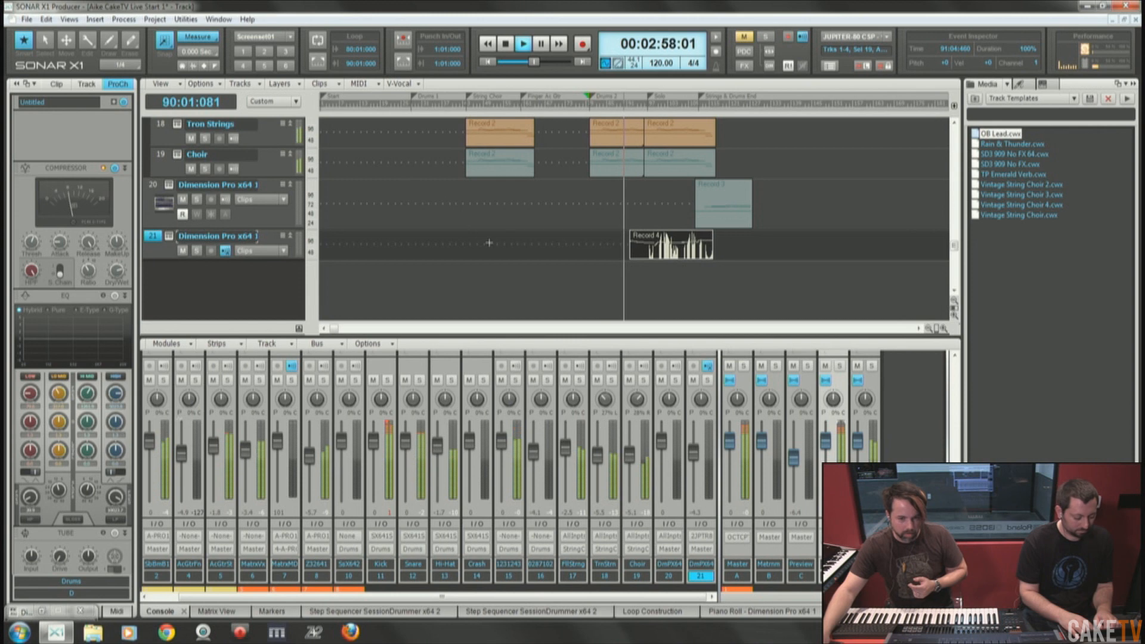
{"action": "left_click", "coordinate": [506, 44]}
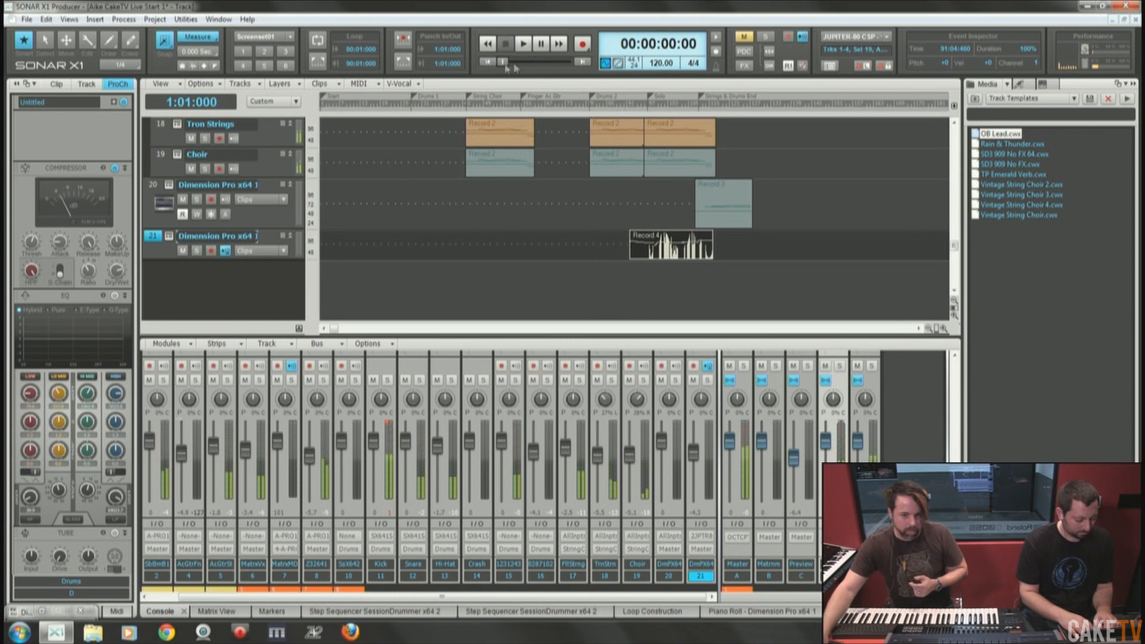
{"action": "scroll", "coordinate": [225, 281], "scroll_direction": "up", "scroll_amount": 15}
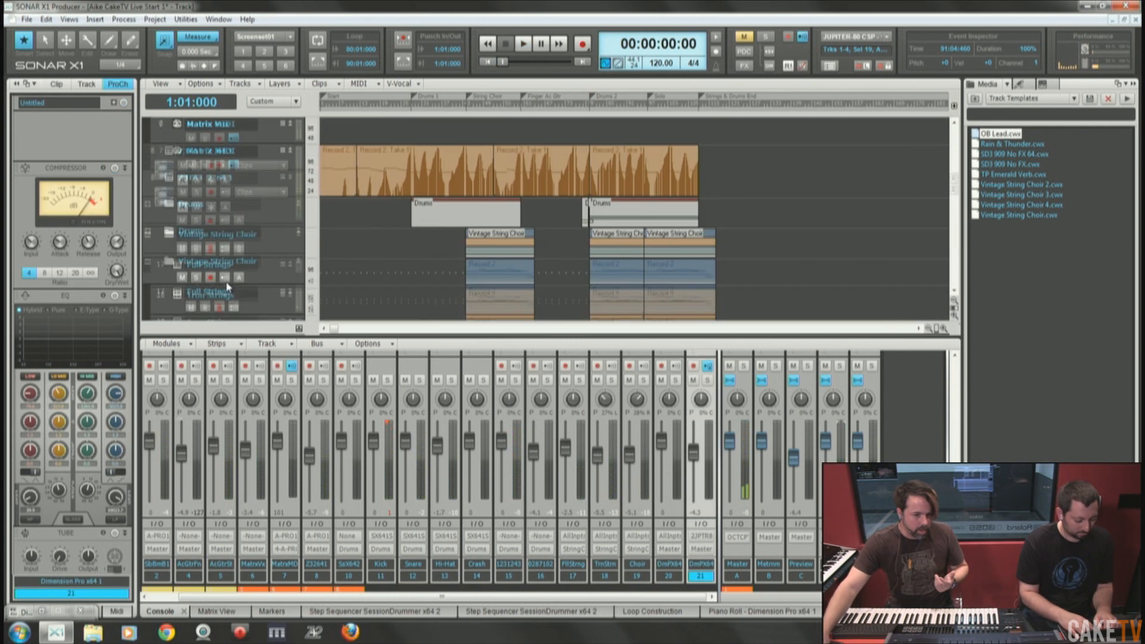
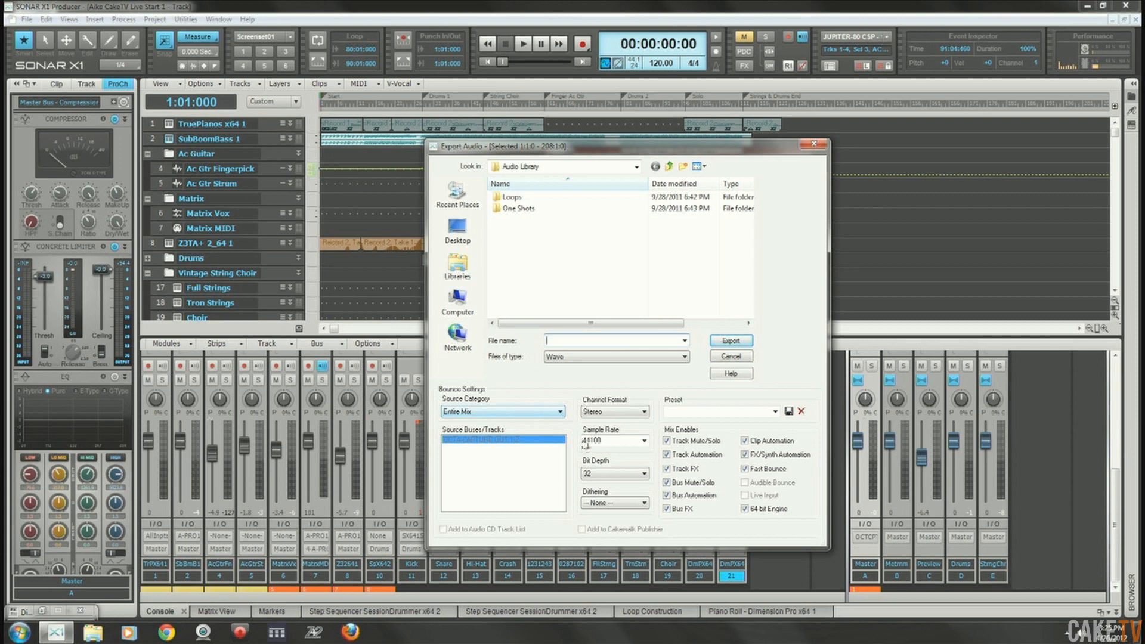
In the audio export settings, set the bit depth to 16 and try Power 3 dithering before returning it to None.
{"action": "left_click", "coordinate": [644, 440]}
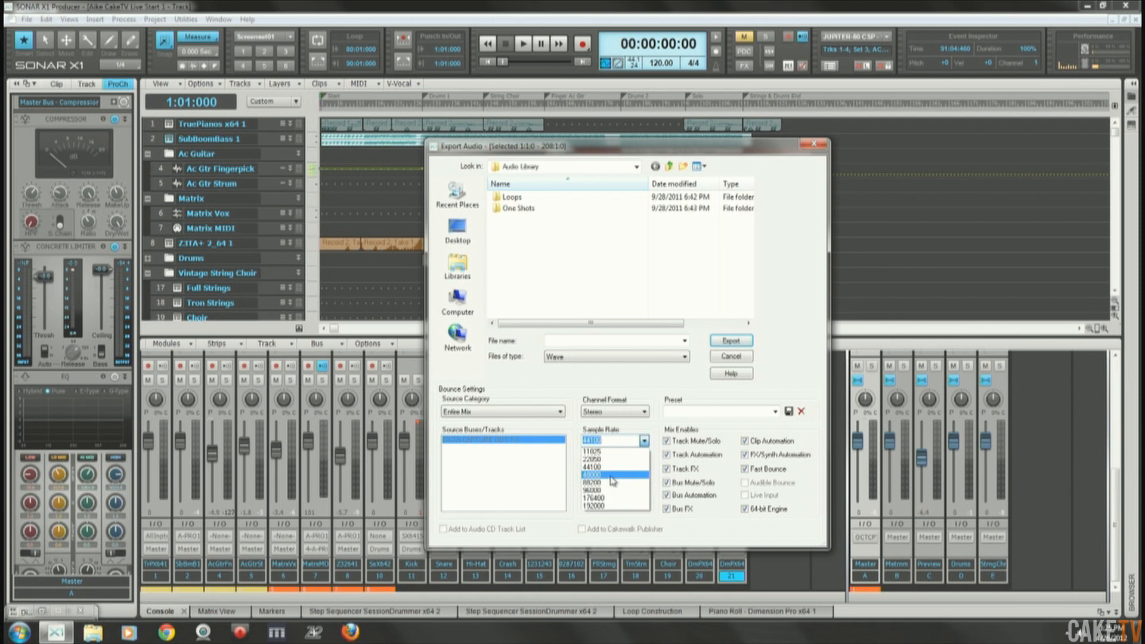
{"action": "left_click", "coordinate": [645, 440]}
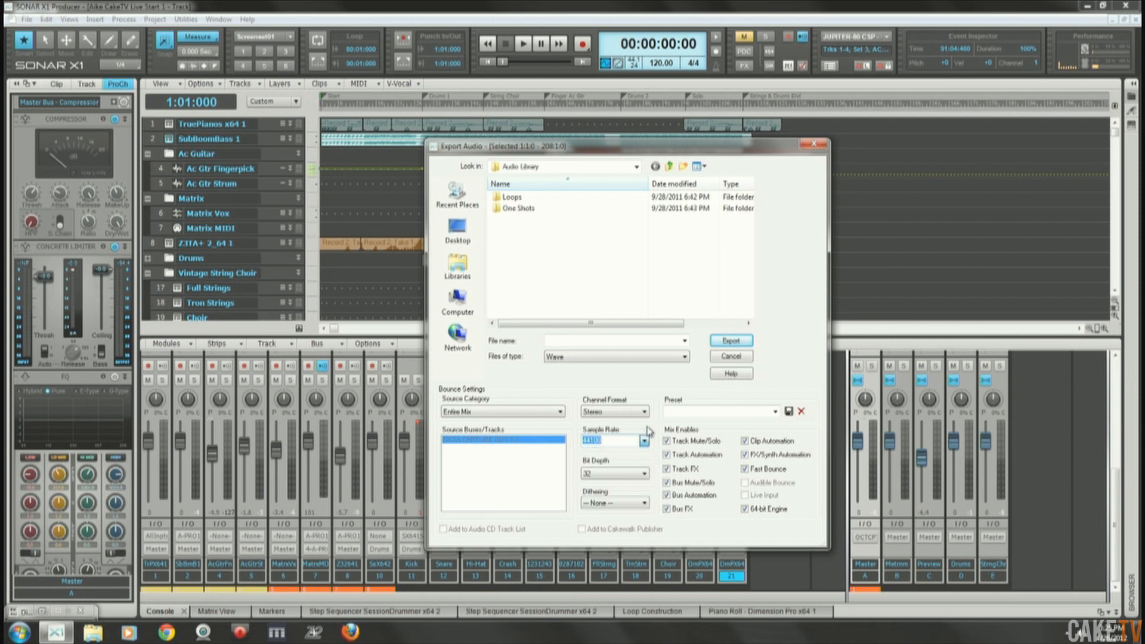
{"action": "left_click", "coordinate": [645, 474]}
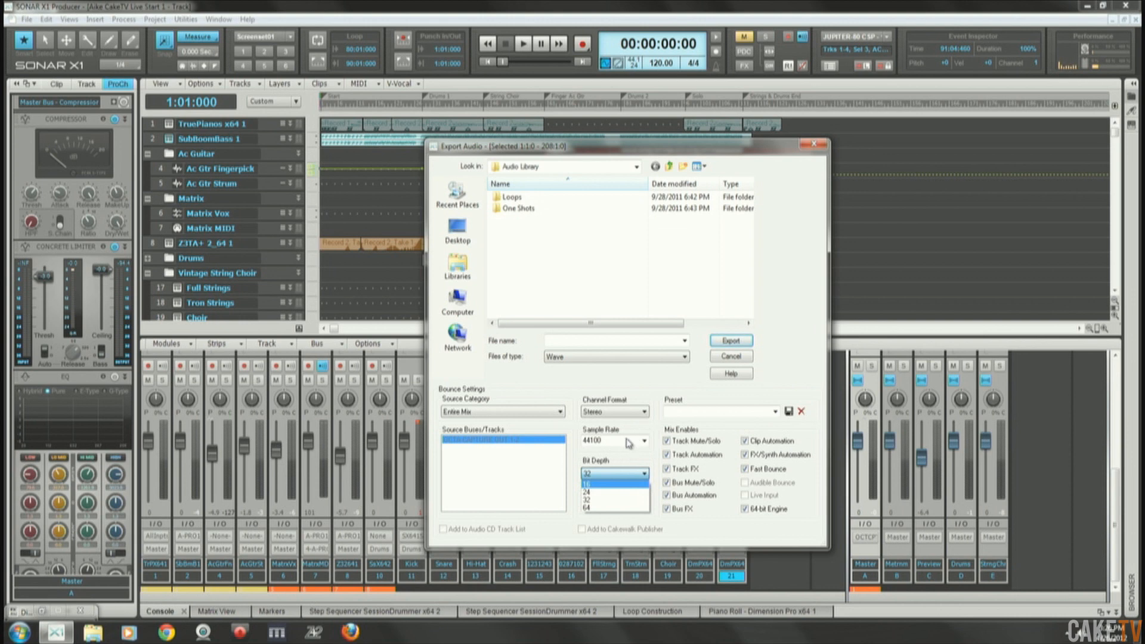
{"action": "left_click", "coordinate": [604, 484]}
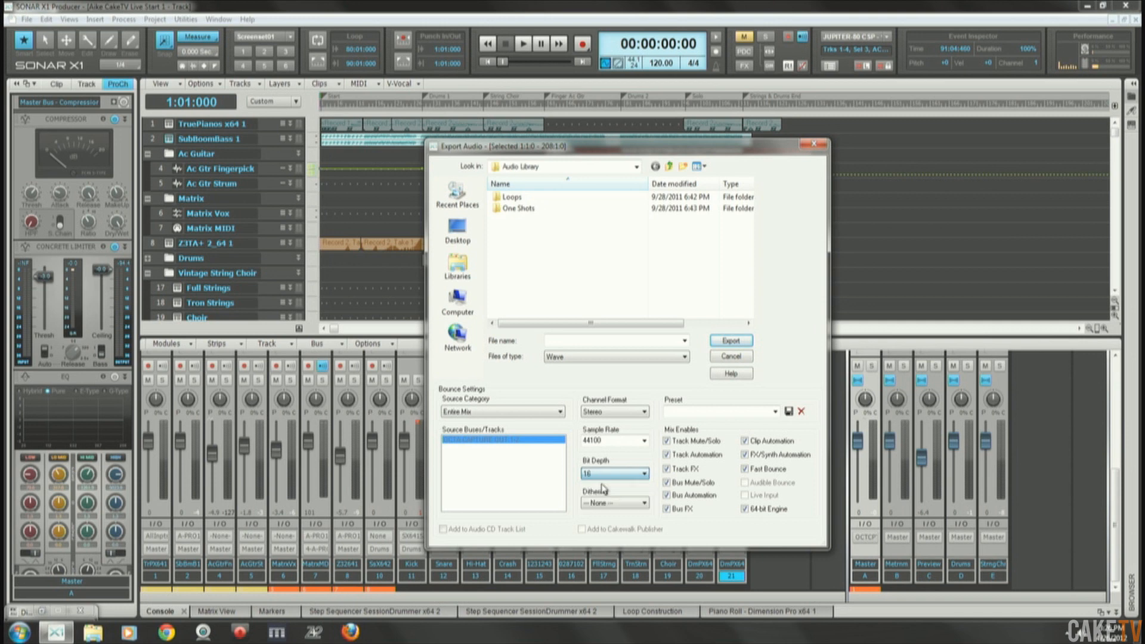
{"action": "left_click", "coordinate": [622, 505]}
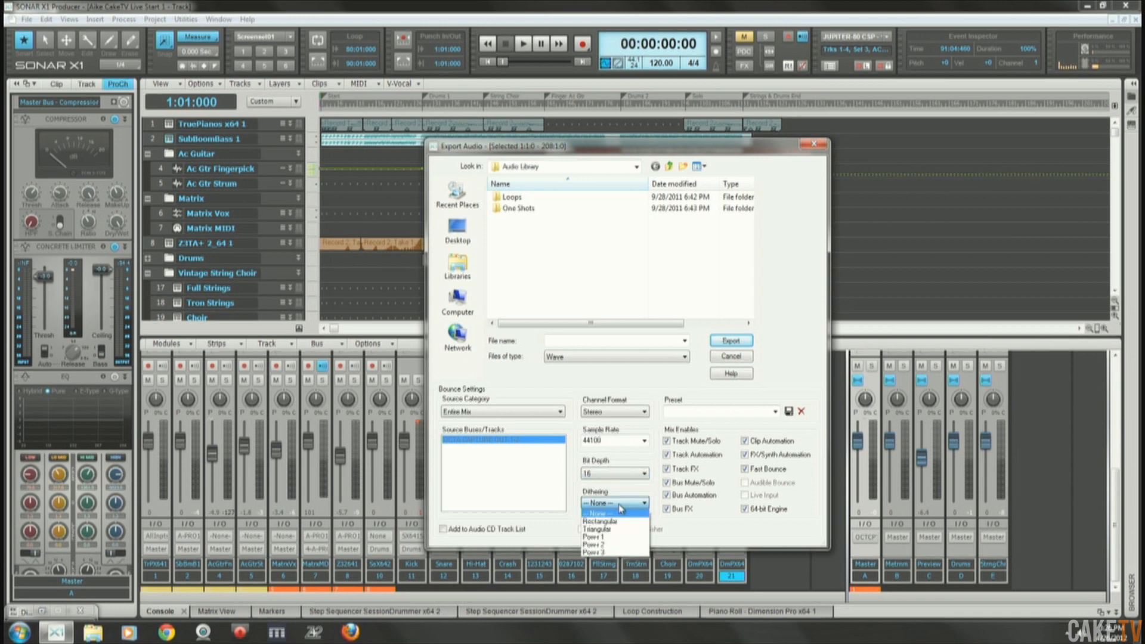
{"action": "left_click", "coordinate": [611, 554]}
{"action": "left_click", "coordinate": [640, 504]}
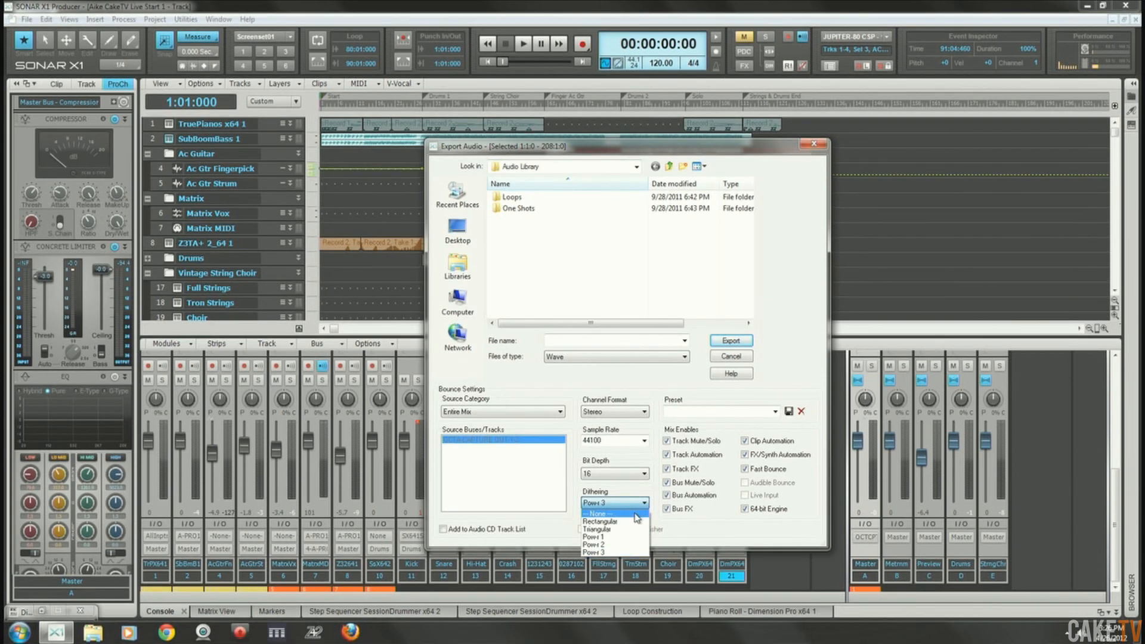
{"action": "left_click", "coordinate": [636, 516]}
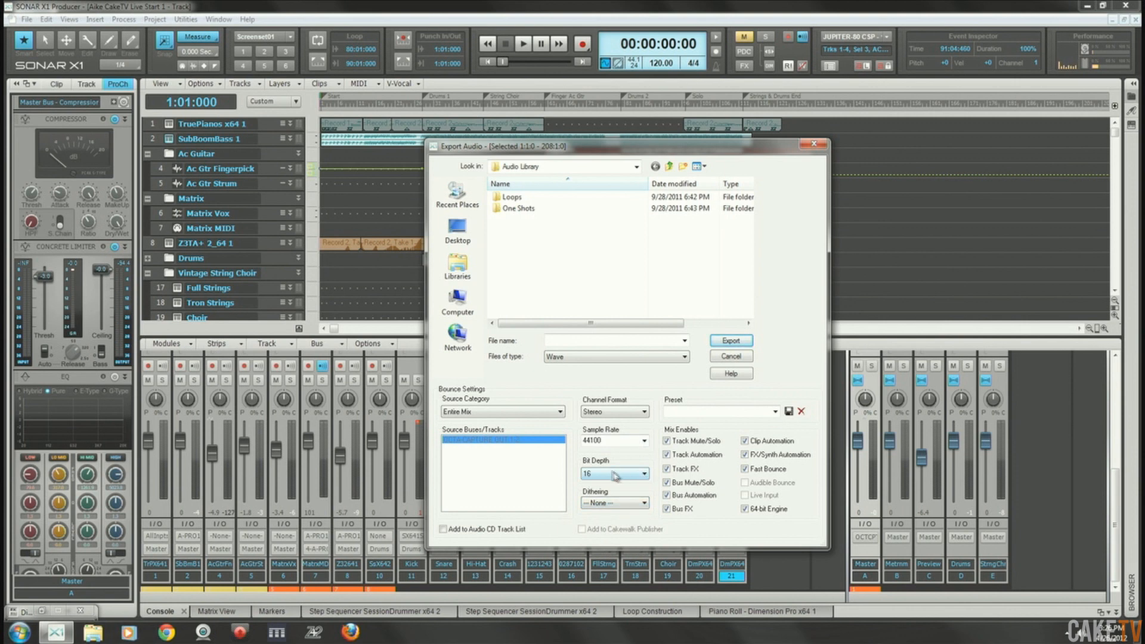
Switch the export source category to Tracks and cancel the export.
{"action": "left_click", "coordinate": [645, 477]}
{"action": "left_click", "coordinate": [642, 471]}
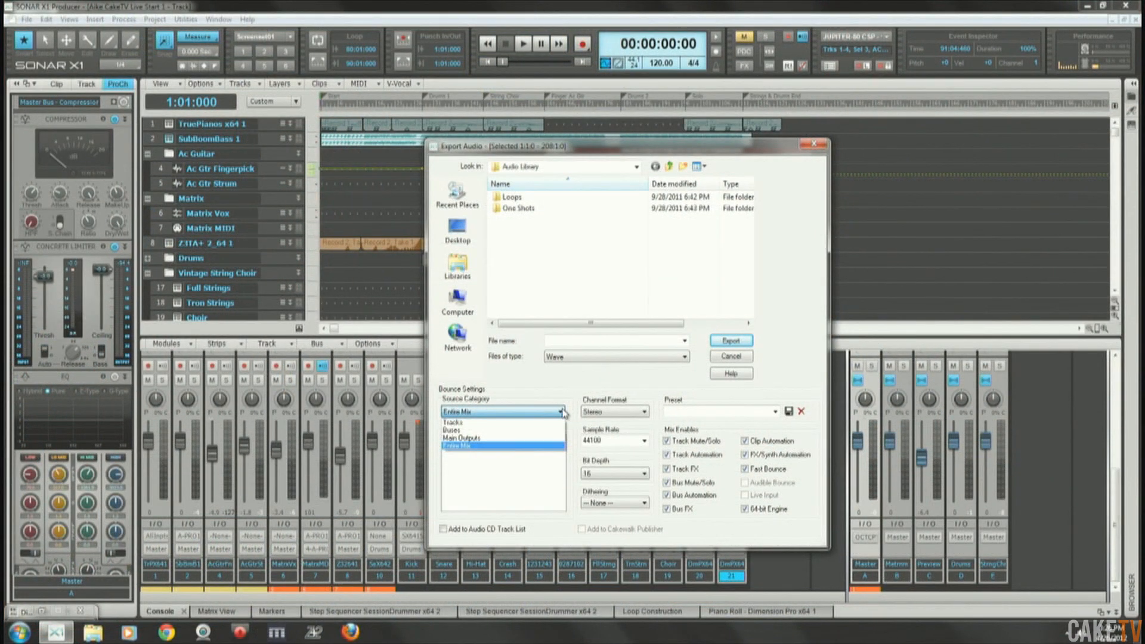
{"action": "left_click", "coordinate": [536, 423]}
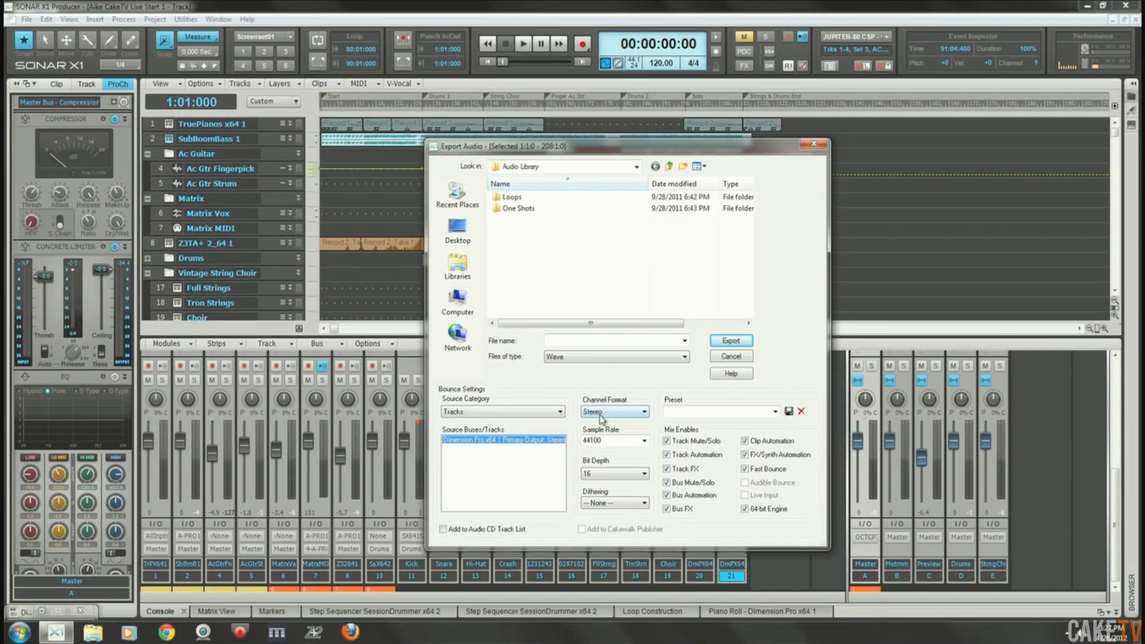
{"action": "left_click", "coordinate": [740, 356]}
Select all tracks in the project and reopen the audio export with the source category set to Tracks.
{"action": "left_click", "coordinate": [270, 199]}
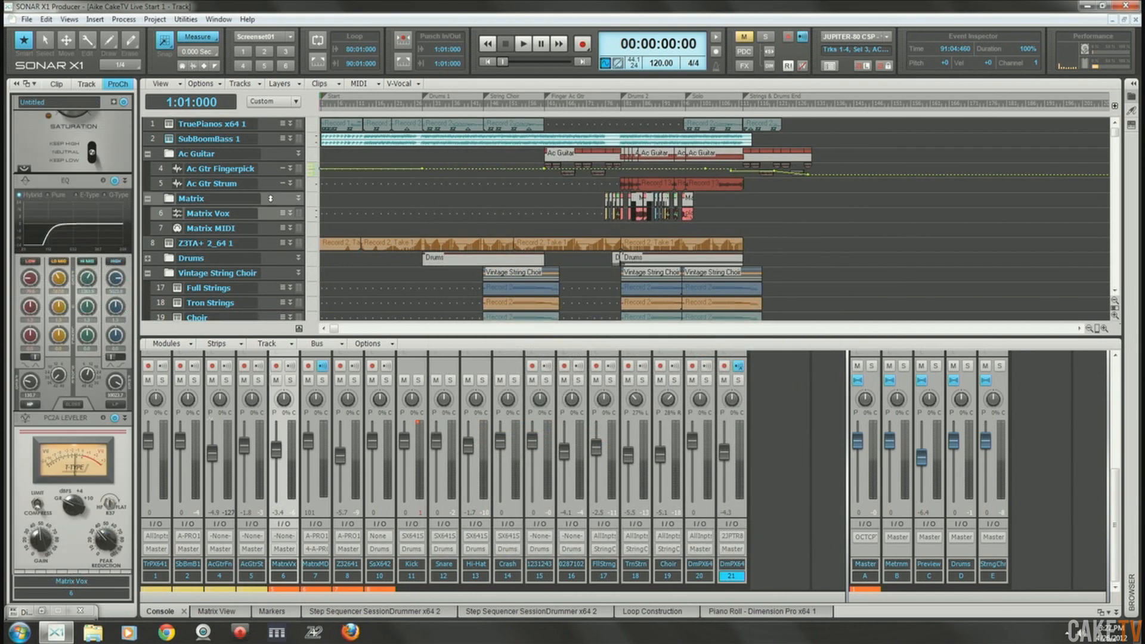
{"action": "key", "text": "ctrl+a"}
{"action": "left_click", "coordinate": [27, 19]}
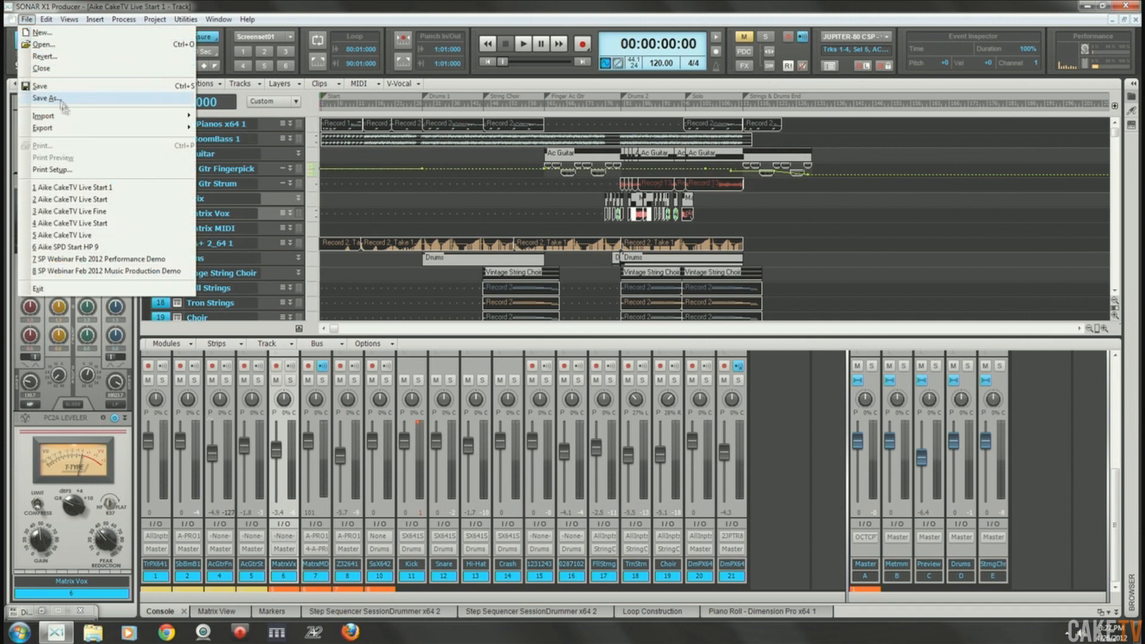
{"action": "mouse_move", "coordinate": [93, 128]}
{"action": "left_click", "coordinate": [217, 128]}
{"action": "left_click", "coordinate": [540, 411]}
{"action": "left_click", "coordinate": [521, 422]}
{"action": "left_click_drag", "start_coordinate": [561, 452], "coordinate": [568, 463]}
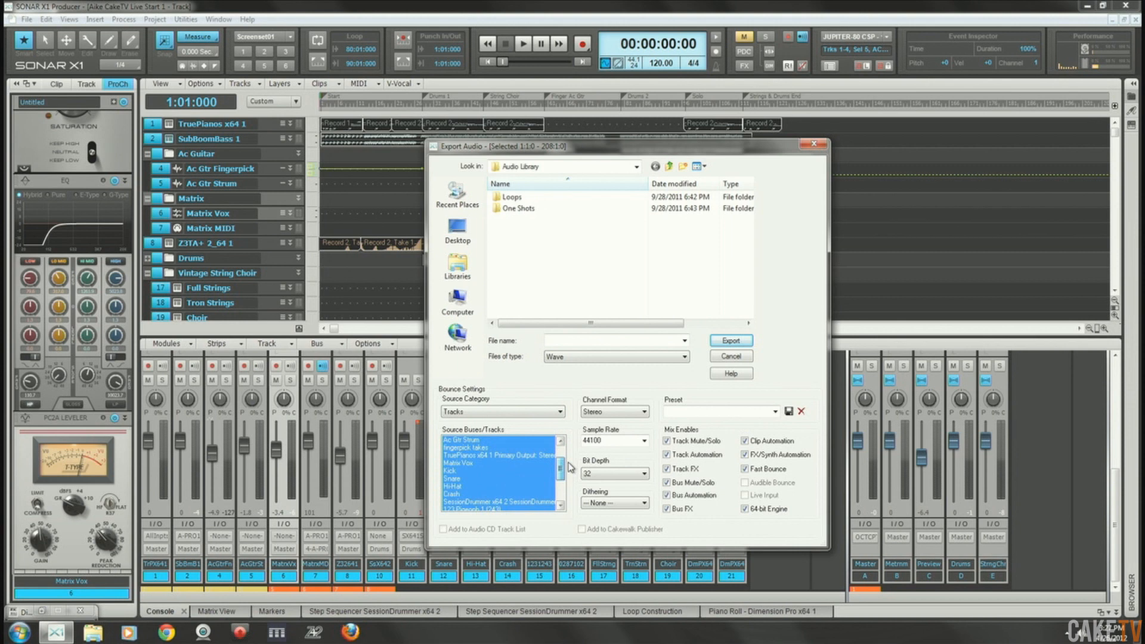
Look through the source track list and change the export source category to Buses, keeping Master, Drums and String Choir selected.
{"action": "left_click", "coordinate": [457, 480]}
{"action": "left_click", "coordinate": [473, 482]}
{"action": "mouse_move", "coordinate": [561, 471]}
{"action": "left_mouse_down"}
{"action": "mouse_move", "coordinate": [561, 492]}
{"action": "mouse_move", "coordinate": [563, 450]}
{"action": "left_mouse_up"}
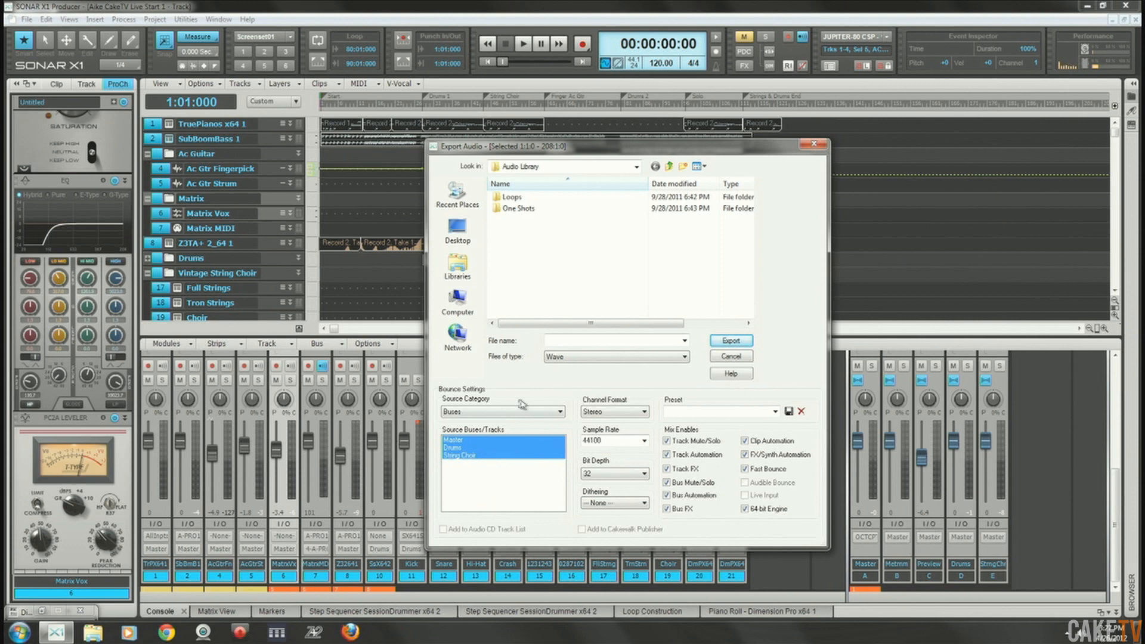
{"action": "left_click", "coordinate": [458, 440]}
{"action": "left_click", "coordinate": [459, 441]}
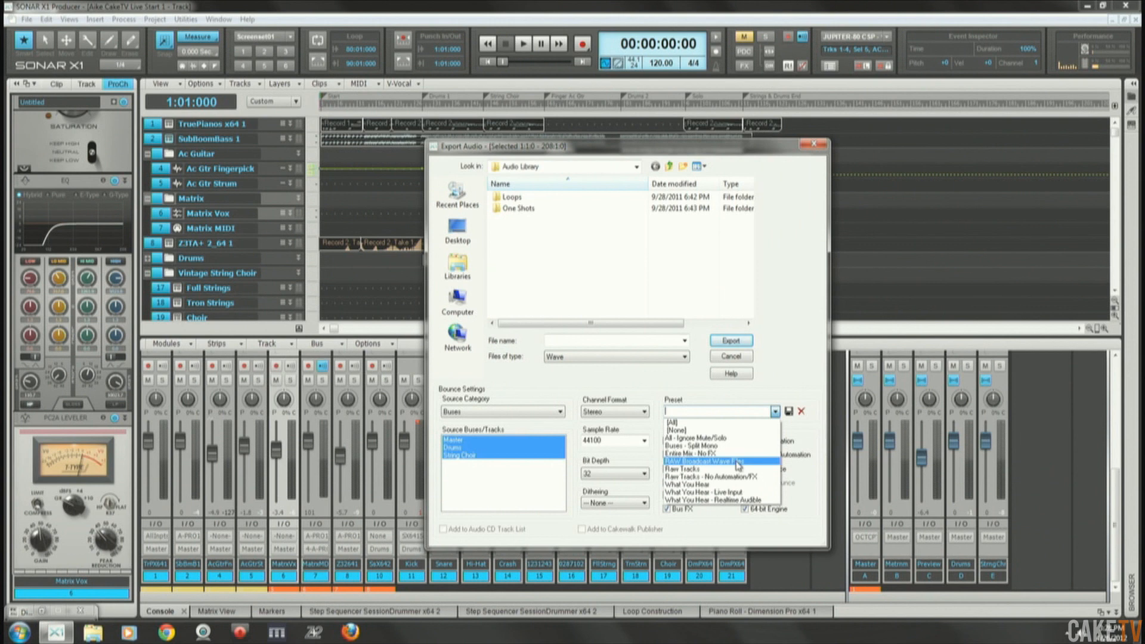
Examine the available export presets, dithering options and file types, leaving dithering at None.
{"action": "left_click", "coordinate": [753, 398]}
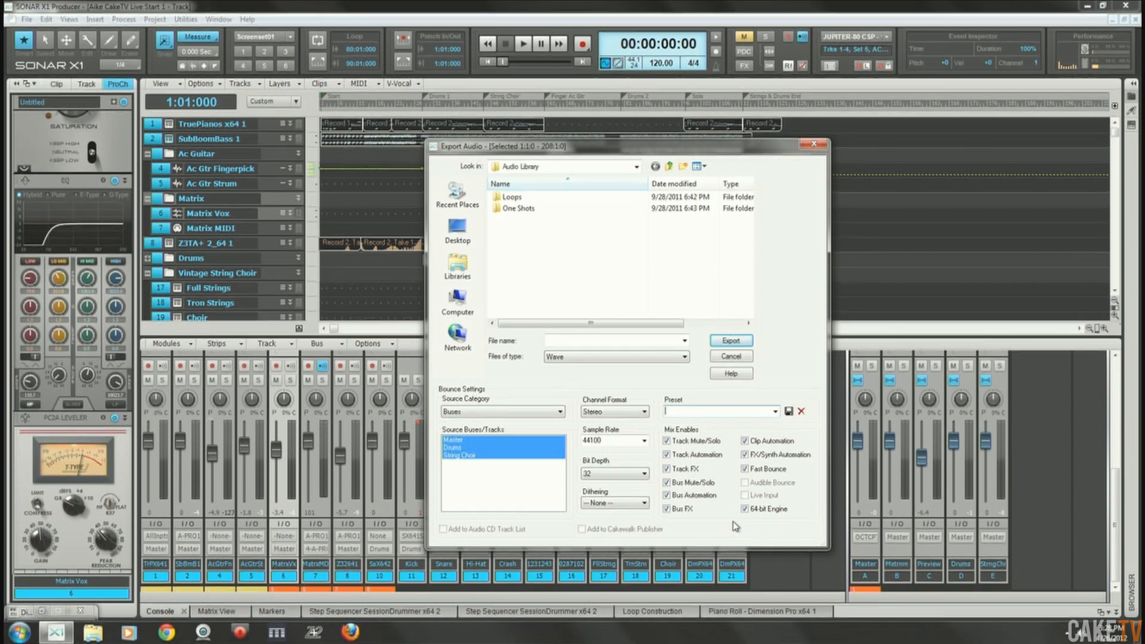
{"action": "left_click", "coordinate": [645, 503]}
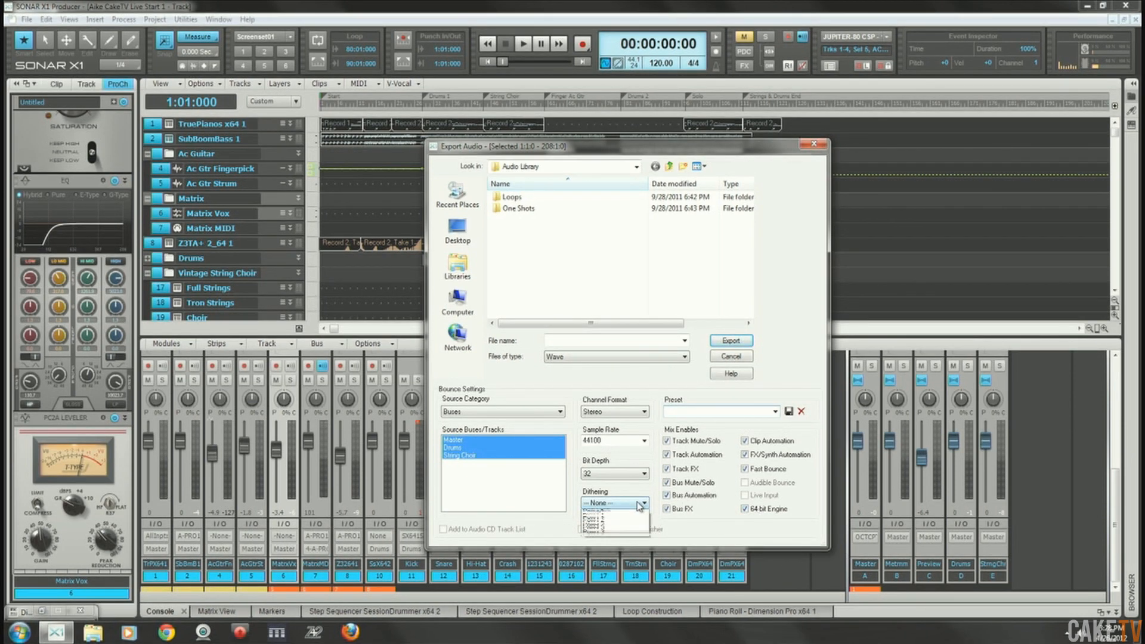
{"action": "left_click", "coordinate": [599, 513]}
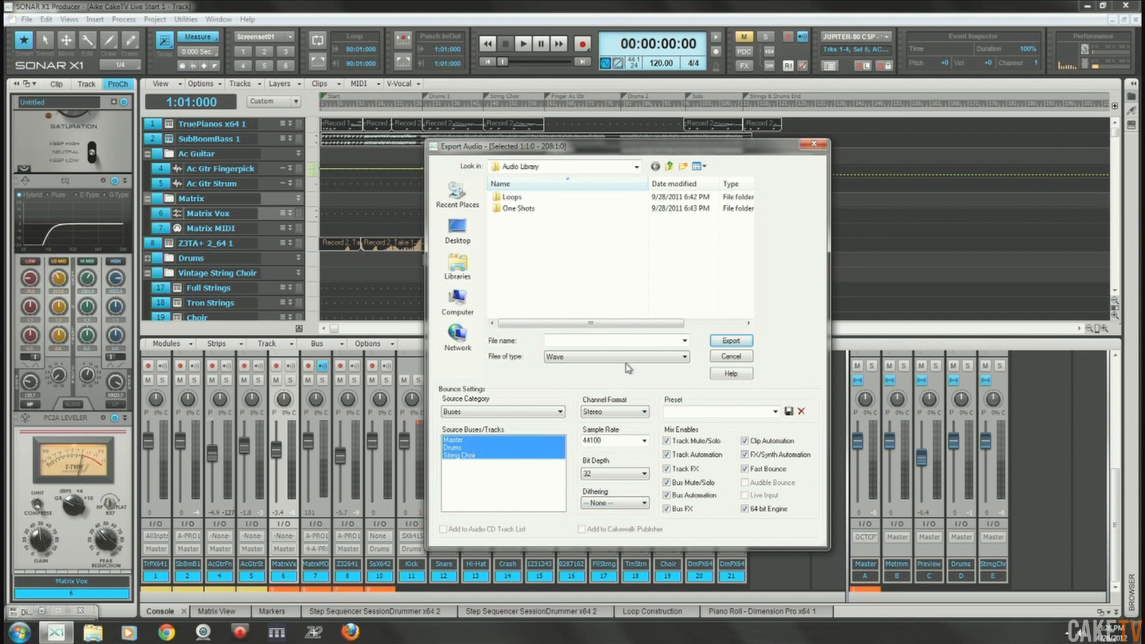
{"action": "left_click", "coordinate": [680, 361]}
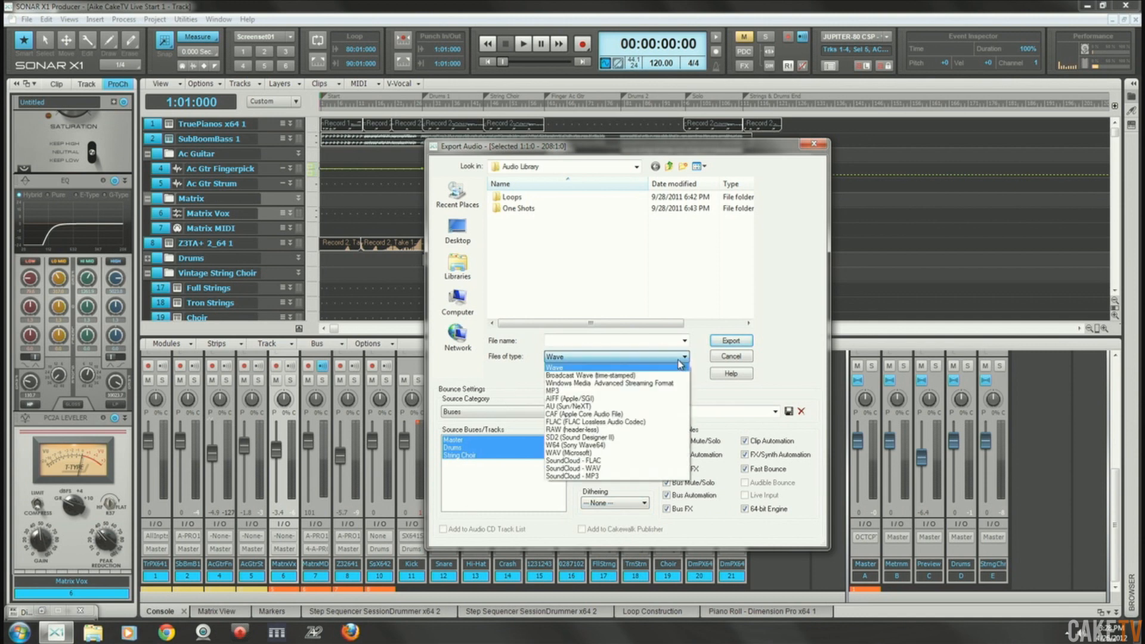
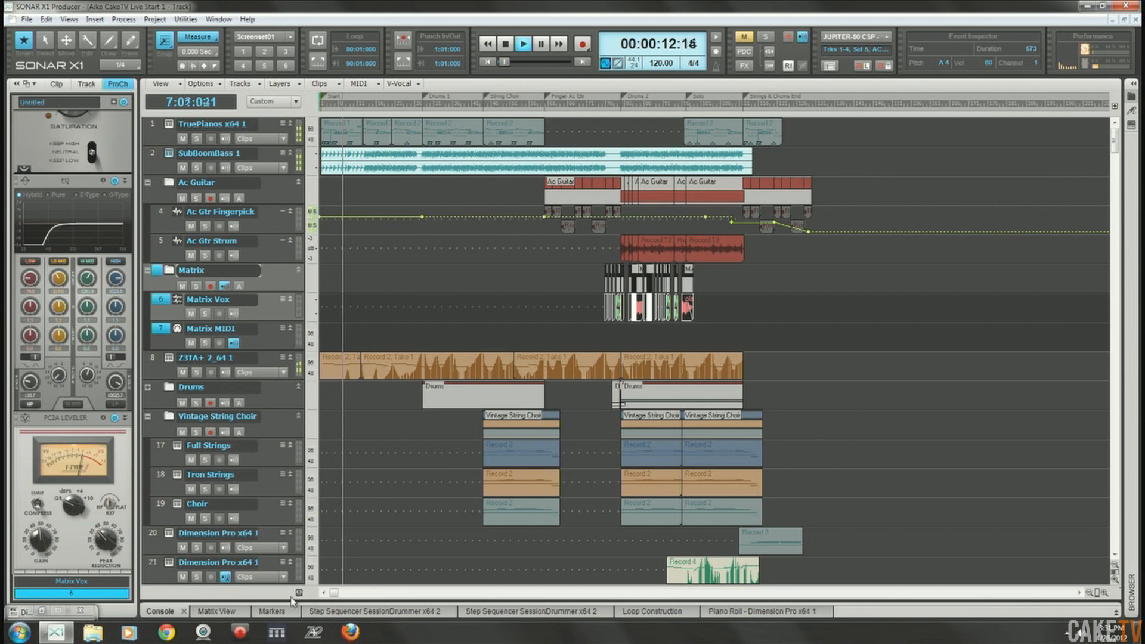
Show the bus pane below the tracks and view the ProChannel of the Master bus and the TruePianos track during playback.
{"action": "left_click", "coordinate": [299, 594]}
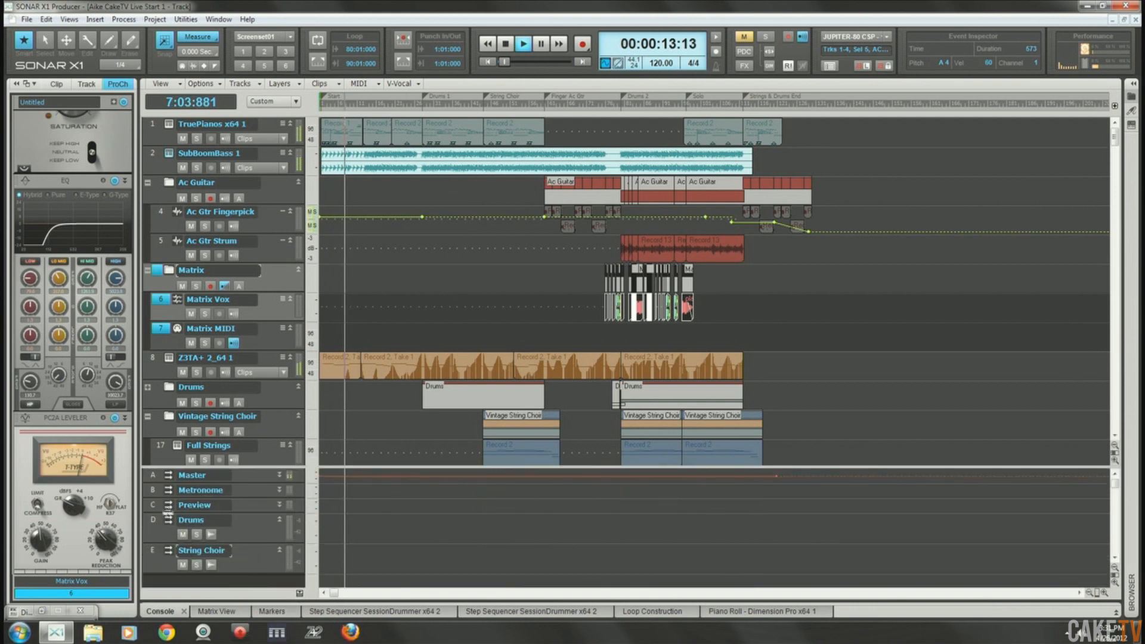
{"action": "left_click", "coordinate": [153, 476]}
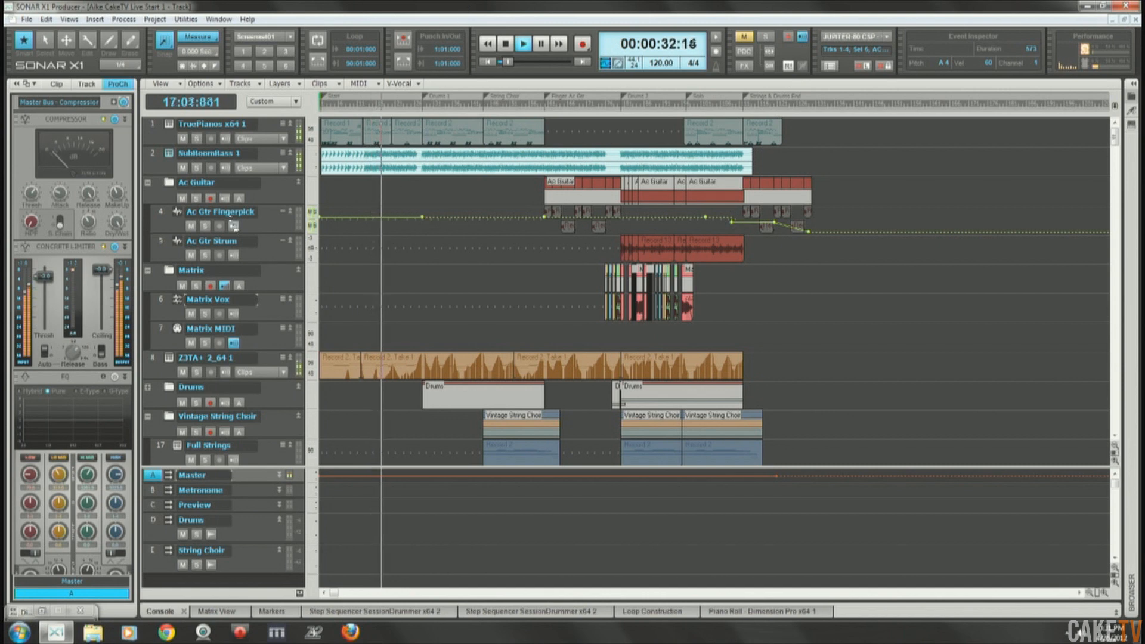
{"action": "left_click", "coordinate": [156, 125]}
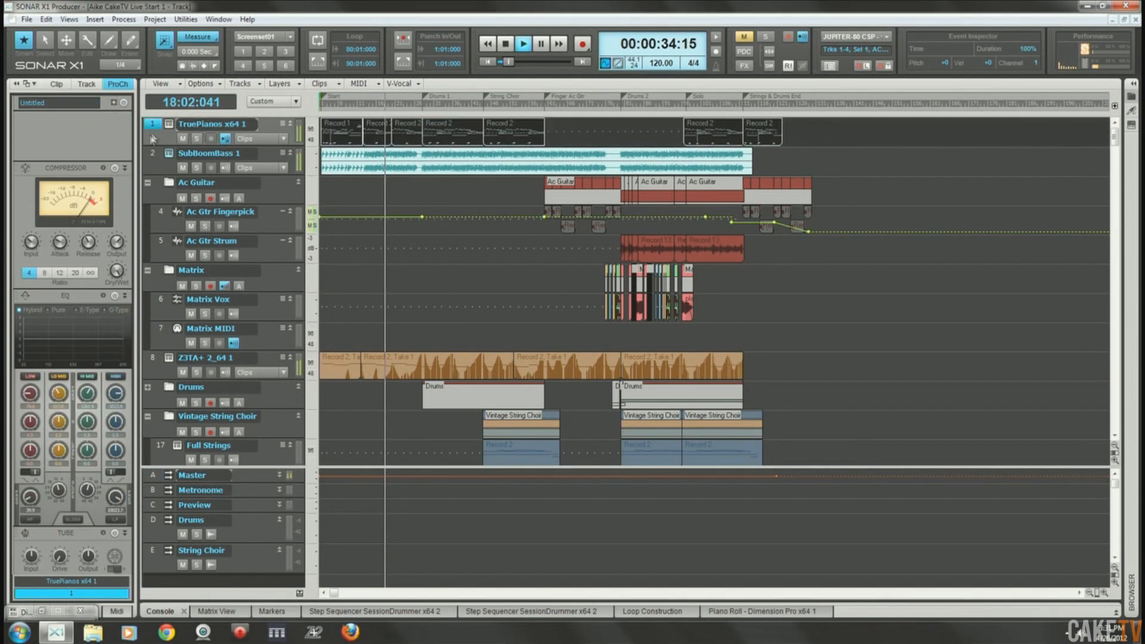
Switch the inspector from the ProChannel to the channel strips and expand the Drums track folder.
{"action": "left_click", "coordinate": [117, 84]}
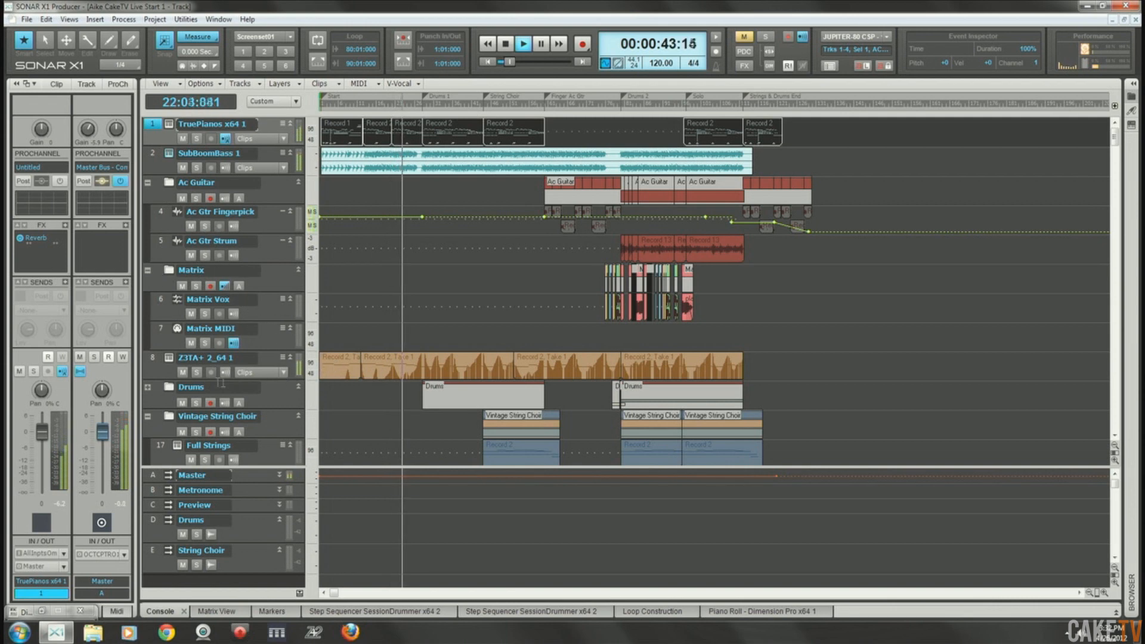
{"action": "left_click", "coordinate": [148, 387]}
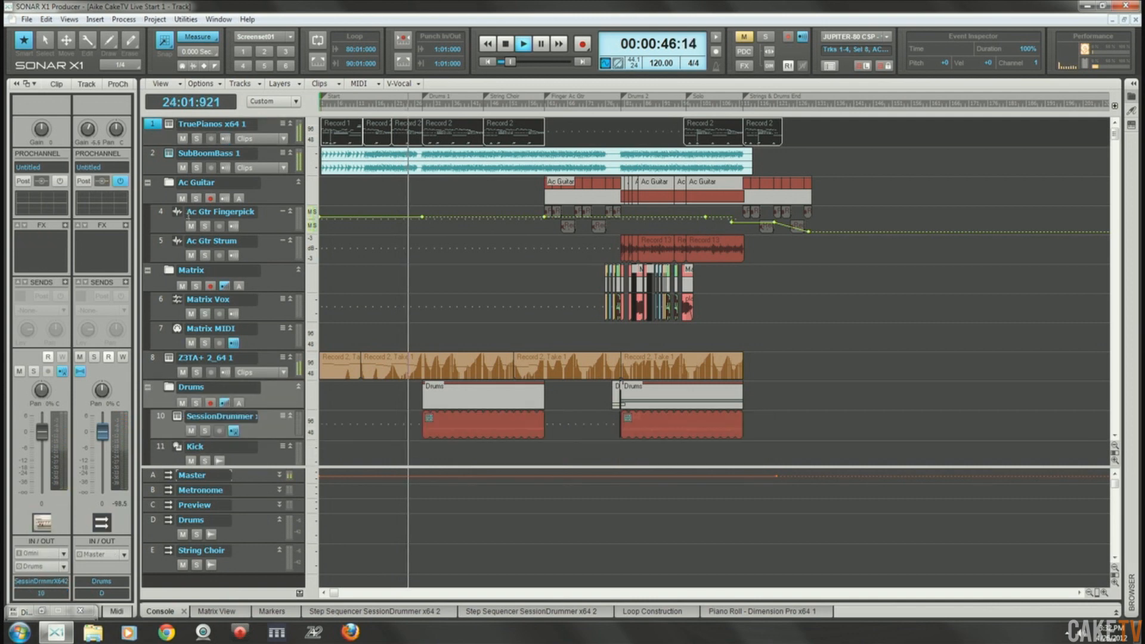
Enlarge the track pane above the buses and fit all tracks into it, with the timeline zoomed in slightly.
{"action": "left_click_drag", "start_coordinate": [275, 467], "coordinate": [275, 480]}
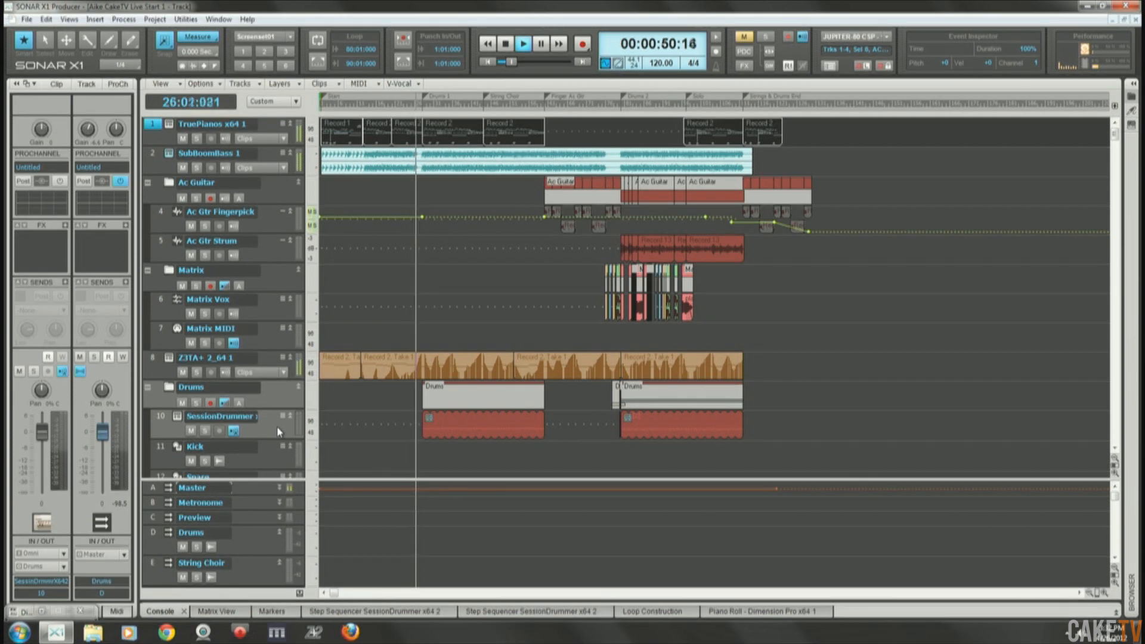
{"action": "key", "text": "f"}
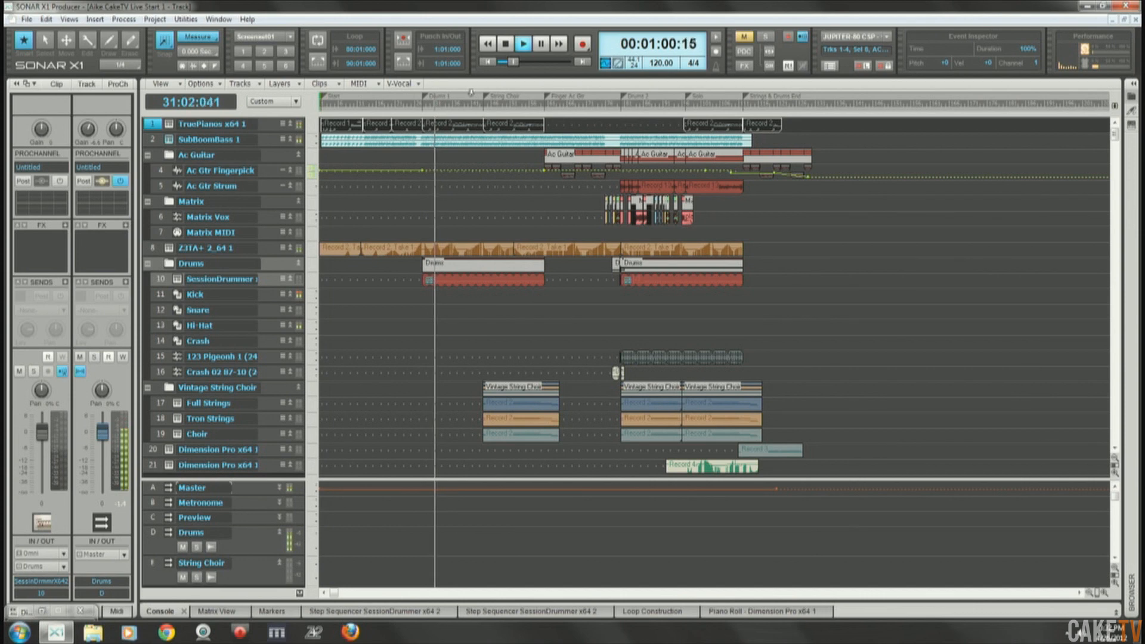
{"action": "left_click_drag", "start_coordinate": [471, 93], "coordinate": [475, 106]}
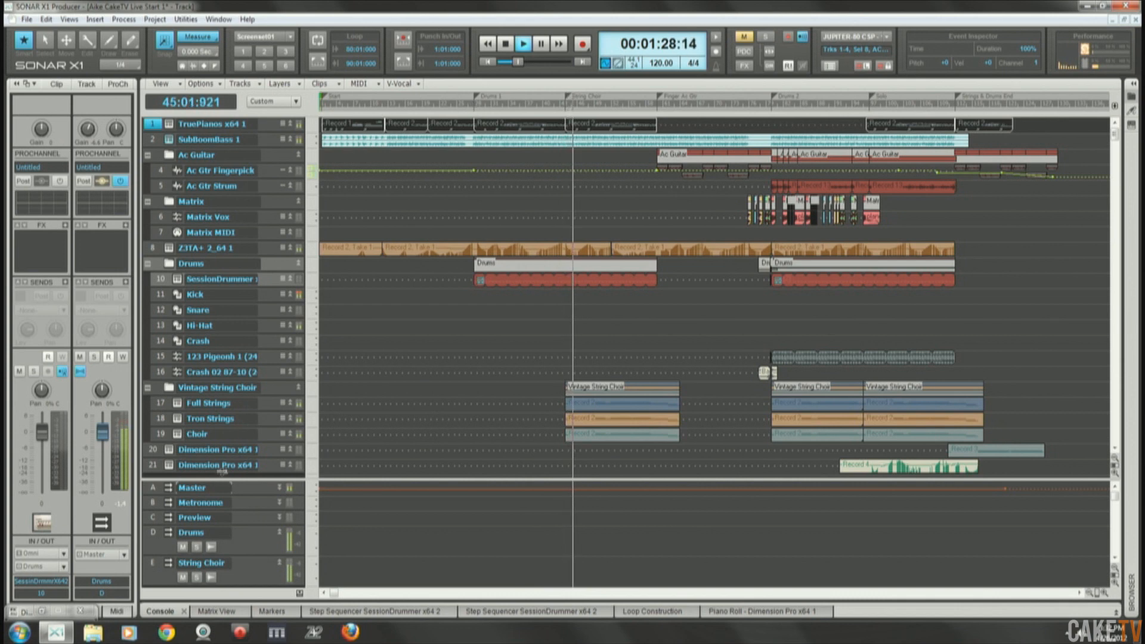
Select the String Choir bus and lower its volume to about -3.5 dB during playback.
{"action": "left_click", "coordinate": [179, 563]}
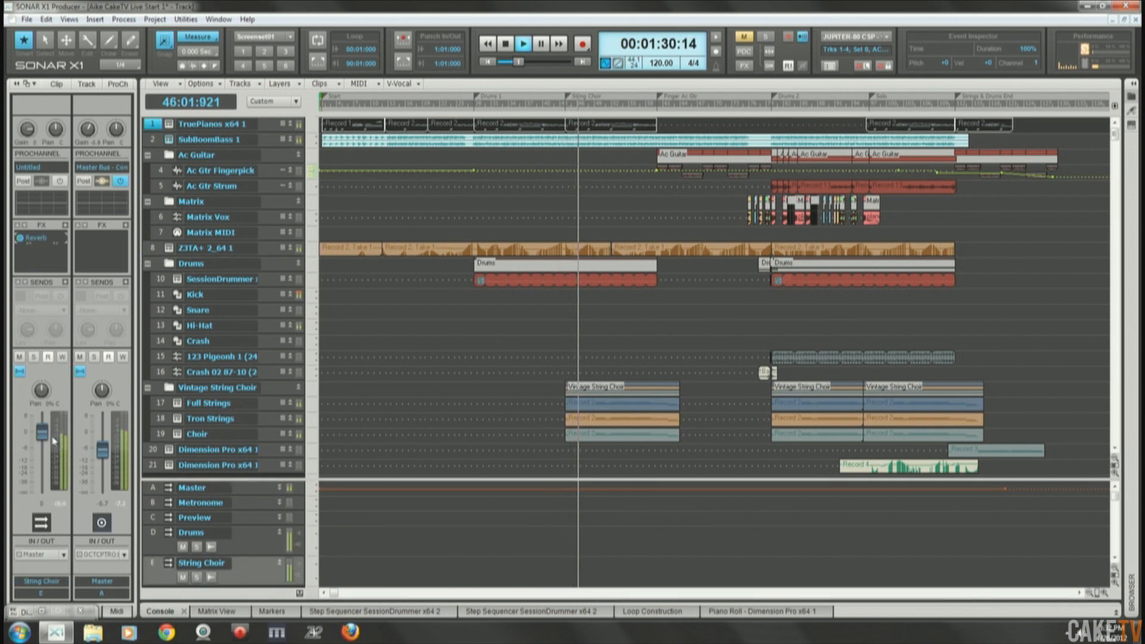
{"action": "left_click_drag", "start_coordinate": [45, 435], "coordinate": [45, 441]}
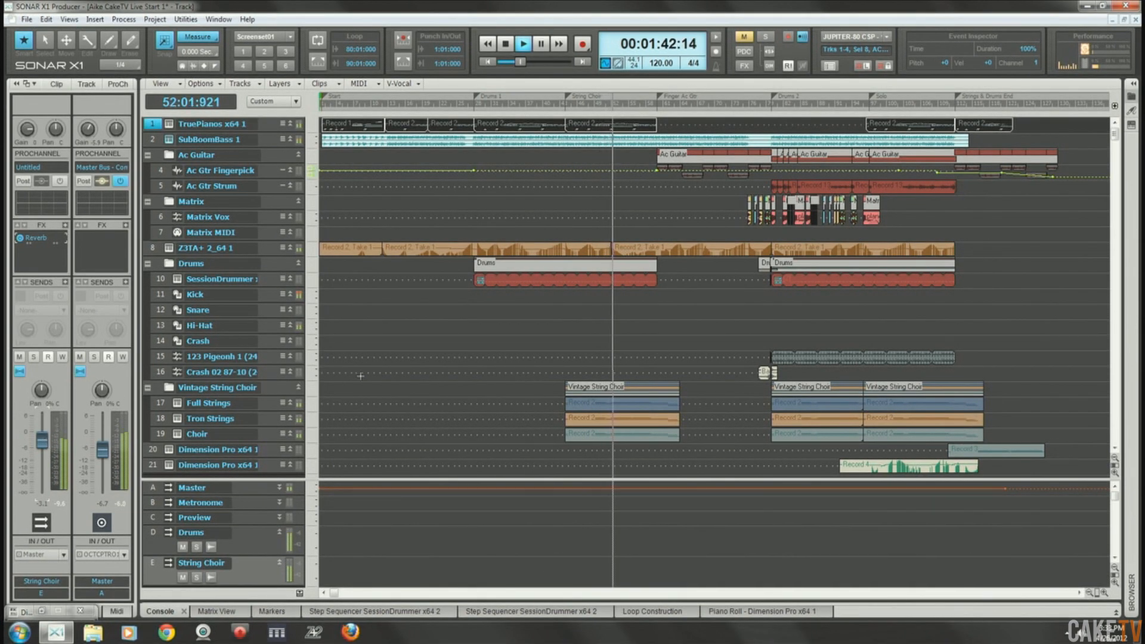
{"action": "left_click_drag", "start_coordinate": [43, 444], "coordinate": [43, 445]}
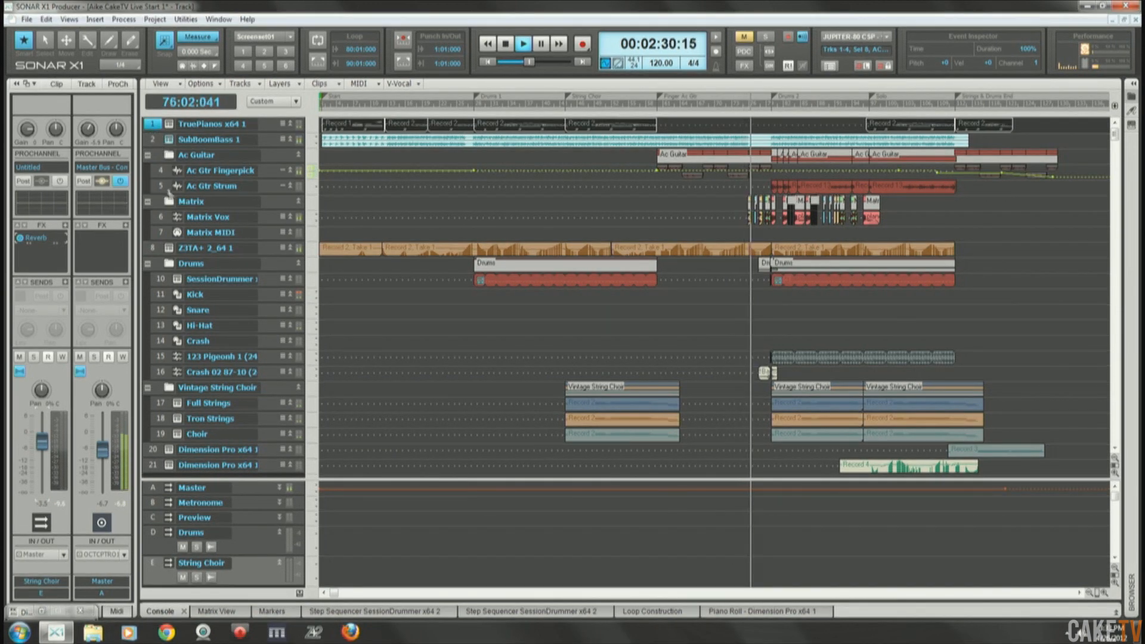
Check the Z3TA+ 2 channel strip and slightly lower the volume of the Dimension Pro instrument on track 21.
{"action": "left_click", "coordinate": [153, 248]}
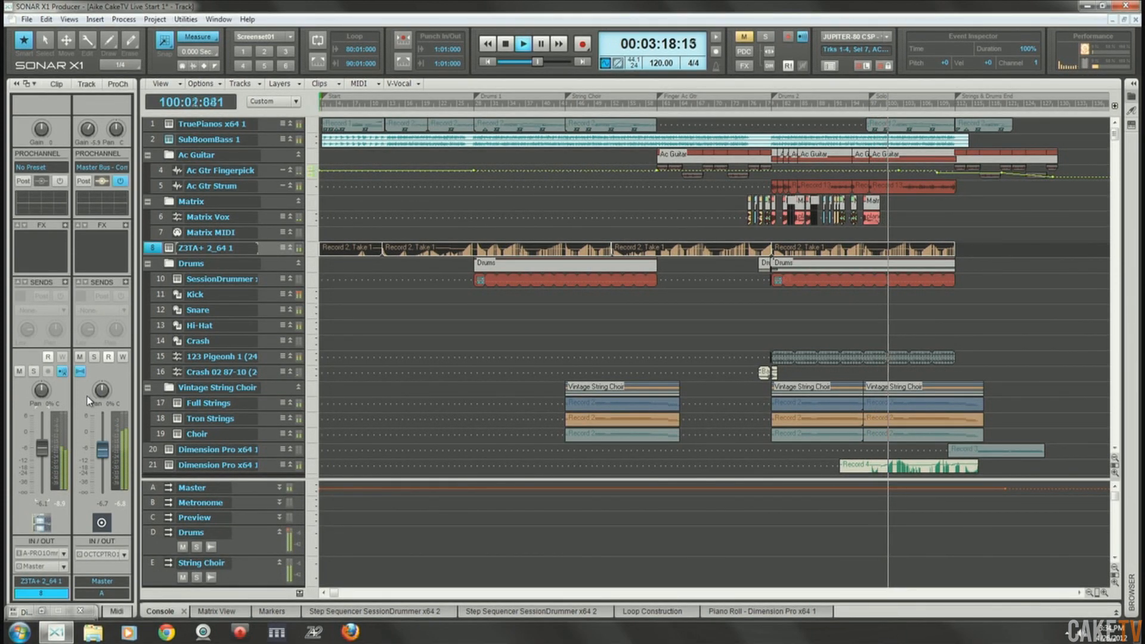
{"action": "left_click", "coordinate": [163, 465]}
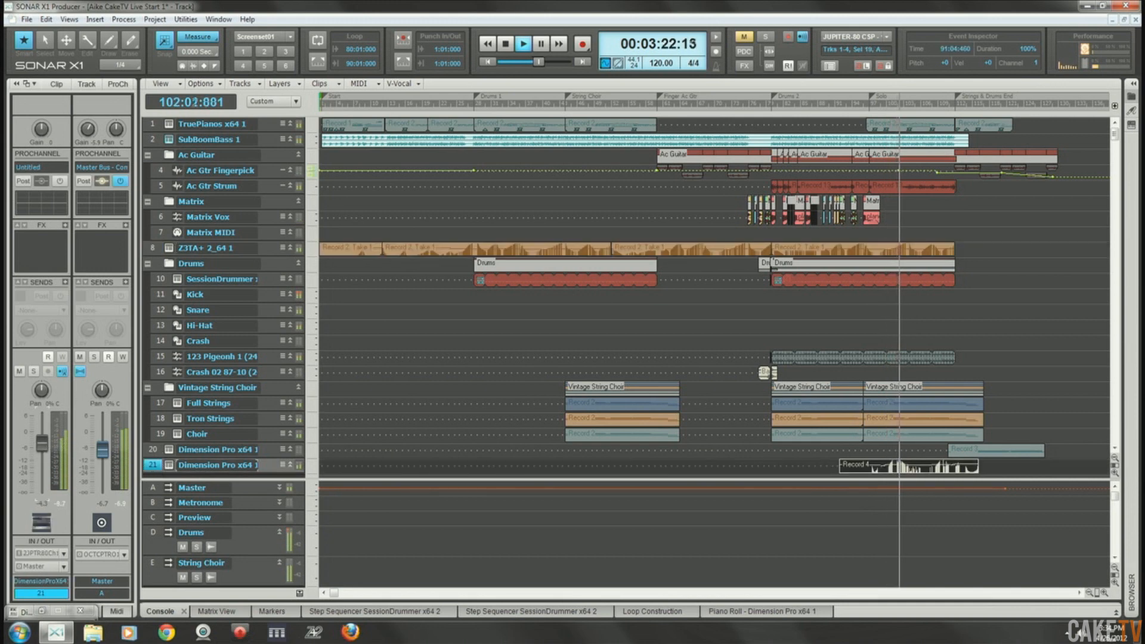
{"action": "scroll", "coordinate": [44, 446], "scroll_direction": "up", "scroll_amount": 2}
{"action": "left_click_drag", "start_coordinate": [44, 445], "coordinate": [44, 448]}
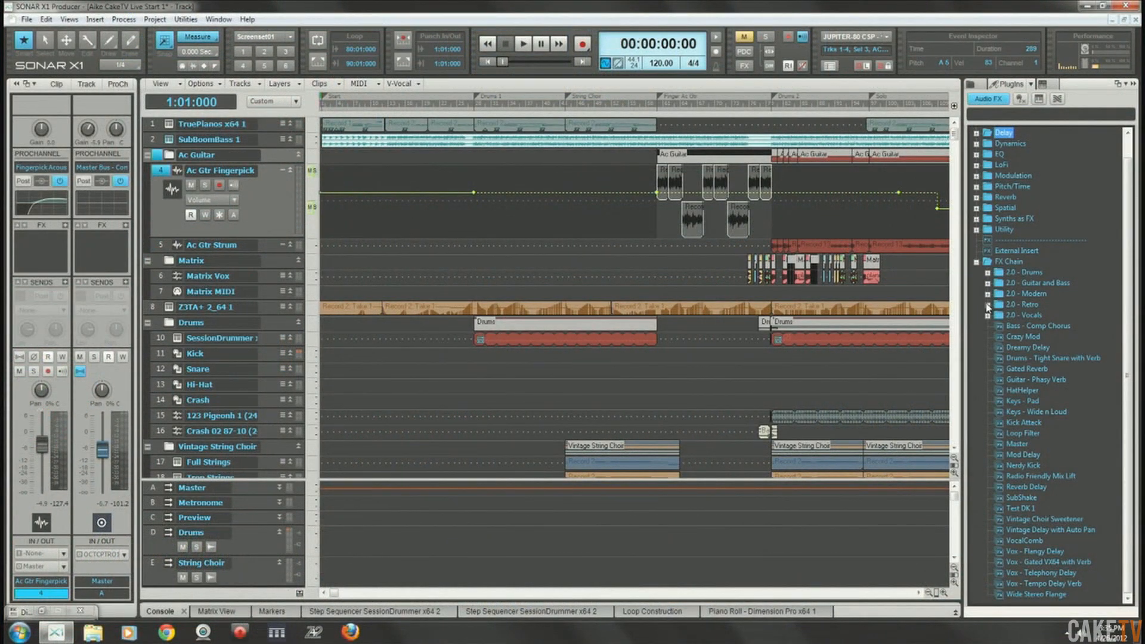
Save the project and add the Tube Analogue Delay FX chain from the 2.0 - Retro folder to the Ac Gtr Fingerpick track.
{"action": "left_click", "coordinate": [987, 305]}
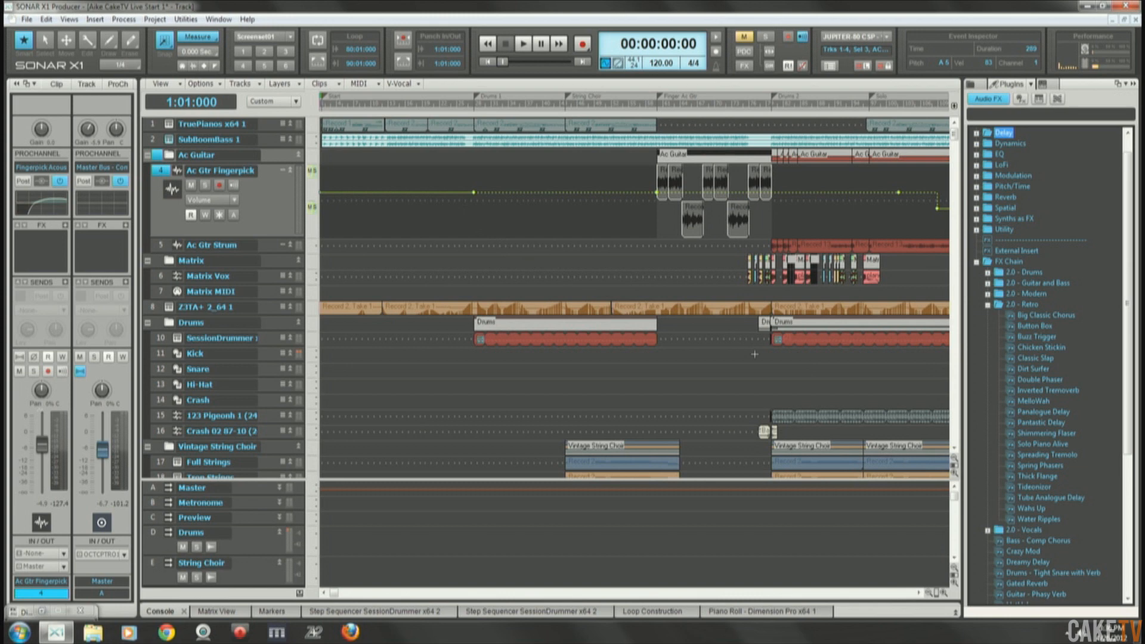
{"action": "key", "text": "ctrl+s"}
{"action": "left_click_drag", "start_coordinate": [1043, 496], "coordinate": [562, 329]}
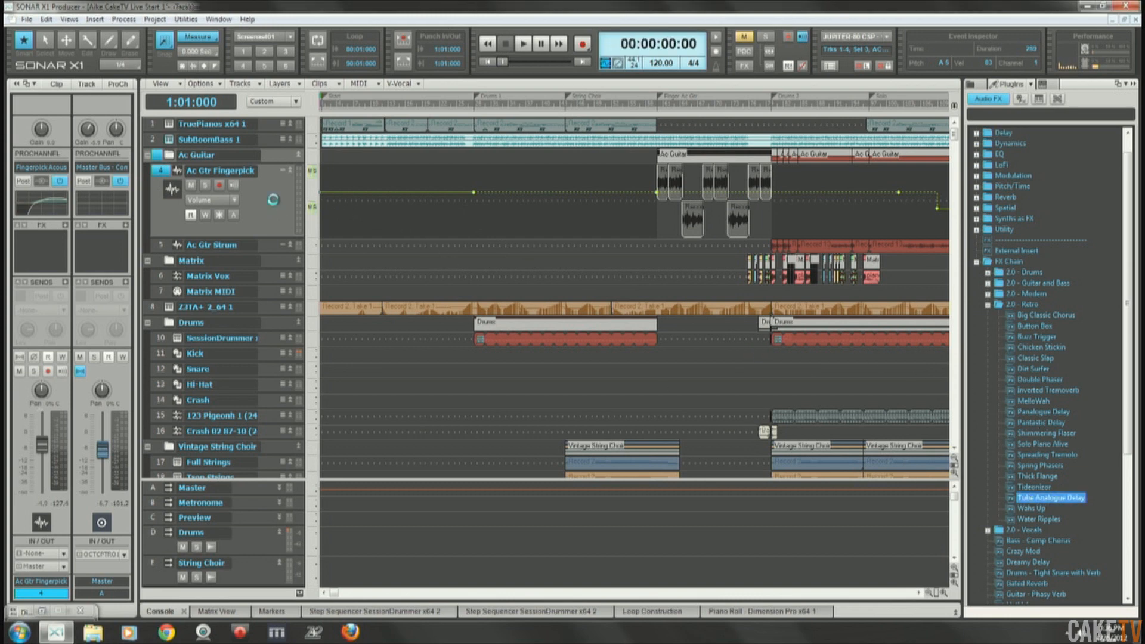
{"action": "left_click_drag", "start_coordinate": [273, 202], "coordinate": [270, 202]}
{"action": "left_click_drag", "start_coordinate": [120, 13], "coordinate": [497, 262]}
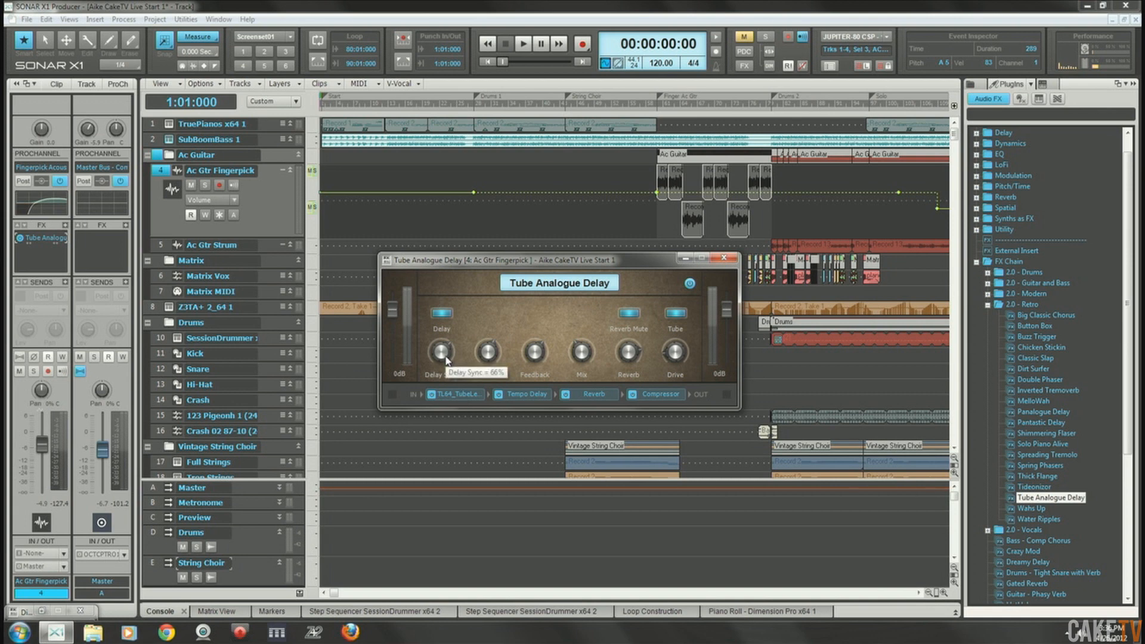
{"action": "mouse_move", "coordinate": [440, 365]}
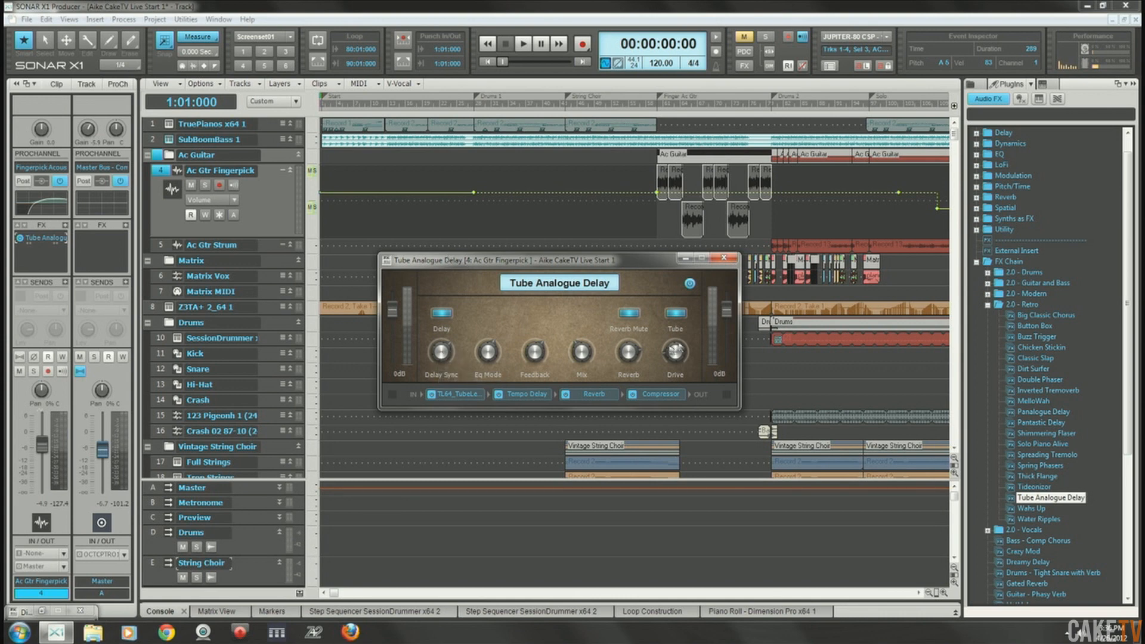
{"action": "left_click_drag", "start_coordinate": [537, 263], "coordinate": [541, 280]}
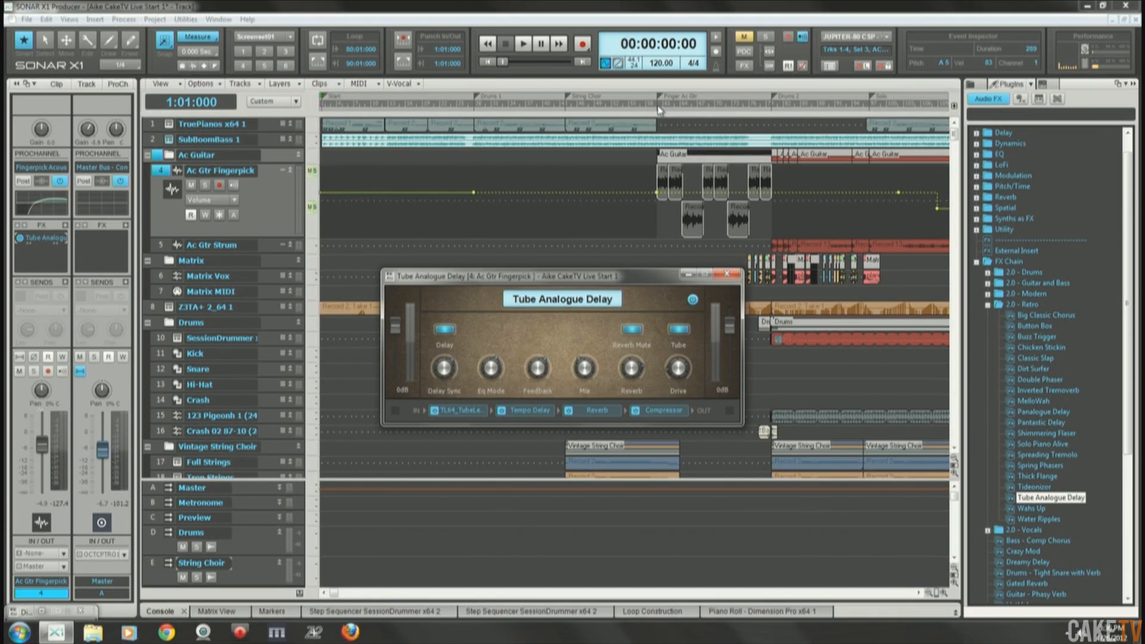
Solo the Ac Gtr Fingerpick track and audition it from measure 60 with the Tube Analogue Delay switched on and off.
{"action": "left_click", "coordinate": [659, 107]}
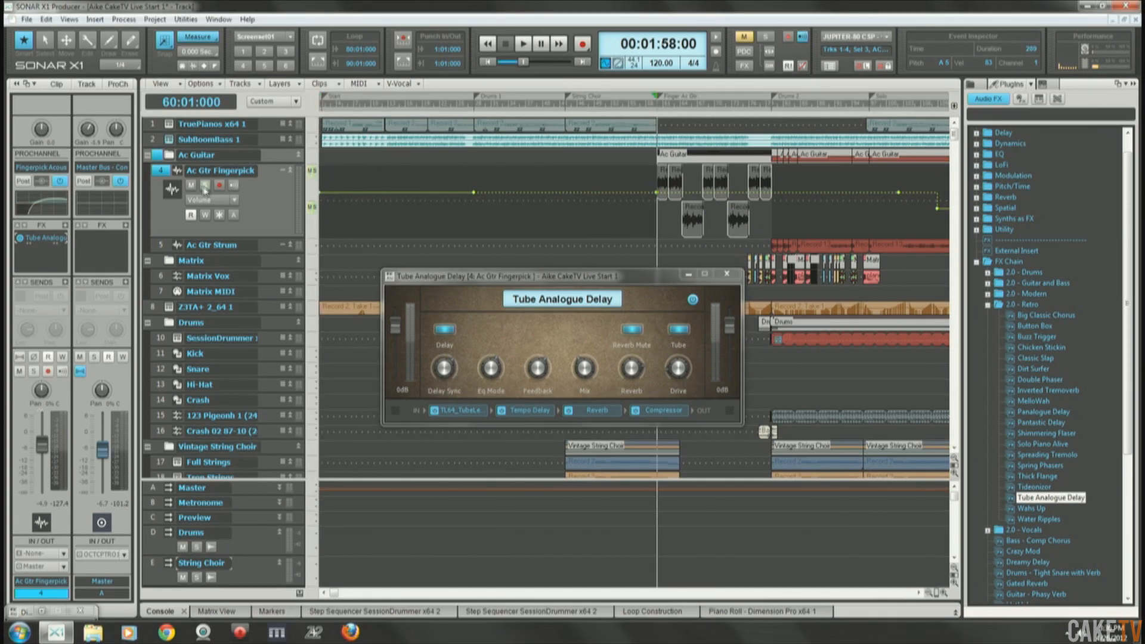
{"action": "left_click", "coordinate": [205, 186]}
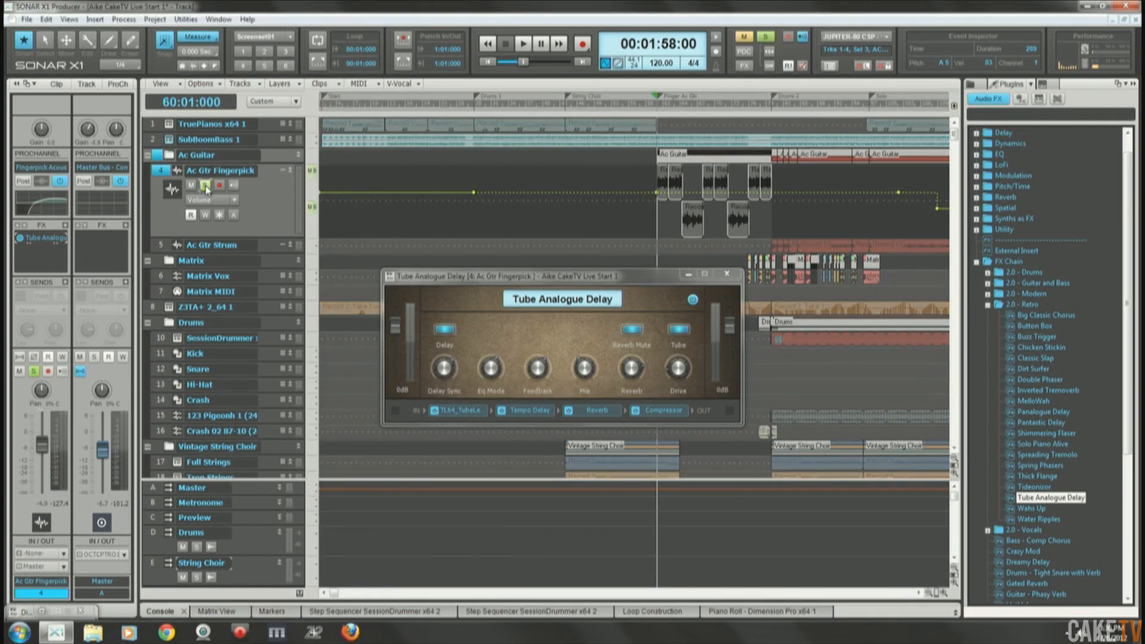
{"action": "key", "text": "space"}
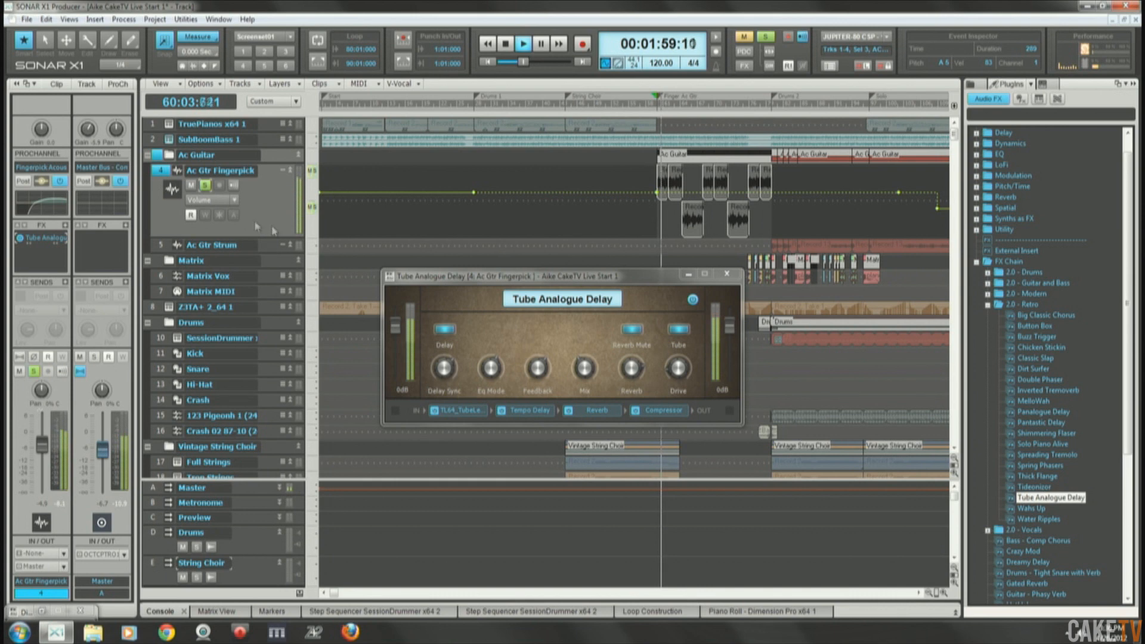
{"action": "left_click", "coordinate": [691, 301]}
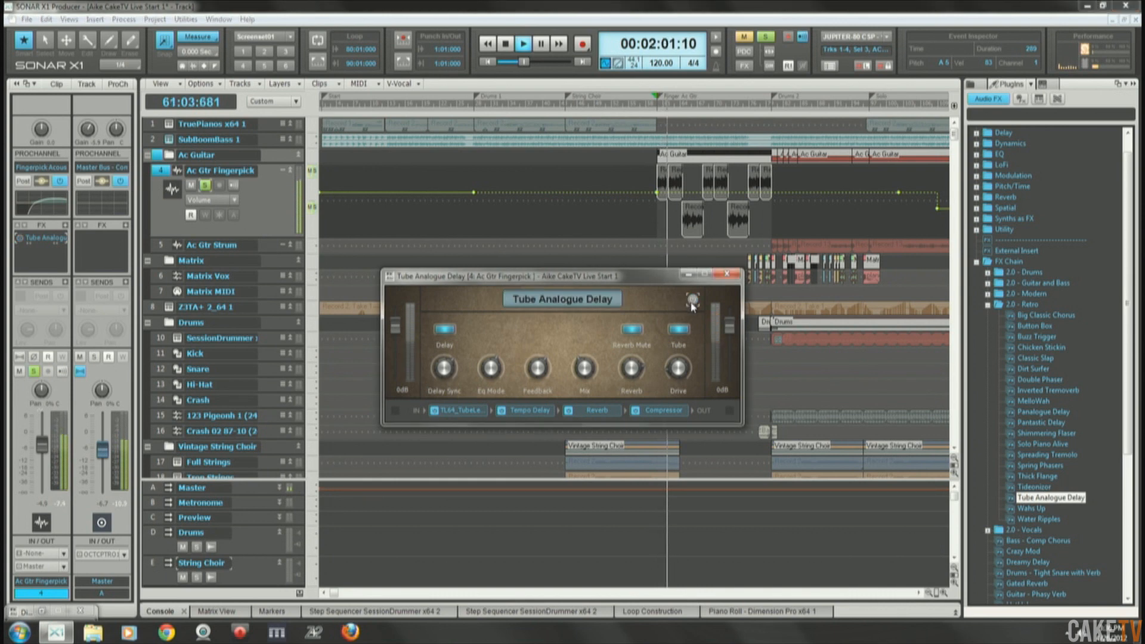
{"action": "left_click", "coordinate": [693, 301]}
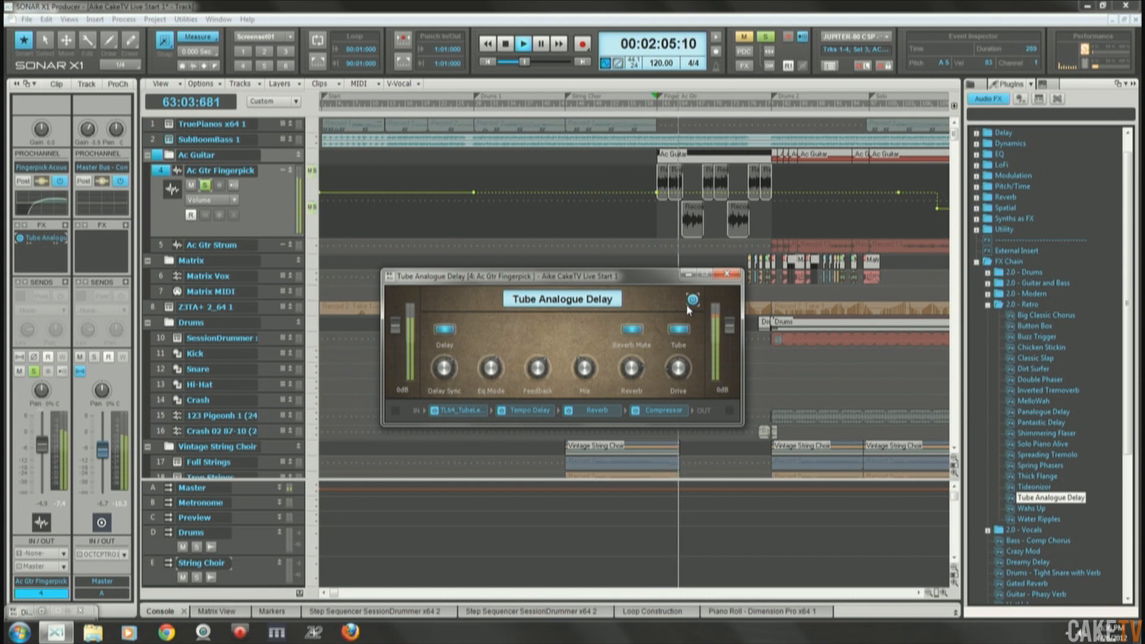
{"action": "left_click", "coordinate": [692, 300]}
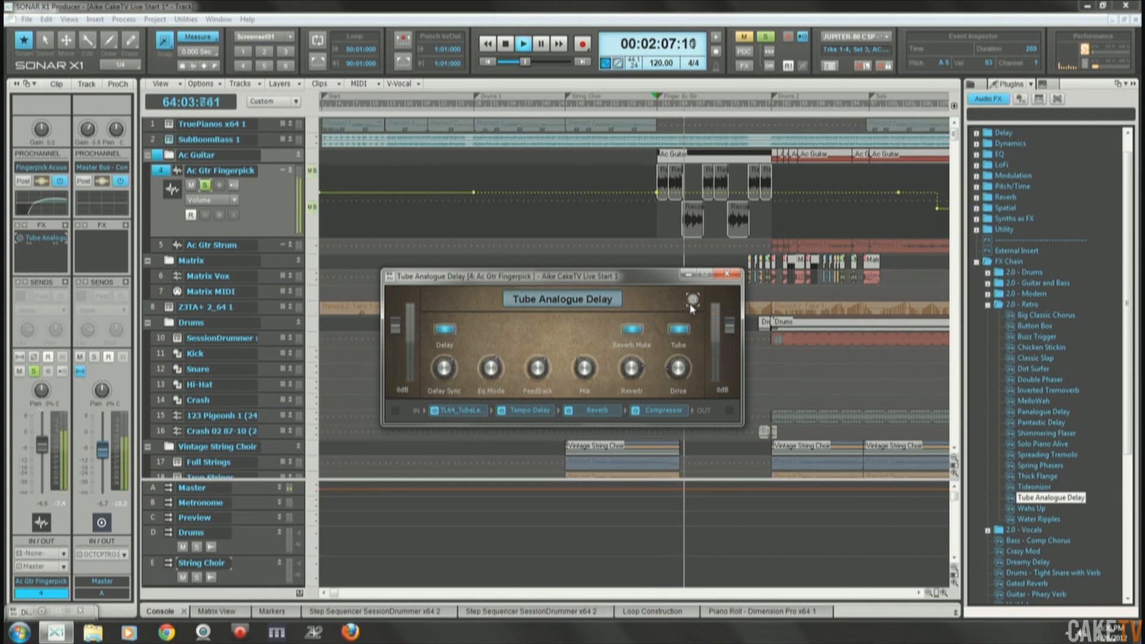
{"action": "left_click", "coordinate": [693, 301]}
{"action": "key", "text": "space"}
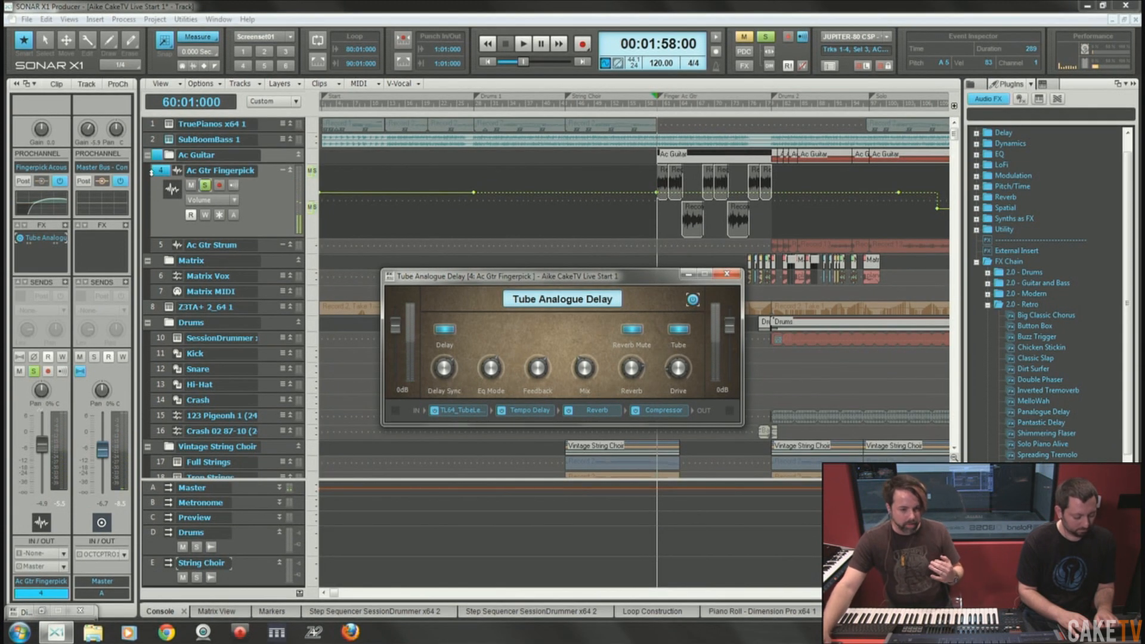
Play the full mix from measure 57 with Ac Gtr Fingerpick unsoloed, comparing the Tube Analogue Delay bypassed and enabled.
{"action": "mouse_move", "coordinate": [528, 370]}
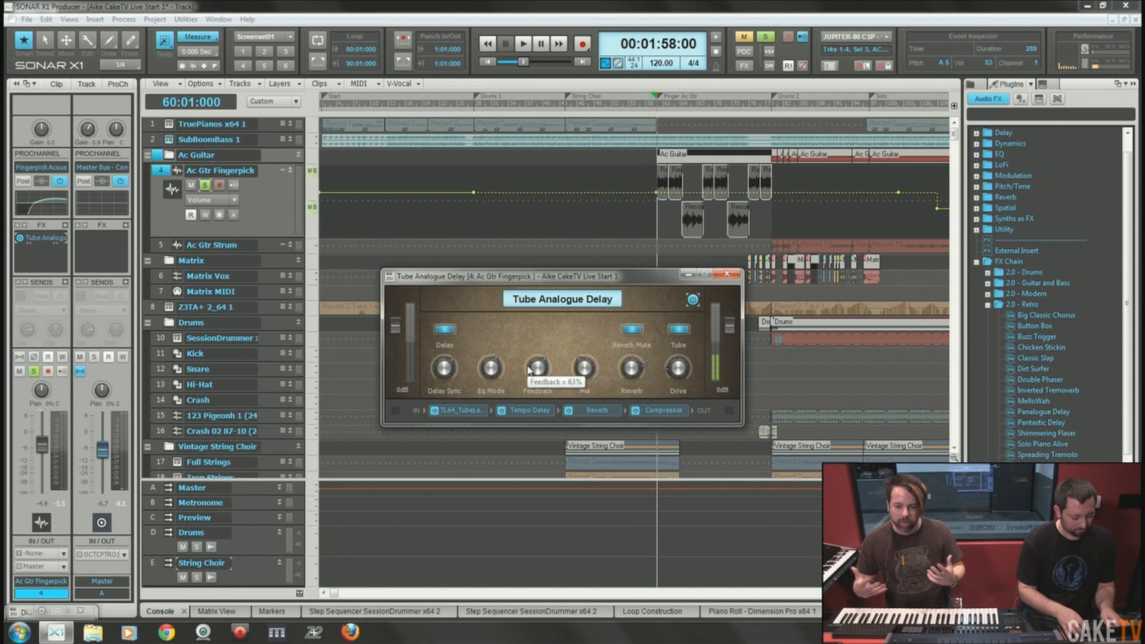
{"action": "left_click", "coordinate": [643, 106]}
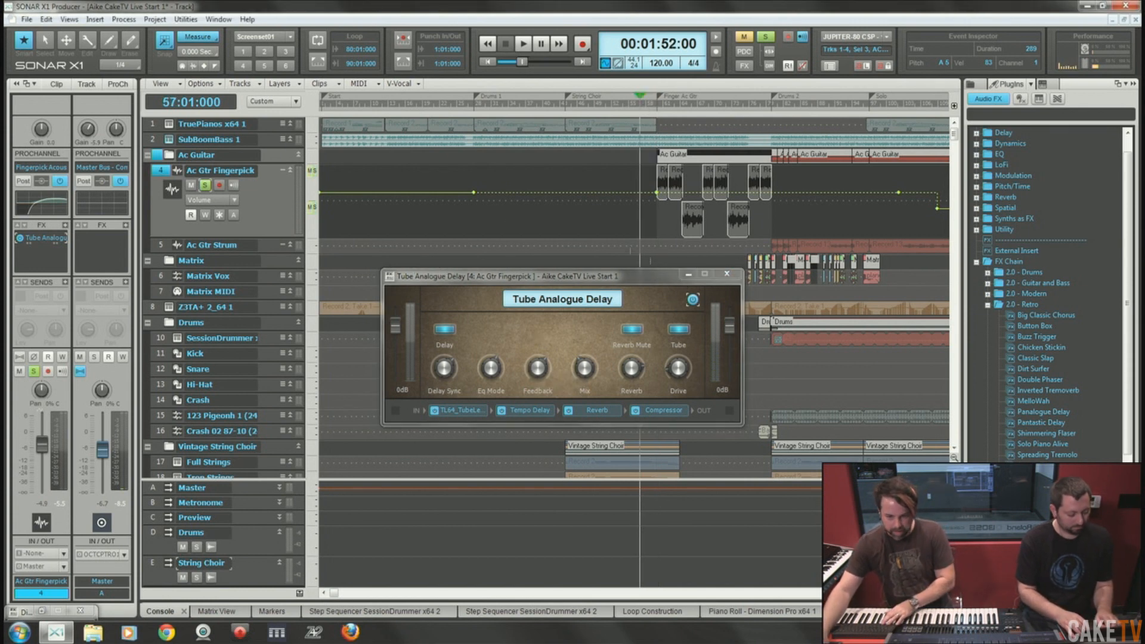
{"action": "key", "text": "space"}
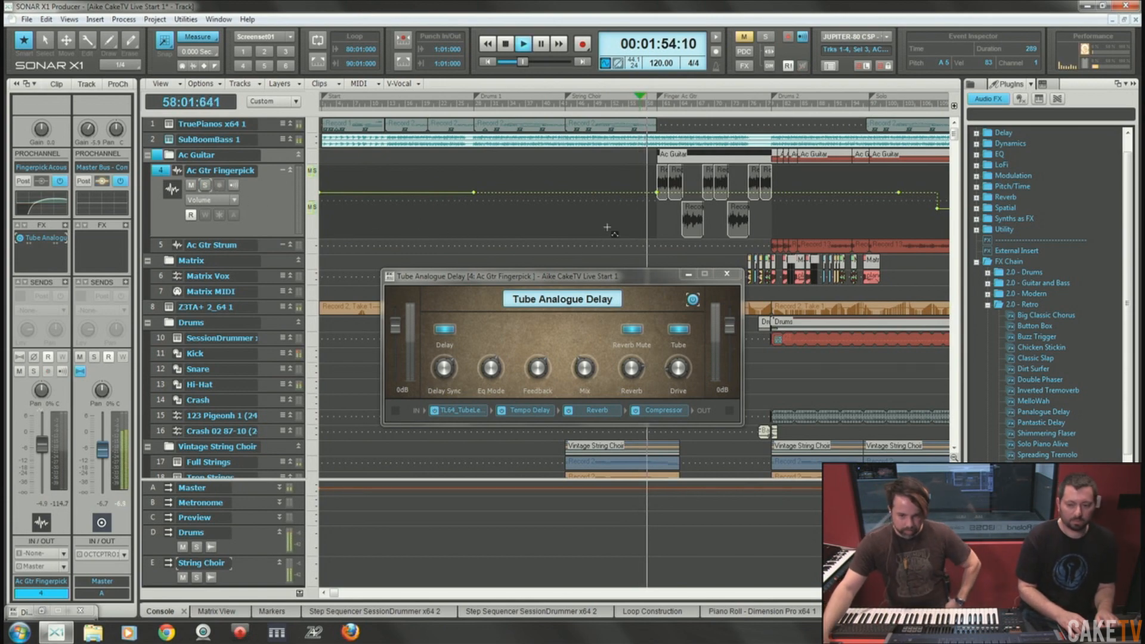
{"action": "left_click_drag", "start_coordinate": [574, 276], "coordinate": [560, 309]}
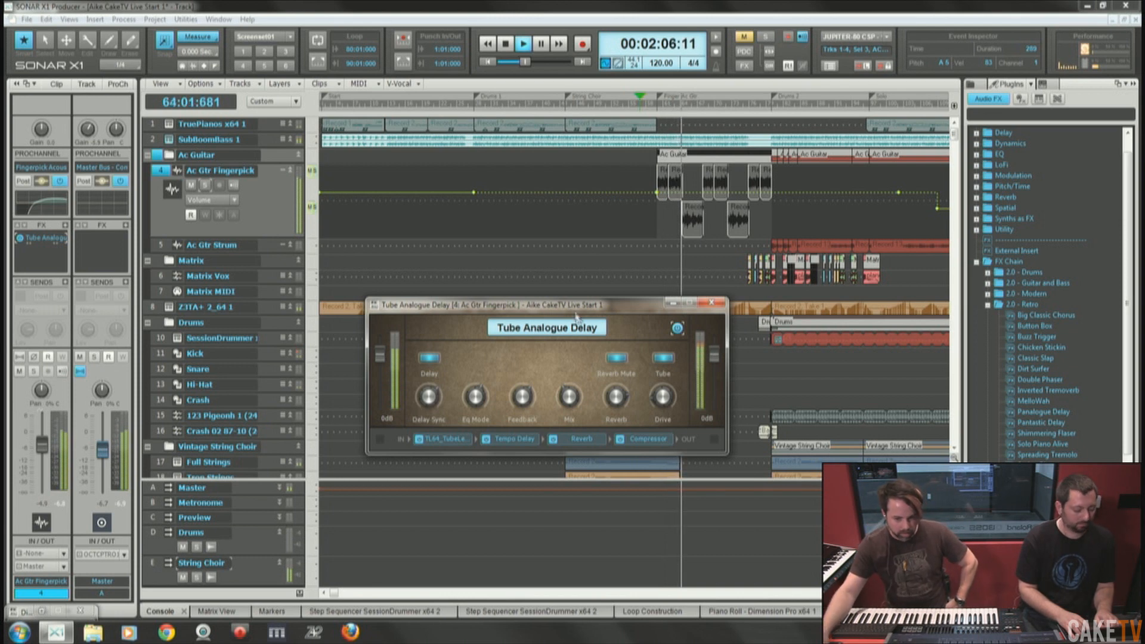
{"action": "left_click", "coordinate": [684, 330]}
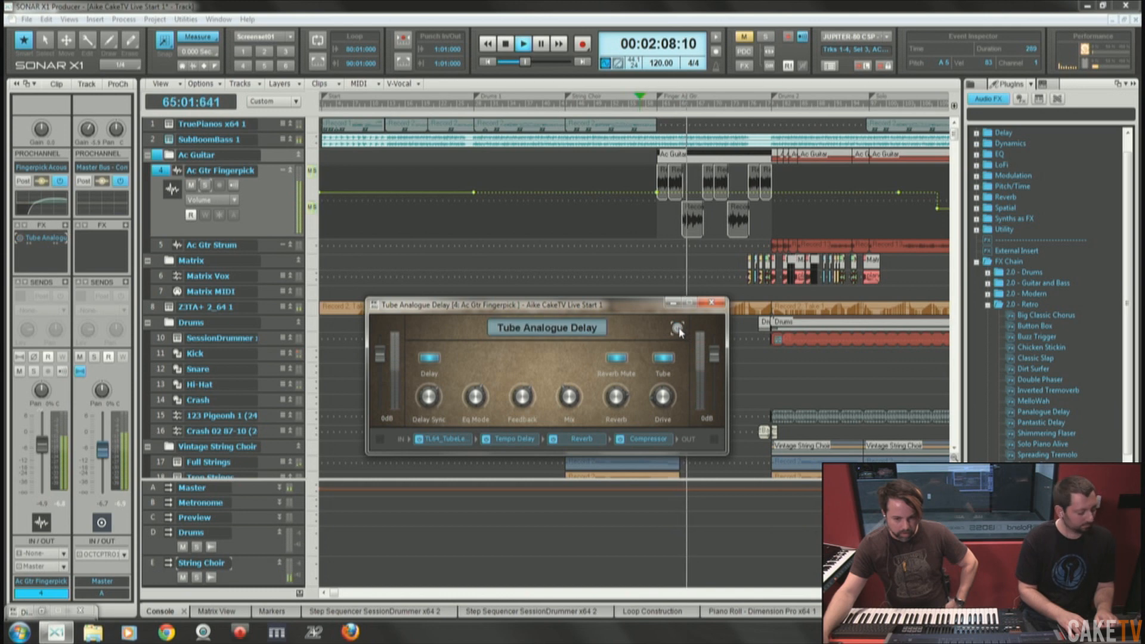
{"action": "left_click", "coordinate": [678, 330]}
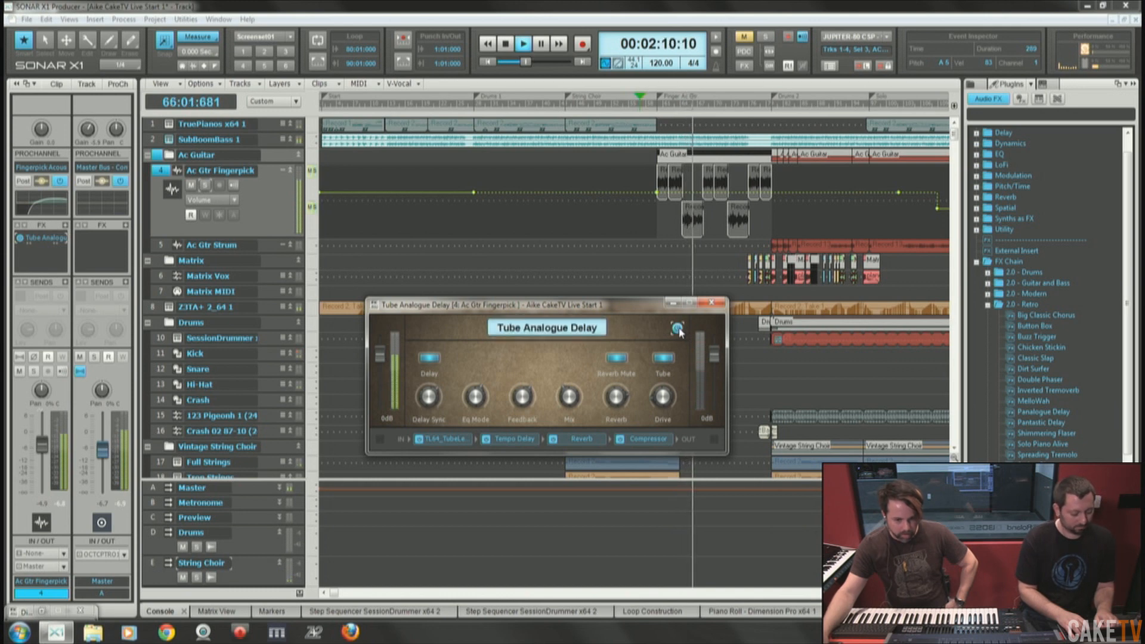
Close the Tube Analogue Delay window, audition the mix from measure 77 and stop playback.
{"action": "left_click", "coordinate": [712, 305]}
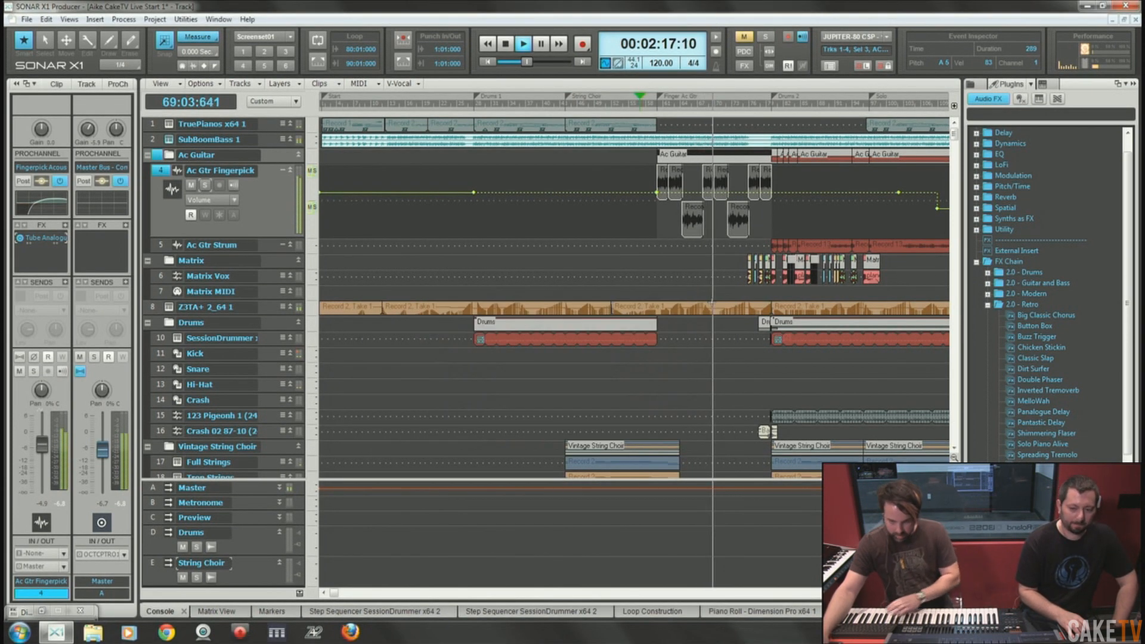
{"action": "left_click", "coordinate": [754, 106]}
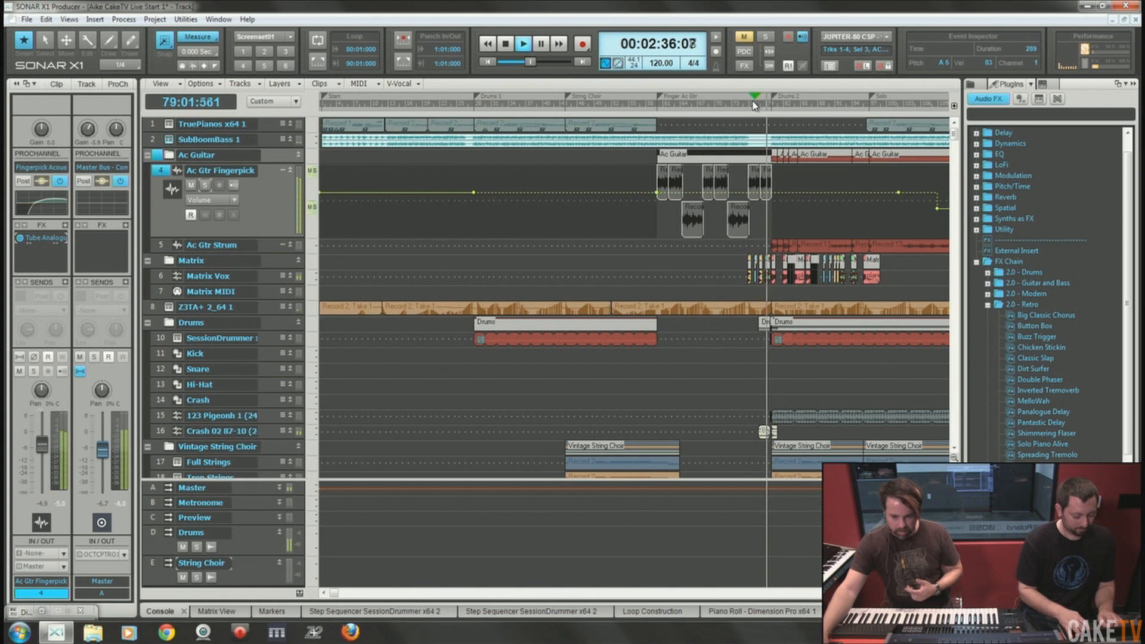
{"action": "left_click", "coordinate": [505, 46]}
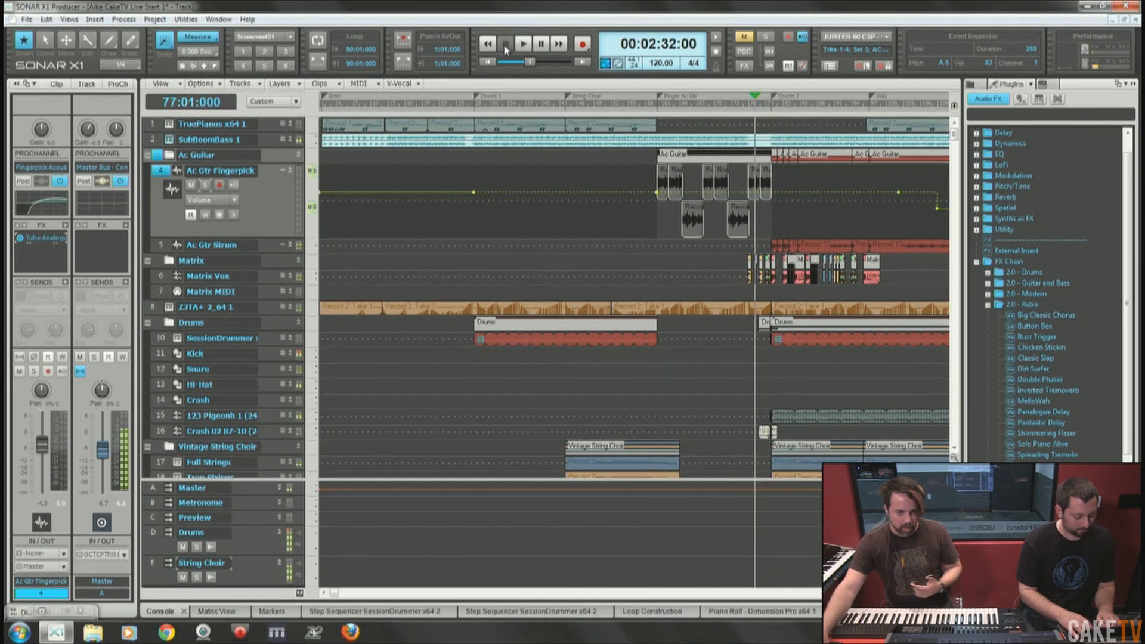